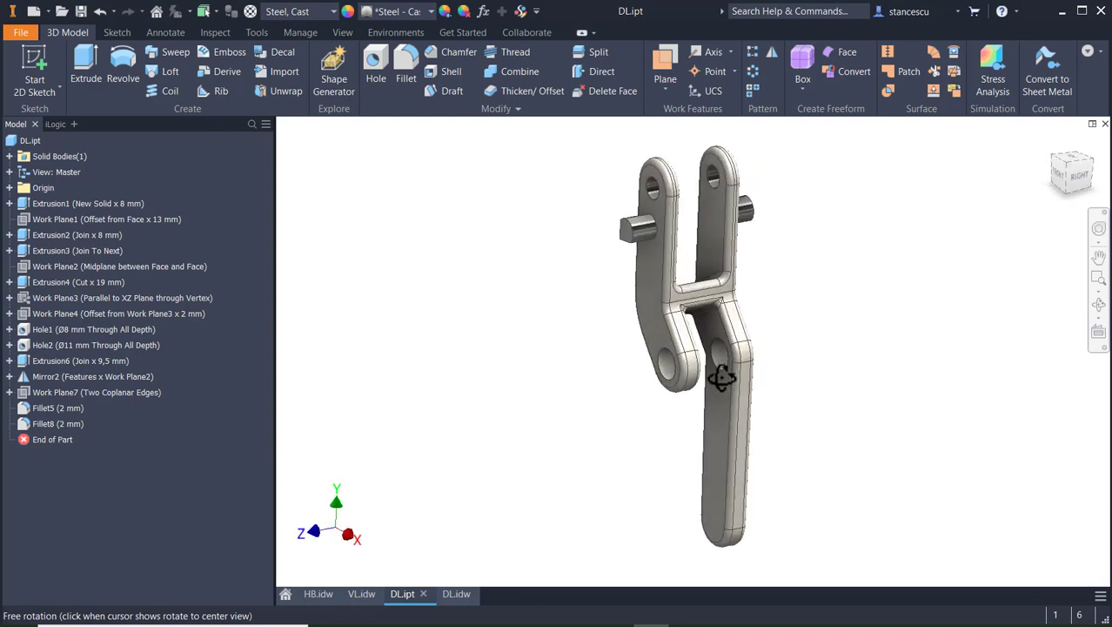
# - Examine the finished drive lever model and the dimensioned views in the DL.idw drawing
pyautogui.press('Escape')
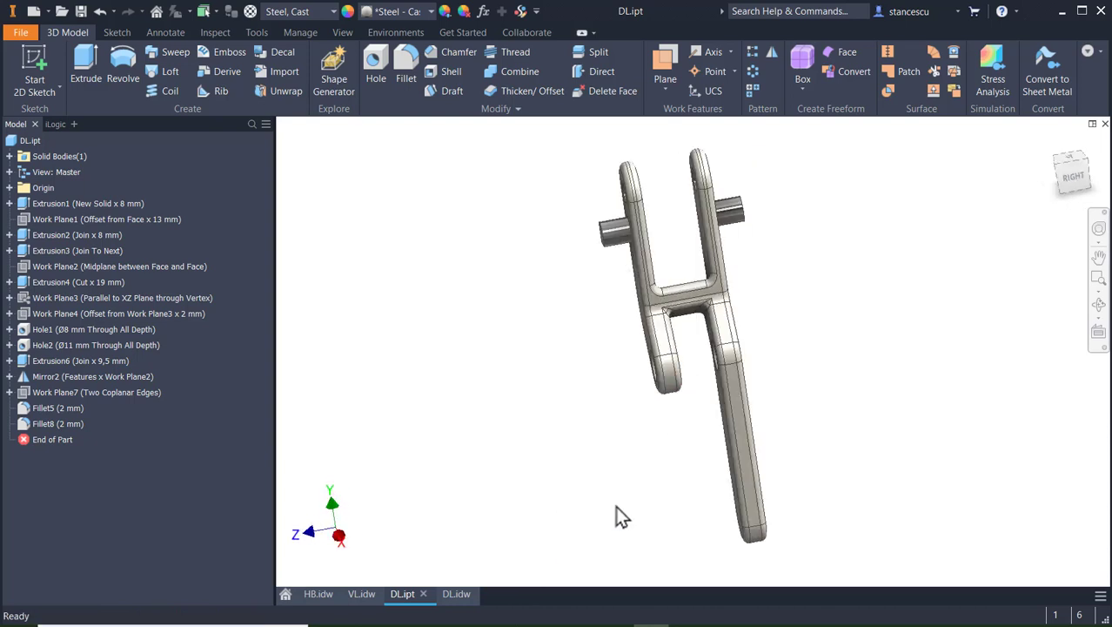
pyautogui.keyDown('shift'); pyautogui.moveTo(616, 509); pyautogui.dragTo(681, 484, button='middle'); pyautogui.keyUp('shift')
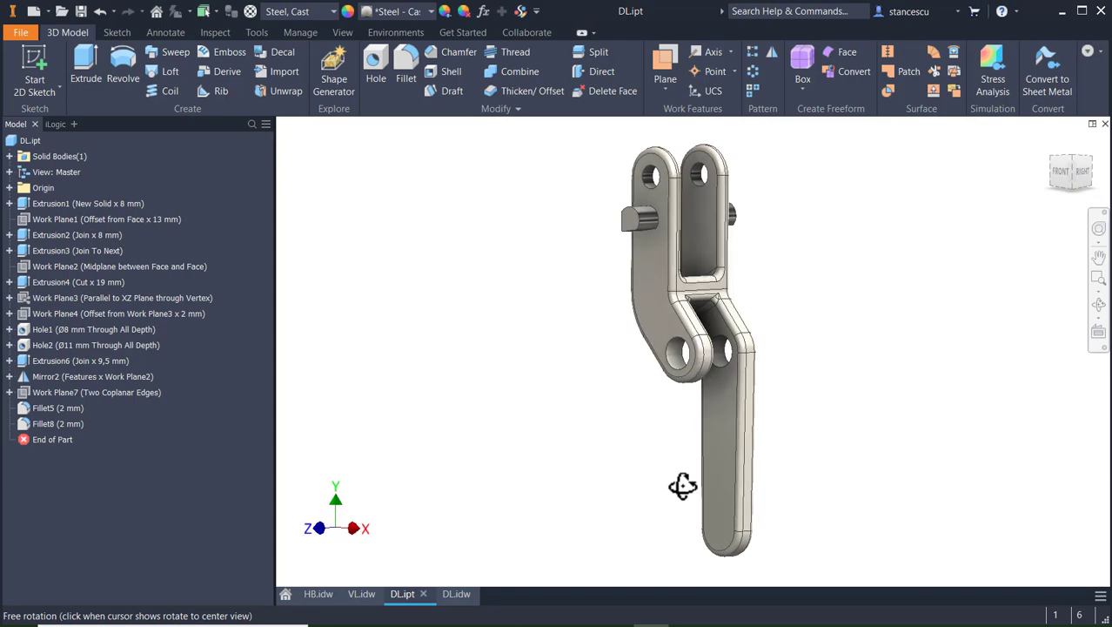
pyautogui.click(456, 594)
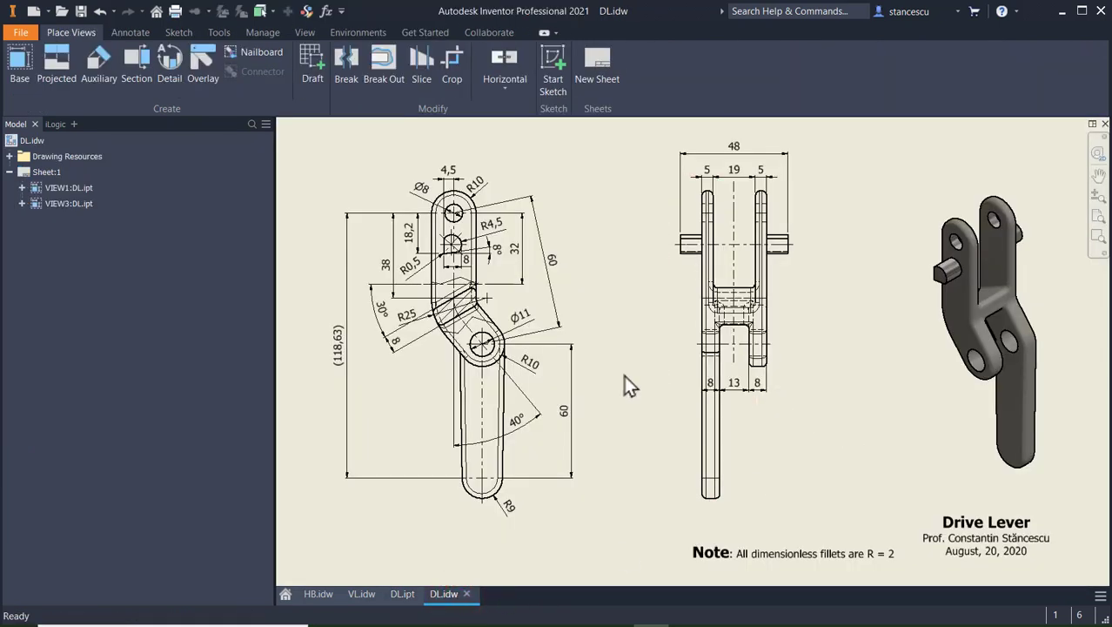
pyautogui.scroll(-3, 503, 326)
pyautogui.moveTo(503, 326); pyautogui.dragTo(736, 422, button='middle')
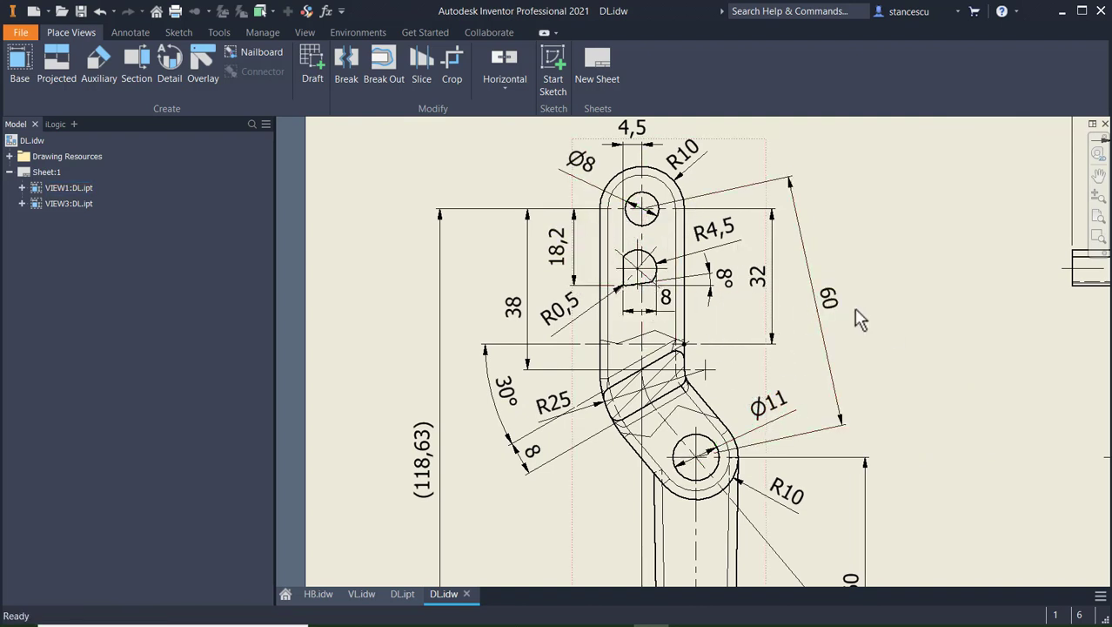
pyautogui.moveTo(921, 370)
pyautogui.mouseDown(button='middle')
pyautogui.moveTo(588, 340)
pyautogui.moveTo(618, 372)
pyautogui.moveTo(650, 364)
pyautogui.moveTo(540, 389)
pyautogui.moveTo(586, 360)
pyautogui.moveTo(464, 280)
pyautogui.moveTo(471, 263)
pyautogui.moveTo(781, 306)
pyautogui.mouseUp(button='middle')
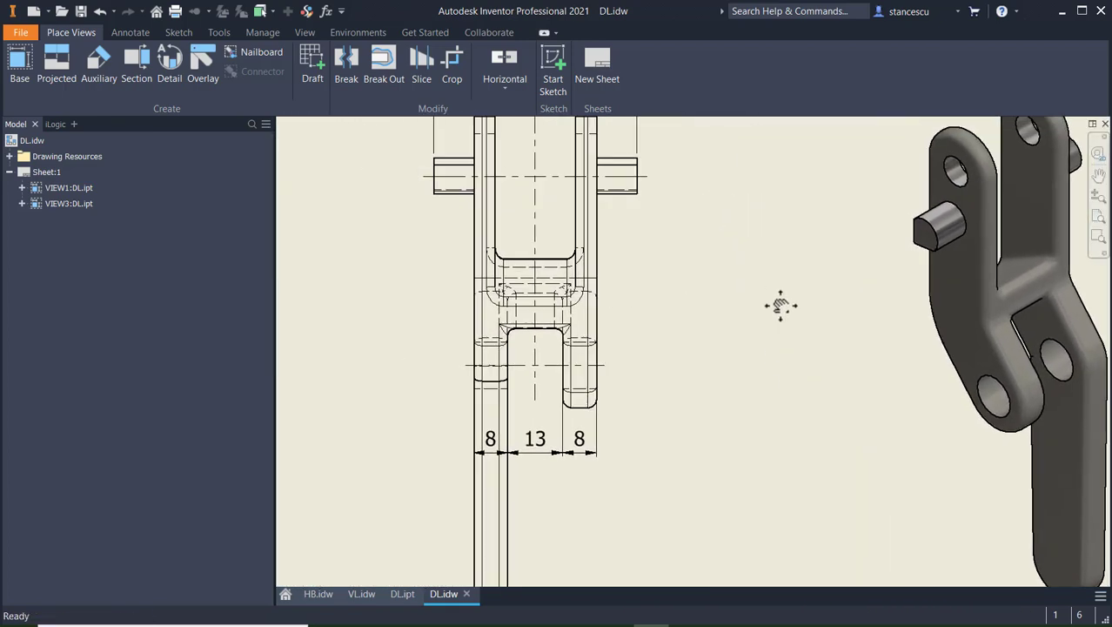
pyautogui.press('Home')
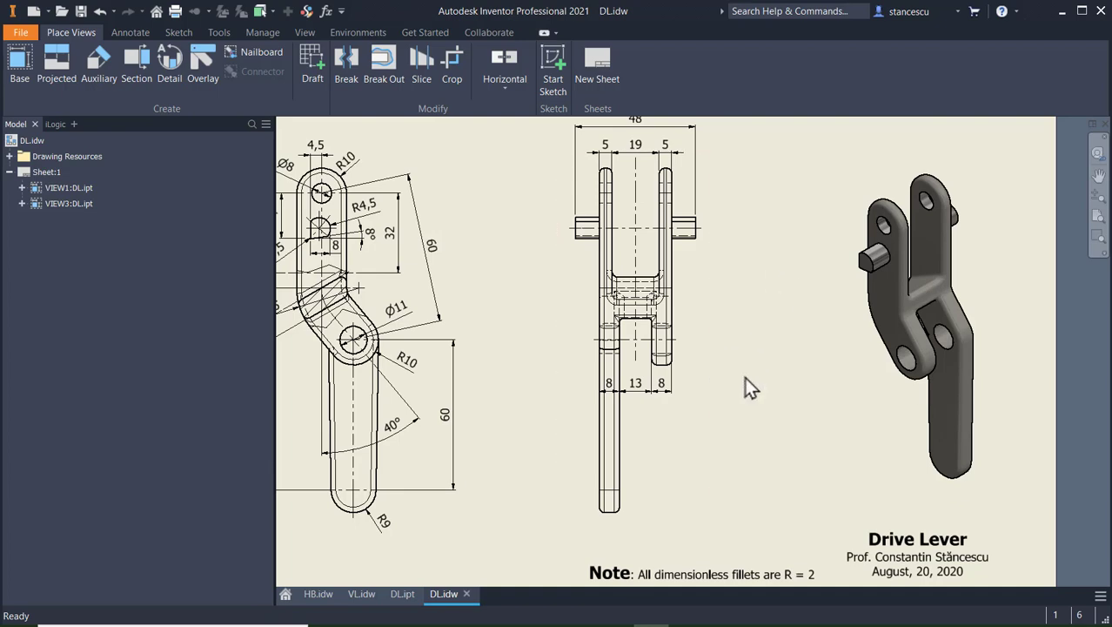
pyautogui.press('Home')
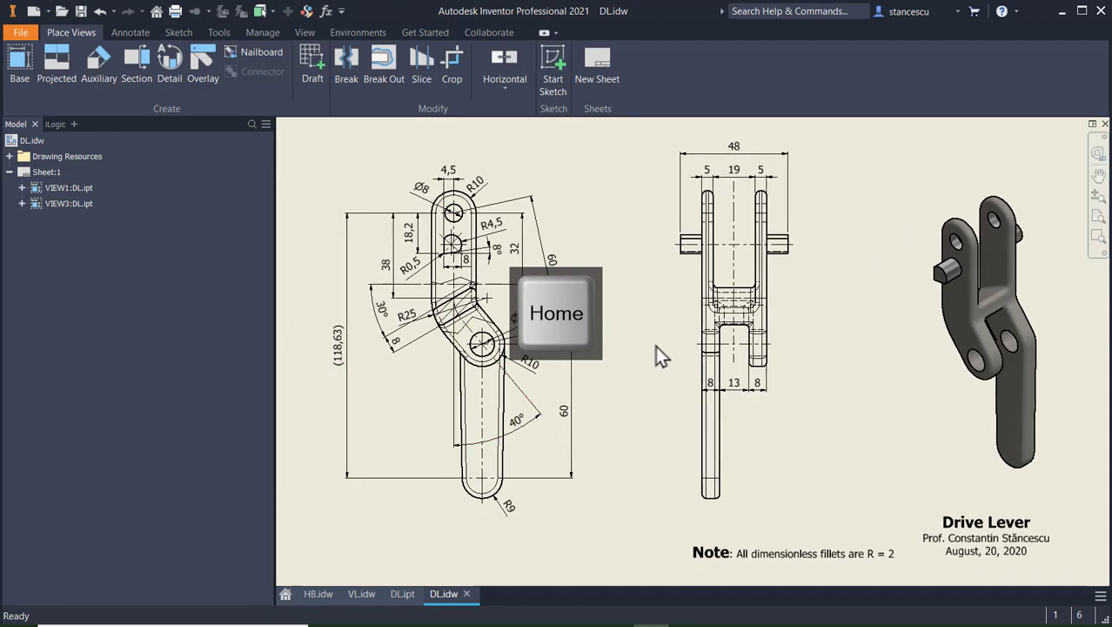
# - Create a new part from the metric Standard (mm).ipt template and start a 2D sketch on the XY plane
pyautogui.click(33, 17)
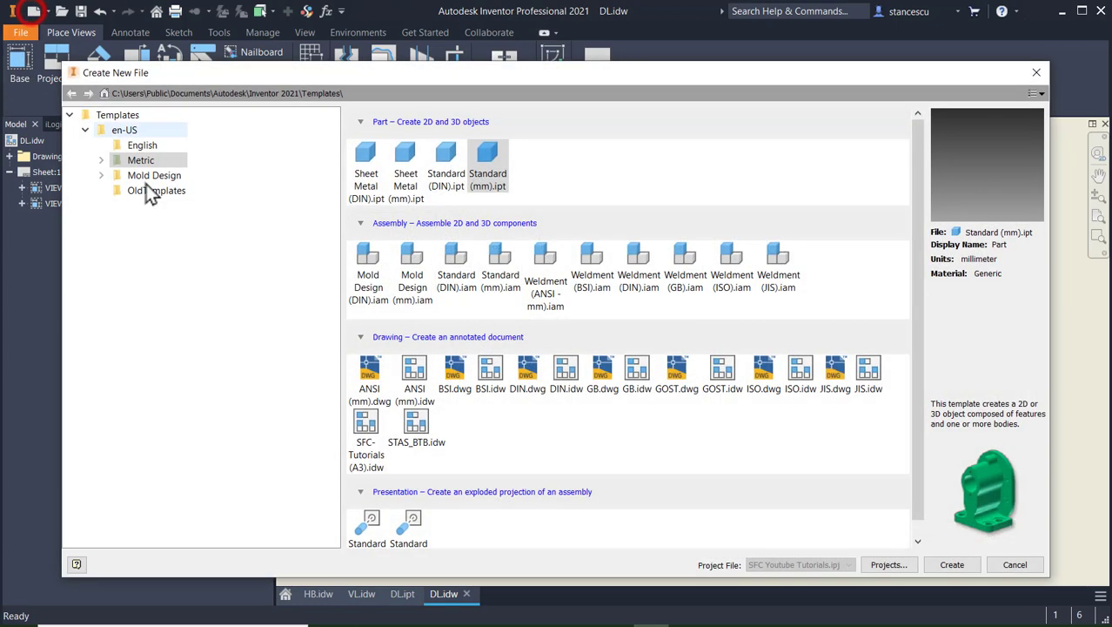
pyautogui.doubleClick(489, 167)
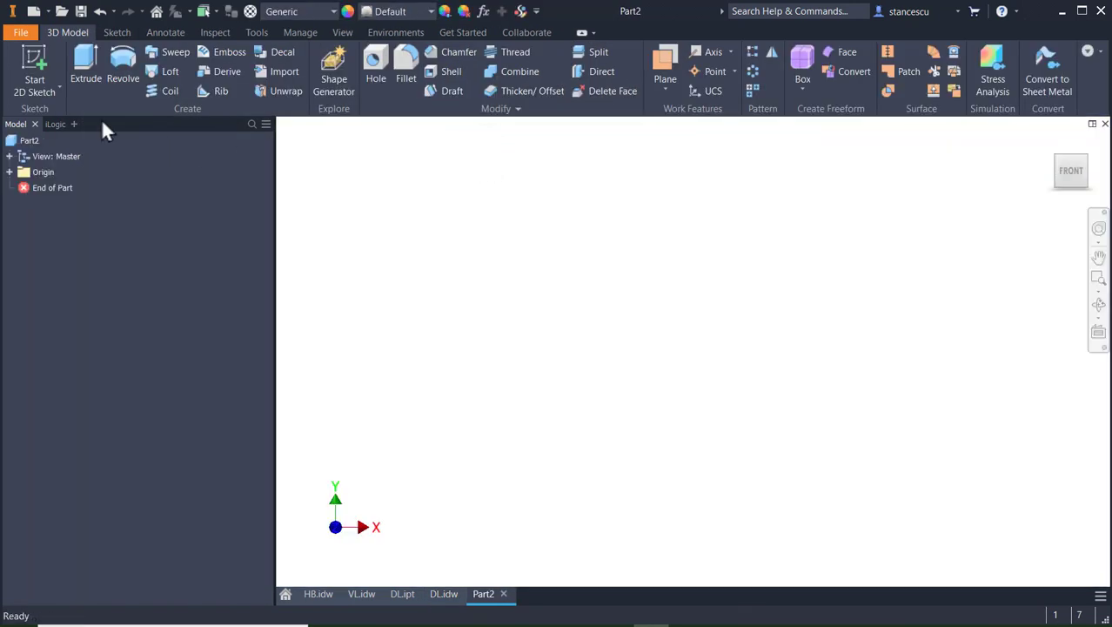
pyautogui.click(32, 58)
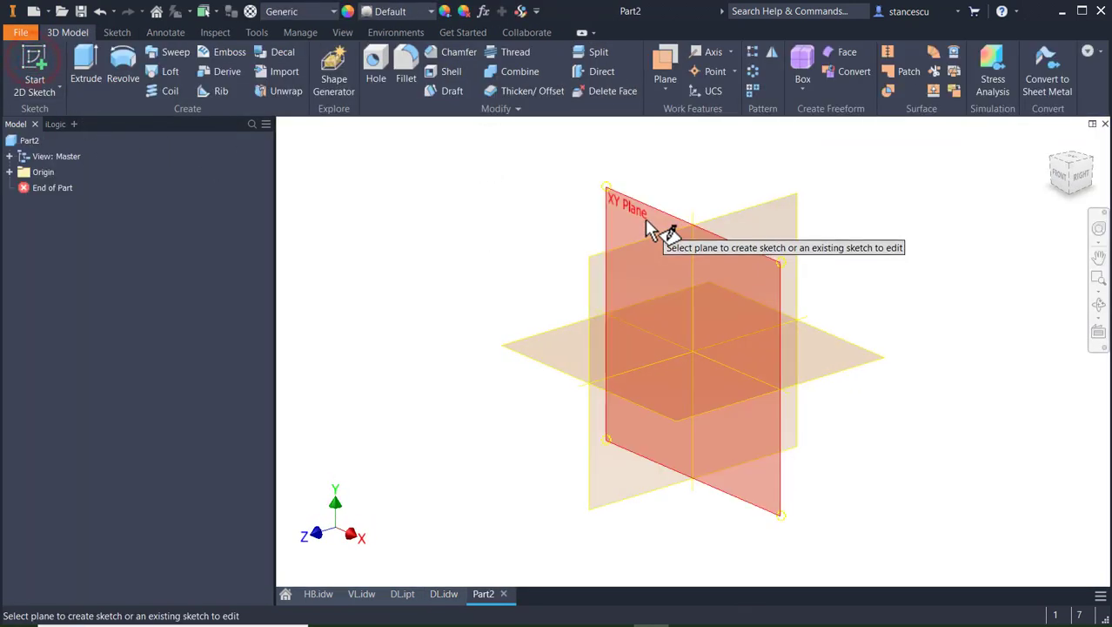
pyautogui.click(645, 218)
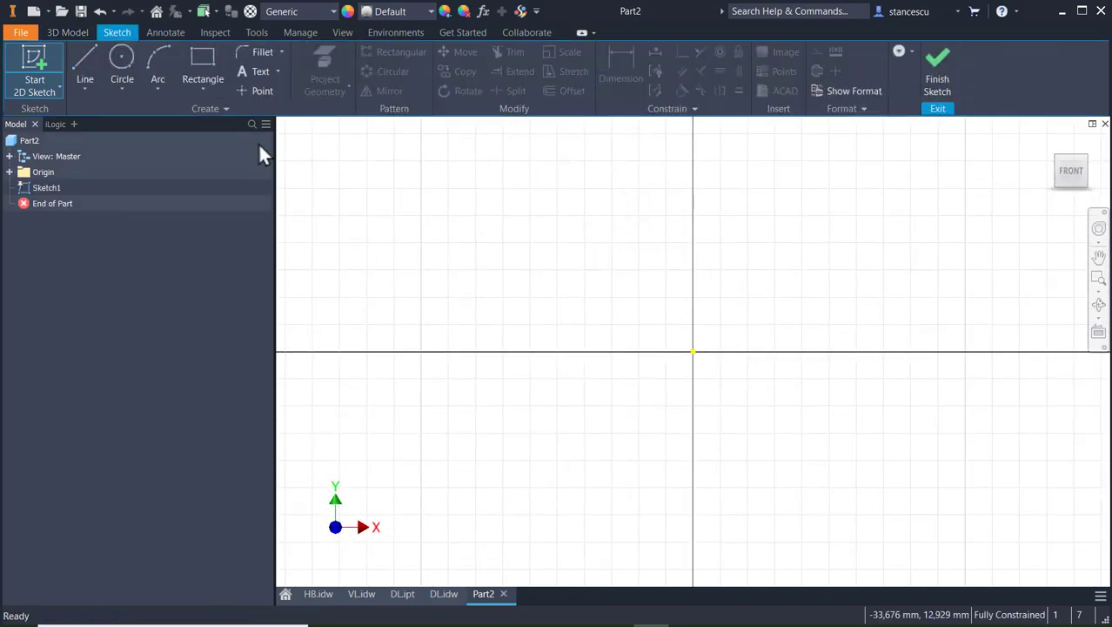
# - Sketch the lever's outer side from the horizontal axis: a vertical line about 21.5 mm long, a tangent arc, a slanted line and a rounded lower end
pyautogui.click(86, 61)
pyautogui.moveTo(640, 391)
pyautogui.mouseDown(button='middle')
pyautogui.moveTo(621, 363)
pyautogui.moveTo(624, 373)
pyautogui.moveTo(629, 282)
pyautogui.mouseUp(button='middle')
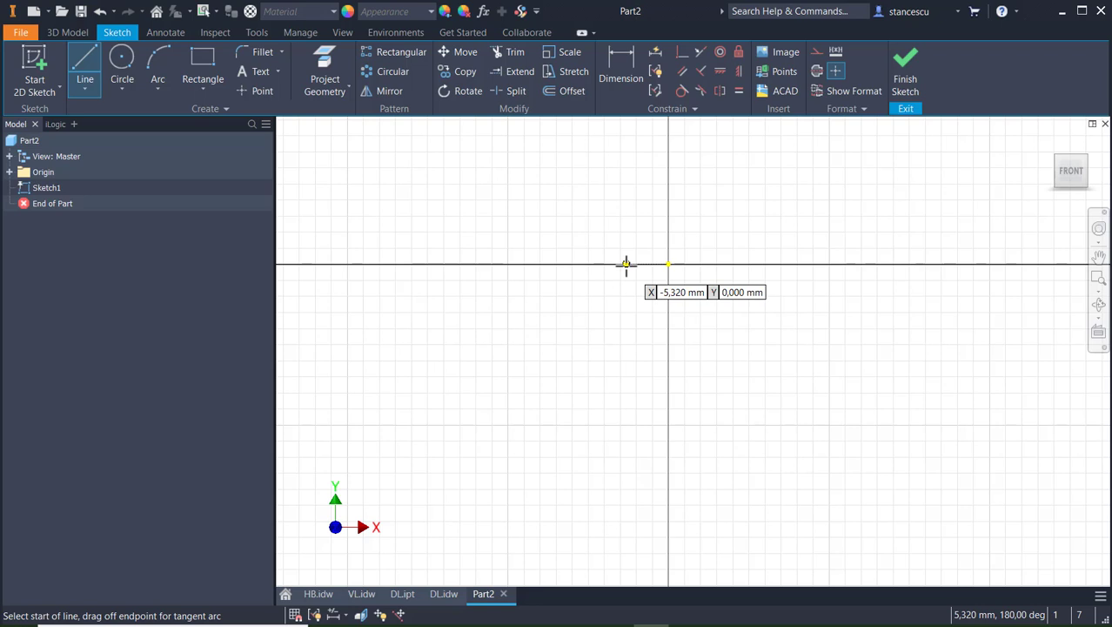
pyautogui.click(626, 264)
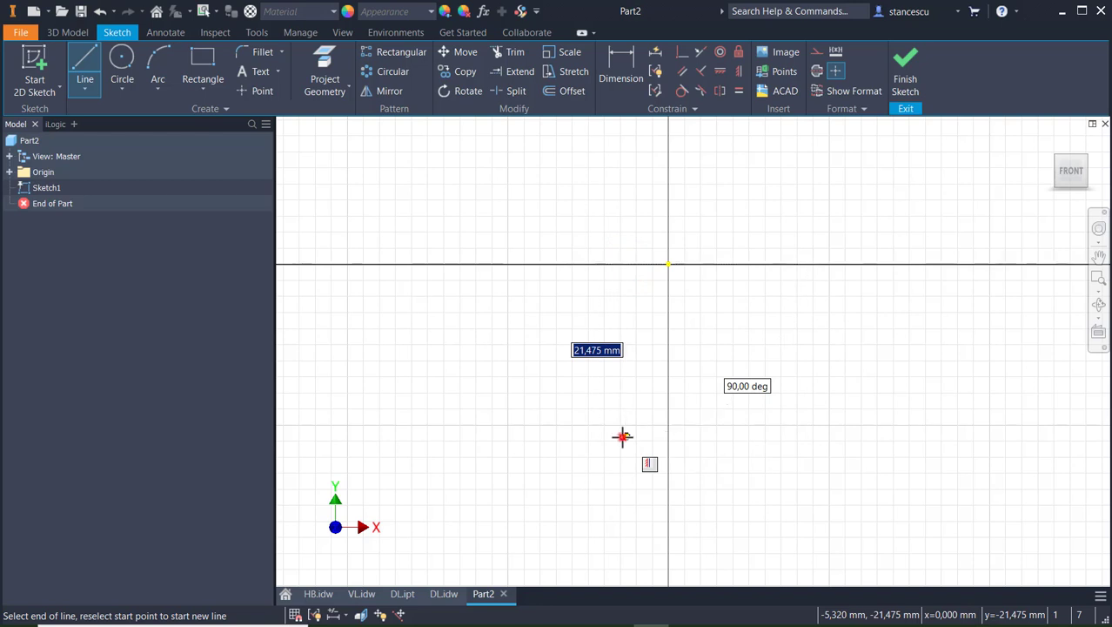
pyautogui.click(625, 436)
pyautogui.moveTo(626, 437); pyautogui.dragTo(648, 487)
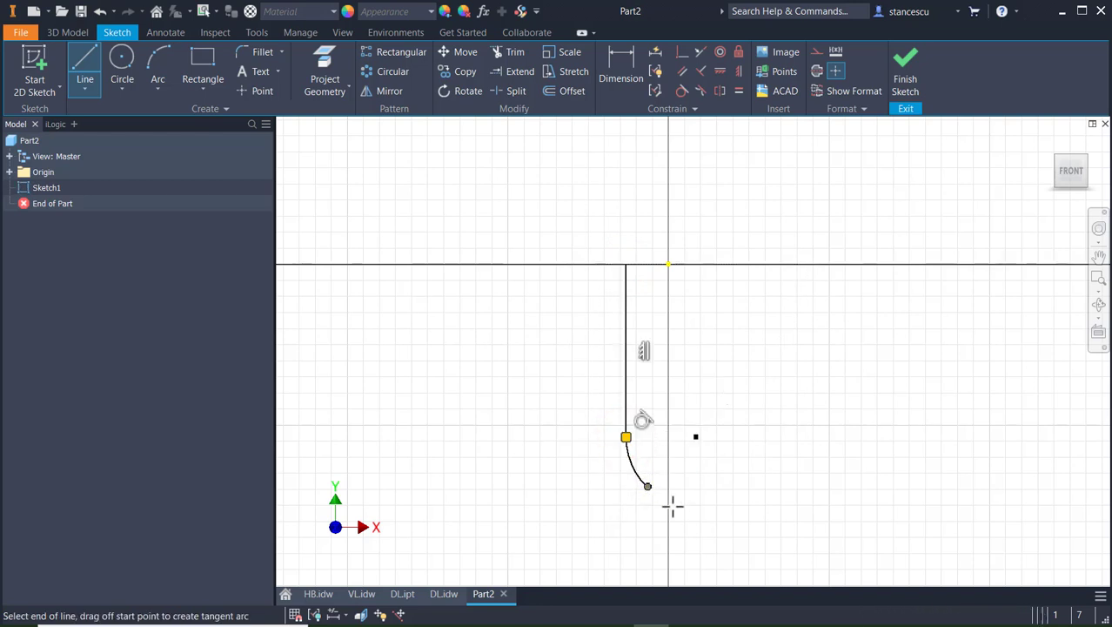
pyautogui.click(709, 543)
pyautogui.moveTo(708, 543); pyautogui.dragTo(761, 493)
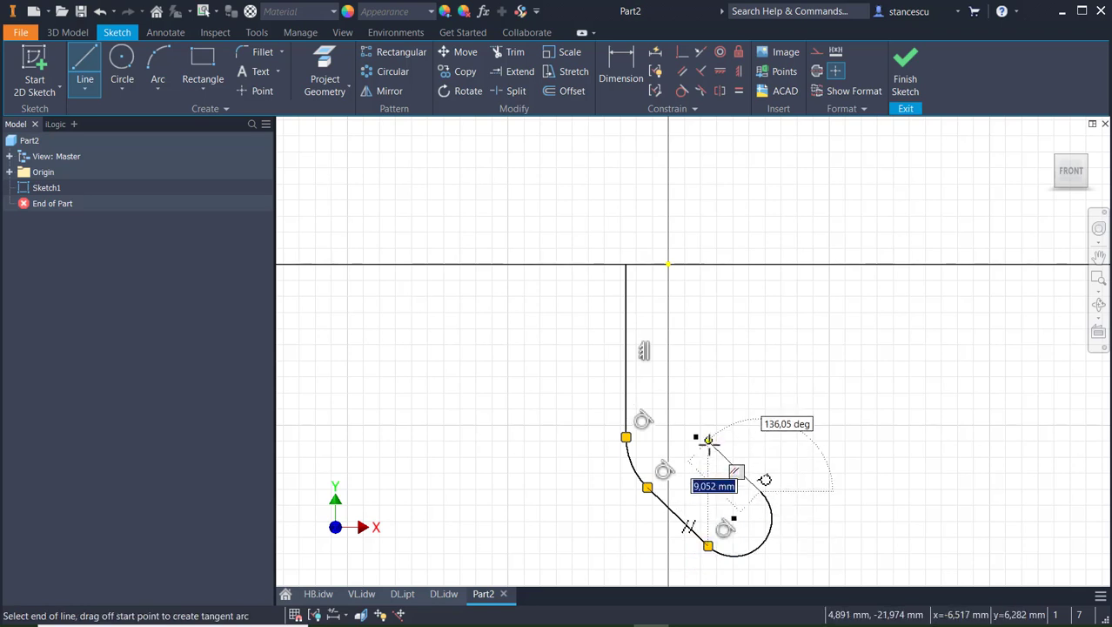
# - Close the profile with a parallel slanted line about 9 mm long, a tangent inner bend arc, a vertical line to the horizontal axis and a tangent top arc
pyautogui.click(709, 441)
pyautogui.moveTo(709, 434); pyautogui.dragTo(708, 426)
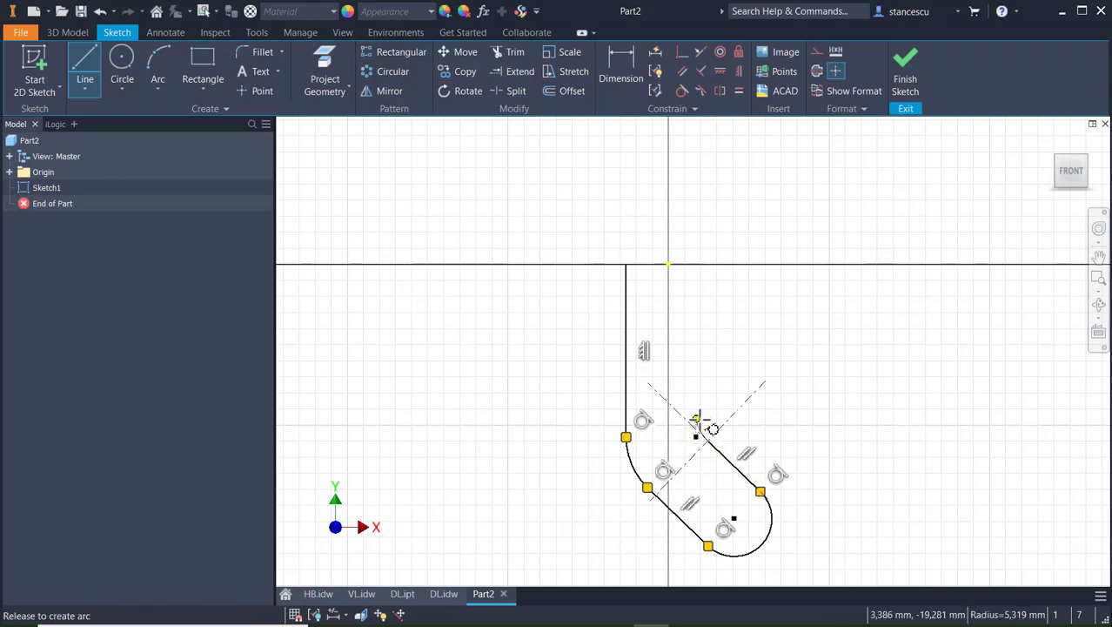
pyautogui.moveTo(706, 412); pyautogui.dragTo(706, 411)
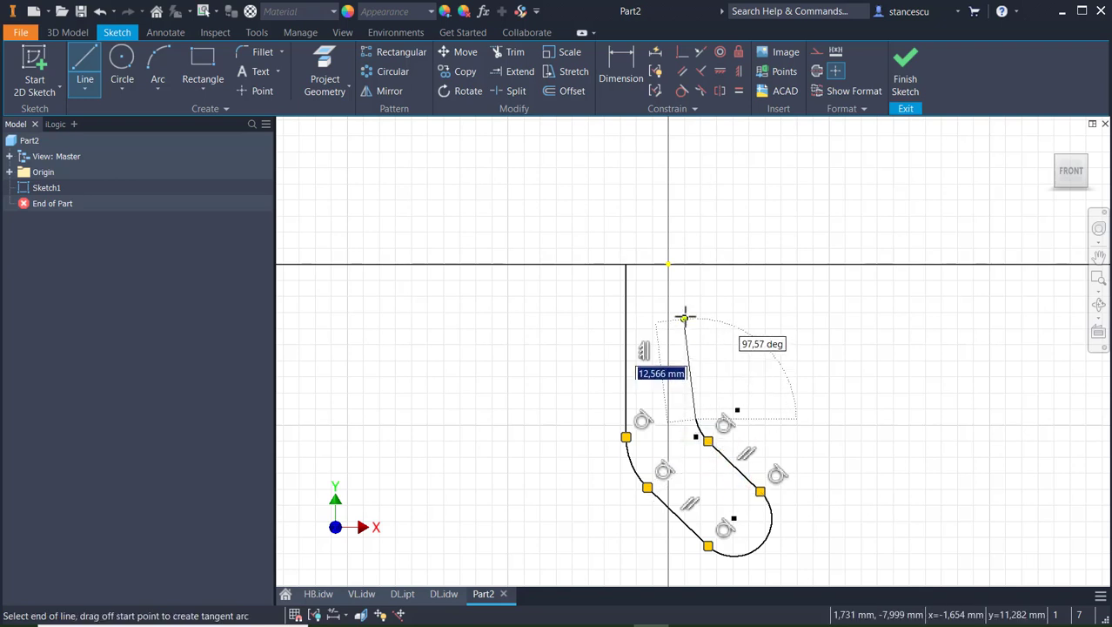
pyautogui.click(696, 264)
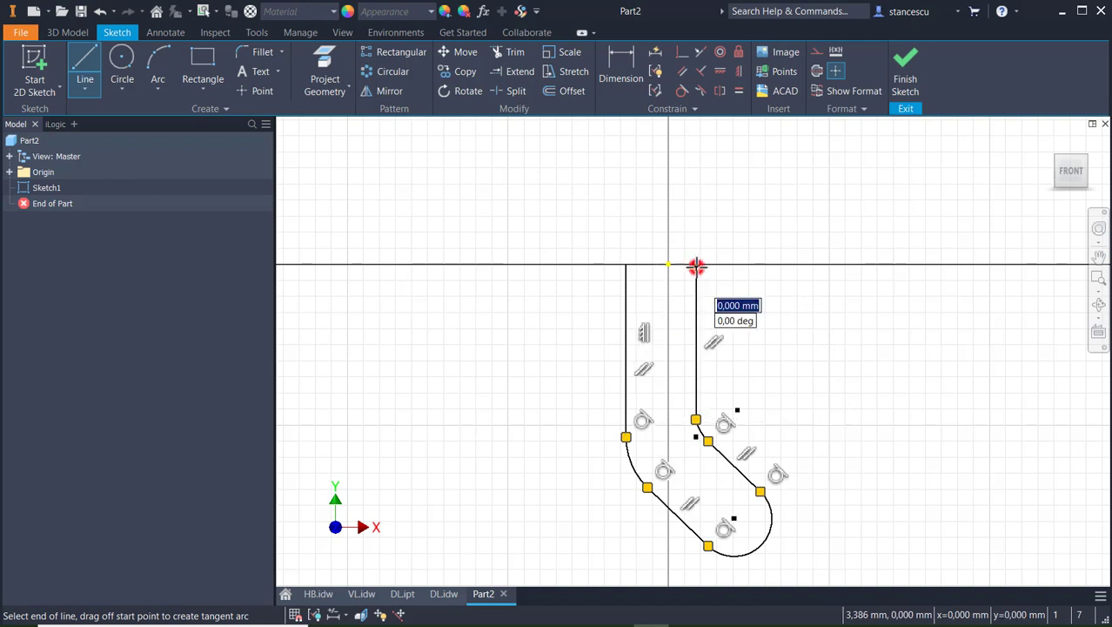
pyautogui.moveTo(696, 264); pyautogui.dragTo(626, 264)
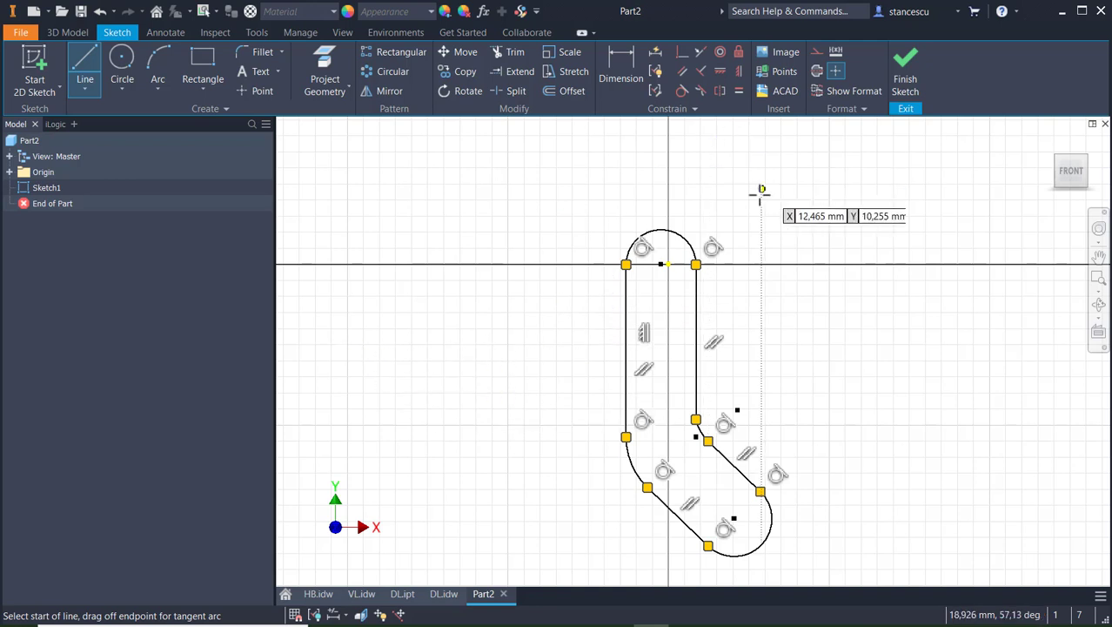
# - Make the top arc's centre coincident with the origin and constrain the top and lower end arcs to equal radii
pyautogui.click(684, 54)
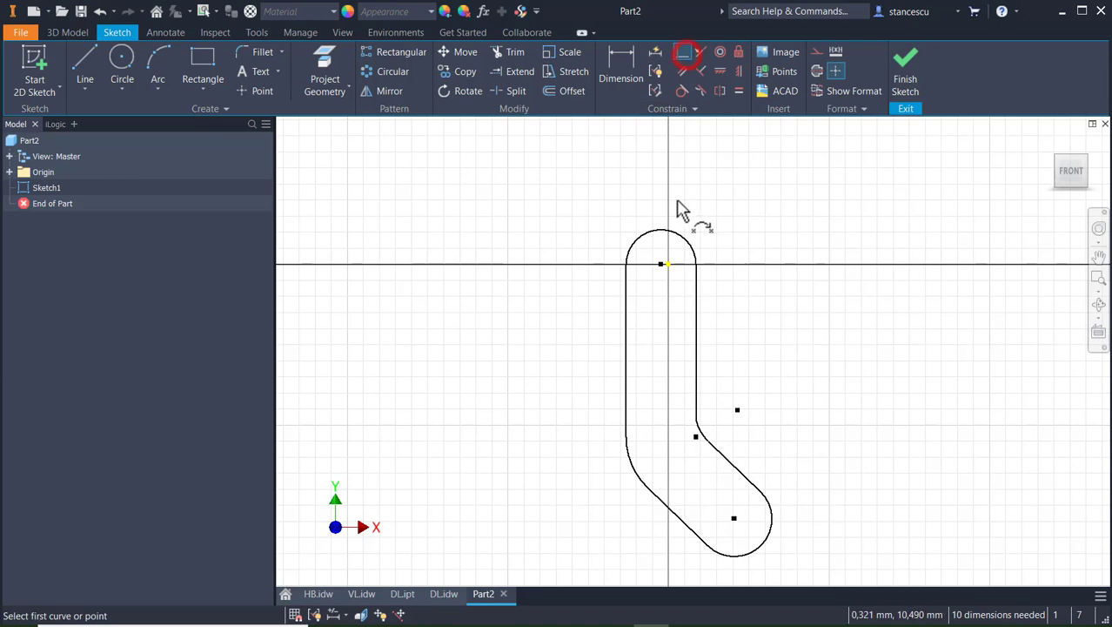
pyautogui.click(663, 265)
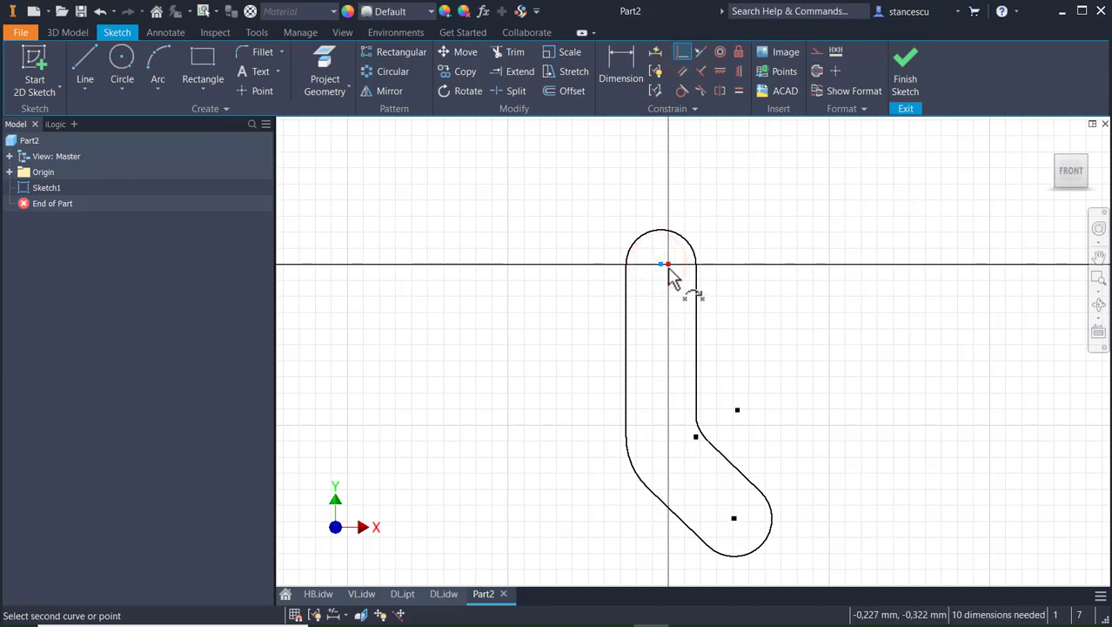
pyautogui.click(667, 264)
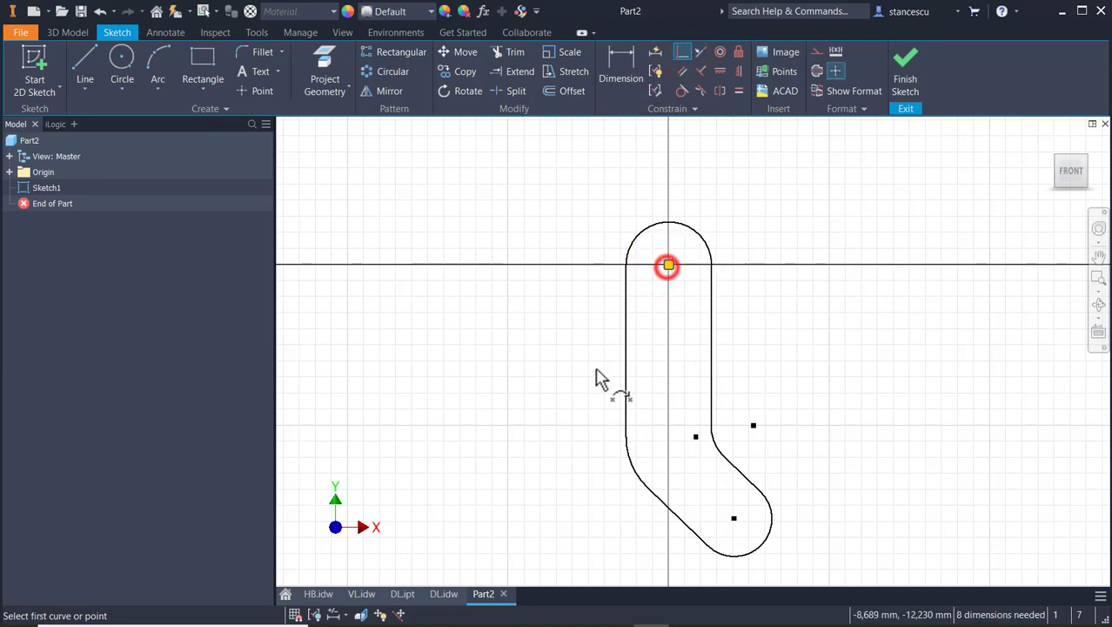
pyautogui.click(741, 90)
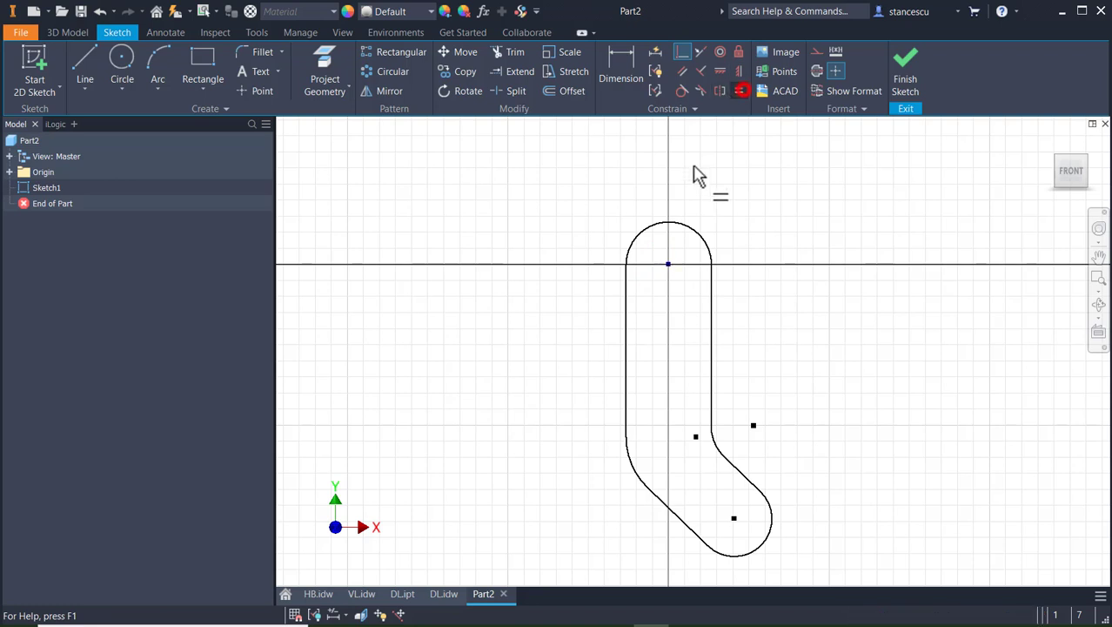
pyautogui.click(672, 220)
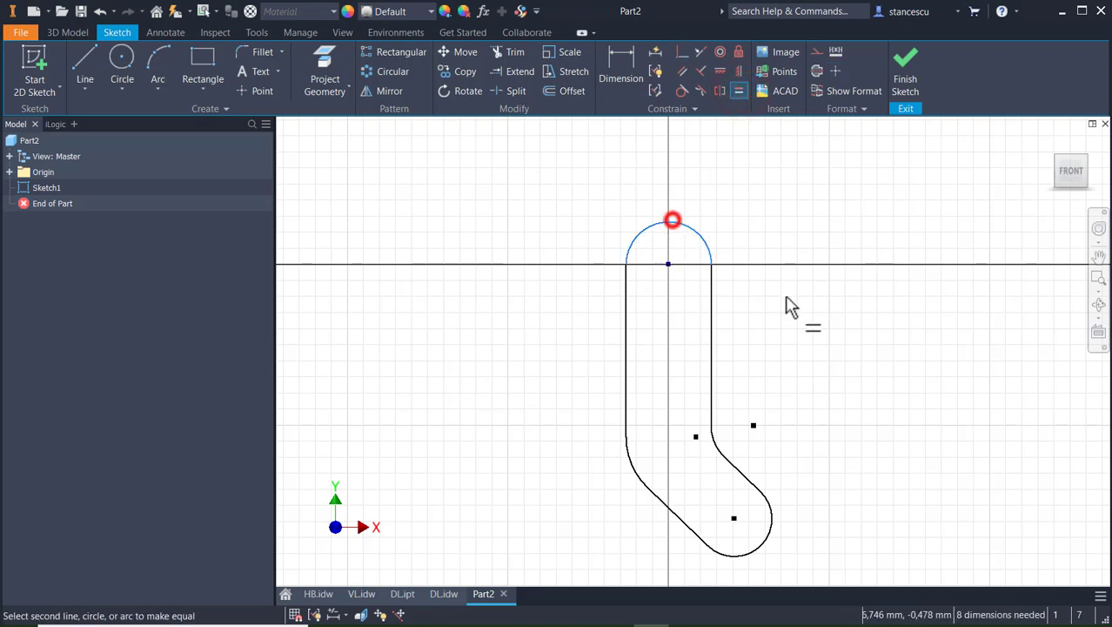
pyautogui.click(777, 537)
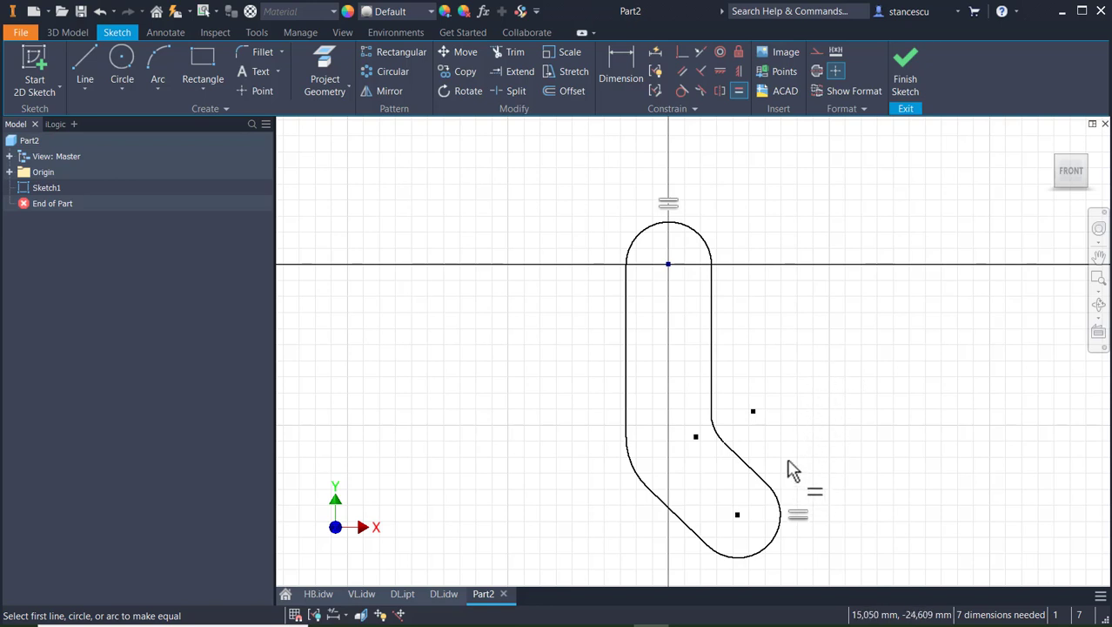
# - Constrain the inner bend arc tangent to the adjoining vertical line and make the centres of the two bend arcs coincident
pyautogui.click(681, 90)
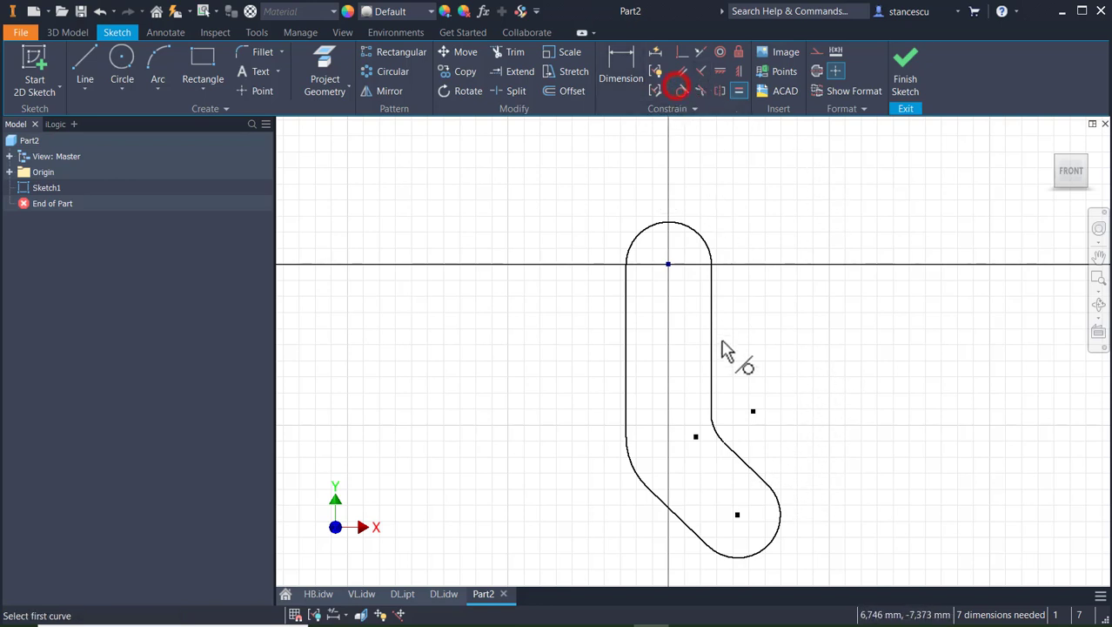
pyautogui.click(712, 425)
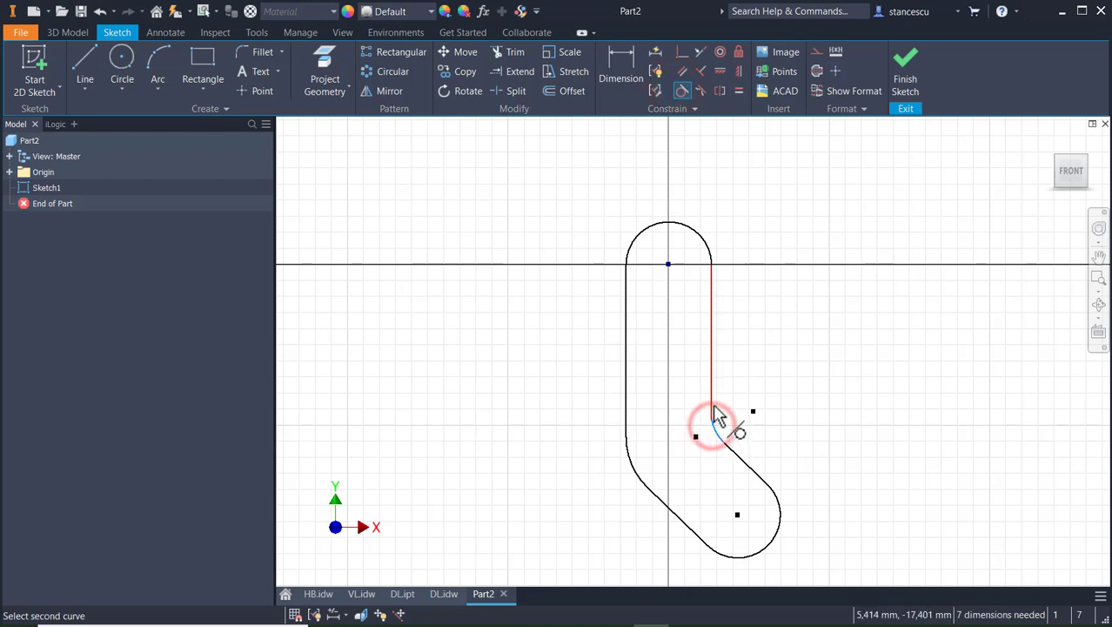
pyautogui.click(713, 404)
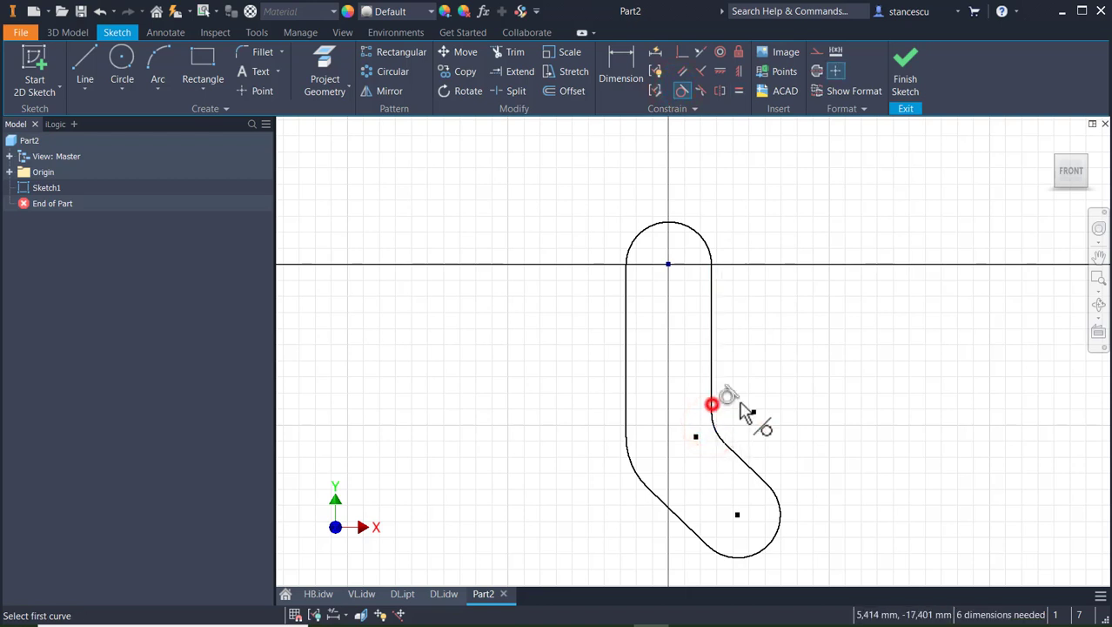
pyautogui.click(678, 50)
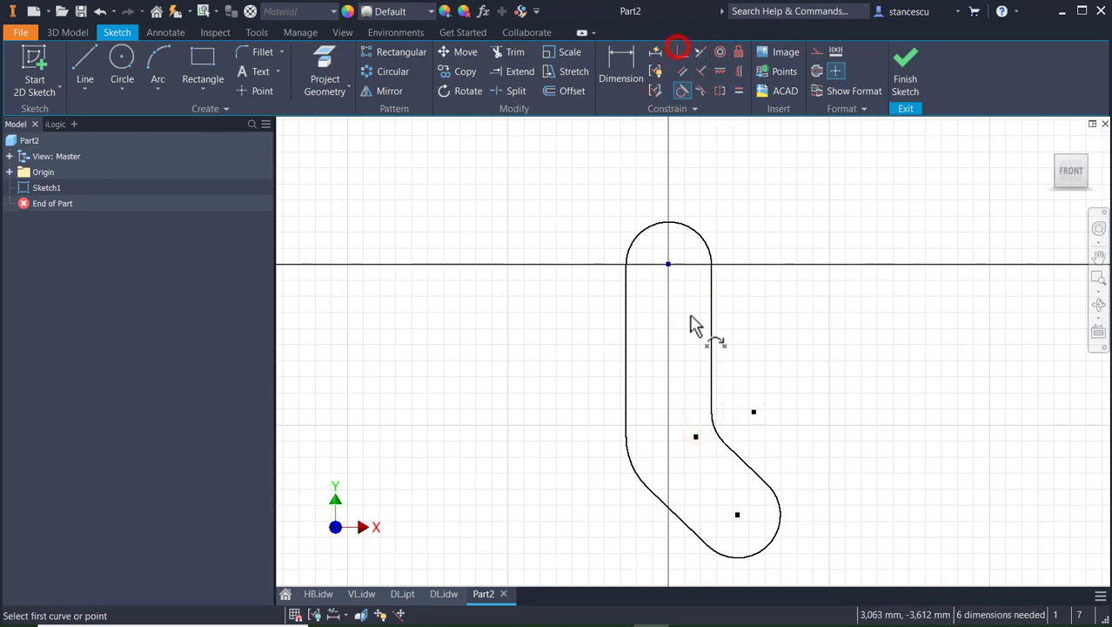
pyautogui.click(695, 437)
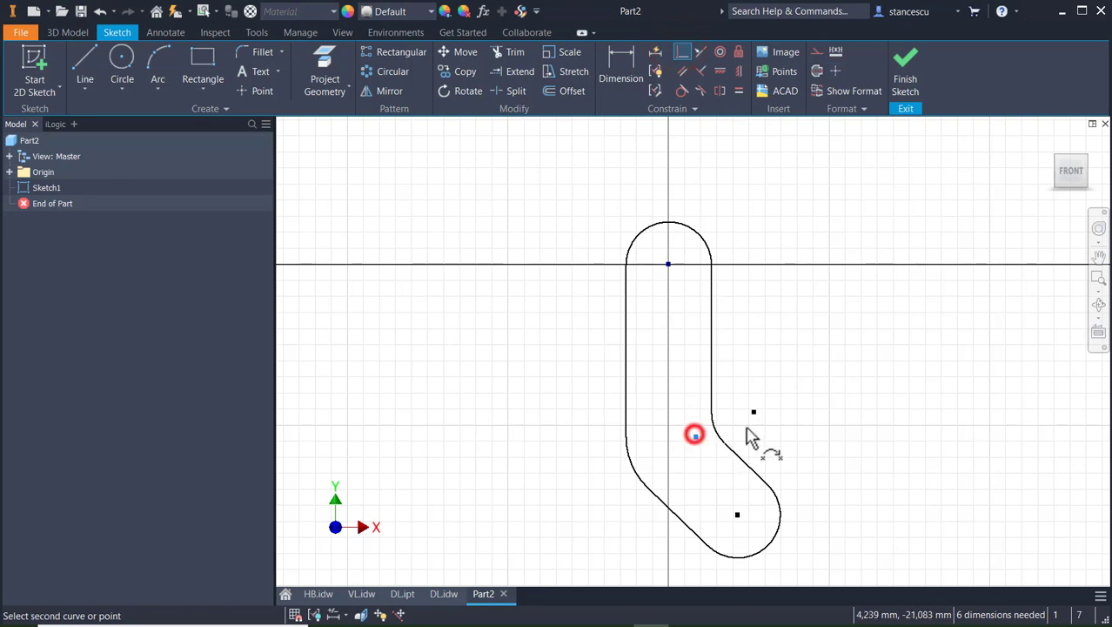
pyautogui.click(754, 413)
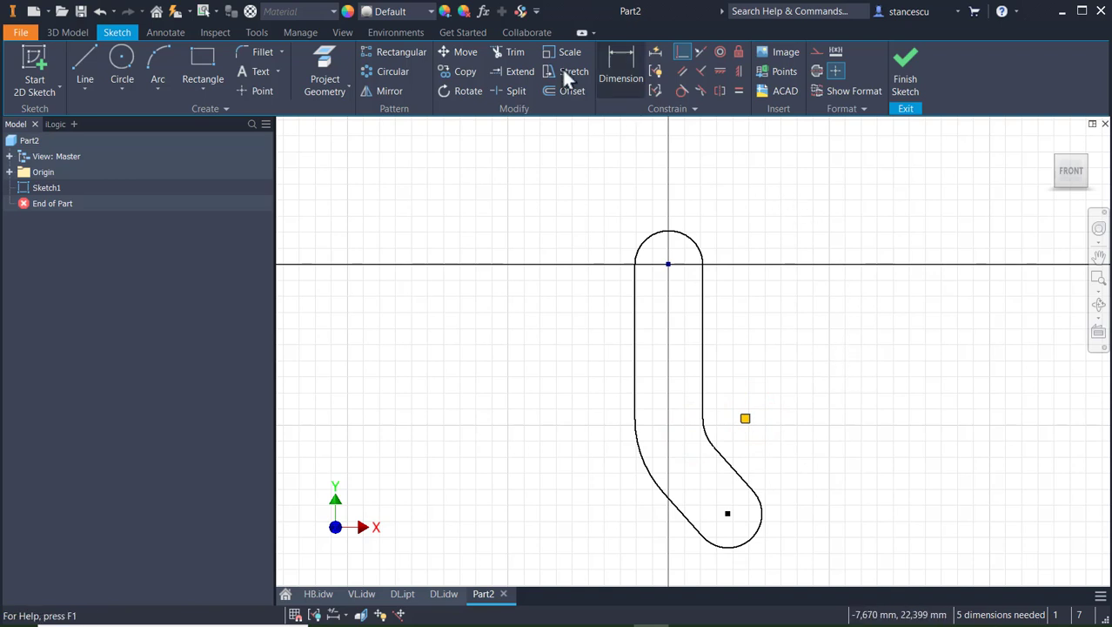
# - Dimension the top arc's radius as 10 mm
pyautogui.click(620, 53)
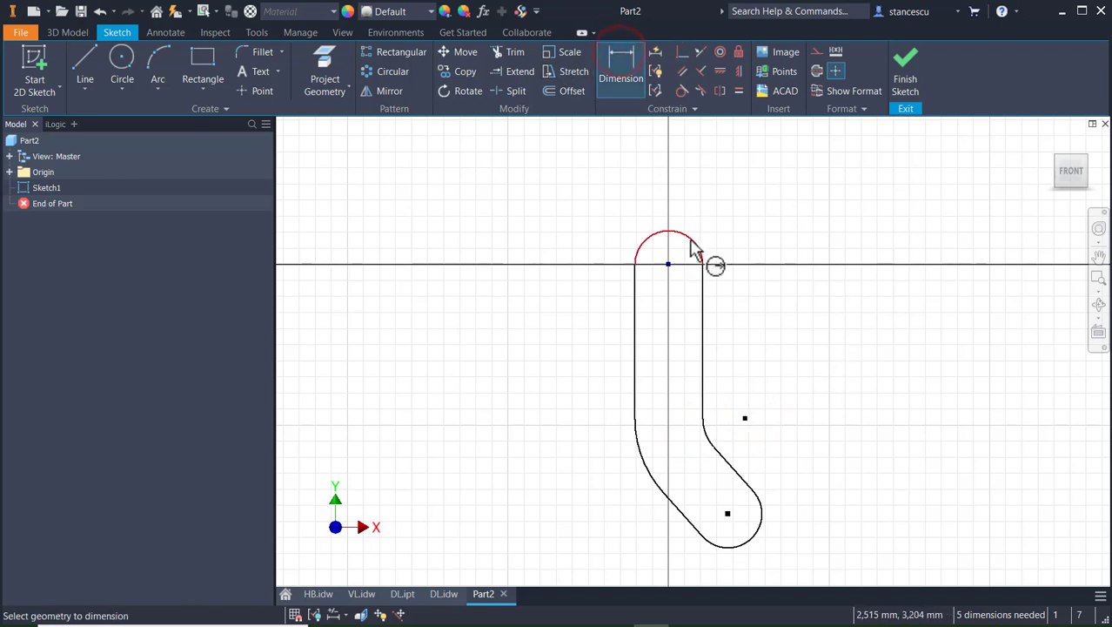
pyautogui.click(689, 237)
pyautogui.click(739, 222)
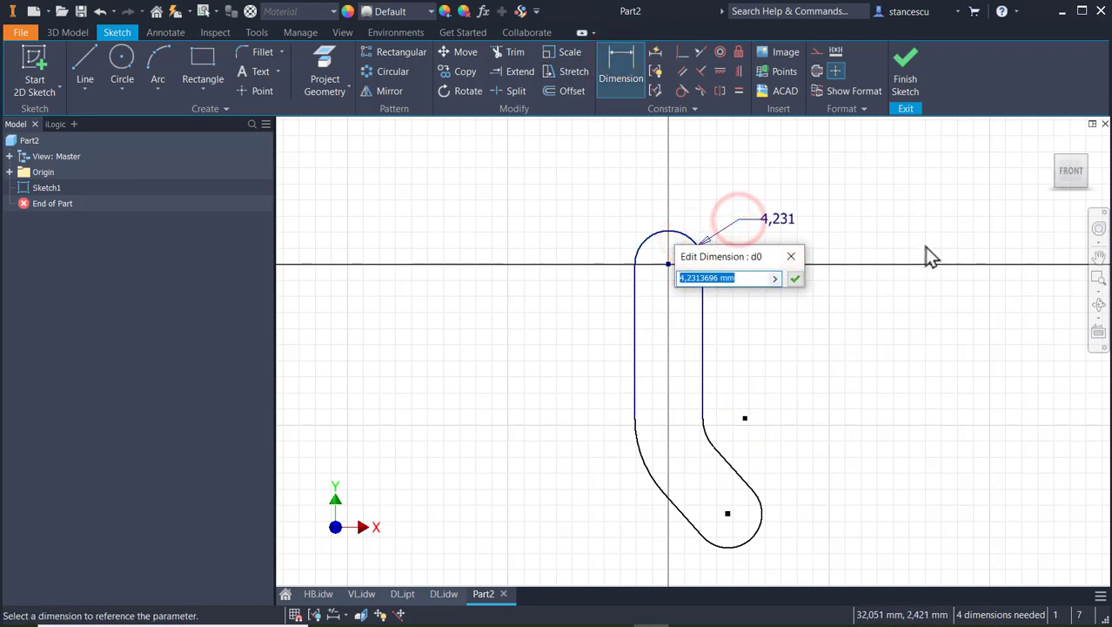
pyautogui.write('10')
pyautogui.press('Return')
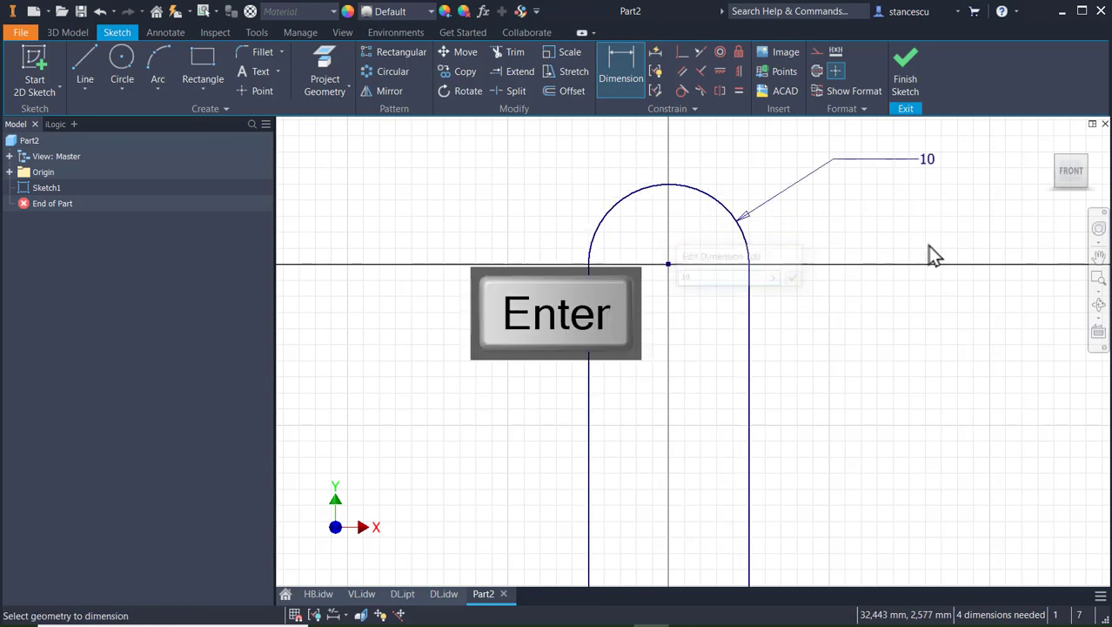
pyautogui.press('Home')
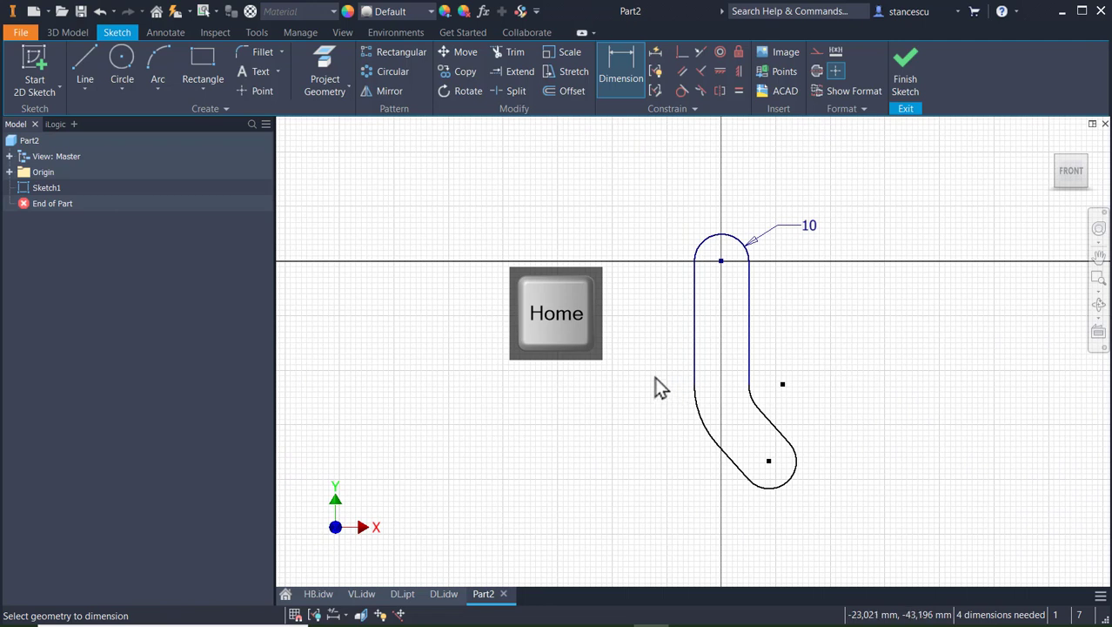
# - Dimension the angle between the outer vertical line and the lower slanted line as 40 degrees
pyautogui.click(695, 365)
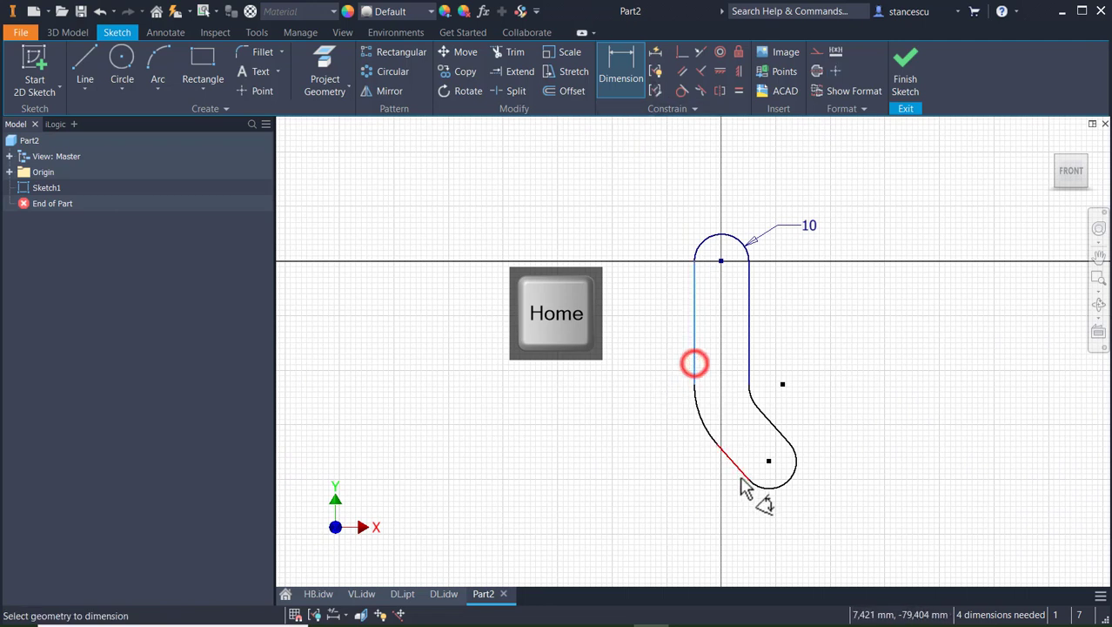
pyautogui.click(733, 463)
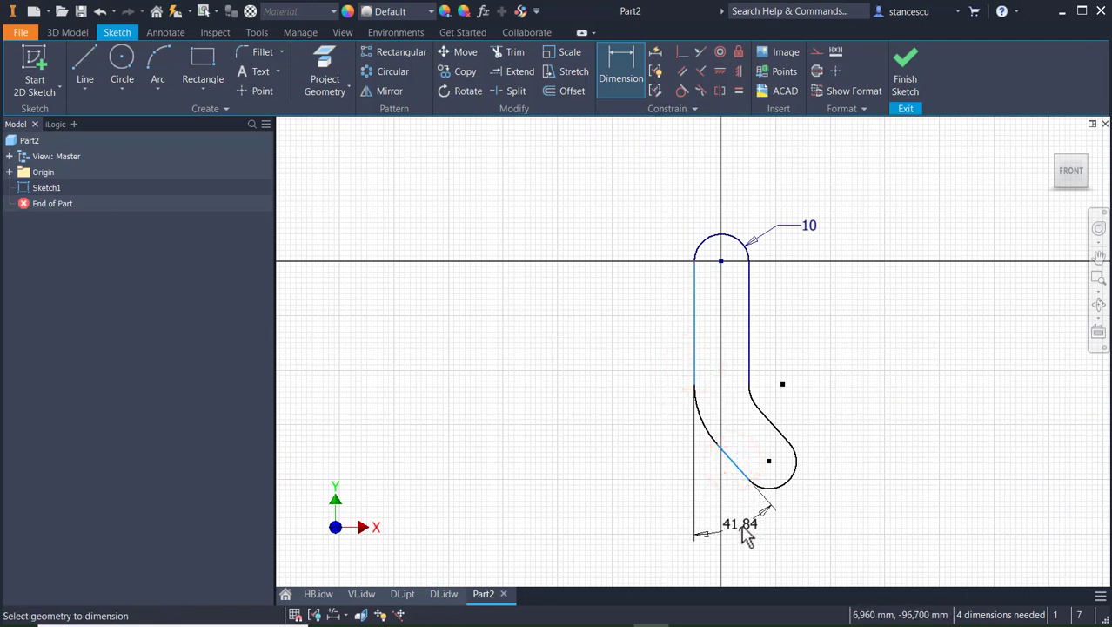
pyautogui.click(740, 525)
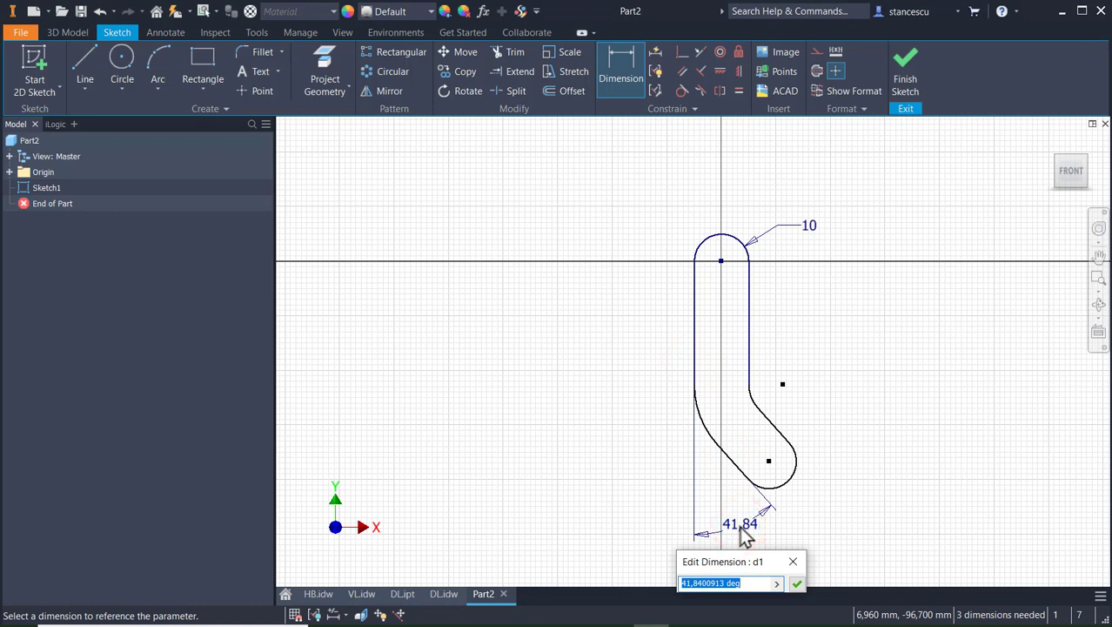
pyautogui.write('40')
pyautogui.press('Return')
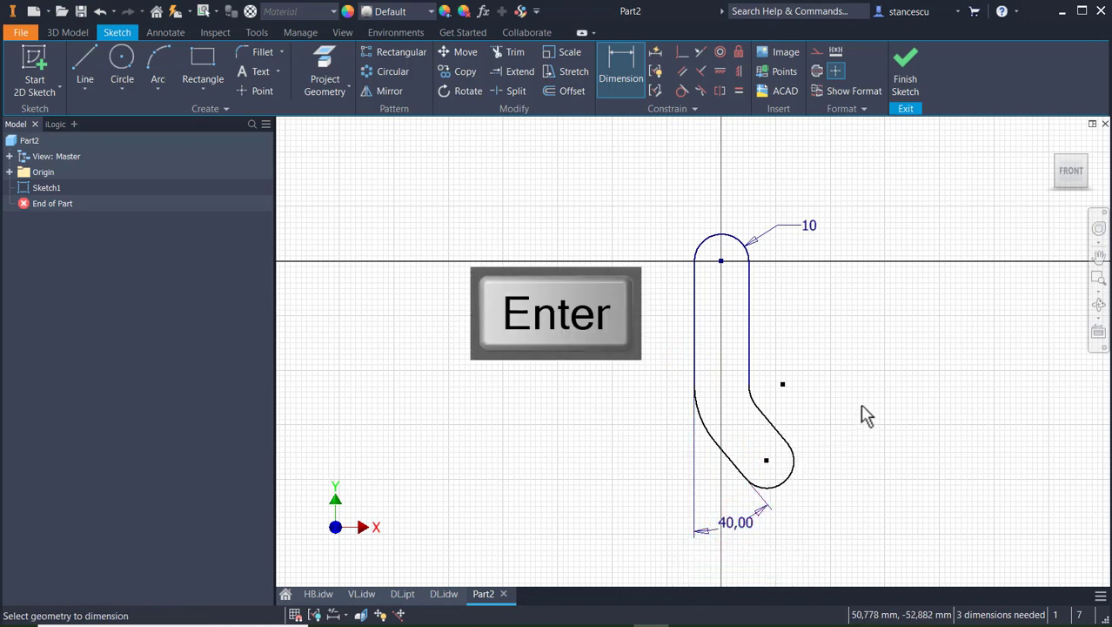
# - Dimension the aligned distance between the centres of the top and lower end arcs as 60 mm
pyautogui.click(722, 262)
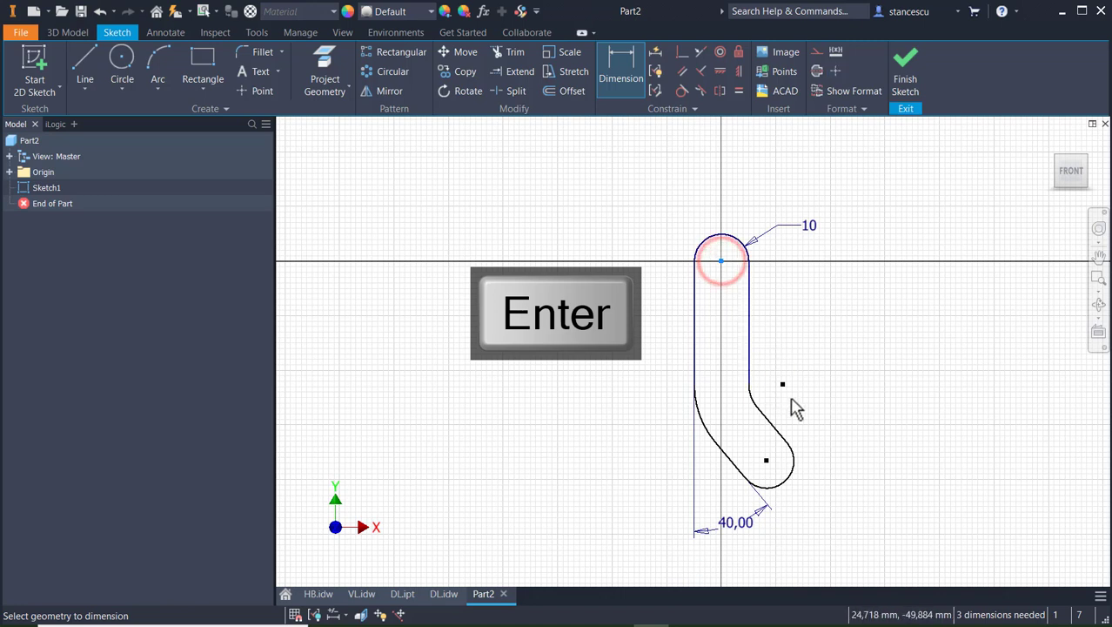
pyautogui.click(766, 462)
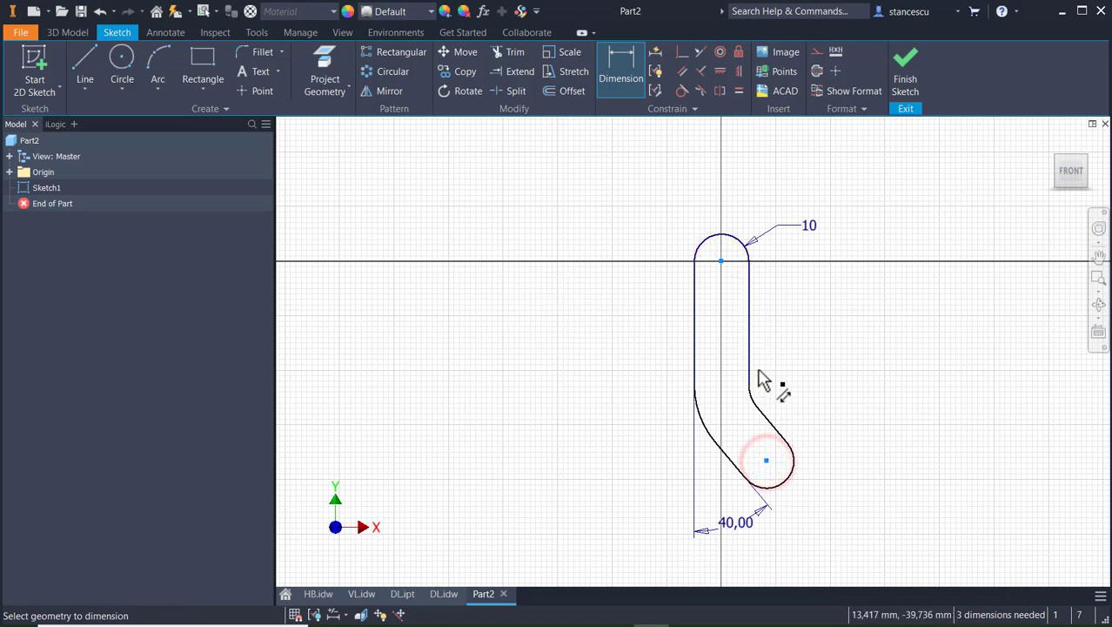
pyautogui.click(819, 356)
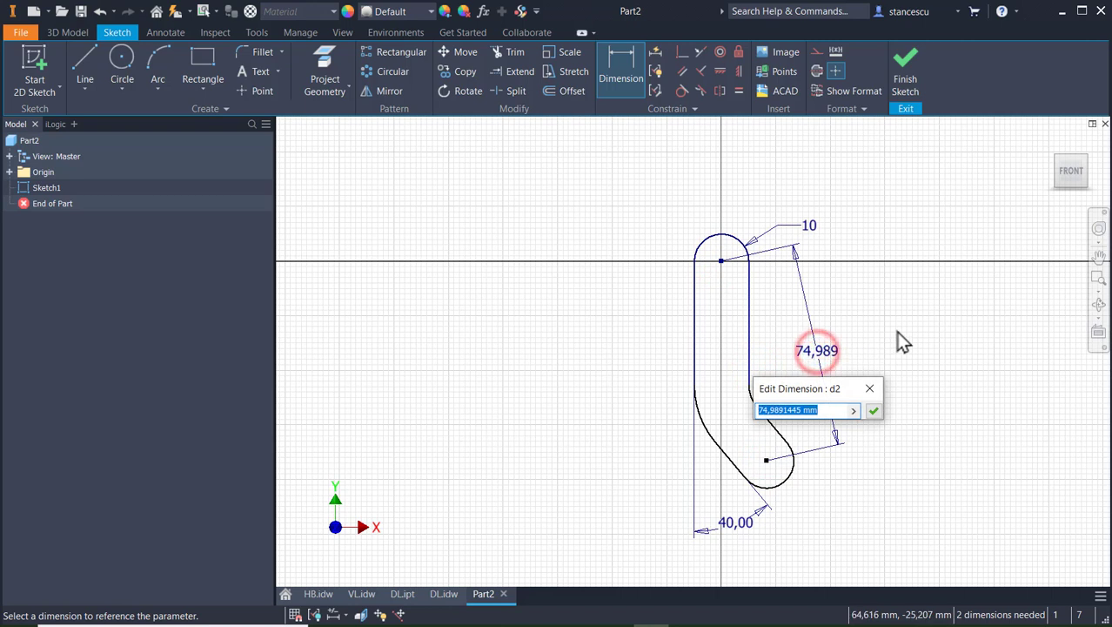
pyautogui.write('60')
pyautogui.press('Return')
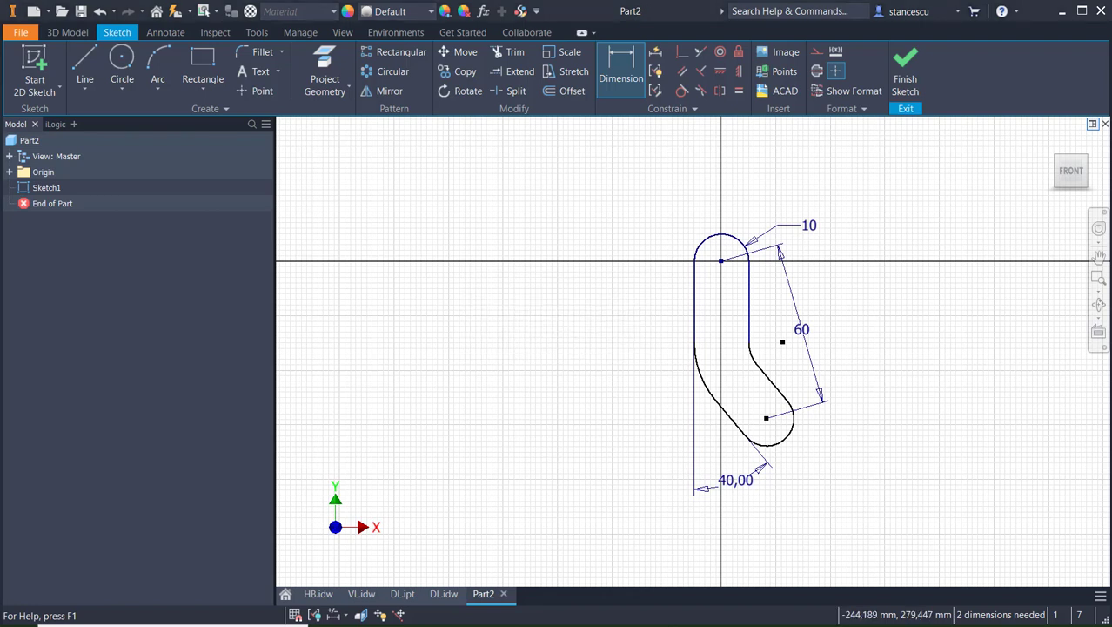
# - Dimension the vertical distance from the top arc's centre to the bend arcs' common centre as 38 mm
pyautogui.click(622, 57)
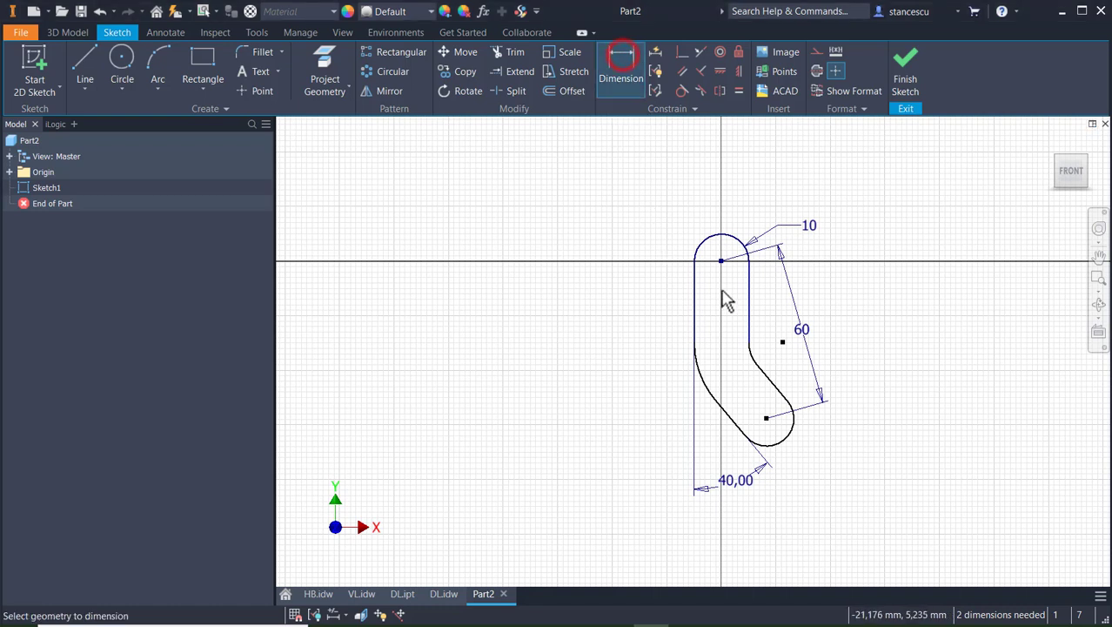
pyautogui.click(727, 239)
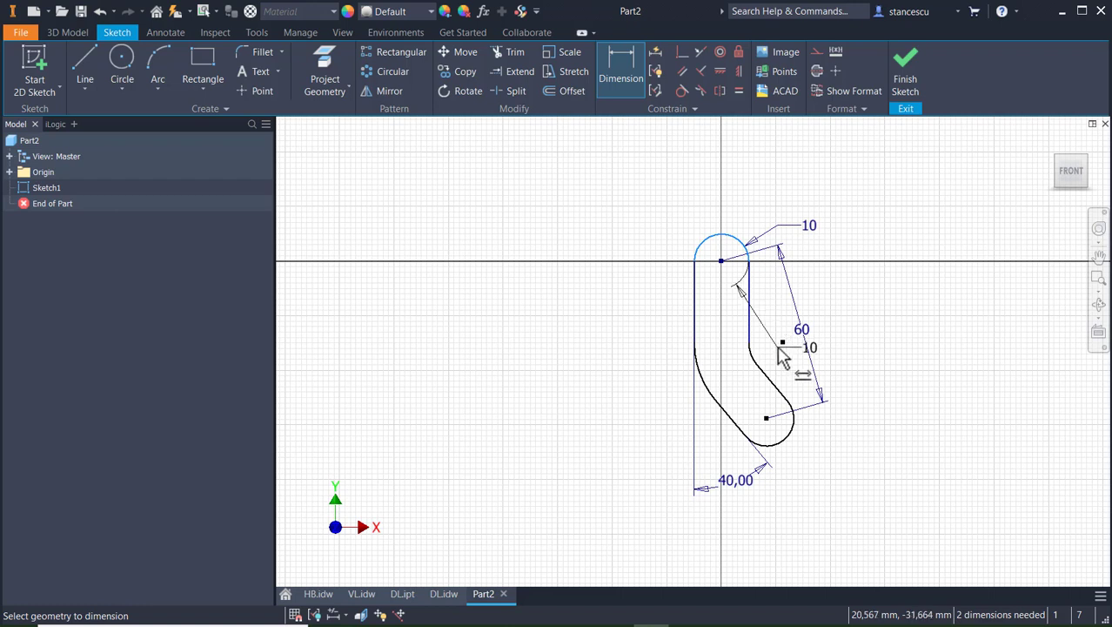
pyautogui.click(782, 343)
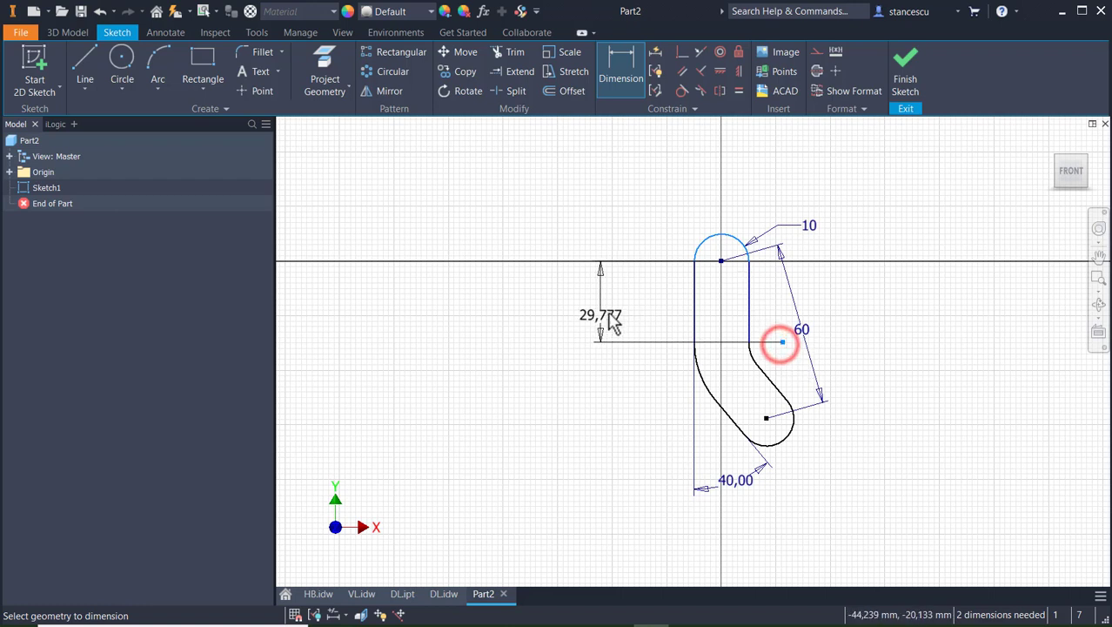
pyautogui.click(611, 315)
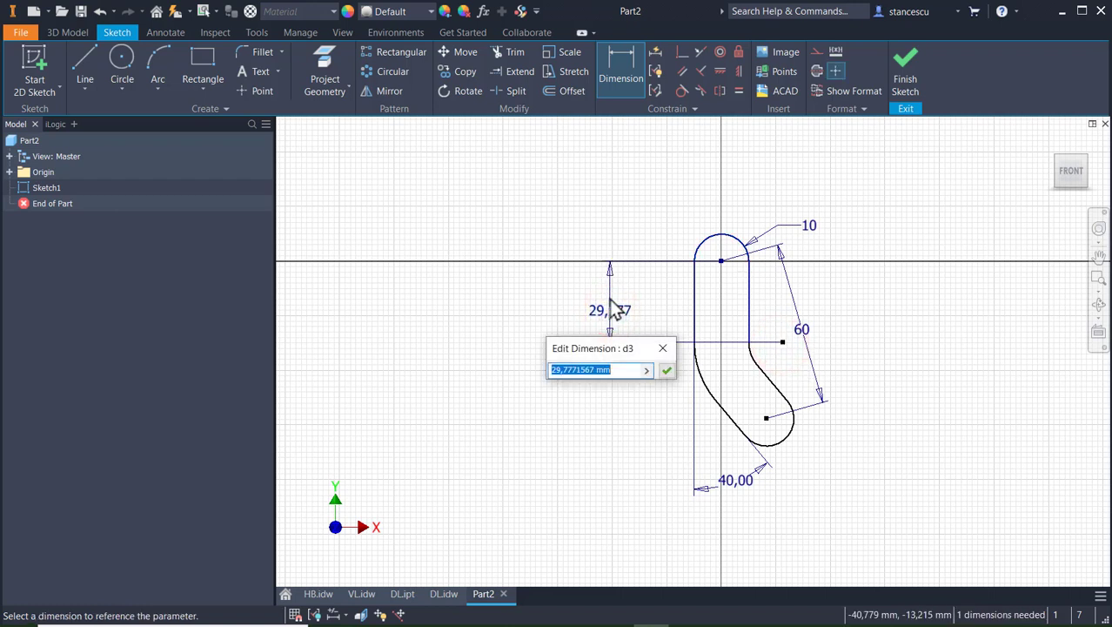
pyautogui.write('38')
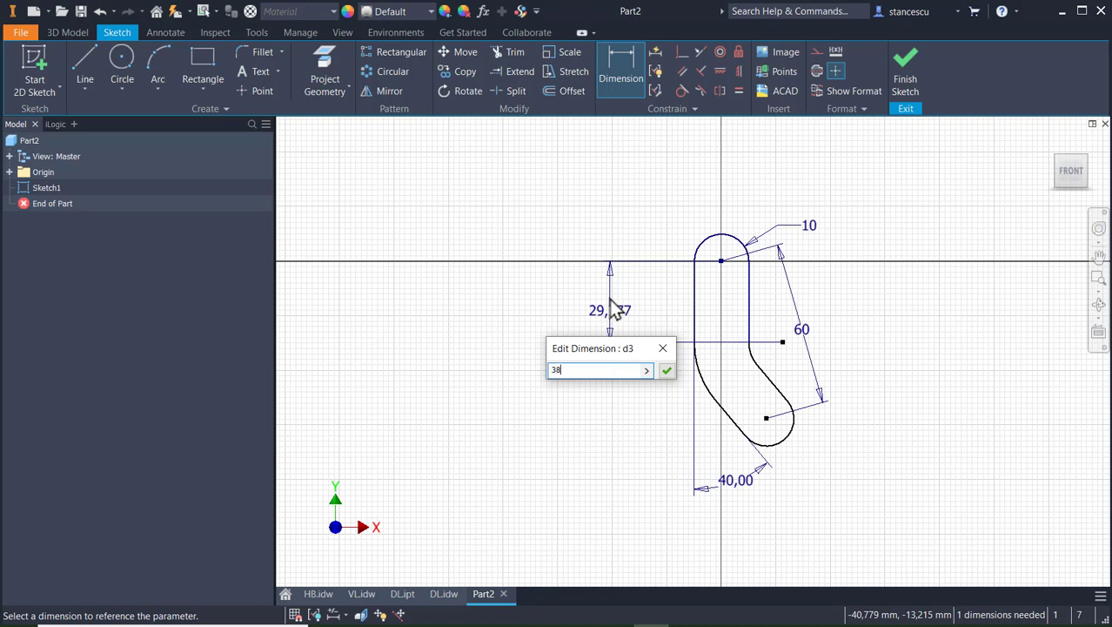
pyautogui.press('Return')
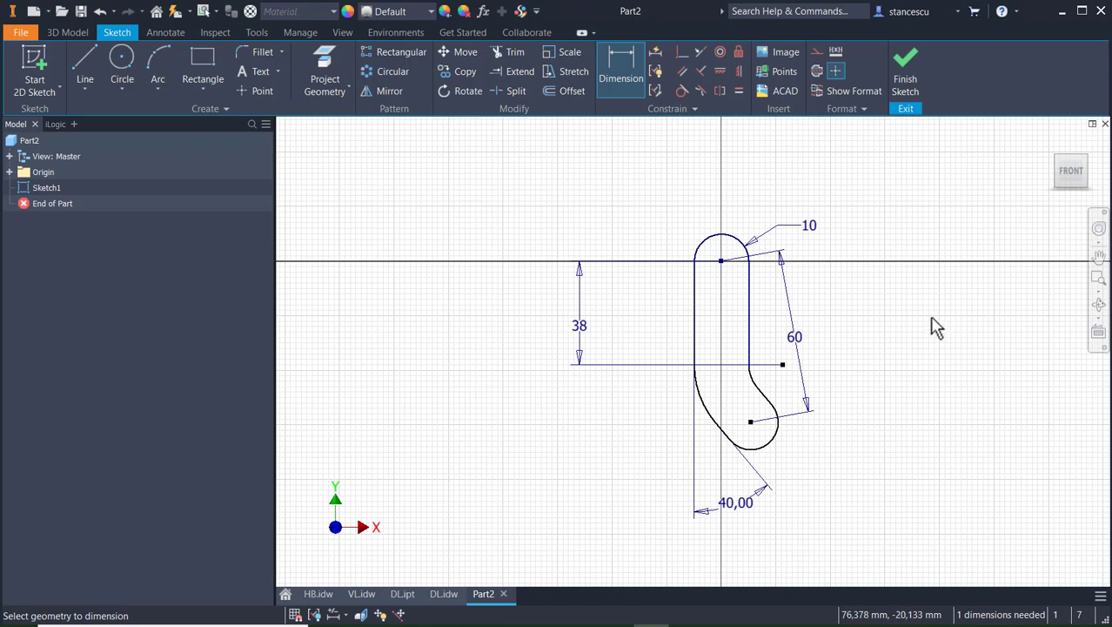
# - Identify the missing dimension by applying Auto Dimension with dimensions and constraints, and remove the automatic dimension again
pyautogui.click(654, 52)
pyautogui.click(234, 181)
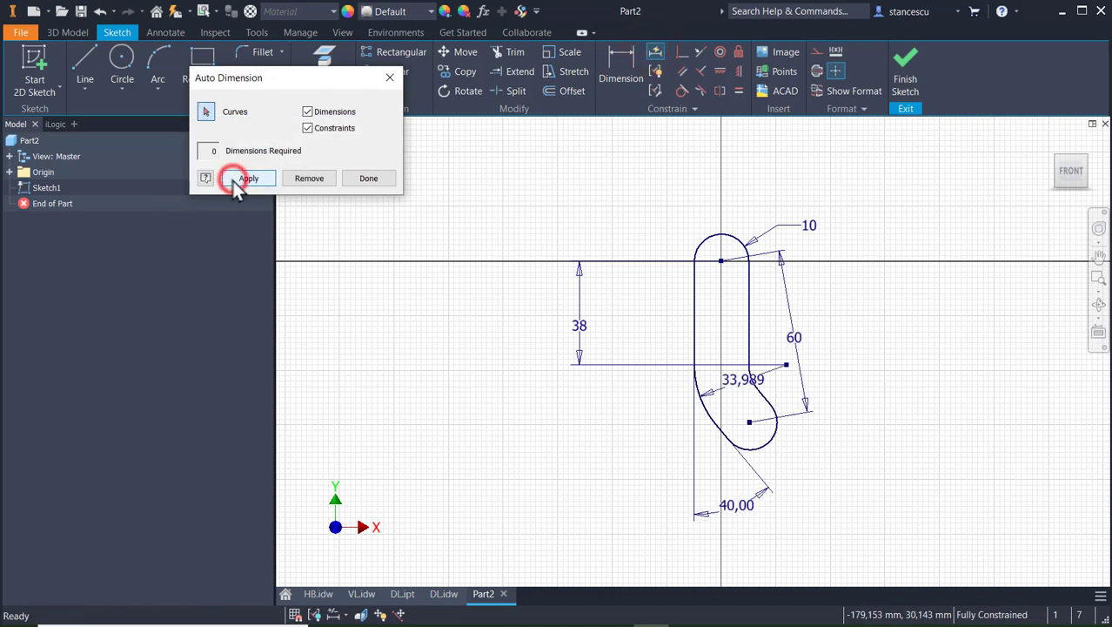
pyautogui.click(303, 181)
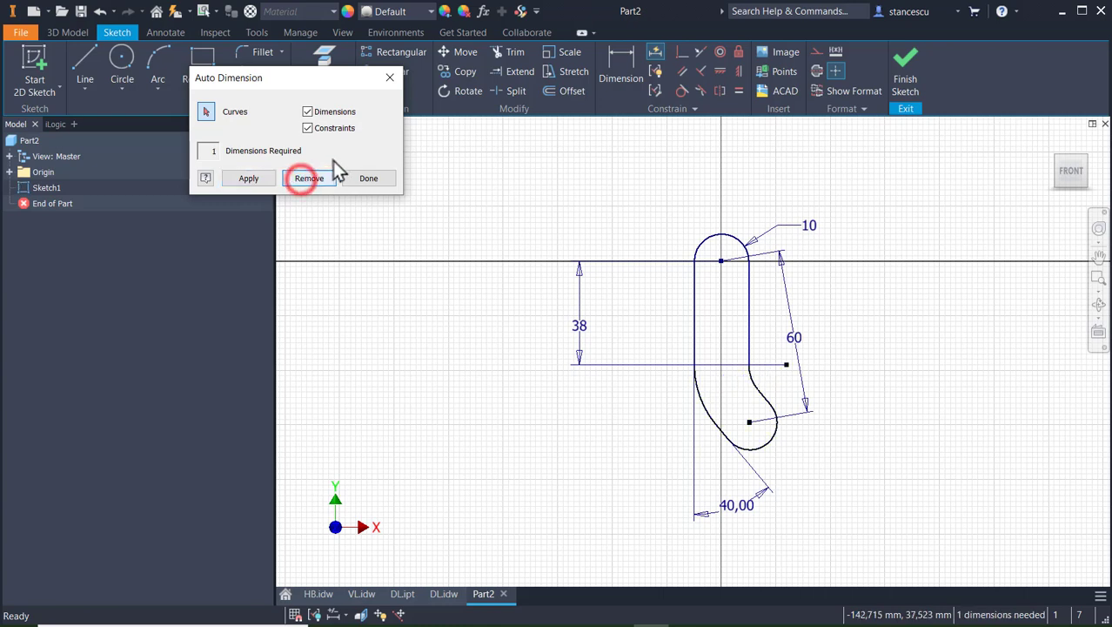
pyautogui.click(350, 180)
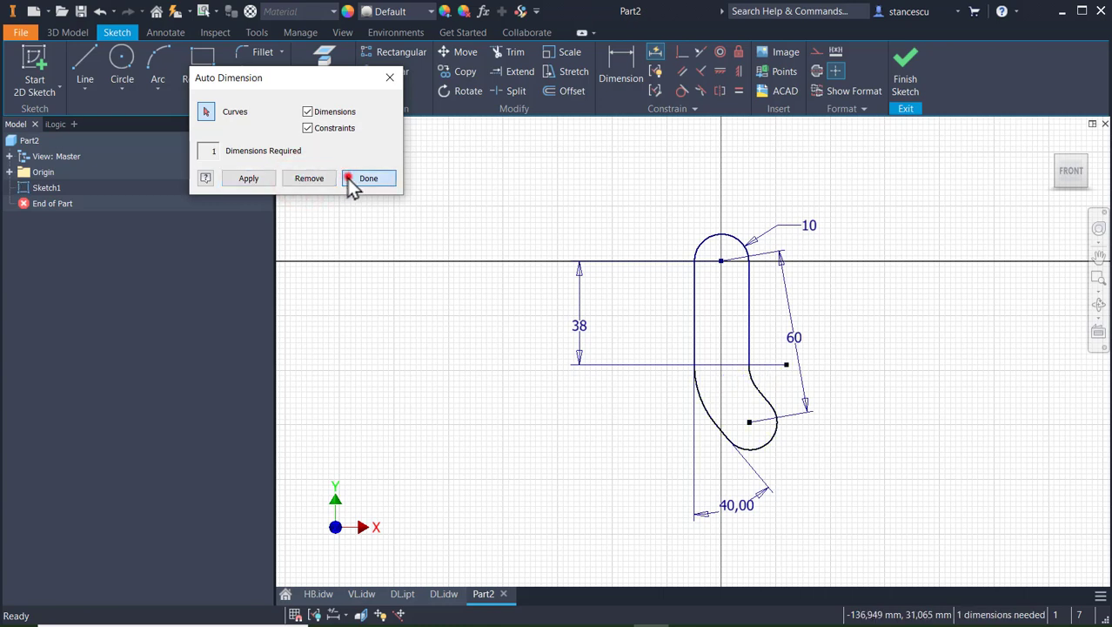
# - Dimension the outer bend arc's radius as 25 mm and finish the side-arm sketch
pyautogui.click(612, 61)
pyautogui.click(703, 400)
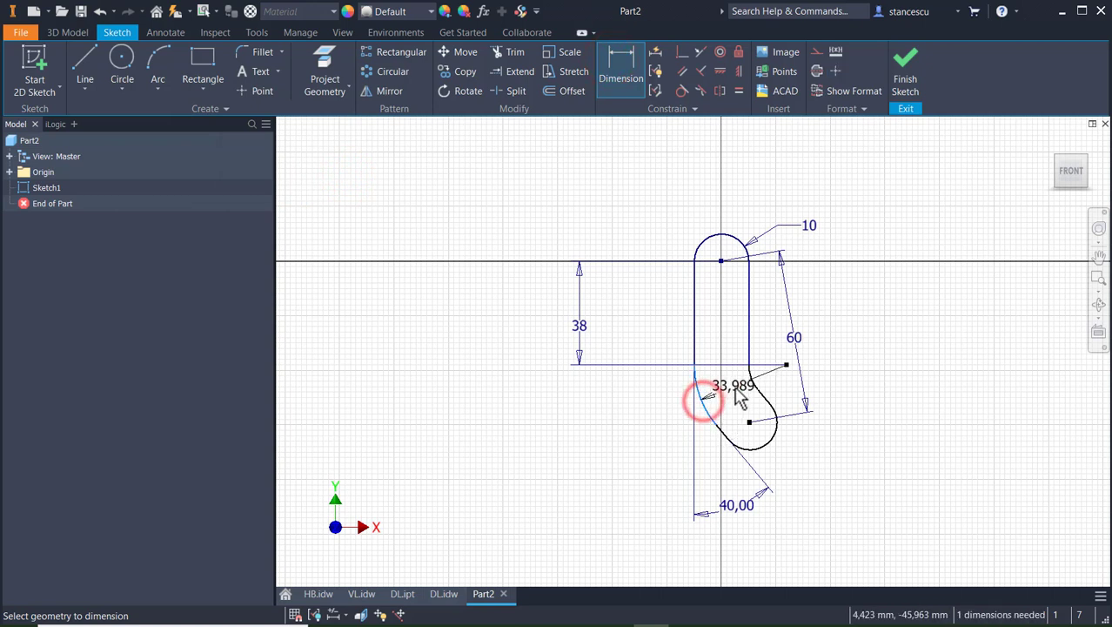
pyautogui.click(734, 385)
pyautogui.write('25')
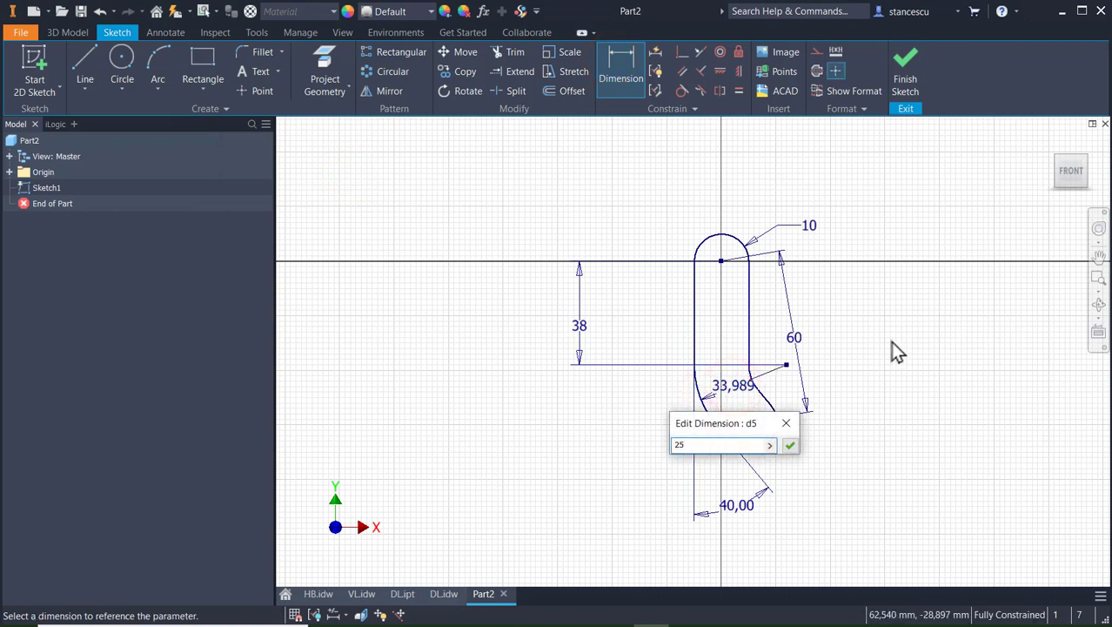
pyautogui.press('Return')
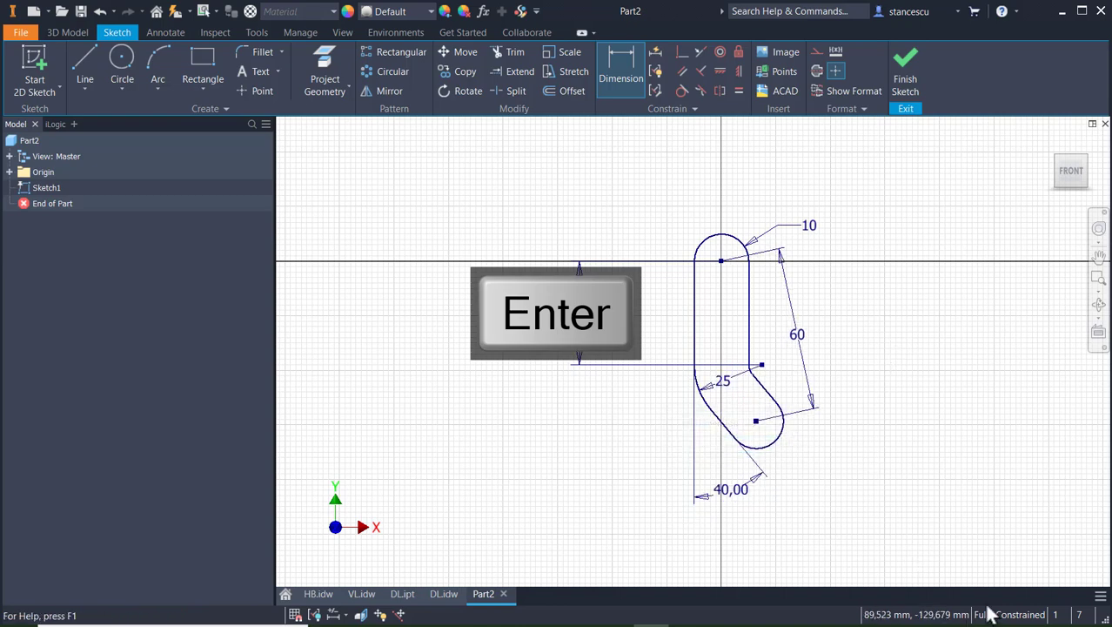
pyautogui.click(901, 83)
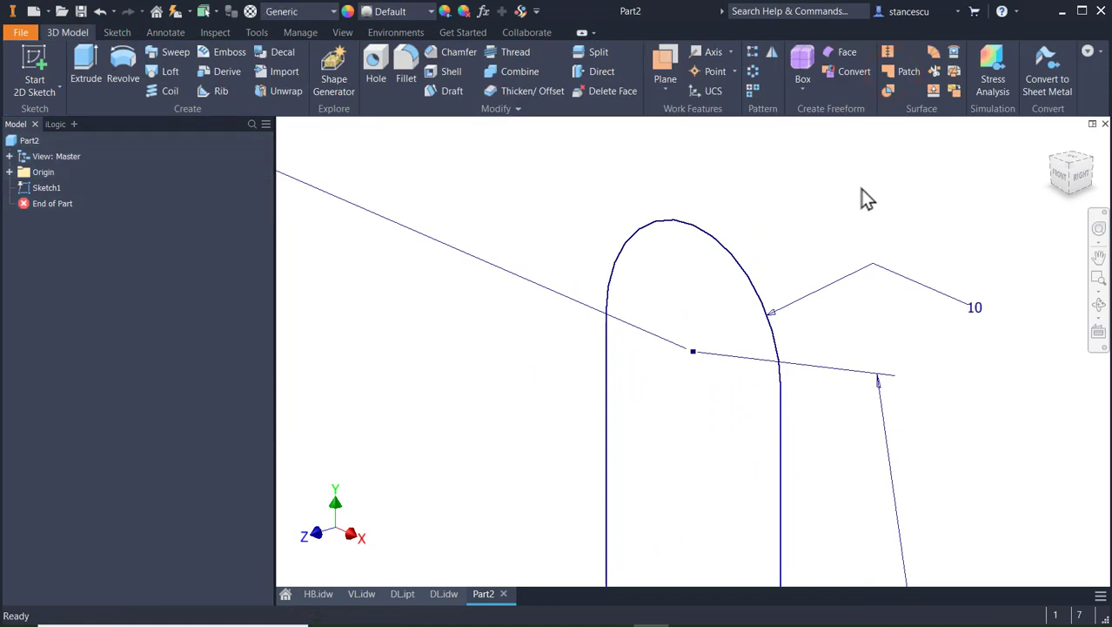
pyautogui.press('F6')
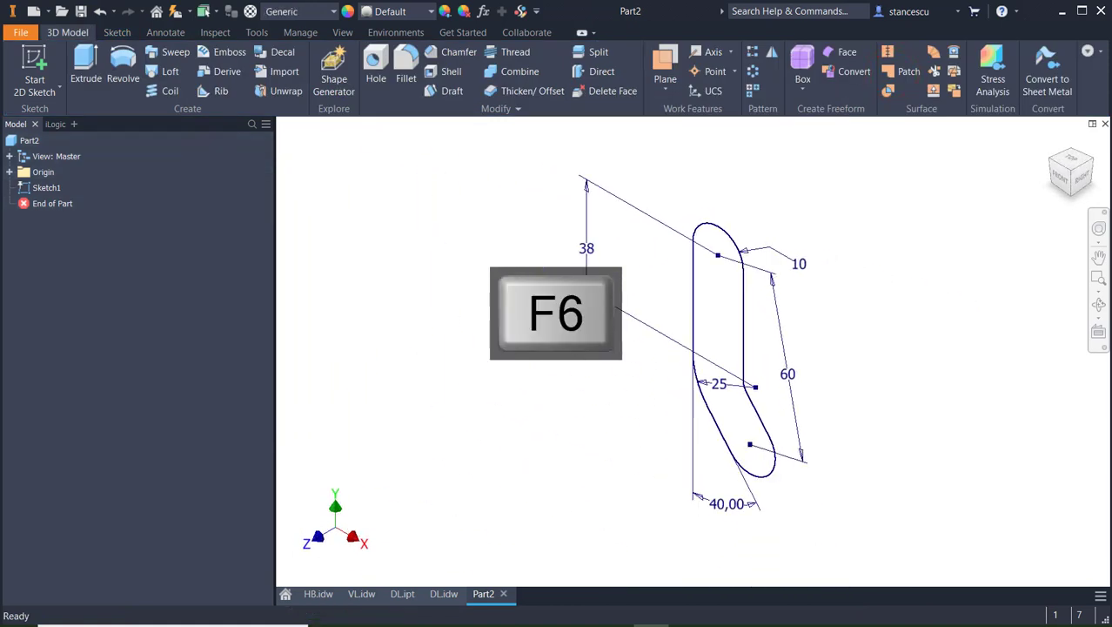
# - Check the arm thickness in the DL.idw drawing and extrude the side-arm profile 8 mm in Part2
pyautogui.click(442, 597)
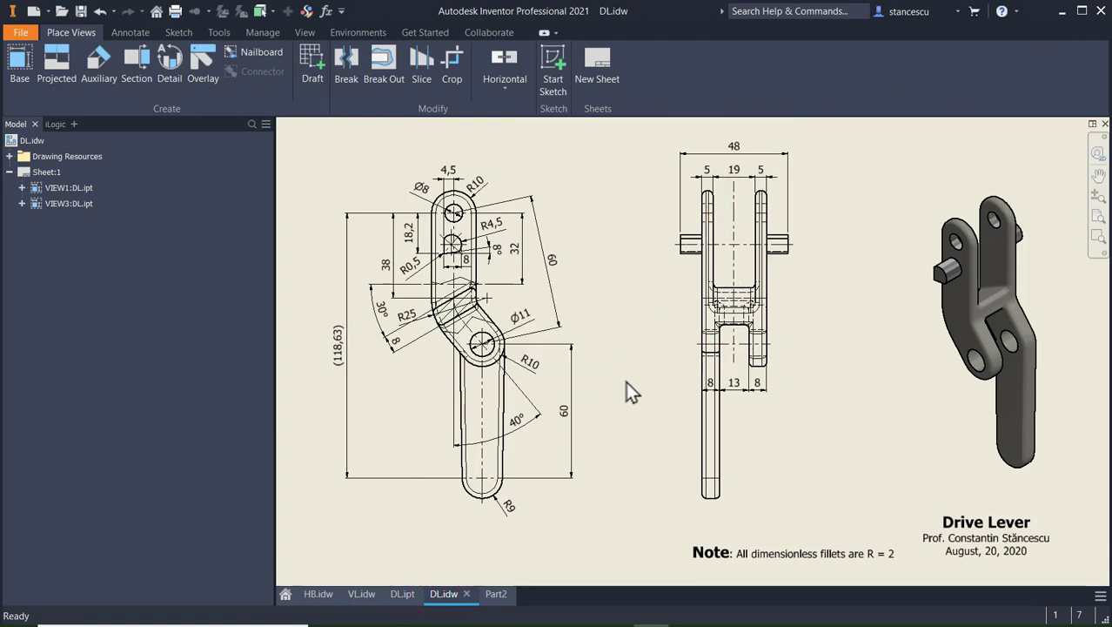
pyautogui.click(732, 217)
pyautogui.click(709, 388)
pyautogui.click(495, 594)
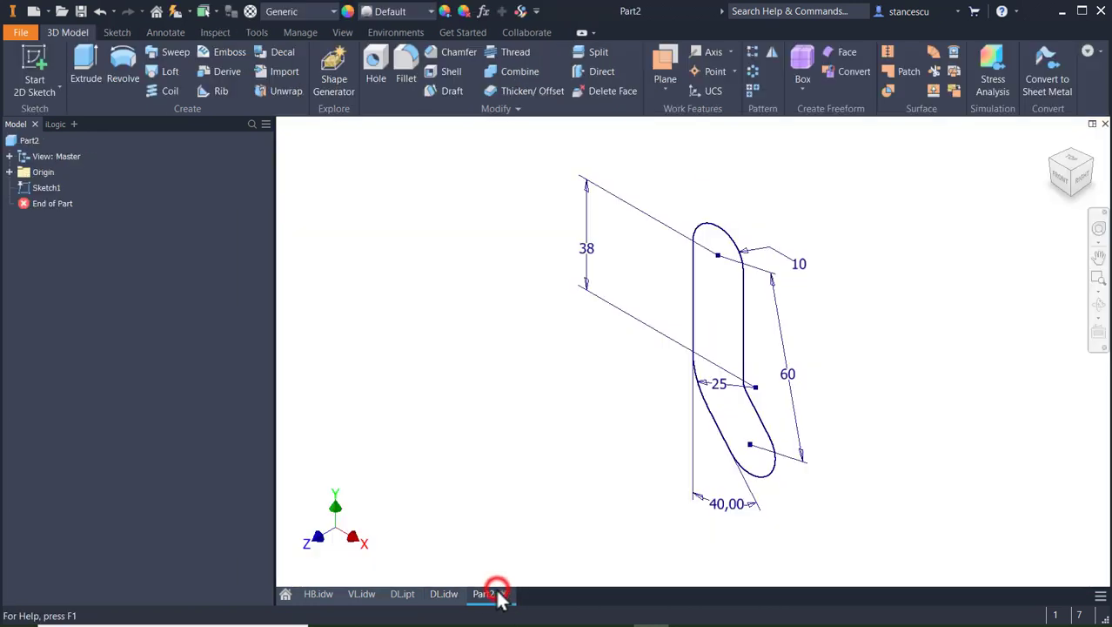
pyautogui.click(84, 65)
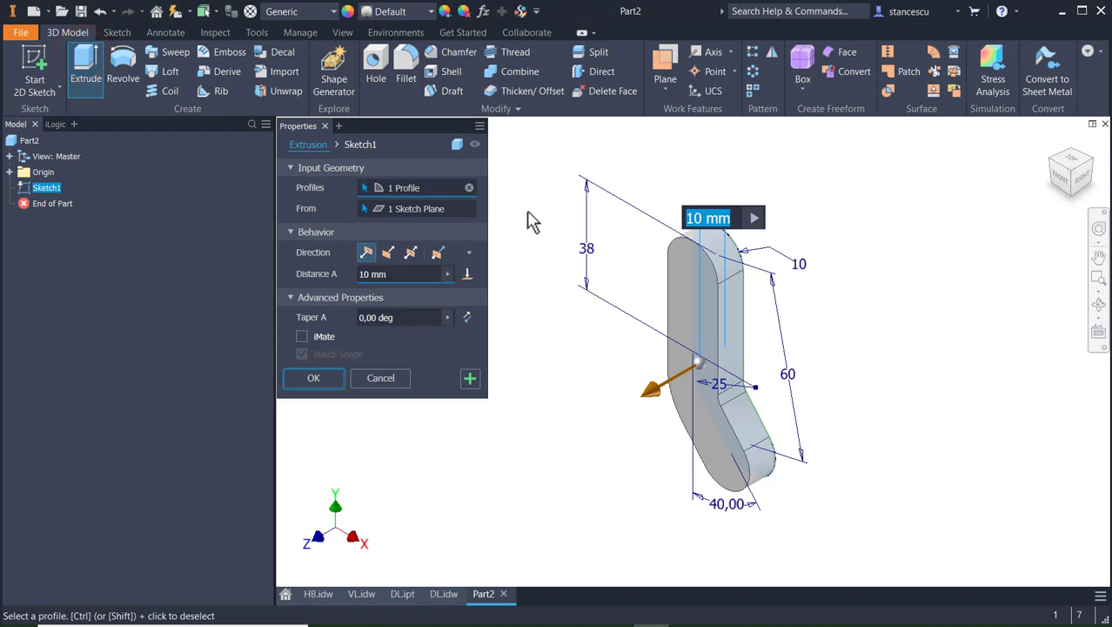
pyautogui.write('8')
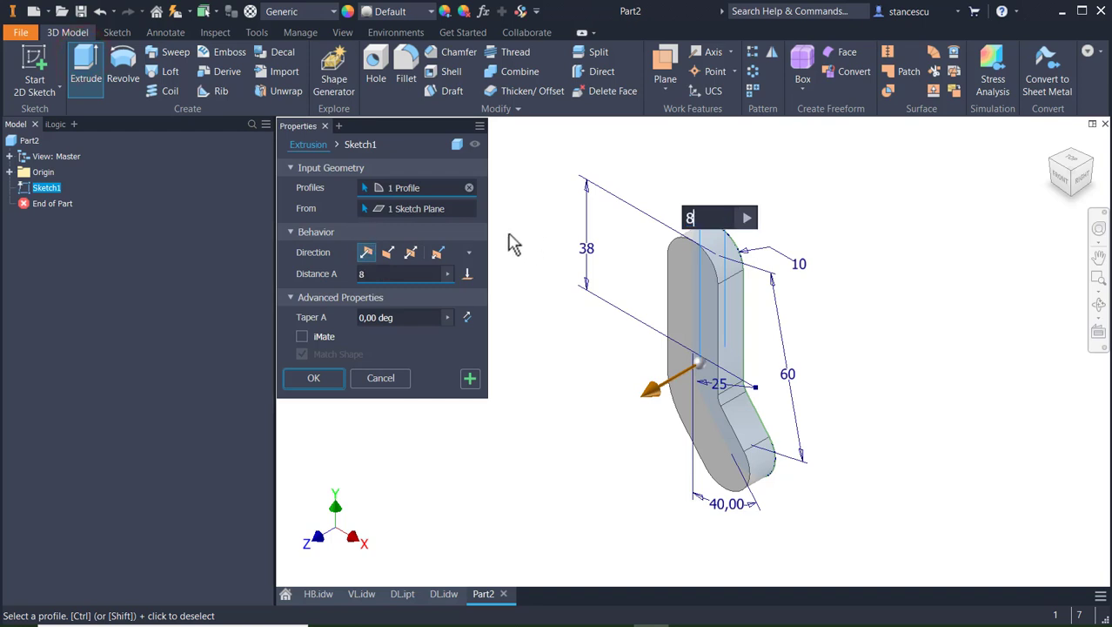
pyautogui.click(314, 378)
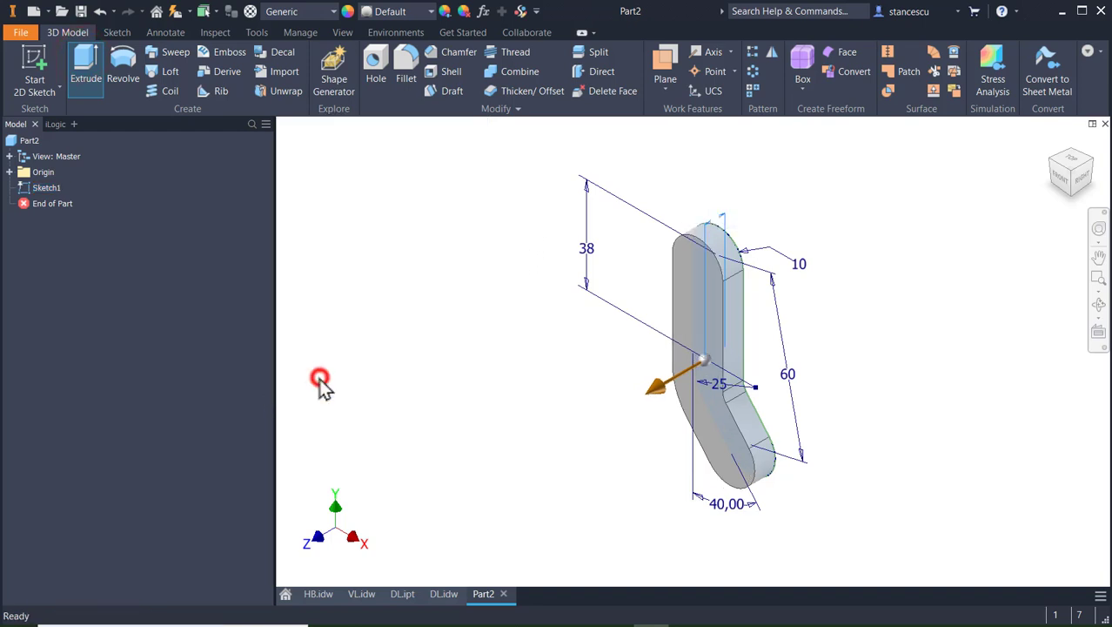
# - Consult the DL.idw drawing and create a work plane in Part2 offset 13 mm outward from the arm's back face
pyautogui.click(443, 594)
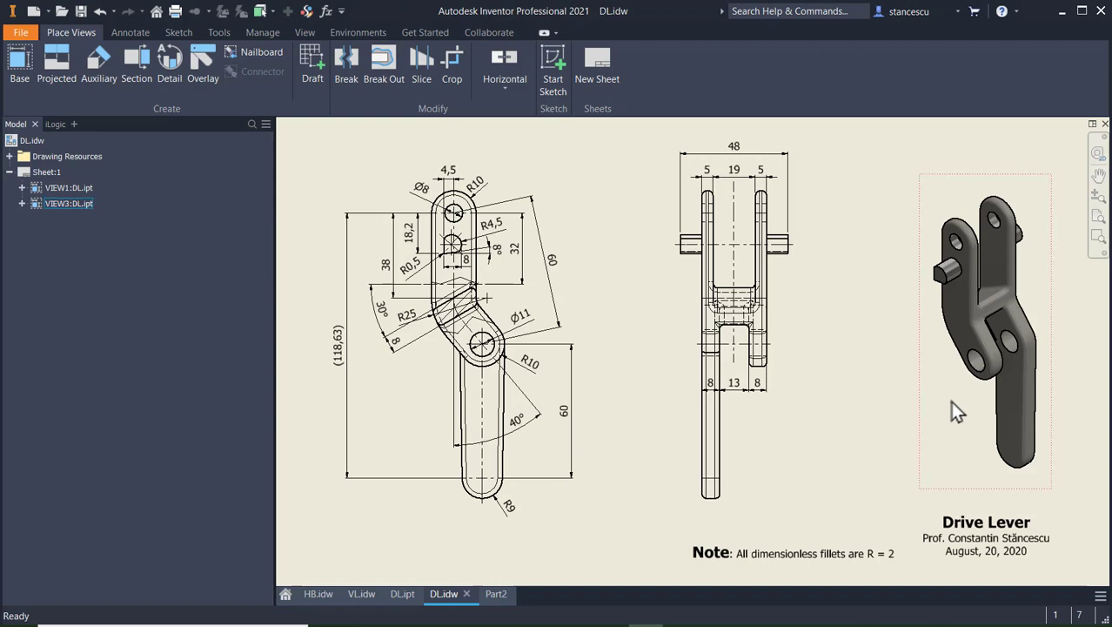
pyautogui.click(962, 468)
pyautogui.click(503, 594)
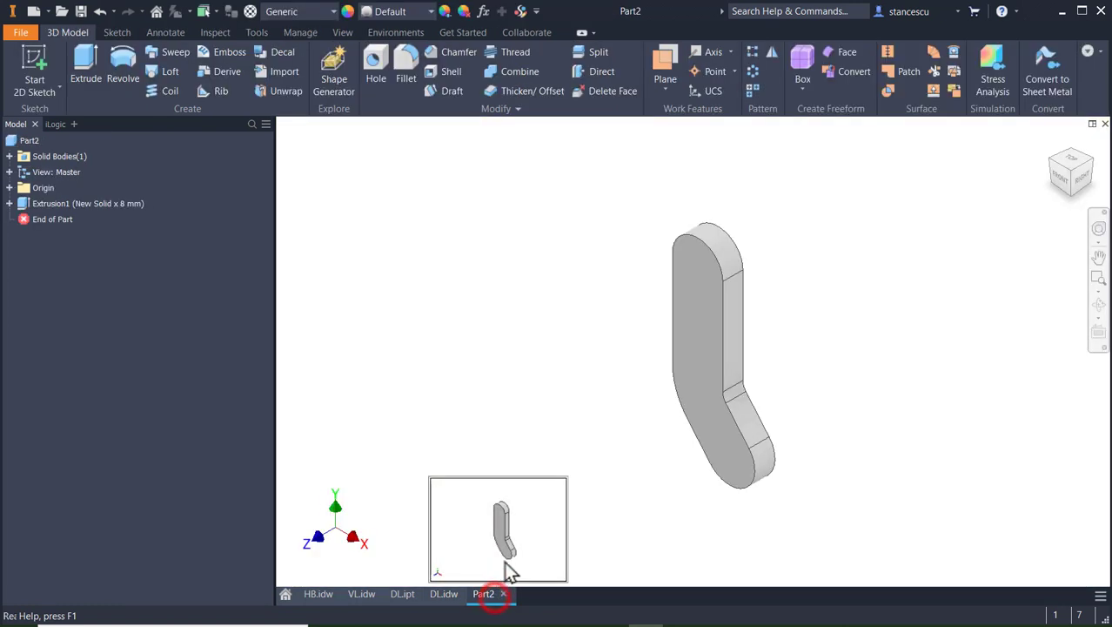
pyautogui.click(664, 62)
pyautogui.keyDown('shift'); pyautogui.moveTo(859, 503); pyautogui.dragTo(782, 516, button='middle'); pyautogui.keyUp('shift')
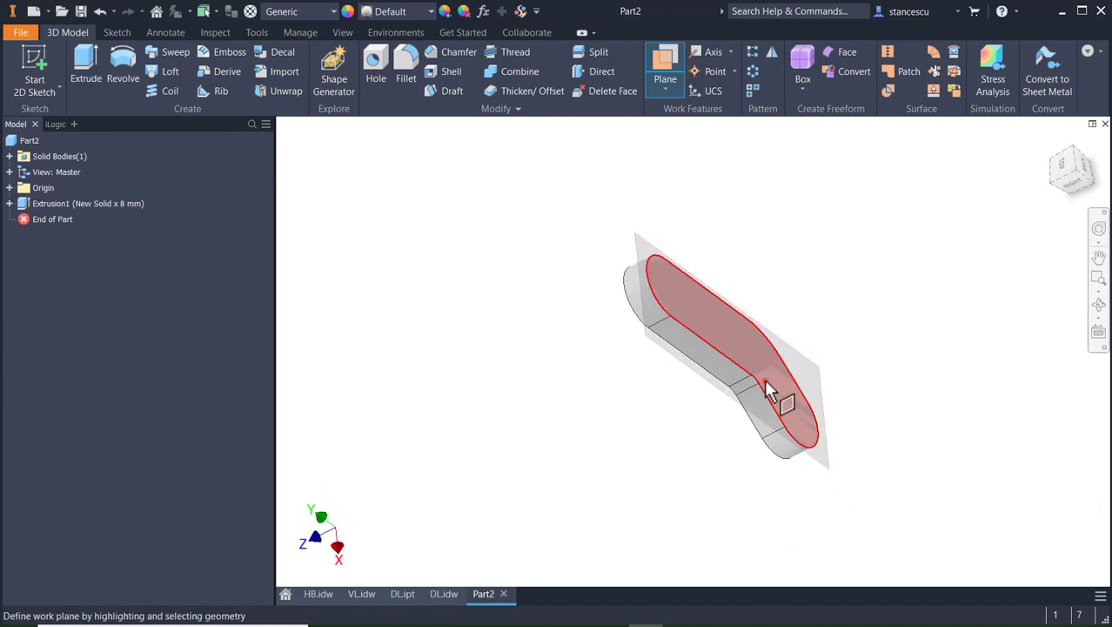
pyautogui.moveTo(769, 388); pyautogui.dragTo(800, 368)
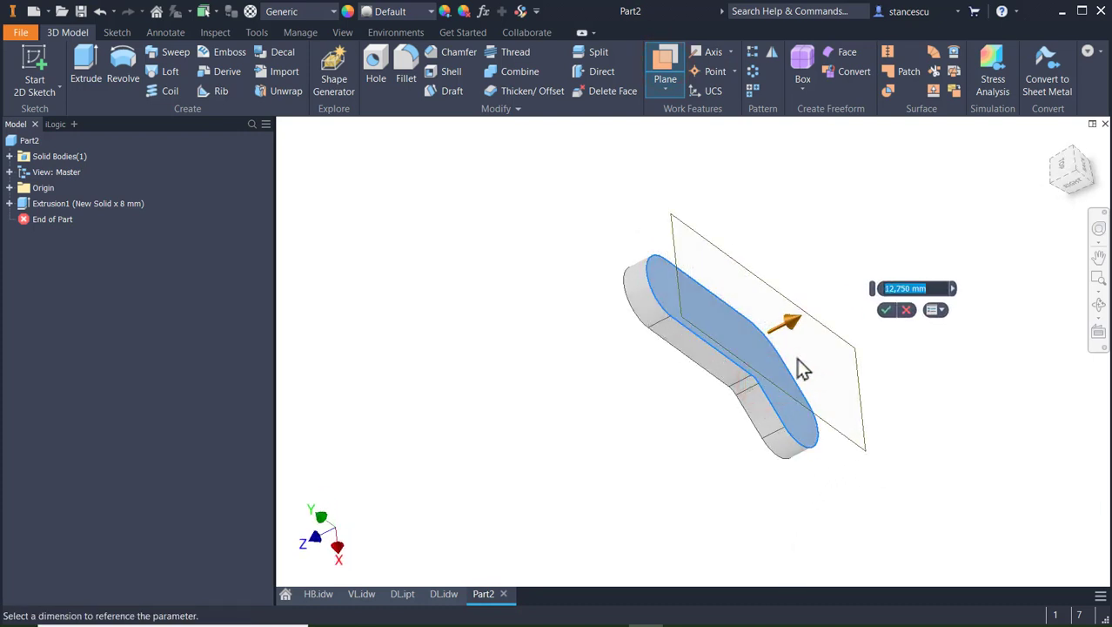
pyautogui.write('13')
pyautogui.press('Return')
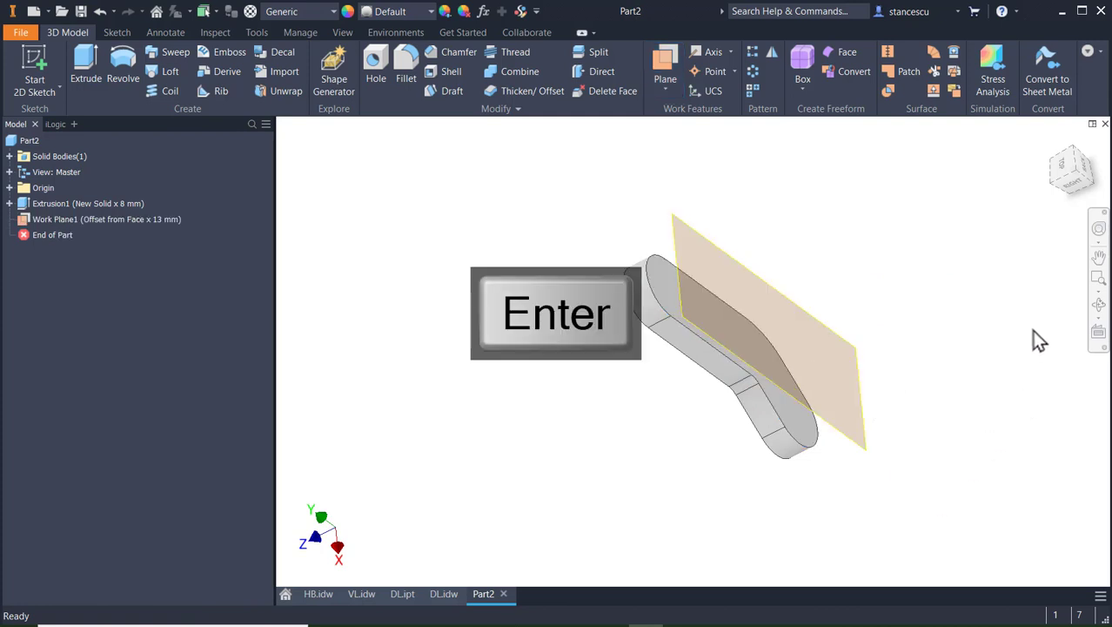
# - Start a new sketch on the offset work plane behind the arm
pyautogui.press('F6')
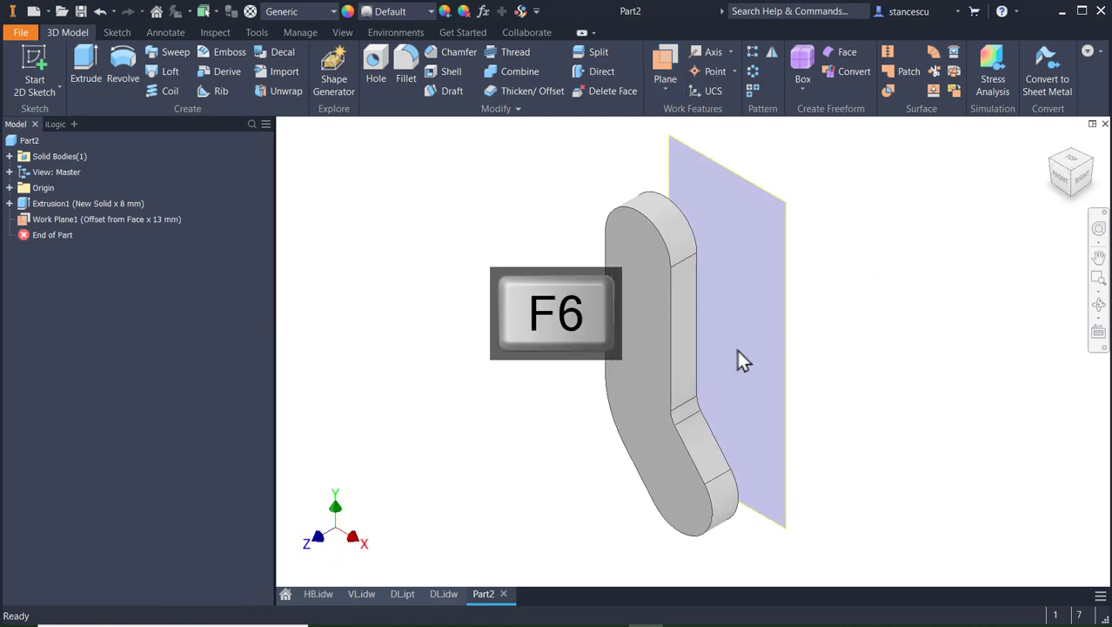
pyautogui.click(786, 325)
pyautogui.click(820, 318)
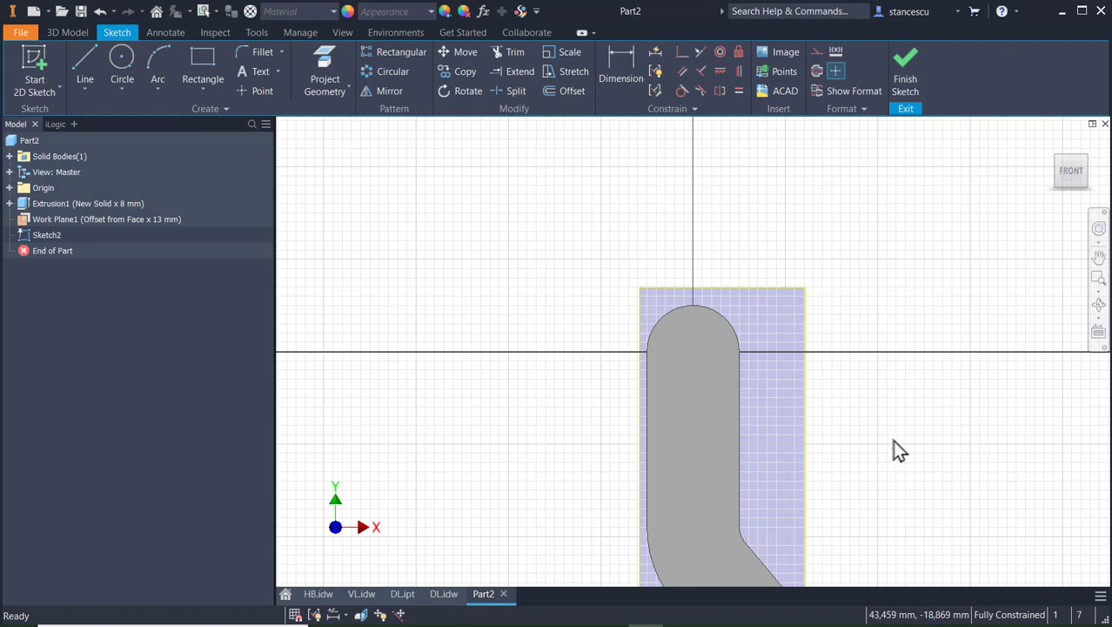
pyautogui.moveTo(894, 447); pyautogui.dragTo(872, 305, button='middle')
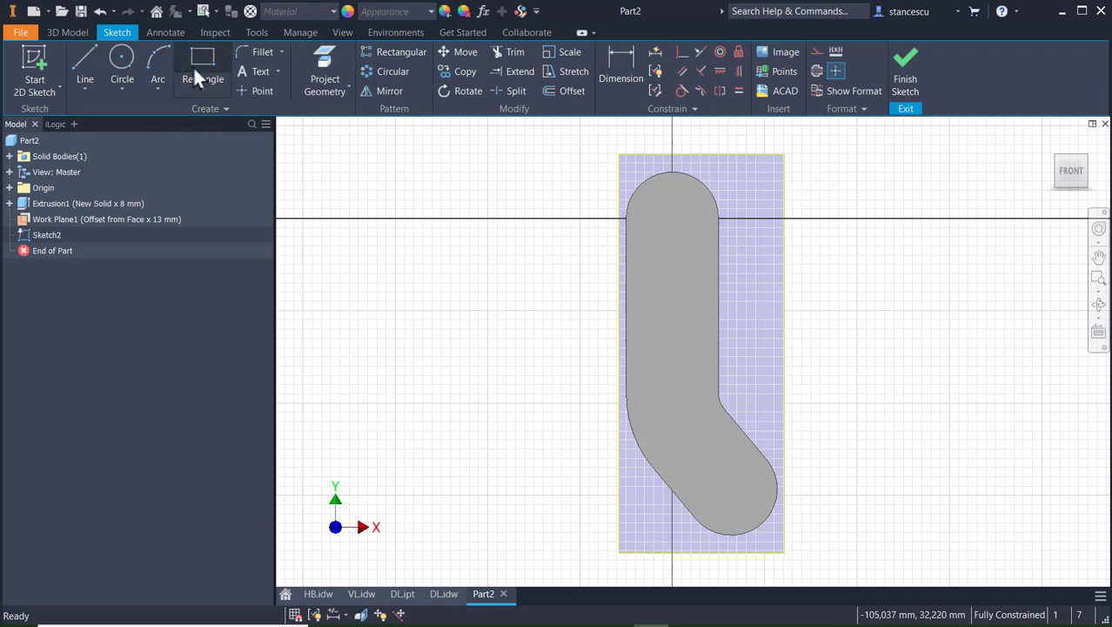
# - Project the first arm's outline into the new sketch and slice the graphics at the sketch plane
pyautogui.click(316, 55)
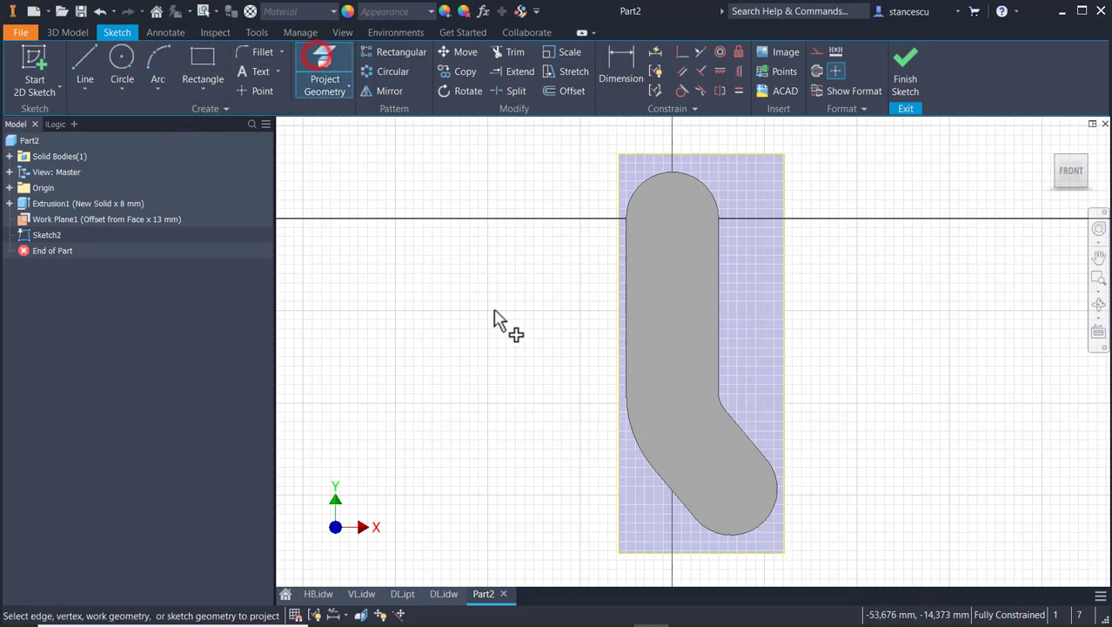
pyautogui.click(679, 402)
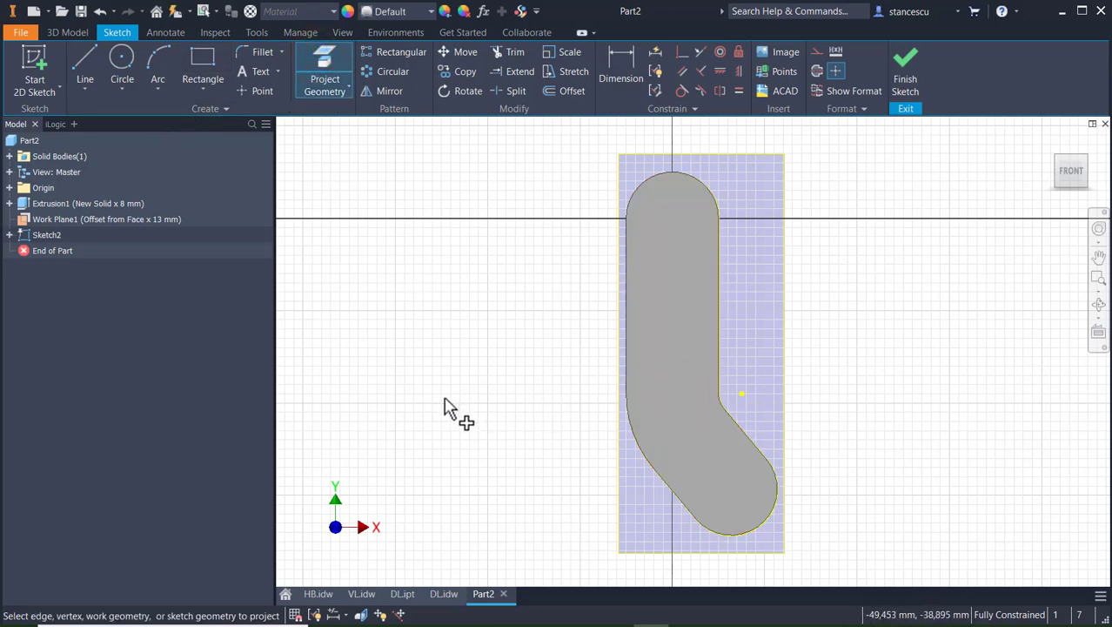
pyautogui.press('F7')
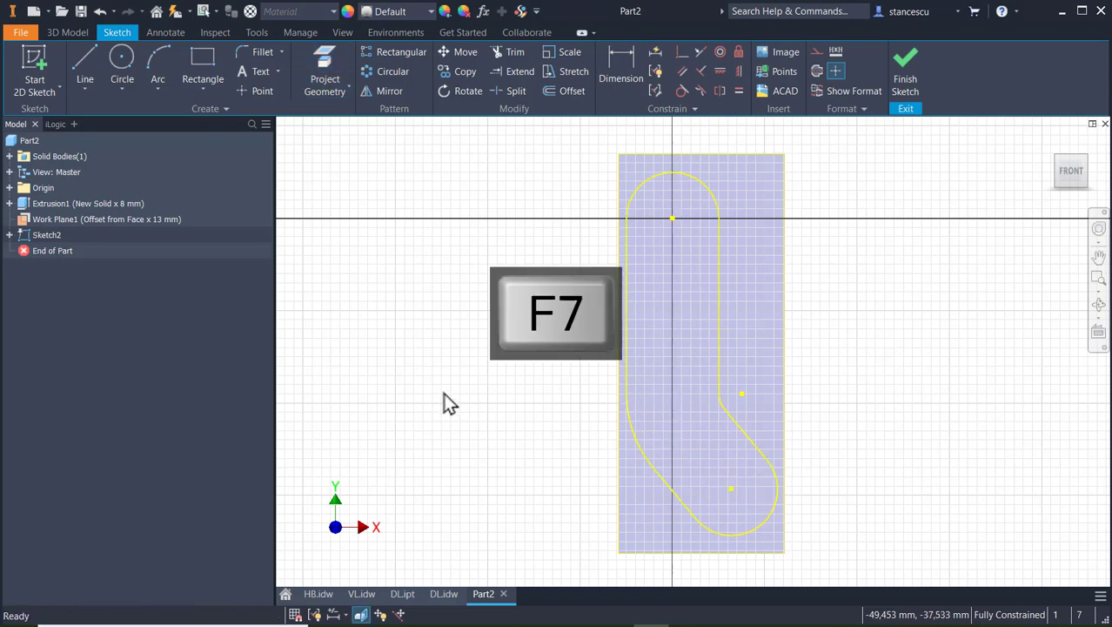
pyautogui.moveTo(458, 369); pyautogui.dragTo(473, 283, button='middle')
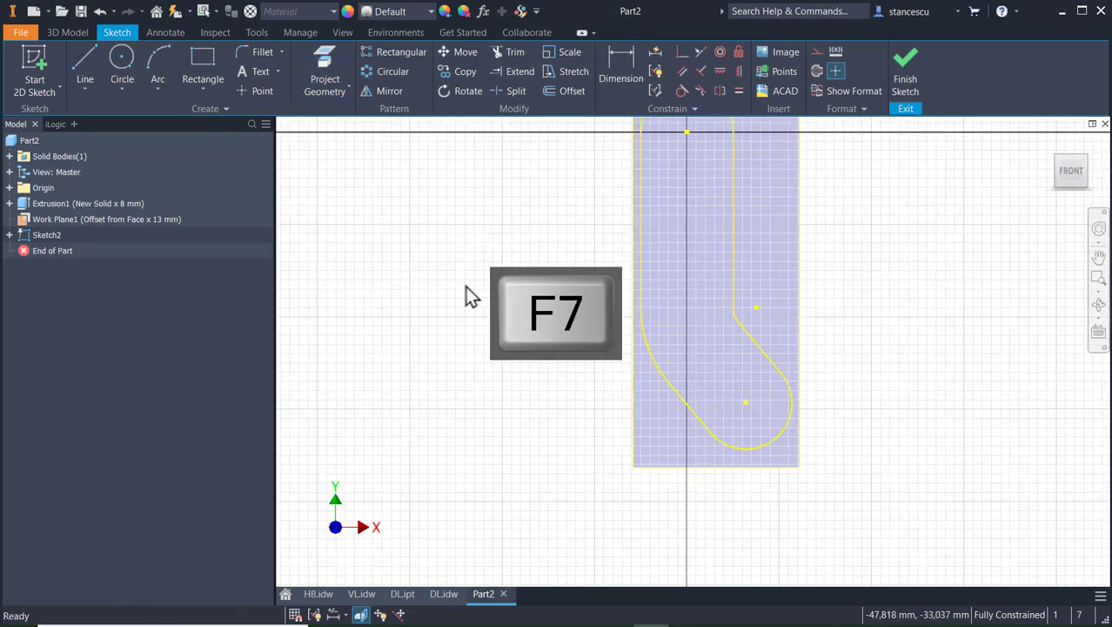
# - Draw a 10 mm radius circle centred on the projected lower arc's centre, matching the arm's rounded end
pyautogui.click(123, 62)
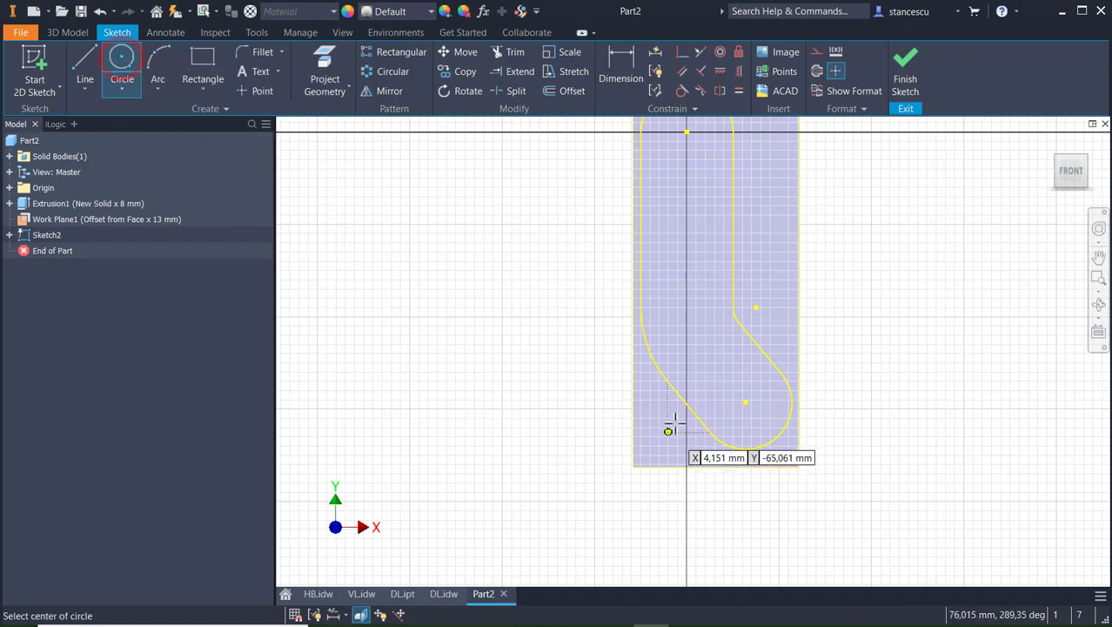
pyautogui.click(745, 401)
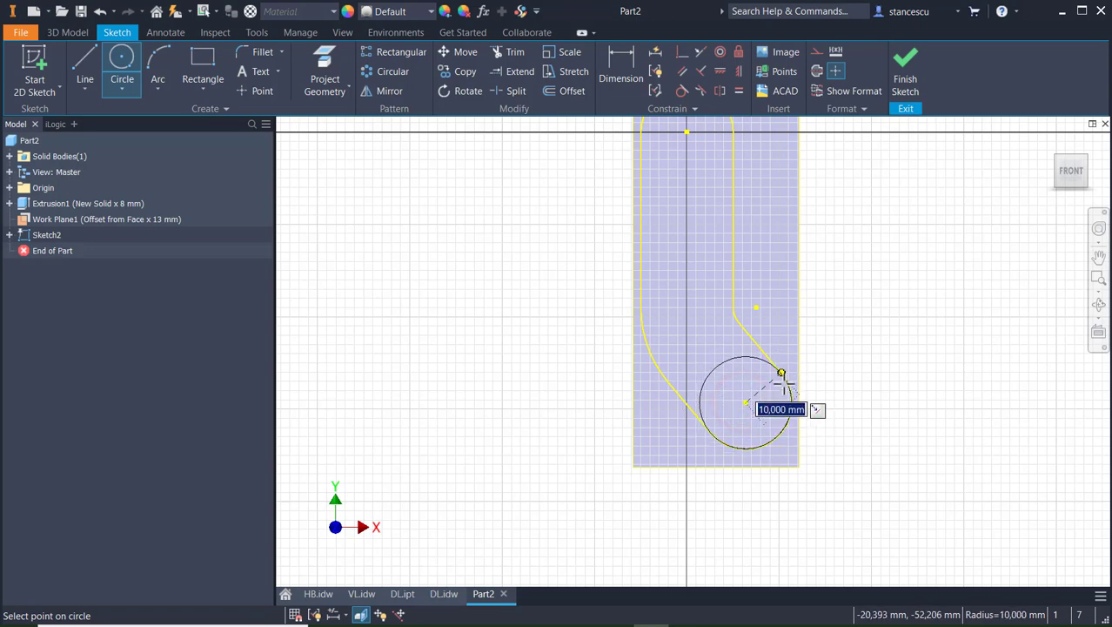
pyautogui.click(782, 372)
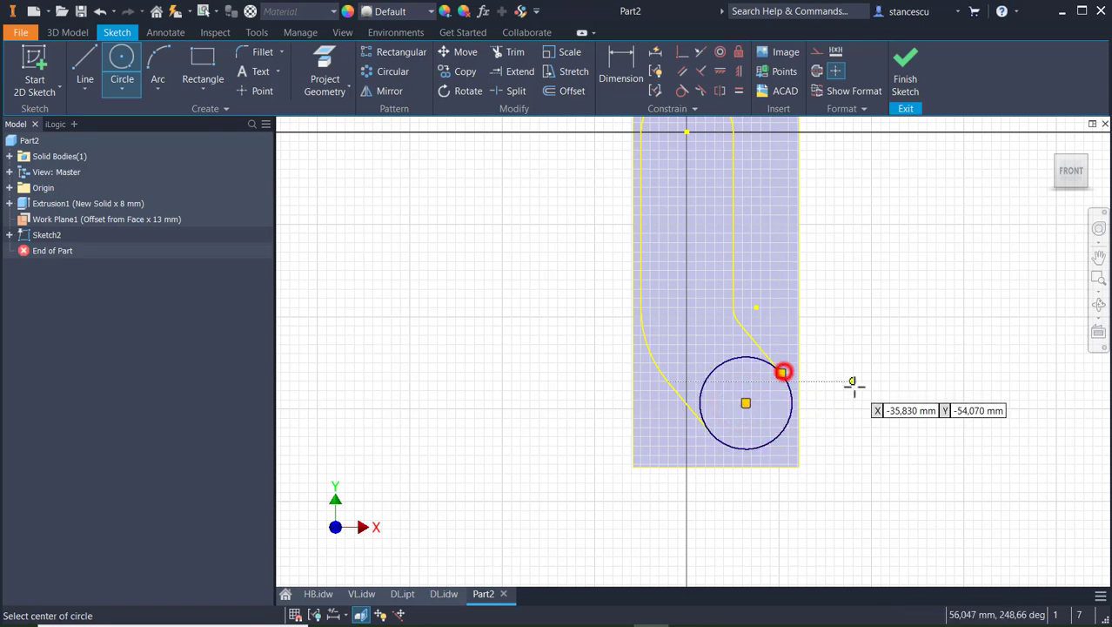
# - Sketch a tapered outline about 55 mm long below the circle, with two tangent side lines joined by a rounded end arc
pyautogui.moveTo(856, 406); pyautogui.dragTo(822, 288, button='middle')
pyautogui.scroll(3, 821, 288)
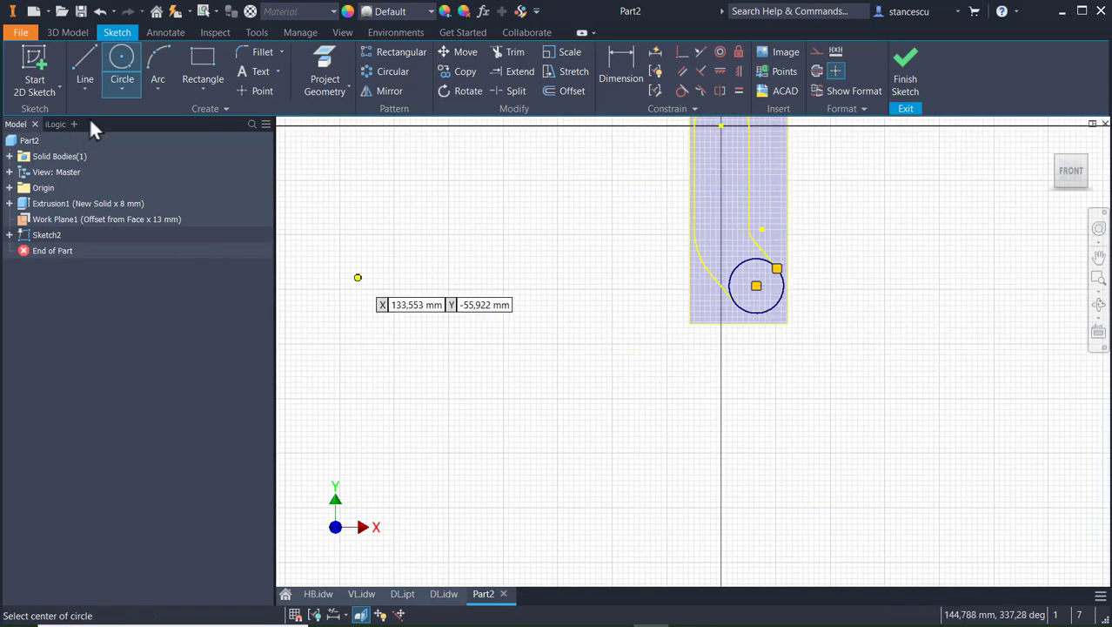
pyautogui.click(84, 68)
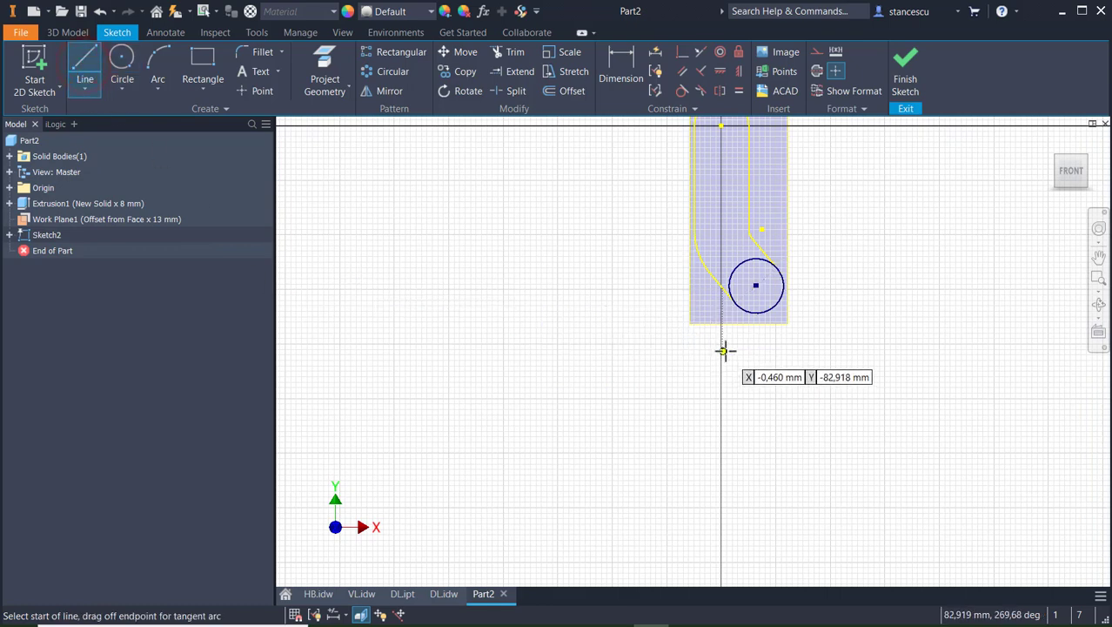
pyautogui.scroll(2, 711, 342)
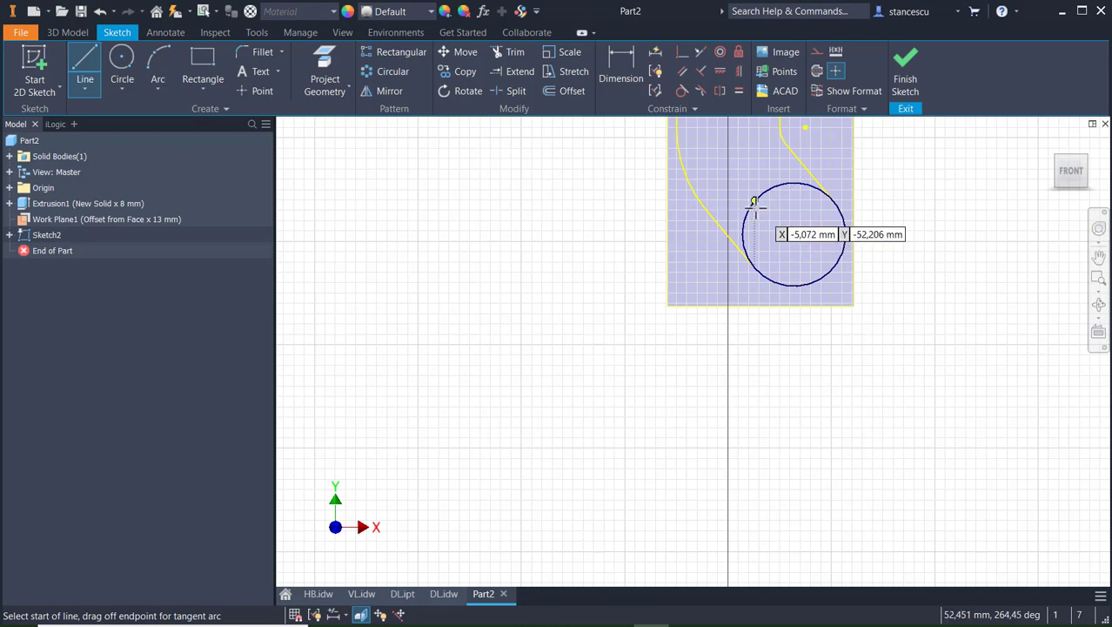
pyautogui.moveTo(754, 202); pyautogui.dragTo(755, 515)
pyautogui.click(755, 516)
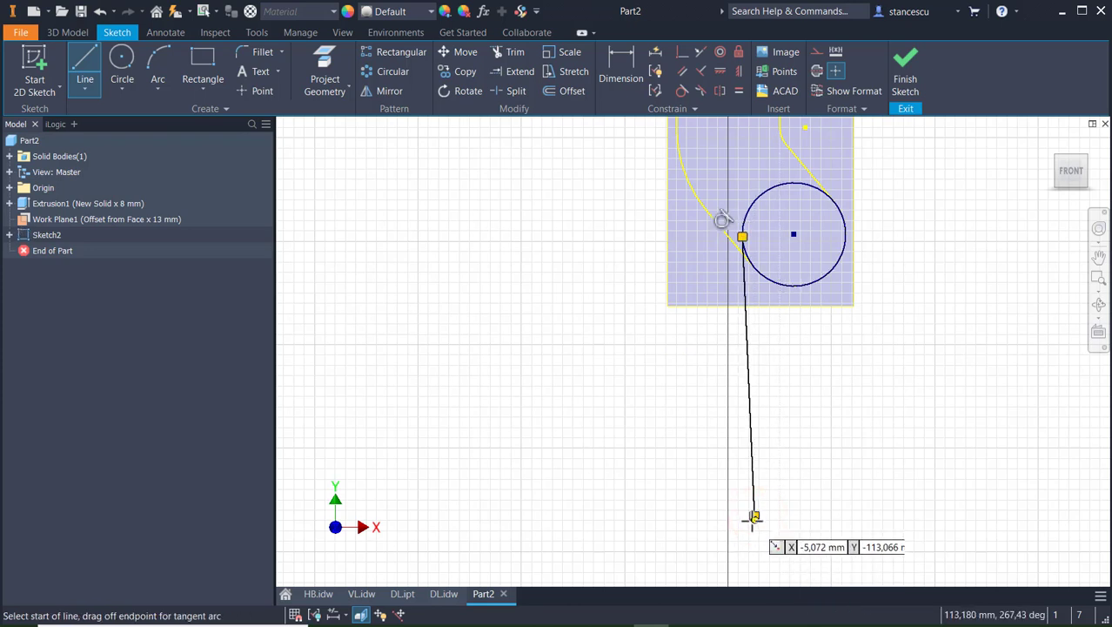
pyautogui.moveTo(755, 516); pyautogui.dragTo(810, 523)
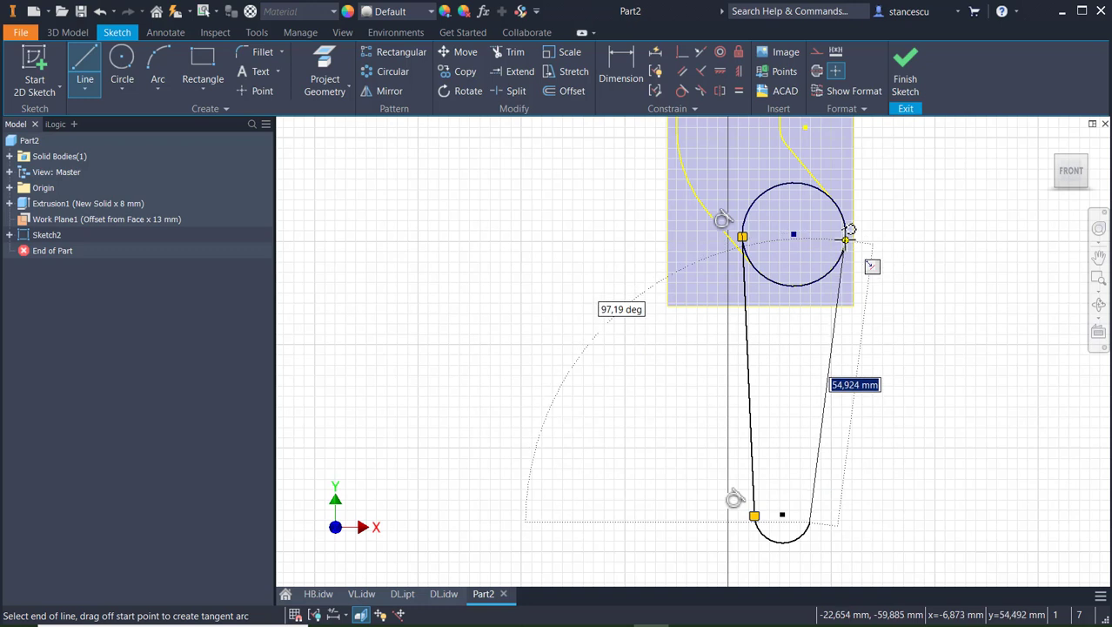
pyautogui.click(846, 239)
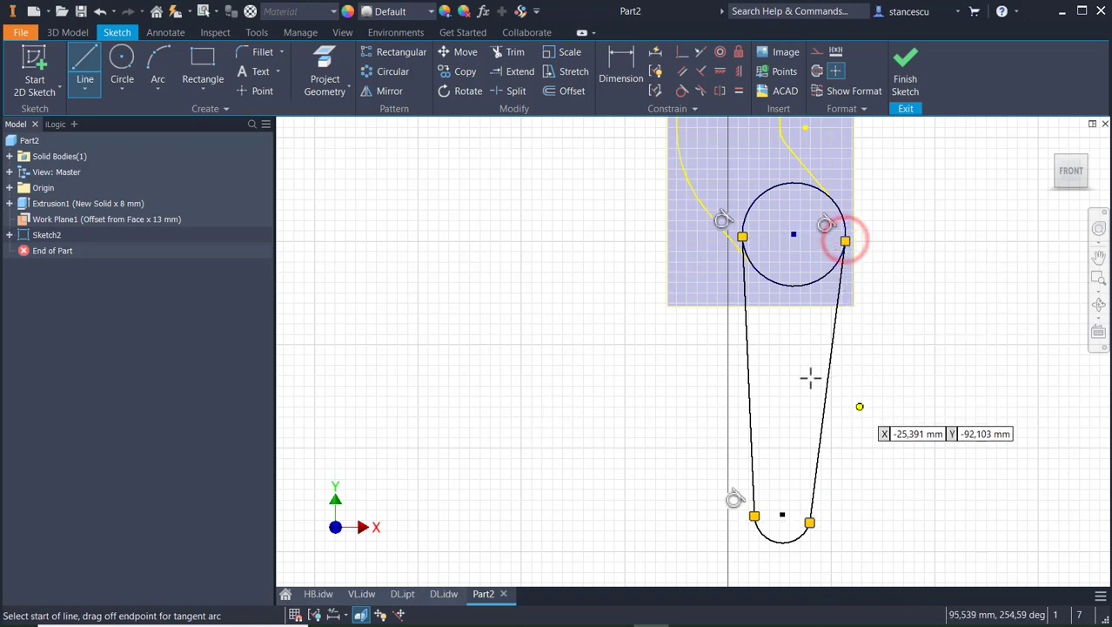
# - Make the bottom arc tangent to the right-hand side line and align its centre vertically with the circle's centre
pyautogui.click(683, 91)
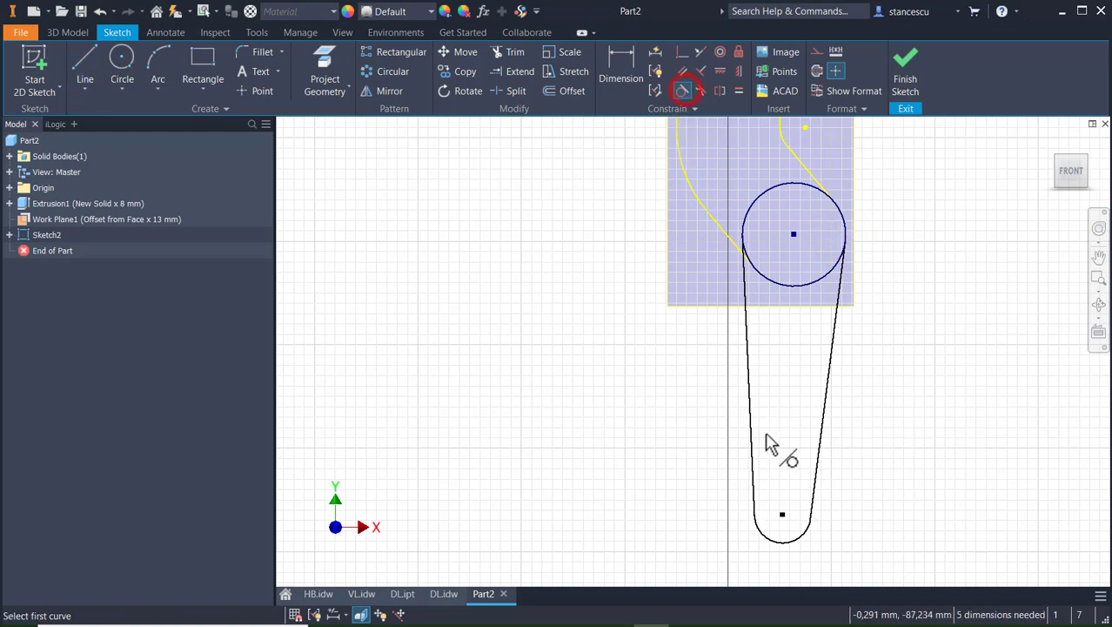
pyautogui.click(803, 535)
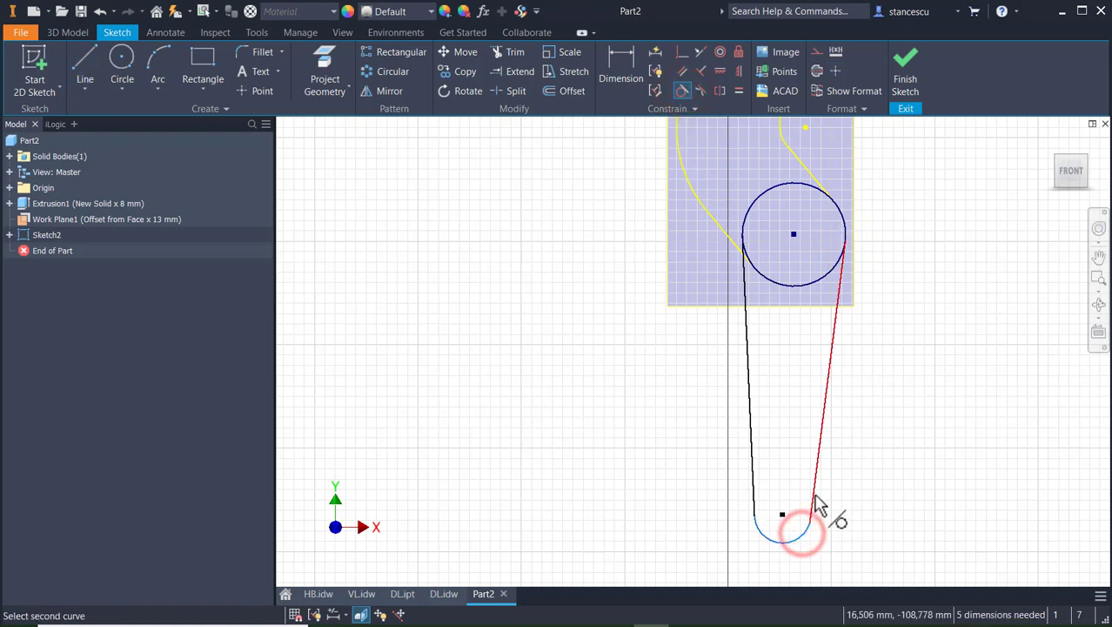
pyautogui.click(815, 515)
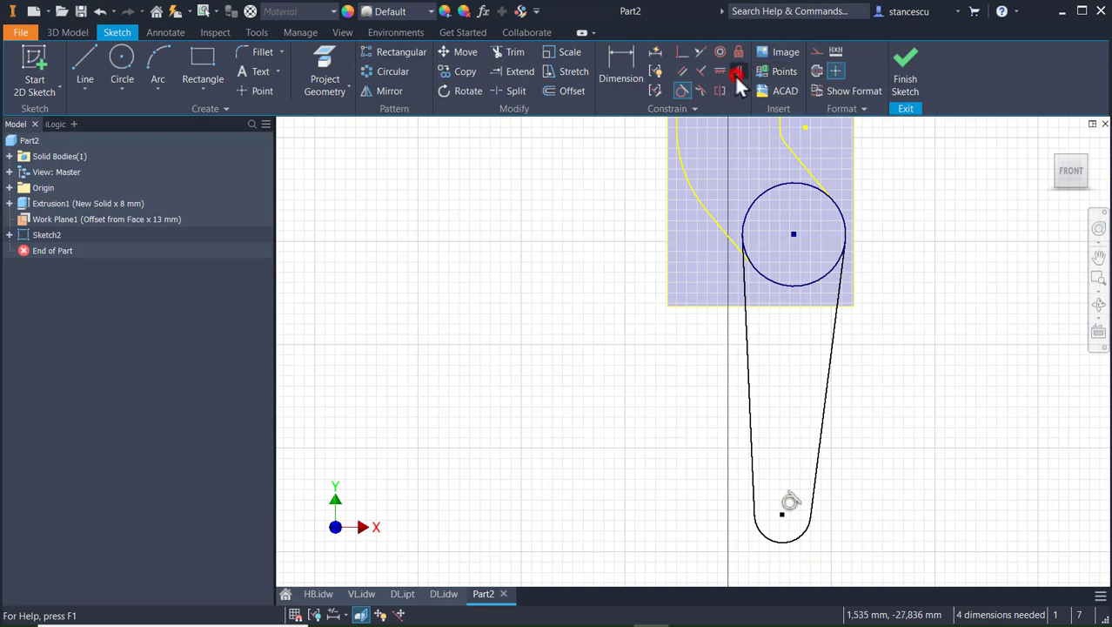
pyautogui.click(739, 73)
pyautogui.click(794, 233)
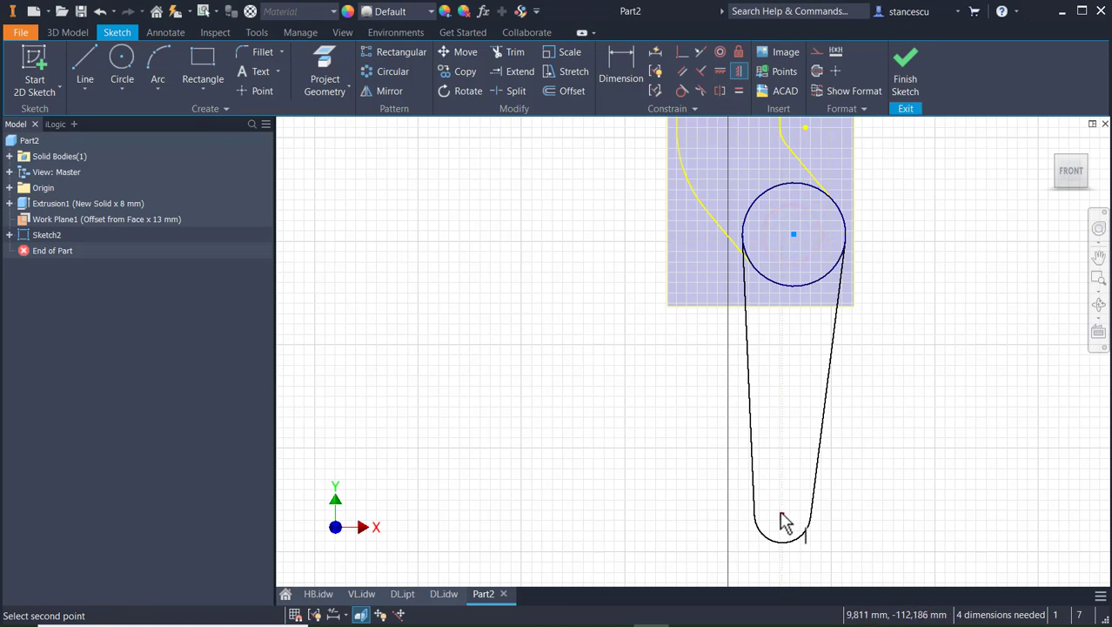
pyautogui.click(781, 513)
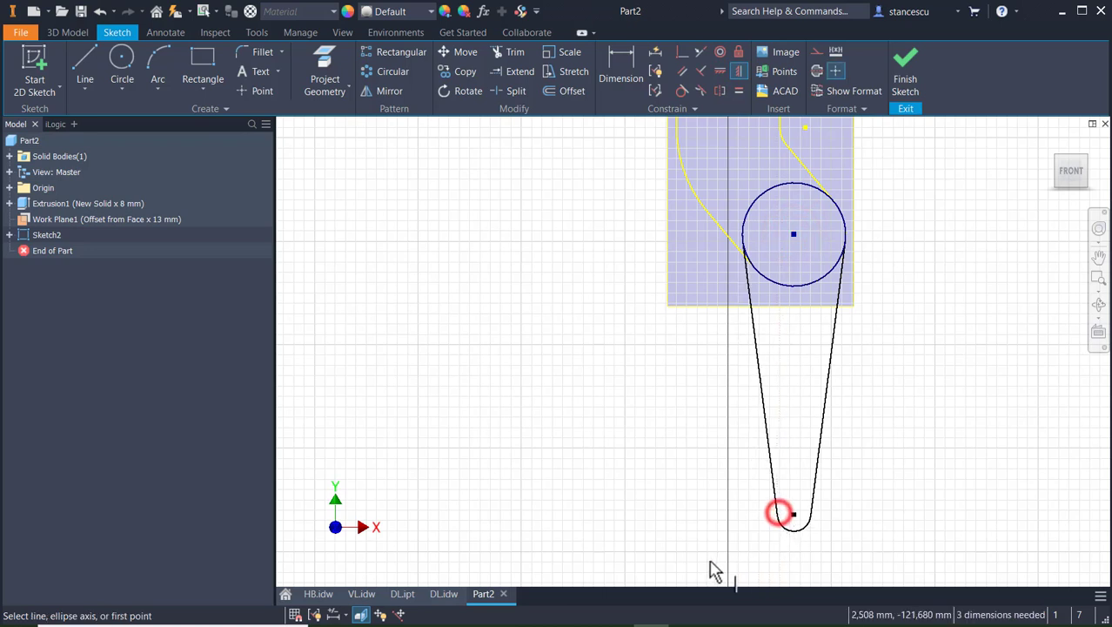
# - Dimension the bottom end arc's radius as 9 mm
pyautogui.click(612, 61)
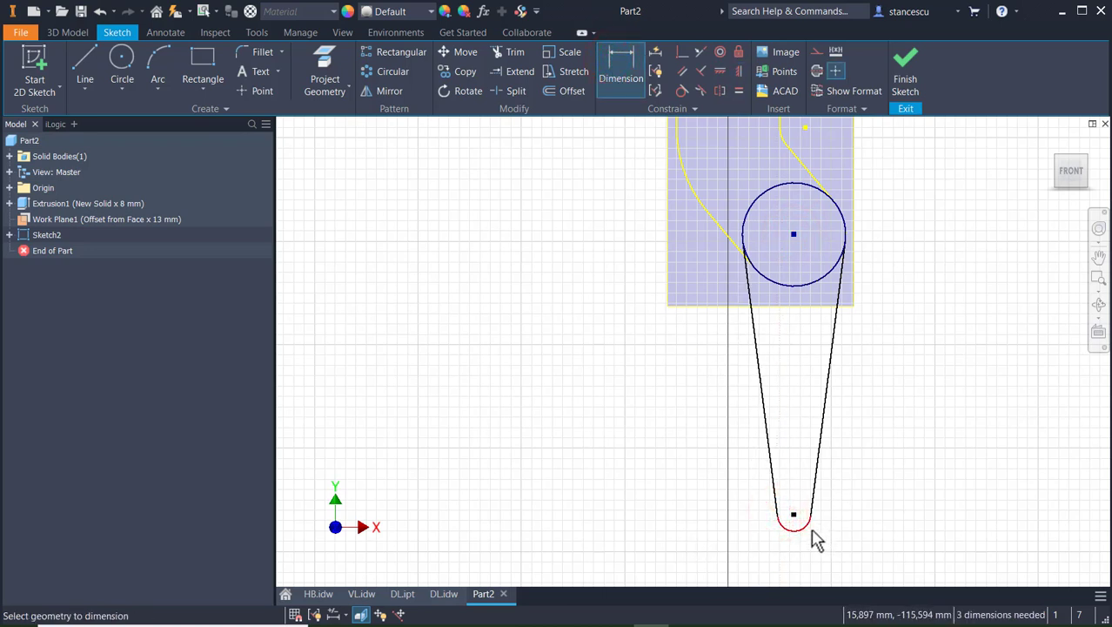
pyautogui.click(800, 531)
pyautogui.click(841, 554)
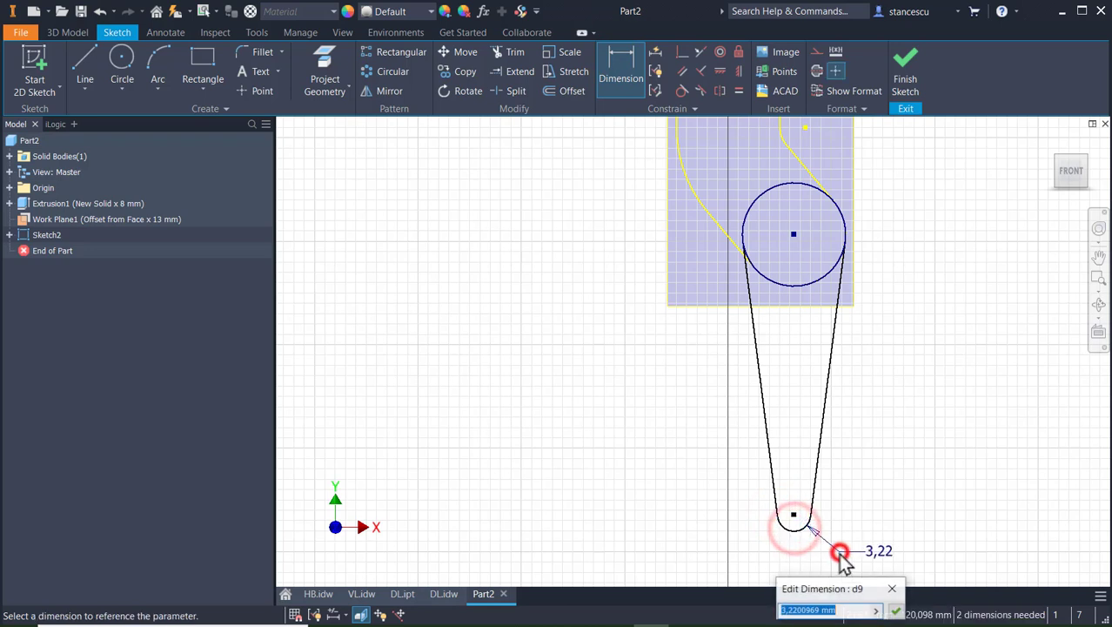
pyautogui.write('9')
pyautogui.press('Return')
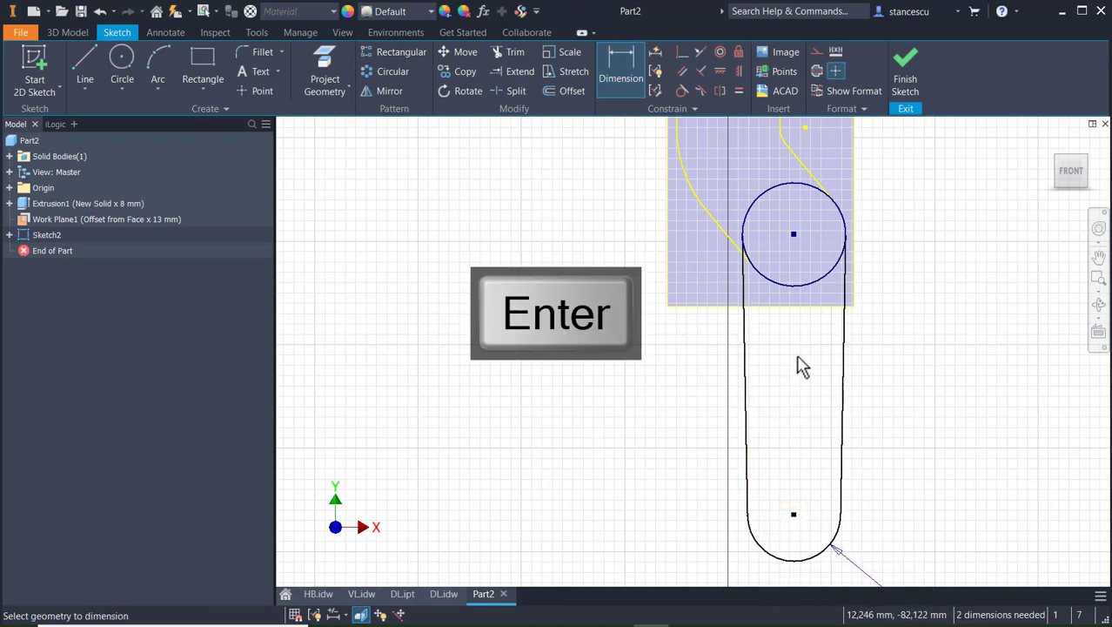
# - Dimension the vertical distance between the circle's centre and the bottom arc's centre as 60 mm
pyautogui.click(827, 269)
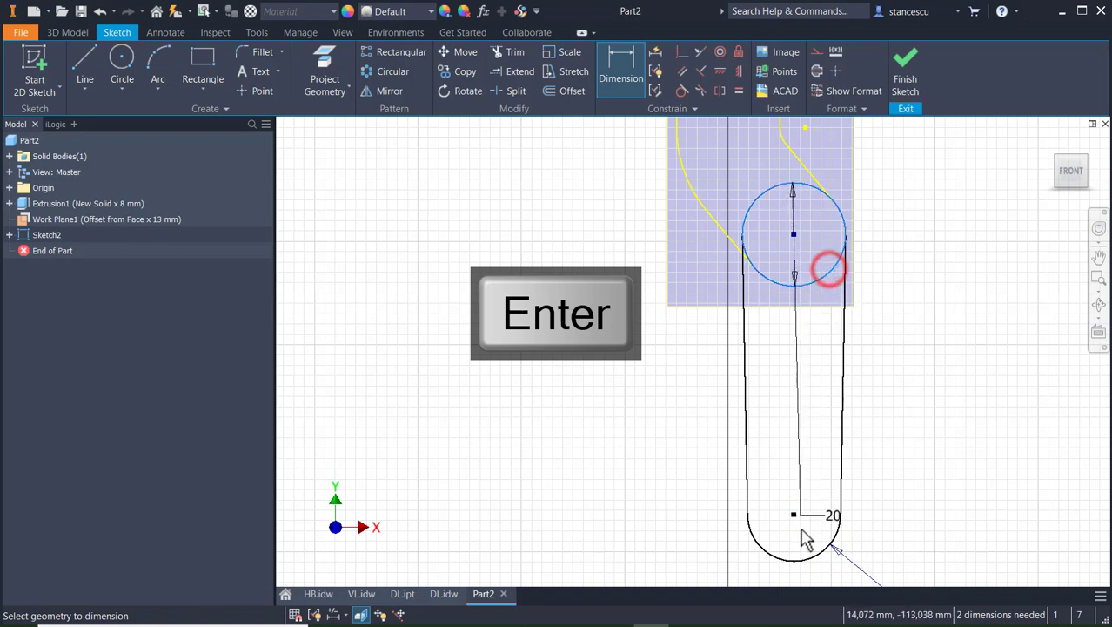
pyautogui.click(810, 560)
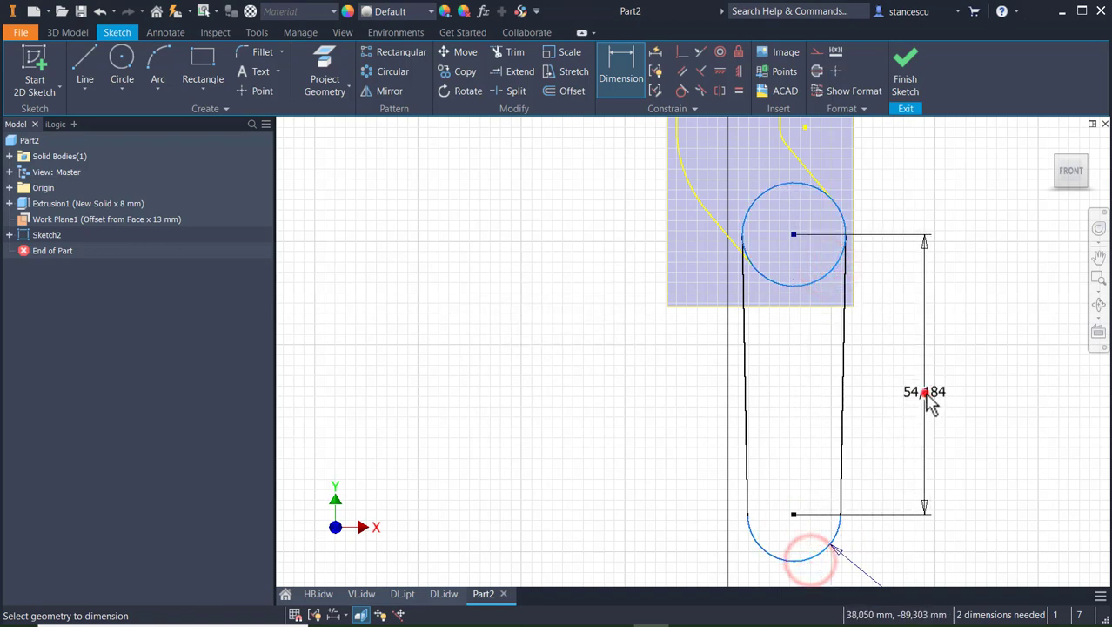
pyautogui.click(925, 392)
pyautogui.write('0')
pyautogui.press('Return')
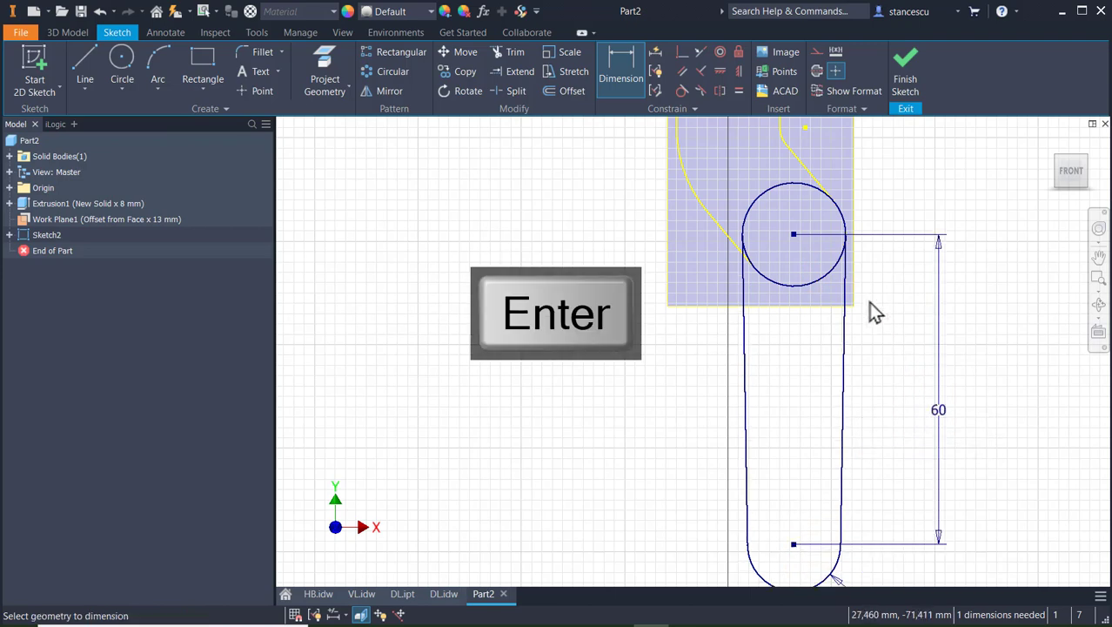
# - Split the 10 mm radius circle where it meets the tapered side lines and the projected arm edges
pyautogui.moveTo(872, 315); pyautogui.dragTo(839, 422, button='middle')
pyautogui.scroll(-3, 839, 422)
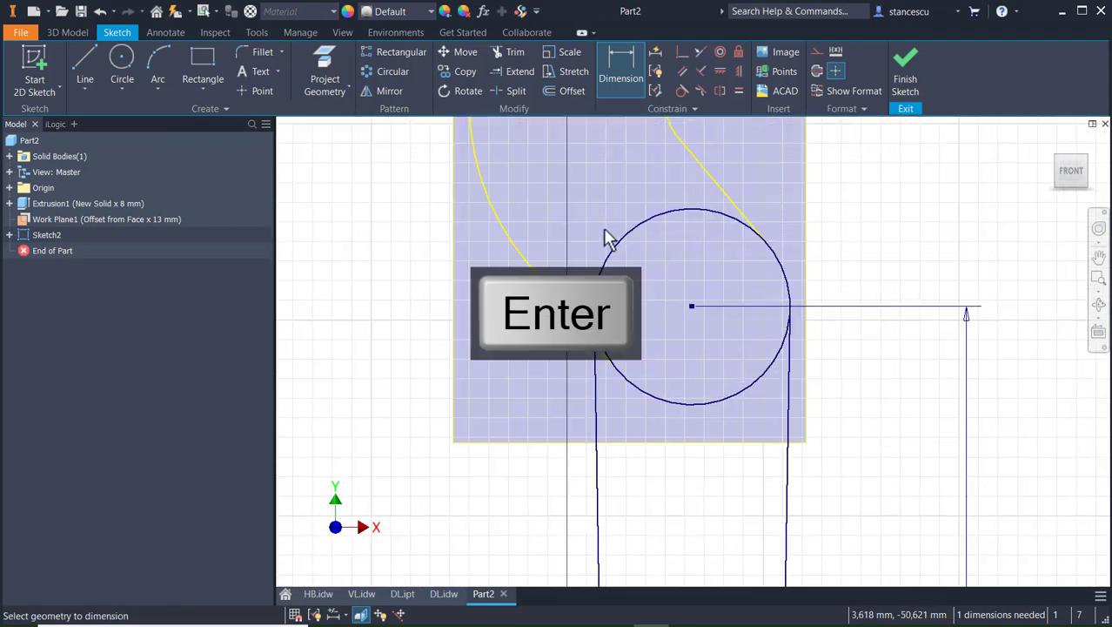
pyautogui.click(513, 92)
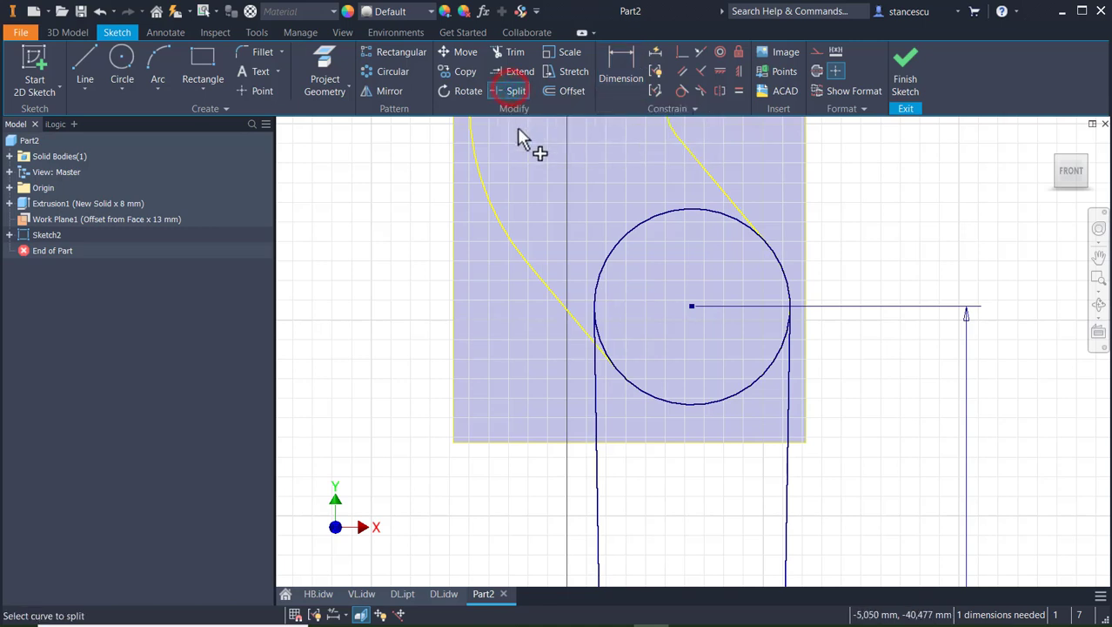
pyautogui.click(603, 279)
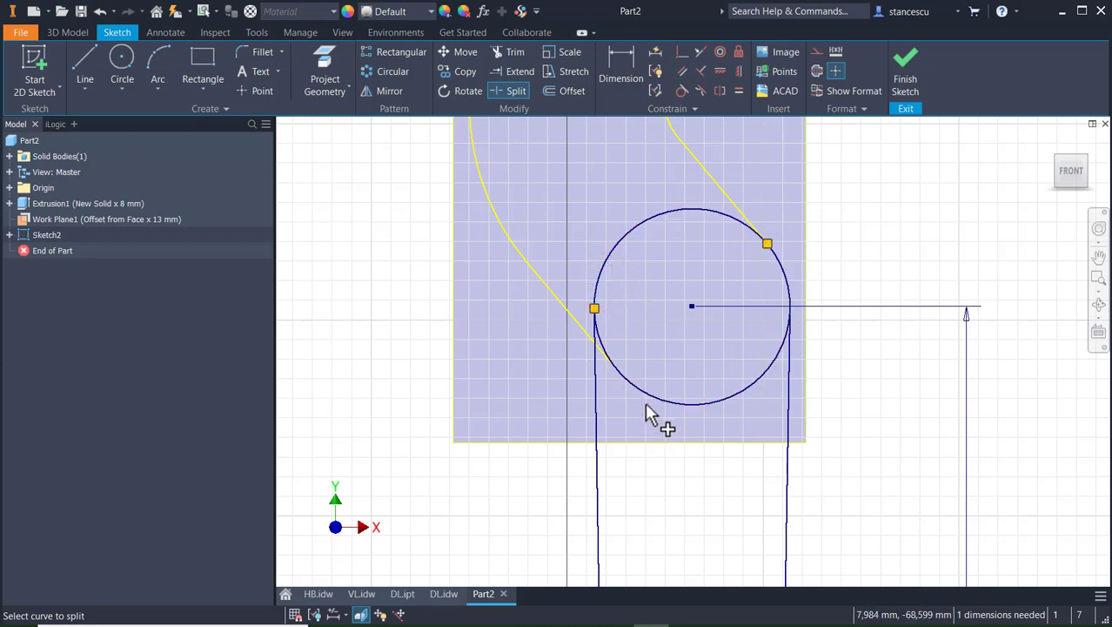
pyautogui.click(648, 401)
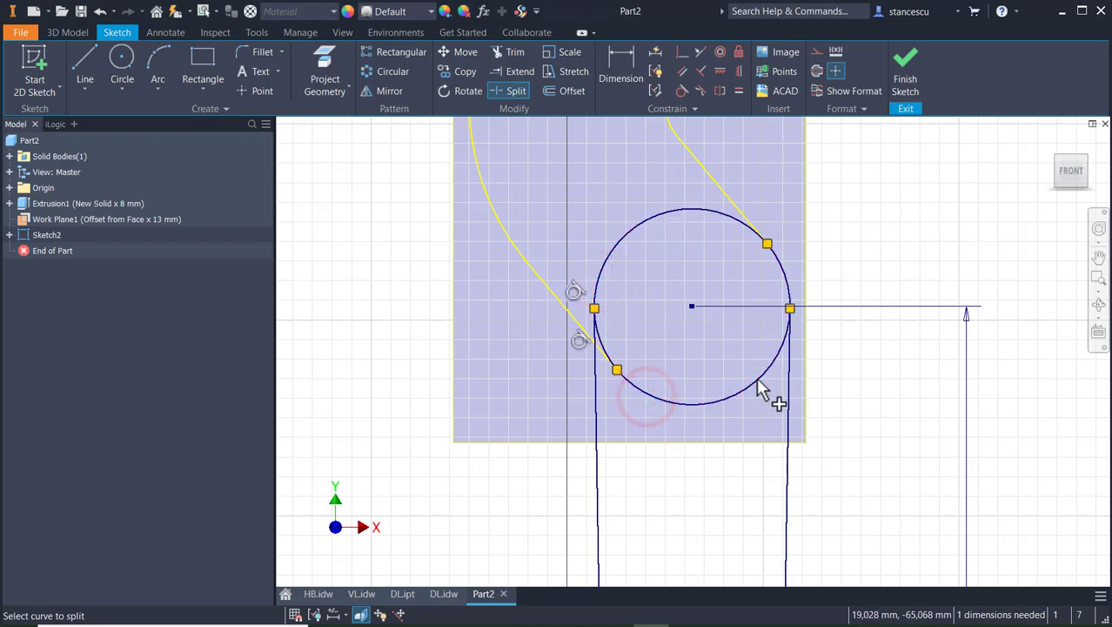
pyautogui.click(755, 382)
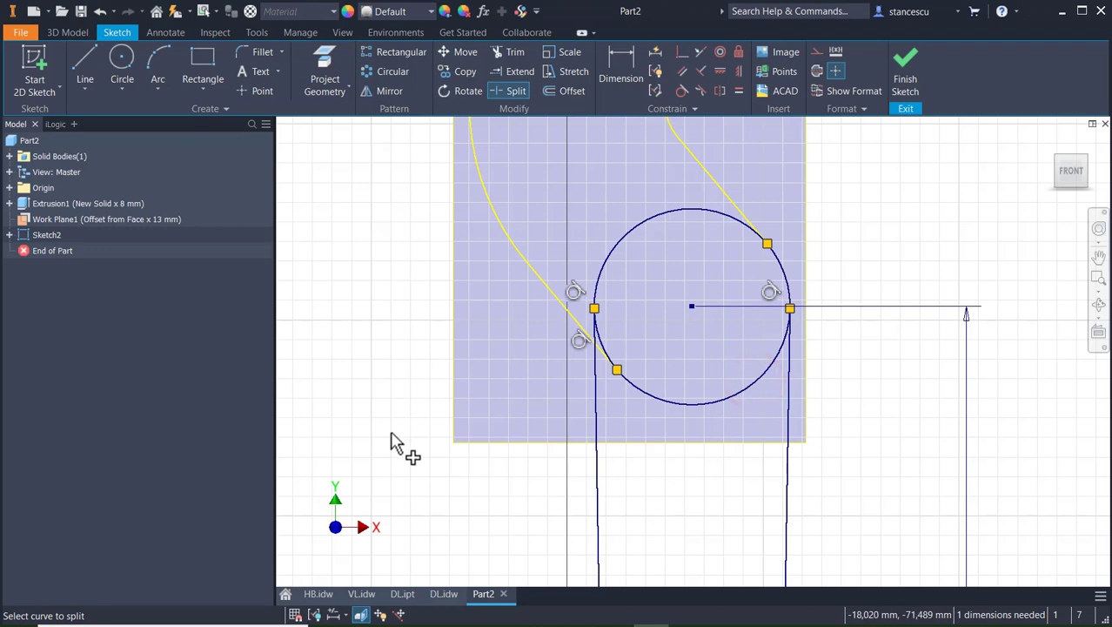
pyautogui.press('Escape')
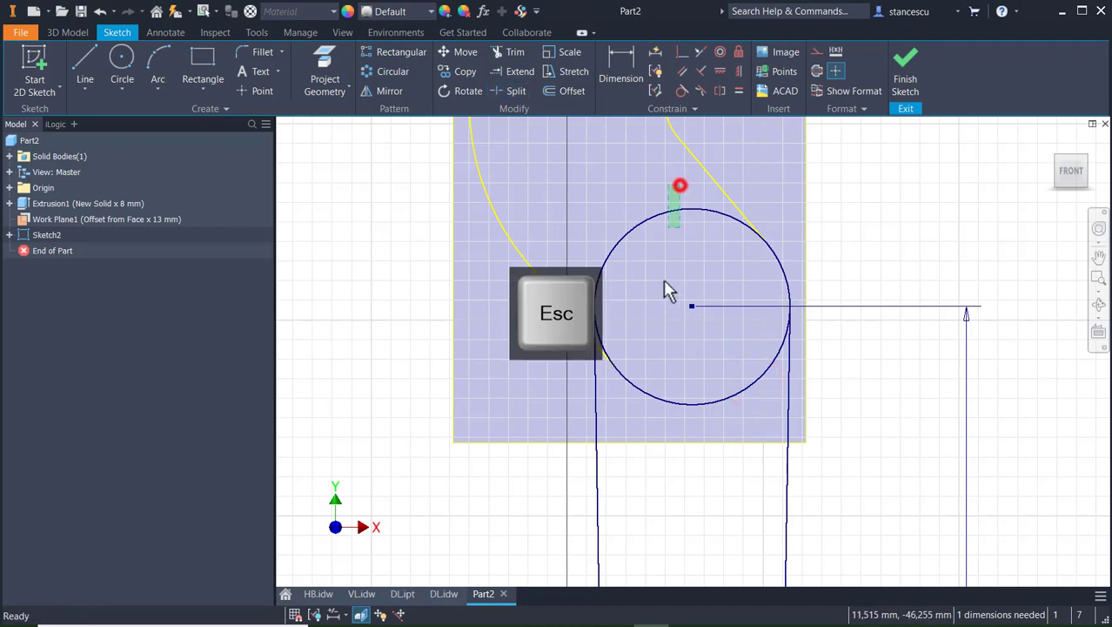
# - Convert the circle's upper-left, lower-left and bottom arc segments to construction geometry, keeping the upper-right segment solid
pyautogui.click(647, 411)
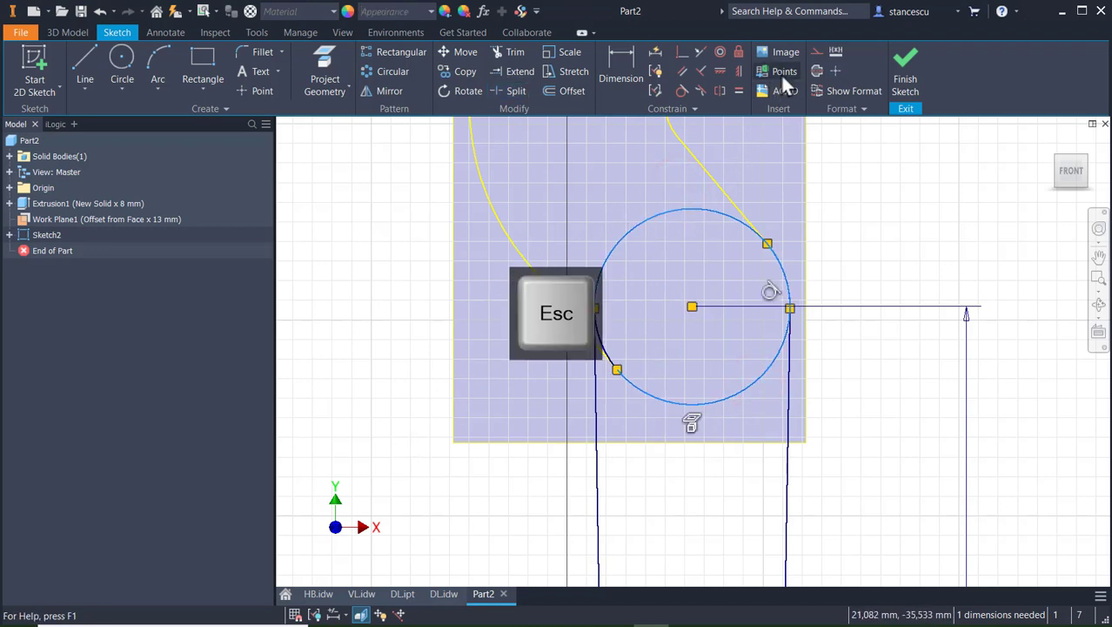
pyautogui.click(814, 51)
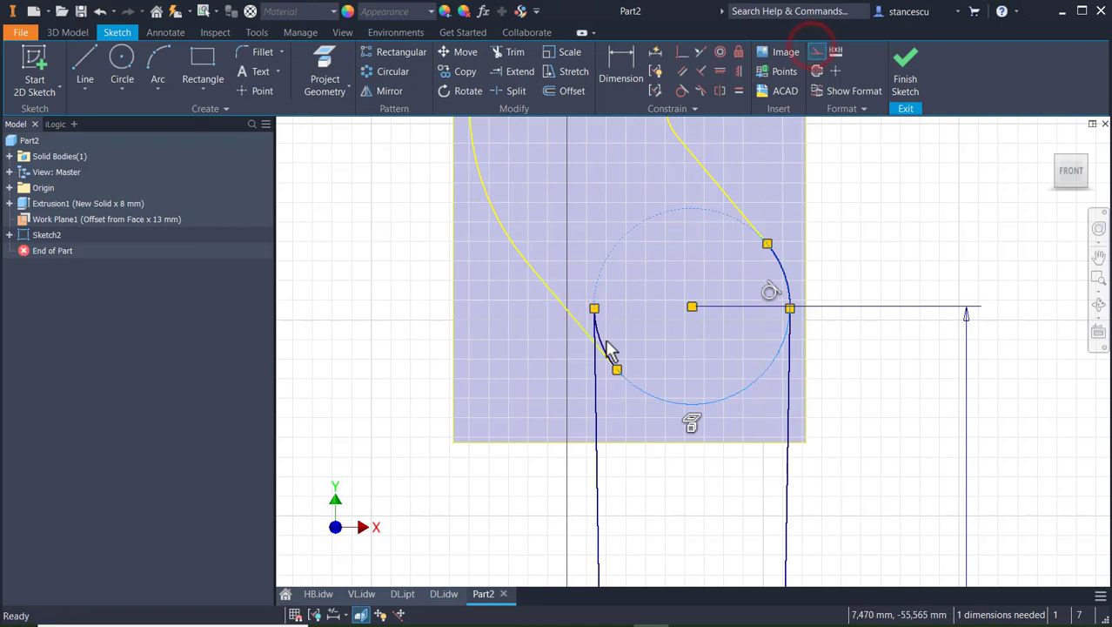
pyautogui.scroll(-3, 608, 348)
pyautogui.moveTo(608, 349)
pyautogui.mouseDown(button='middle')
pyautogui.moveTo(702, 281)
pyautogui.moveTo(665, 303)
pyautogui.moveTo(663, 322)
pyautogui.mouseUp(button='middle')
pyautogui.click(662, 315)
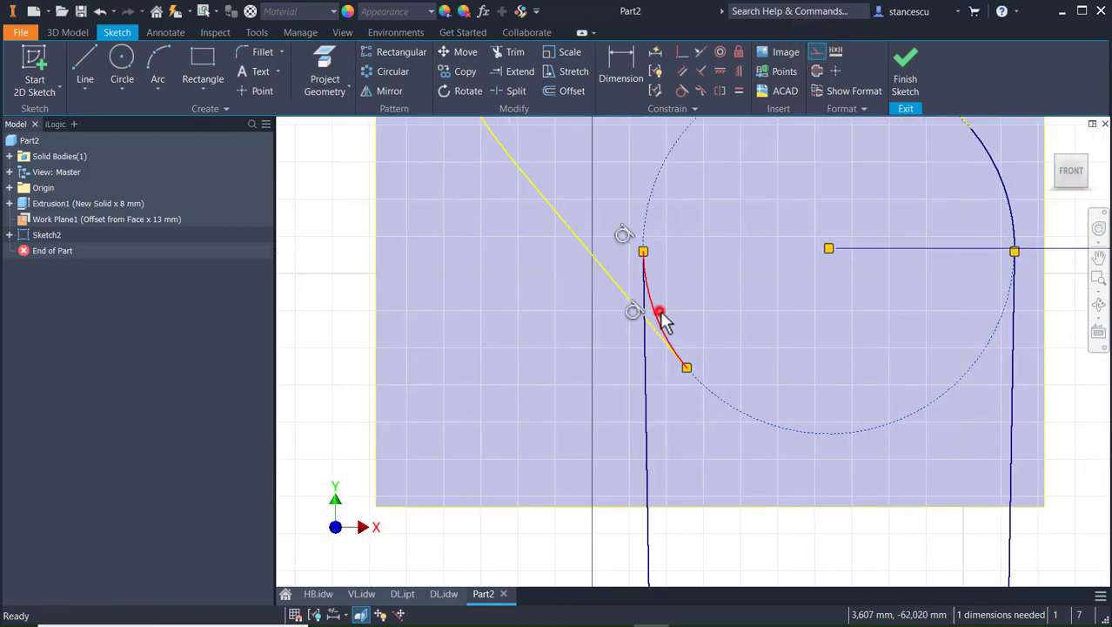
pyautogui.click(813, 52)
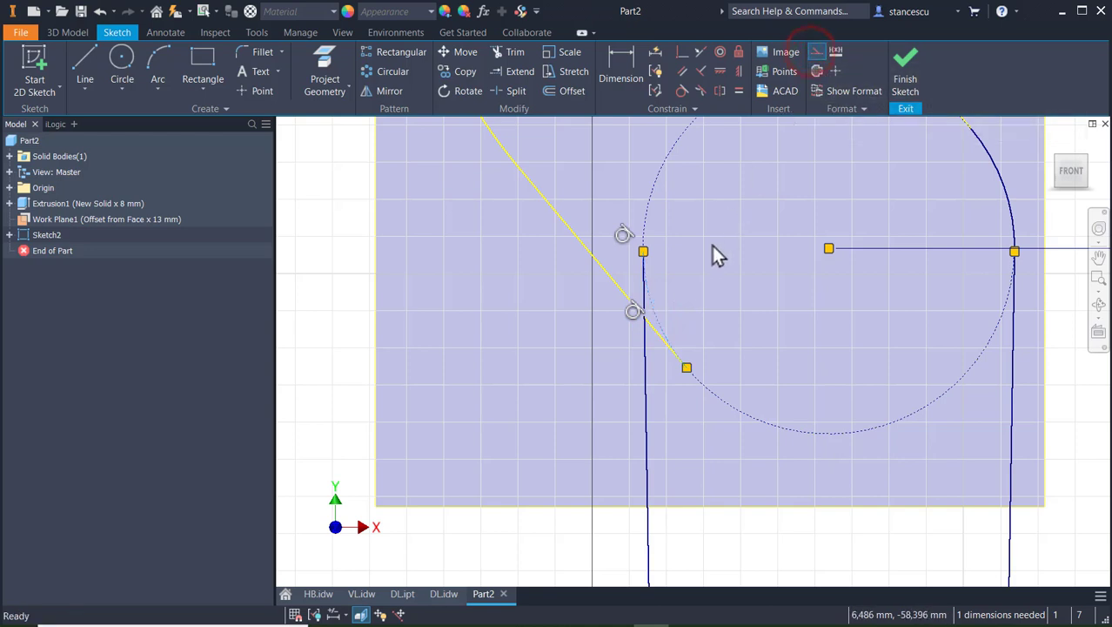
# - Split the left tapered side line at the projected slanted edge and convert its short upper segment to construction geometry
pyautogui.click(504, 93)
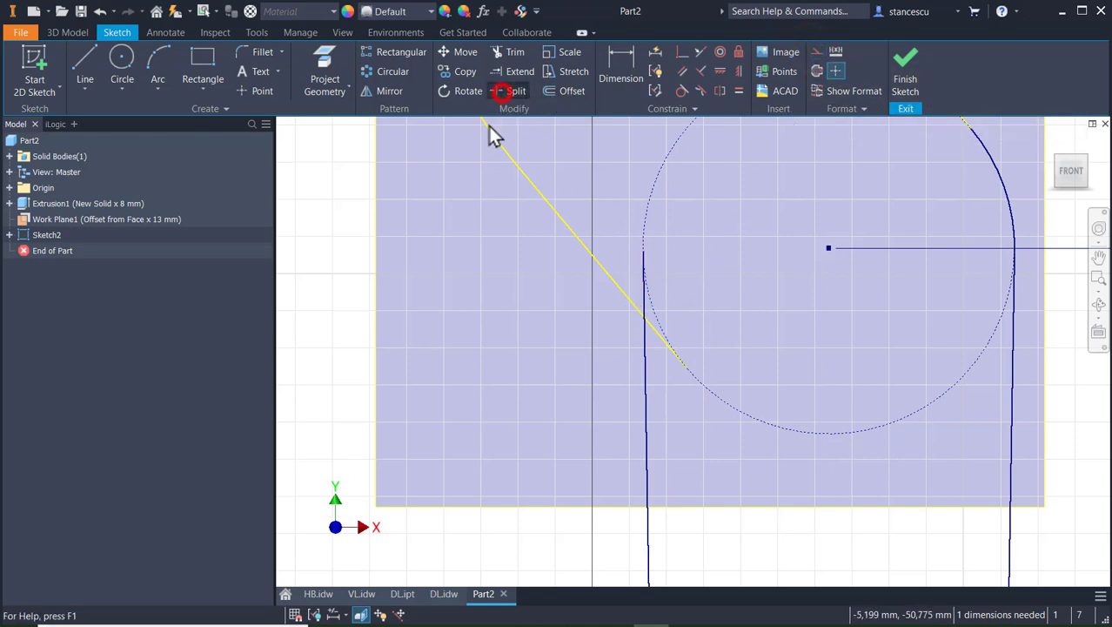
pyautogui.click(645, 374)
pyautogui.press('Escape')
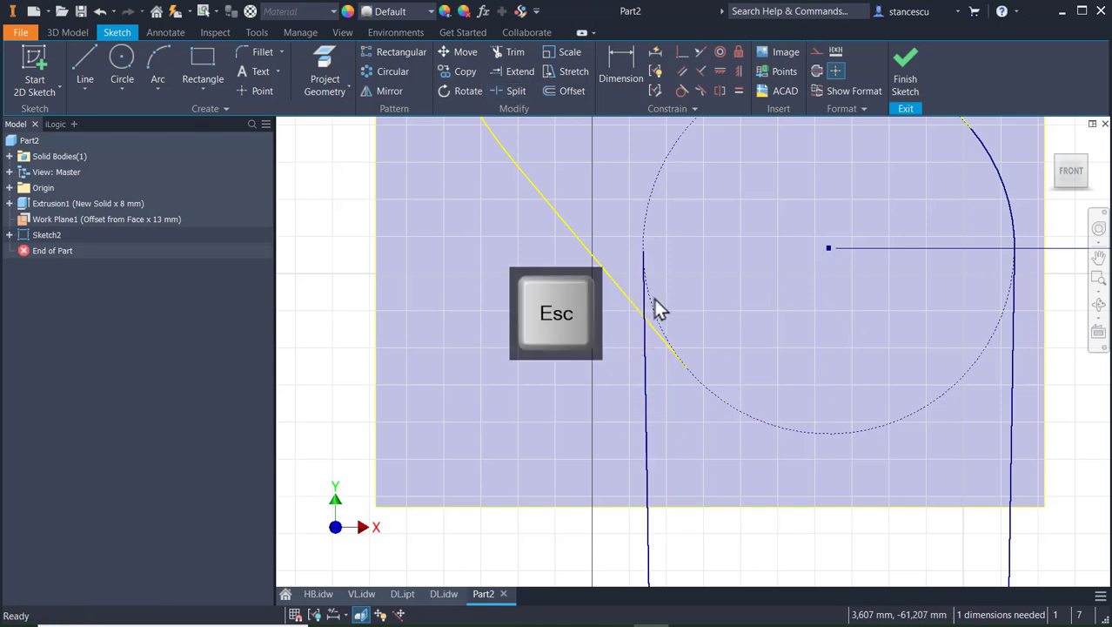
pyautogui.click(648, 300)
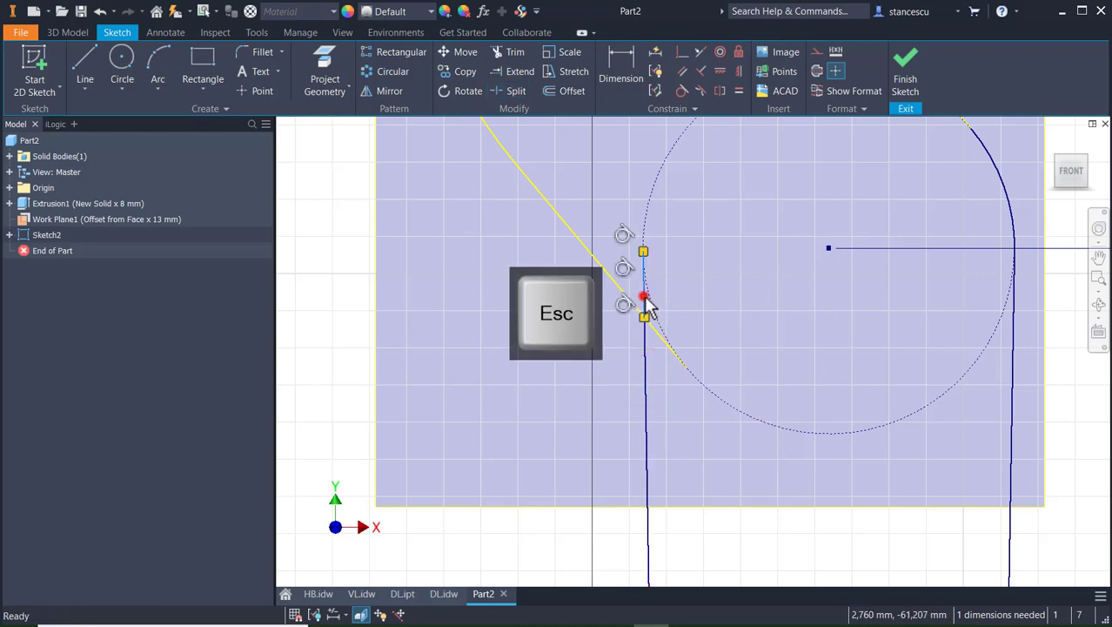
pyautogui.click(816, 54)
pyautogui.scroll(-2, 728, 291)
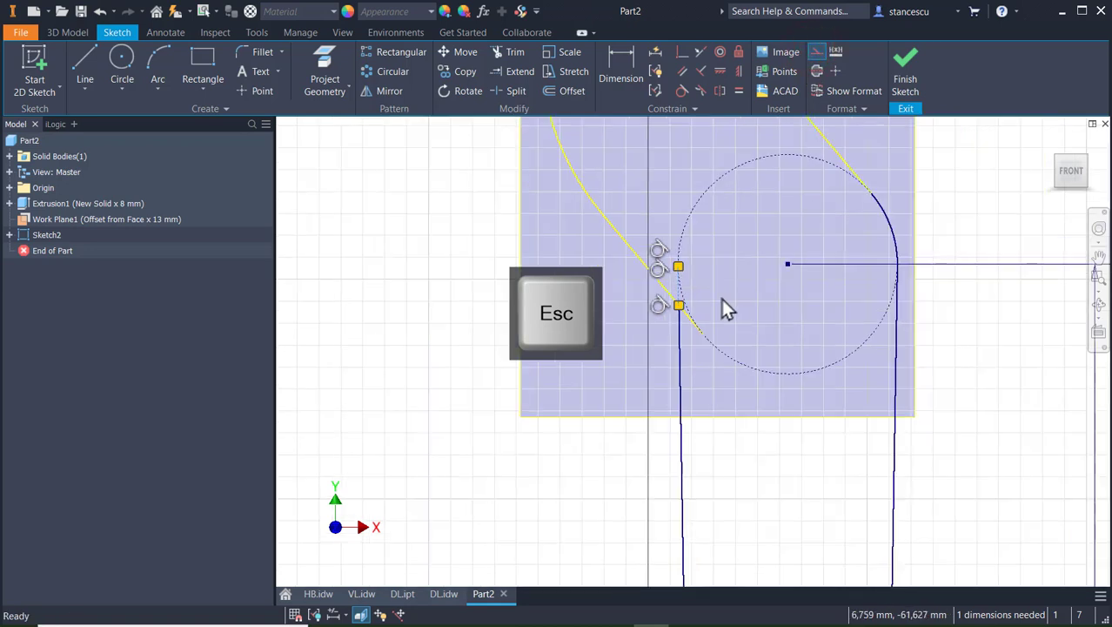
pyautogui.click(653, 305)
pyautogui.press('Escape')
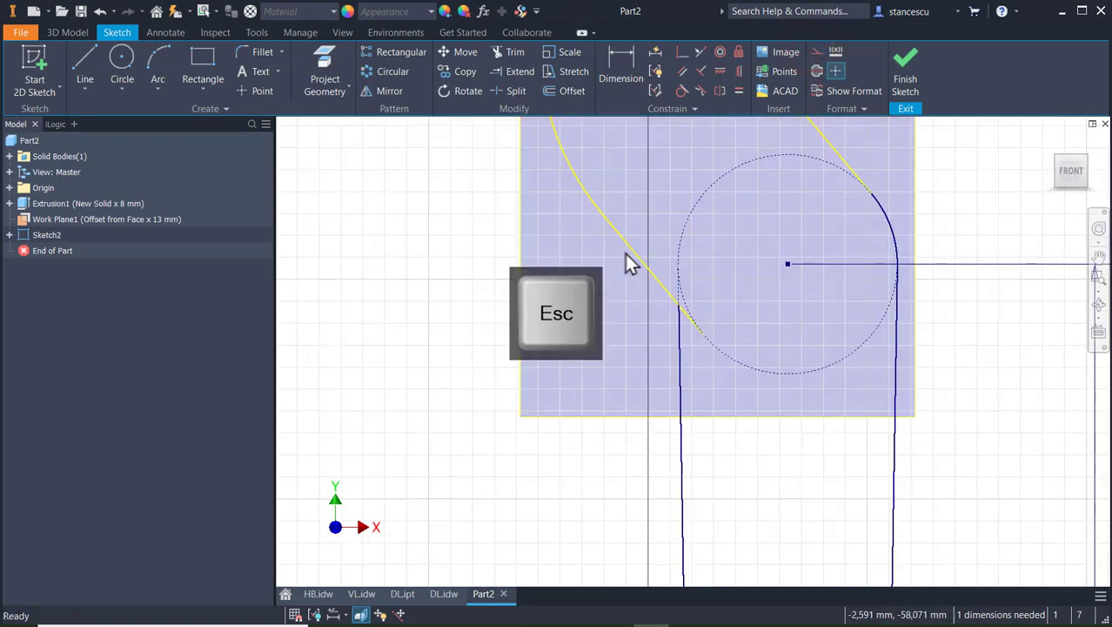
# - Convert the projected left slanted edge to construction and draw a solid line over it from the projected arc's end to the tapered line's top
pyautogui.click(630, 248)
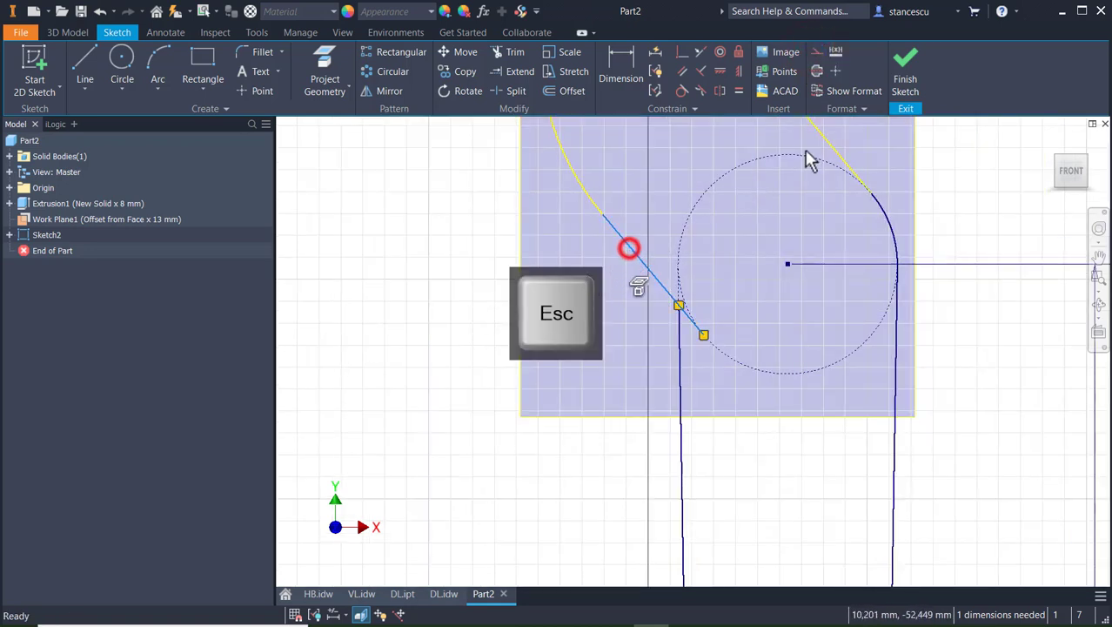
pyautogui.click(815, 54)
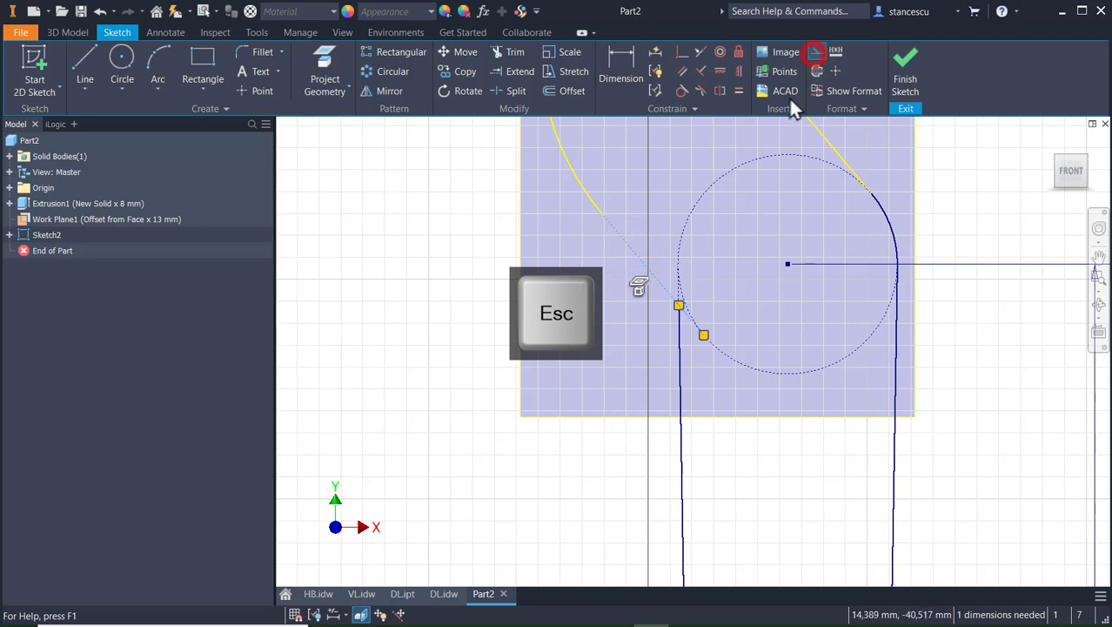
pyautogui.press('l')
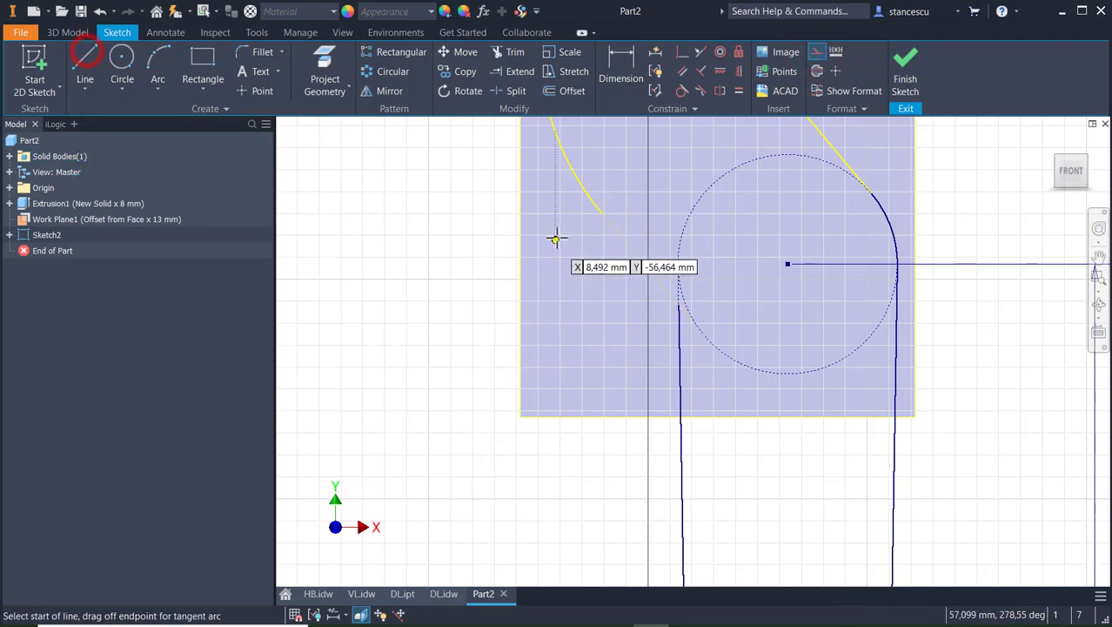
pyautogui.click(603, 214)
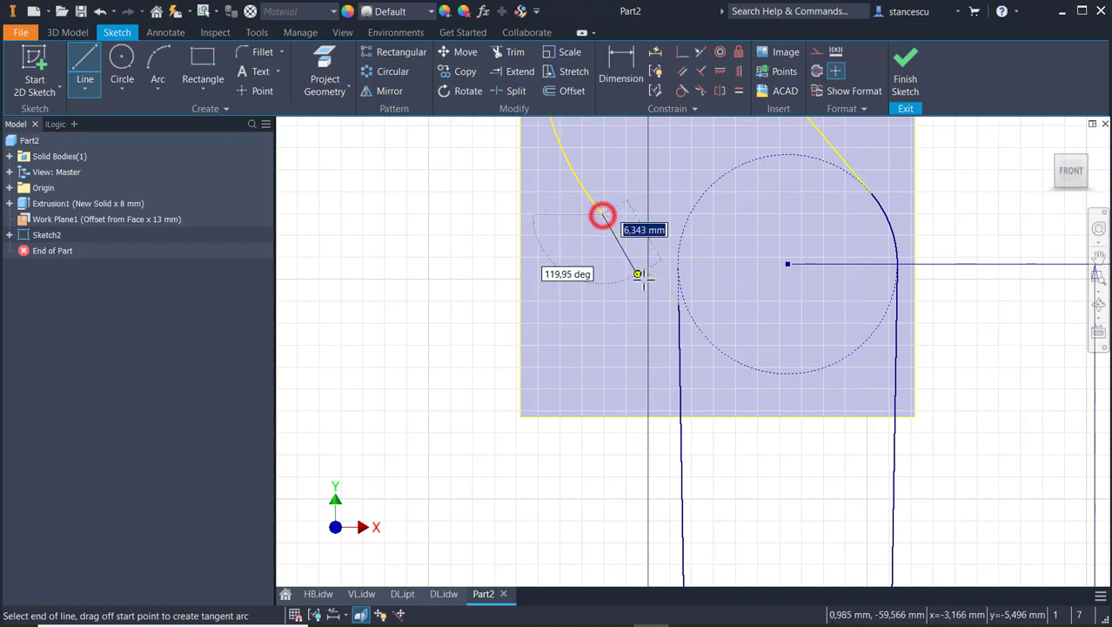
pyautogui.click(677, 304)
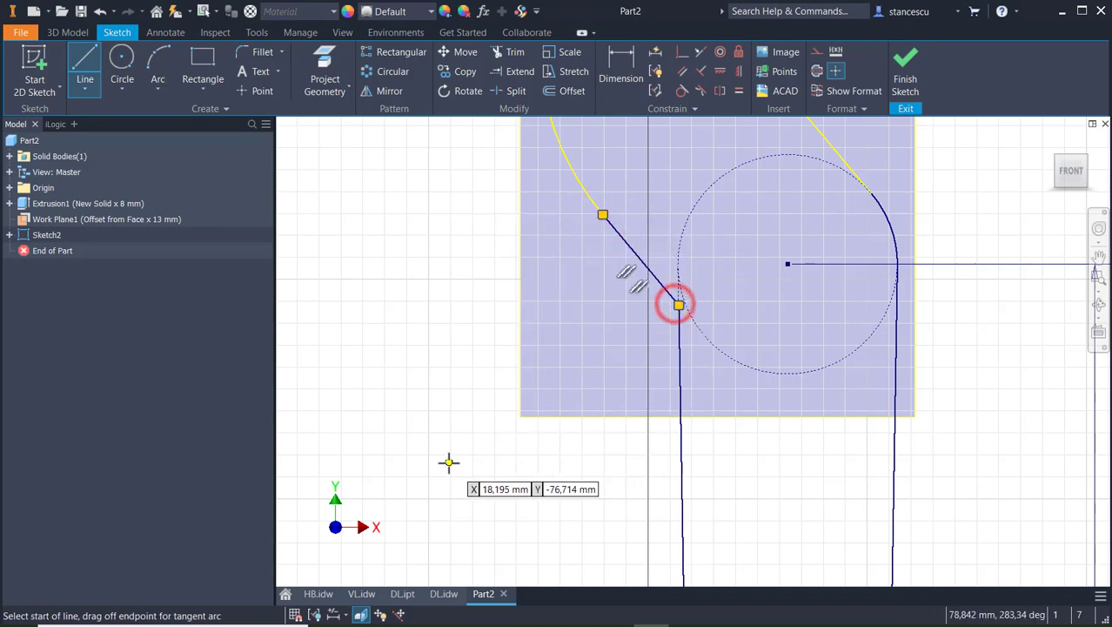
pyautogui.press('Escape')
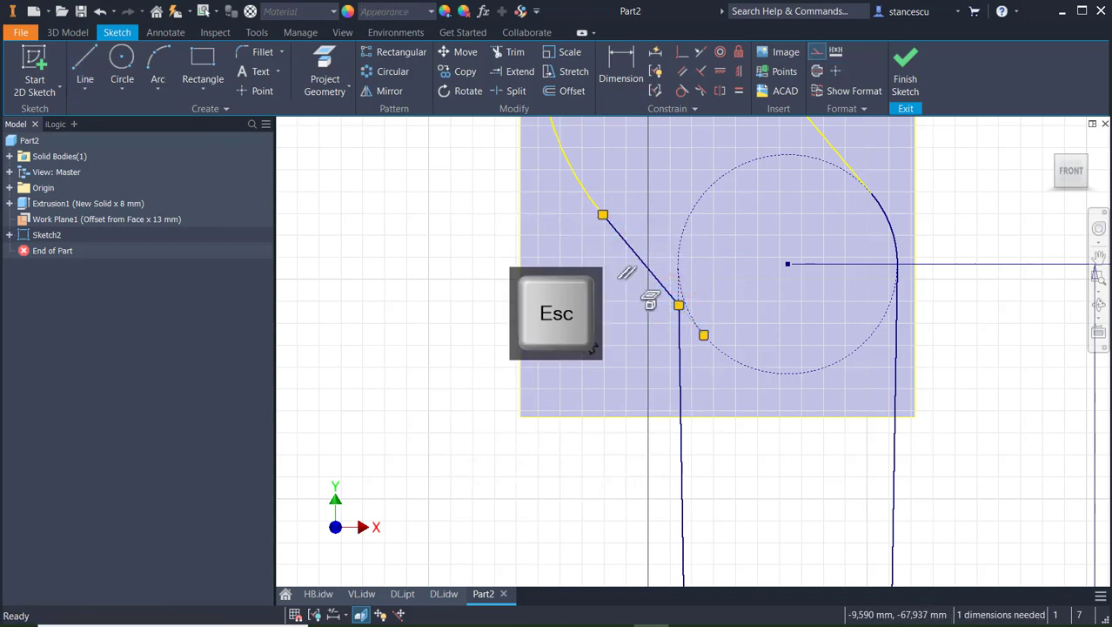
# - Finish the sketch and extrude the lever arm profile 8 mm away from the first arm, joined to the existing solid
pyautogui.click(906, 77)
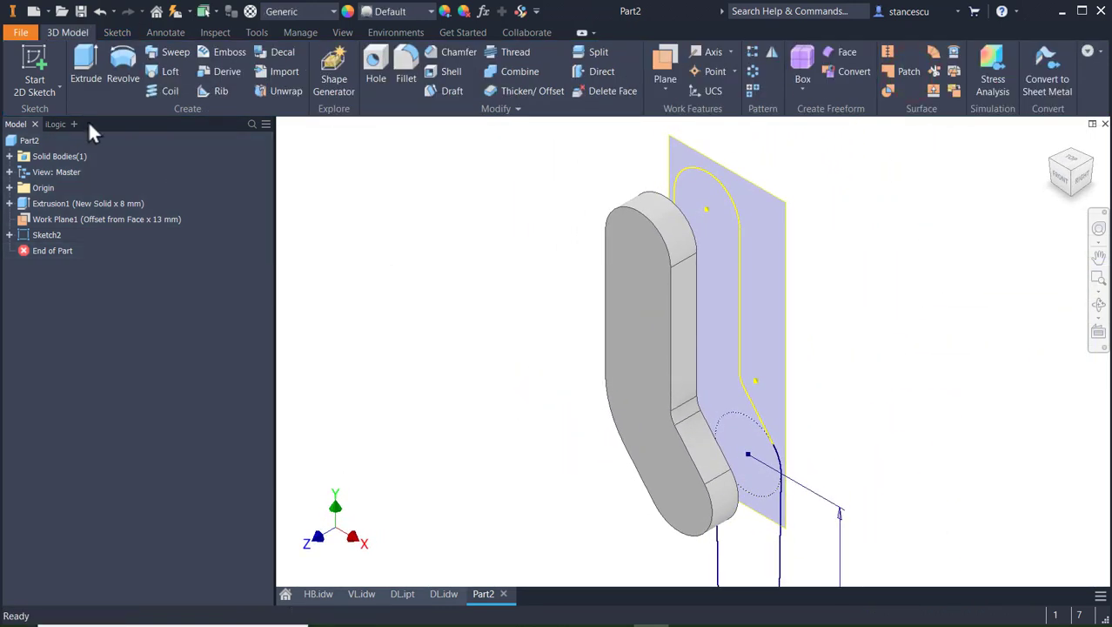
pyautogui.click(85, 63)
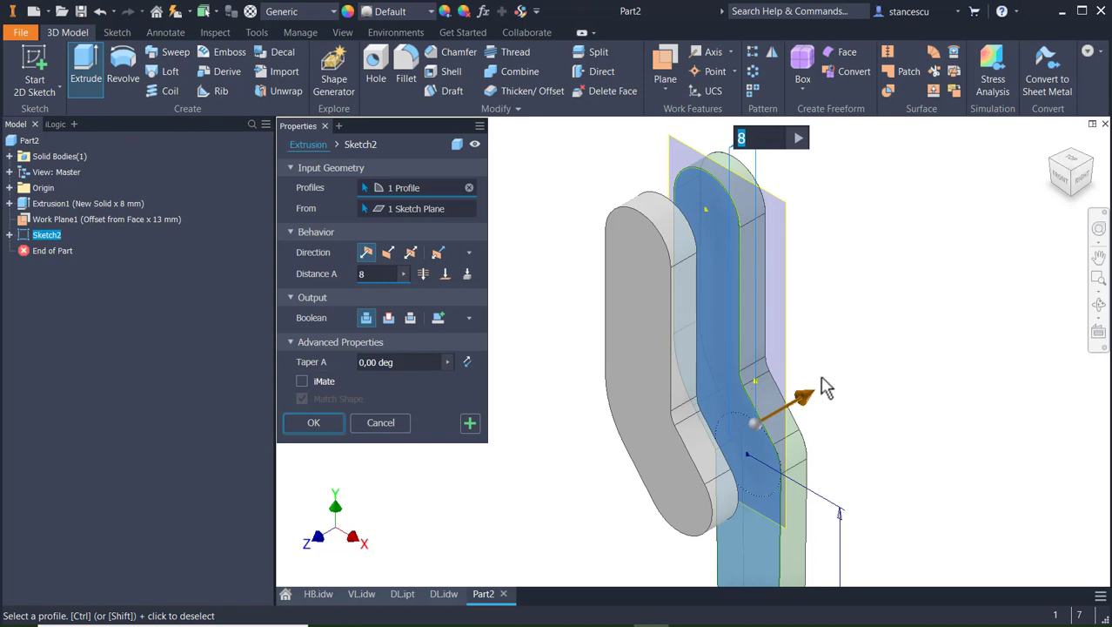
pyautogui.click(314, 423)
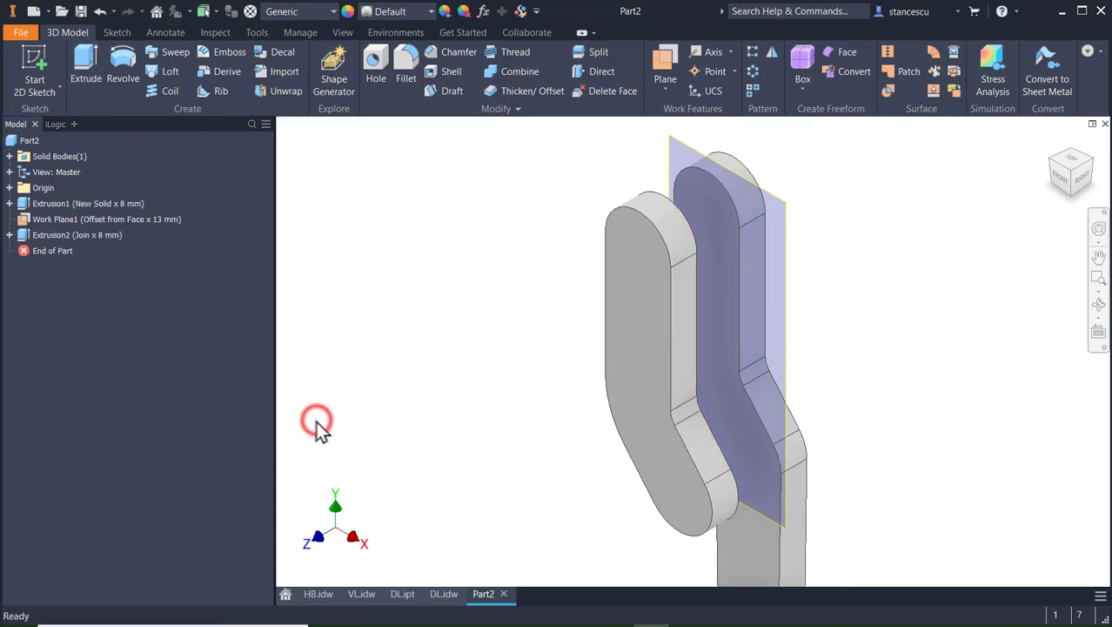
# - Hide the offset work plane and restore the home view of the part
pyautogui.rightClick(786, 205)
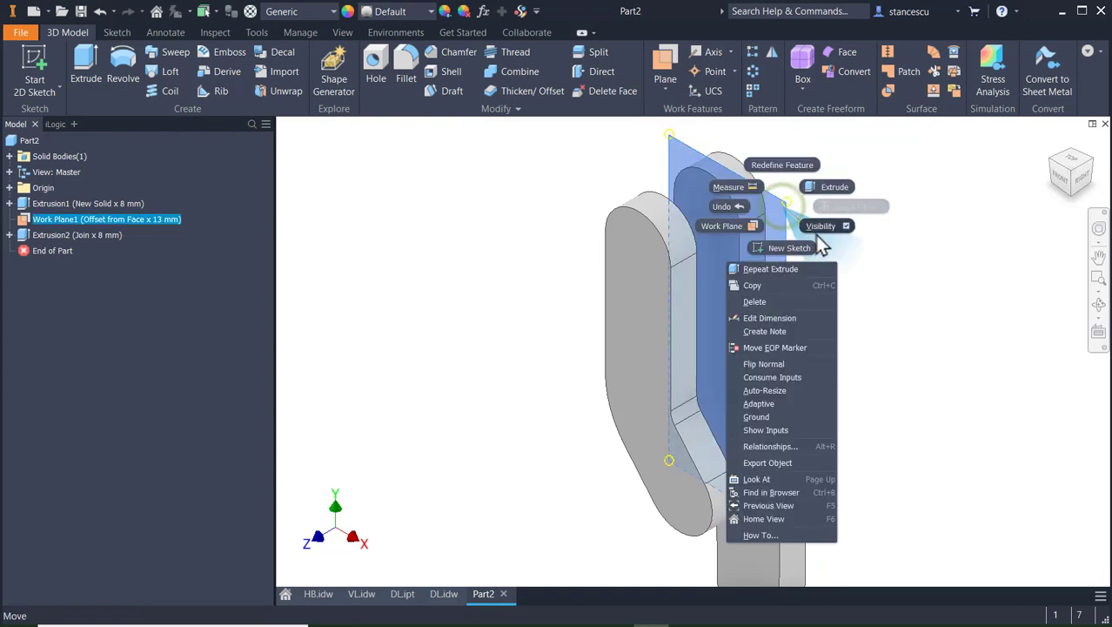
pyautogui.click(819, 226)
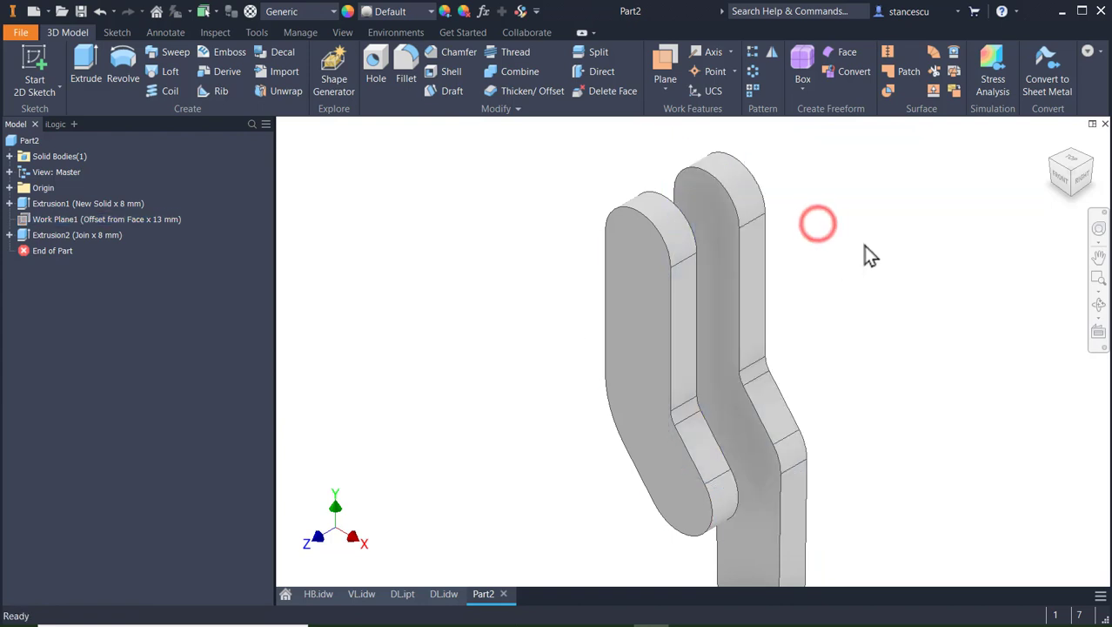
pyautogui.press('F6')
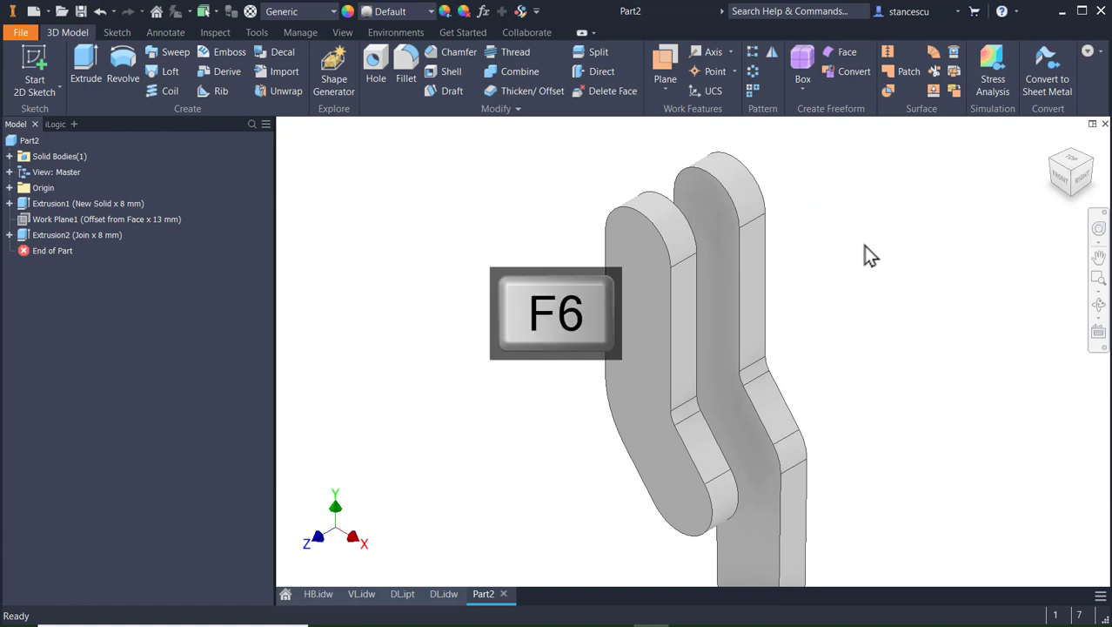
# - Examine the DL.idw drawing for the shape, location and dimensions of the angled web connecting the two arms
pyautogui.click(446, 593)
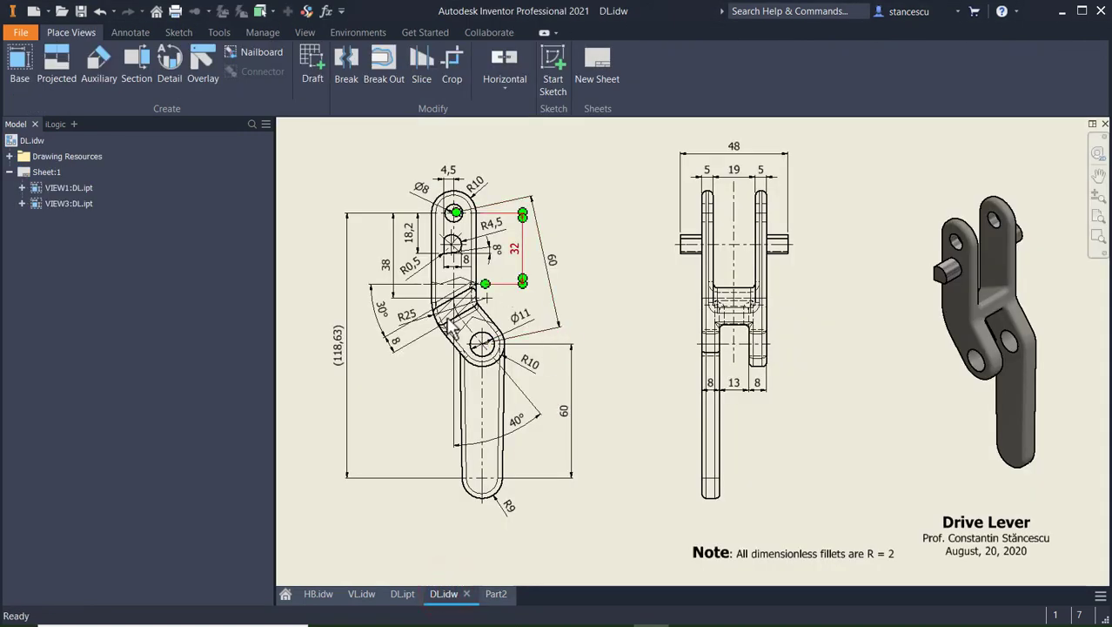
pyautogui.scroll(3, 990, 298)
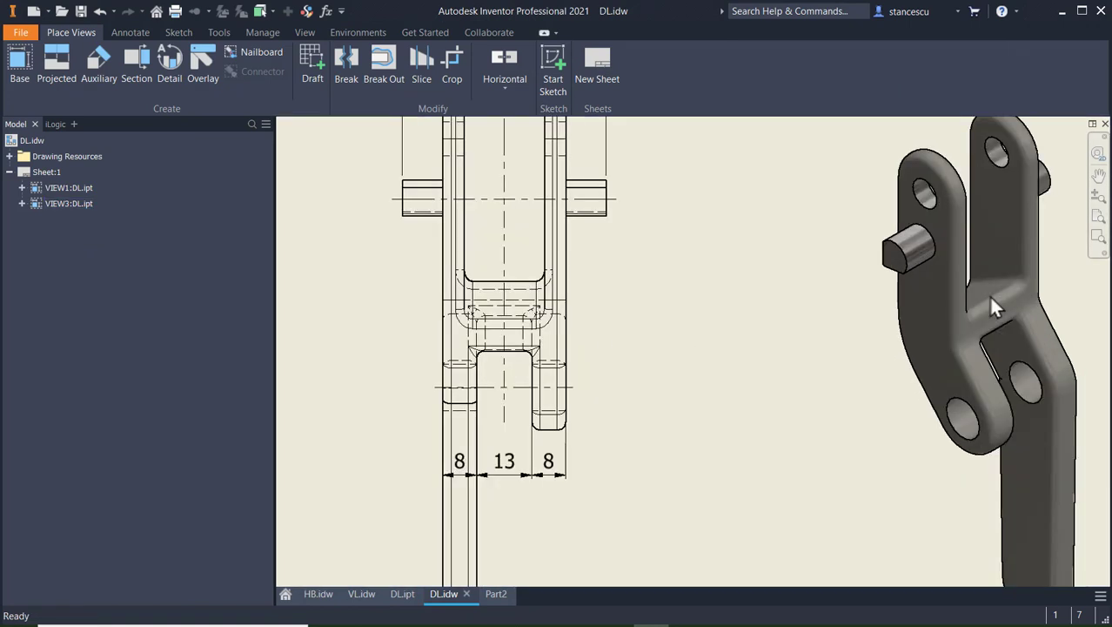
pyautogui.scroll(3, 989, 294)
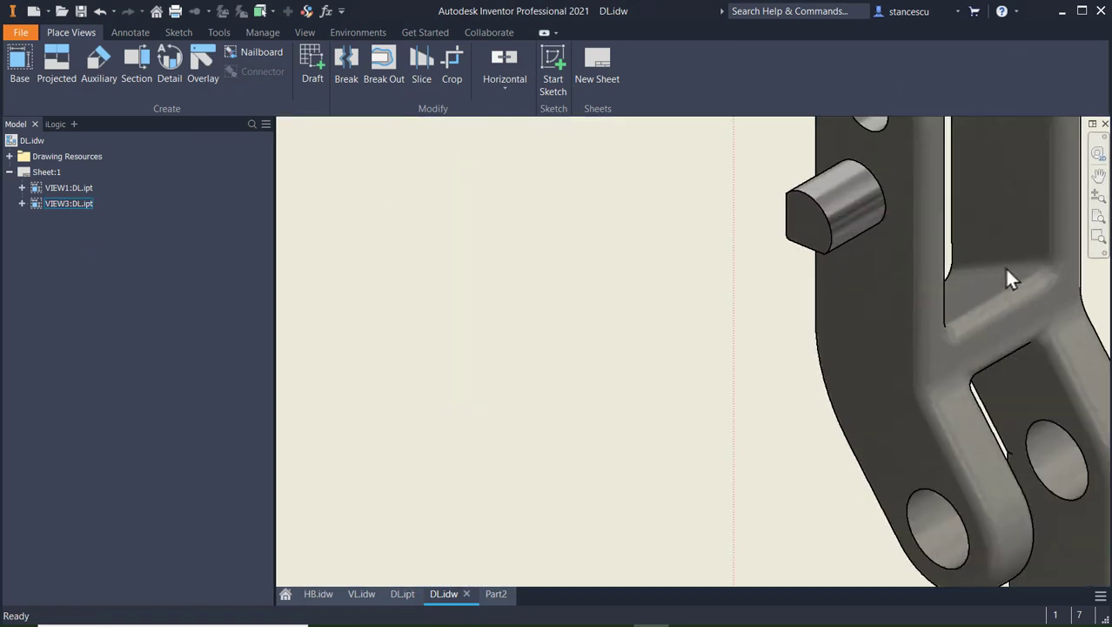
pyautogui.scroll(-2, 642, 364)
pyautogui.moveTo(703, 359); pyautogui.dragTo(1060, 316, button='middle')
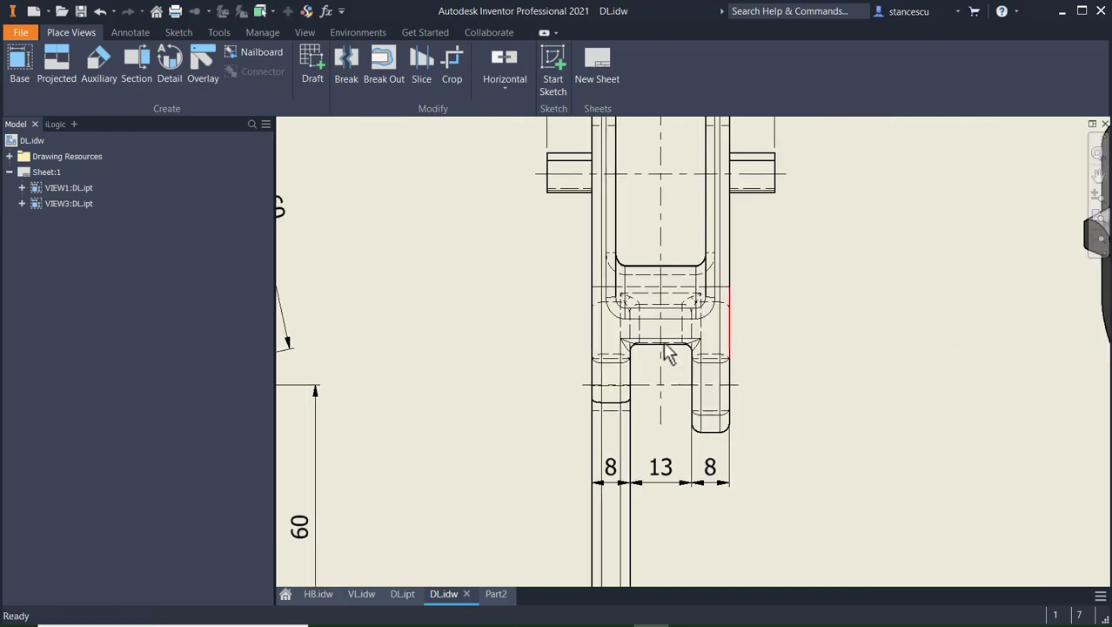
pyautogui.scroll(-2, 664, 346)
pyautogui.moveTo(586, 385); pyautogui.dragTo(840, 366, button='middle')
pyautogui.scroll(3, 702, 337)
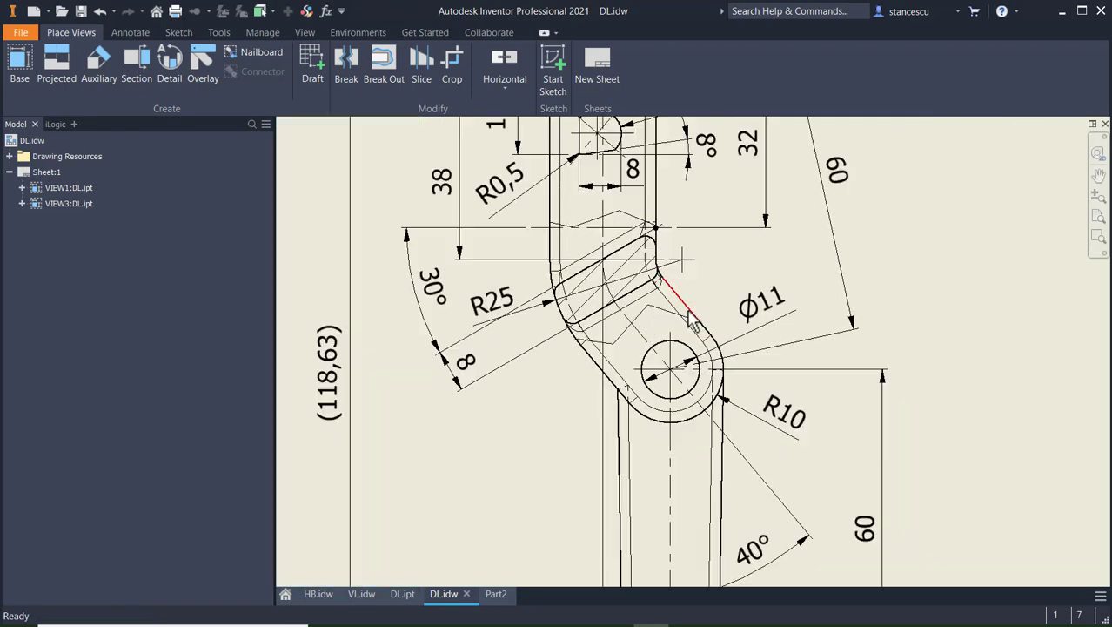
pyautogui.moveTo(702, 337); pyautogui.dragTo(799, 496, button='middle')
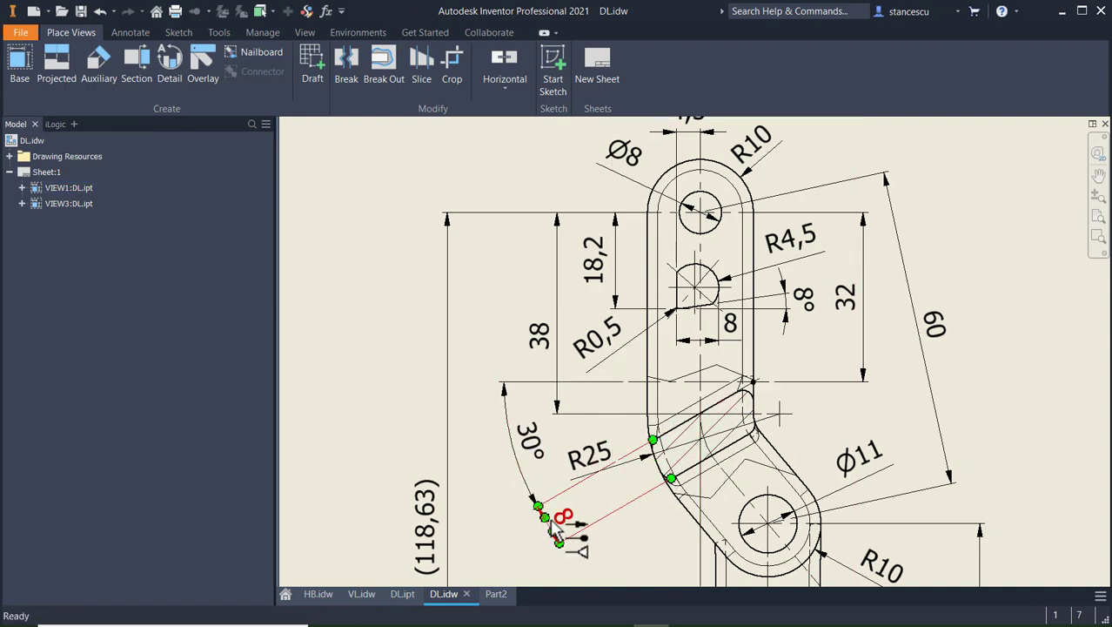
# - Return to Part2, start a sketch on the longer arm's inner face and slice the model at the sketch plane
pyautogui.click(503, 598)
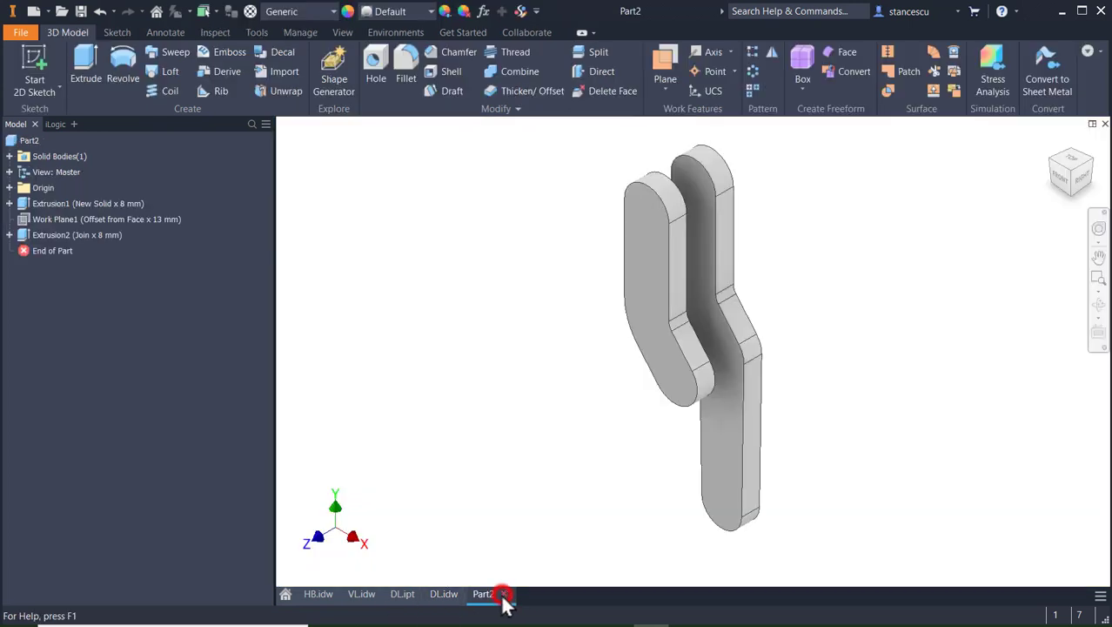
pyautogui.click(705, 296)
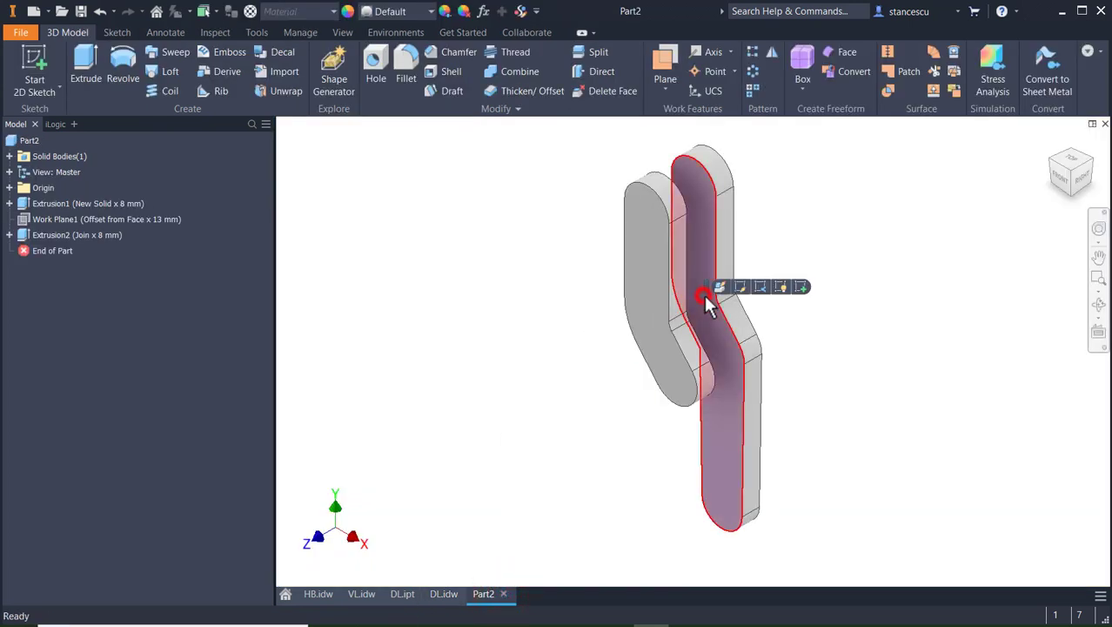
pyautogui.click(801, 288)
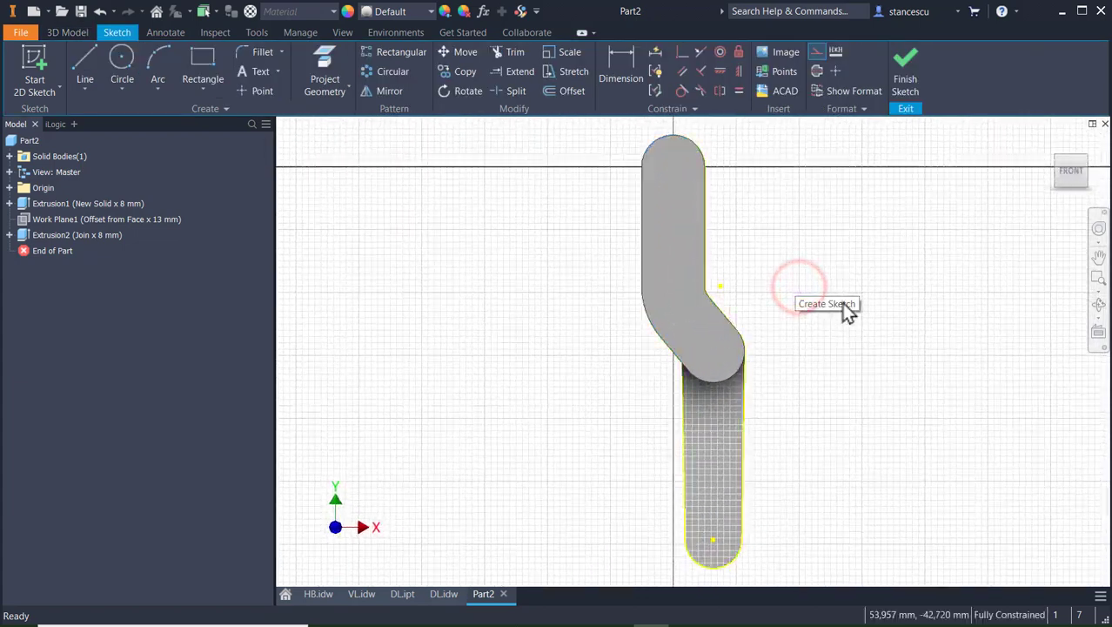
pyautogui.press('F7')
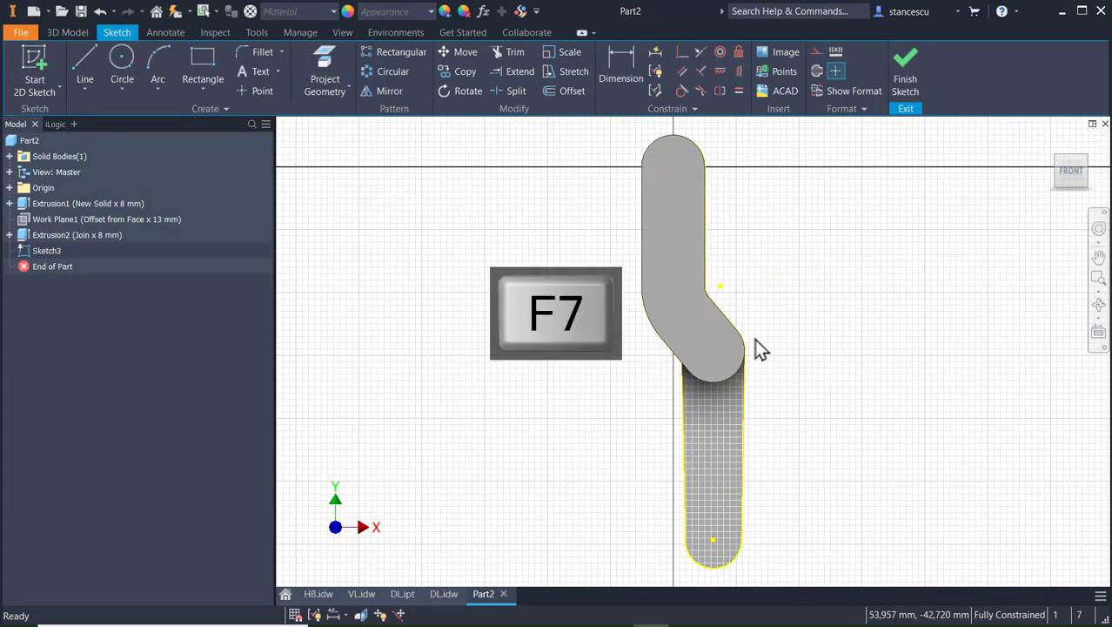
pyautogui.scroll(-3, 829, 331)
pyautogui.moveTo(800, 345)
pyautogui.mouseDown(button='middle')
pyautogui.moveTo(918, 485)
pyautogui.moveTo(964, 513)
pyautogui.mouseUp(button='middle')
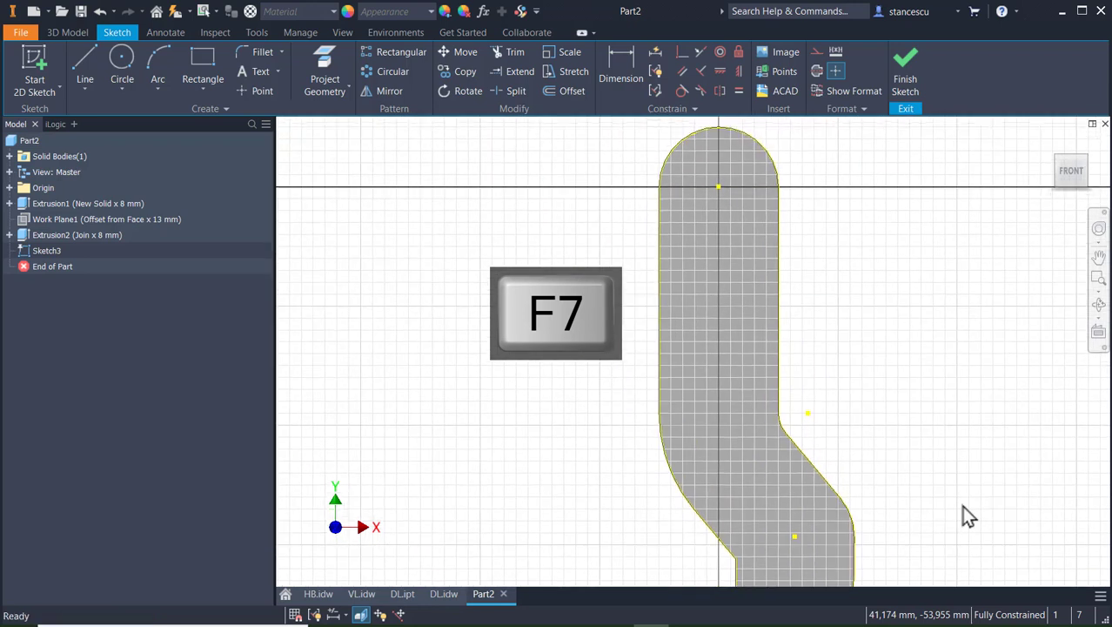
# - Sketch a sloping line from the arm's right vertical edge, about 27 mm below the top arc's centre, down past the left edge
pyautogui.click(87, 60)
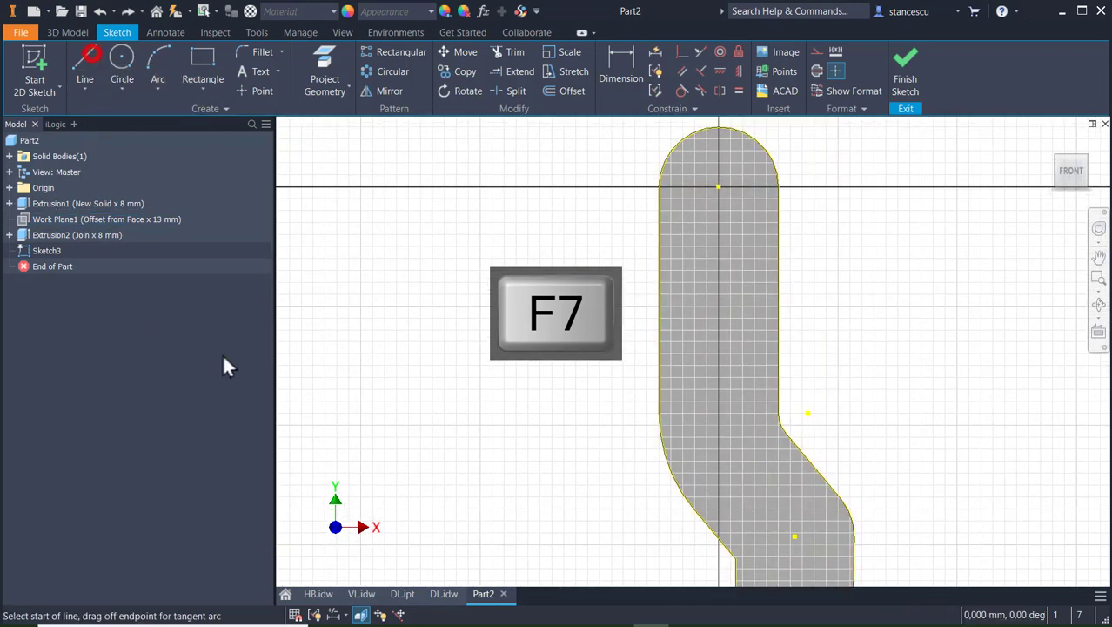
pyautogui.click(779, 346)
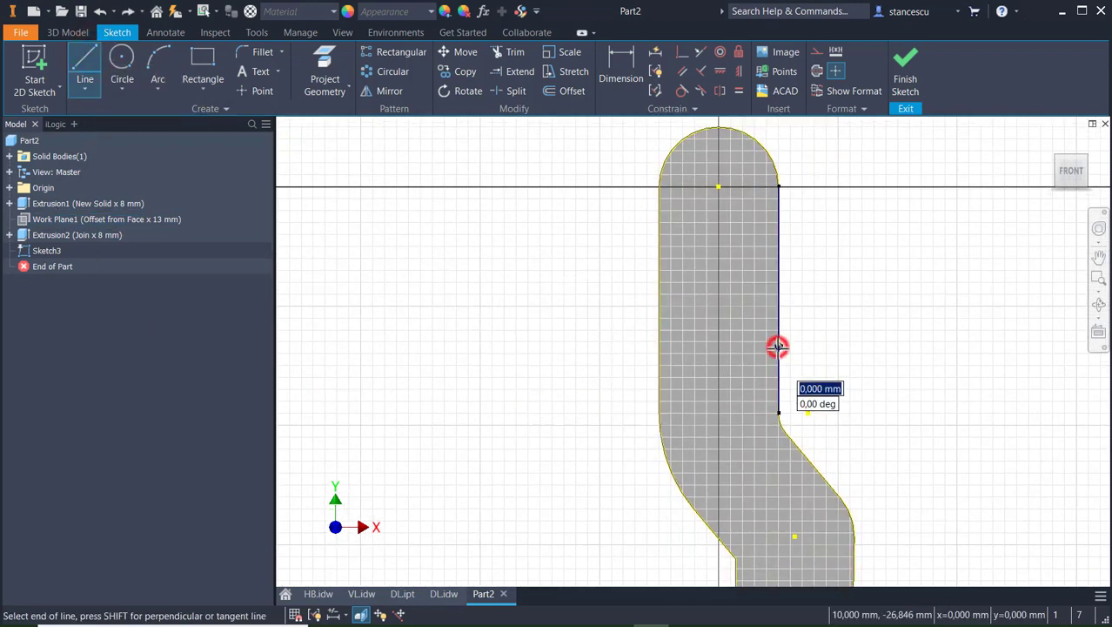
pyautogui.click(613, 415)
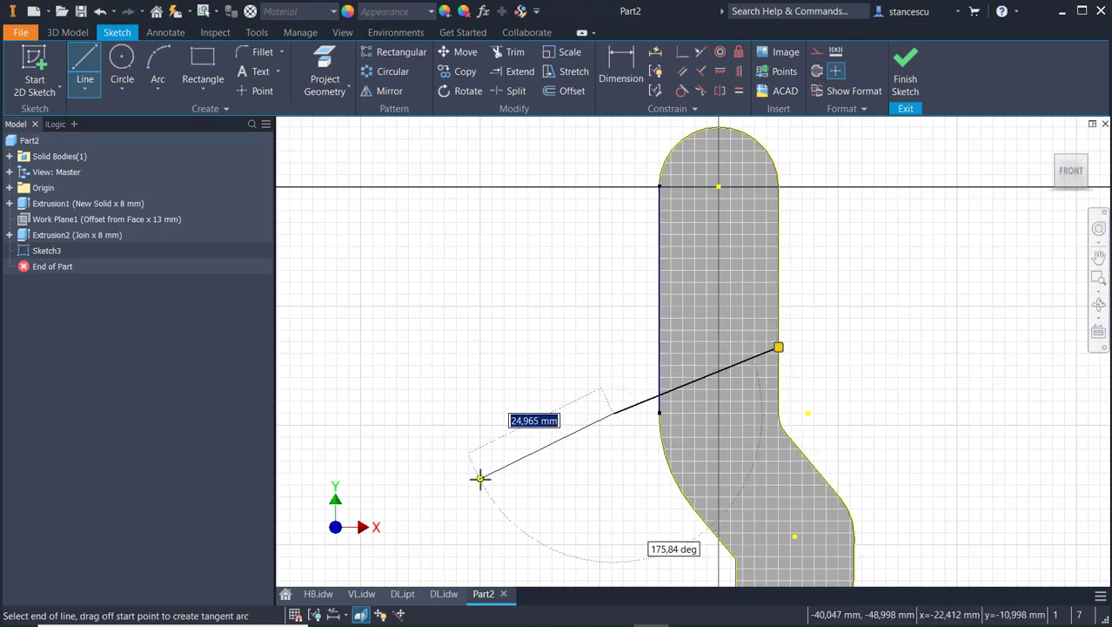
pyautogui.press('Escape')
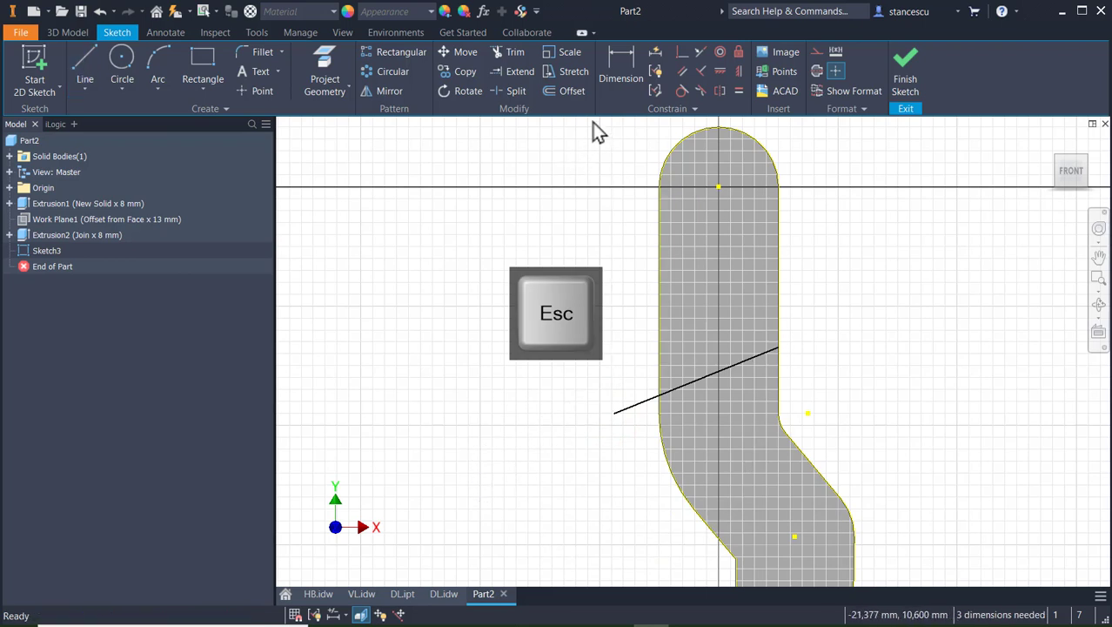
# - Dimension the vertical distance from the top arc's centre to the sloping line's right endpoint as 32 mm
pyautogui.click(620, 61)
pyautogui.click(718, 185)
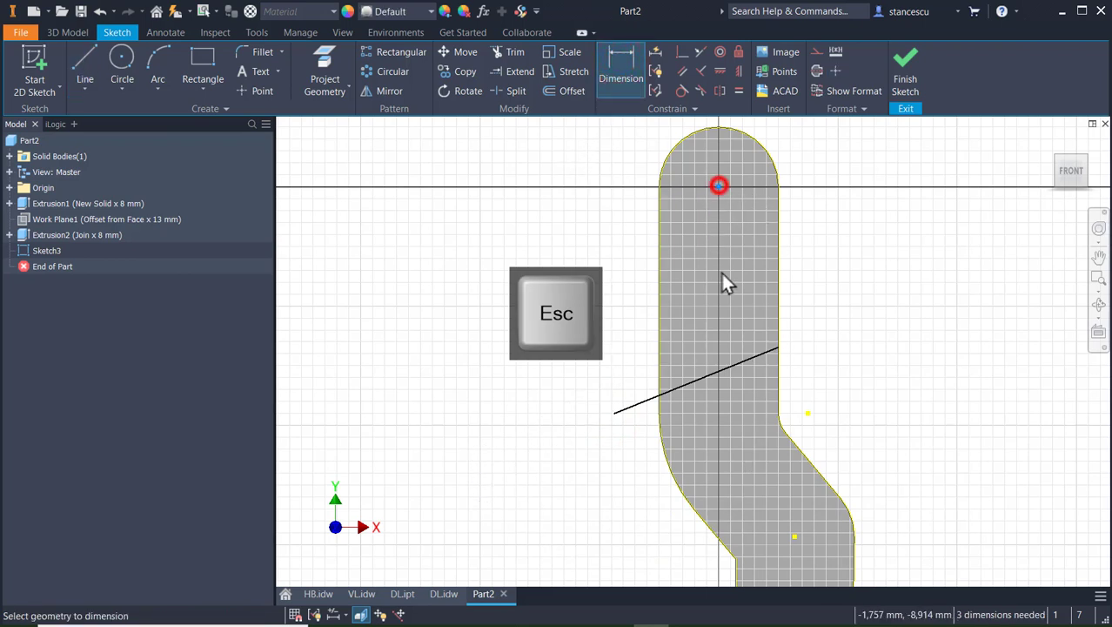
pyautogui.click(780, 350)
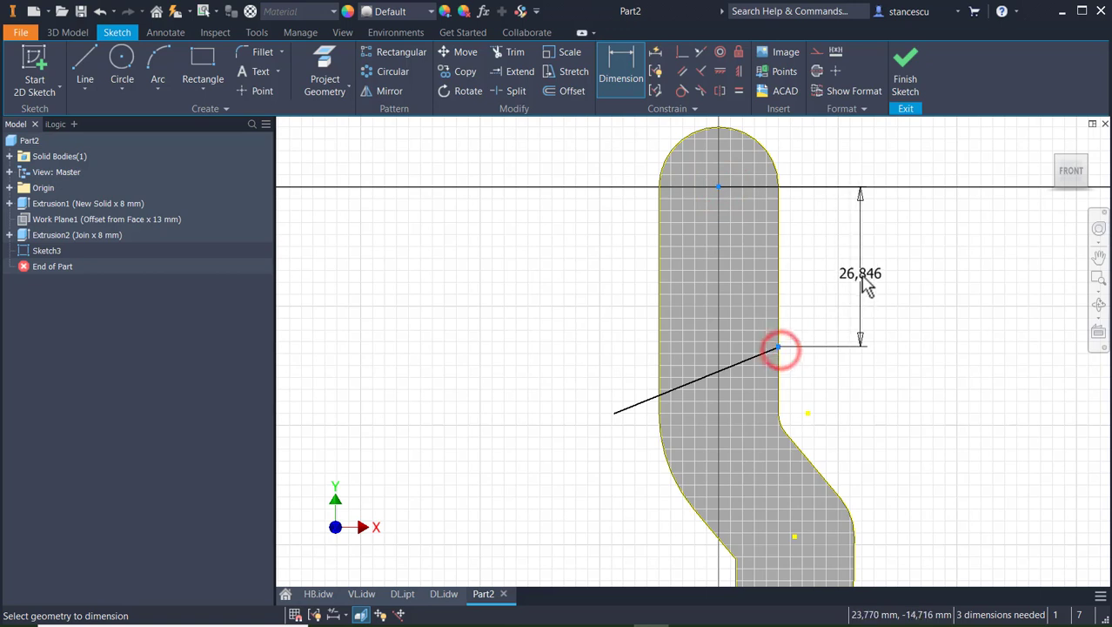
pyautogui.click(860, 272)
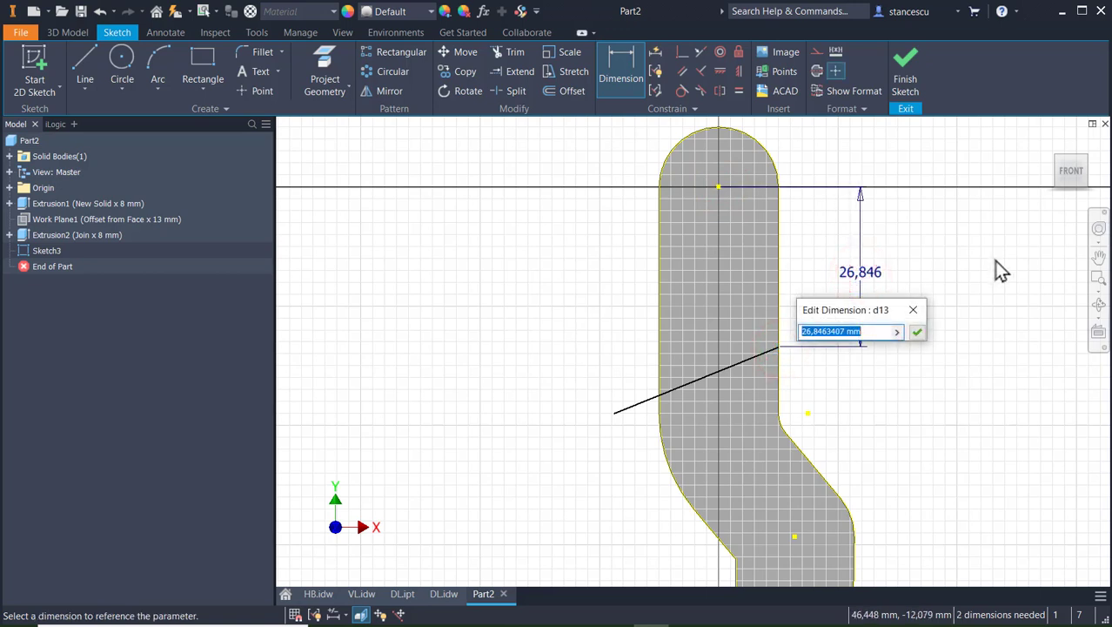
pyautogui.write('32')
pyautogui.press('Return')
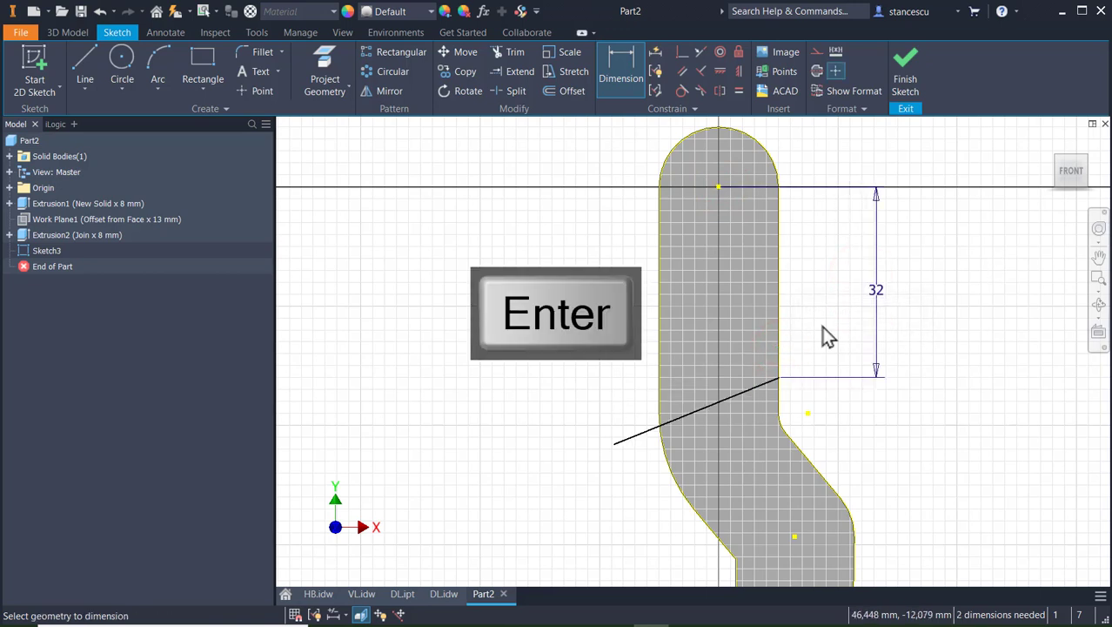
# - Project the origin X Axis into the sketch and convert the projected line to construction geometry
pyautogui.click(324, 63)
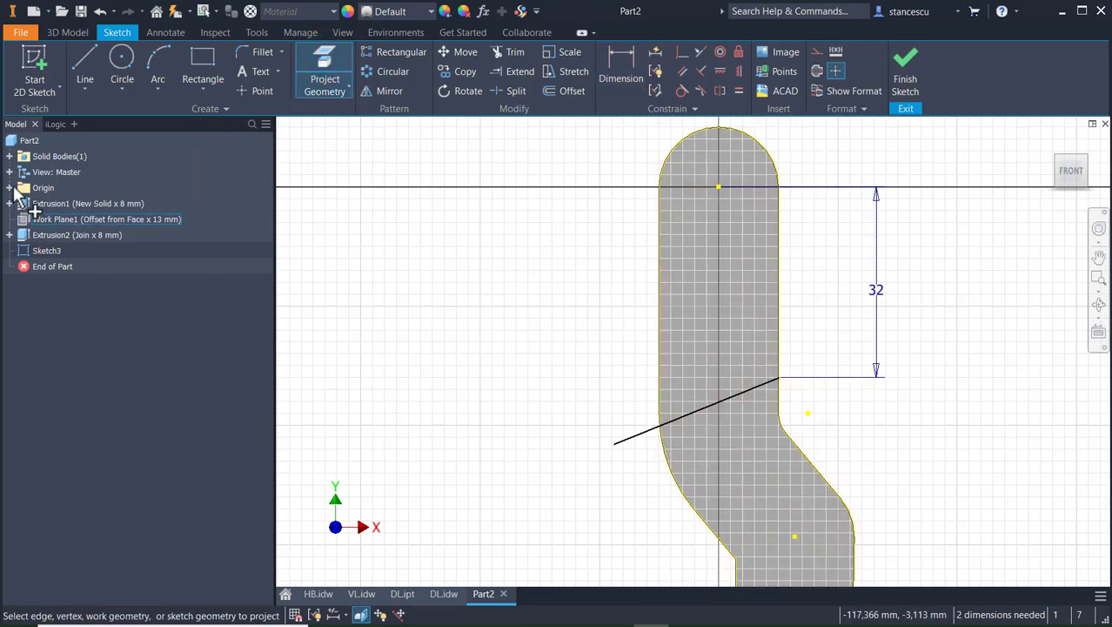
pyautogui.click(10, 189)
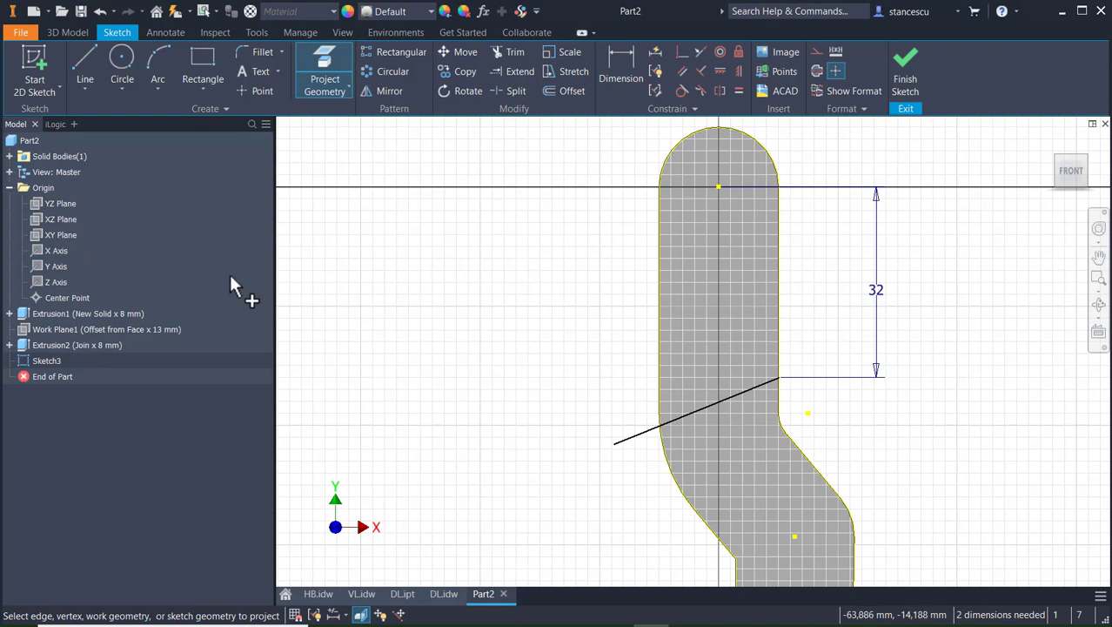
pyautogui.click(49, 251)
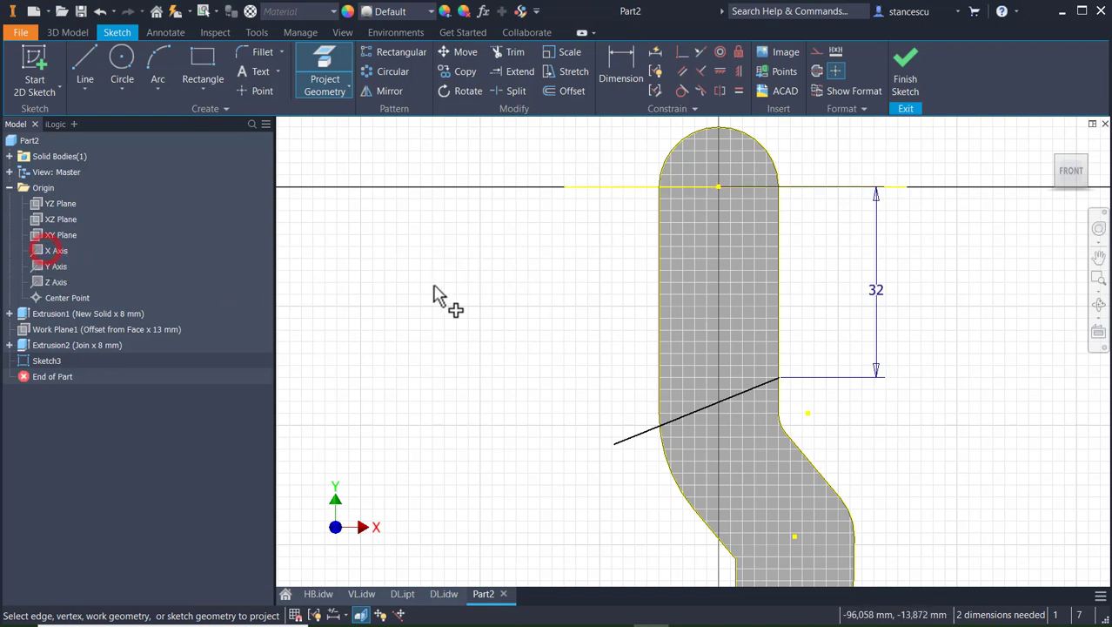
pyautogui.press('Escape')
pyautogui.moveTo(586, 206); pyautogui.dragTo(588, 223)
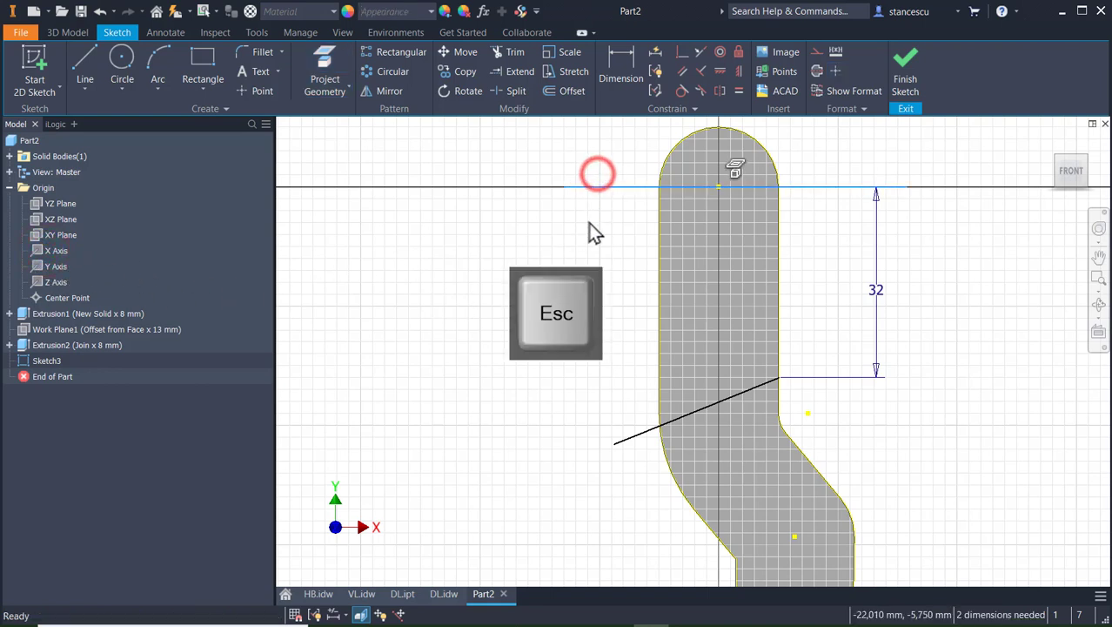
pyautogui.click(810, 49)
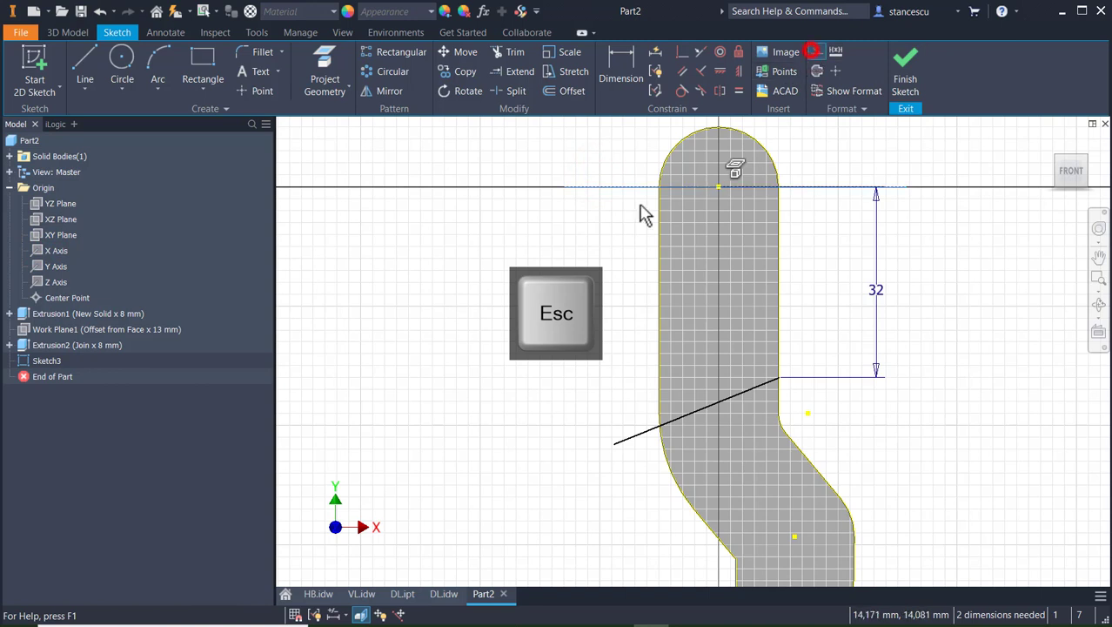
pyautogui.press('Escape')
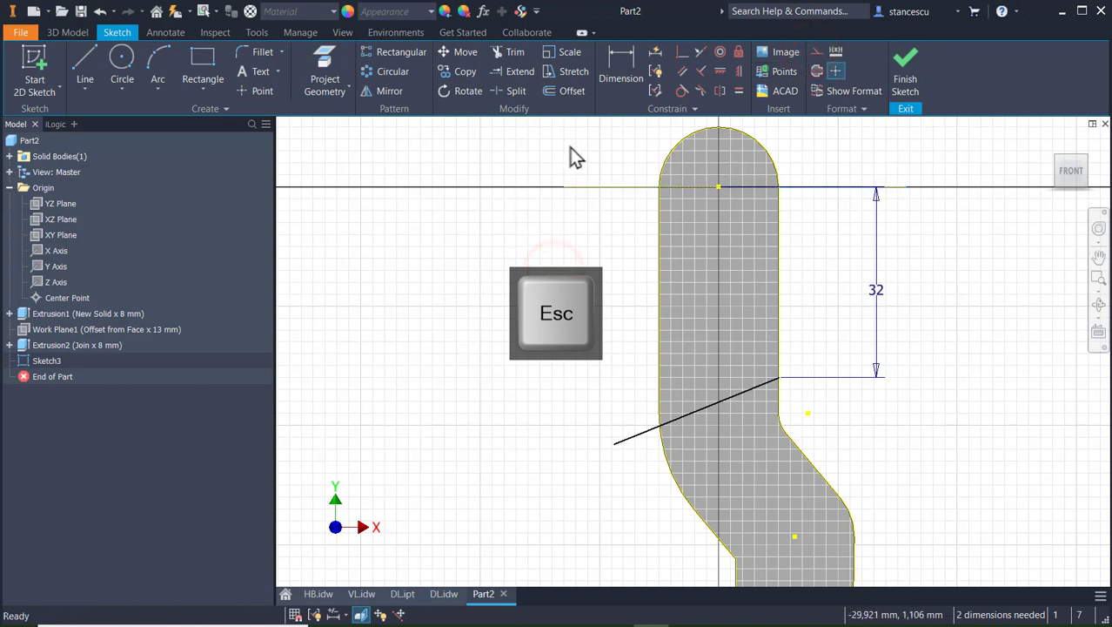
# - Dimension the angle between the projected X axis and the sloping line as 30 degrees
pyautogui.click(623, 53)
pyautogui.click(617, 187)
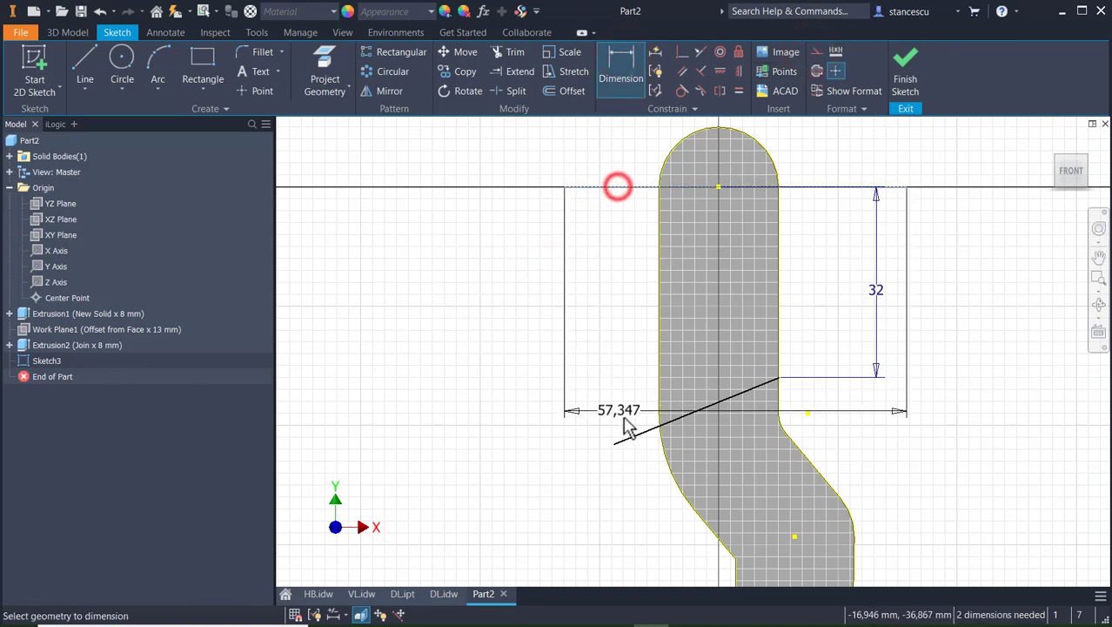
pyautogui.click(628, 437)
pyautogui.click(493, 360)
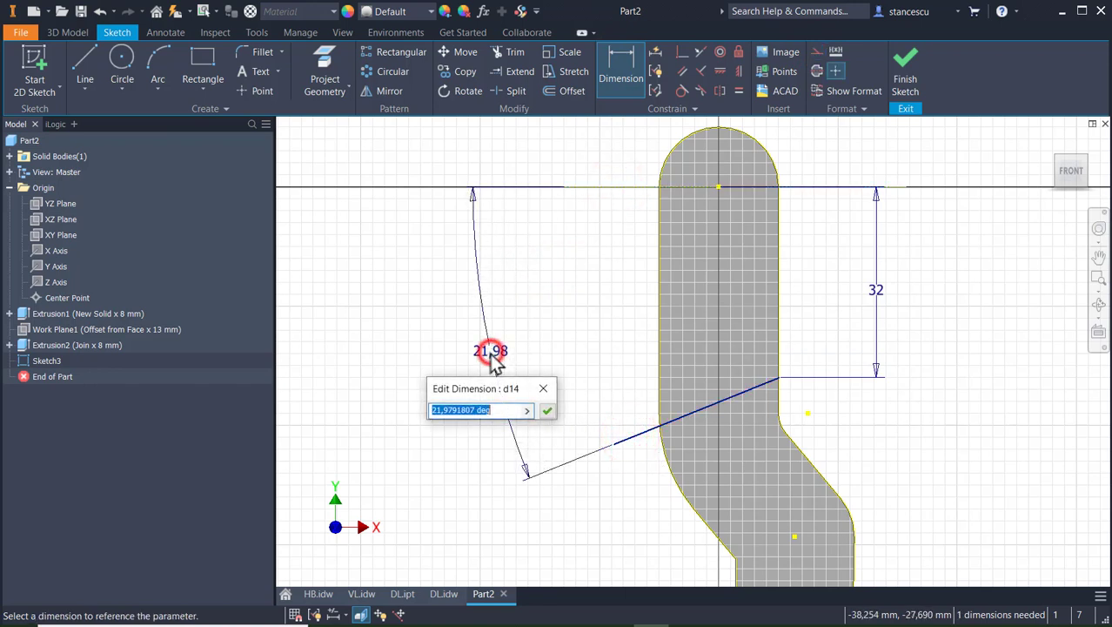
pyautogui.write('30')
pyautogui.press('Return')
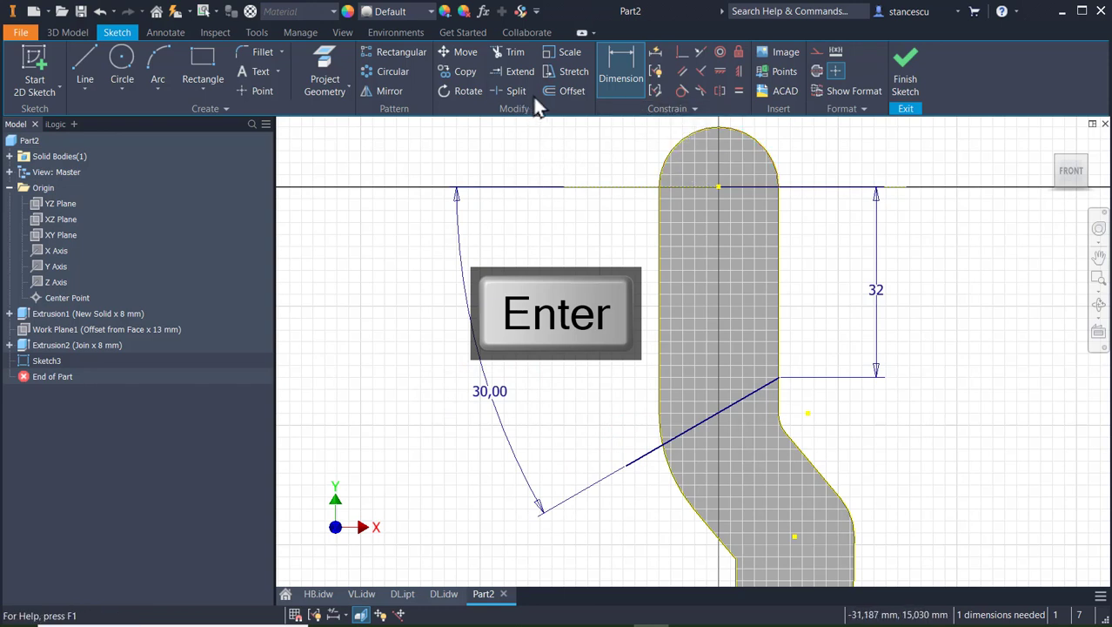
# - Offset the sloping line 8 mm downward to form the web's lower edge
pyautogui.click(568, 91)
pyautogui.click(674, 437)
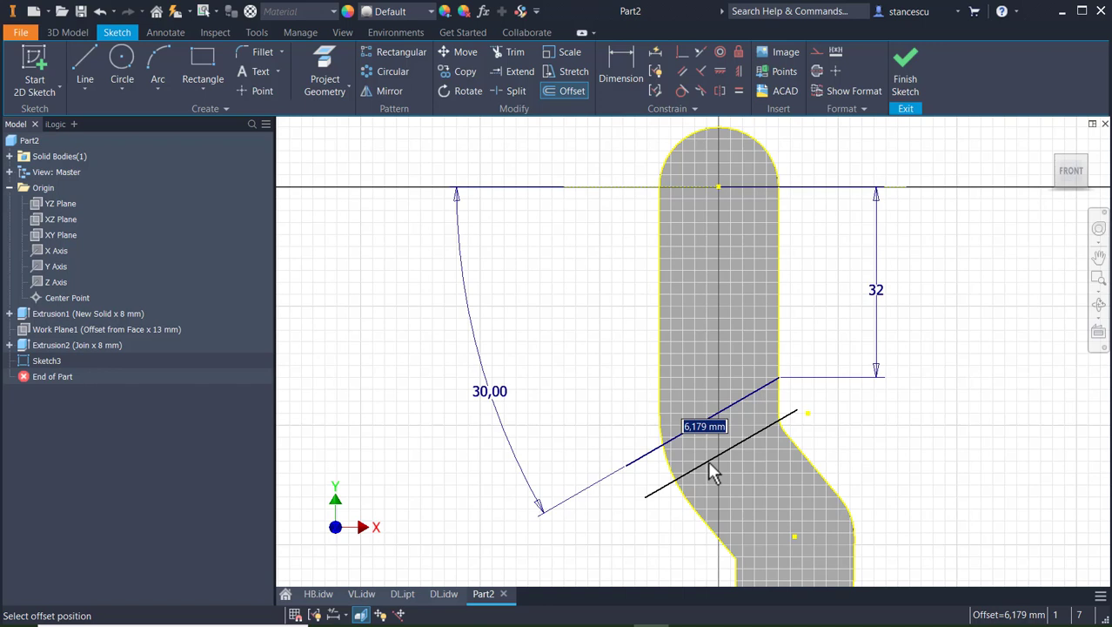
pyautogui.write('8')
pyautogui.press('Return')
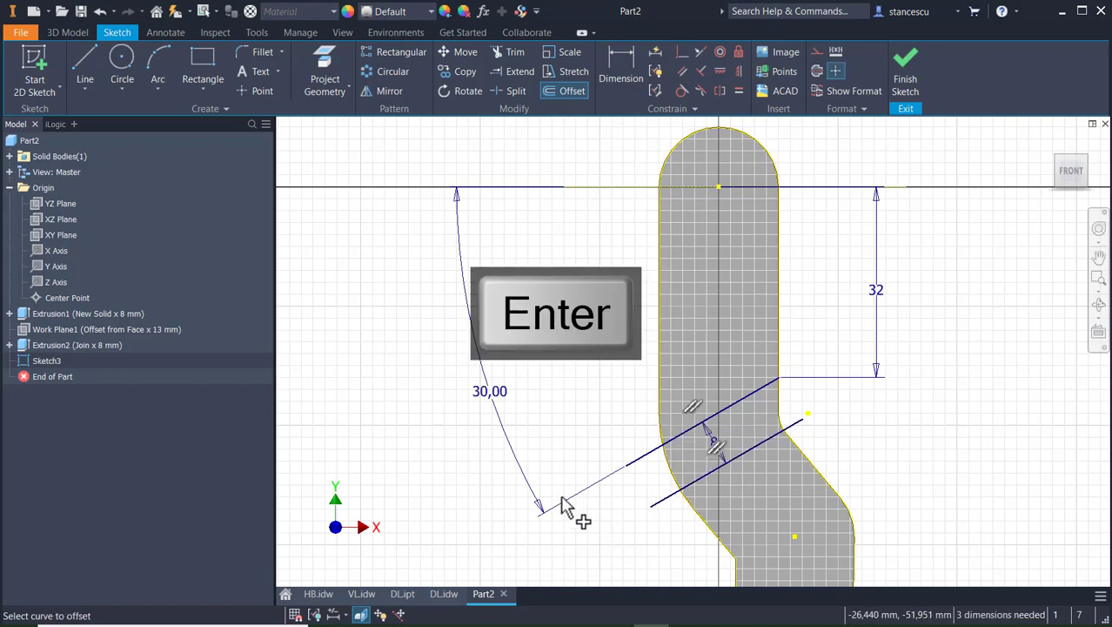
# - Trim the ends of both sloping lines that extend past the arm's outline and finish the sketch
pyautogui.click(517, 52)
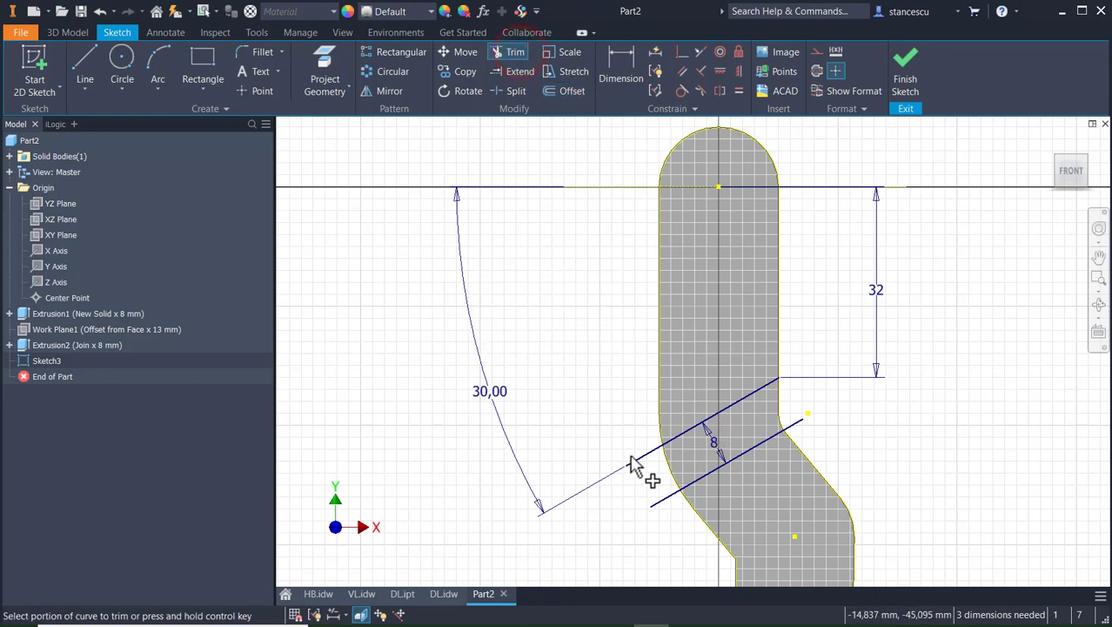
pyautogui.click(634, 461)
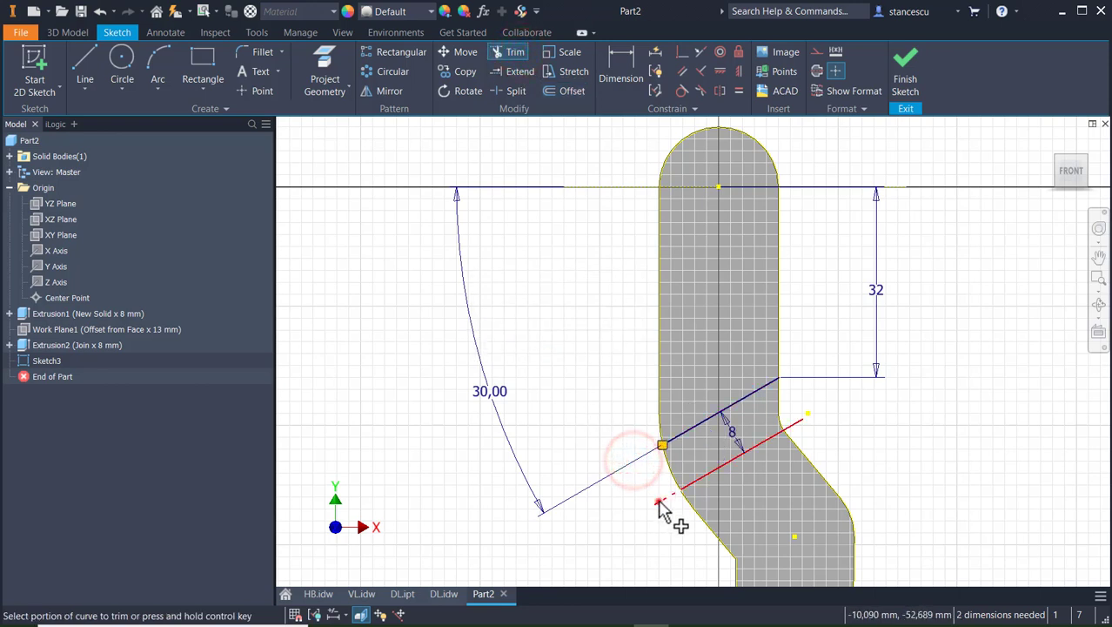
pyautogui.click(659, 501)
pyautogui.click(790, 428)
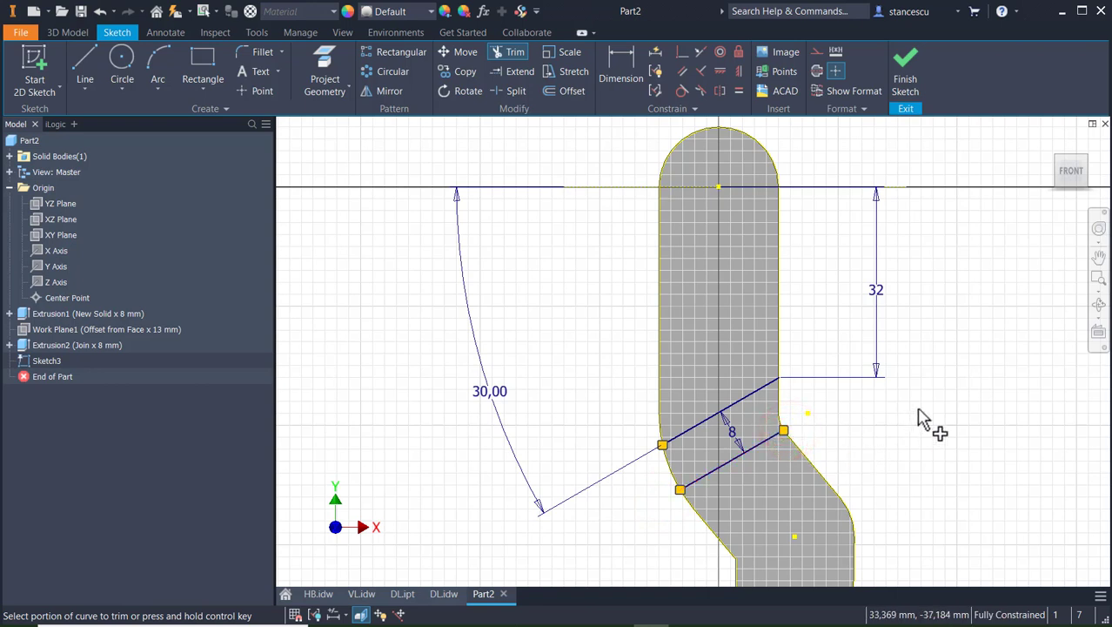
pyautogui.press('Escape')
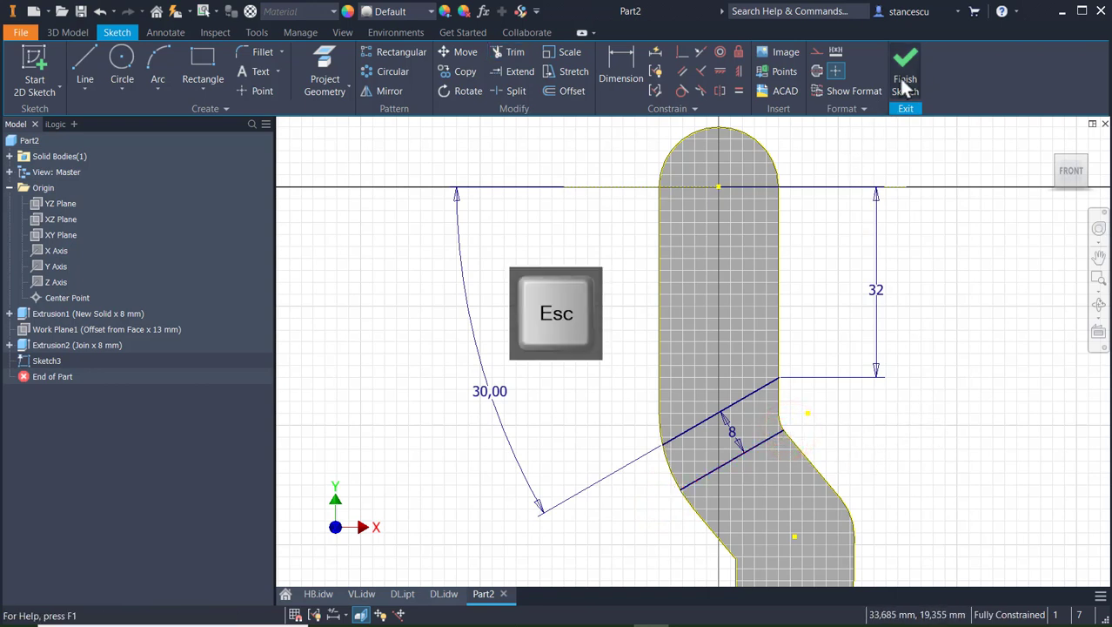
pyautogui.click(906, 82)
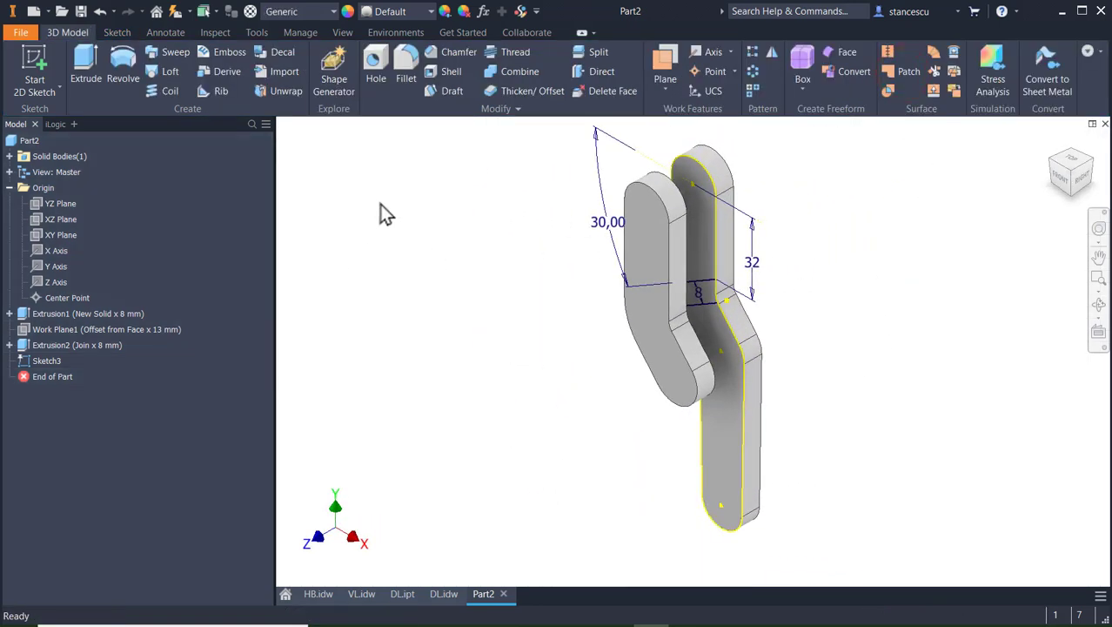
# - Extrude the angled strip between the two sloping lines To Next, joining the longer arm to the shorter one
pyautogui.click(85, 62)
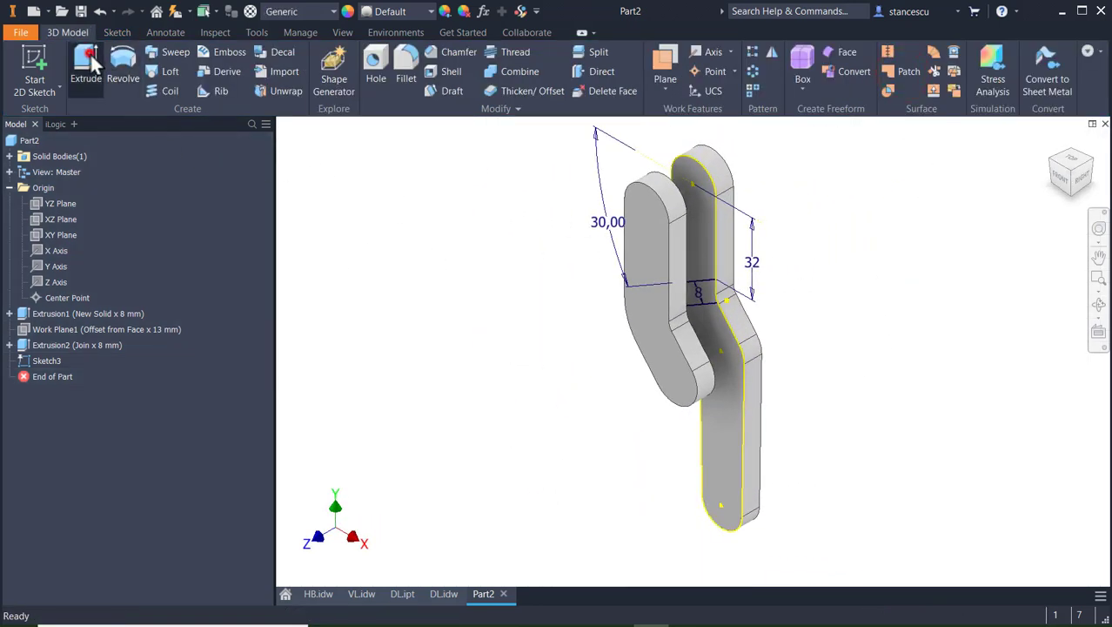
pyautogui.scroll(3, 746, 311)
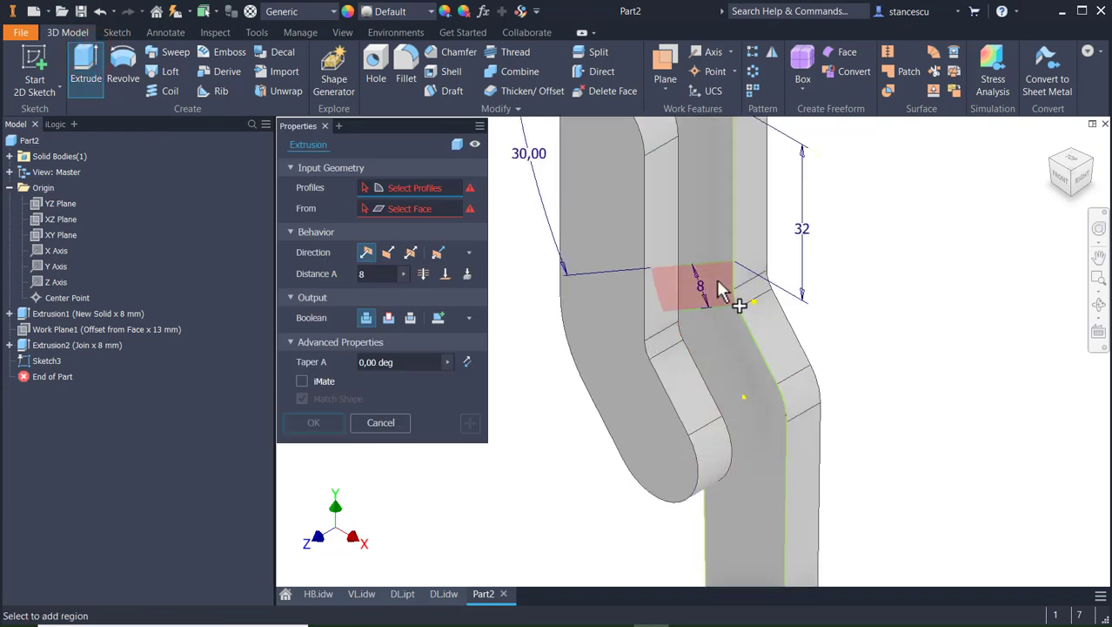
pyautogui.click(728, 298)
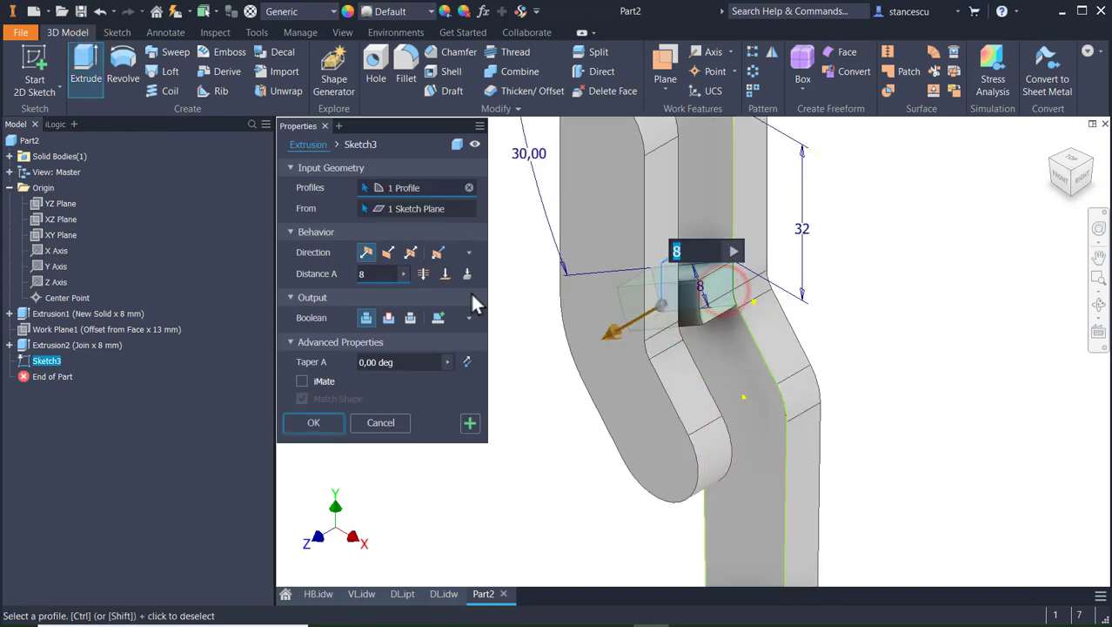
pyautogui.click(467, 275)
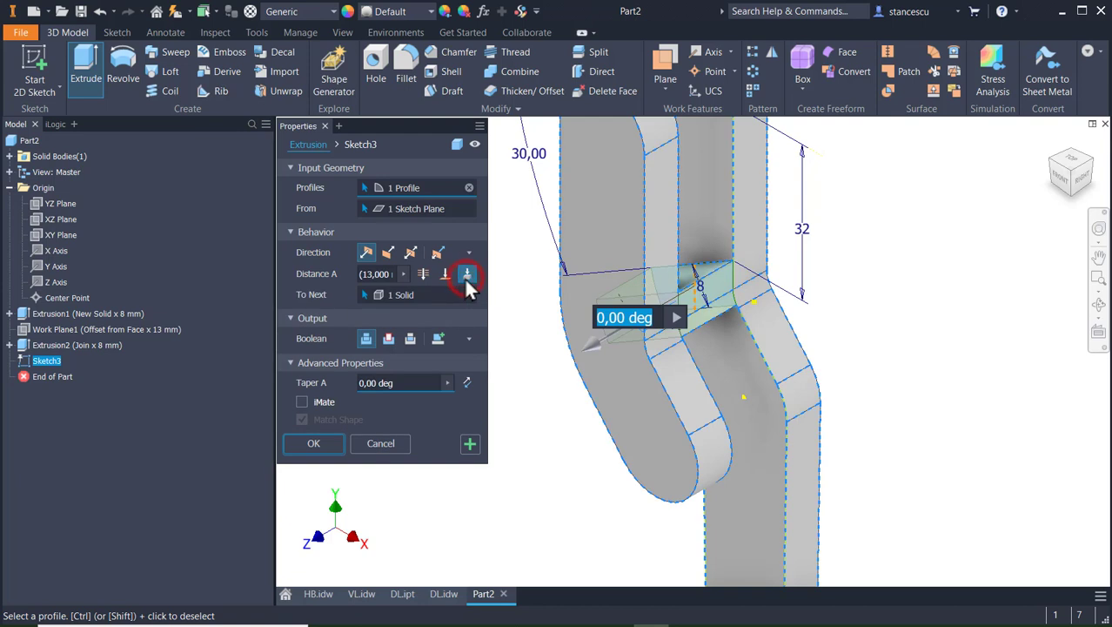
pyautogui.click(313, 445)
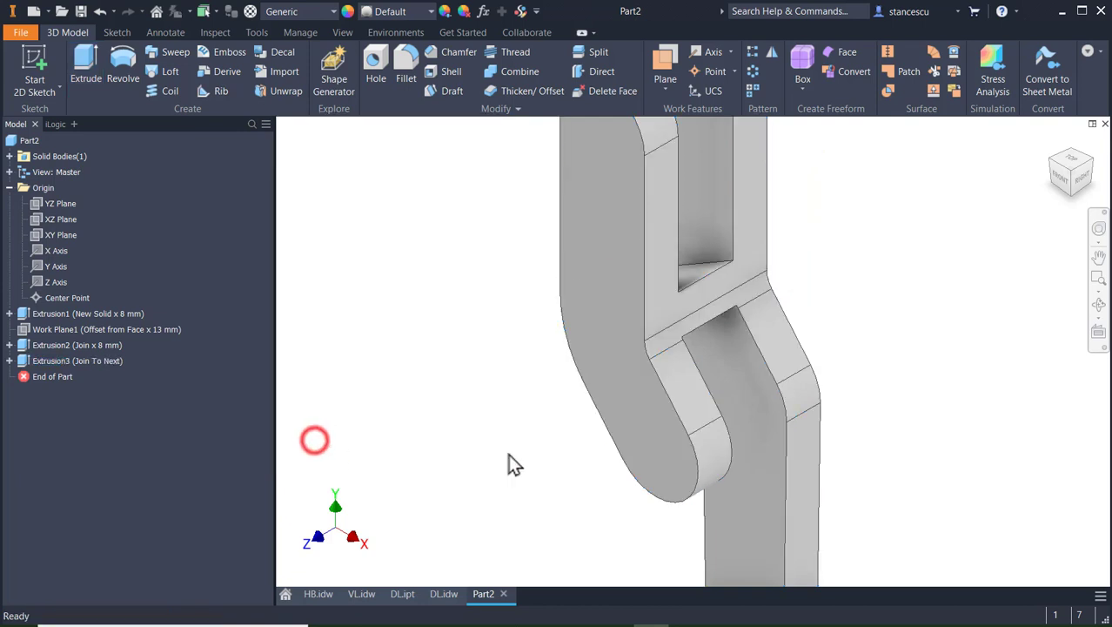
pyautogui.press('F6')
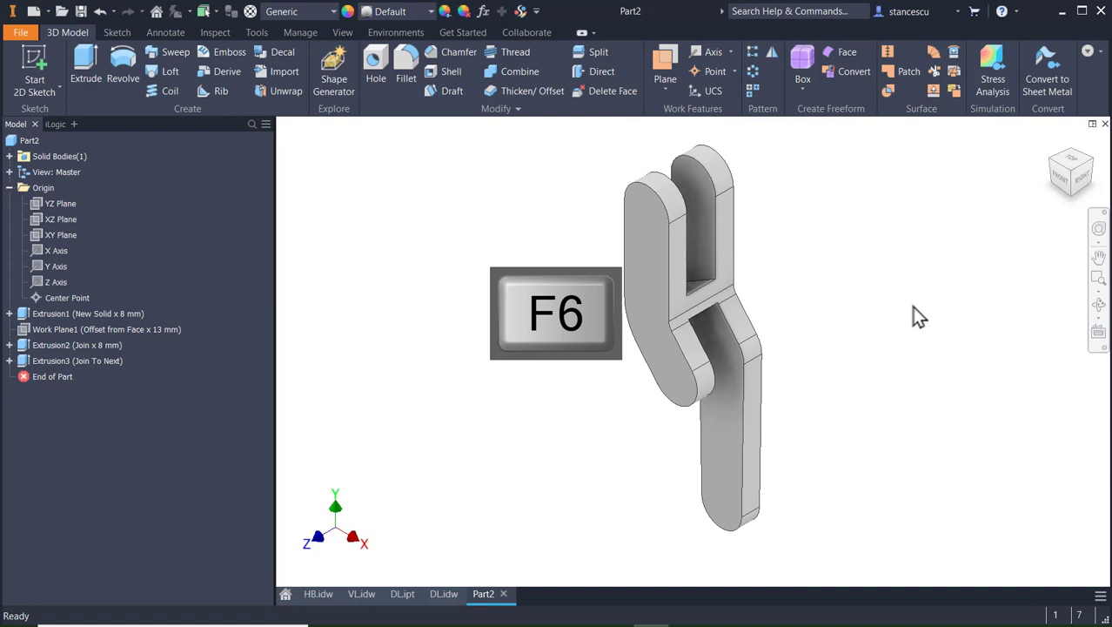
# - Check the hole sizes in DL.idw, and add an 8 mm through-all hole in Part2 concentric with the shorter arm's upper rounded end
pyautogui.click(441, 602)
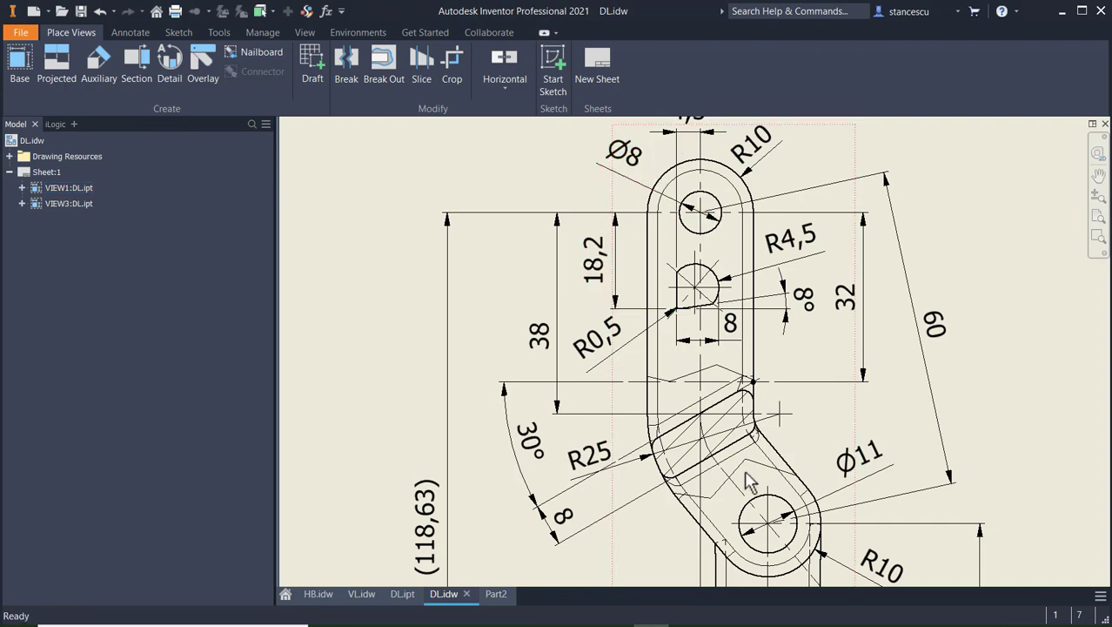
pyautogui.click(498, 593)
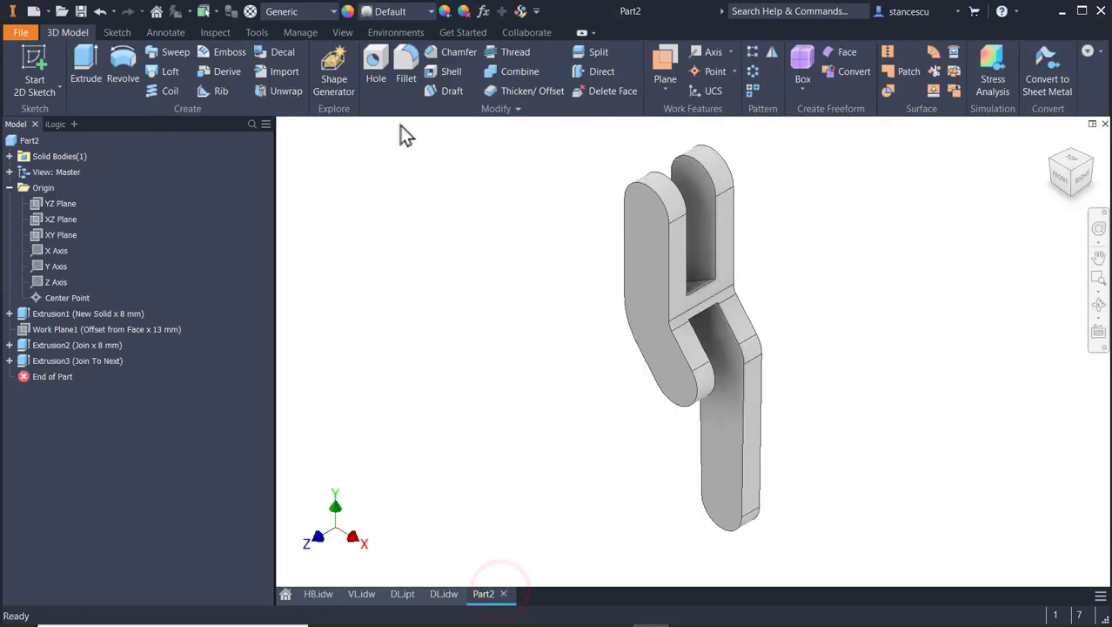
pyautogui.click(371, 57)
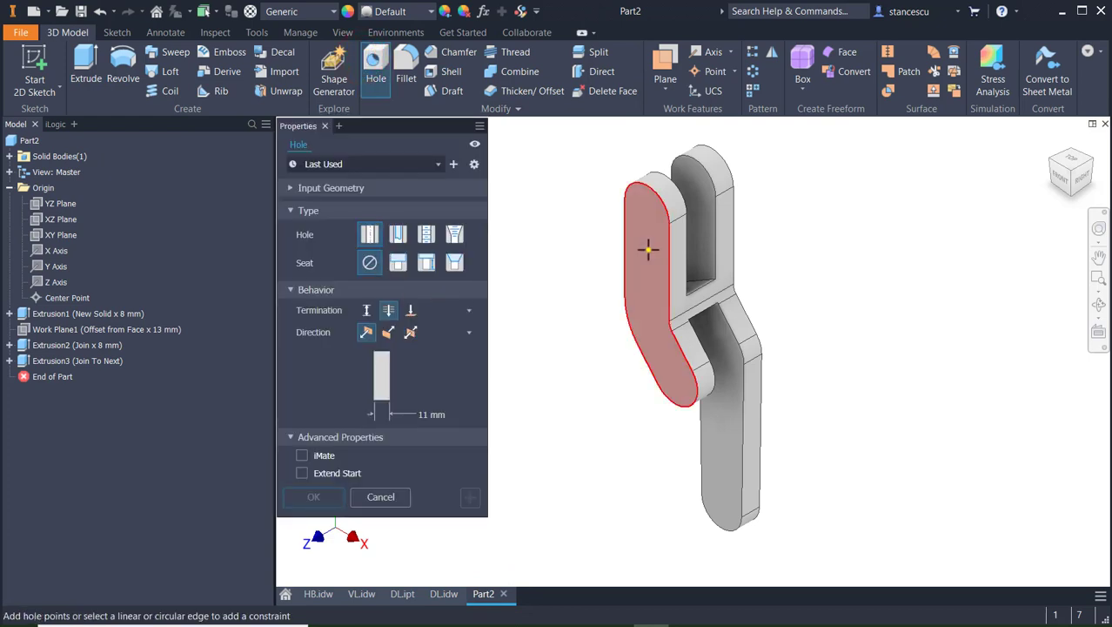
pyautogui.click(647, 243)
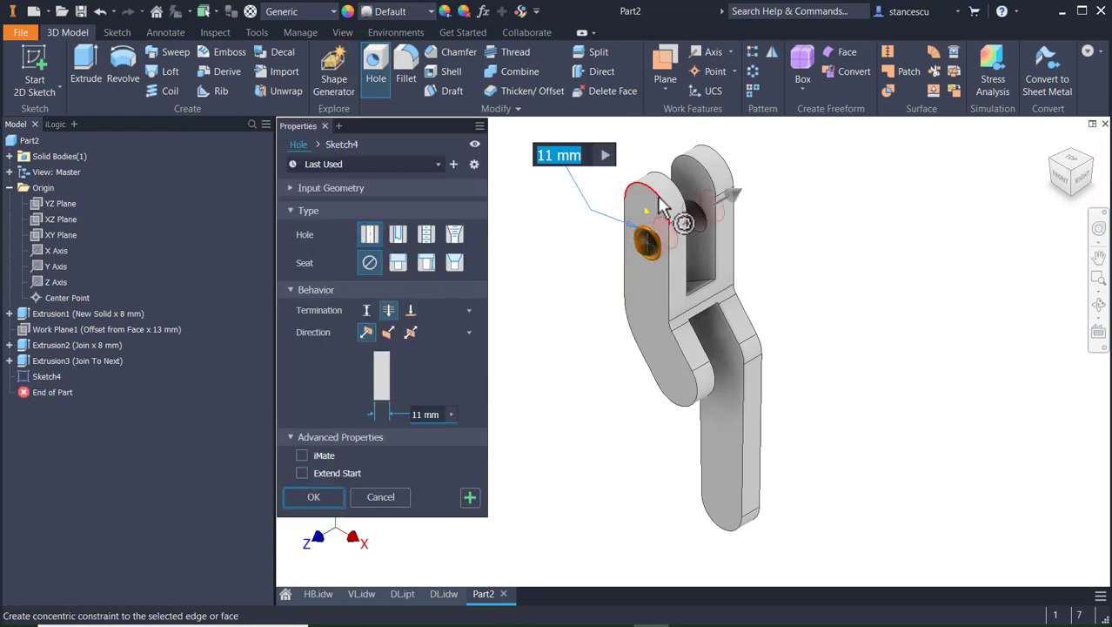
pyautogui.click(672, 219)
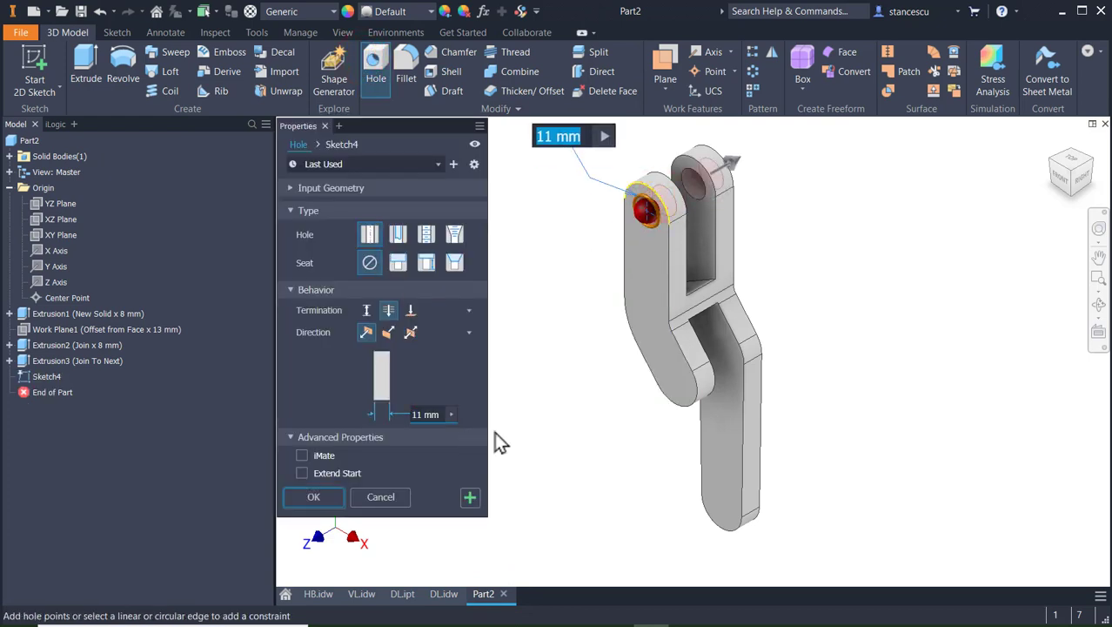
pyautogui.write('8')
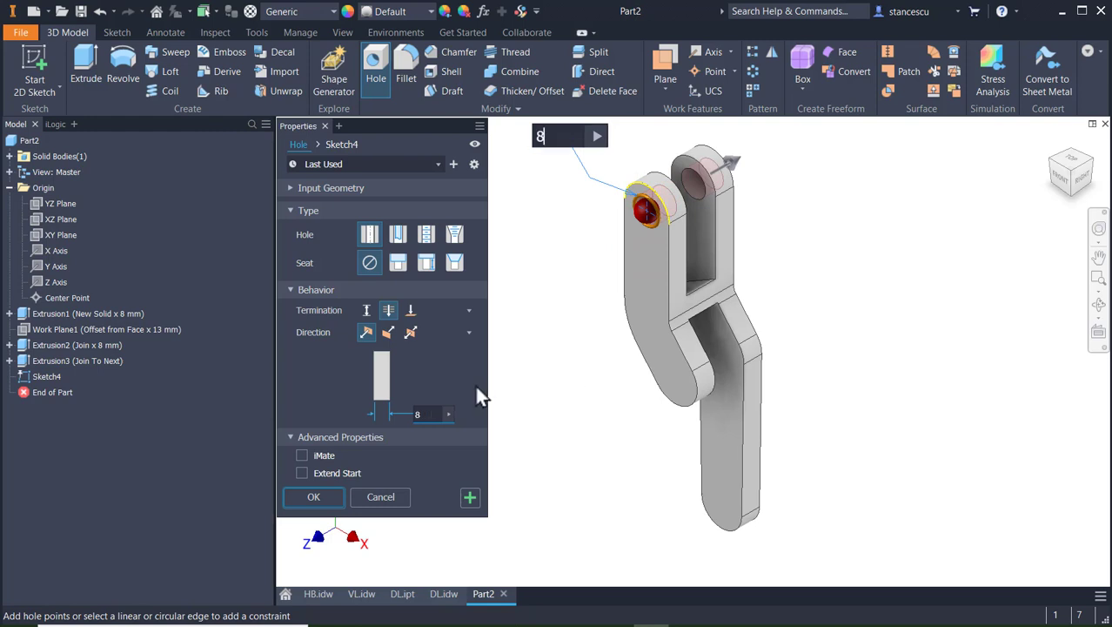
pyautogui.click(470, 498)
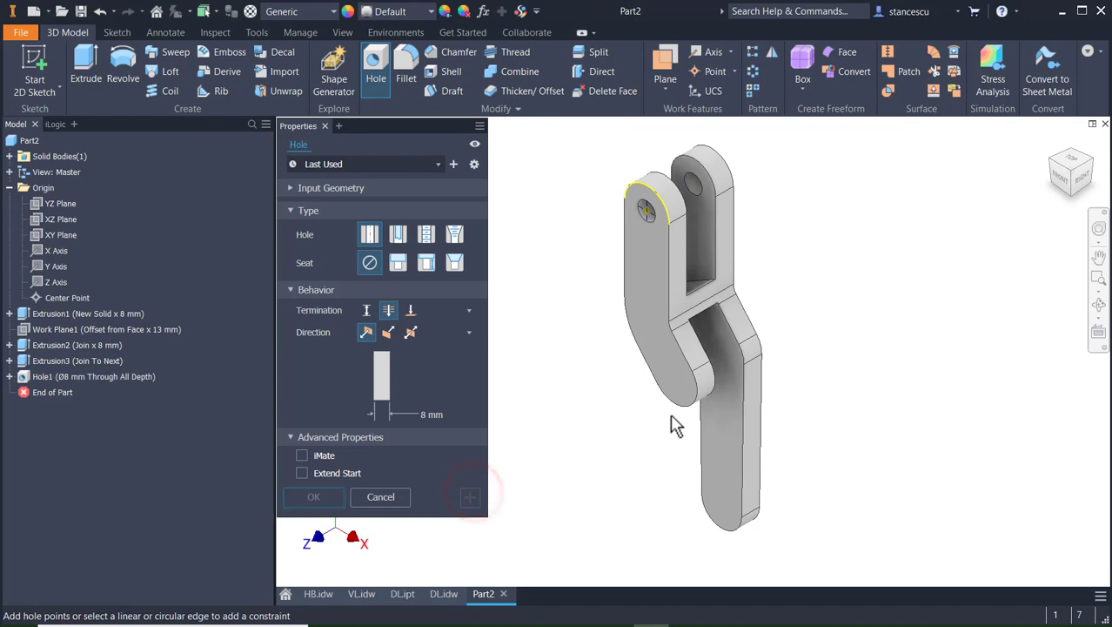
# - Add an 11 mm through-all hole concentric with the shorter arm's lower rounded end
pyautogui.click(664, 355)
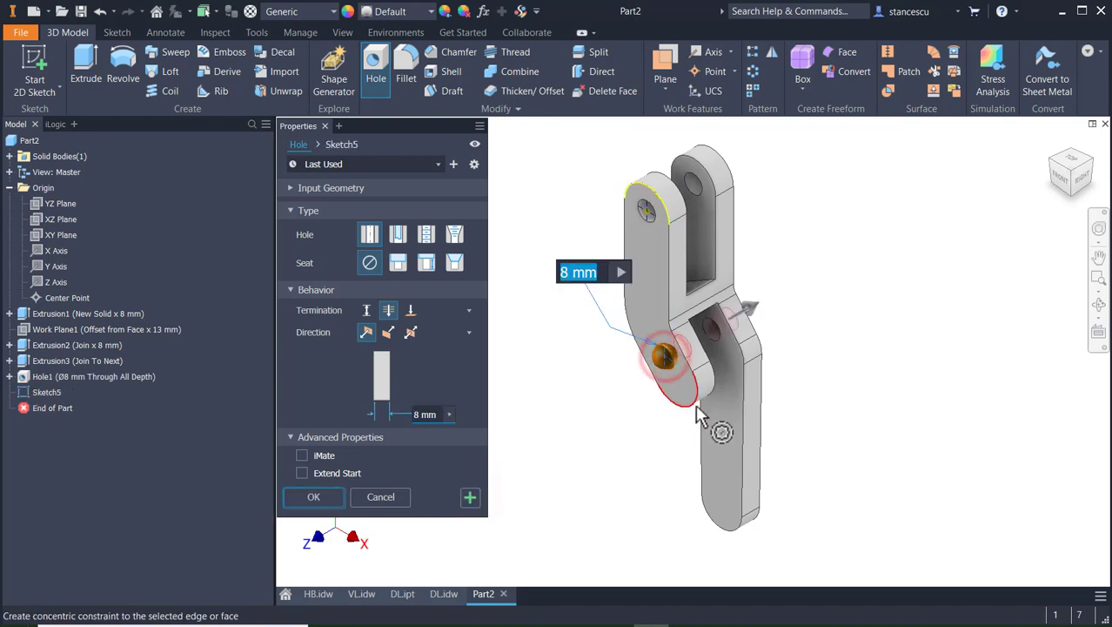
pyautogui.click(695, 406)
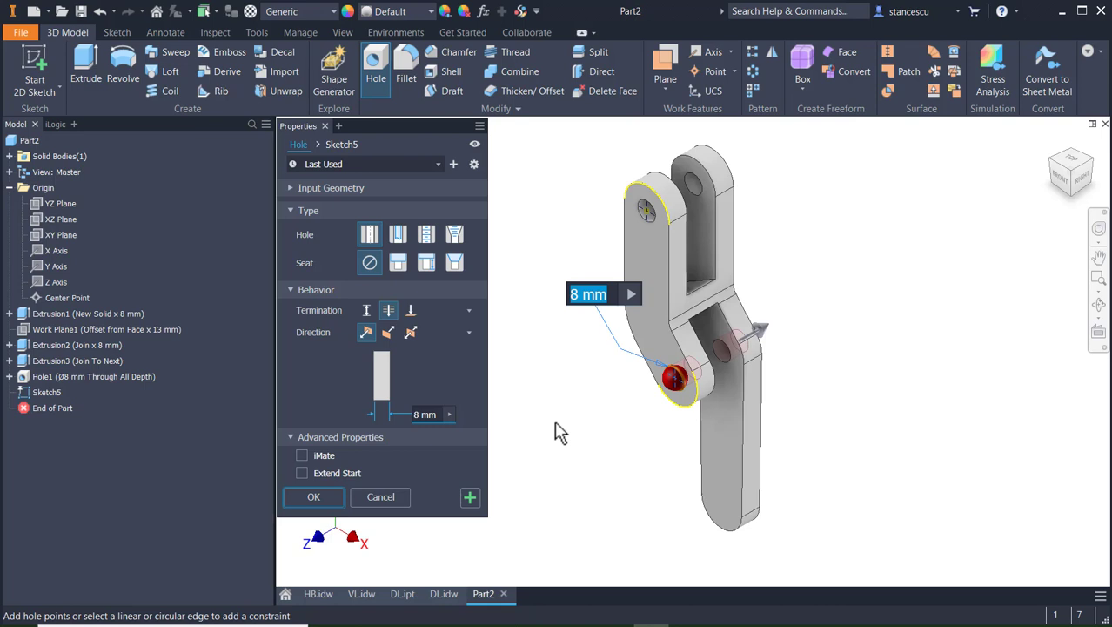
pyautogui.write('11')
pyautogui.press('Return')
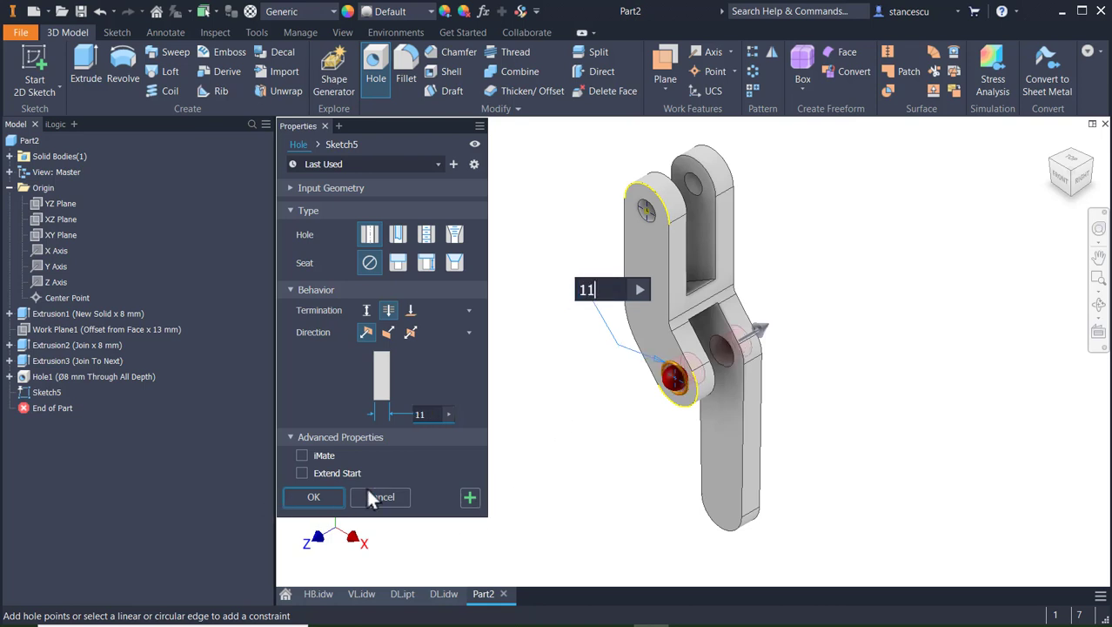
pyautogui.click(314, 497)
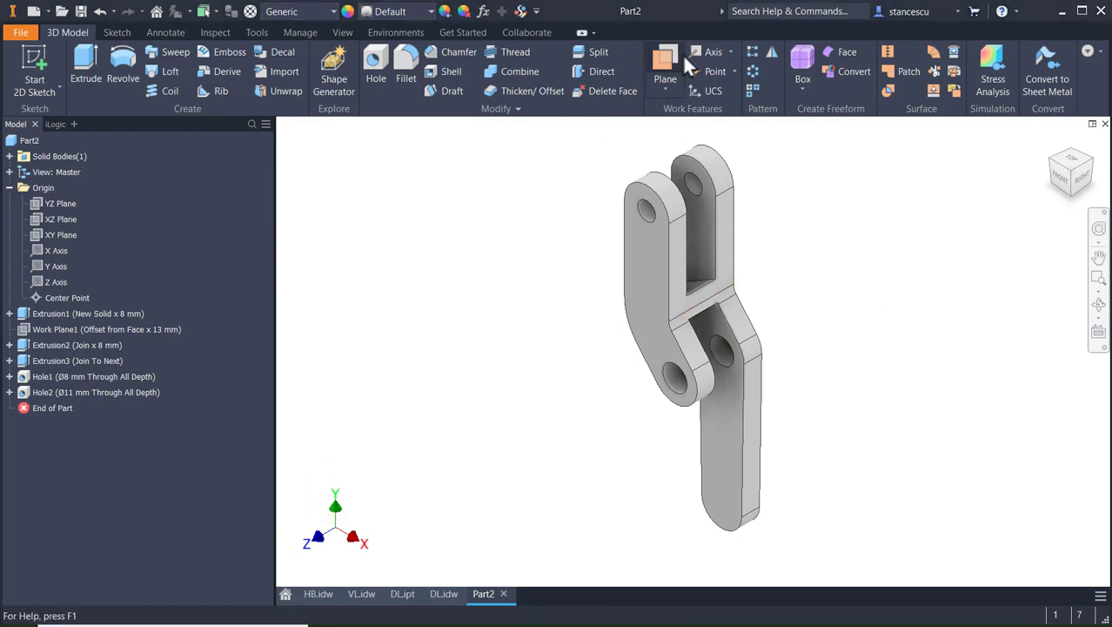
# - Create a work plane midway between the facing inner faces of the two arms, and restore the home view
pyautogui.click(665, 88)
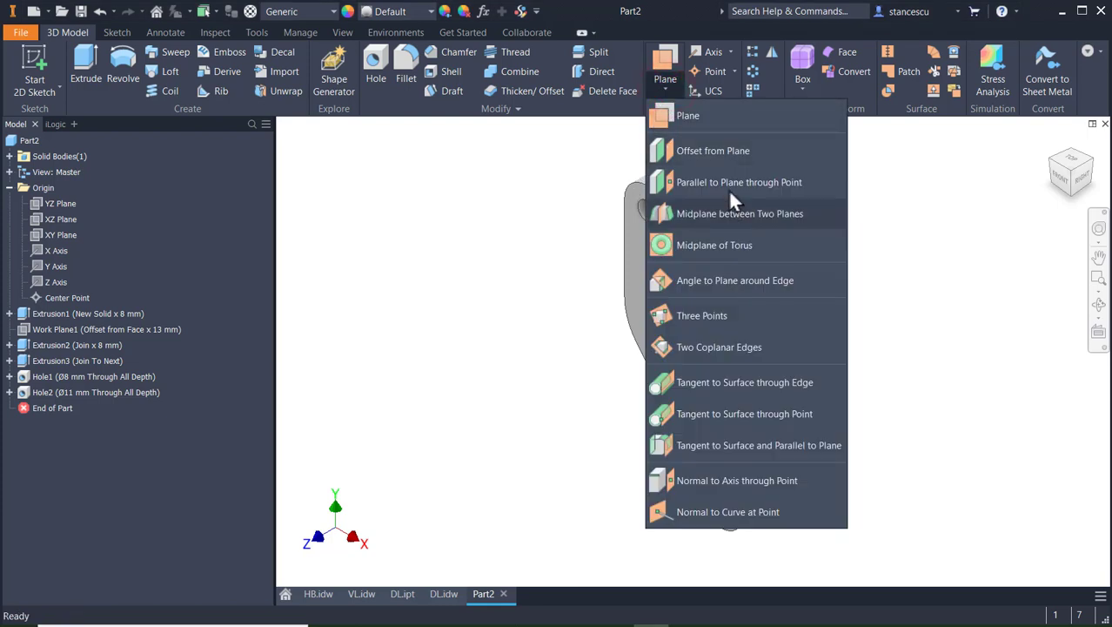
pyautogui.click(718, 216)
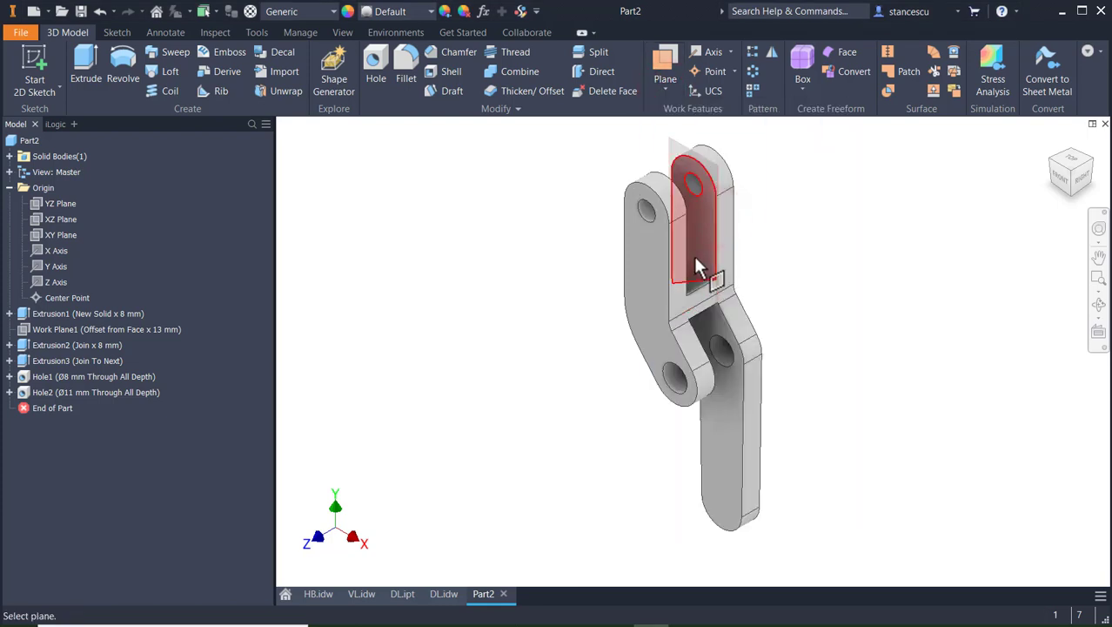
pyautogui.click(702, 254)
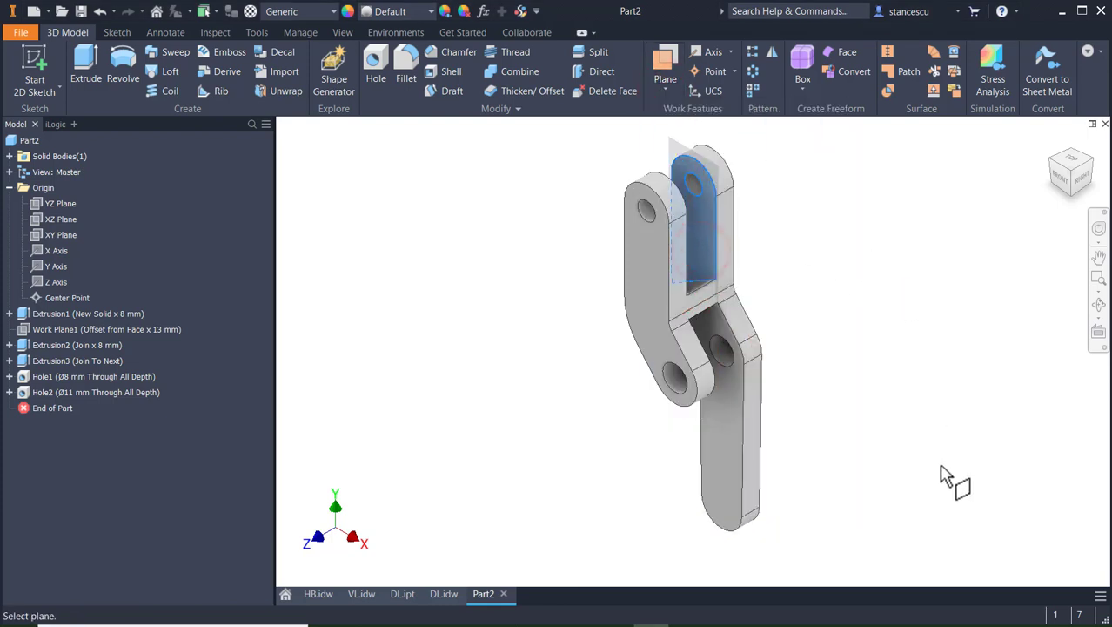
pyautogui.keyDown('shift'); pyautogui.moveTo(952, 479); pyautogui.dragTo(852, 462, button='middle'); pyautogui.keyUp('shift')
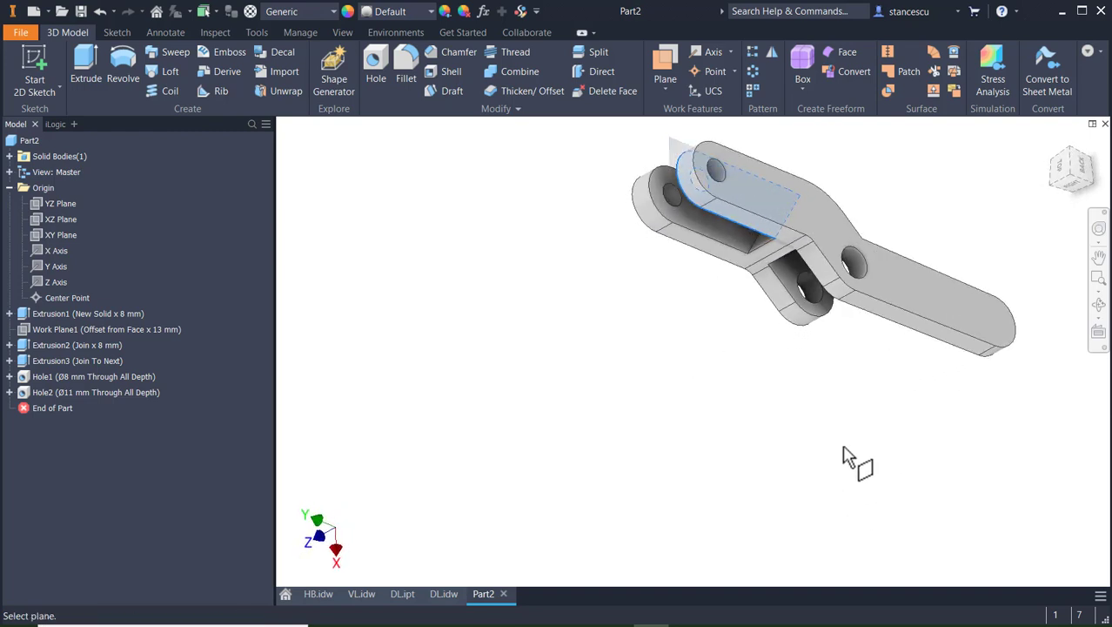
pyautogui.click(710, 229)
pyautogui.keyDown('shift'); pyautogui.moveTo(603, 350); pyautogui.dragTo(766, 309, button='middle'); pyautogui.keyUp('shift')
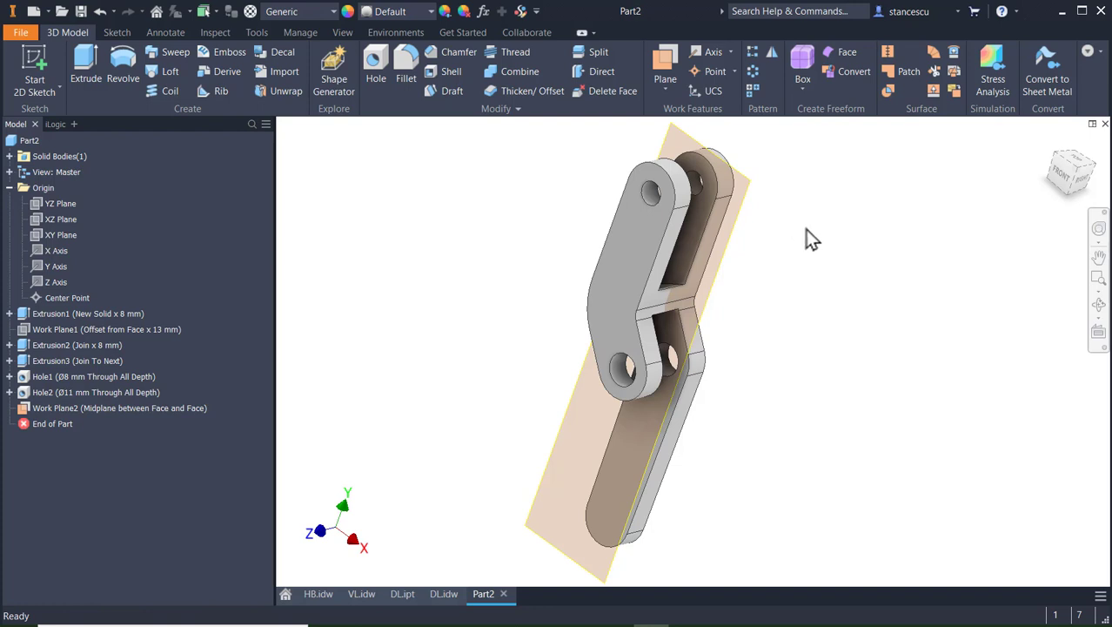
pyautogui.press('F6')
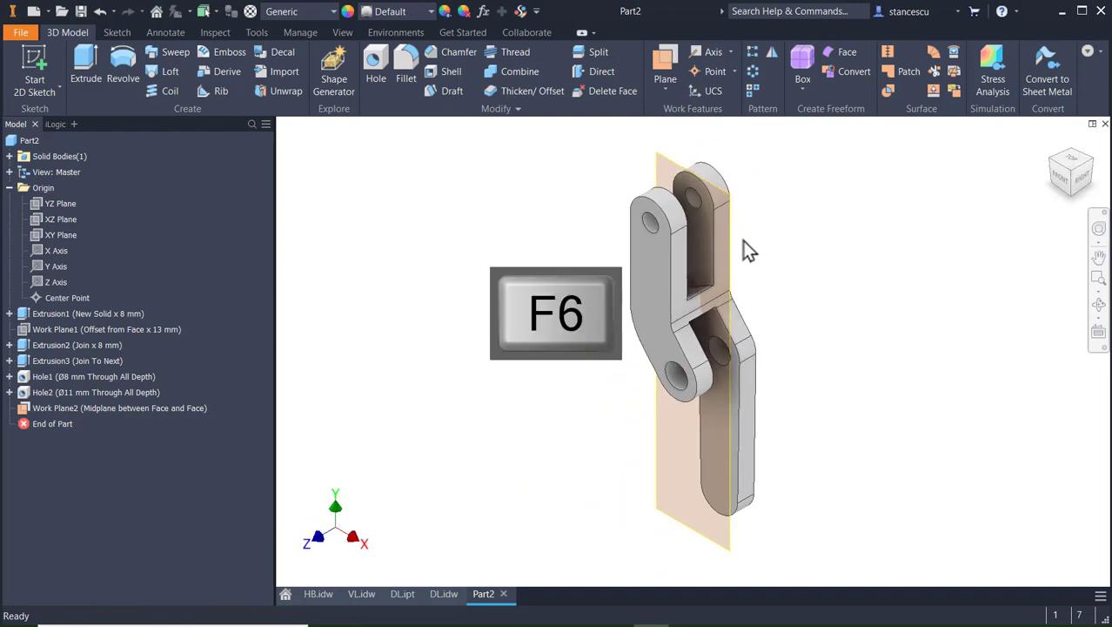
# - Sketch on the midplane with sliced graphics, projecting the outline and hole of the upper arm face above the angled web, and finish the sketch
pyautogui.click(729, 230)
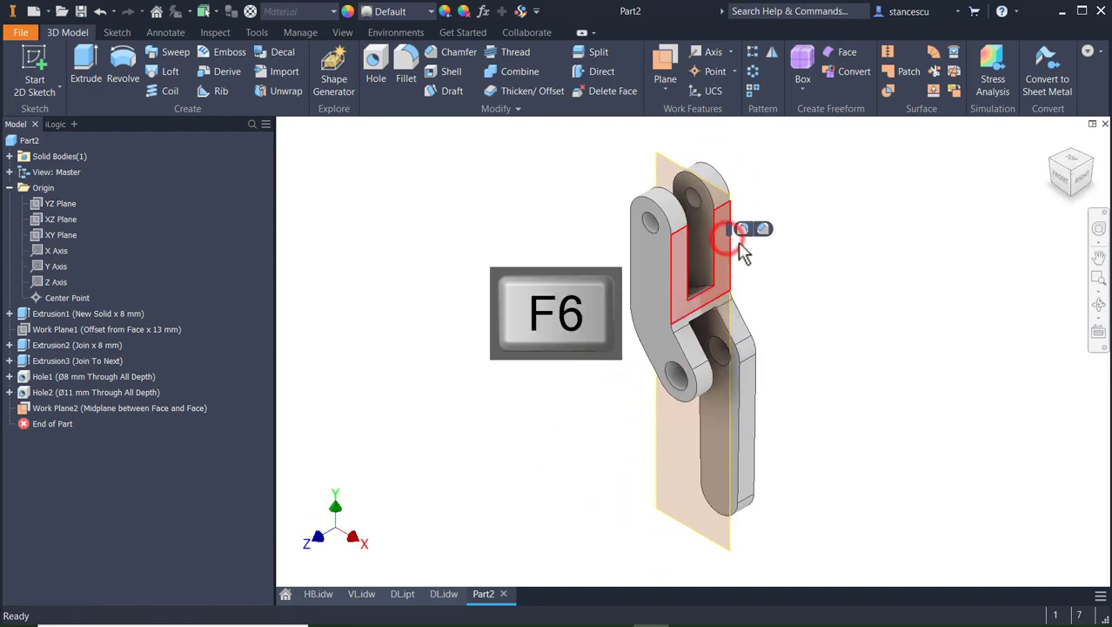
pyautogui.click(845, 299)
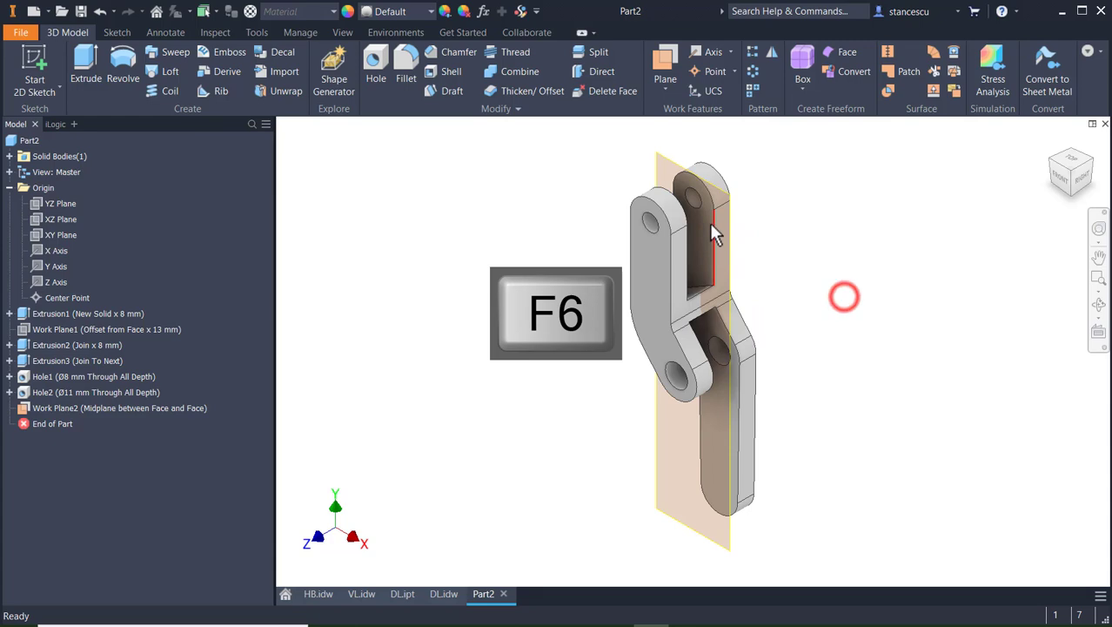
pyautogui.click(660, 162)
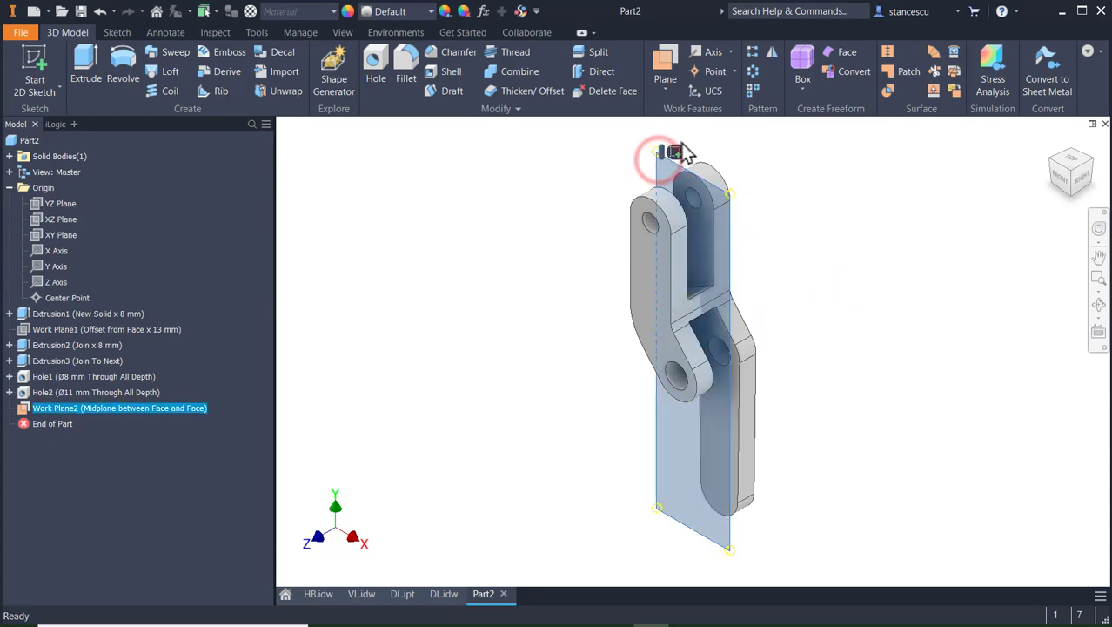
pyautogui.click(677, 148)
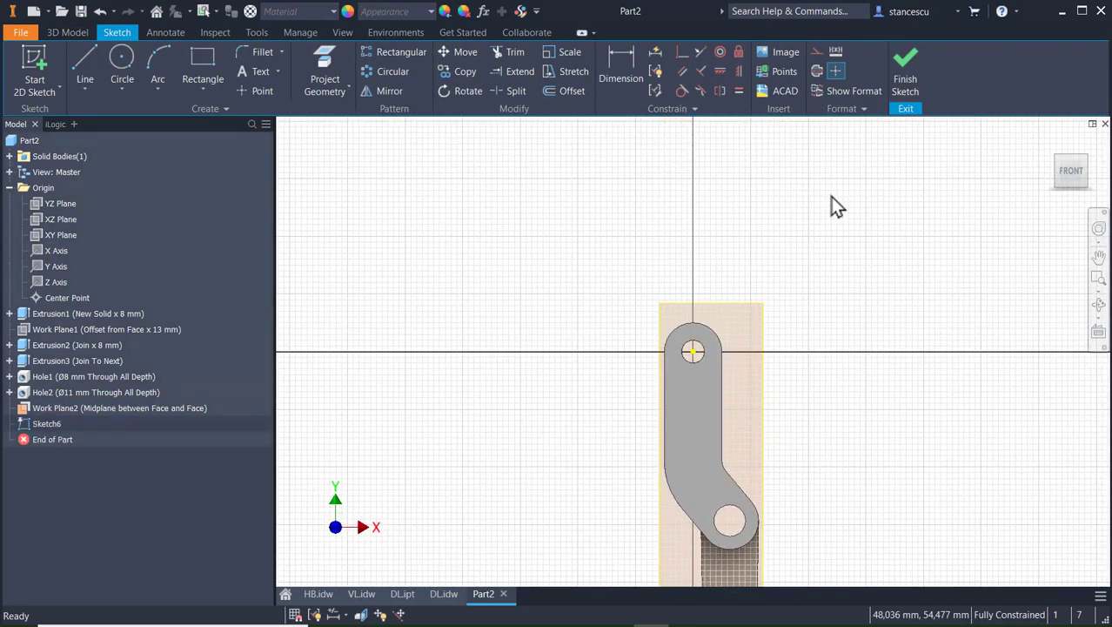
pyautogui.press('F7')
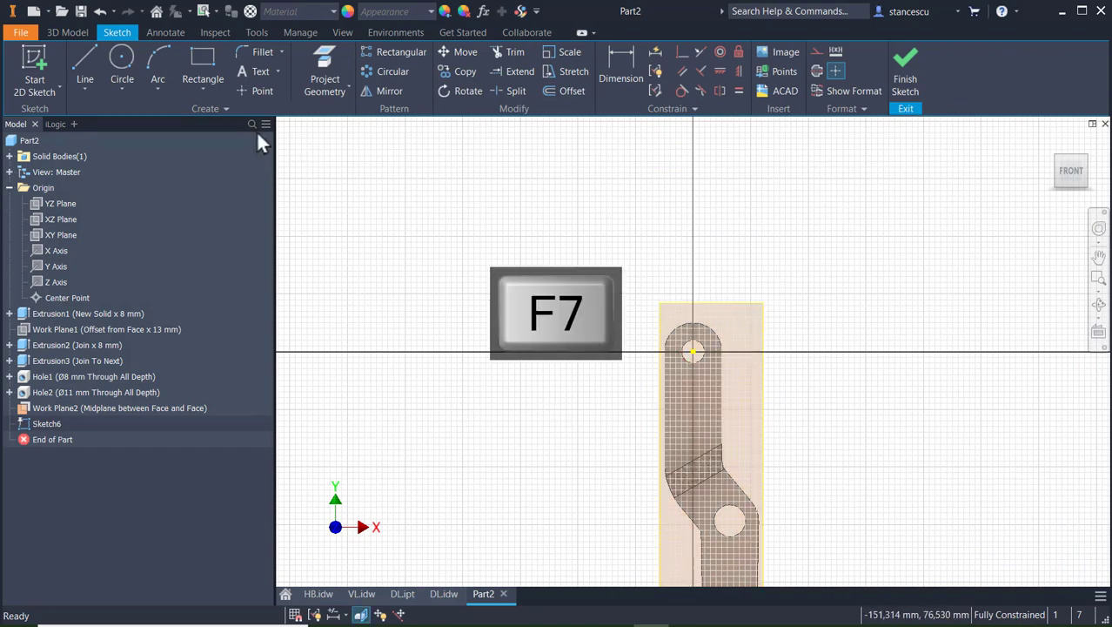
pyautogui.click(331, 56)
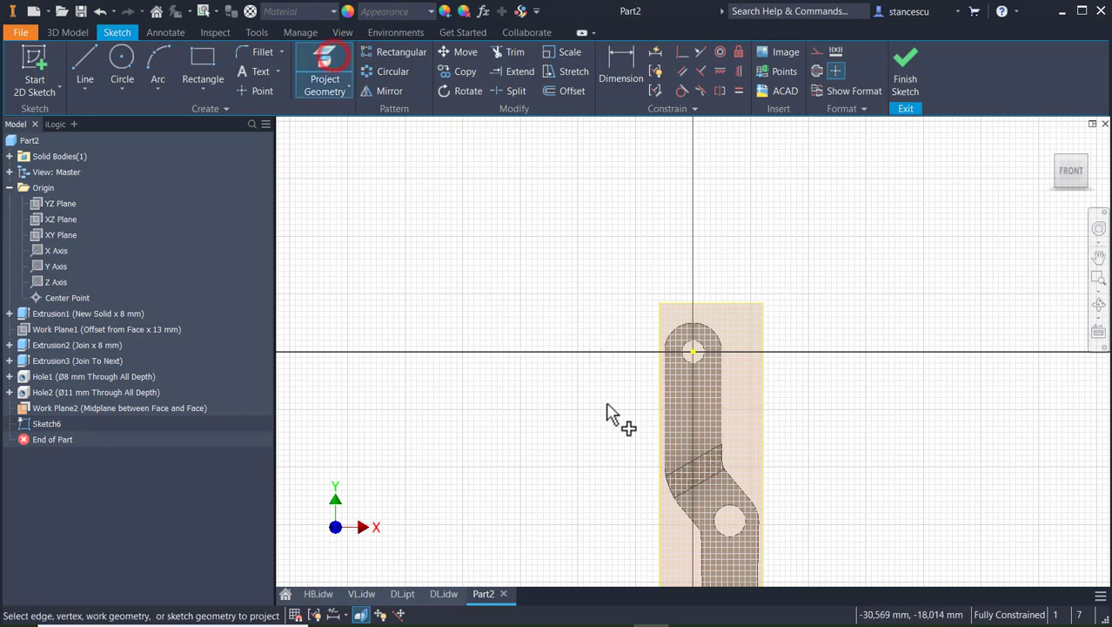
pyautogui.click(672, 416)
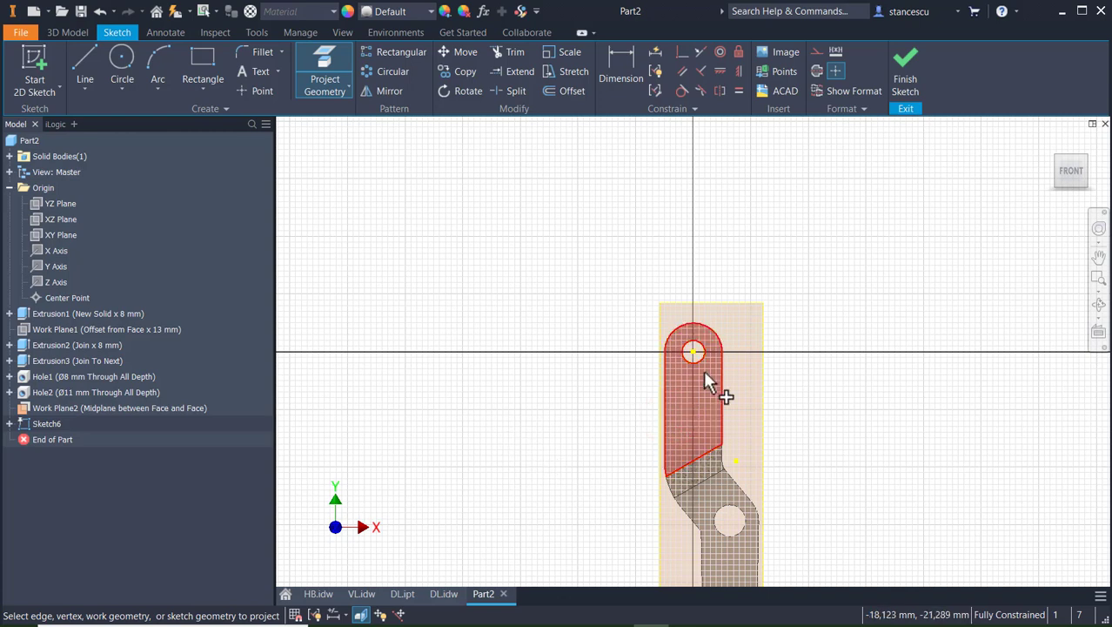
pyautogui.click(905, 68)
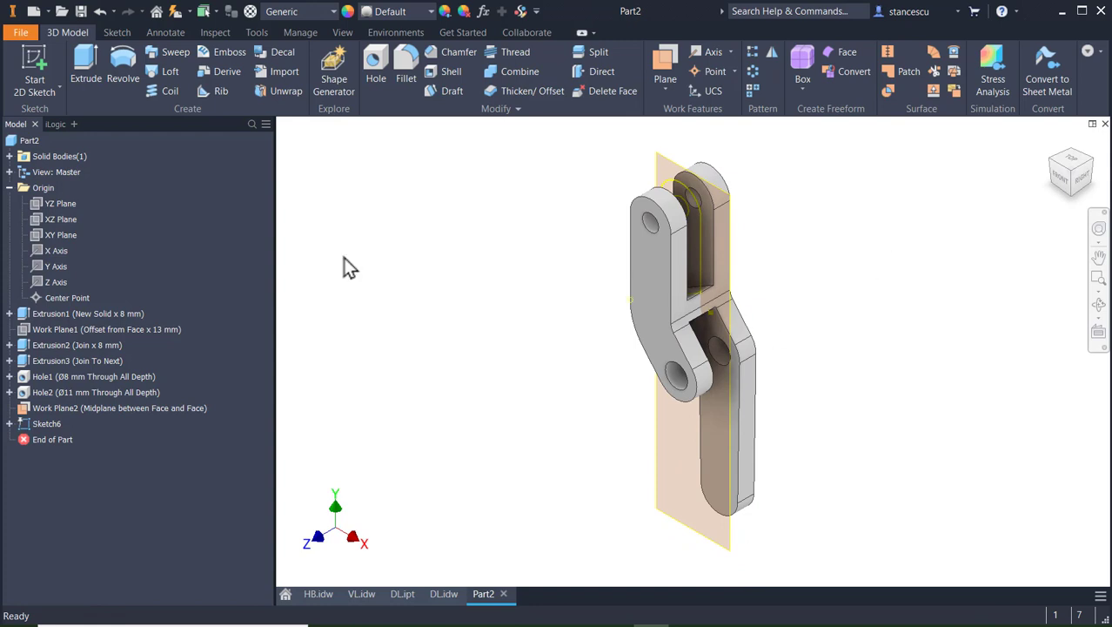
# - Cut the projected arm profile, including its hole area, symmetrically by 19 mm as dimensioned in DL.idw, and hide the midplane
pyautogui.click(89, 56)
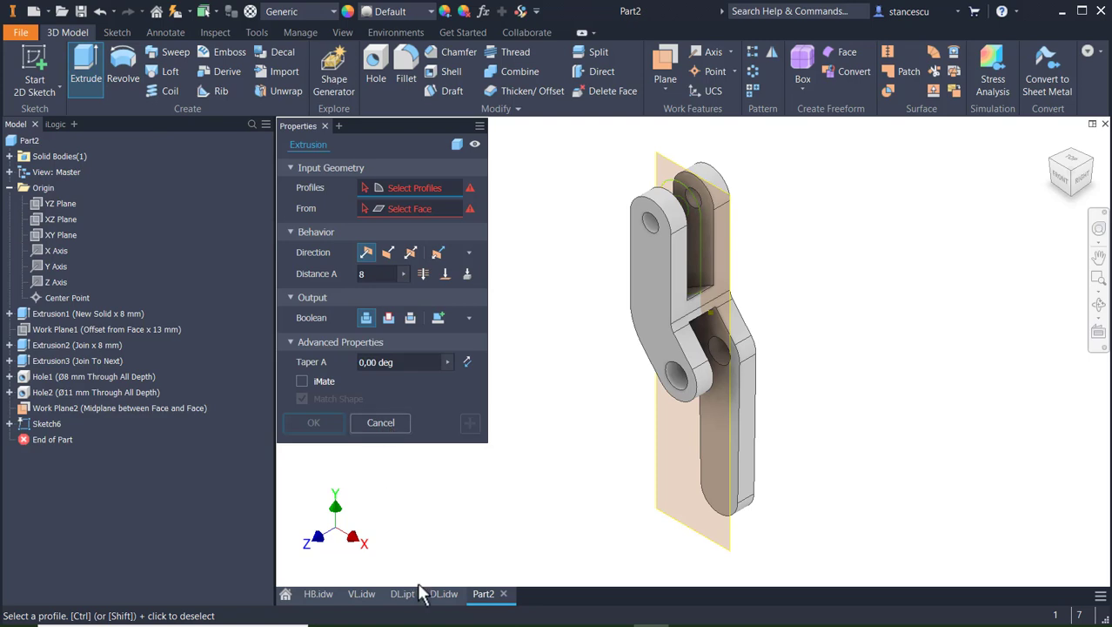
pyautogui.click(444, 595)
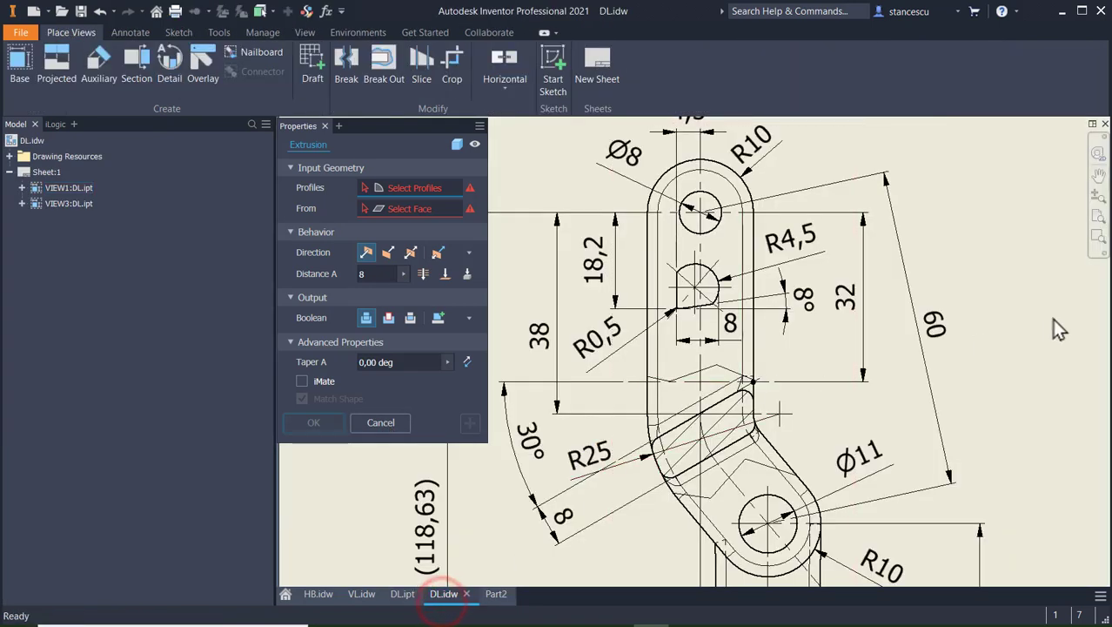
pyautogui.moveTo(897, 386); pyautogui.dragTo(440, 396, button='middle')
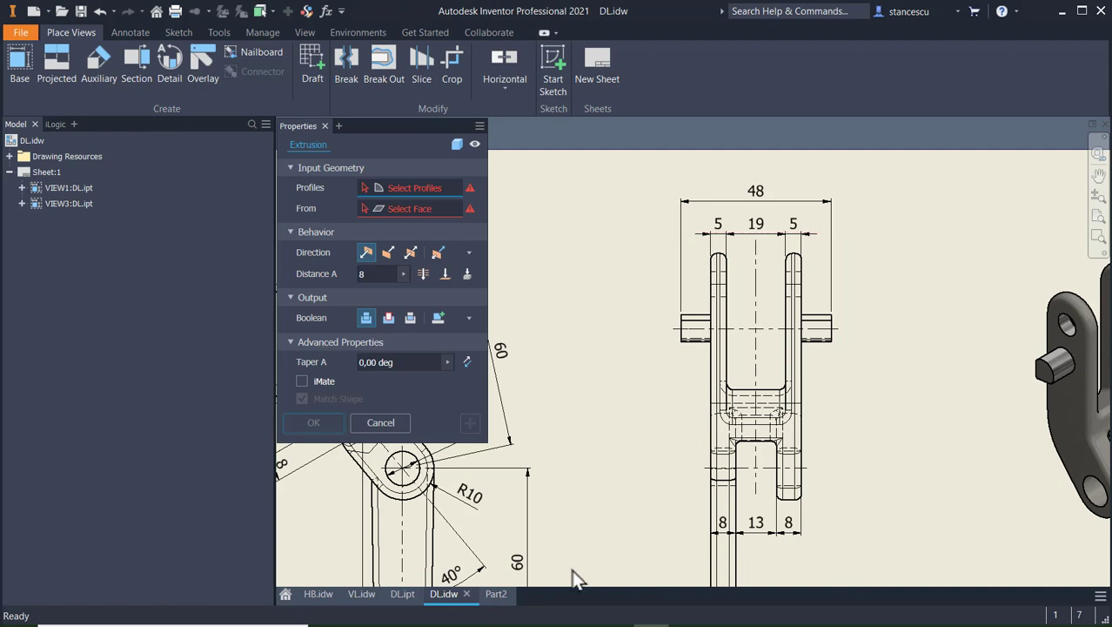
pyautogui.click(496, 596)
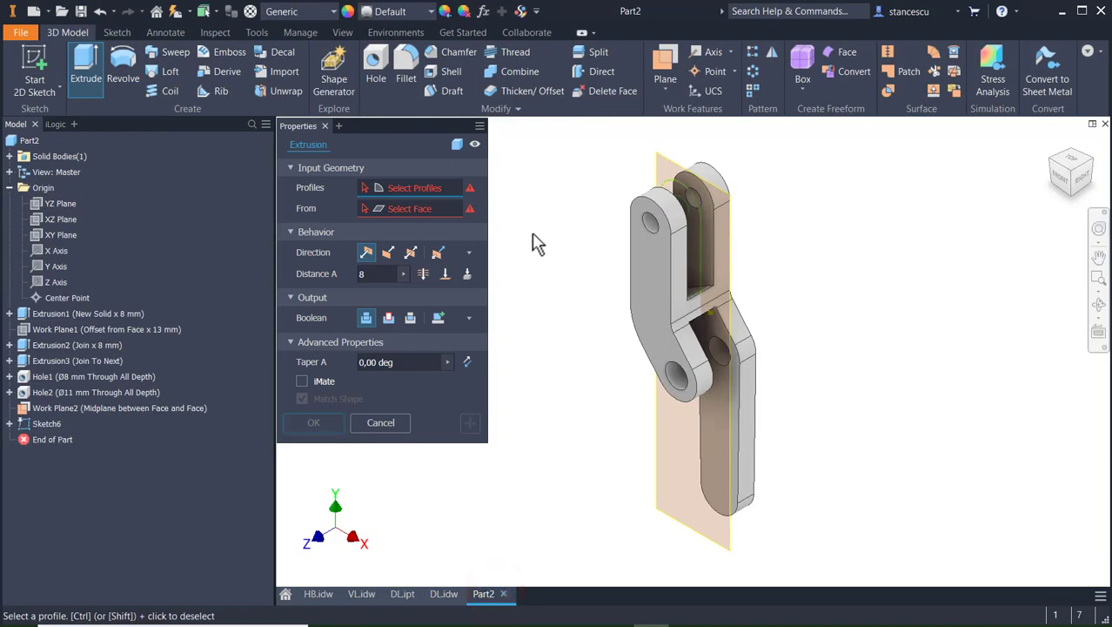
pyautogui.click(697, 234)
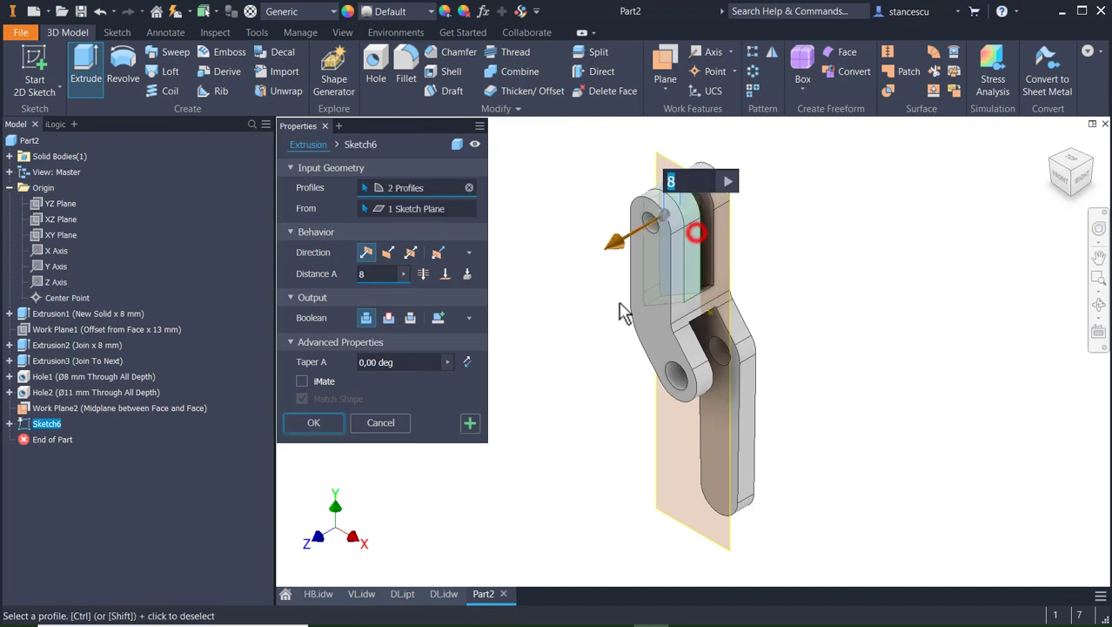
pyautogui.click(410, 253)
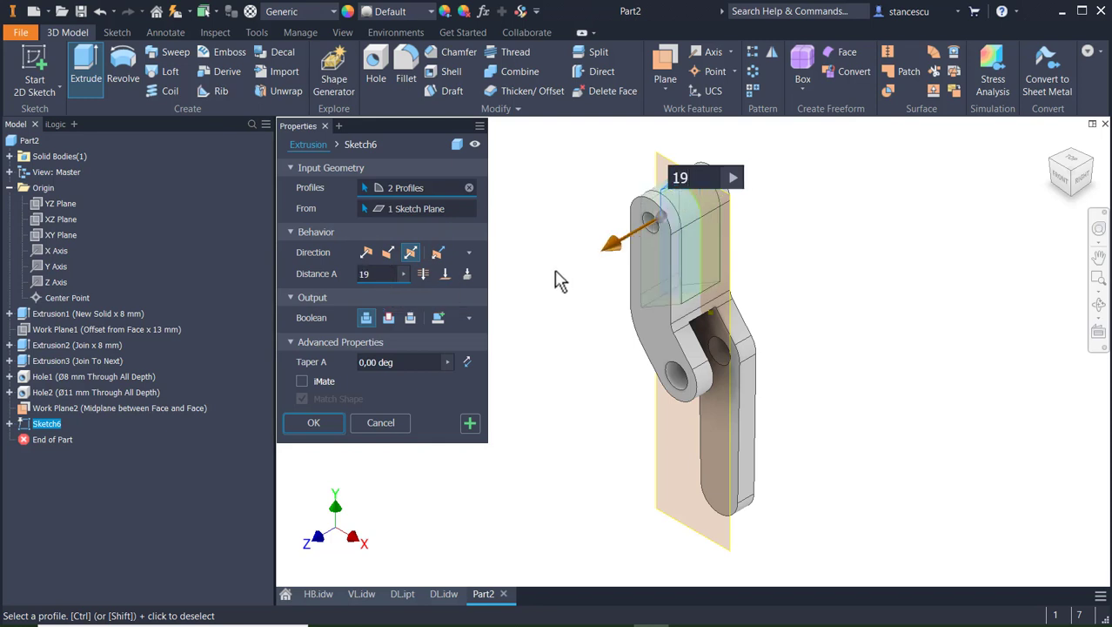
pyautogui.click(389, 318)
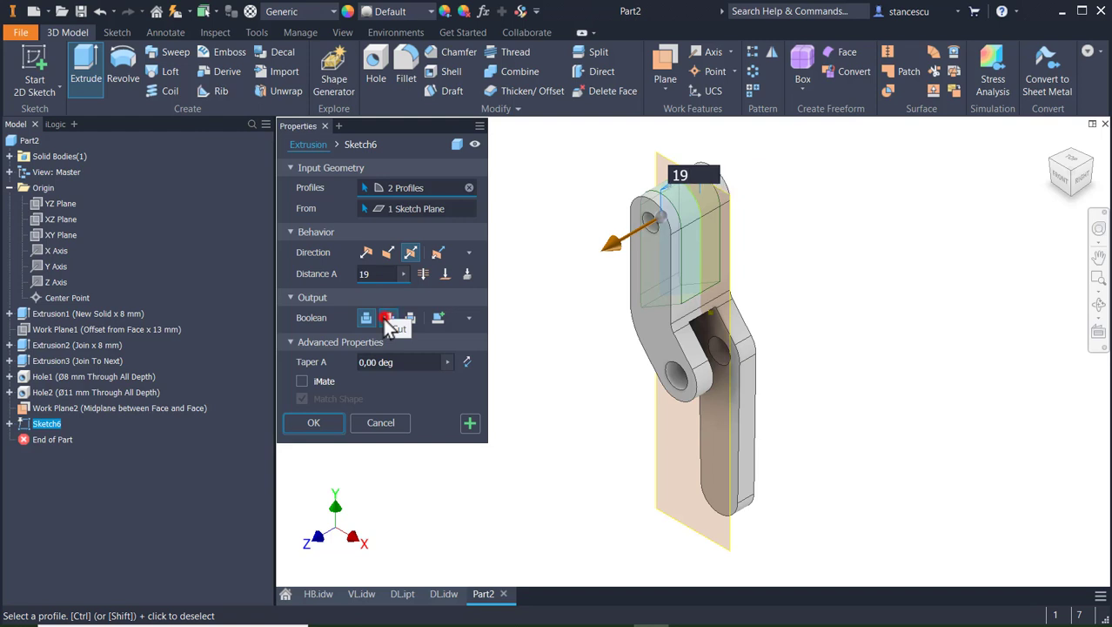
pyautogui.click(315, 423)
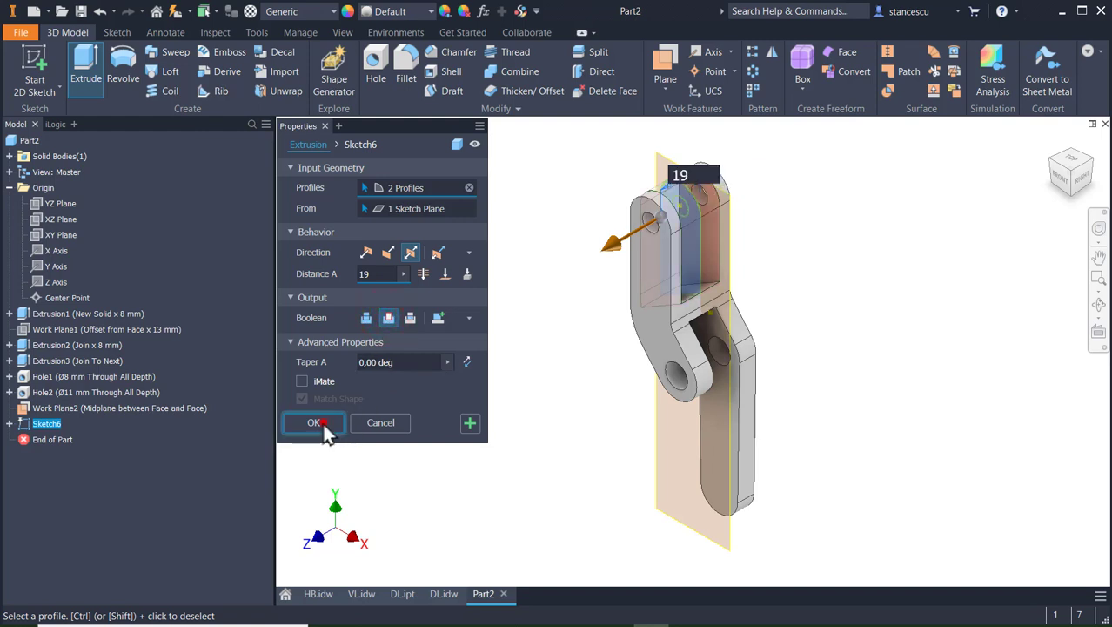
pyautogui.rightClick(729, 541)
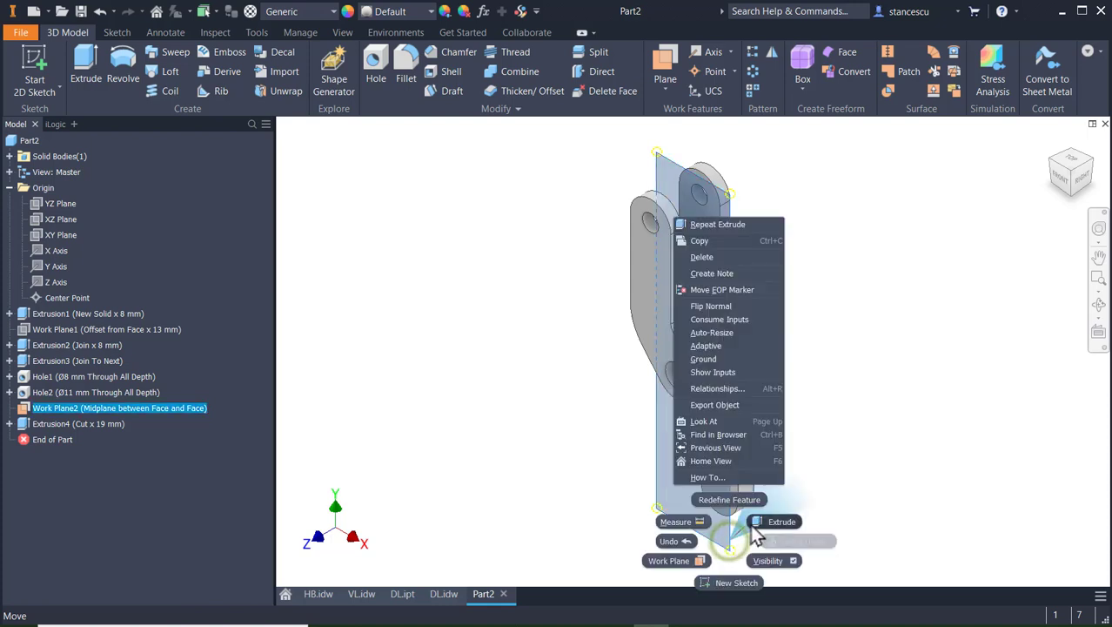
pyautogui.click(758, 558)
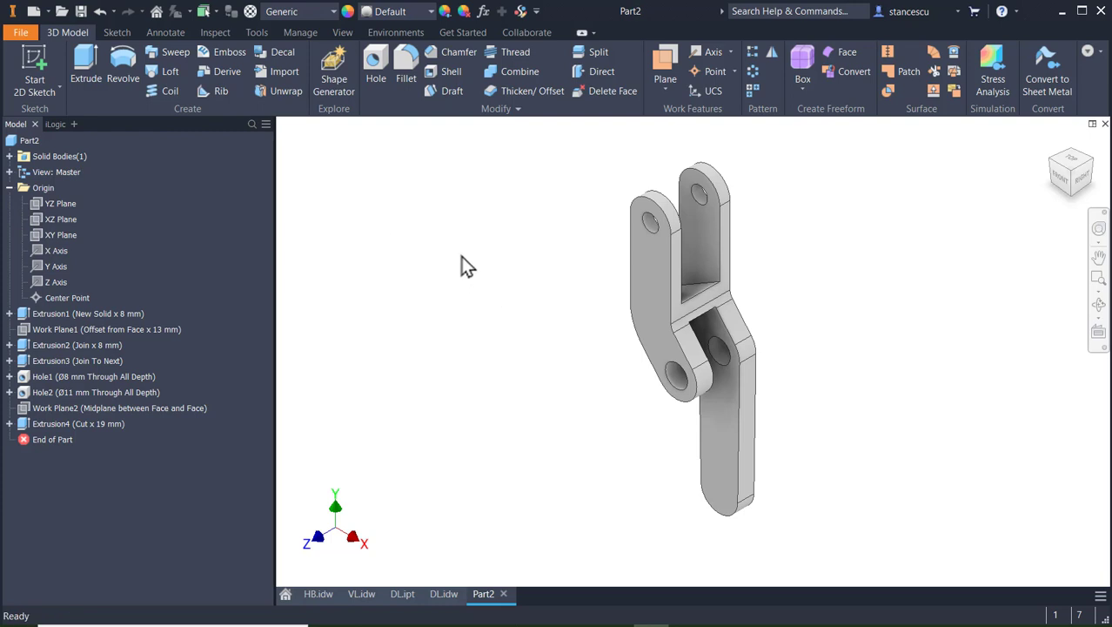
# - Measure the wall thickness of the longer arm's upper fork leg between its inner face and outer edge
pyautogui.press('m')
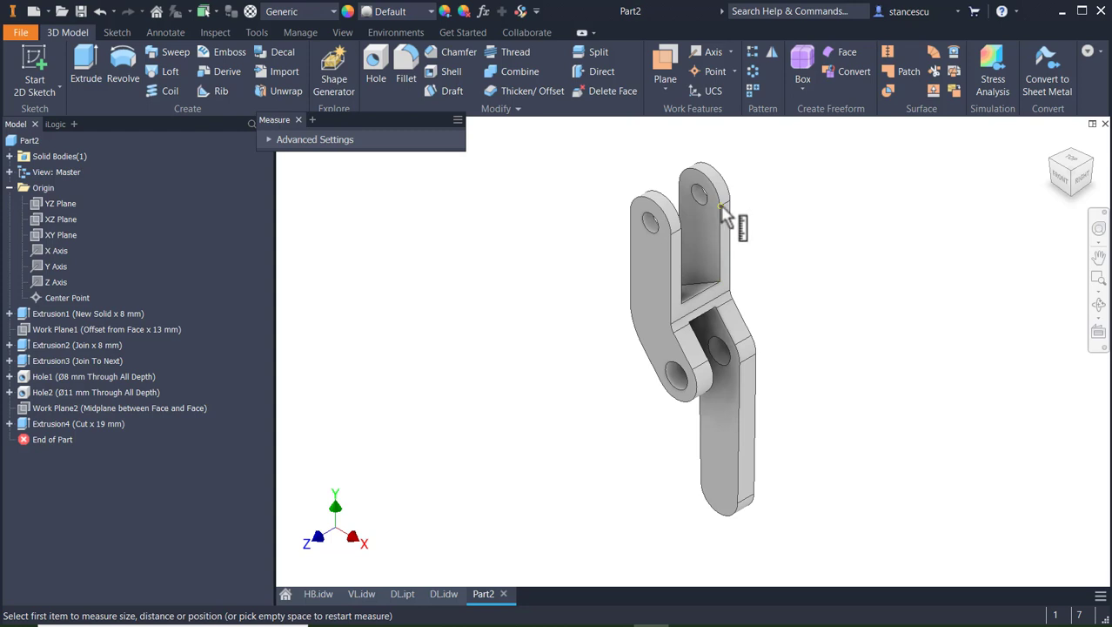
pyautogui.scroll(5, 729, 211)
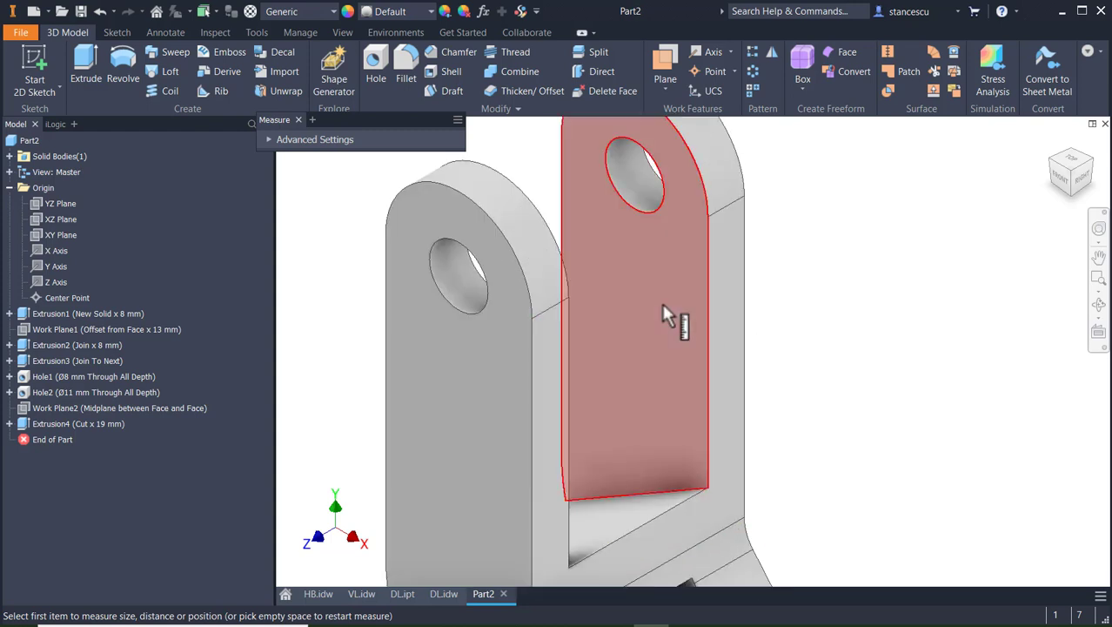
pyautogui.click(661, 302)
pyautogui.click(757, 331)
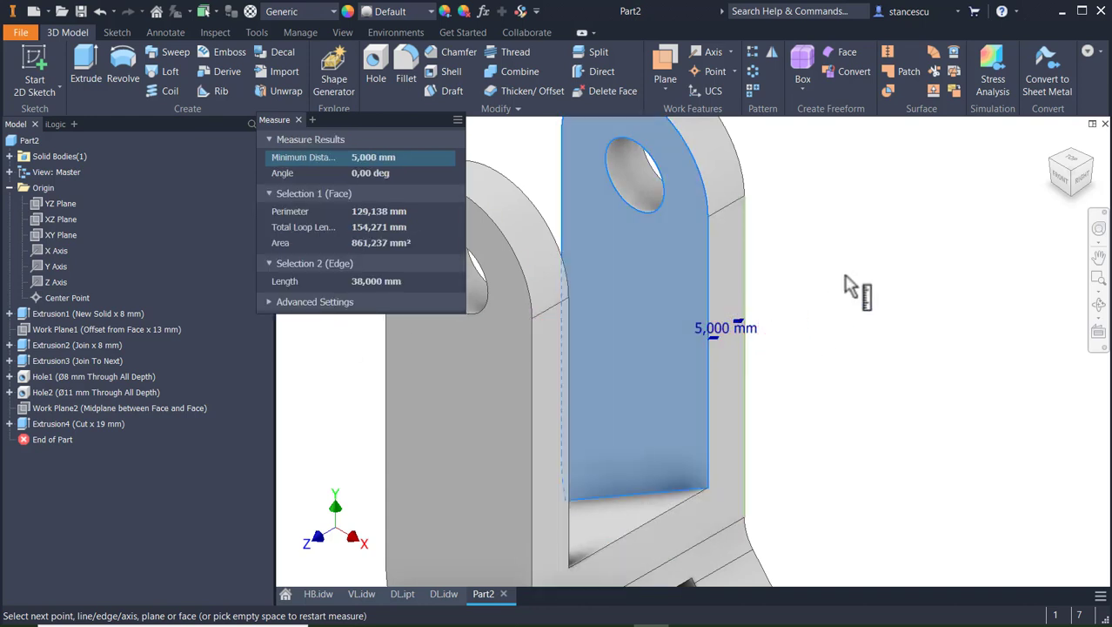
pyautogui.press('Escape')
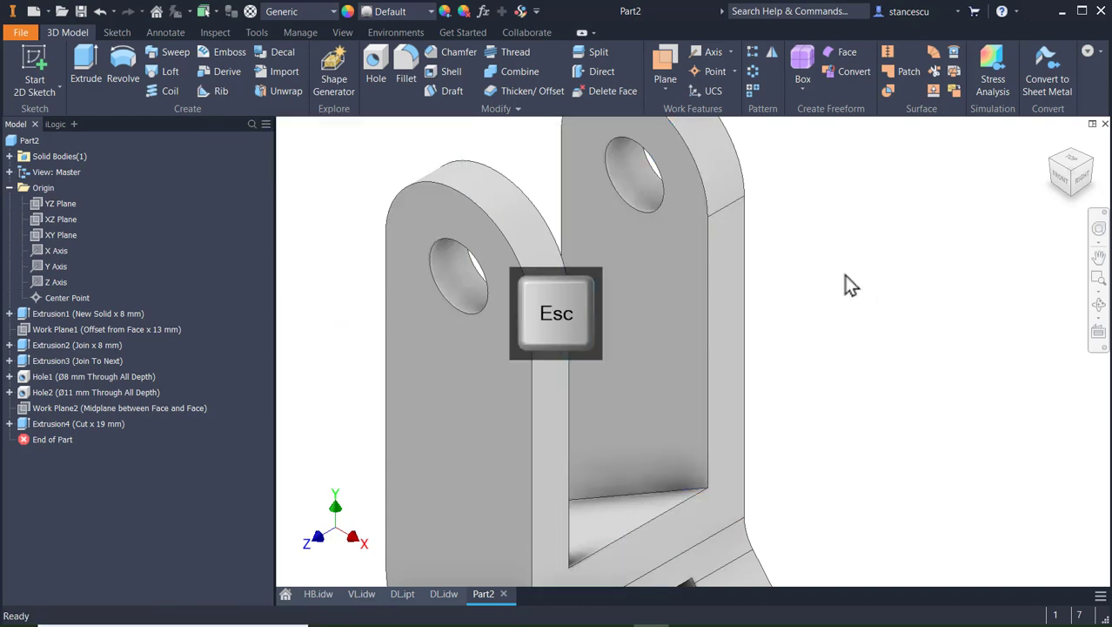
pyautogui.press('F6')
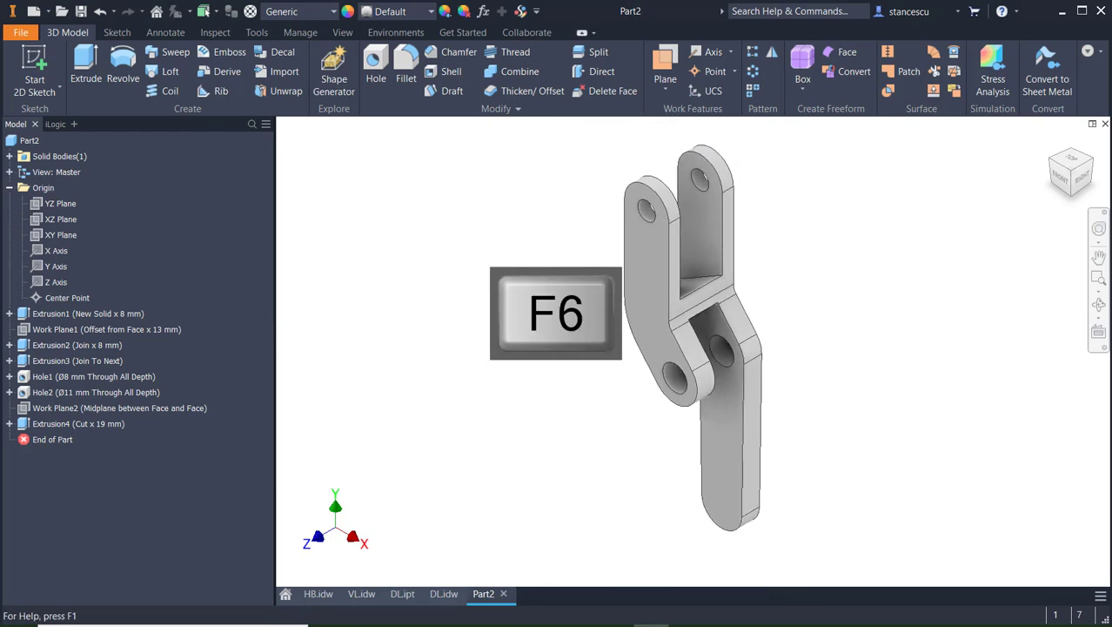
# - Switch to the DL.idw drawing and examine the shape and placement of the D-shaped side pins in the shaded and dimensioned views
pyautogui.click(443, 596)
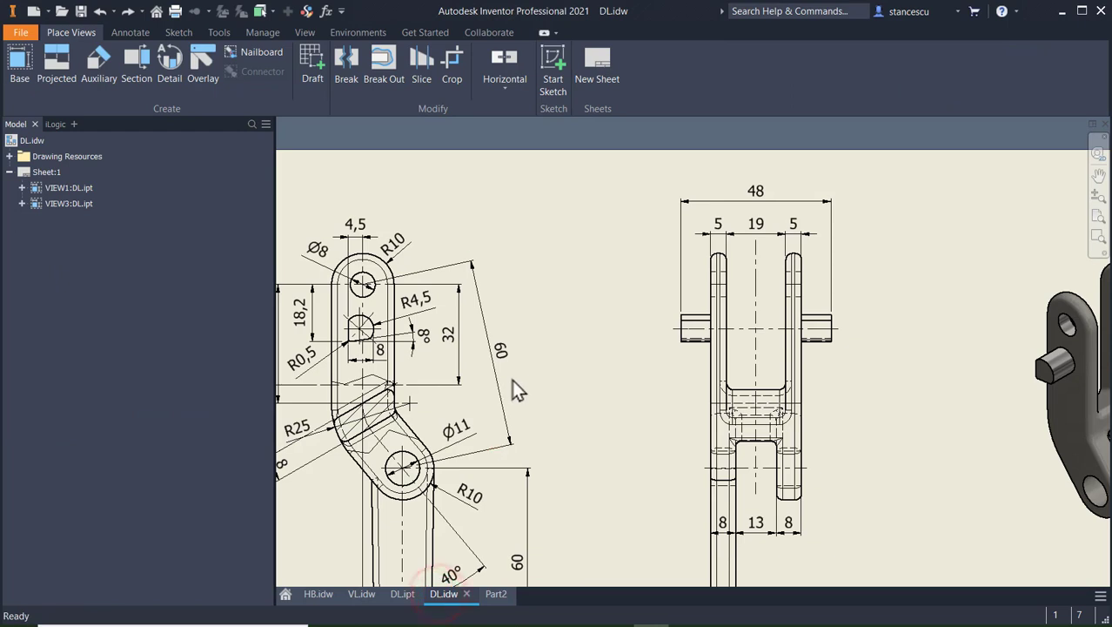
pyautogui.scroll(-8, 1051, 387)
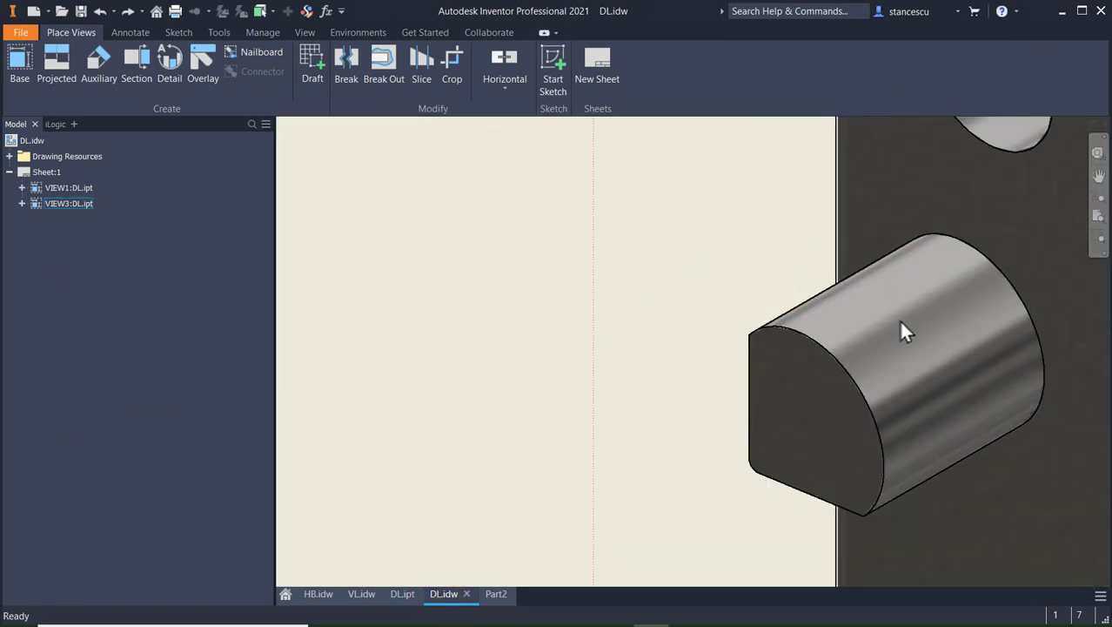
pyautogui.scroll(4, 901, 331)
pyautogui.moveTo(903, 331); pyautogui.dragTo(675, 364, button='middle')
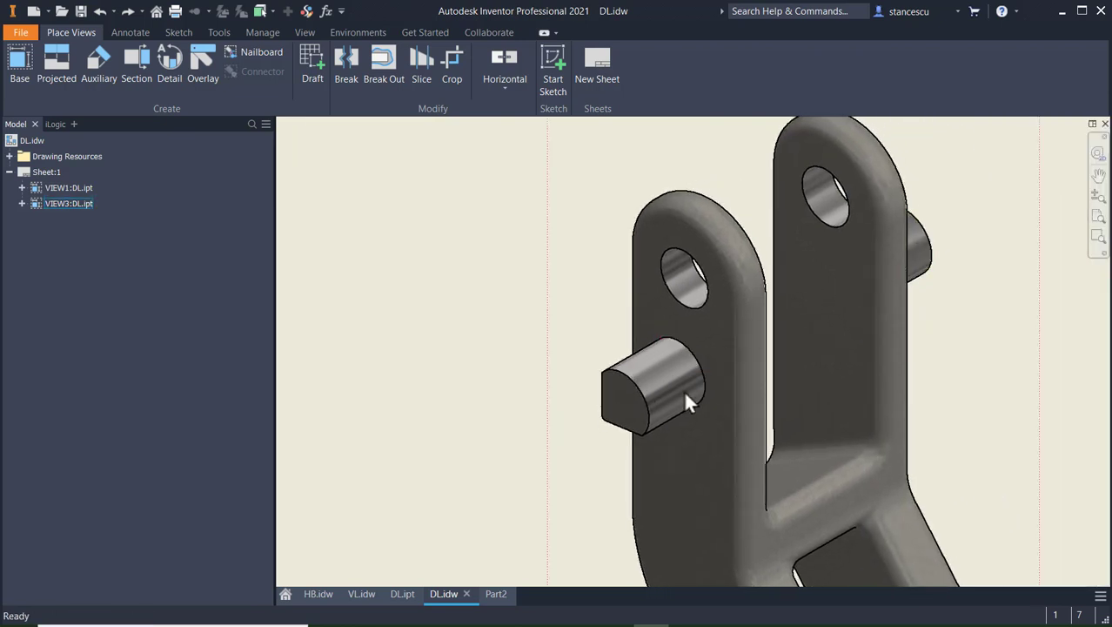
pyautogui.moveTo(635, 350); pyautogui.dragTo(943, 328, button='middle')
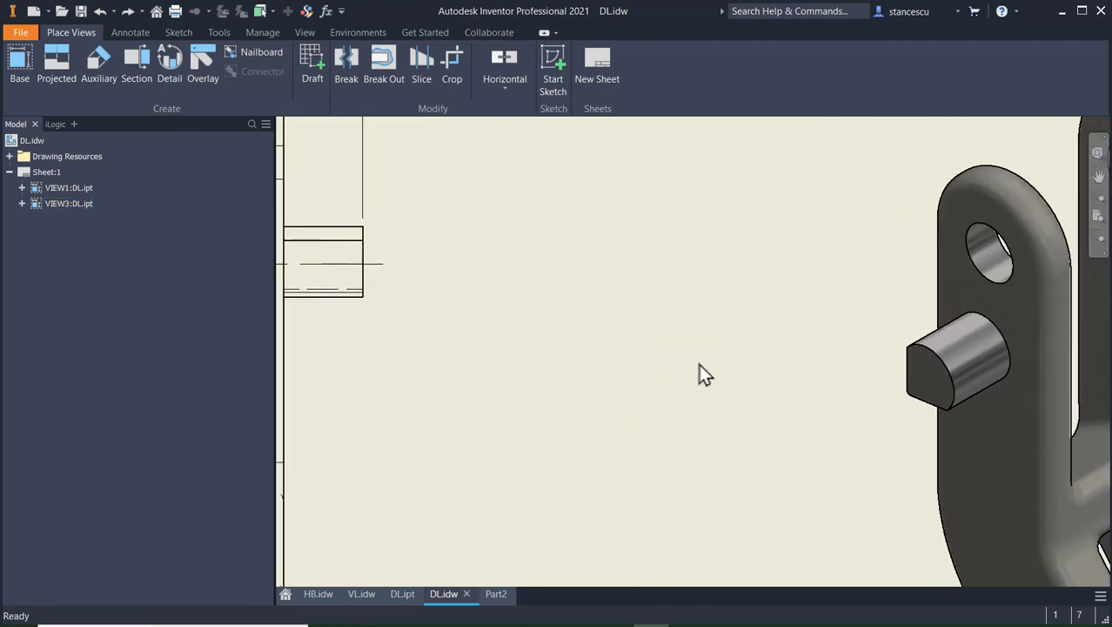
pyautogui.scroll(3, 699, 364)
pyautogui.moveTo(680, 359)
pyautogui.mouseDown(button='middle')
pyautogui.moveTo(1090, 393)
pyautogui.moveTo(1107, 369)
pyautogui.mouseUp(button='middle')
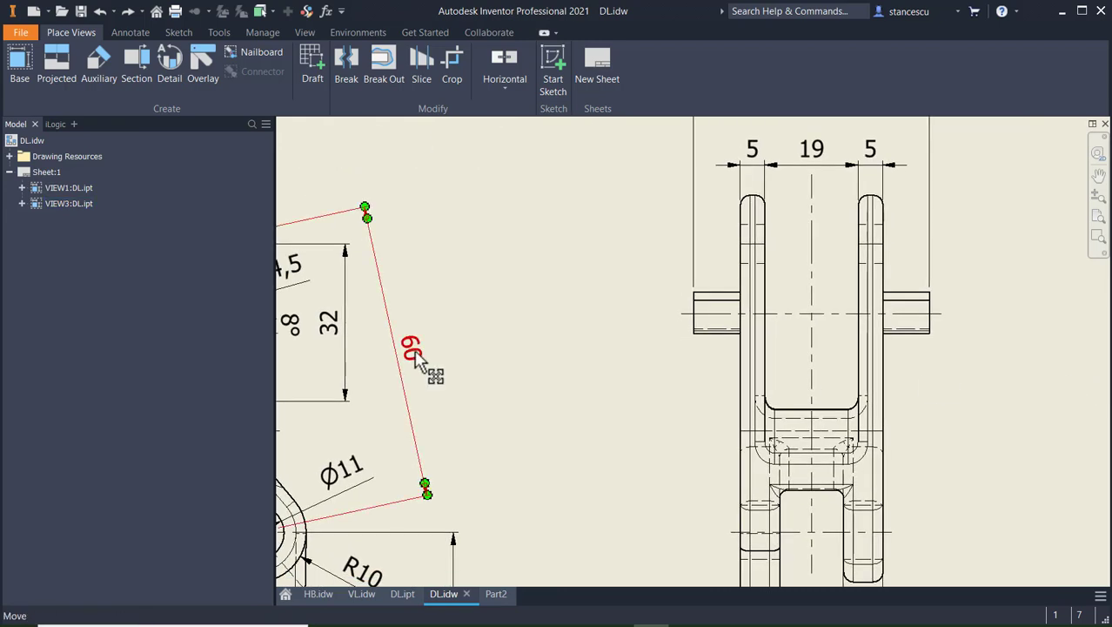
pyautogui.moveTo(416, 359); pyautogui.dragTo(819, 288, button='middle')
# - Examine the pin profile's radii, width, angle and offset dimensions from the upper hole, including the anchor point at its rounded corner
pyautogui.scroll(-3, 574, 258)
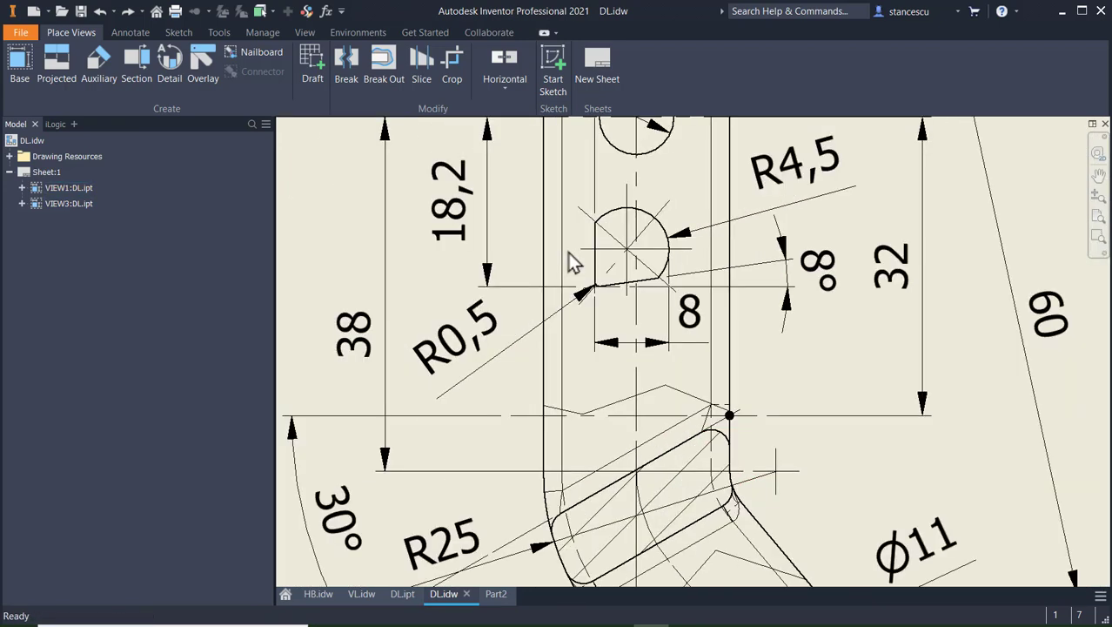
pyautogui.moveTo(571, 256); pyautogui.dragTo(612, 424, button='middle')
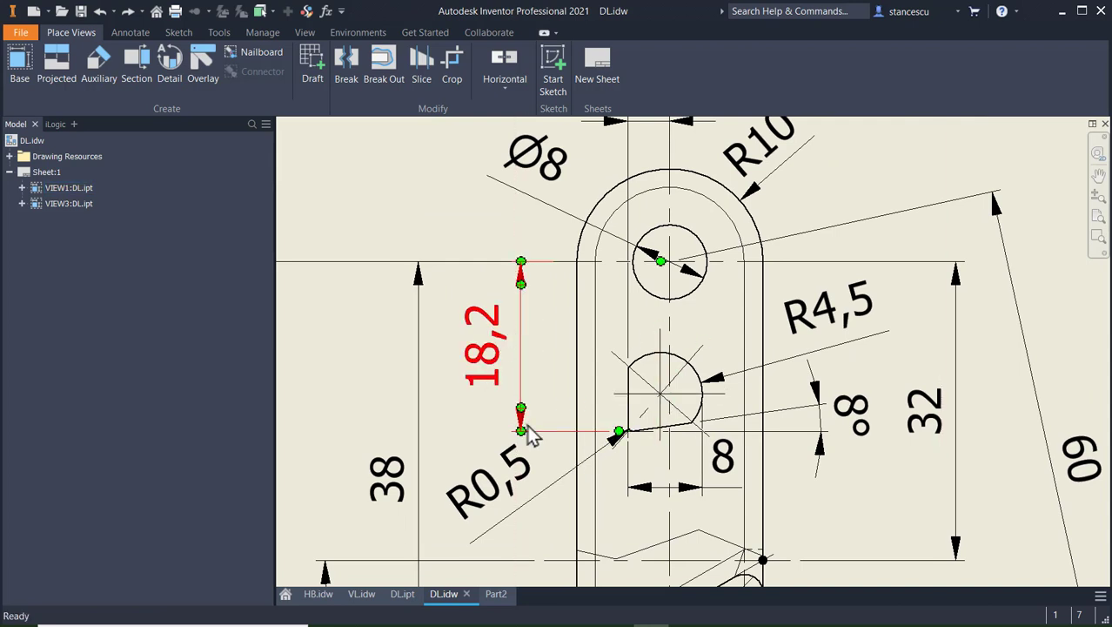
pyautogui.scroll(-3, 628, 441)
pyautogui.scroll(-3, 629, 441)
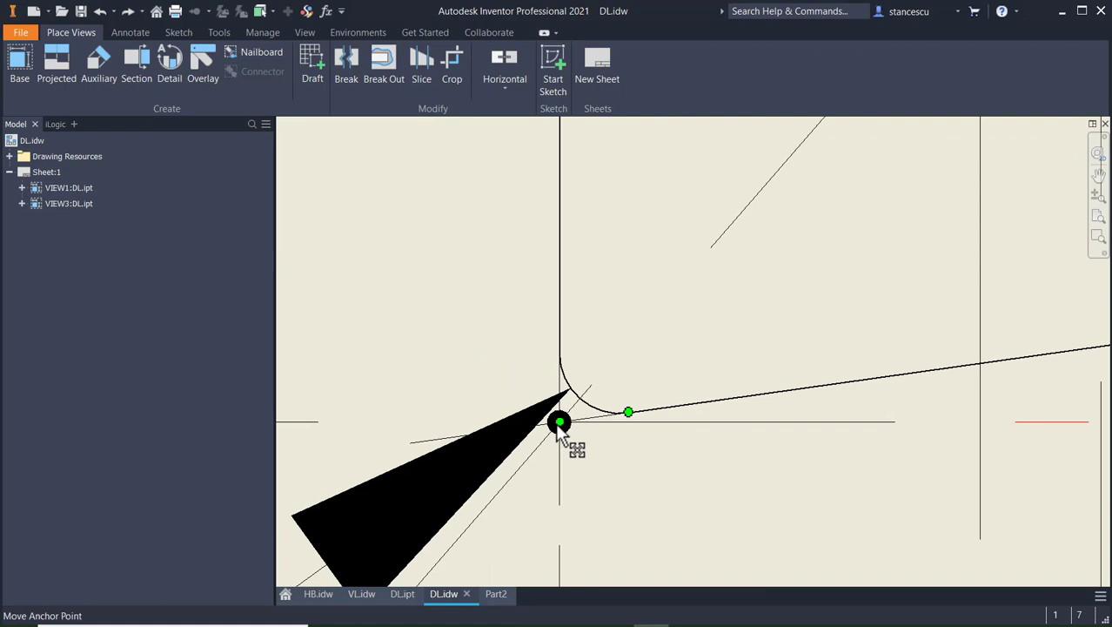
pyautogui.moveTo(560, 433)
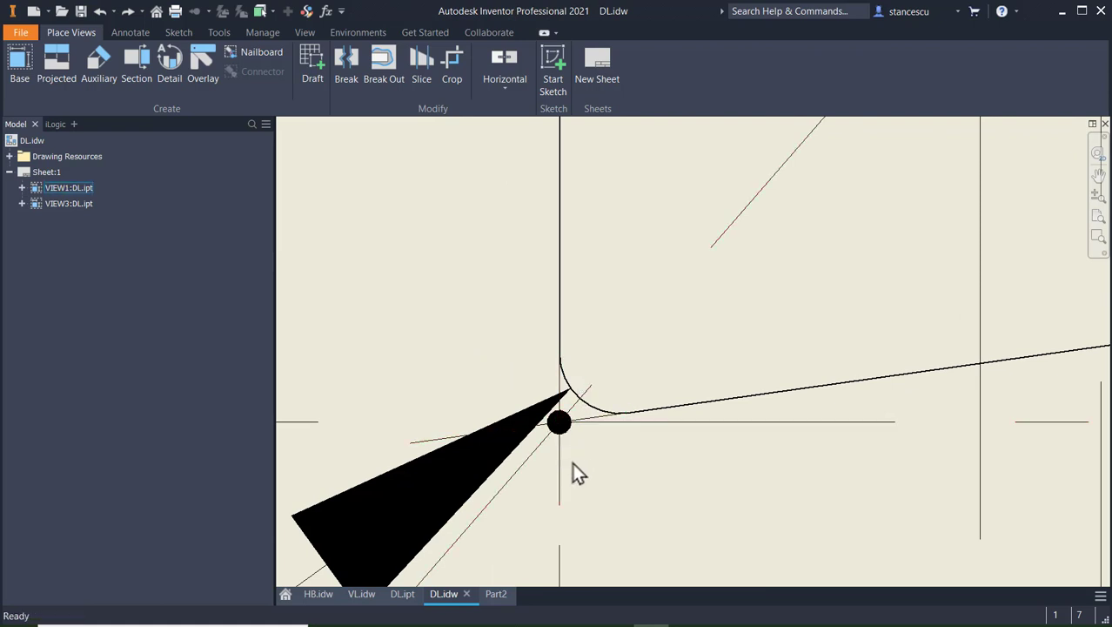
pyautogui.scroll(2, 572, 462)
pyautogui.scroll(2, 579, 474)
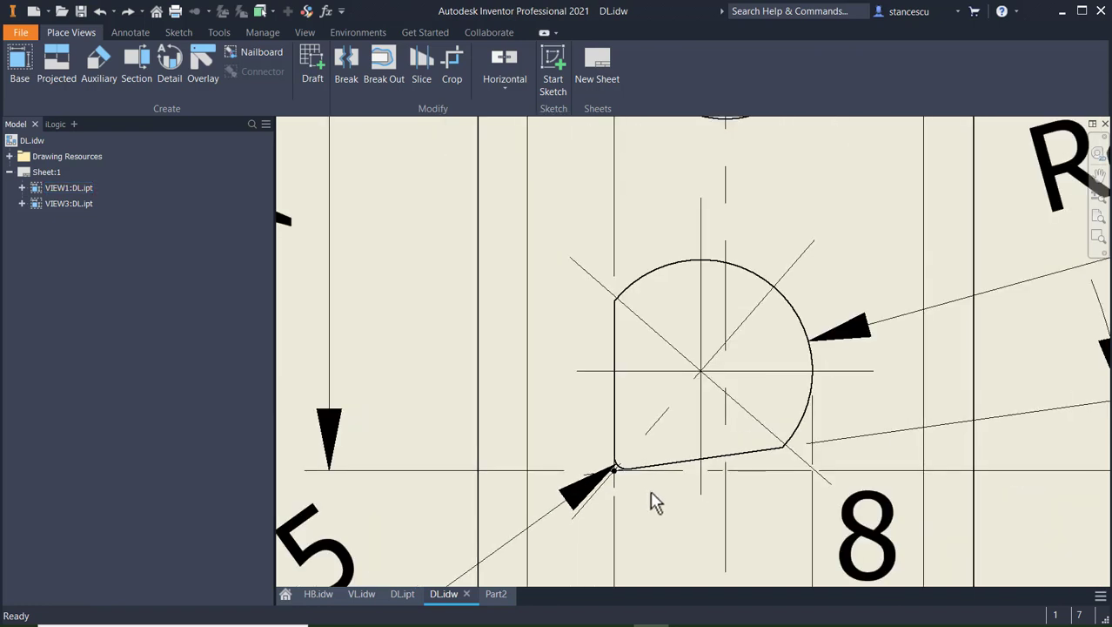
pyautogui.moveTo(651, 501); pyautogui.dragTo(709, 437, button='middle')
pyautogui.moveTo(776, 462); pyautogui.dragTo(654, 419, button='middle')
pyautogui.scroll(1, 653, 420)
pyautogui.scroll(2, 653, 423)
pyautogui.click(764, 434)
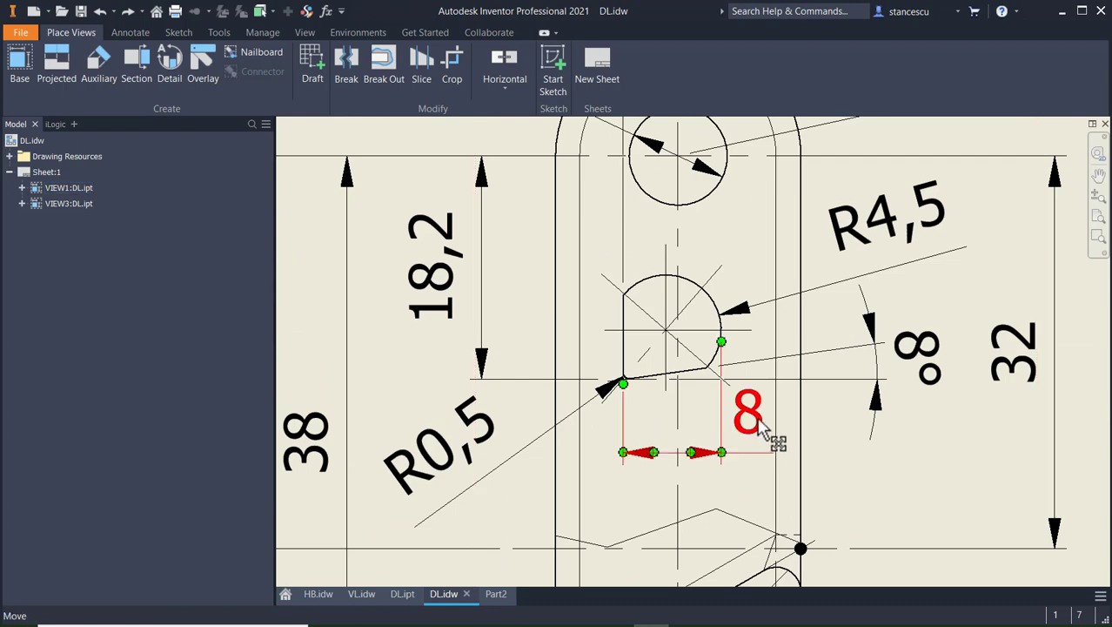
pyautogui.moveTo(635, 426)
pyautogui.mouseDown(button='middle')
pyautogui.moveTo(597, 489)
pyautogui.moveTo(591, 546)
pyautogui.mouseUp(button='middle')
pyautogui.moveTo(568, 376); pyautogui.dragTo(580, 487, button='middle')
pyautogui.moveTo(588, 193); pyautogui.dragTo(579, 232, button='middle')
pyautogui.scroll(-3, 648, 399)
pyautogui.moveTo(648, 399); pyautogui.dragTo(676, 283, button='middle')
pyautogui.scroll(5, 680, 419)
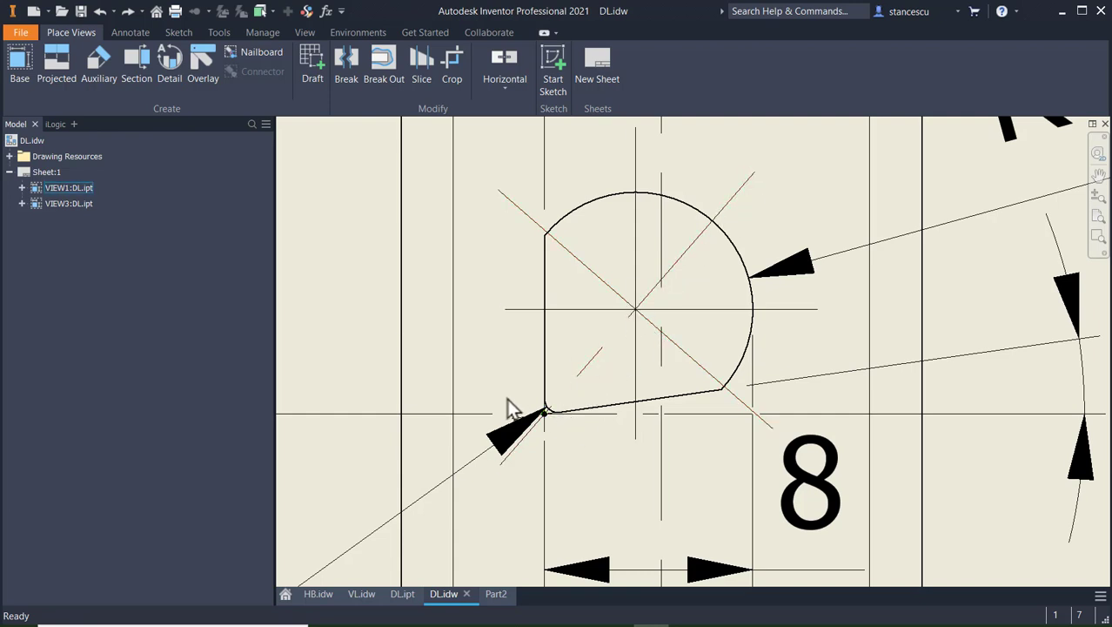
# - In Part2, start a sketch on the shorter arm's outer face and draw a 4.5 mm radius circle below the upper hole
pyautogui.click(494, 593)
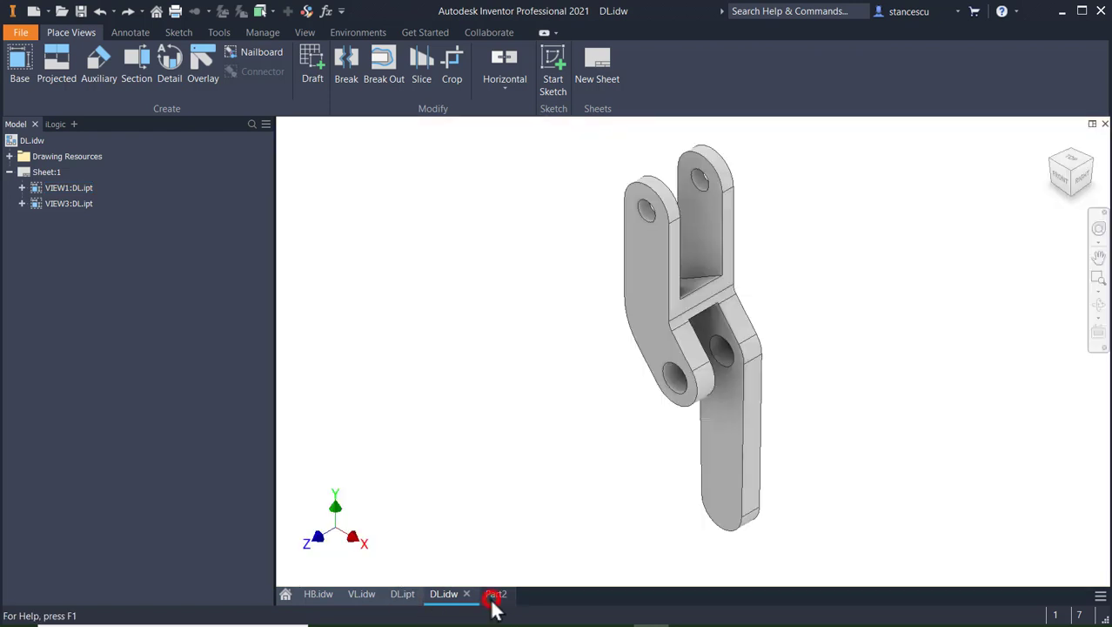
pyautogui.click(651, 300)
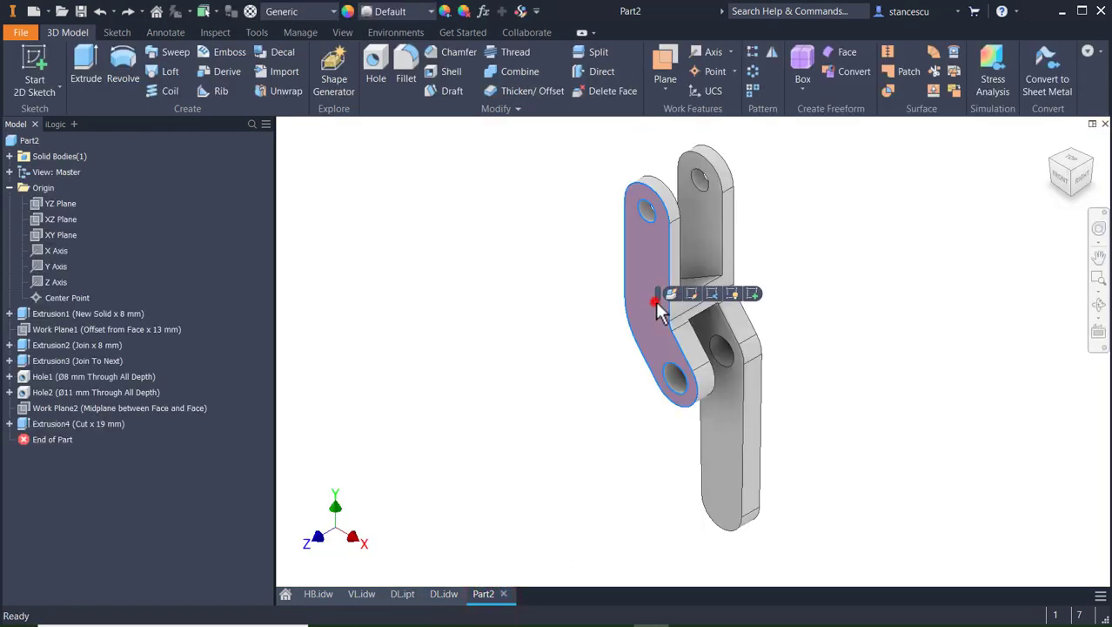
pyautogui.click(755, 294)
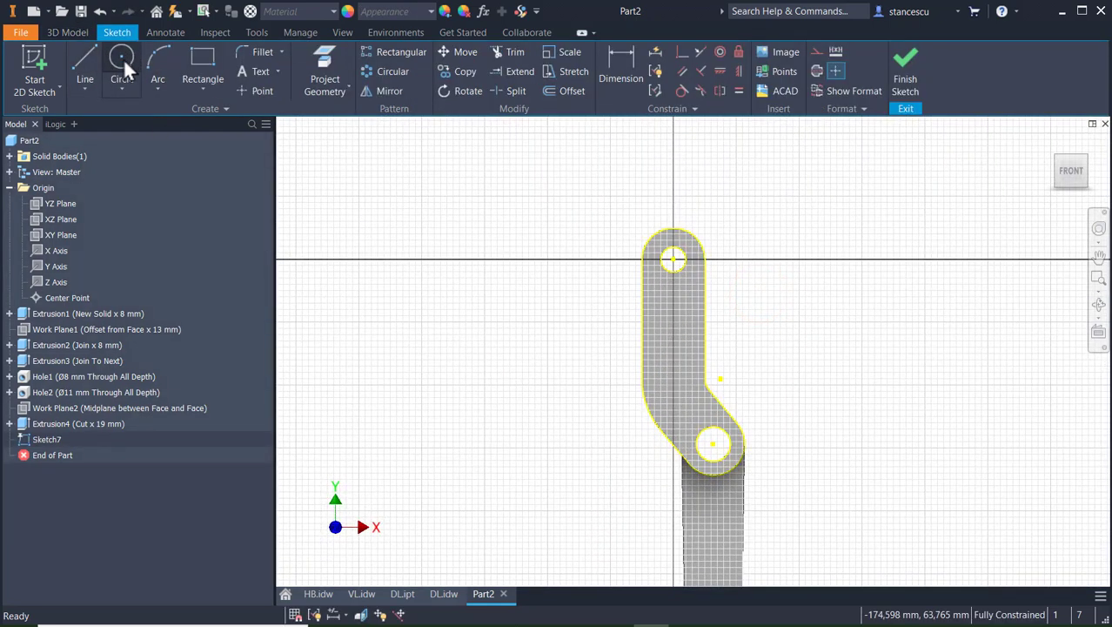
pyautogui.click(122, 62)
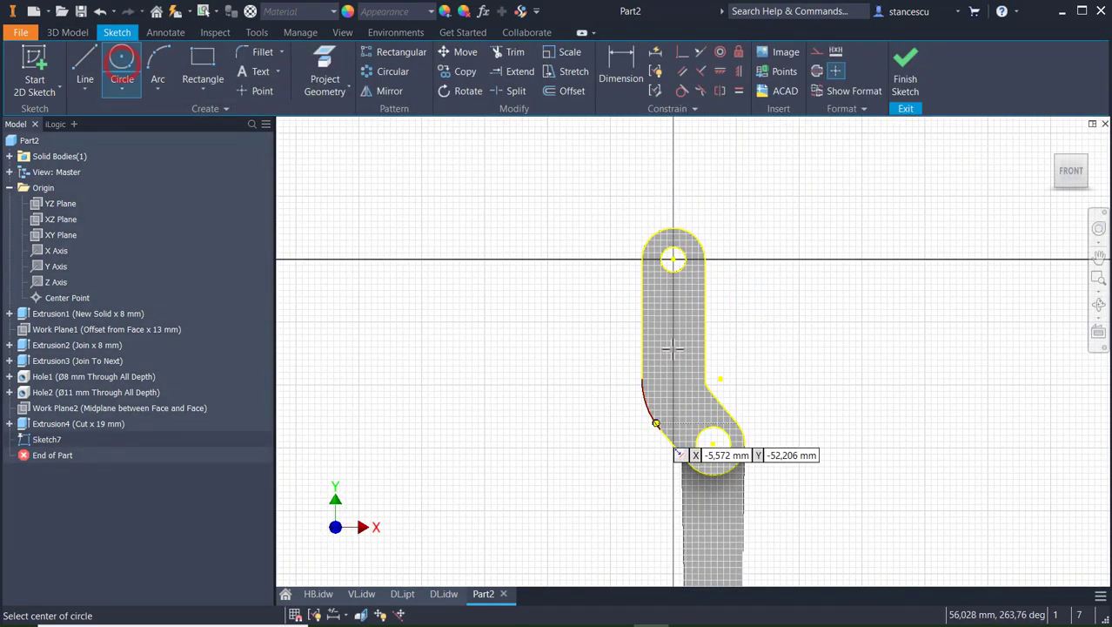
pyautogui.click(661, 326)
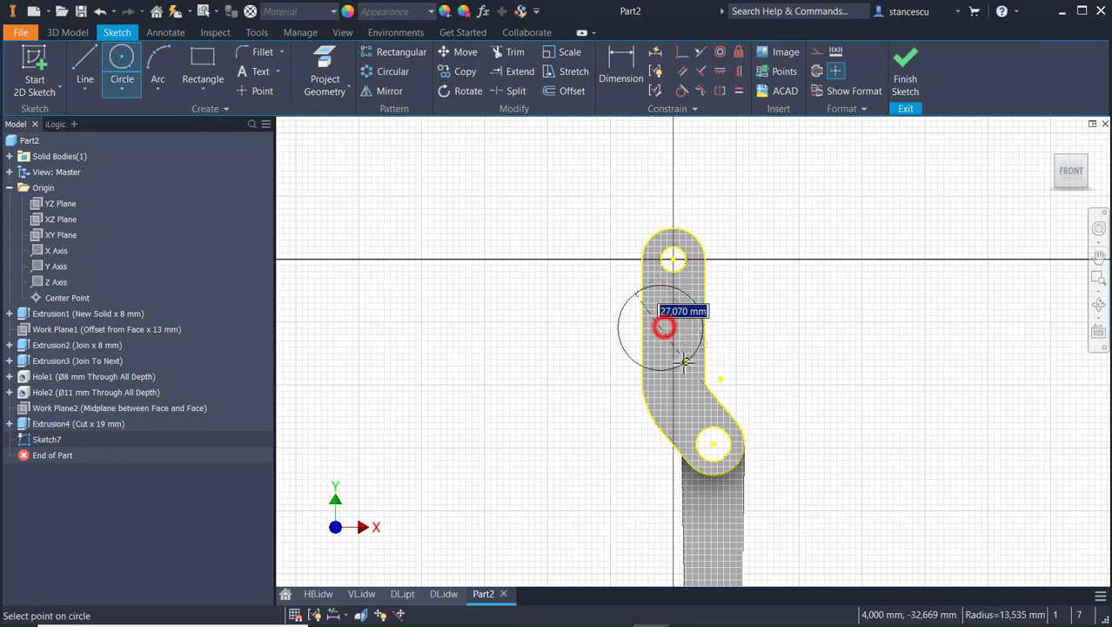
pyautogui.rightClick(691, 340)
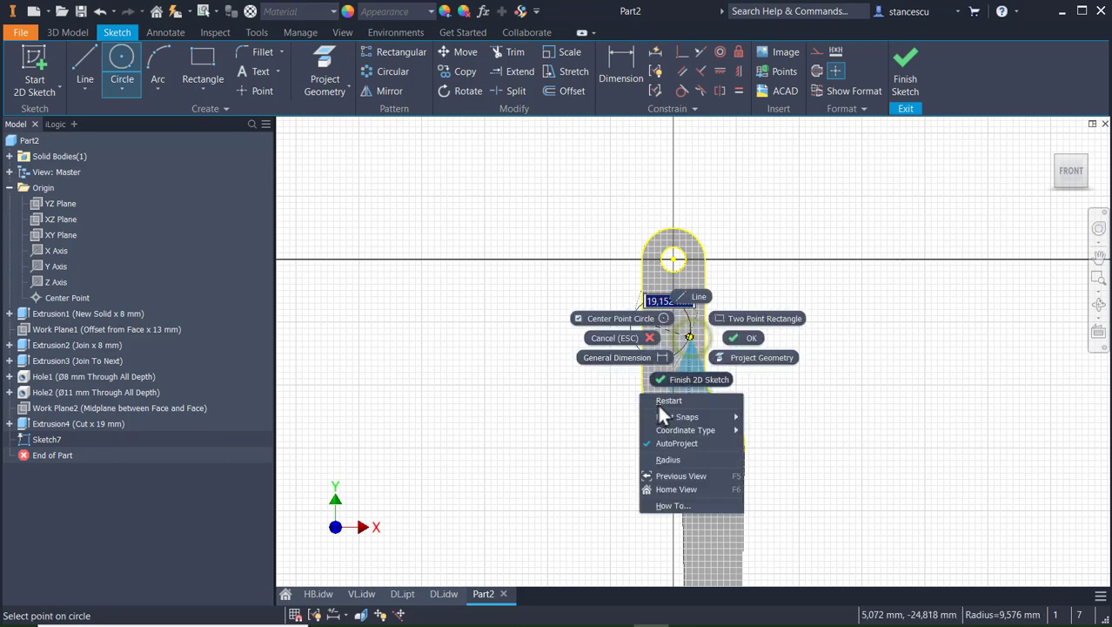
pyautogui.click(668, 459)
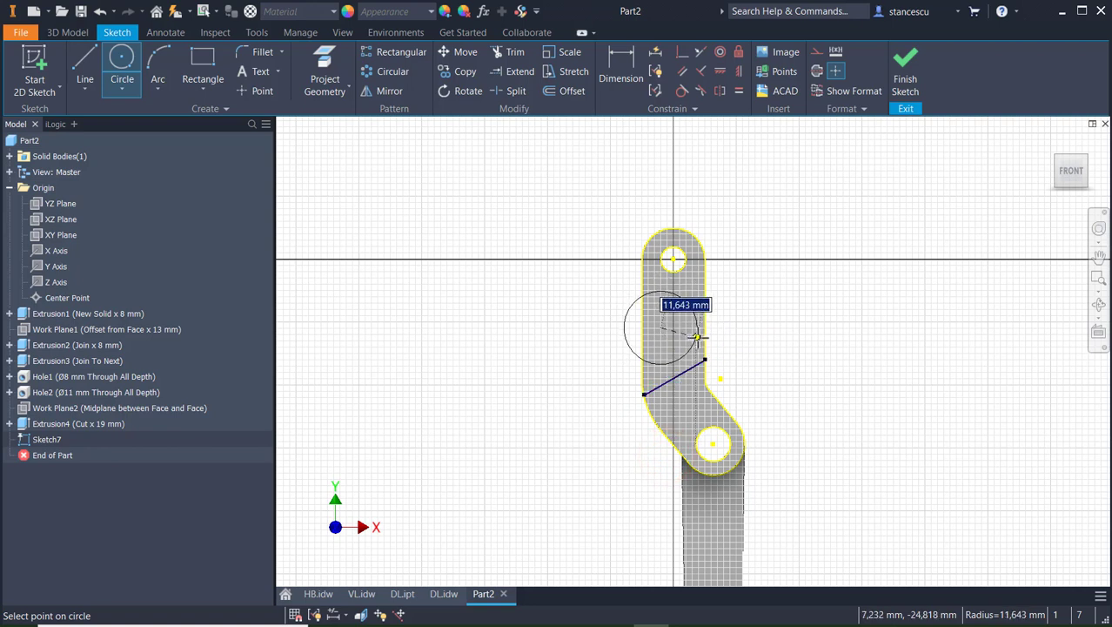
pyautogui.write('4')
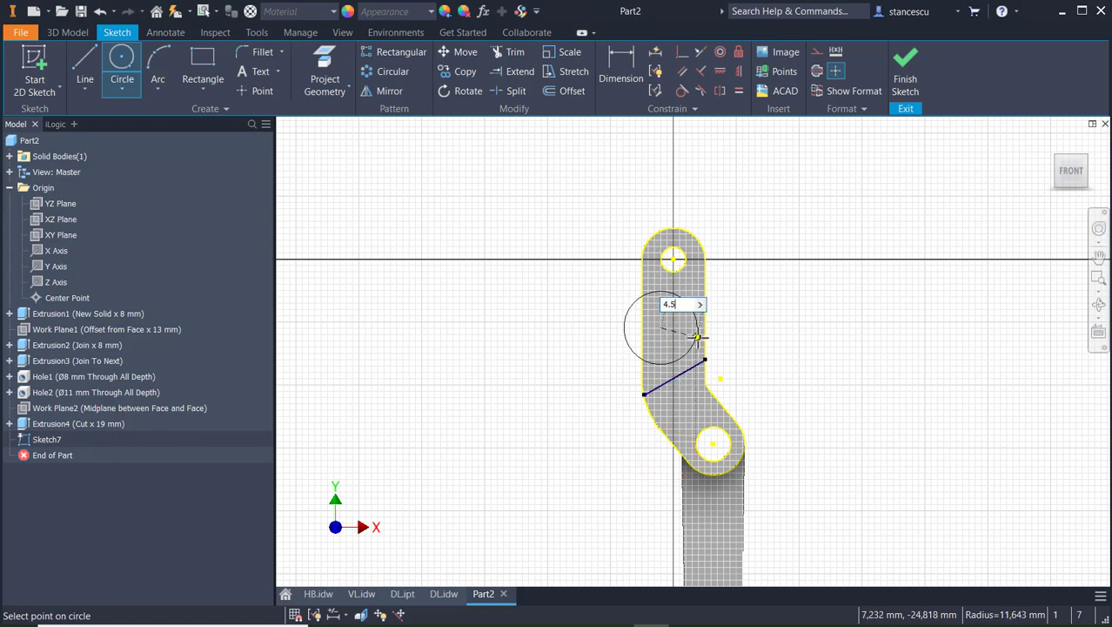
pyautogui.write('.5')
pyautogui.press('Return')
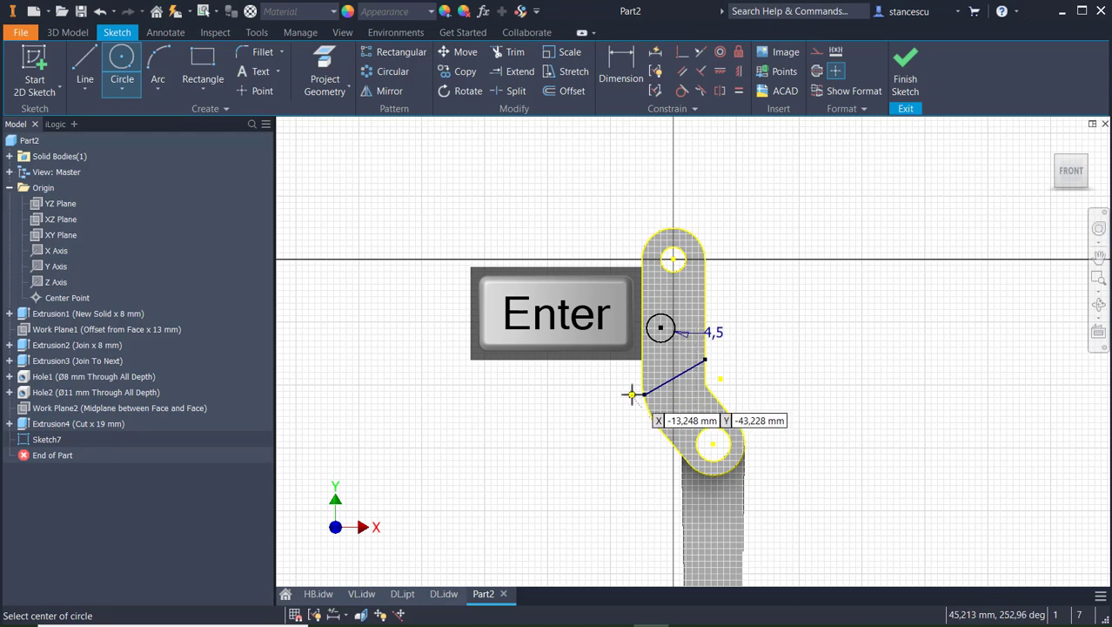
# - Dimension the vertical distance between the upper hole's centre and the circle's centre as 18.2 mm
pyautogui.scroll(3, 579, 321)
pyautogui.moveTo(585, 329); pyautogui.dragTo(566, 356, button='middle')
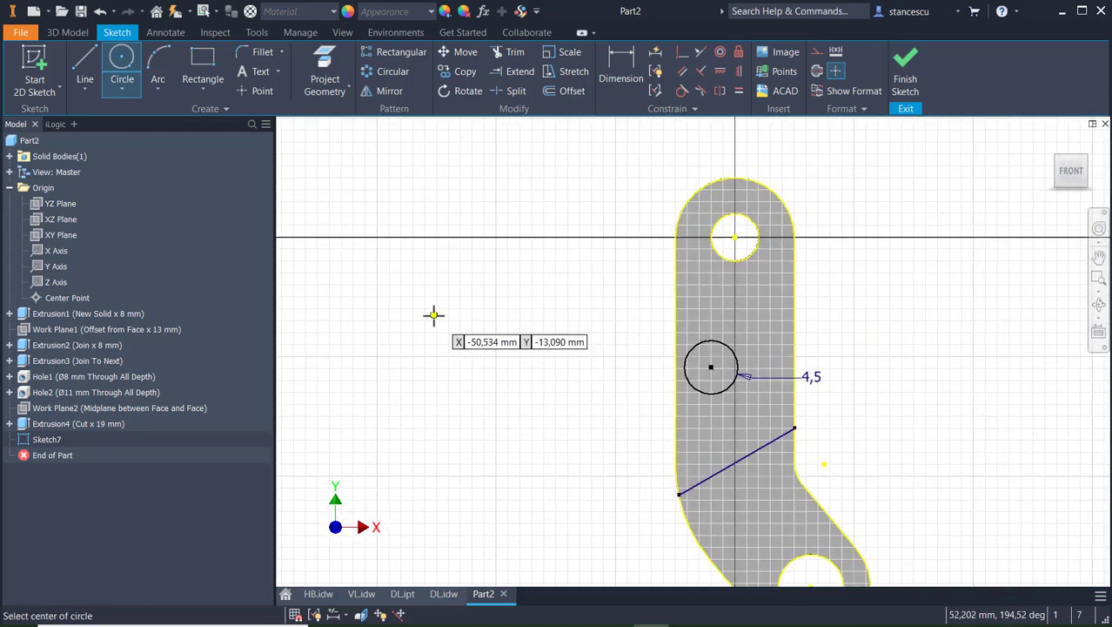
pyautogui.click(622, 63)
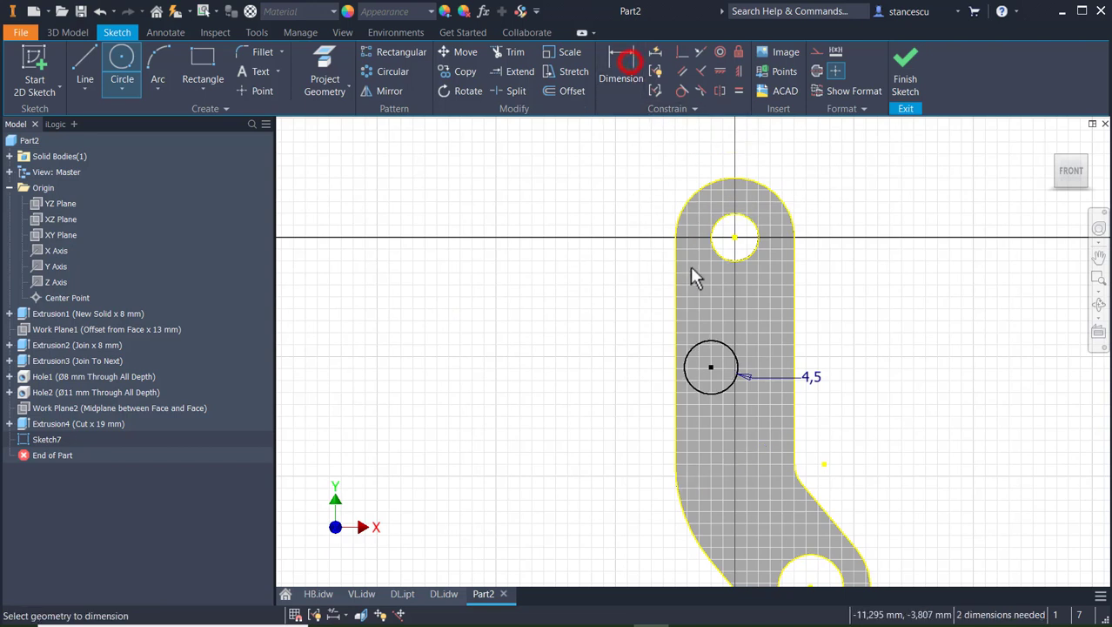
pyautogui.click(733, 258)
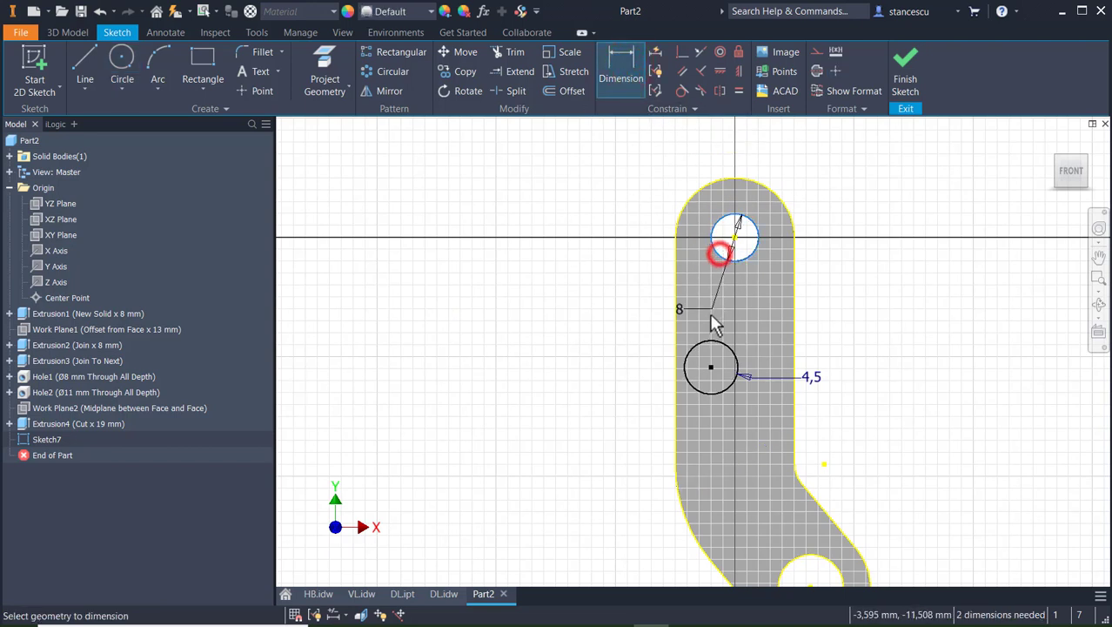
pyautogui.click(704, 350)
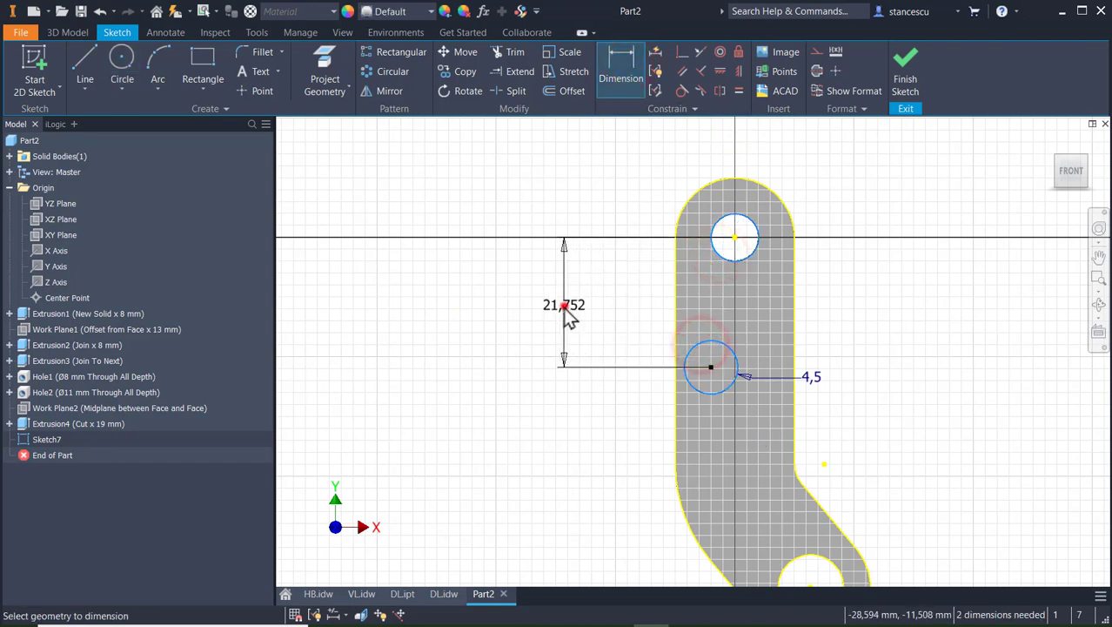
pyautogui.click(567, 309)
pyautogui.write('18,')
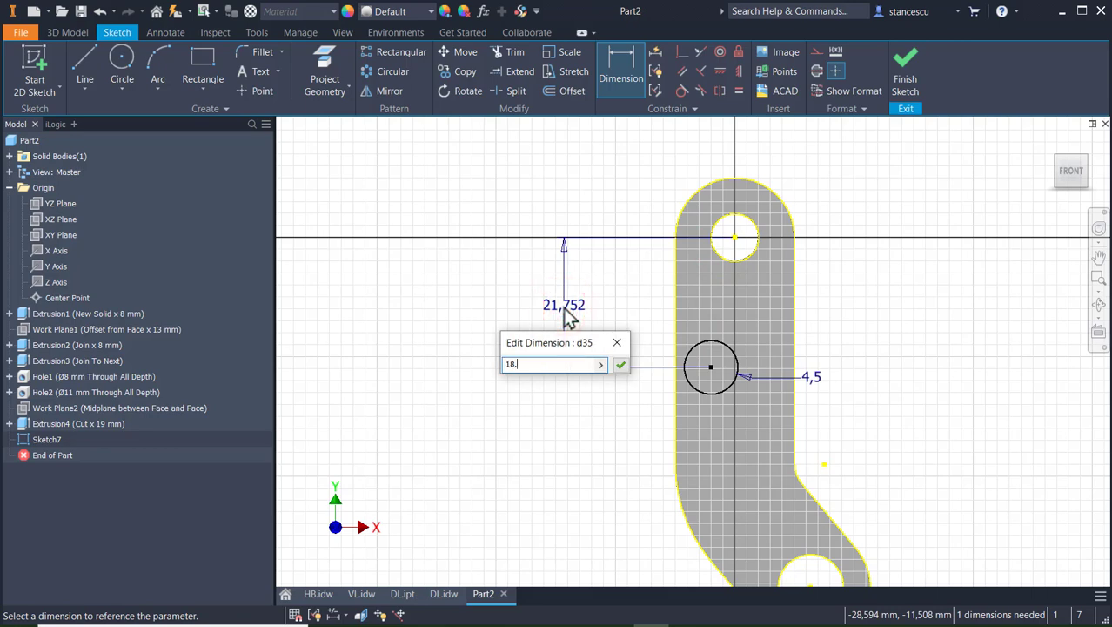
pyautogui.write('8.5')
pyautogui.press('Return')
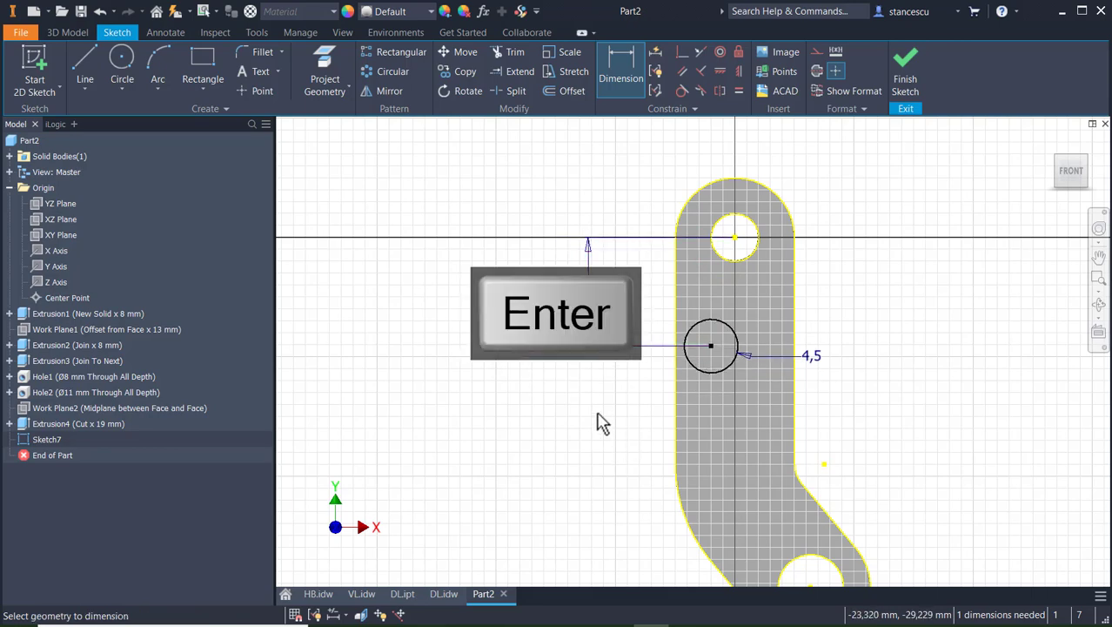
# - Draw a vertical line about 7.4 mm long down from the circle's upper-left edge, then an upward-slanting line about 9.2 mm long across the circle
pyautogui.scroll(4, 639, 335)
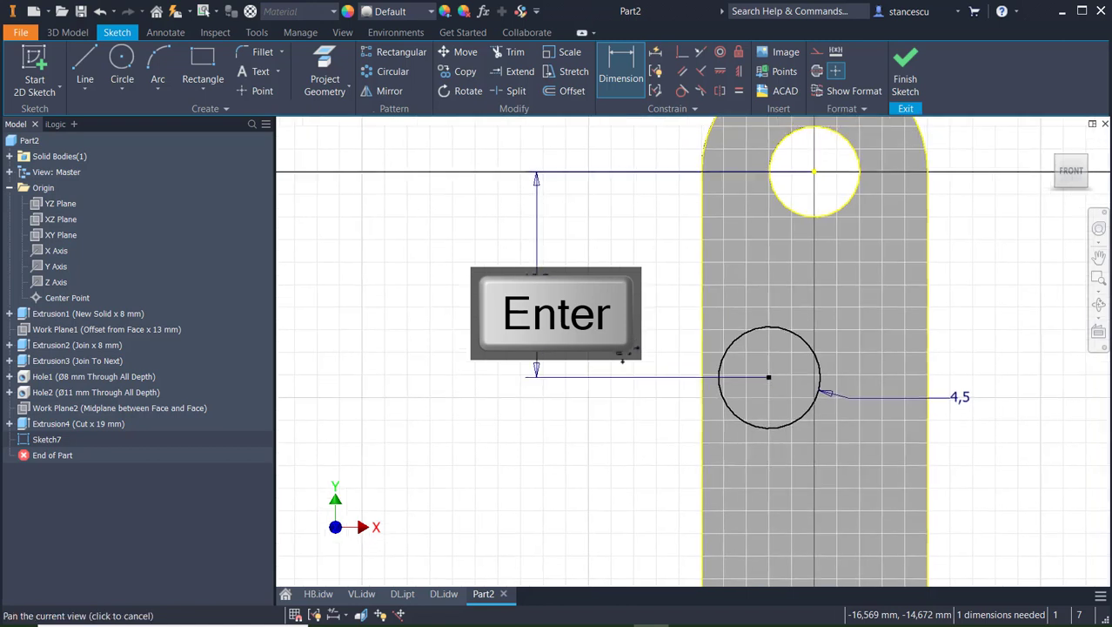
pyautogui.click(76, 74)
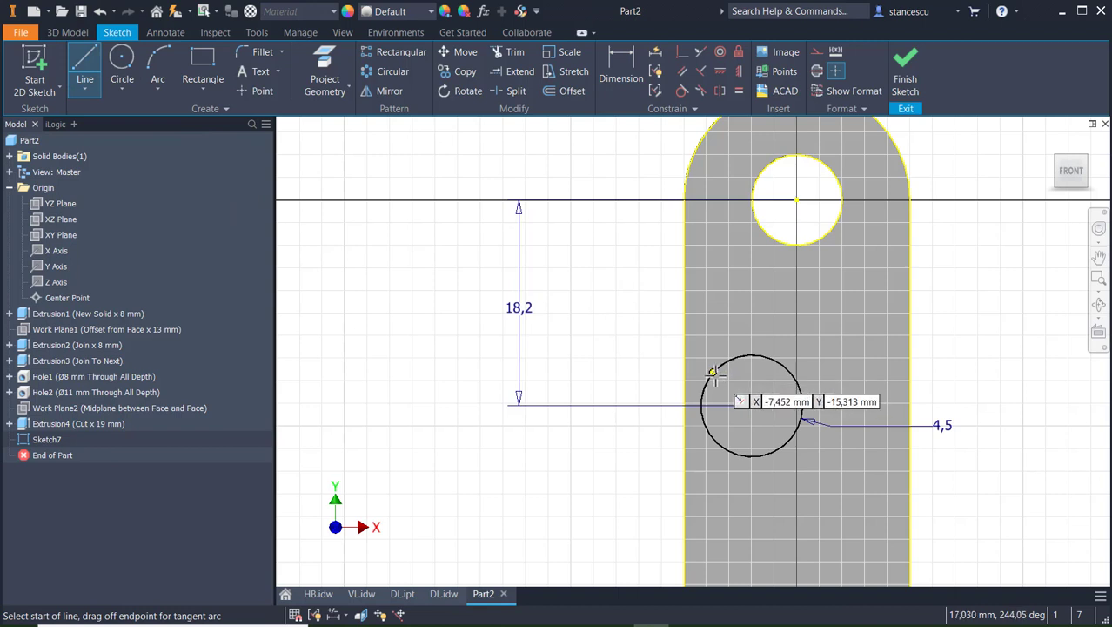
pyautogui.click(715, 375)
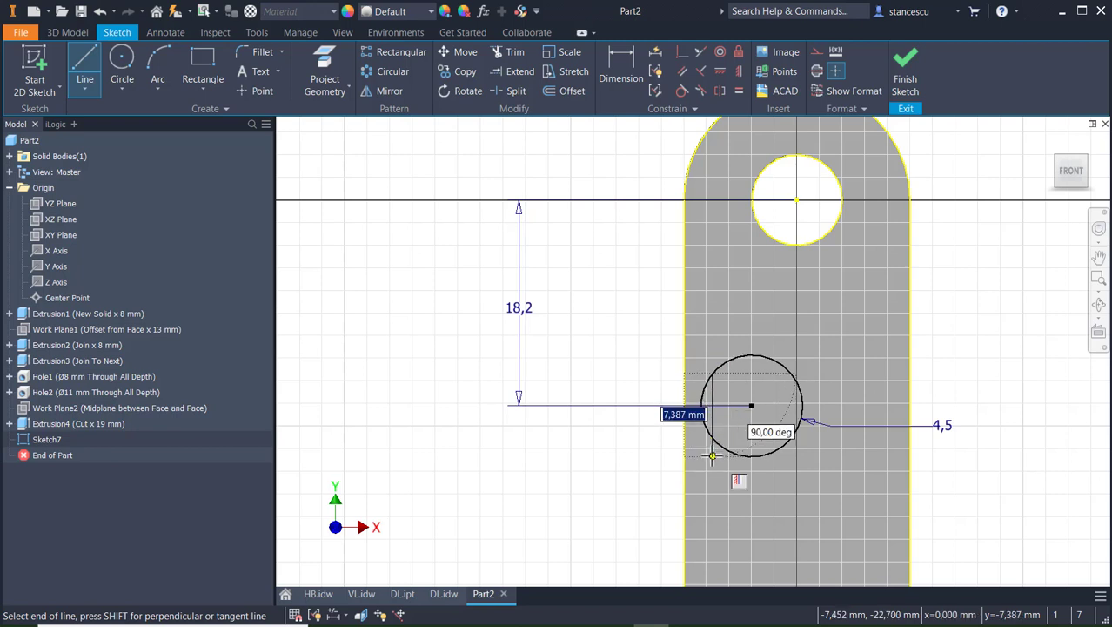
pyautogui.click(712, 455)
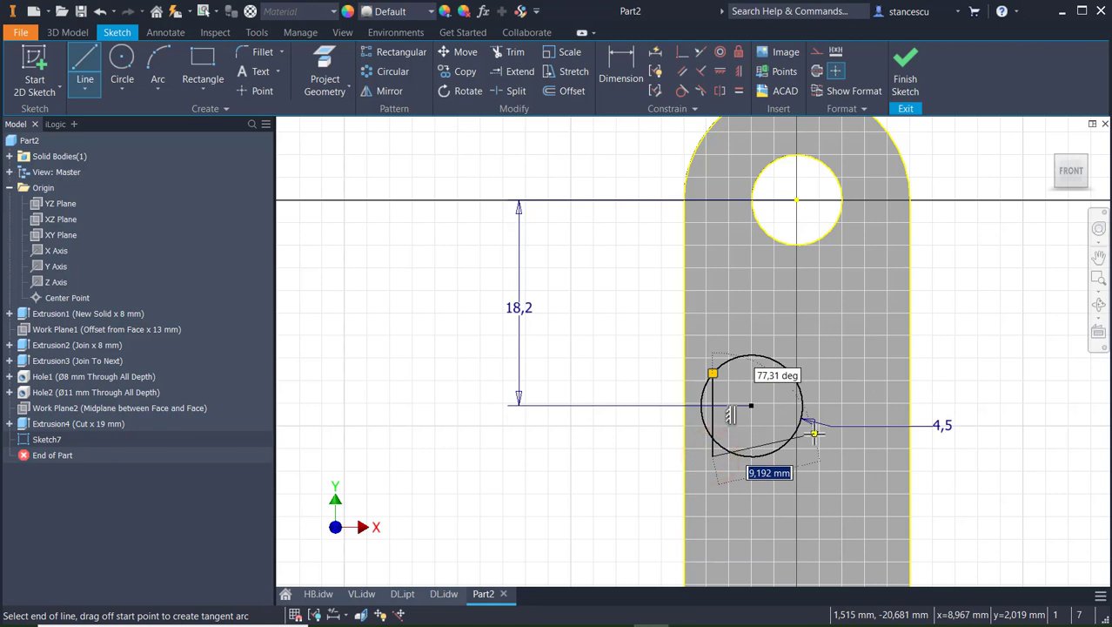
pyautogui.click(814, 435)
pyautogui.press('Escape')
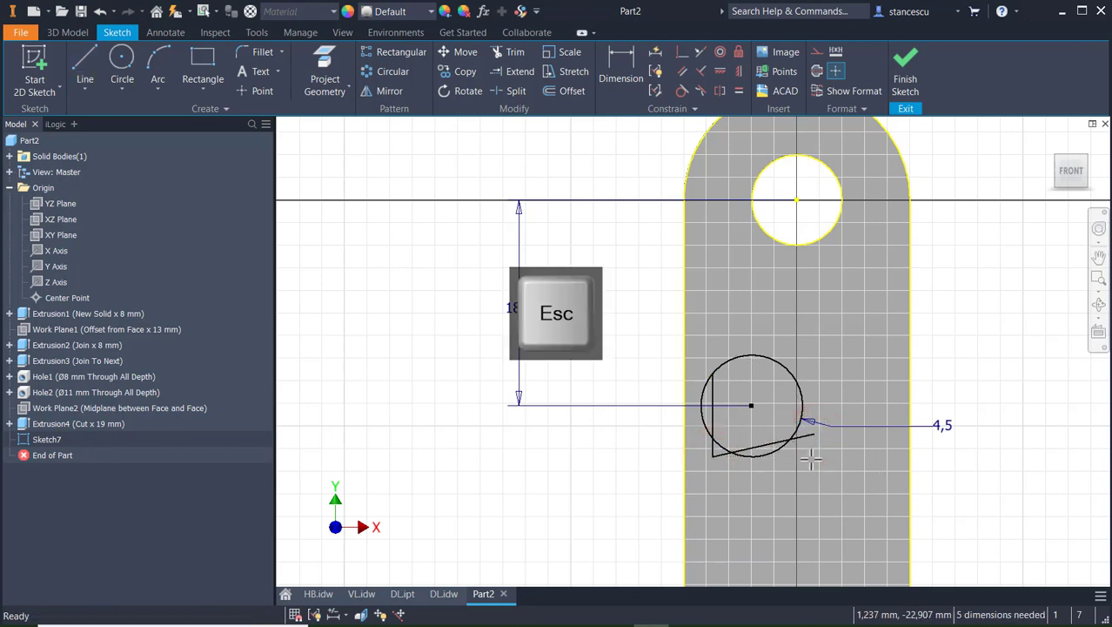
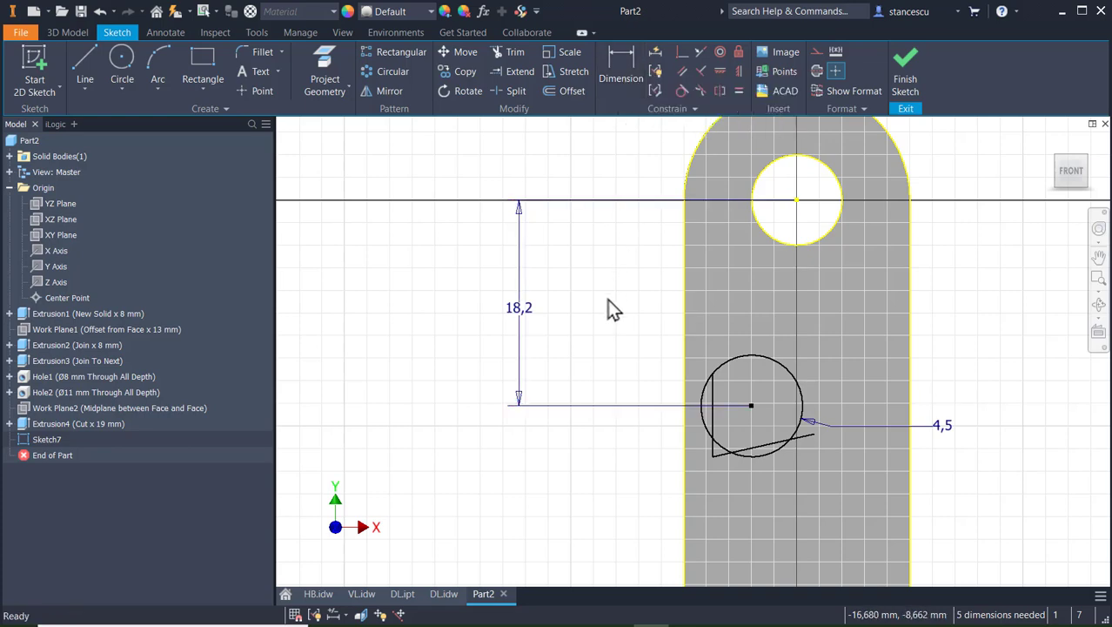
# - Project the X axis into the sketch and convert the projected line to construction geometry
pyautogui.scroll(-2, 609, 298)
pyautogui.moveTo(608, 299); pyautogui.dragTo(616, 368, button='middle')
pyautogui.scroll(3, 620, 371)
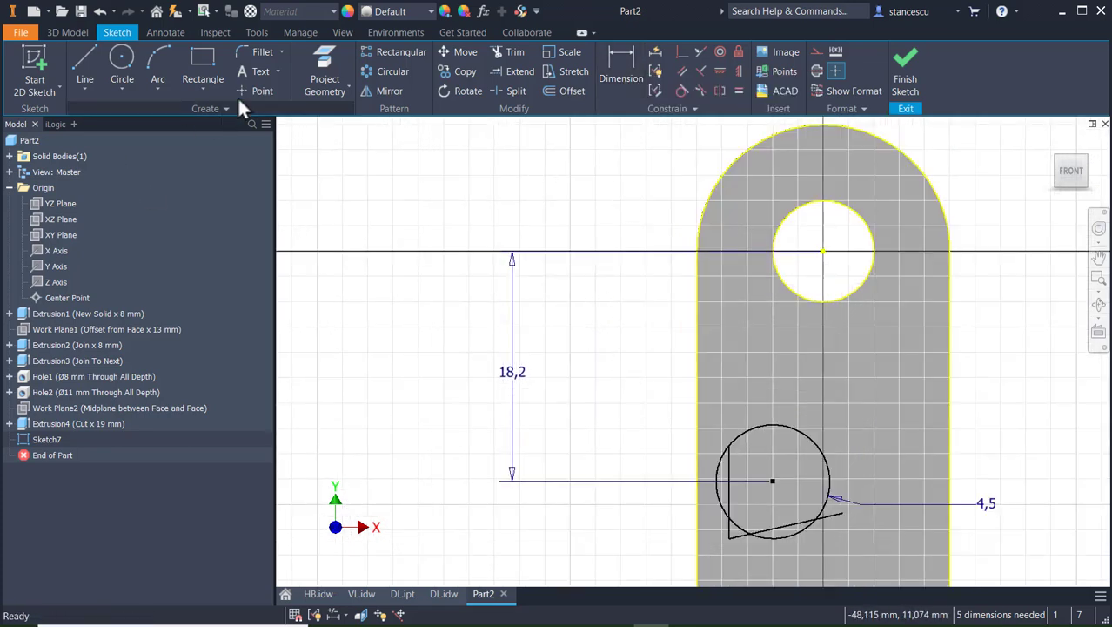
pyautogui.click(328, 63)
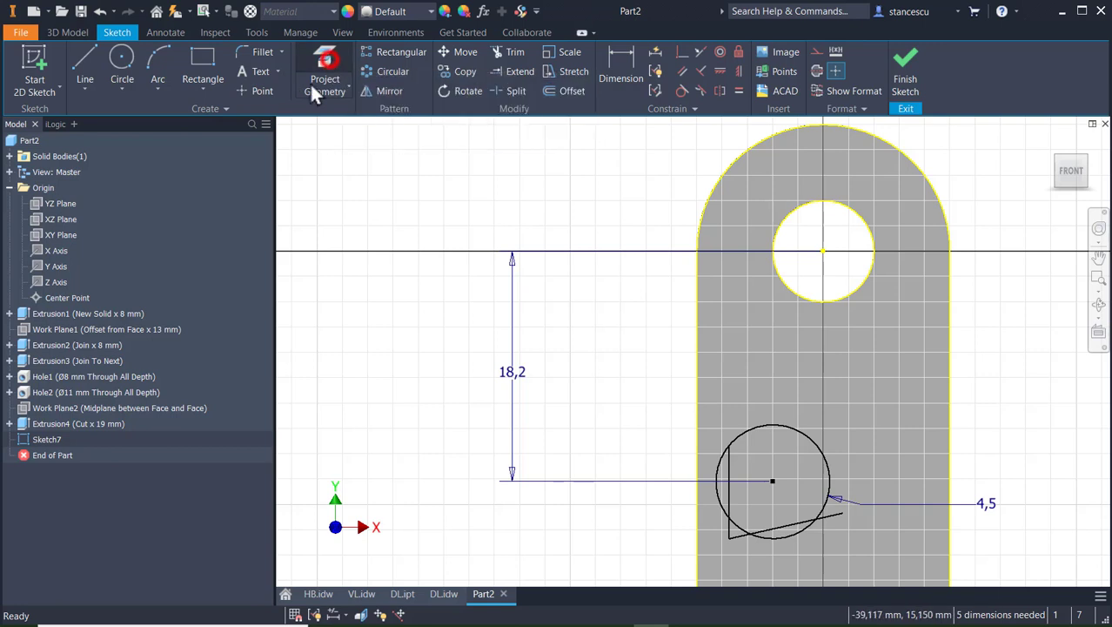
pyautogui.click(57, 252)
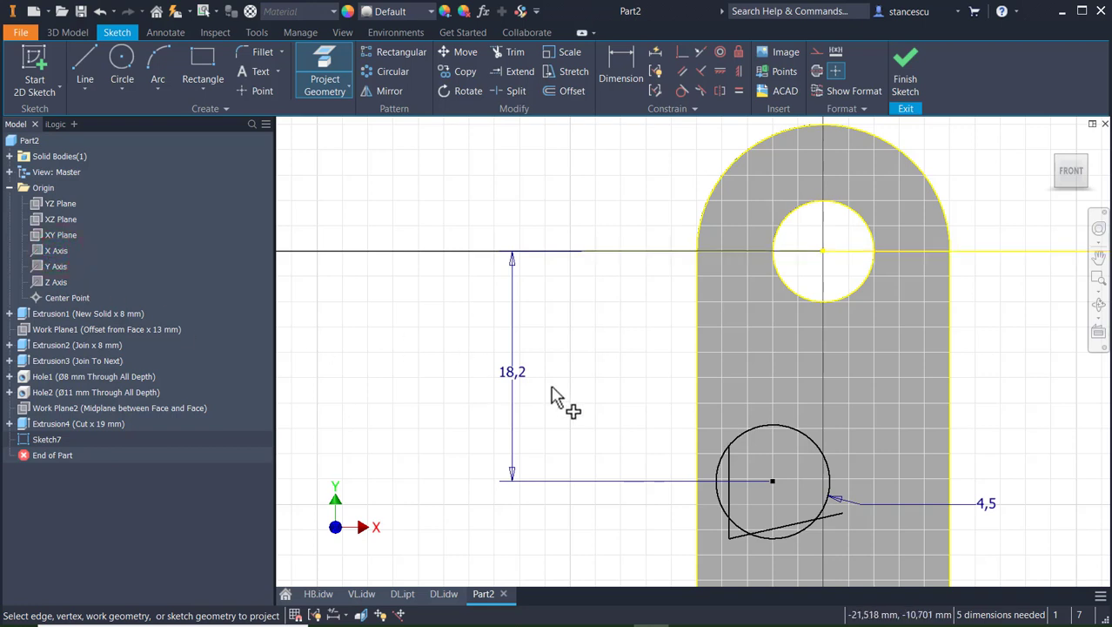
pyautogui.press('Escape')
pyautogui.click(1009, 223)
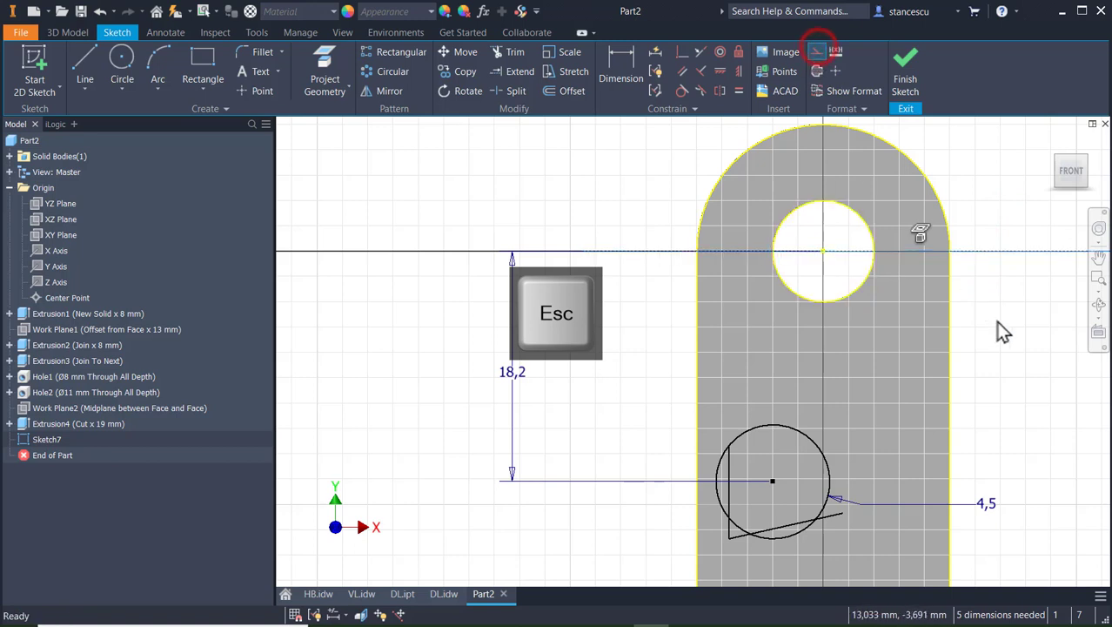
pyautogui.click(1020, 348)
# - Dimension the angle between the slanted lower line and the projected X axis as 8 degrees
pyautogui.click(624, 52)
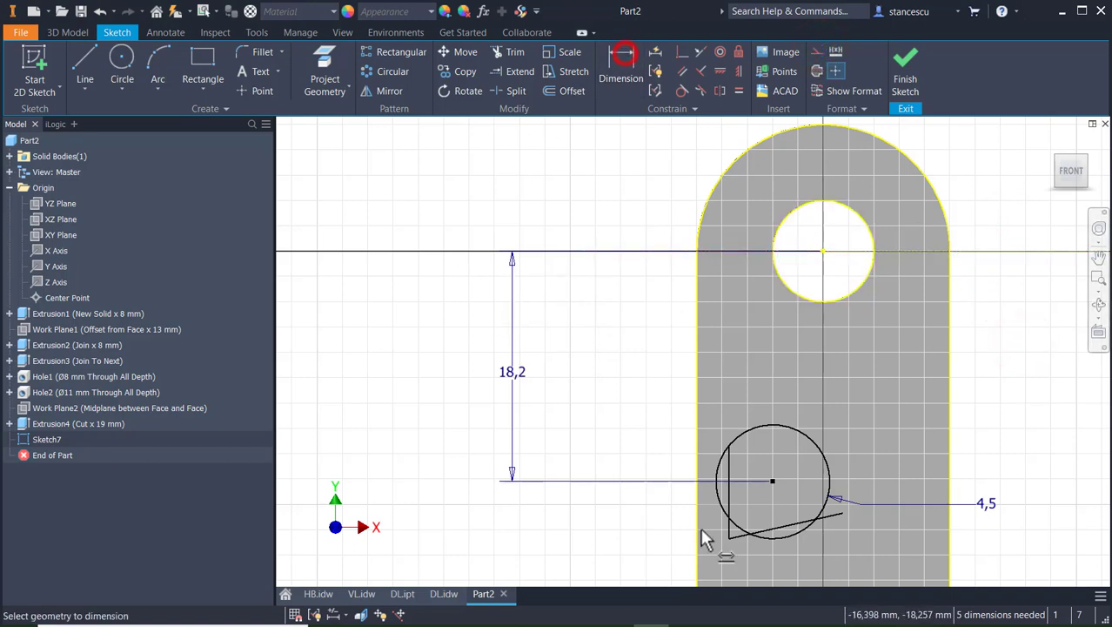
pyautogui.click(787, 522)
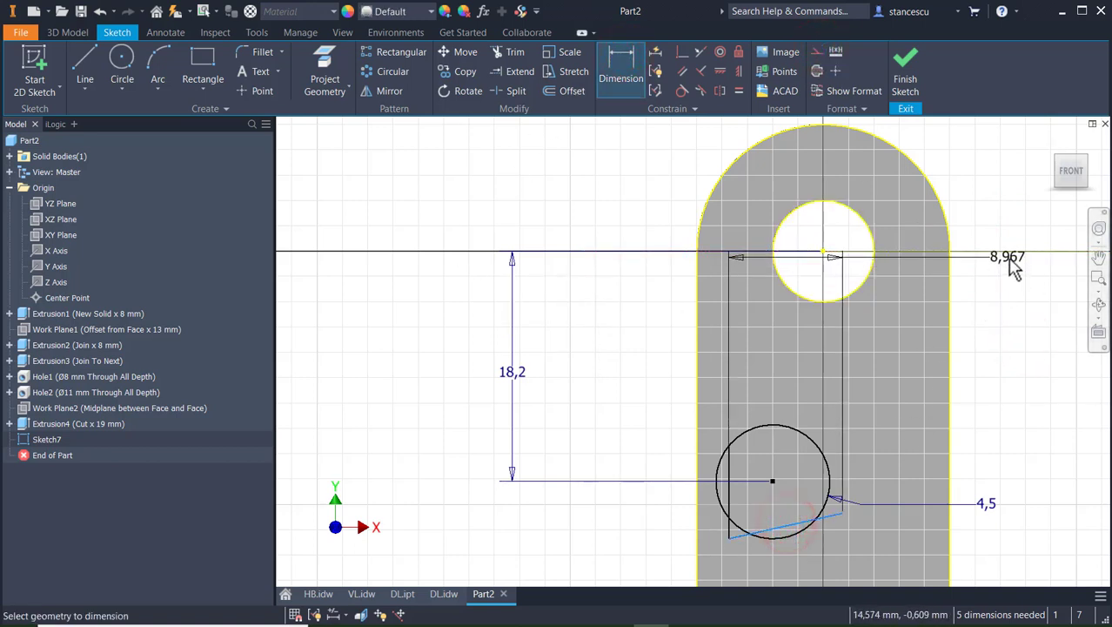
pyautogui.click(981, 252)
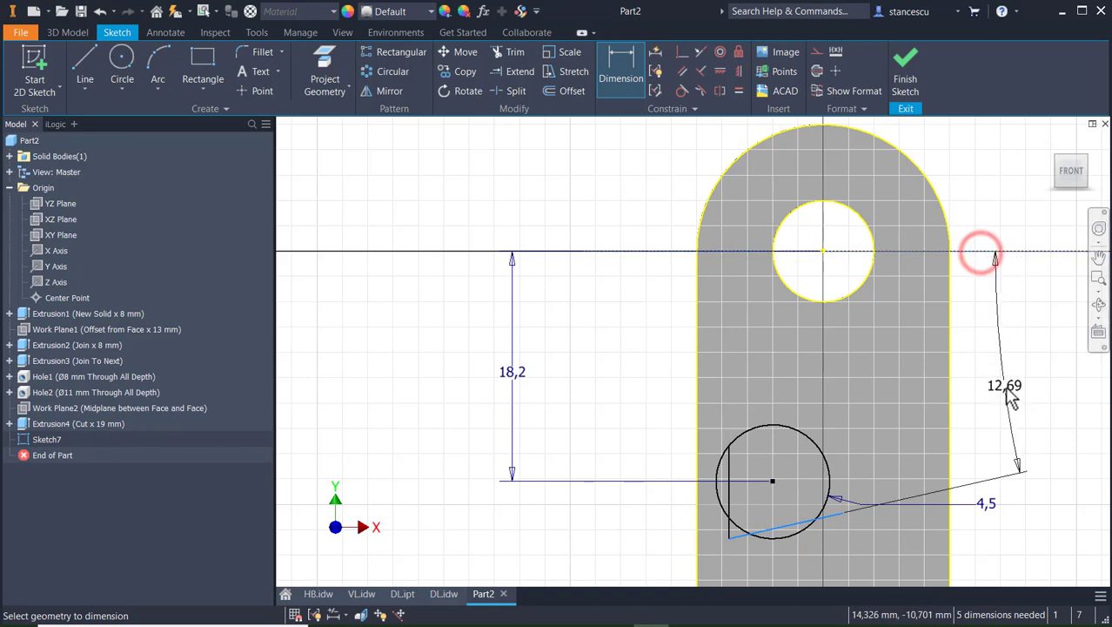
pyautogui.click(1005, 390)
pyautogui.write('8')
pyautogui.press('Return')
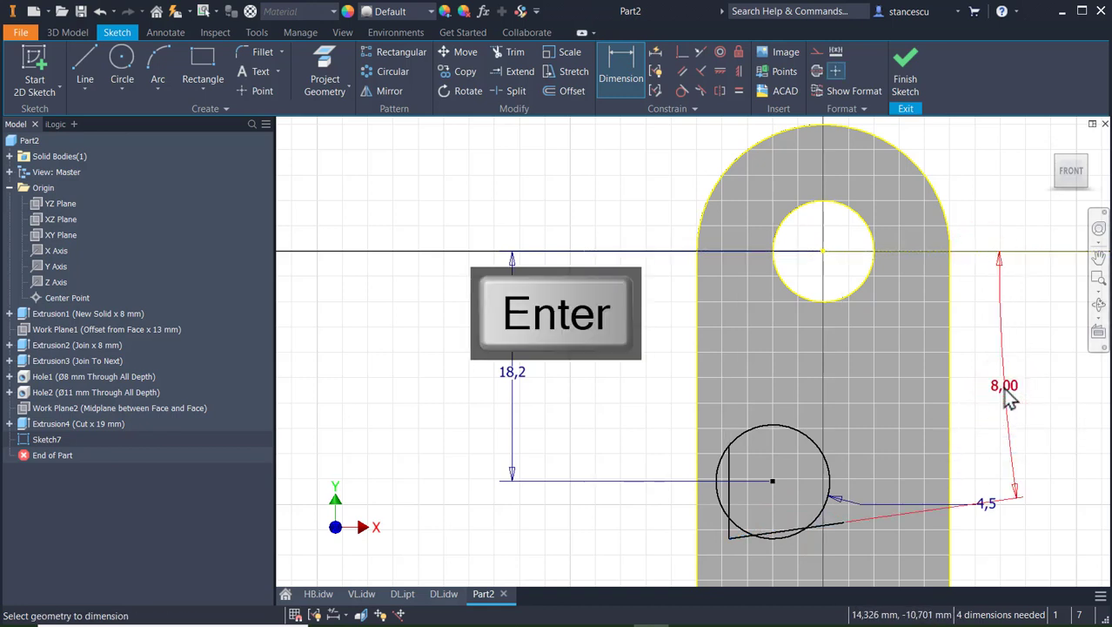
# - Dimension the horizontal distance between the profile's vertical line and the upper hole's centre as 4.5 mm
pyautogui.click(729, 469)
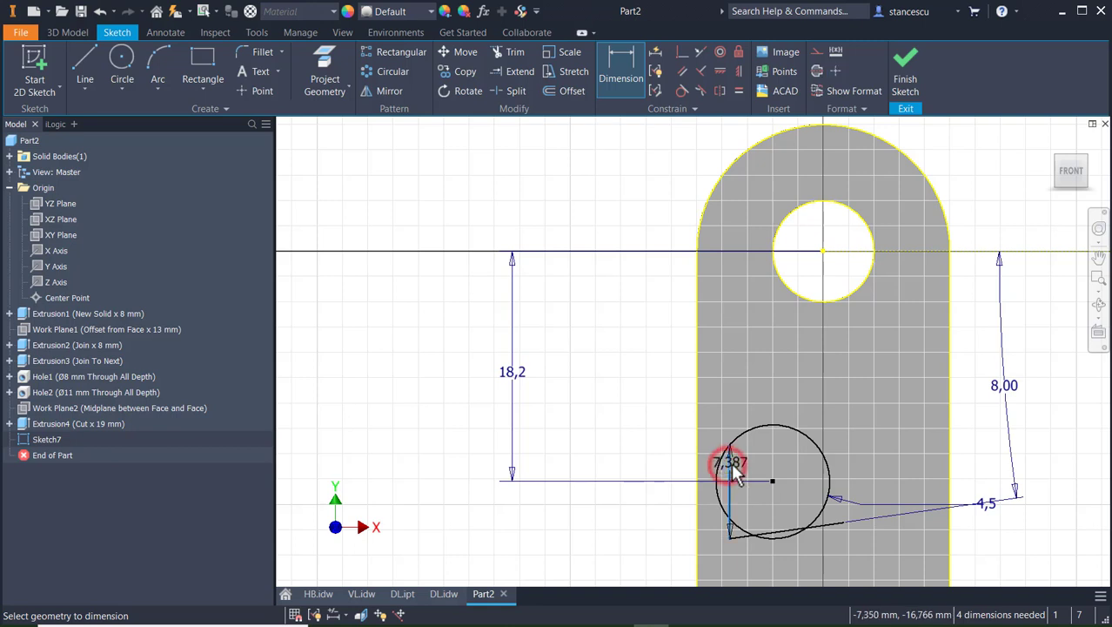
pyautogui.click(824, 255)
pyautogui.scroll(3, 795, 325)
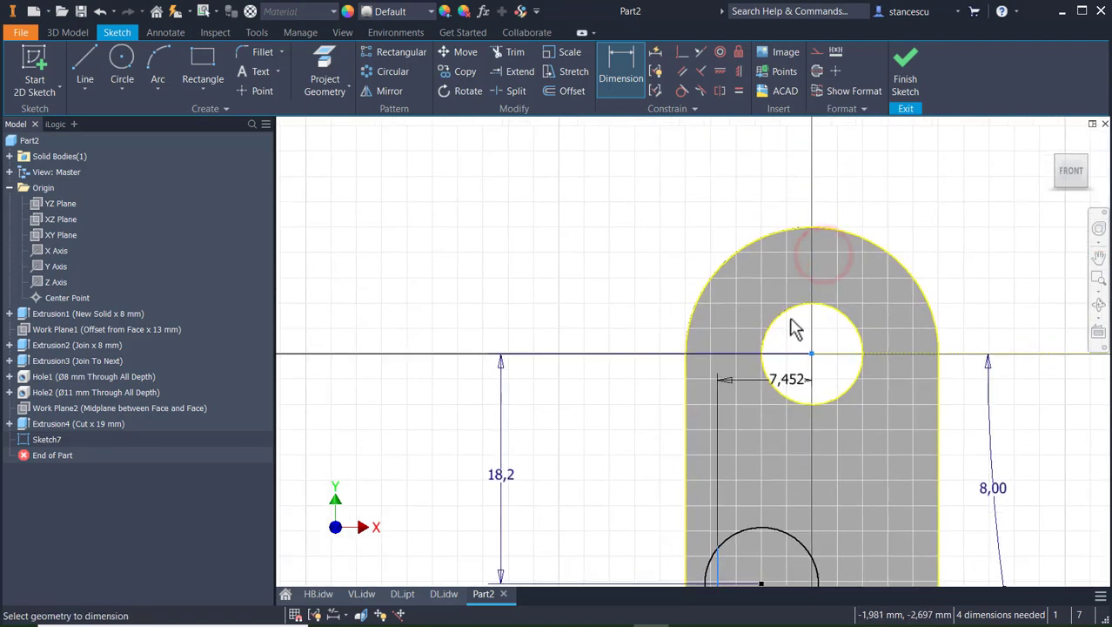
pyautogui.click(765, 171)
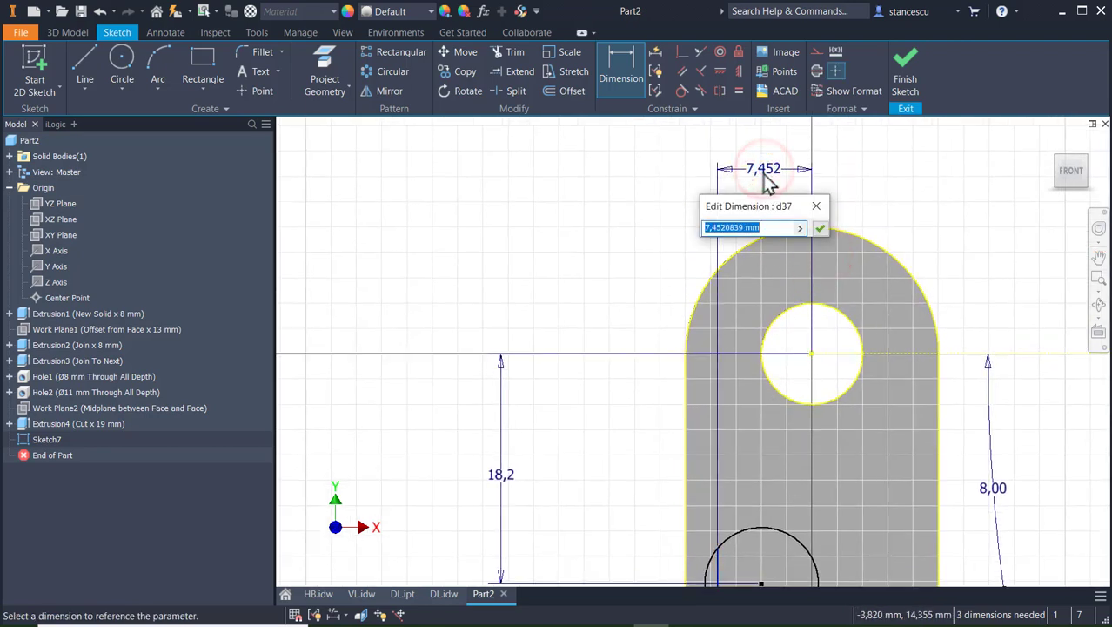
pyautogui.write('4.5')
pyautogui.press('Return')
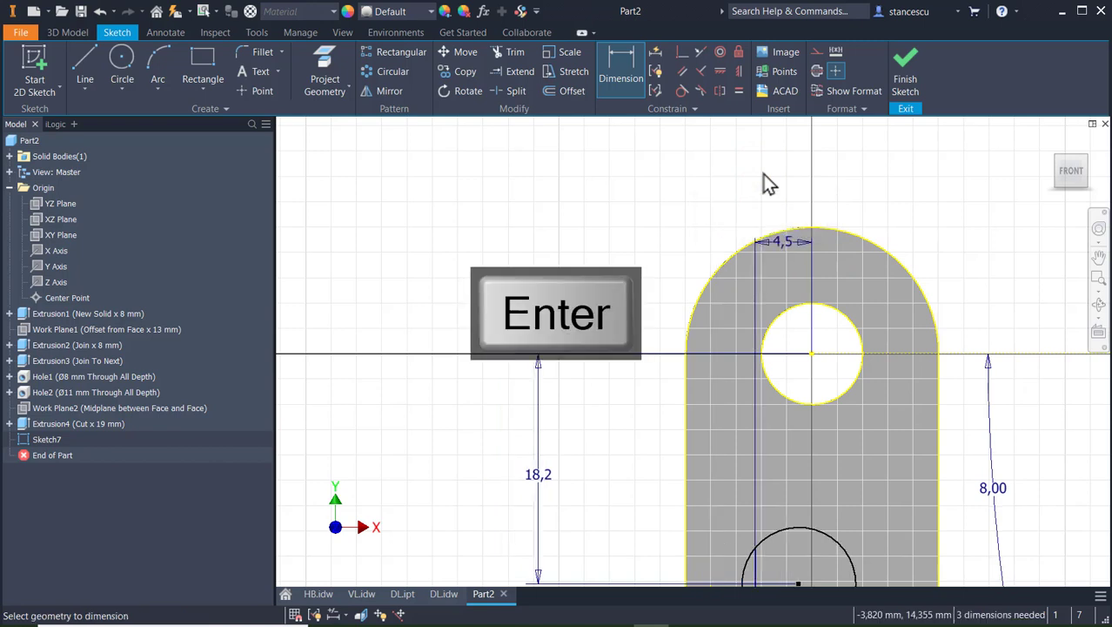
# - Dimension the horizontal width from the vertical line to the circle's far side as 8 mm
pyautogui.moveTo(778, 422); pyautogui.dragTo(750, 218, button='middle')
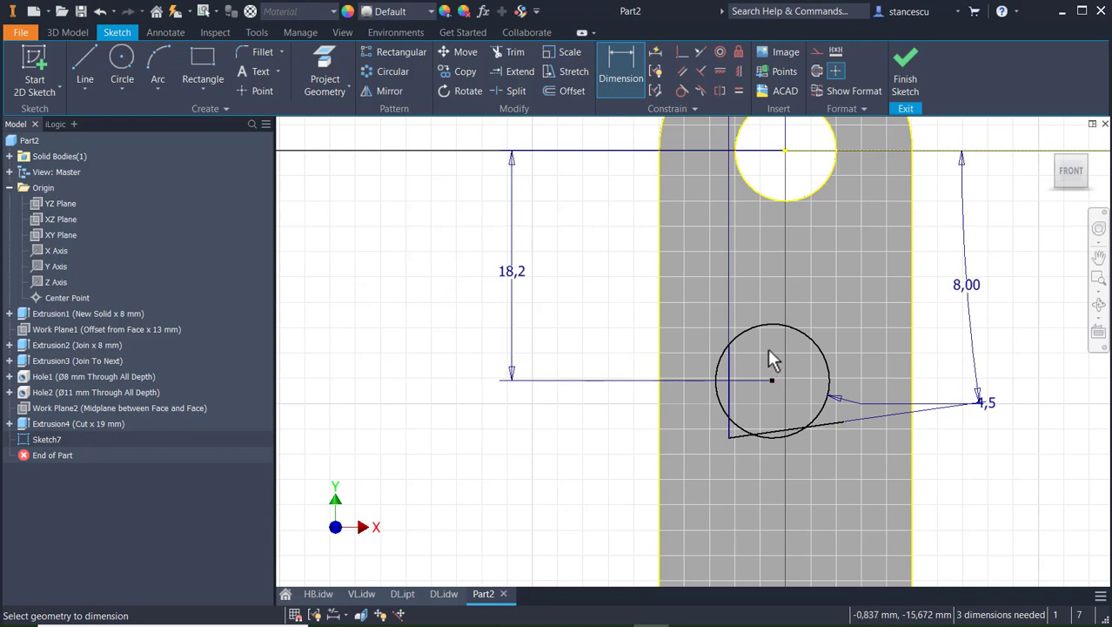
pyautogui.click(728, 367)
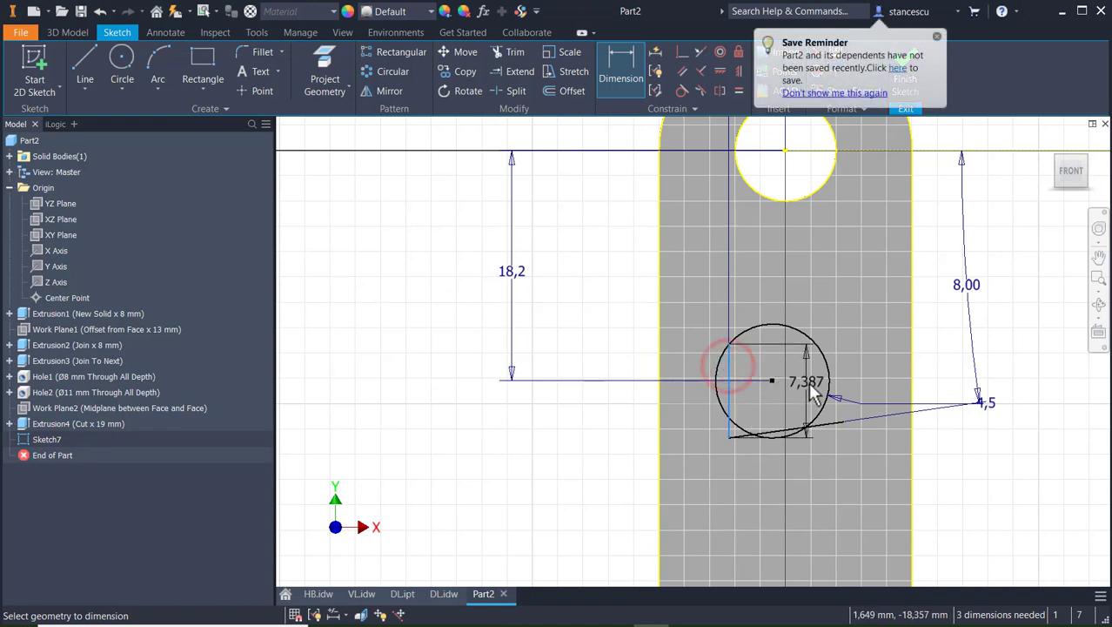
pyautogui.click(831, 379)
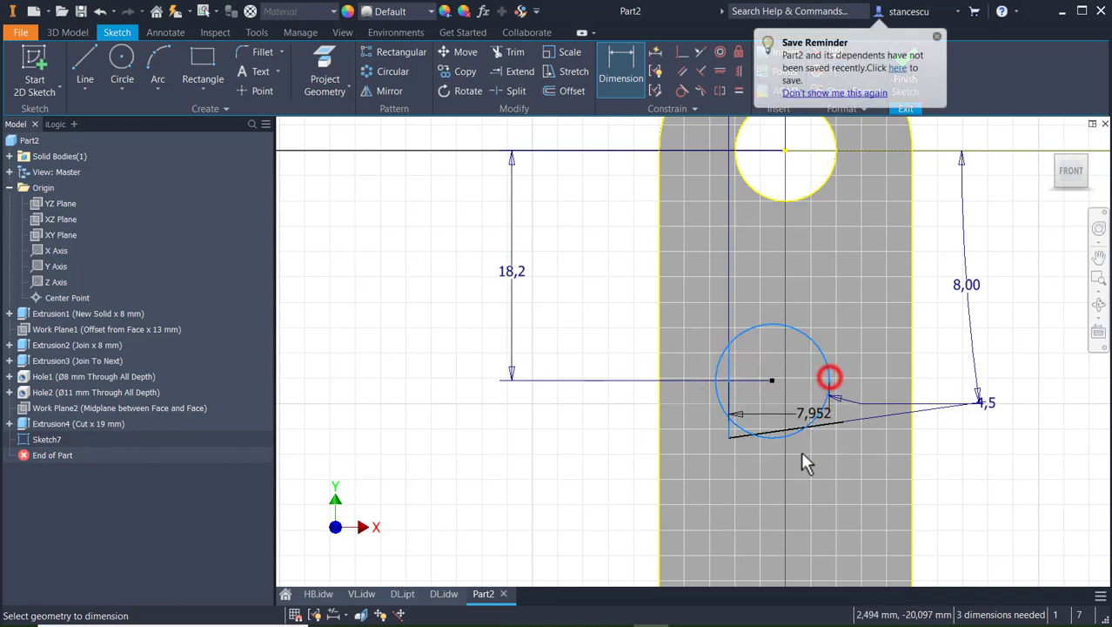
pyautogui.click(776, 494)
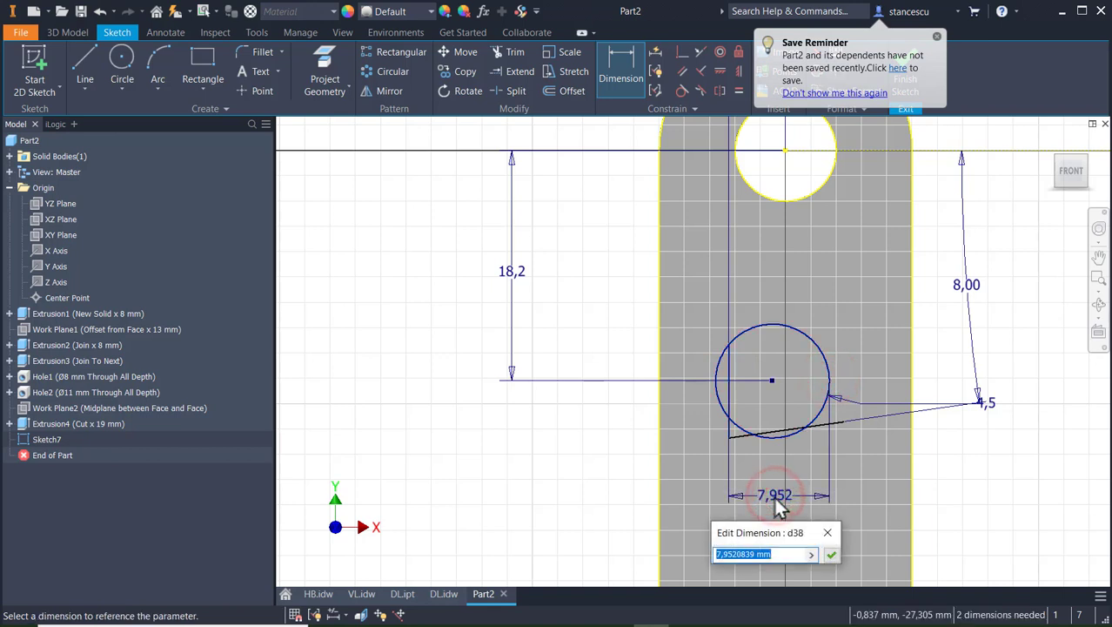
pyautogui.write('8')
pyautogui.press('Return')
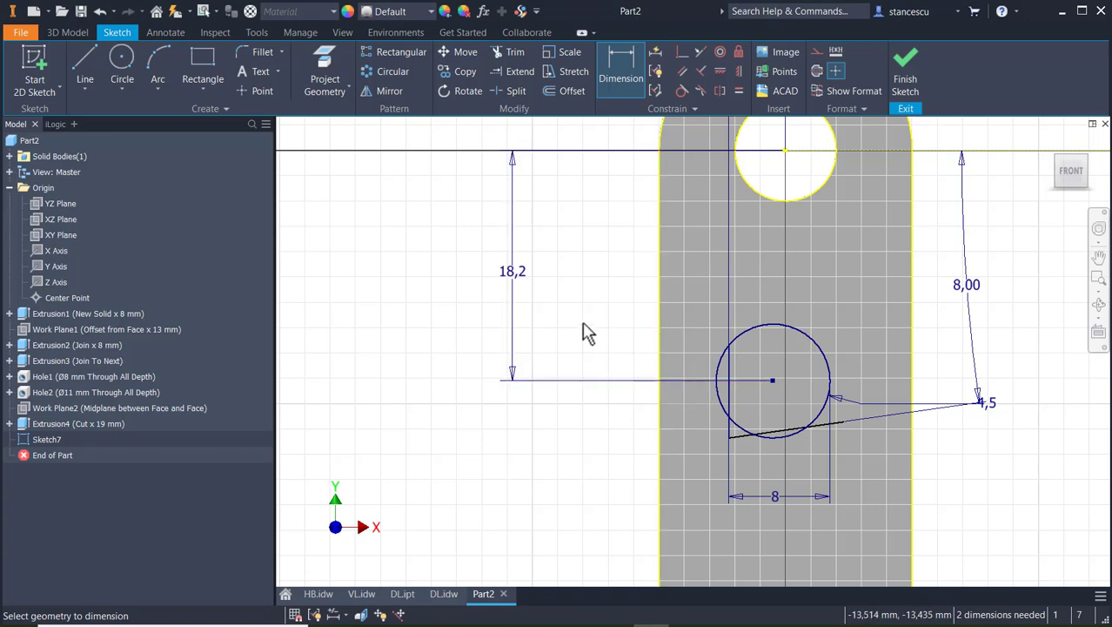
pyautogui.click(94, 69)
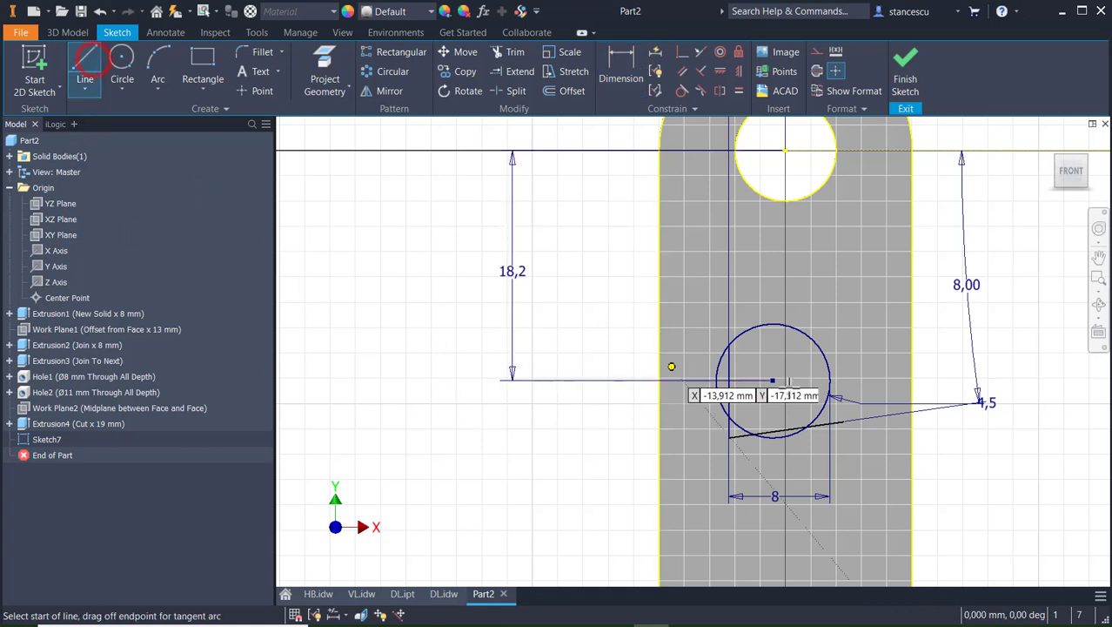
pyautogui.click(730, 435)
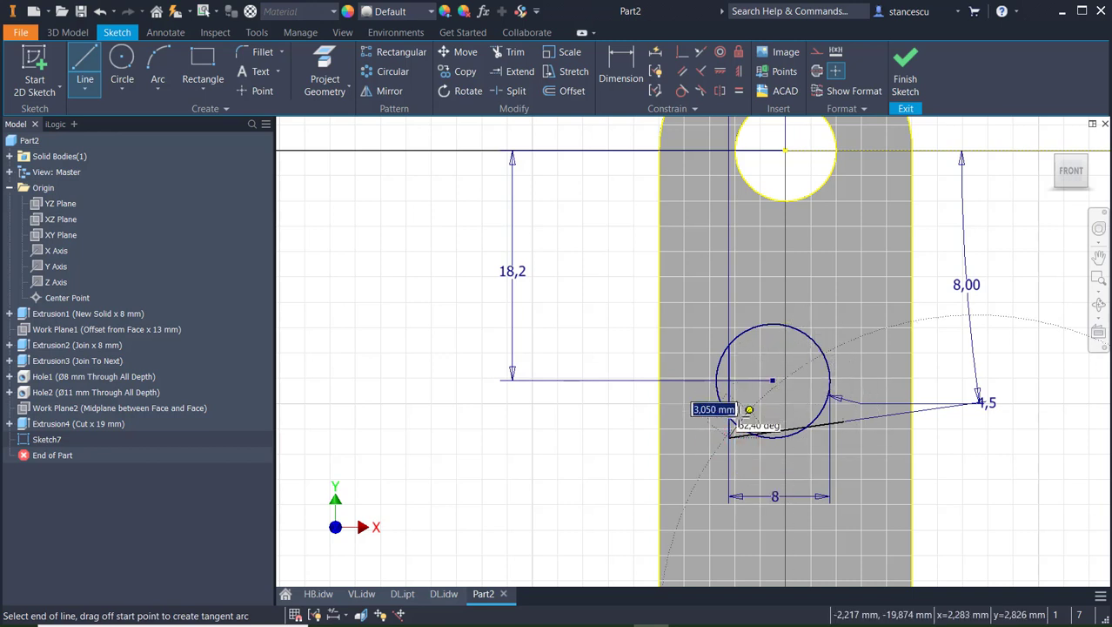
pyautogui.press('Escape')
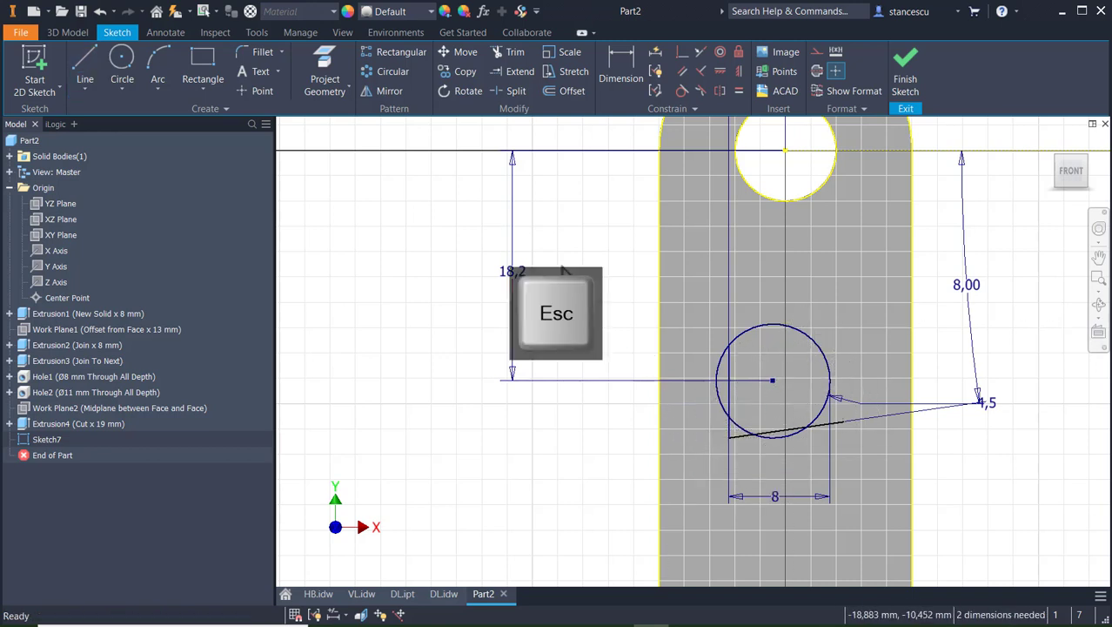
# - Trim the circle outside the vertical line, below the slanted line and across their corner, plus the slanted line's end beyond the circle
pyautogui.click(496, 53)
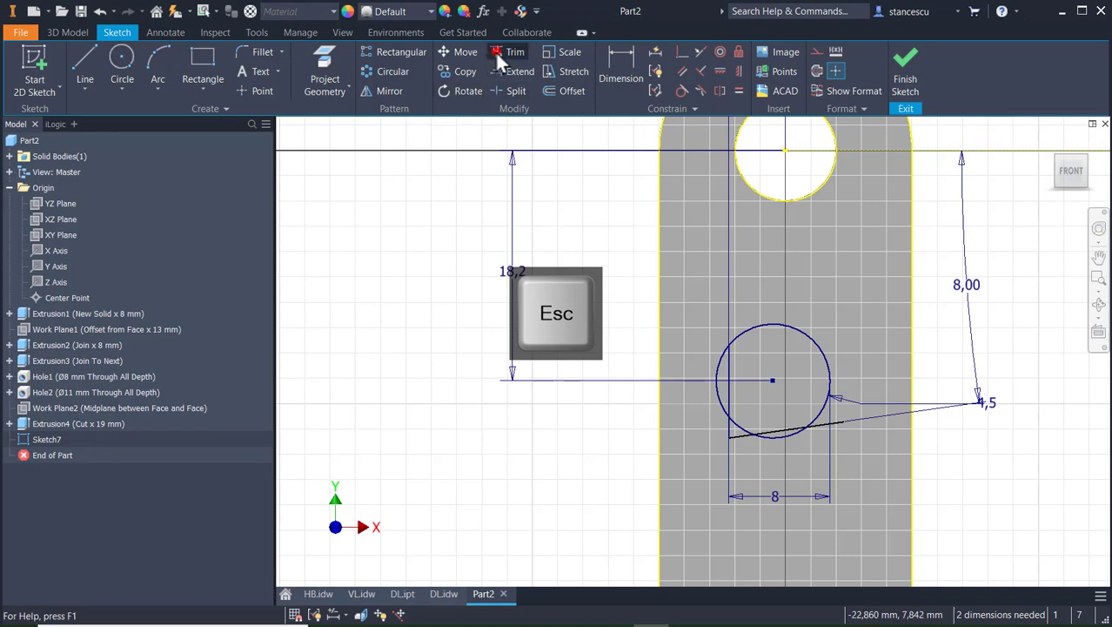
pyautogui.click(719, 370)
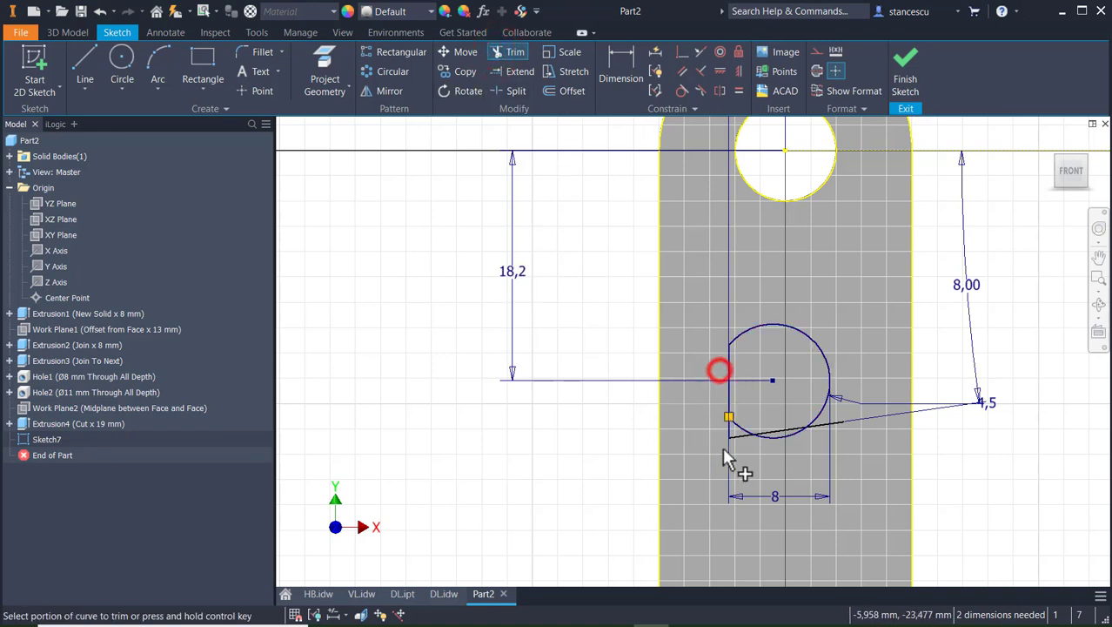
pyautogui.click(768, 442)
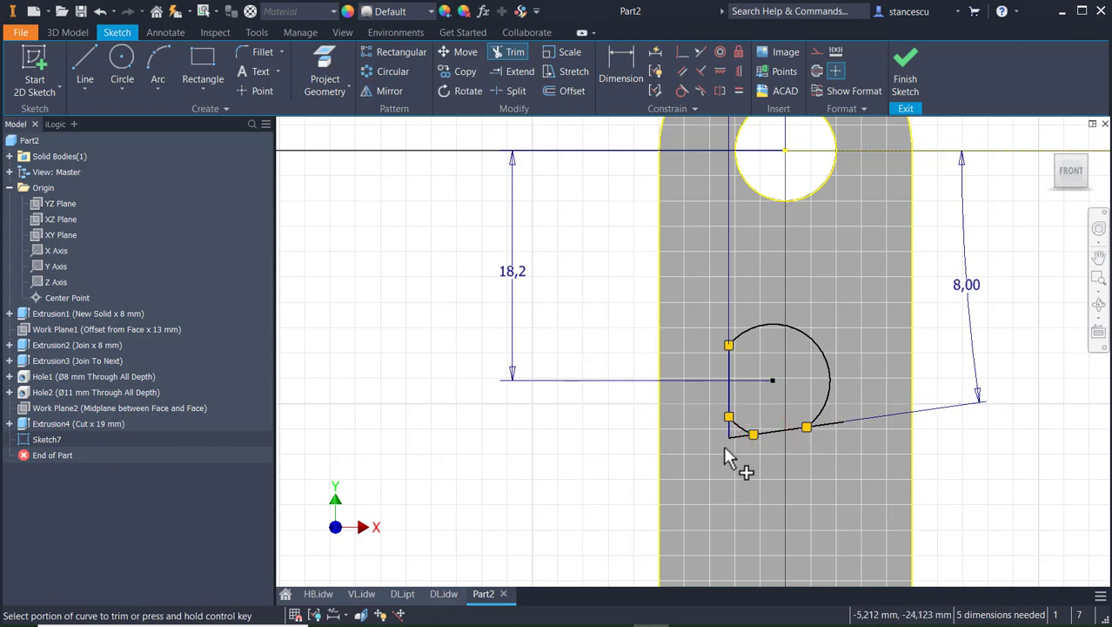
pyautogui.scroll(-3, 725, 451)
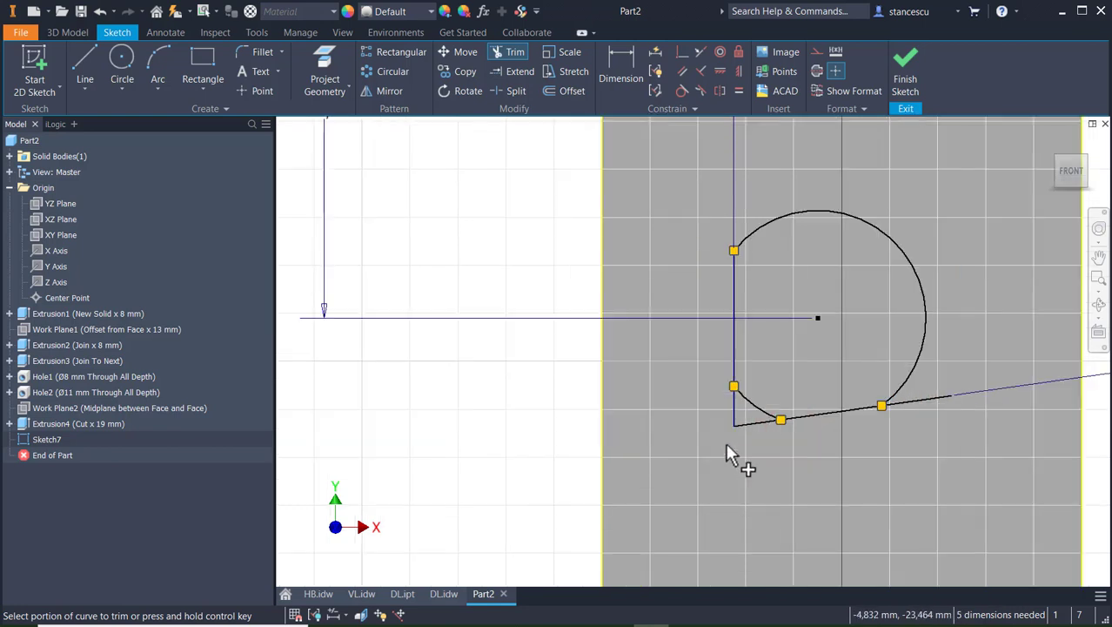
pyautogui.click(749, 405)
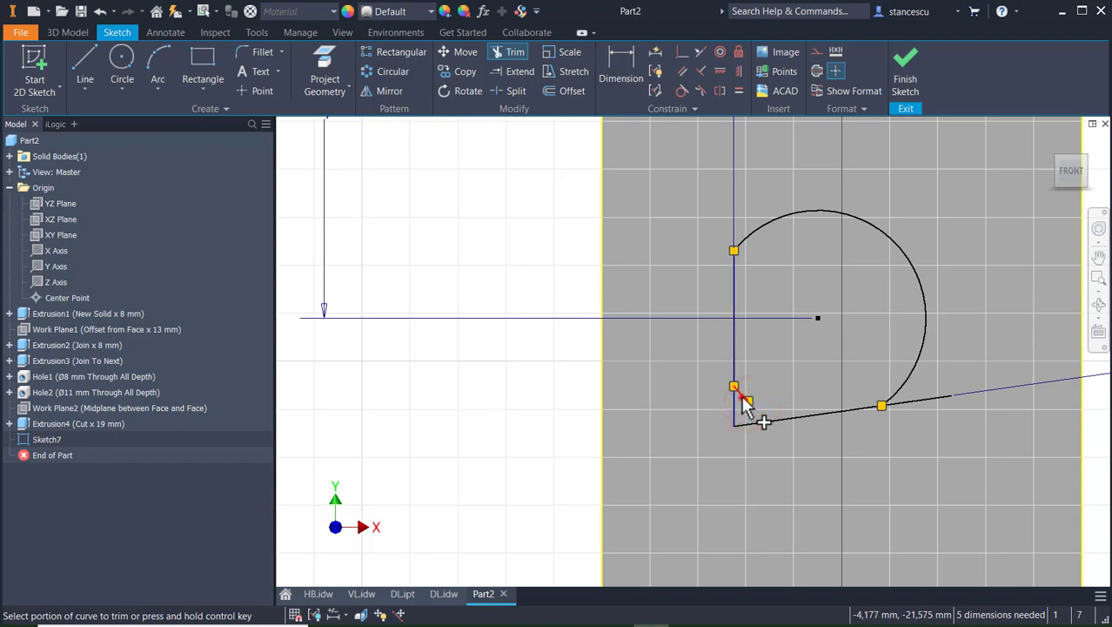
pyautogui.click(743, 401)
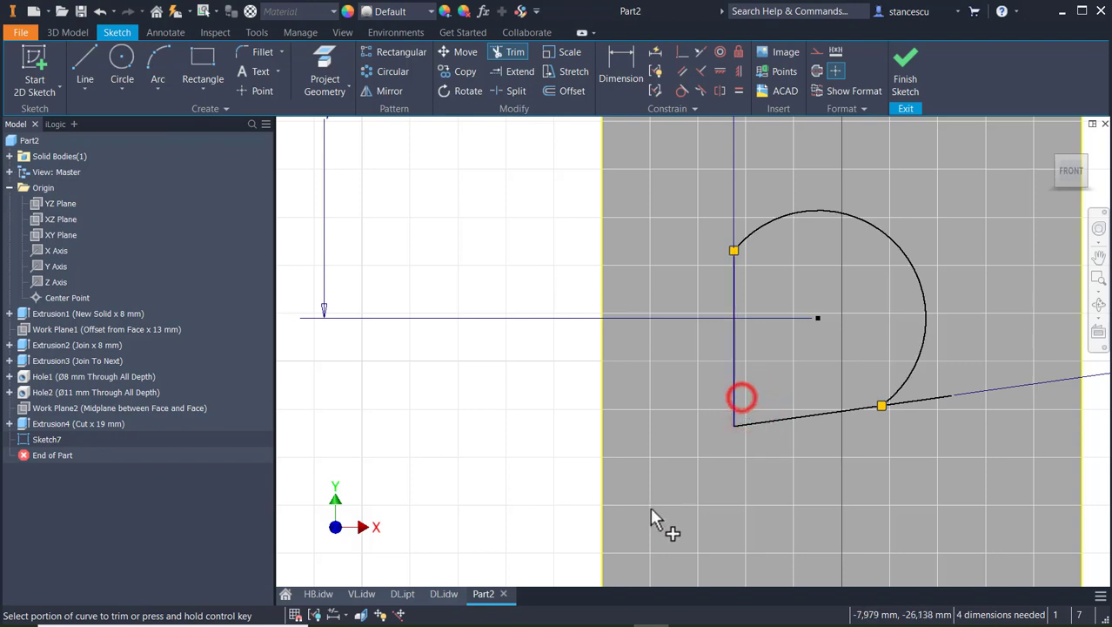
pyautogui.click(915, 396)
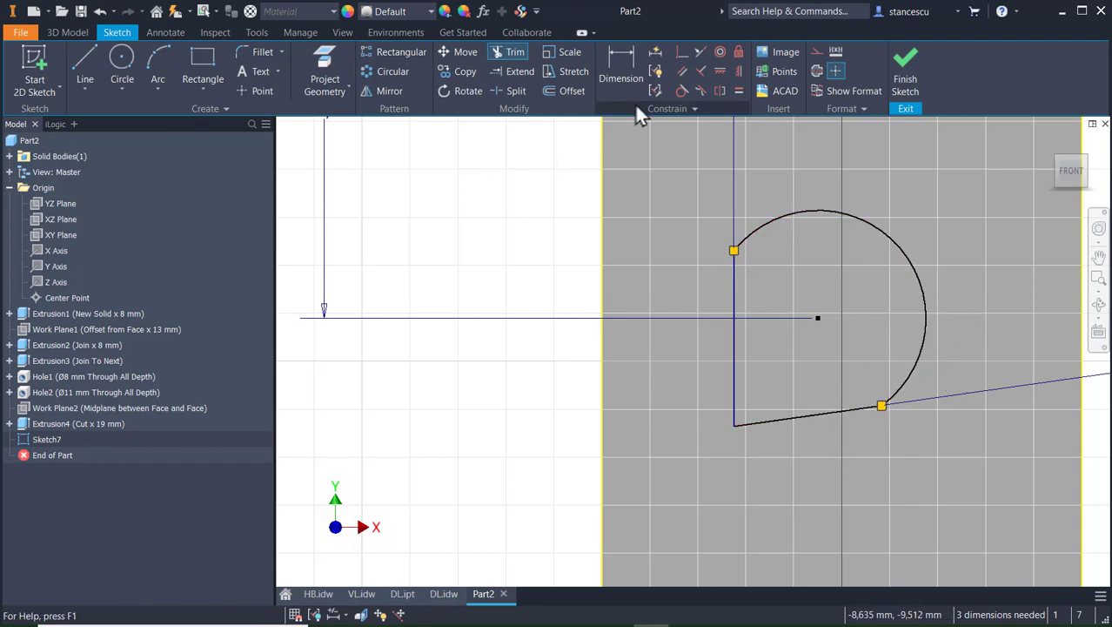
# - Draw a diagonal construction line from the profile's lower-left corner to the arc's upper-right side
pyautogui.click(86, 50)
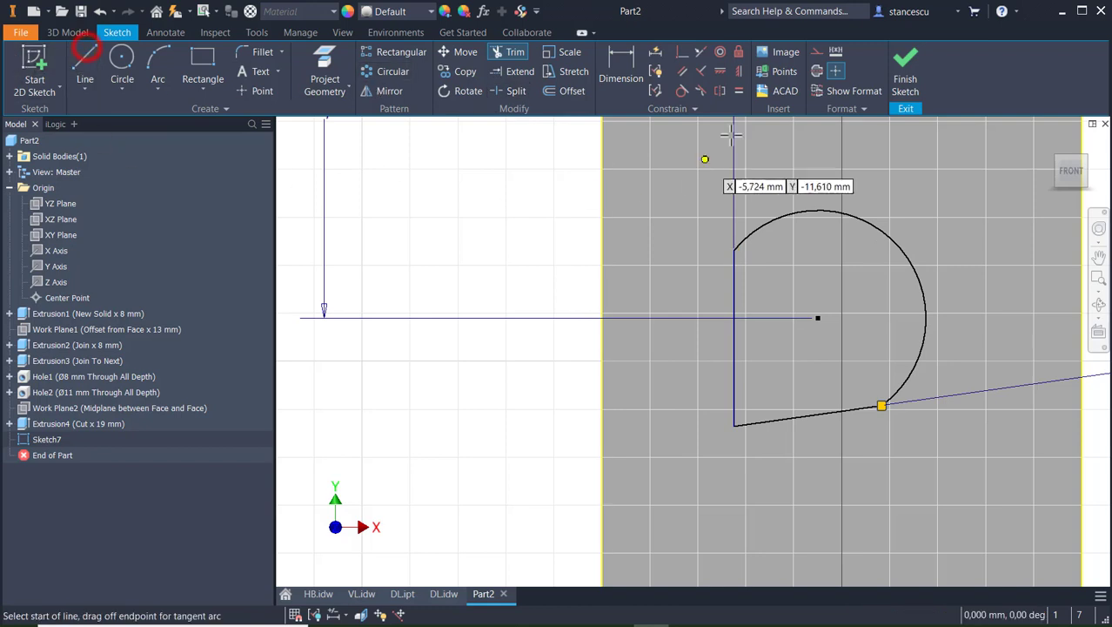
pyautogui.click(814, 51)
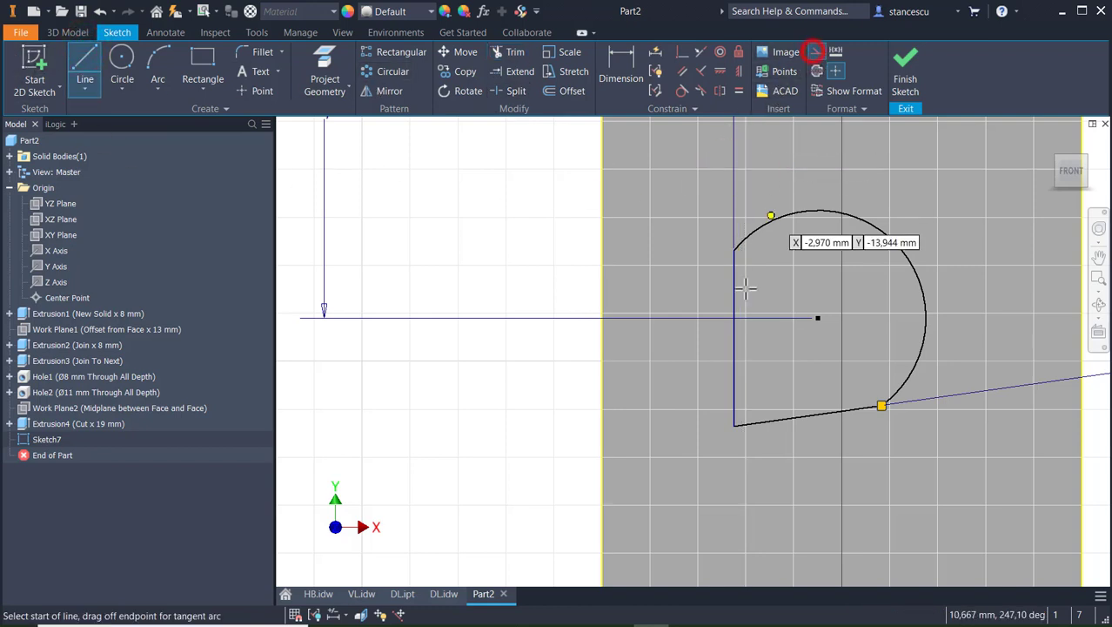
pyautogui.click(733, 425)
pyautogui.moveTo(775, 395)
pyautogui.mouseDown()
pyautogui.moveTo(851, 305)
pyautogui.moveTo(899, 219)
pyautogui.moveTo(894, 245)
pyautogui.mouseUp()
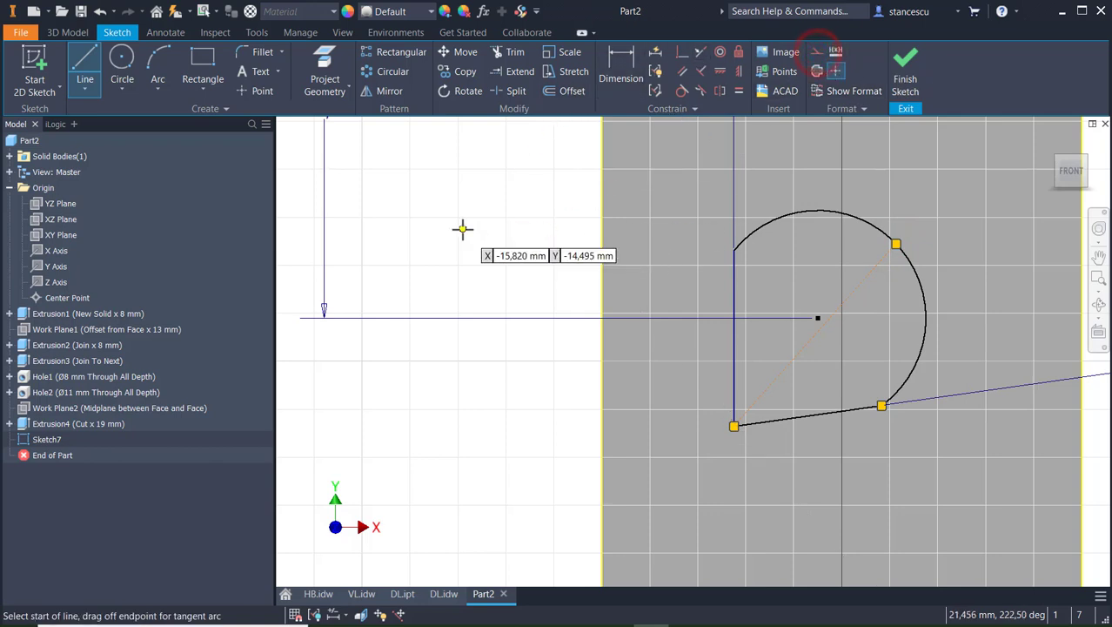
pyautogui.press('Escape')
pyautogui.press('Escape')
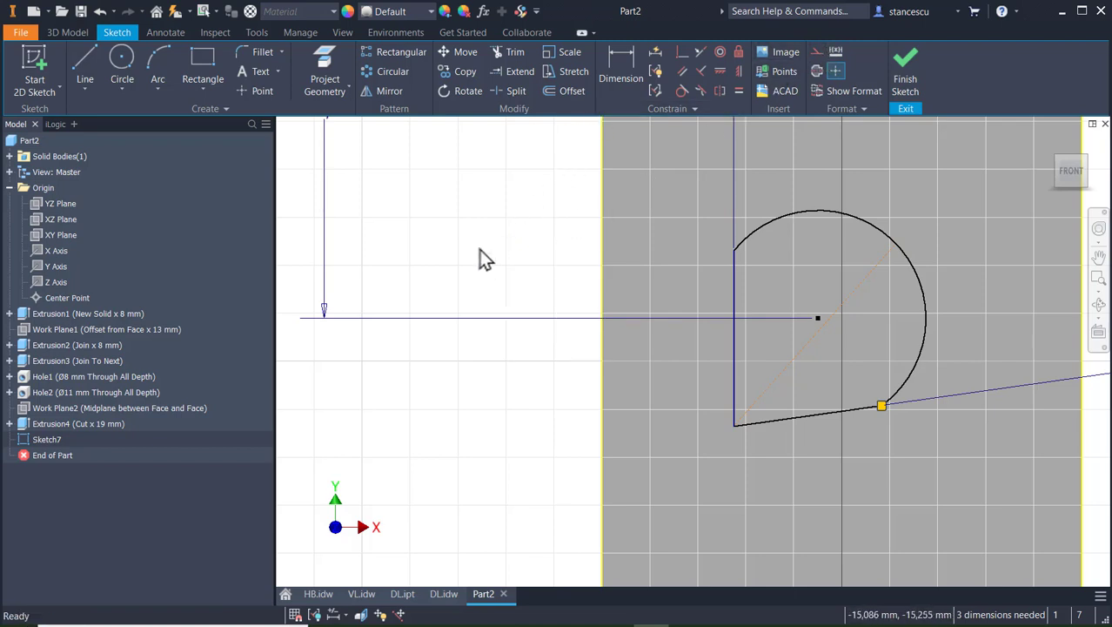
# - Make the arc's centre point coincident with the diagonal construction line
pyautogui.click(678, 50)
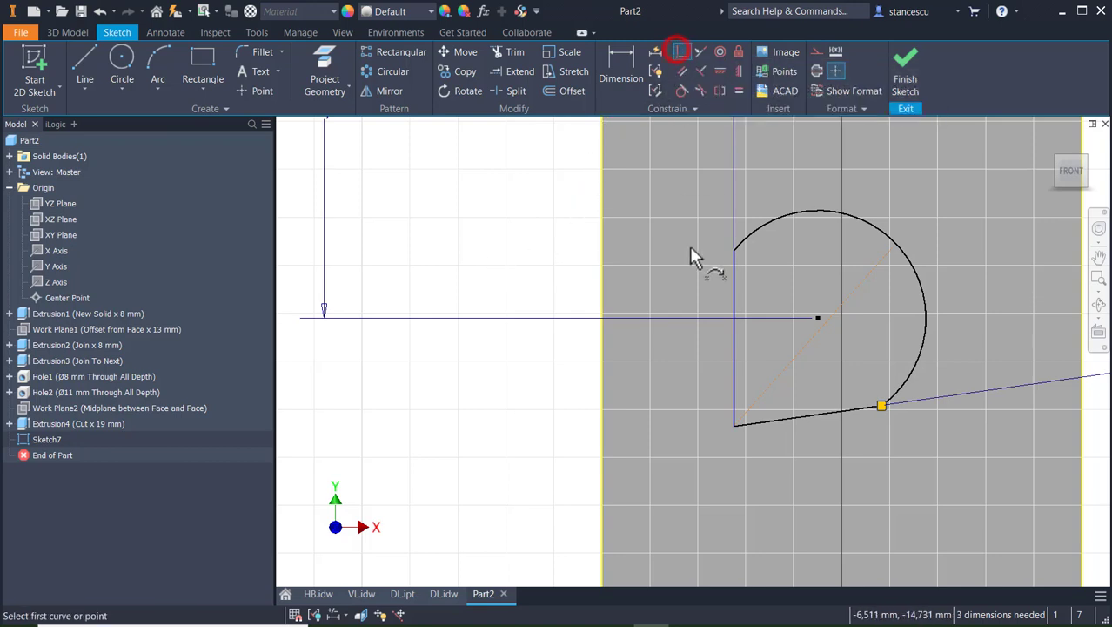
pyautogui.click(857, 283)
pyautogui.click(818, 319)
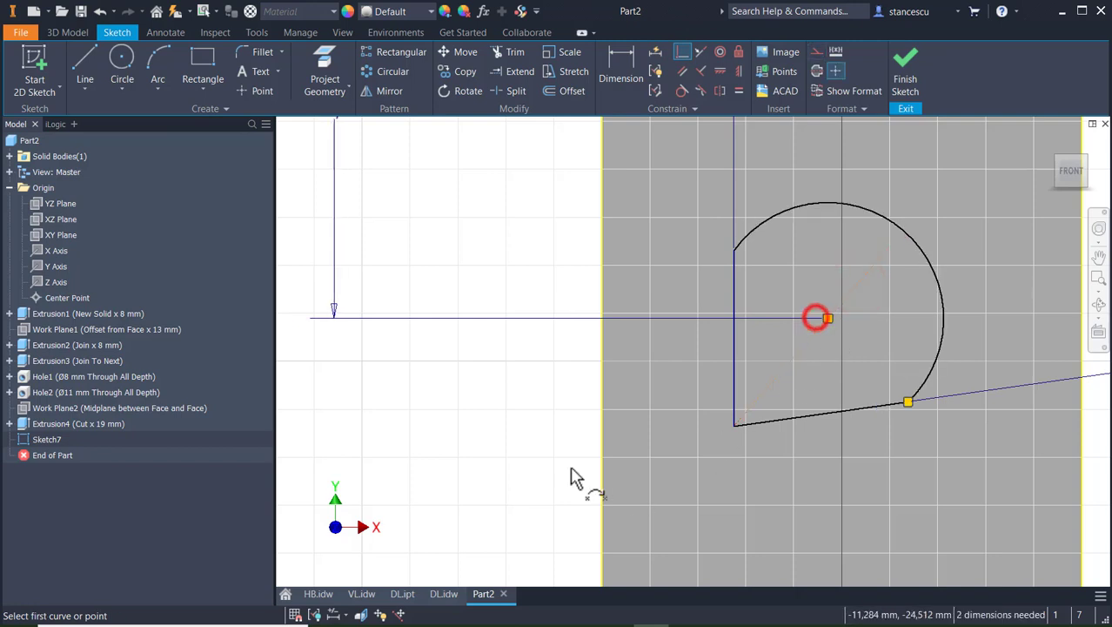
# - Dimension the horizontal distance from the profile's vertical line to the arc's far side as 8 mm
pyautogui.scroll(-3, 513, 439)
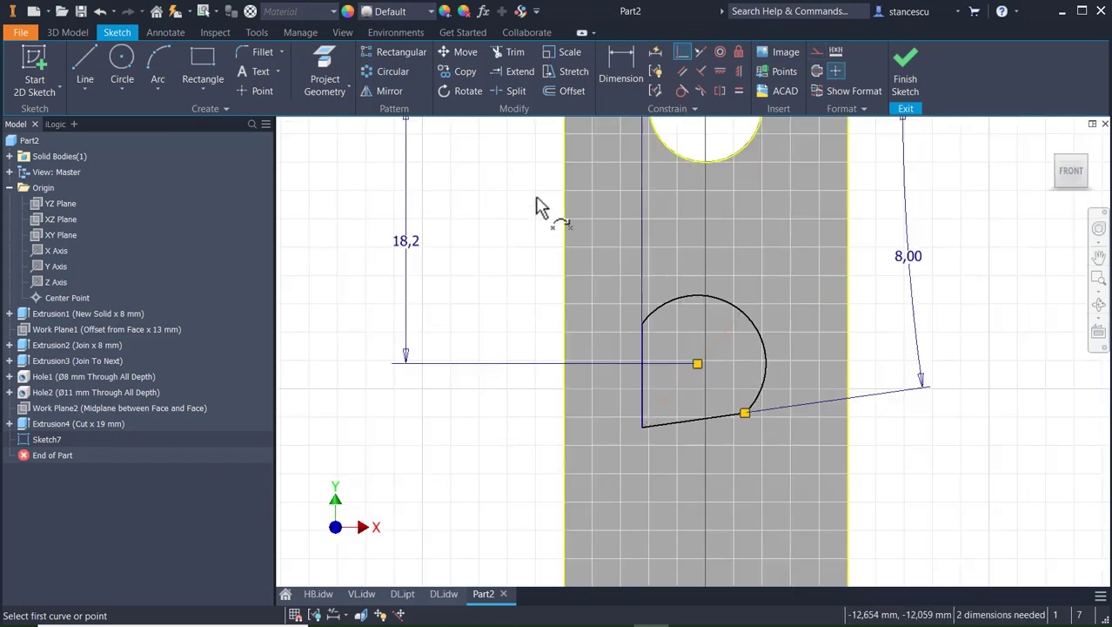
pyautogui.click(614, 56)
pyautogui.click(645, 353)
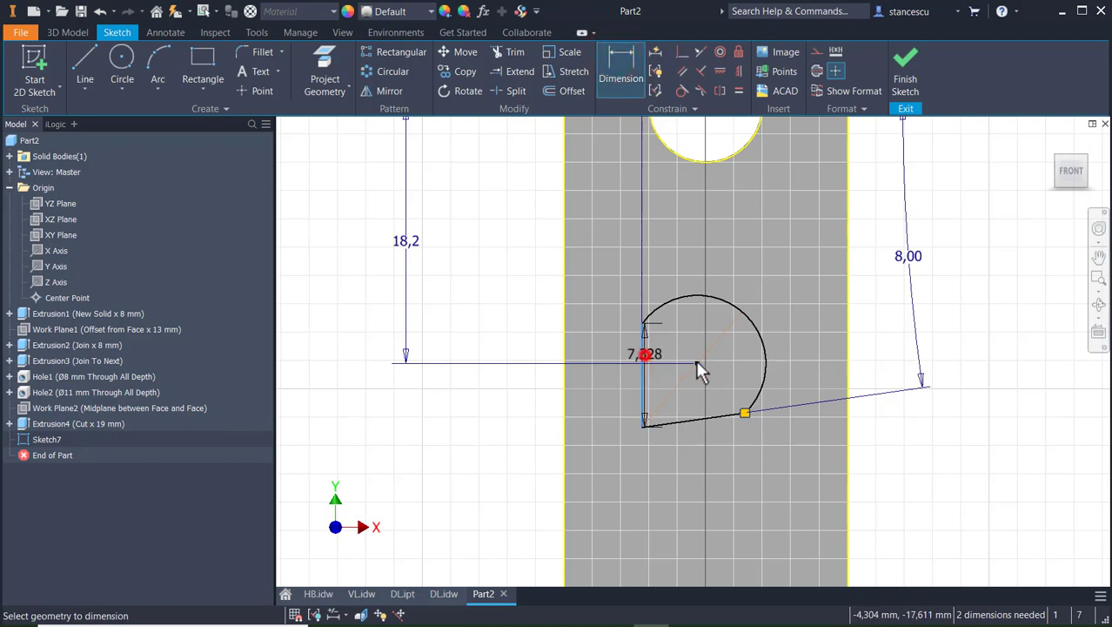
pyautogui.click(769, 362)
pyautogui.click(710, 462)
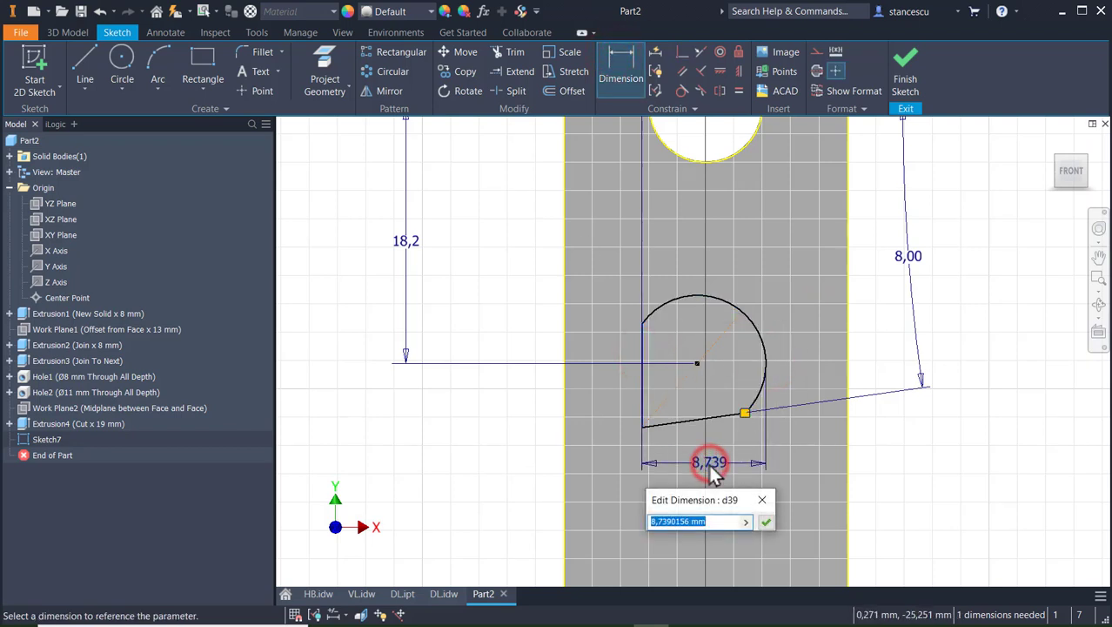
pyautogui.write('8')
pyautogui.press('Return')
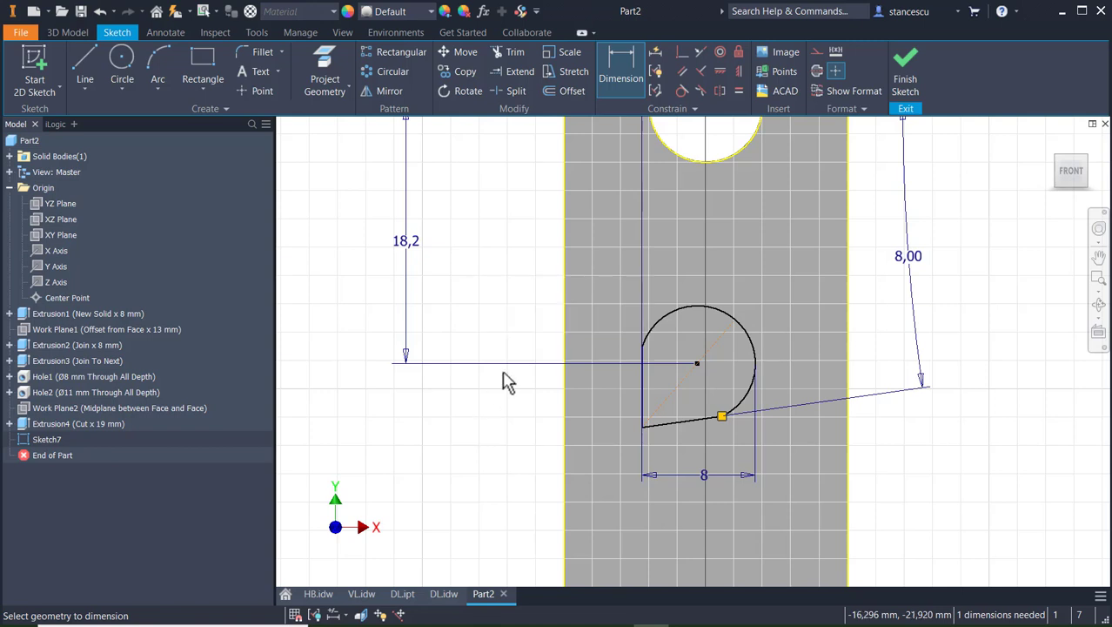
pyautogui.press('Escape')
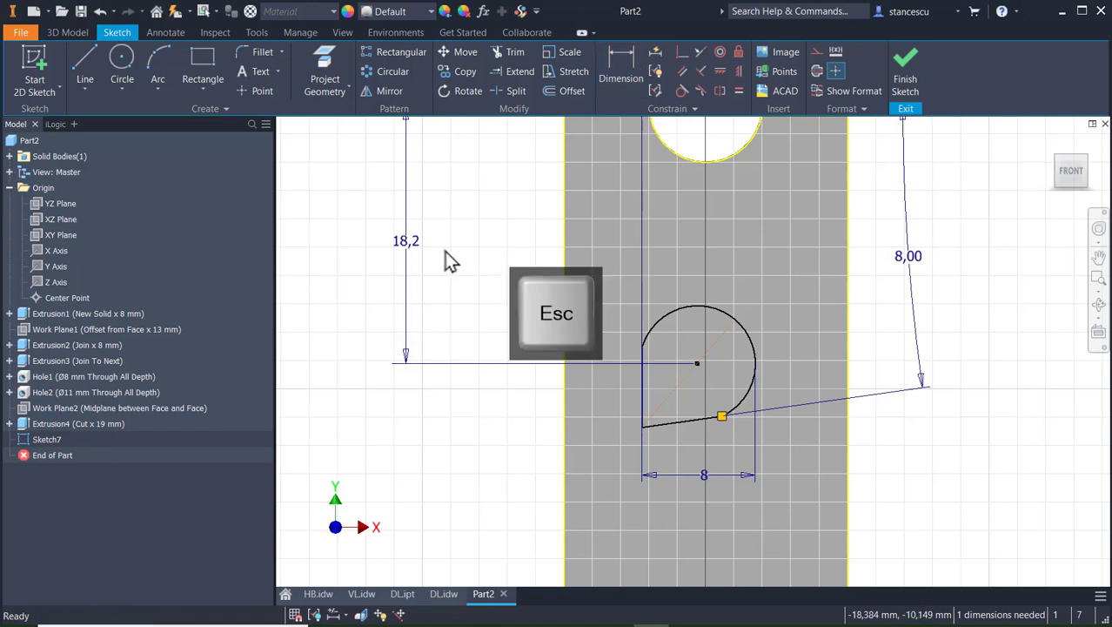
# - Replace the vertical dimension to the arc's centre with an 18.2 mm one from the hole above to the profile's lower-left corner
pyautogui.click(394, 243)
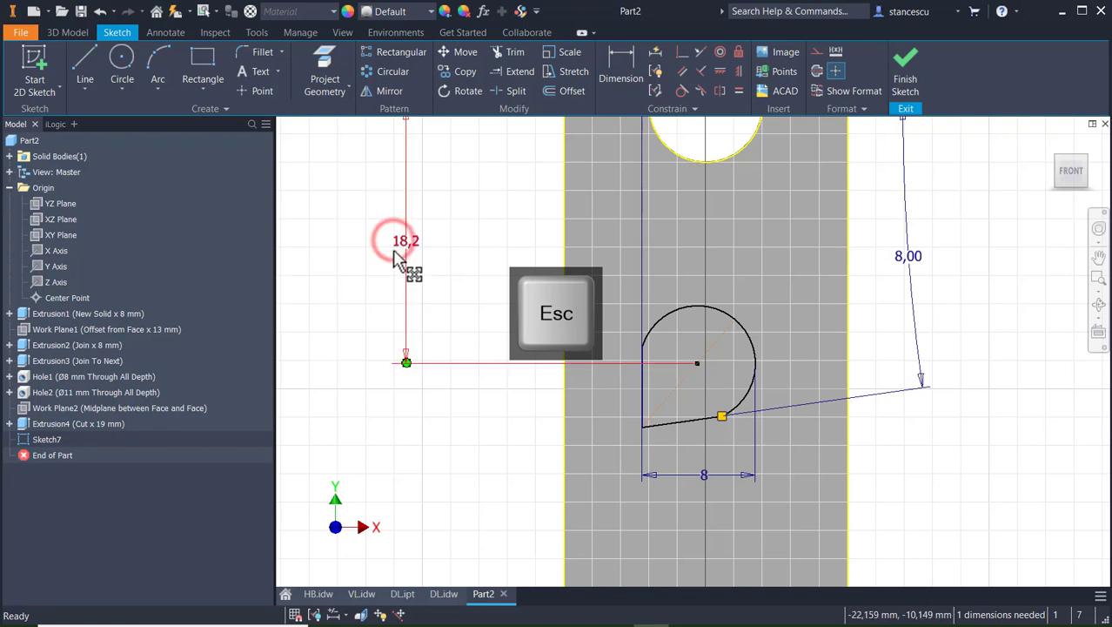
pyautogui.press('Delete')
pyautogui.scroll(-3, 614, 389)
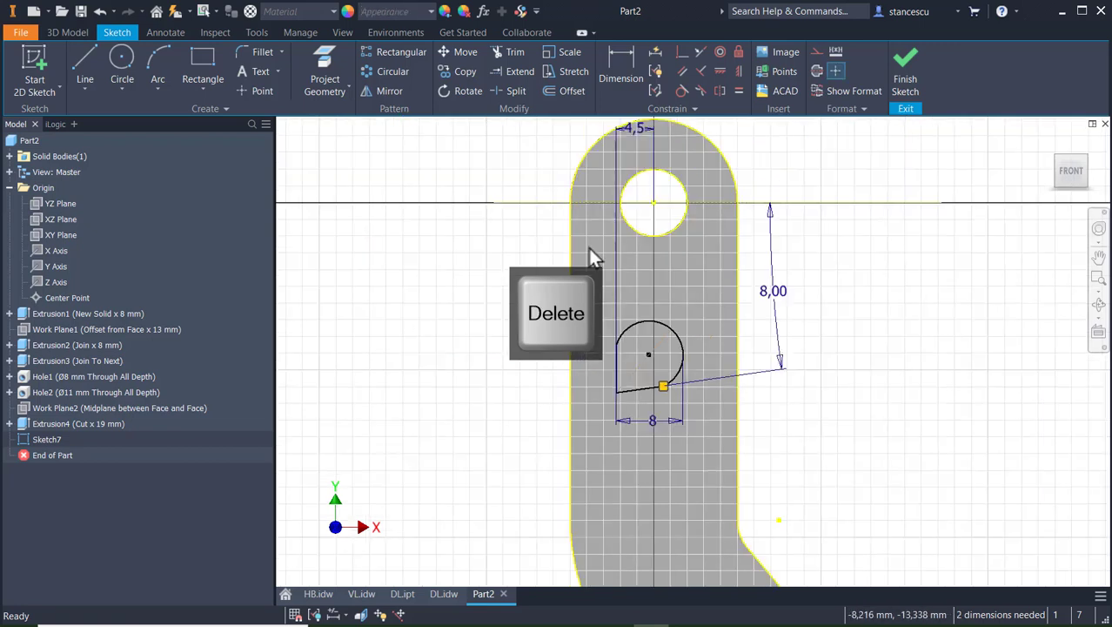
pyautogui.click(620, 57)
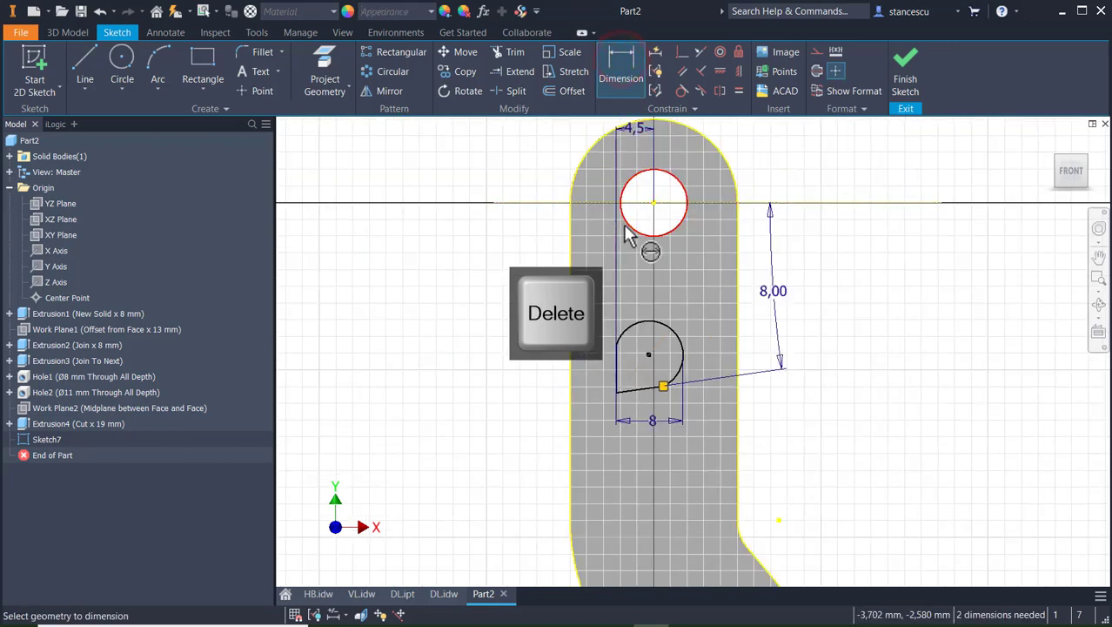
pyautogui.click(624, 226)
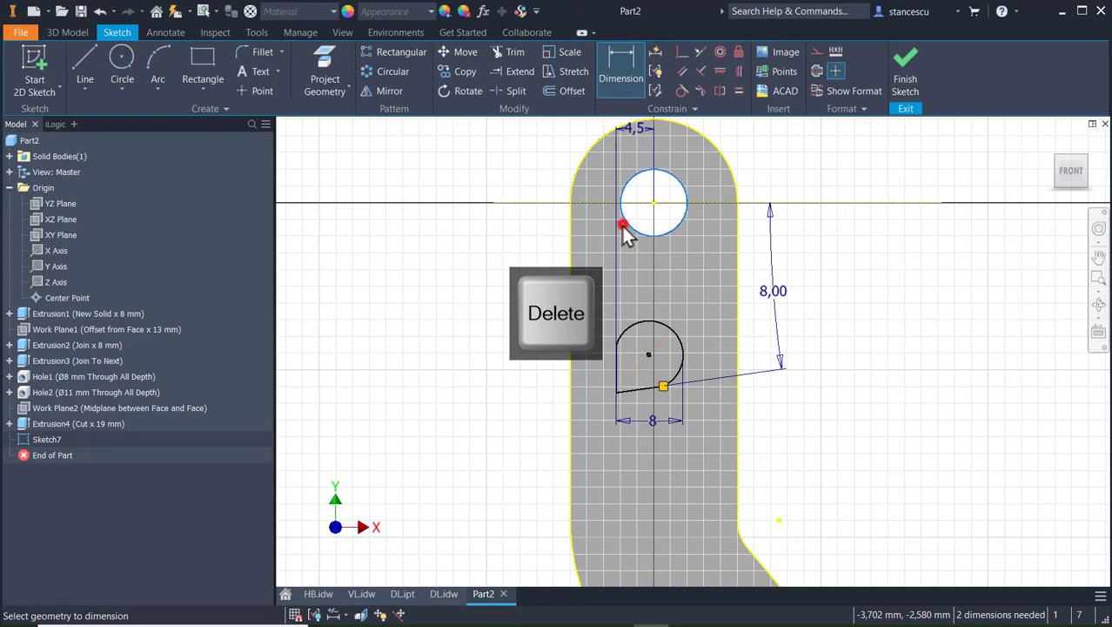
pyautogui.click(616, 393)
pyautogui.click(509, 294)
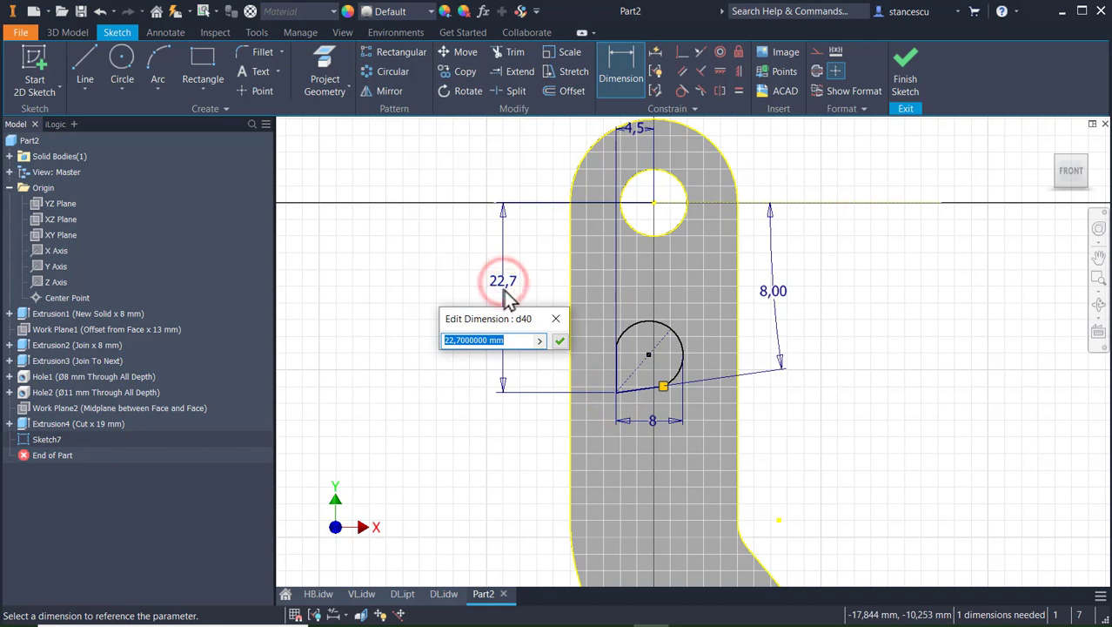
pyautogui.write('18.2')
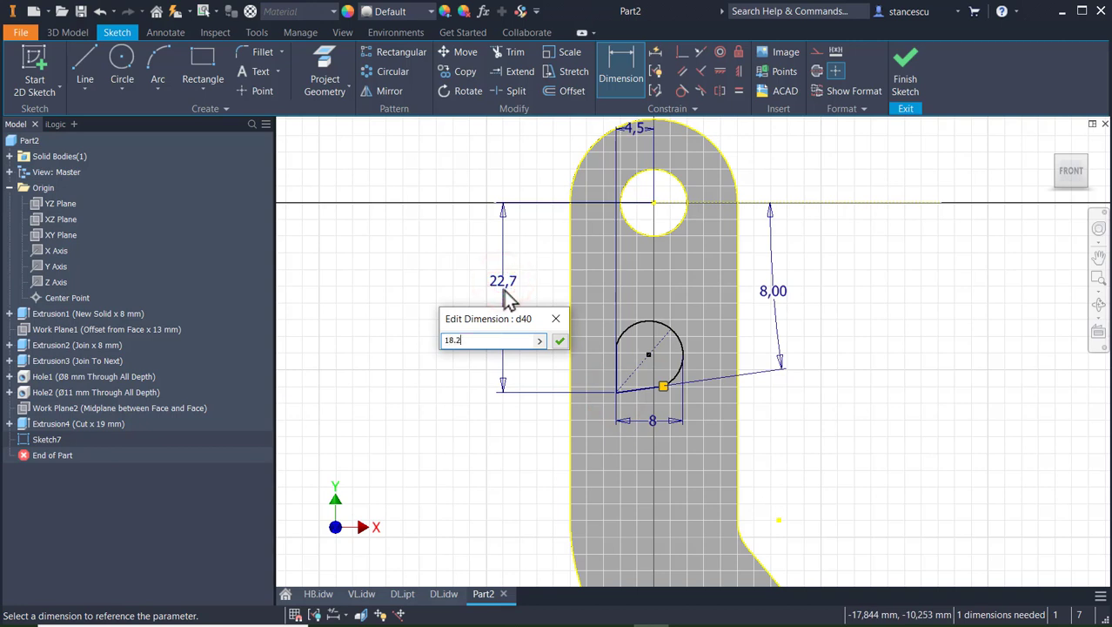
pyautogui.press('Return')
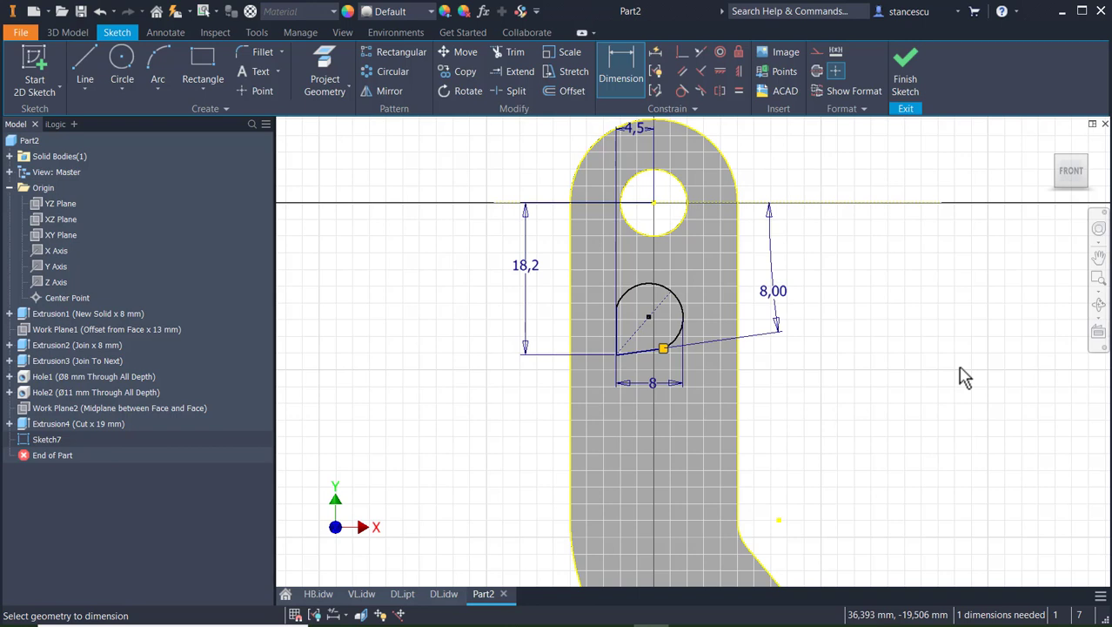
# - Dimension the profile arc's radius as 4.5 mm
pyautogui.click(666, 288)
pyautogui.click(692, 268)
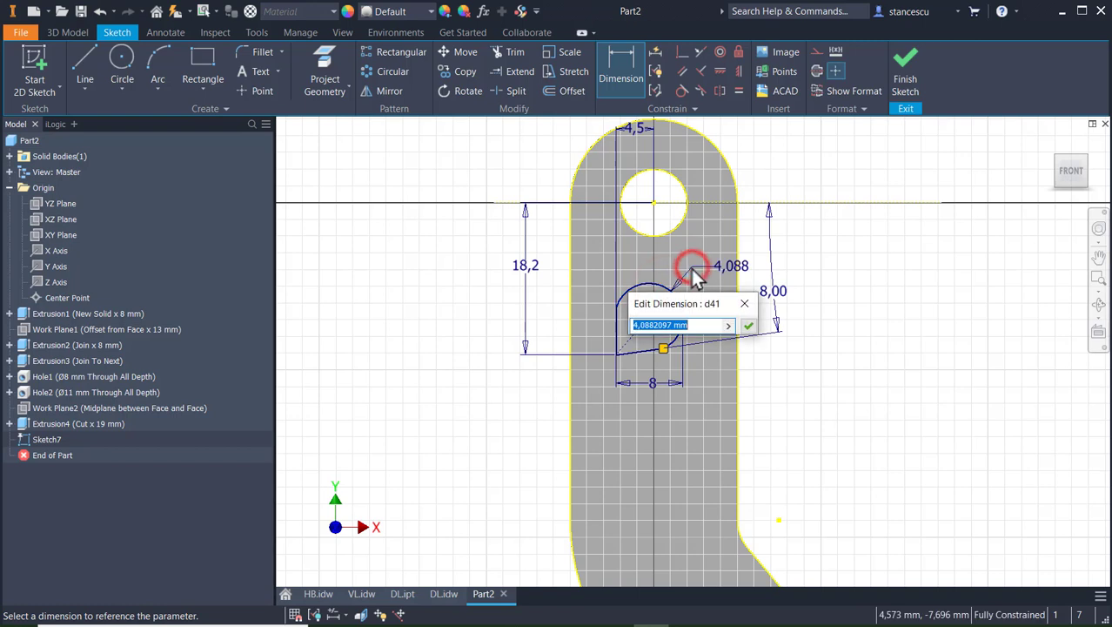
pyautogui.write('4')
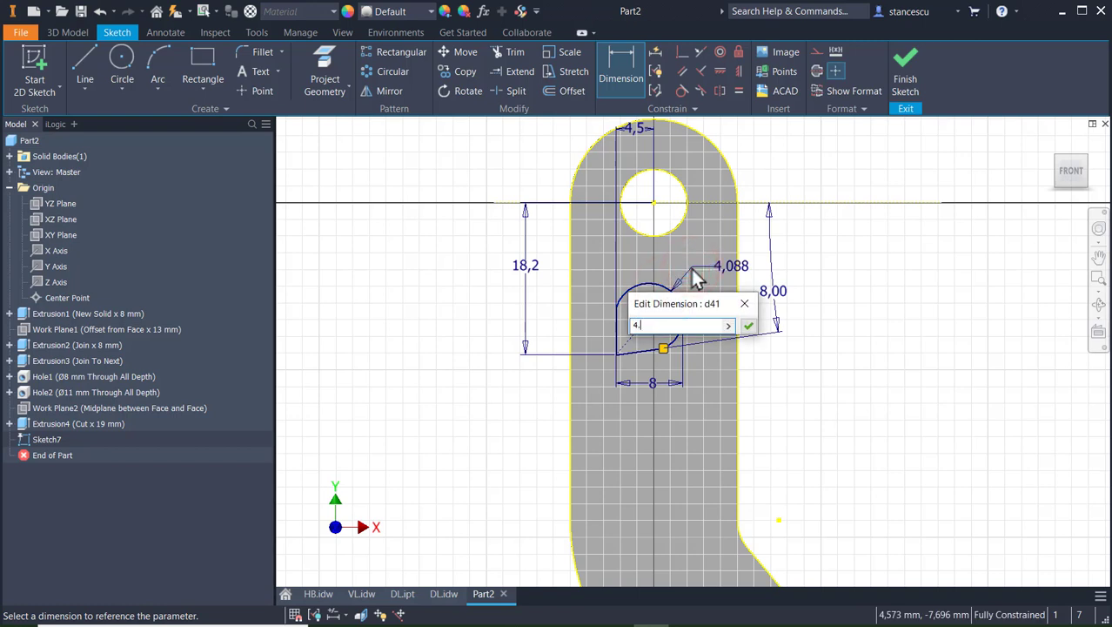
pyautogui.write('.5')
pyautogui.press('Return')
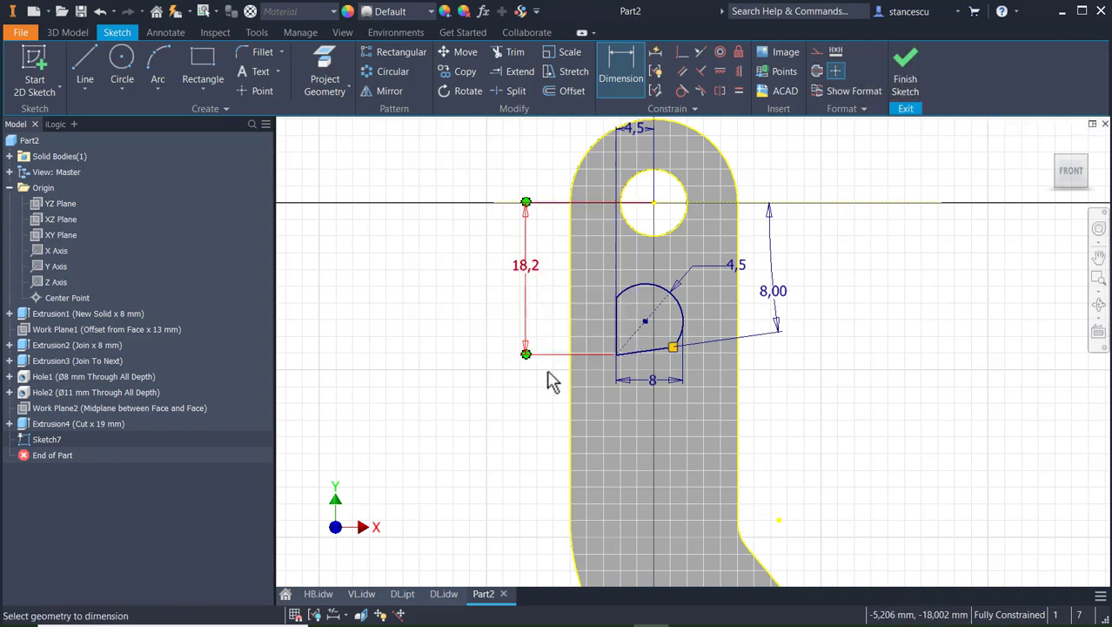
# - Fillet the corner between the vertical and slanted lines with a 0.5 mm radius and finish the sketch
pyautogui.scroll(-3, 557, 357)
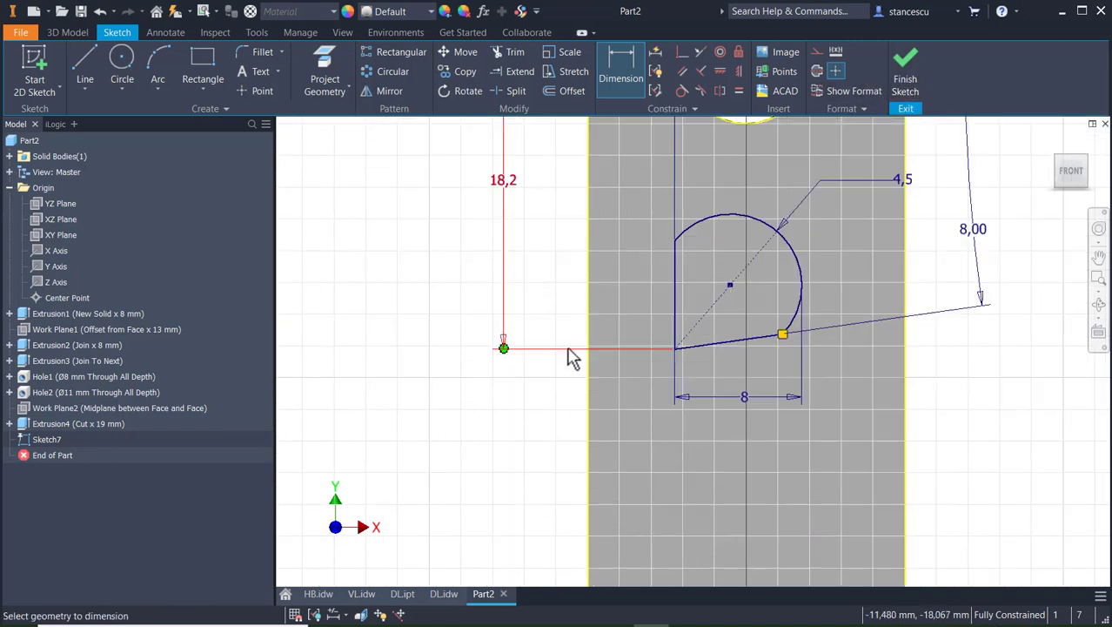
pyautogui.click(262, 52)
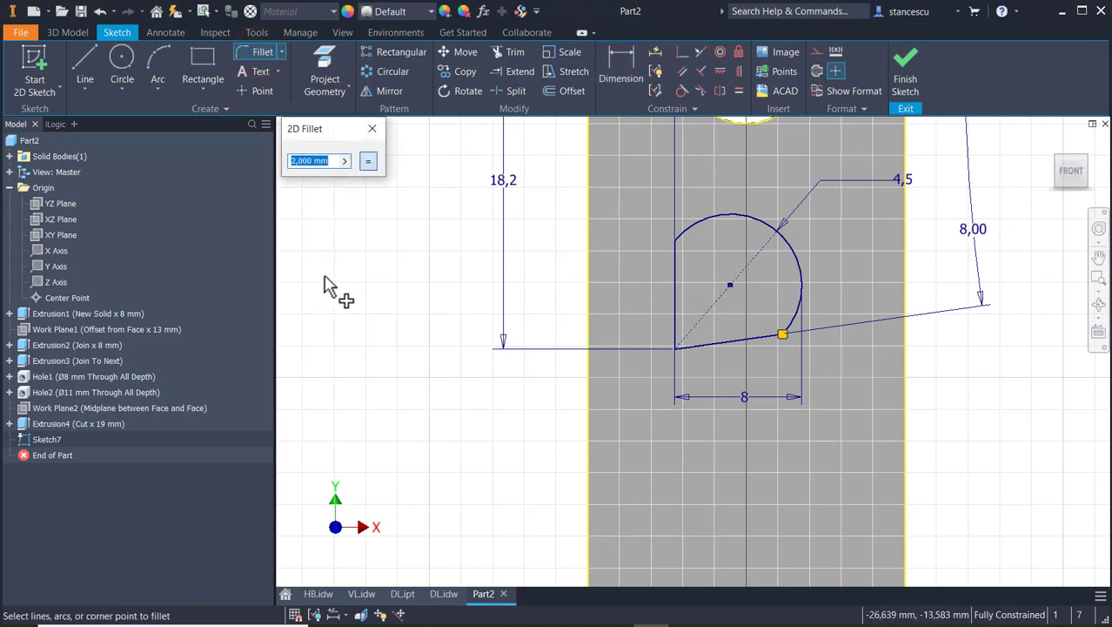
pyautogui.write('0.5')
pyautogui.click(676, 315)
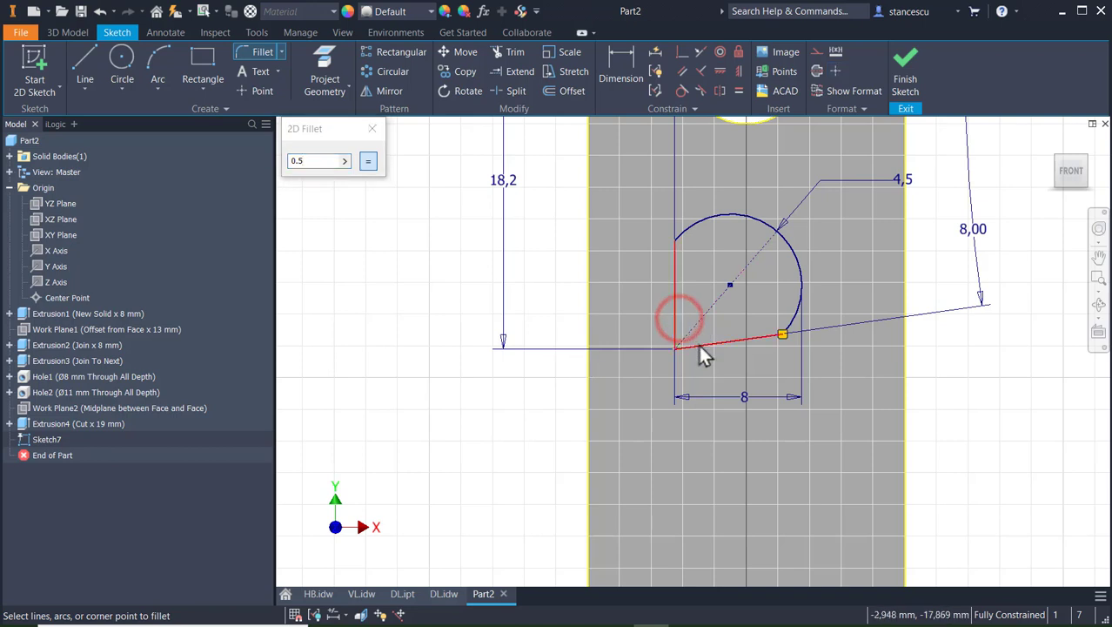
pyautogui.click(698, 342)
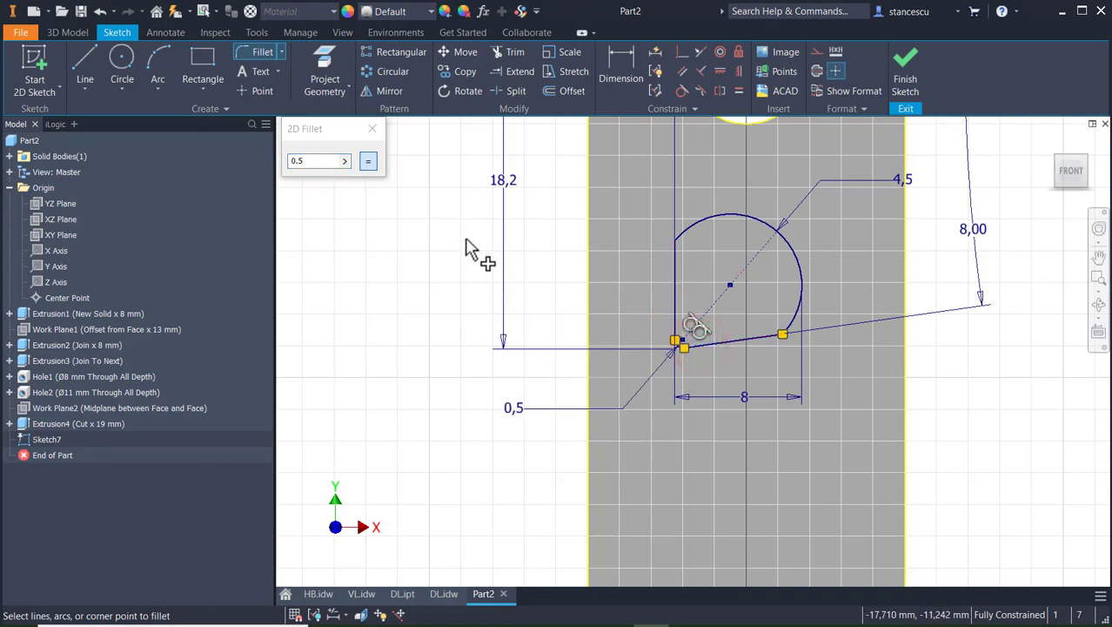
pyautogui.press('Escape')
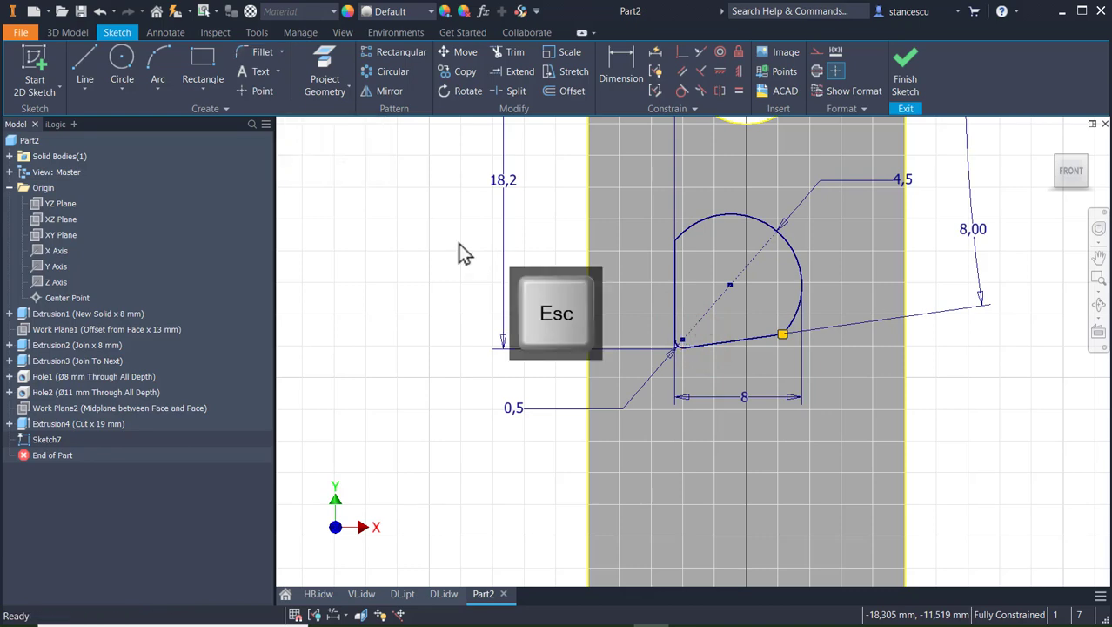
pyautogui.click(907, 75)
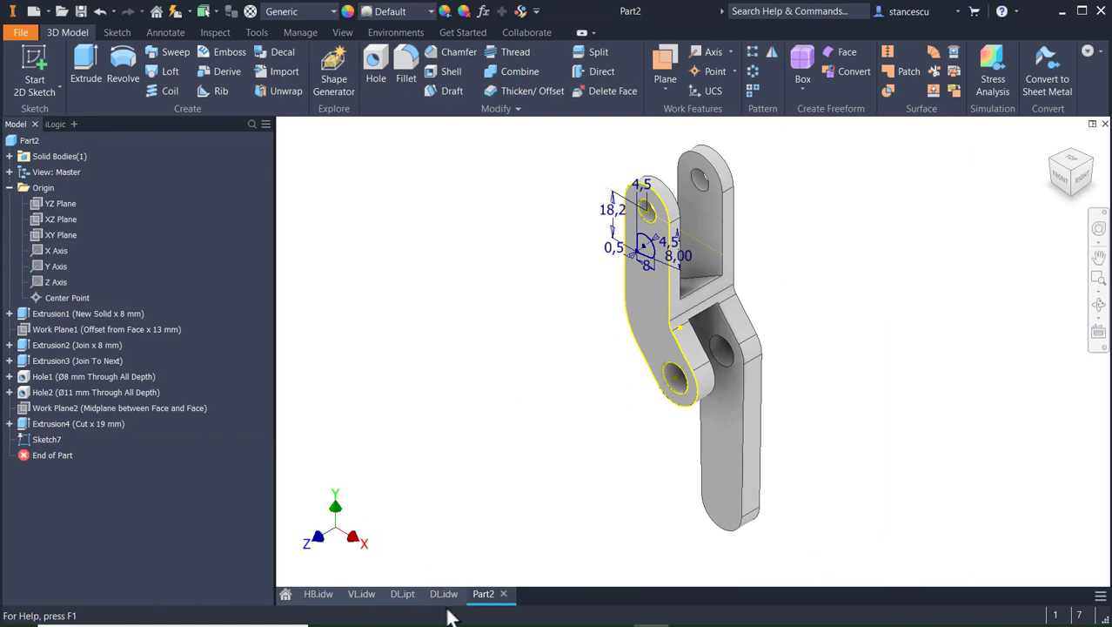
# - Examine the width dimensions across the arms and side pins in the DL.idw drawing, and return to Part2
pyautogui.click(448, 597)
pyautogui.scroll(-3, 804, 341)
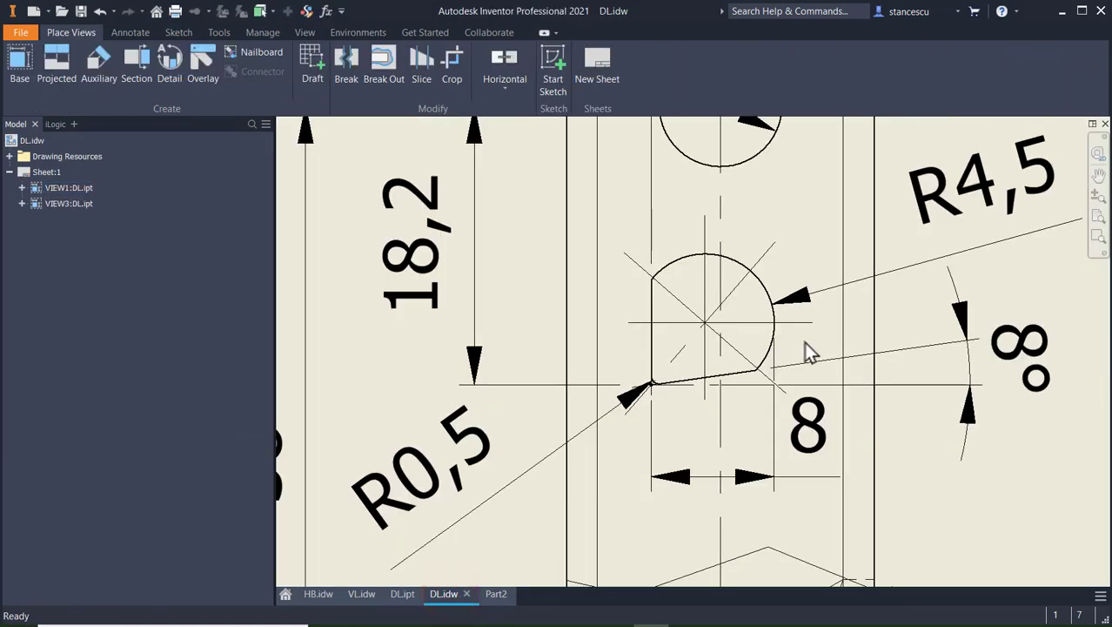
pyautogui.moveTo(843, 356); pyautogui.dragTo(625, 365, button='middle')
pyautogui.moveTo(714, 351); pyautogui.dragTo(436, 349, button='middle')
pyautogui.moveTo(737, 313); pyautogui.dragTo(595, 358, button='middle')
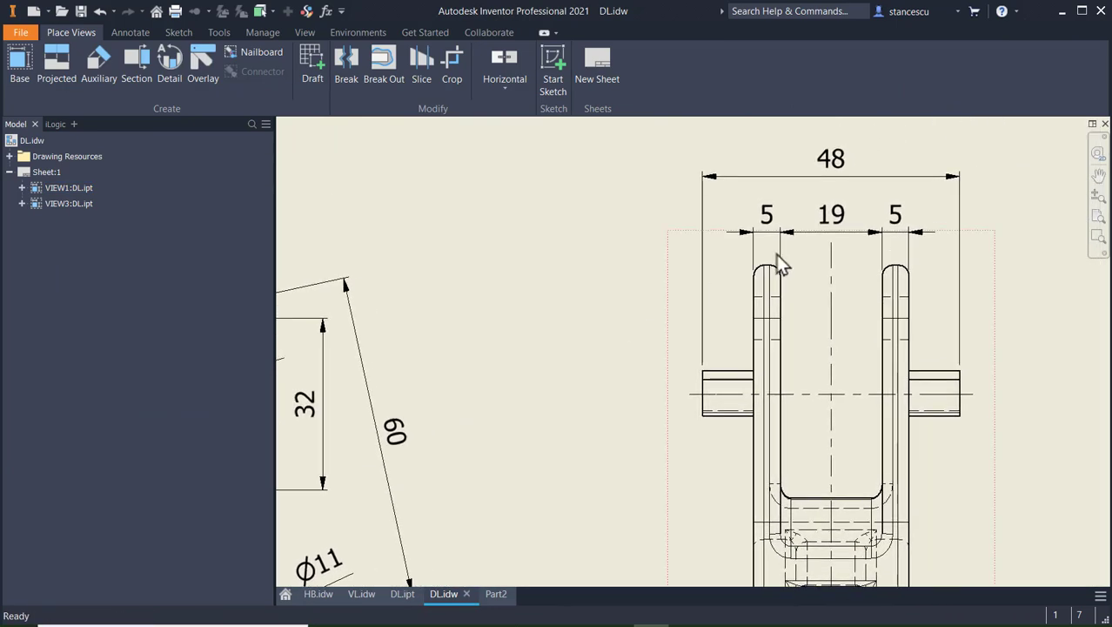
pyautogui.click(836, 169)
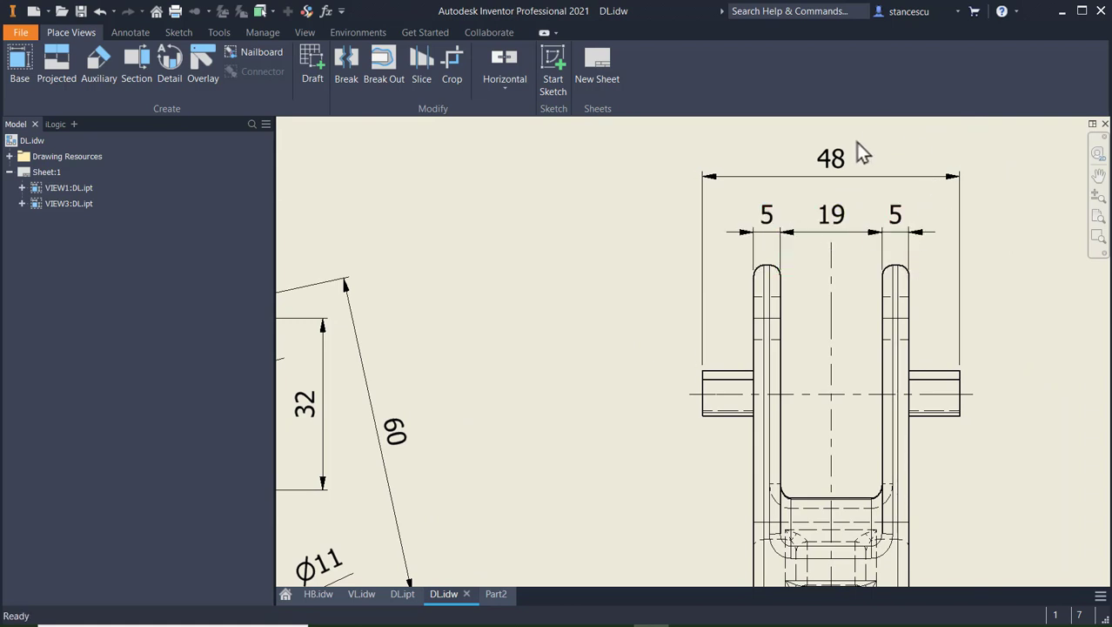
pyautogui.click(497, 593)
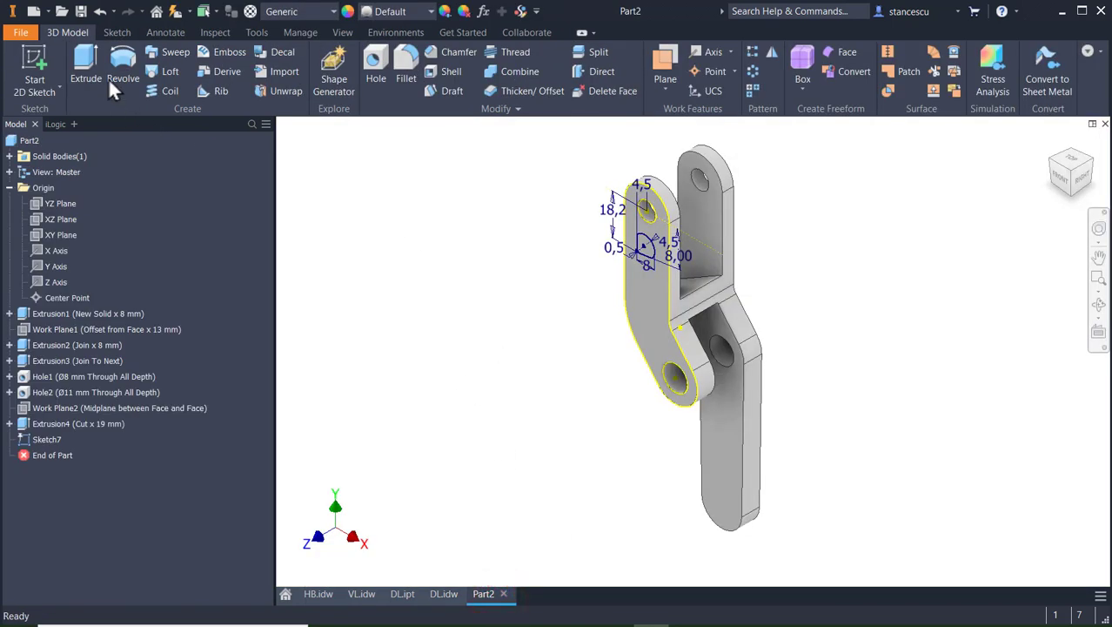
# - Extrude the D-shaped profile outward from the arm as a join, with distance (48-19-2*5)/2
pyautogui.click(76, 71)
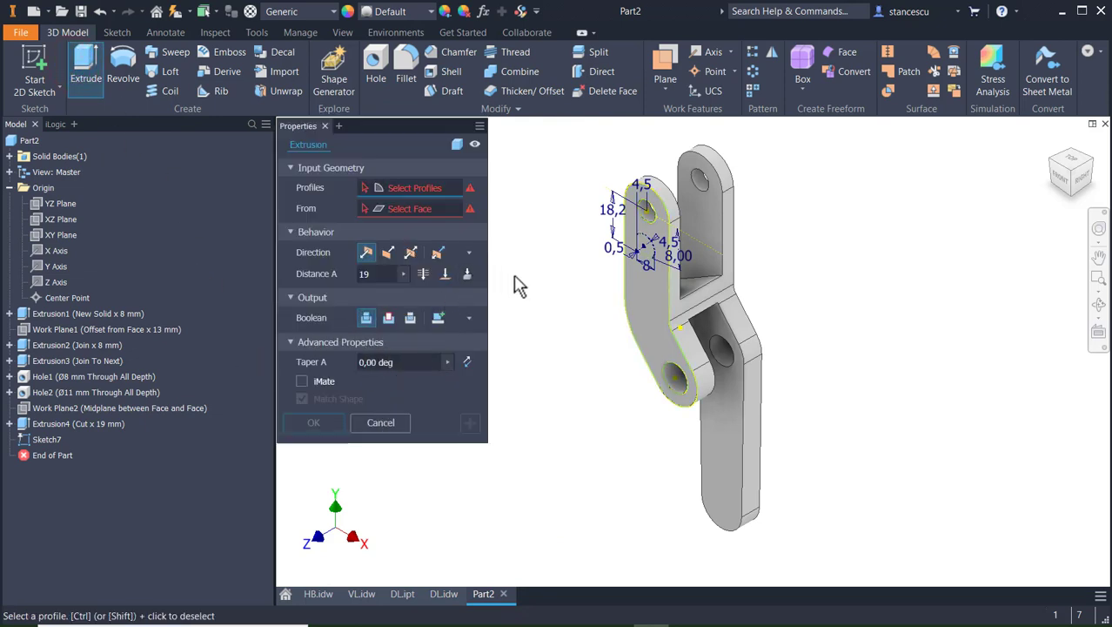
pyautogui.scroll(3, 655, 253)
pyautogui.click(654, 252)
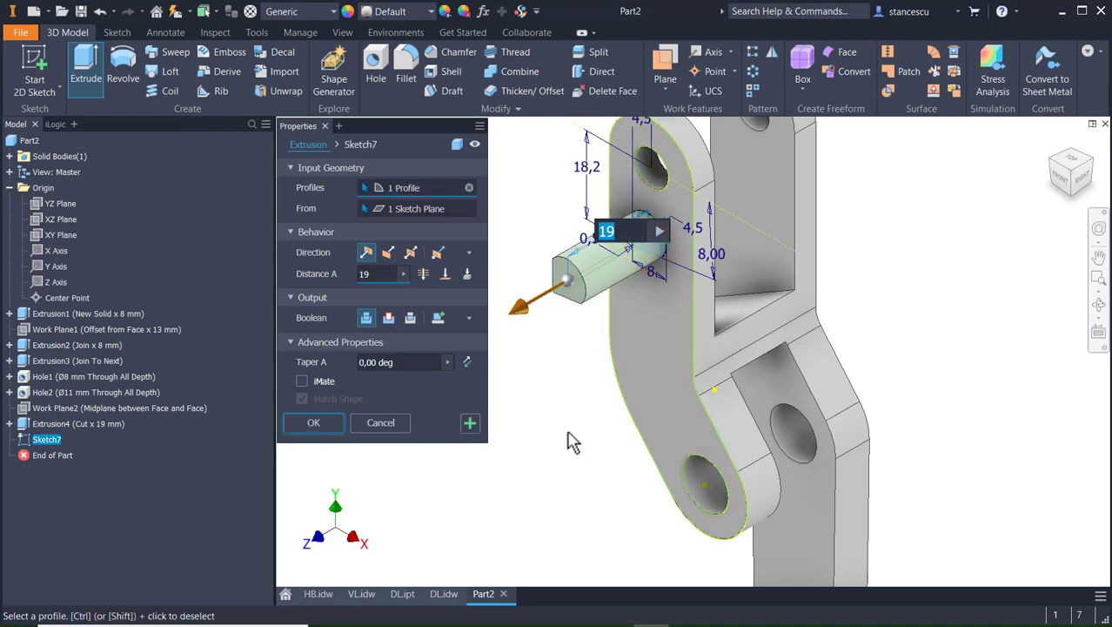
pyautogui.write('(')
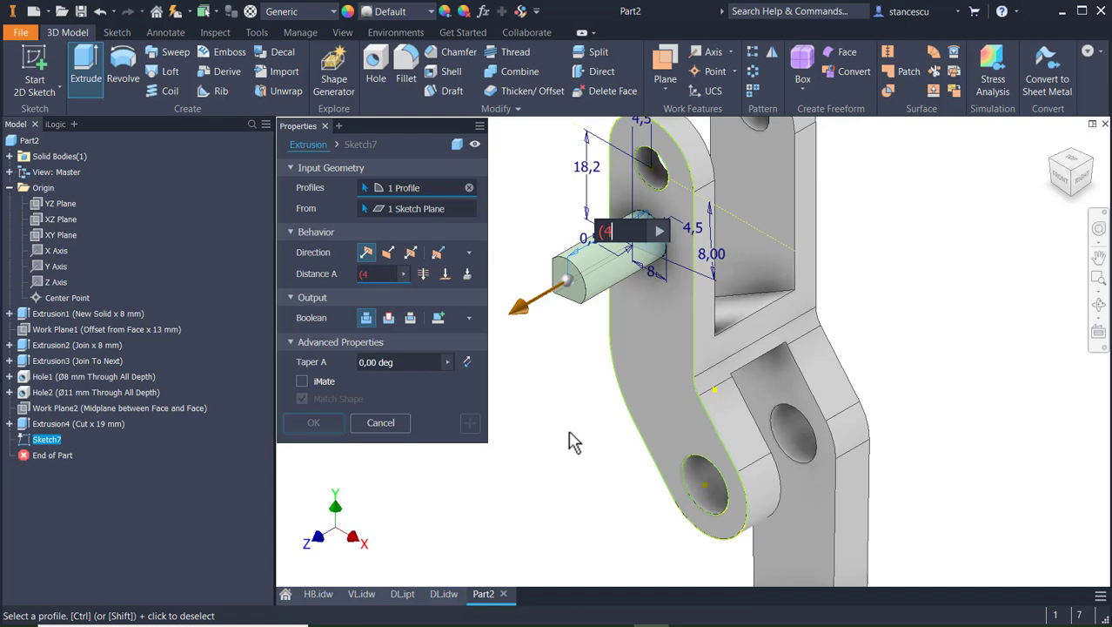
pyautogui.write('48-19-2')
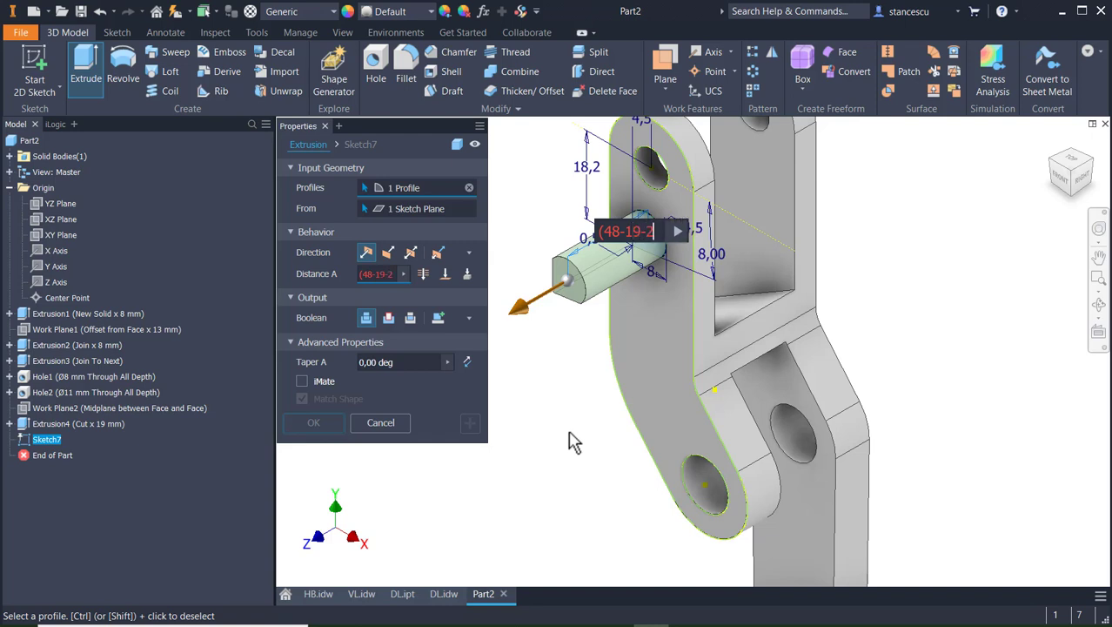
pyautogui.write('*')
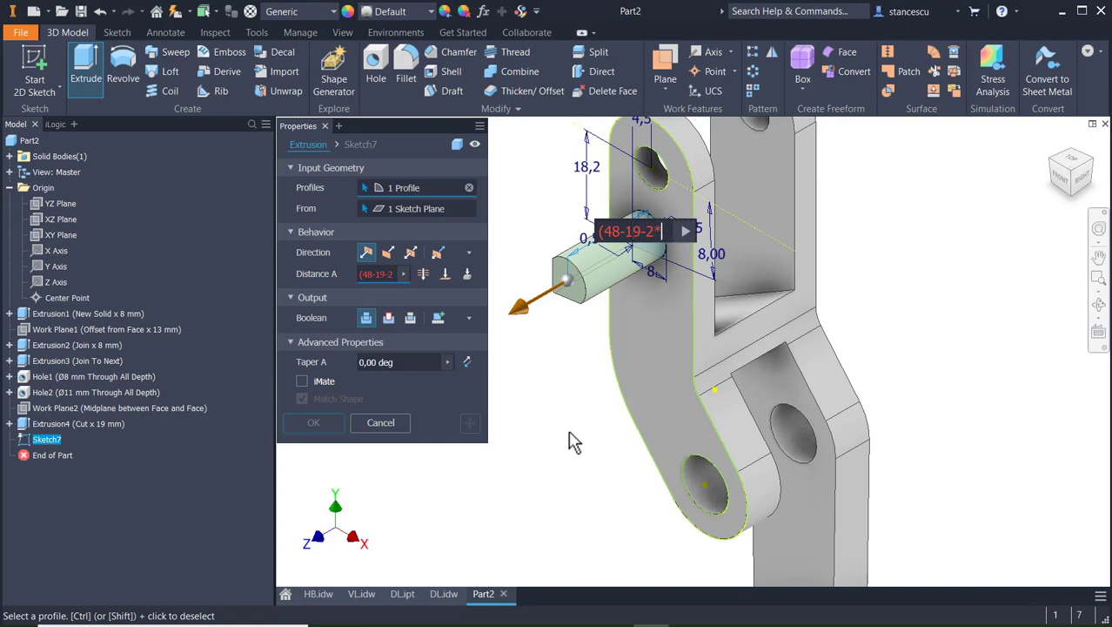
pyautogui.write('5)')
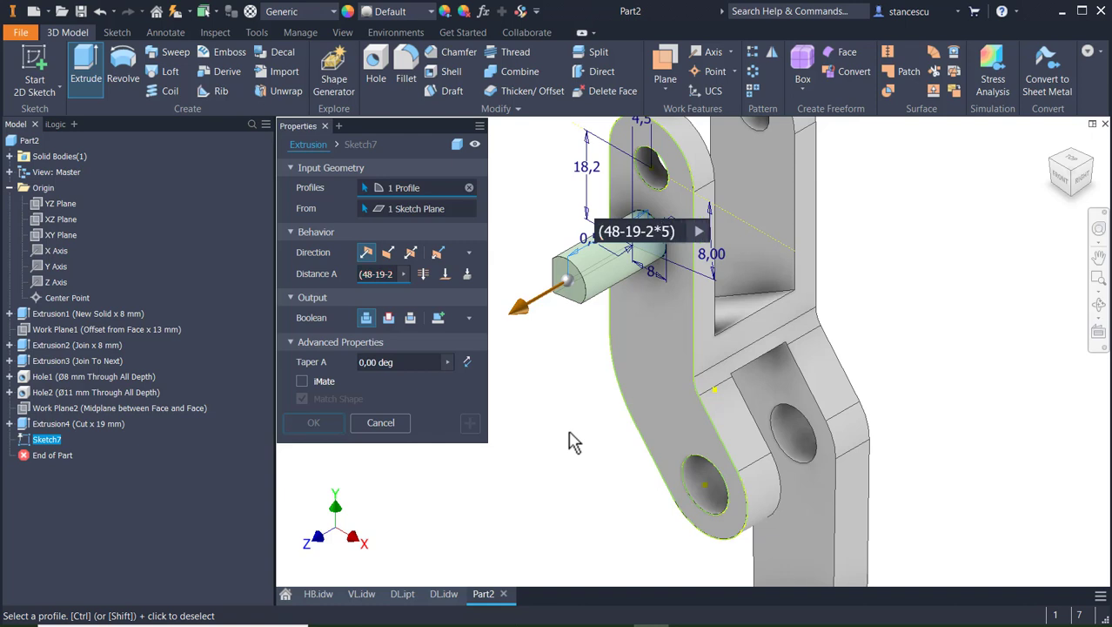
pyautogui.write('/2')
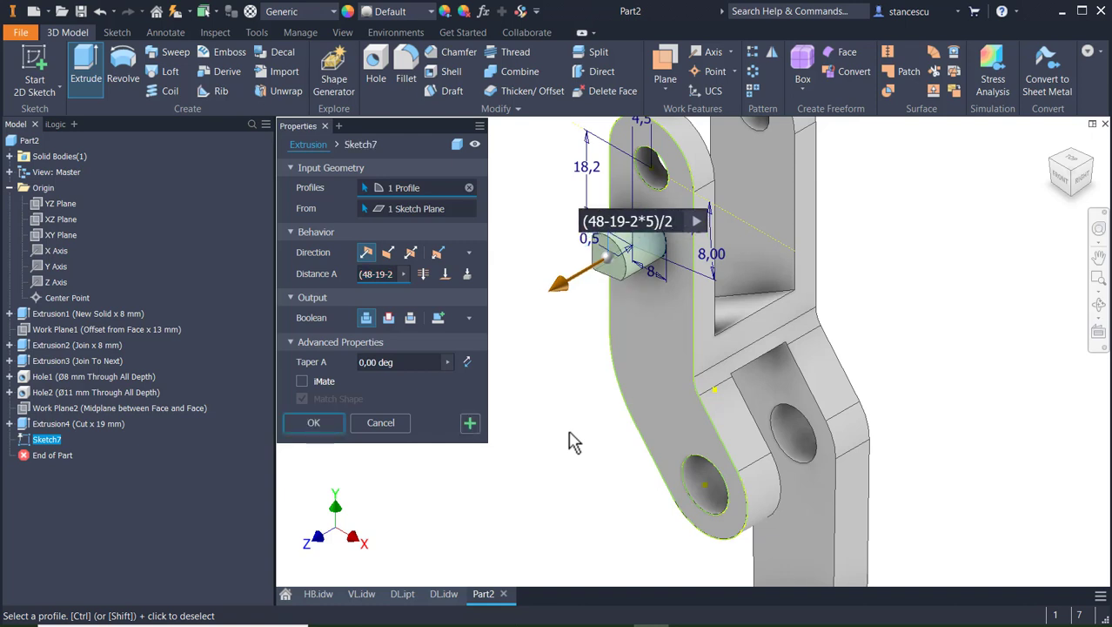
pyautogui.click(313, 424)
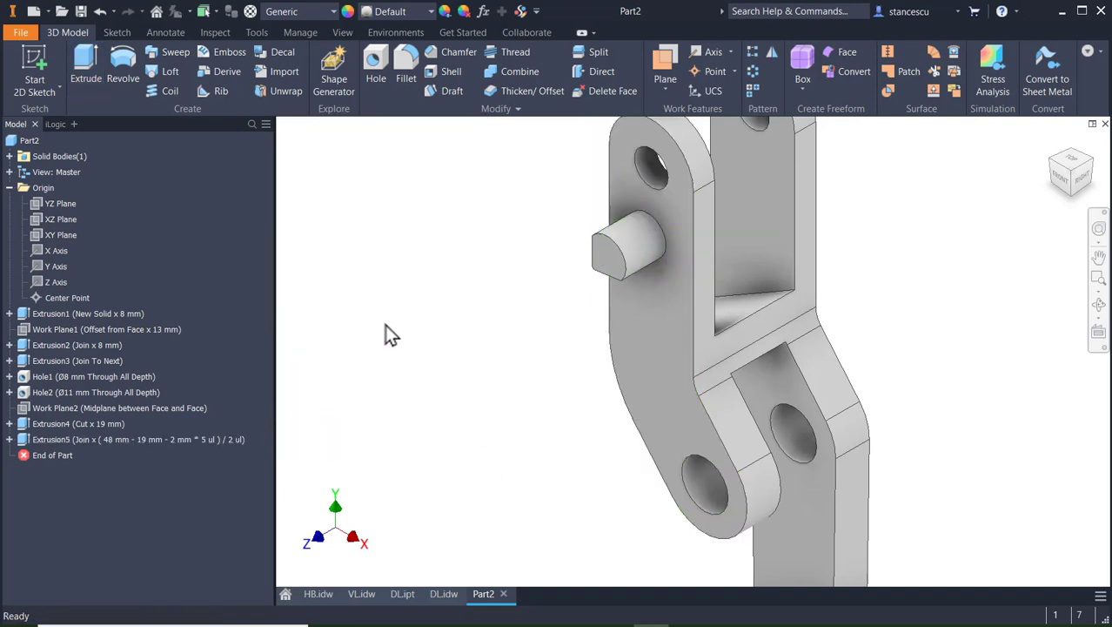
# - Mirror the D-shaped side pin extrusion about the midplane Work Plane2 onto the opposite arm
pyautogui.click(773, 53)
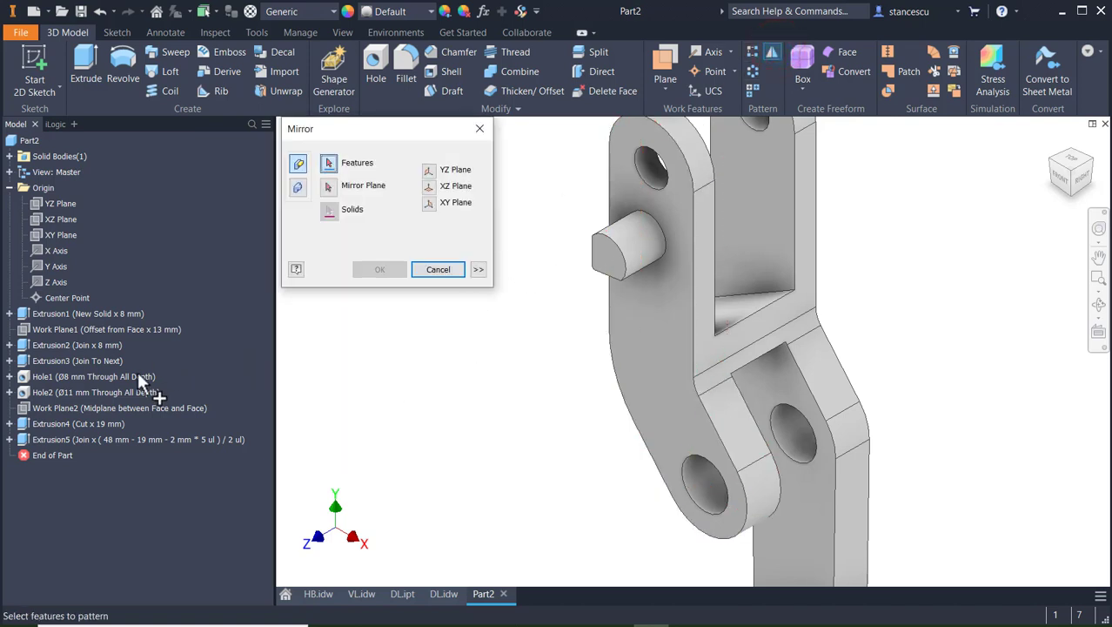
pyautogui.click(41, 441)
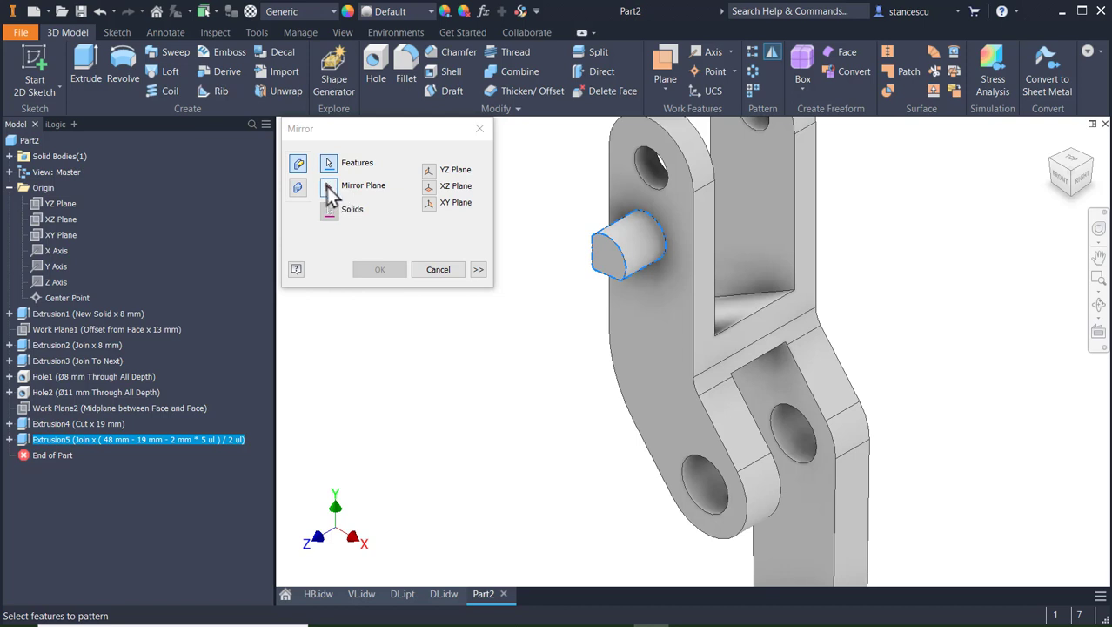
pyautogui.click(328, 187)
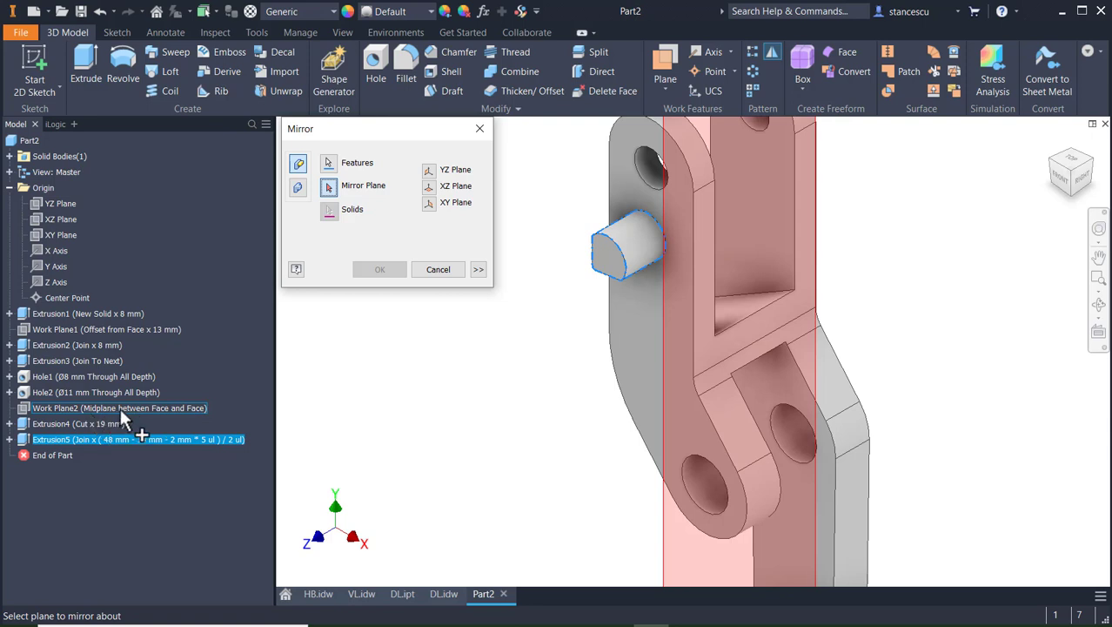
pyautogui.click(122, 411)
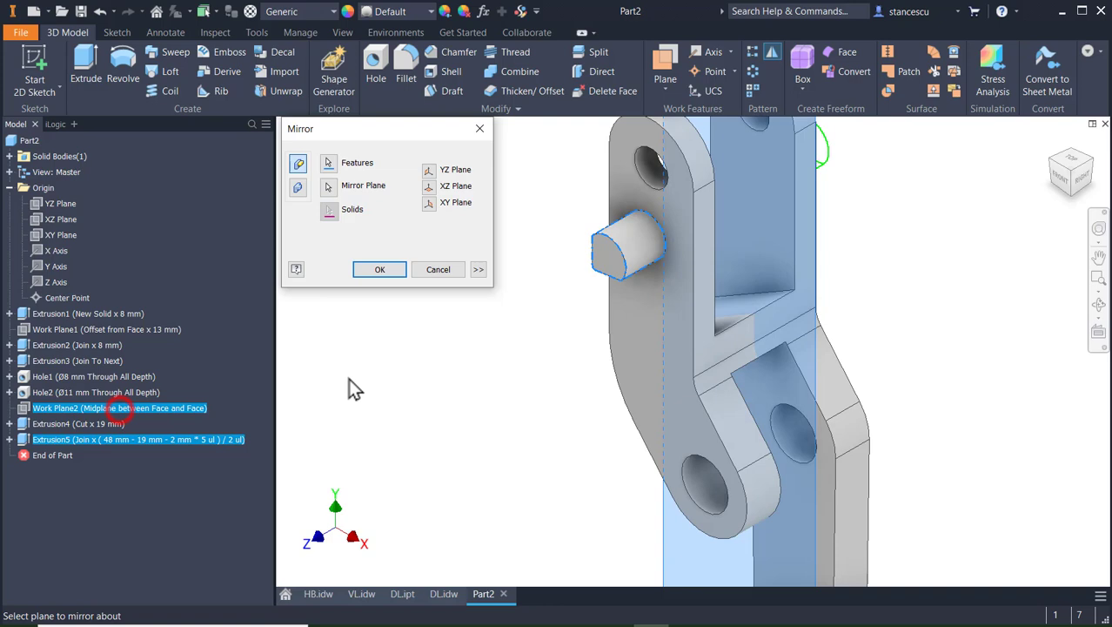
pyautogui.click(372, 273)
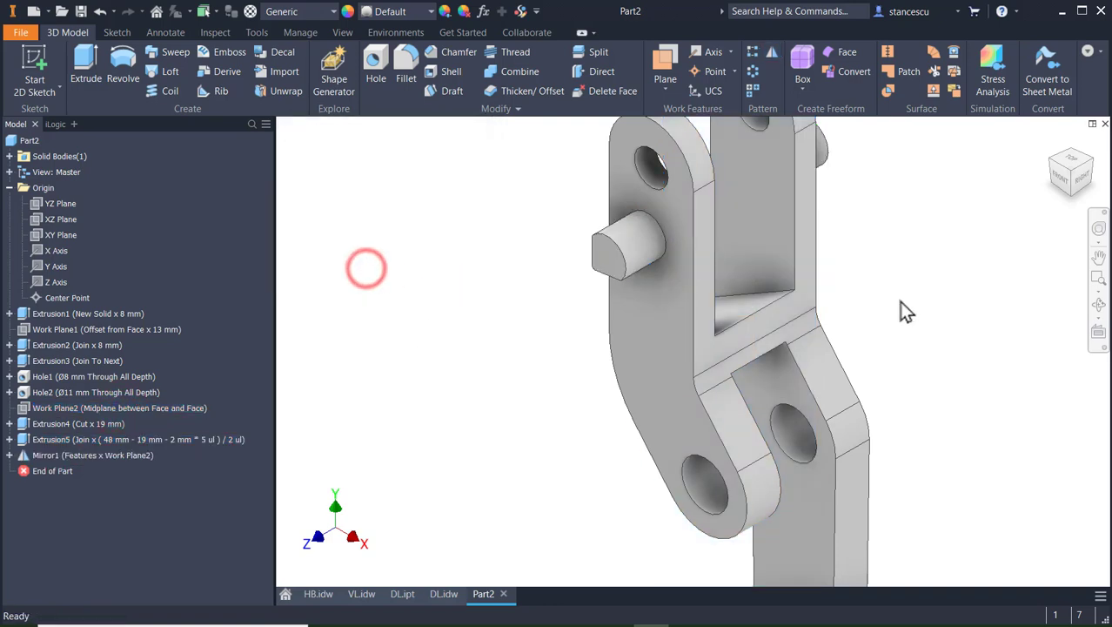
pyautogui.keyDown('shift'); pyautogui.moveTo(884, 372); pyautogui.dragTo(789, 417, button='middle'); pyautogui.keyUp('shift')
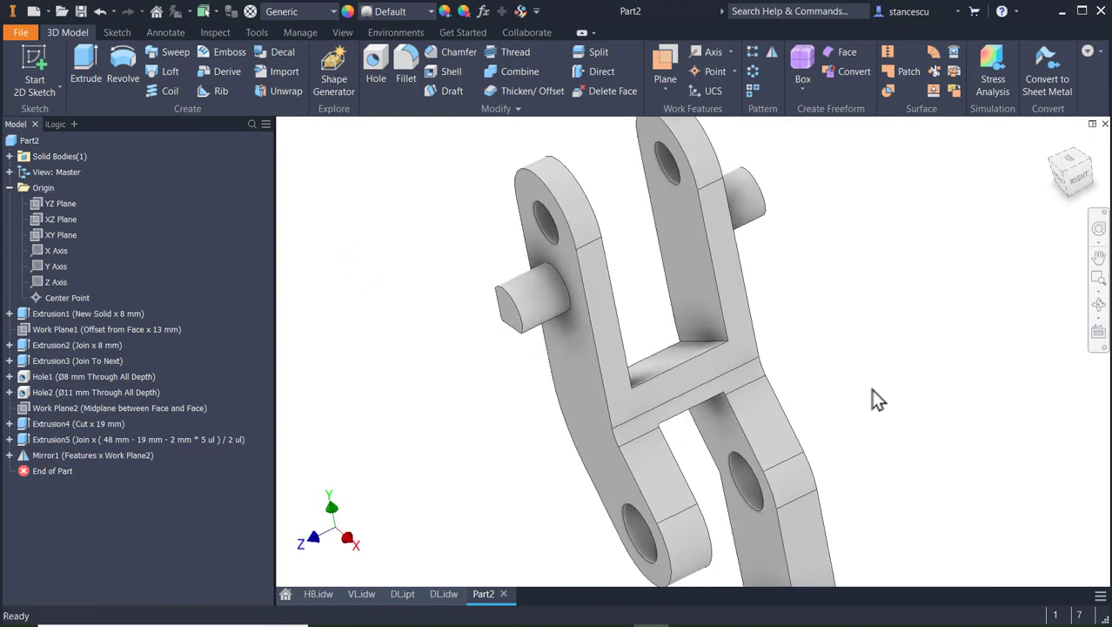
pyautogui.press('F6')
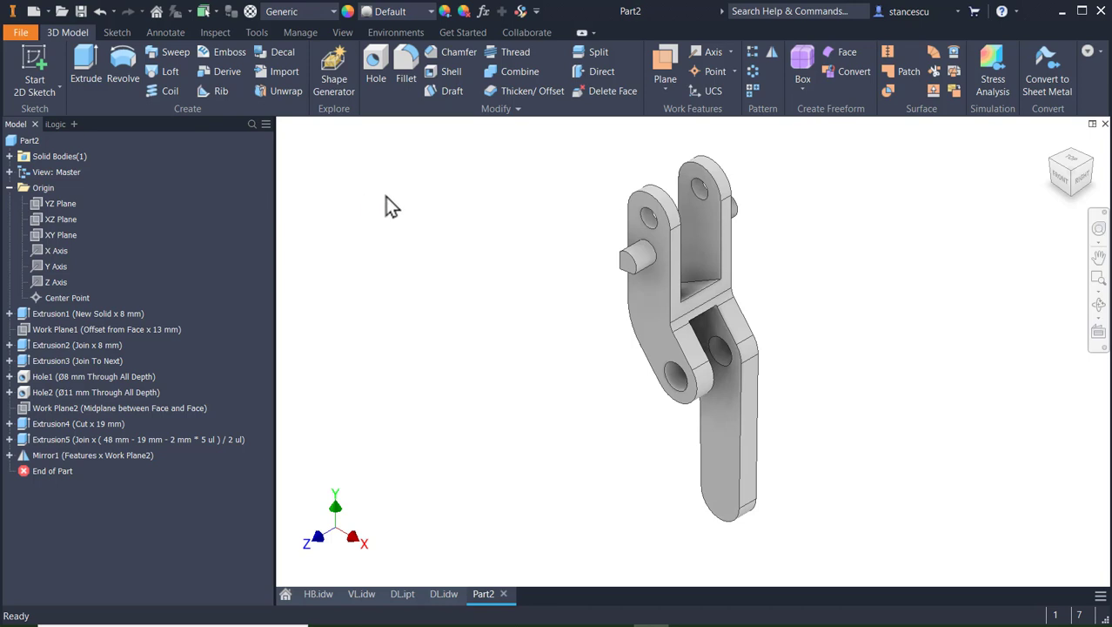
# - Hide the Model Browser and restore its display
pyautogui.click(348, 33)
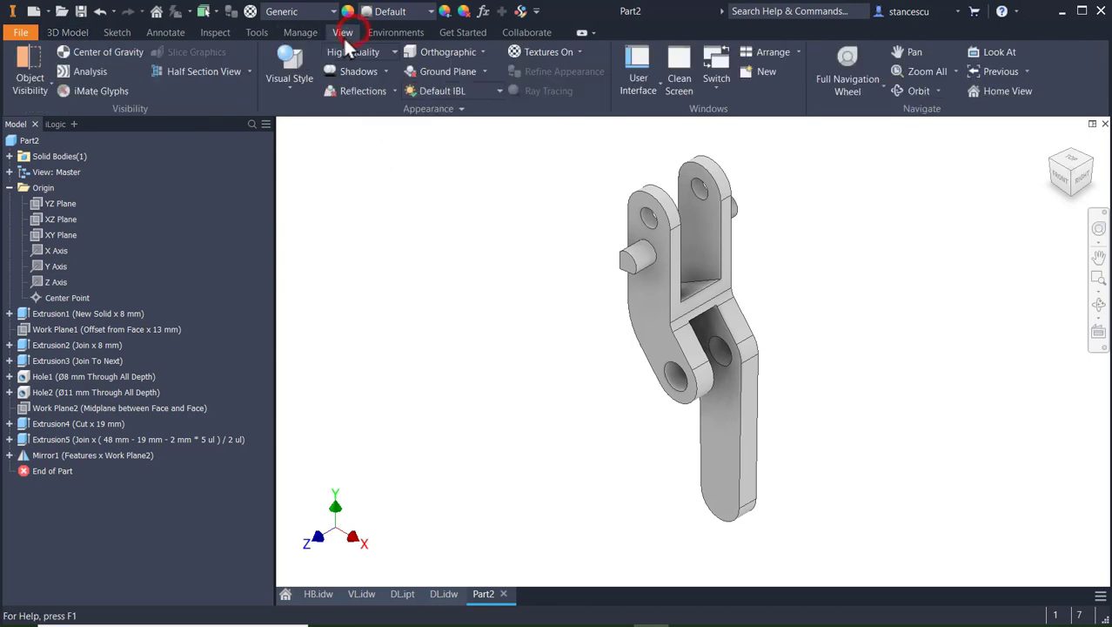
pyautogui.click(654, 86)
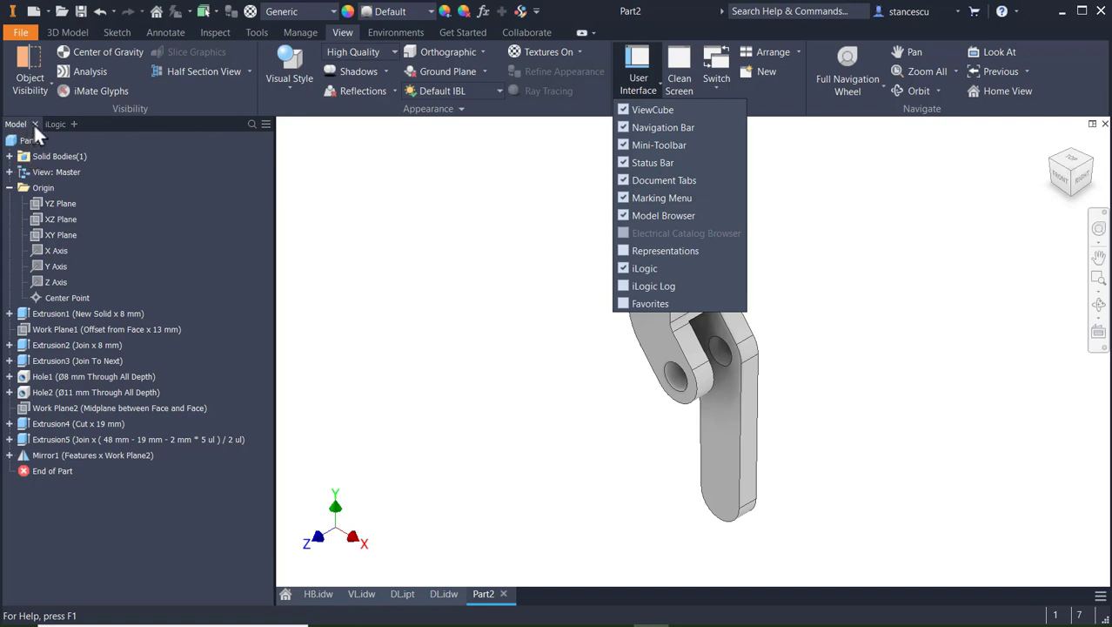
pyautogui.click(624, 215)
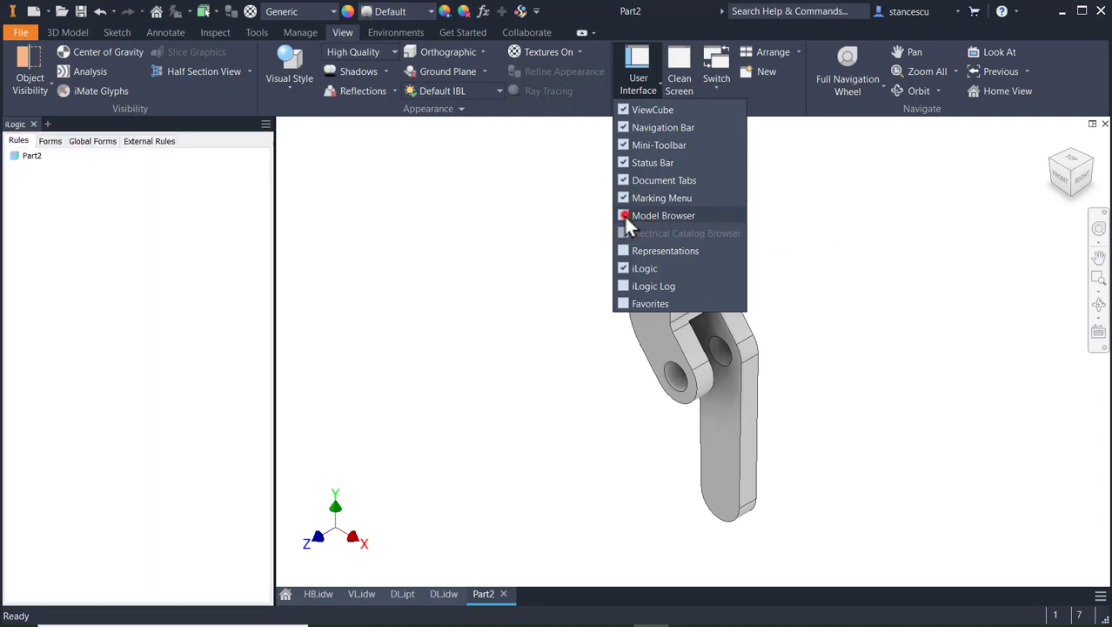
pyautogui.click(624, 215)
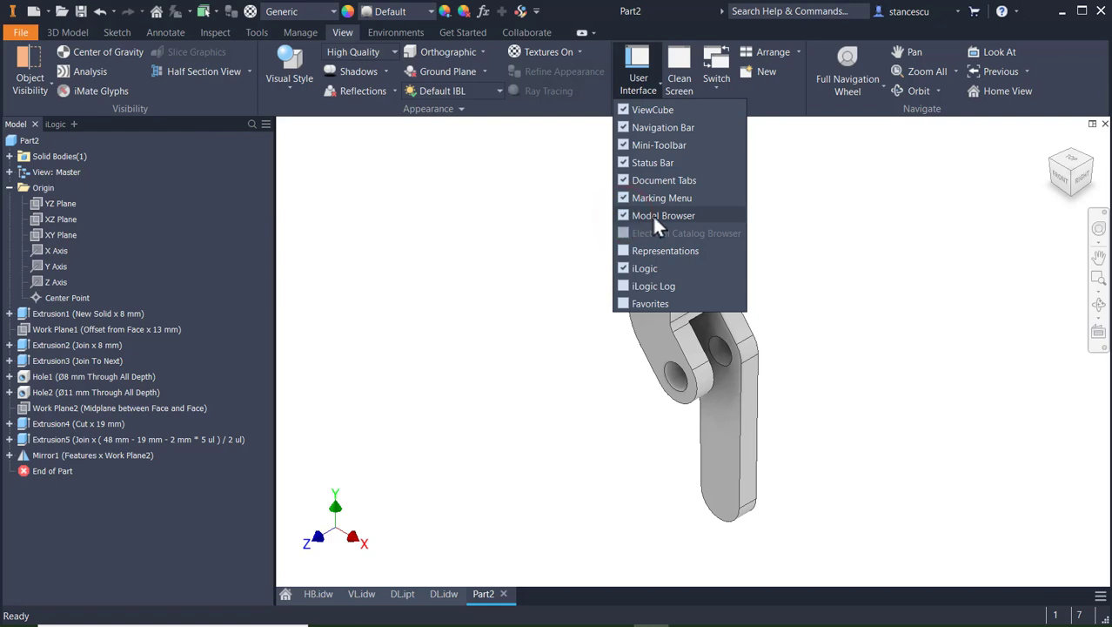
pyautogui.click(507, 329)
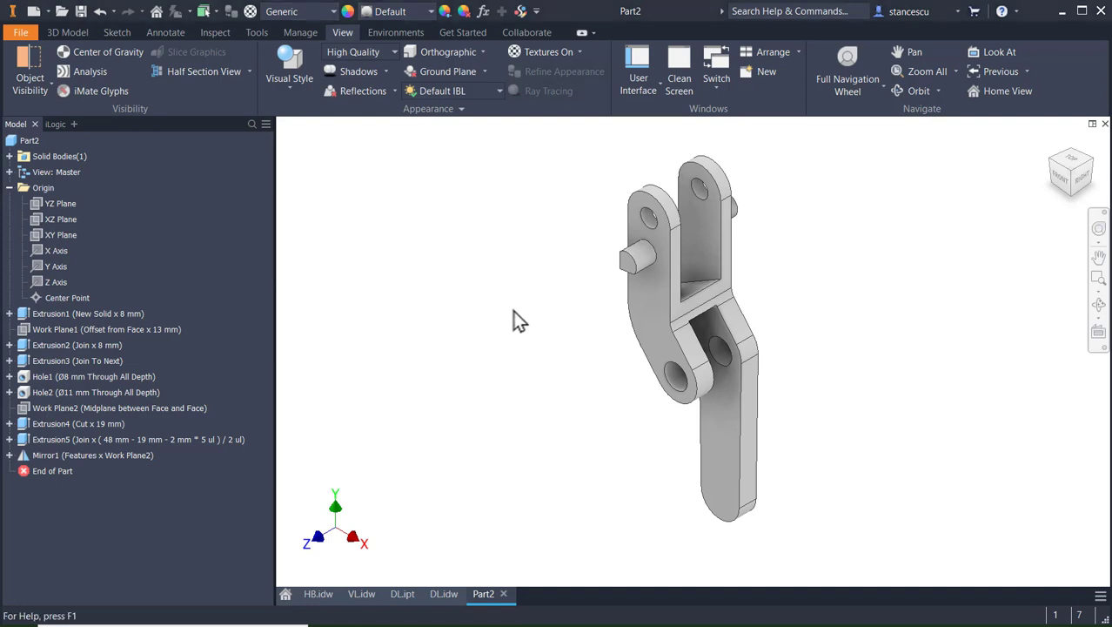
# - Examine the note on dimensionless fillets in the DL.idw drawing, and return to Part2
pyautogui.click(444, 596)
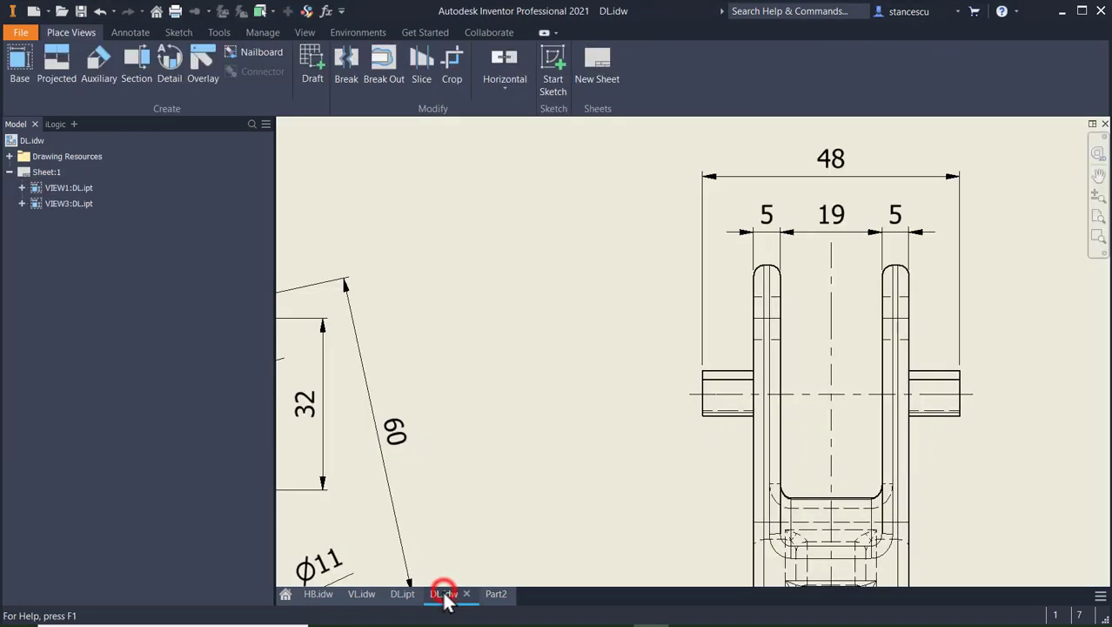
pyautogui.scroll(5, 560, 430)
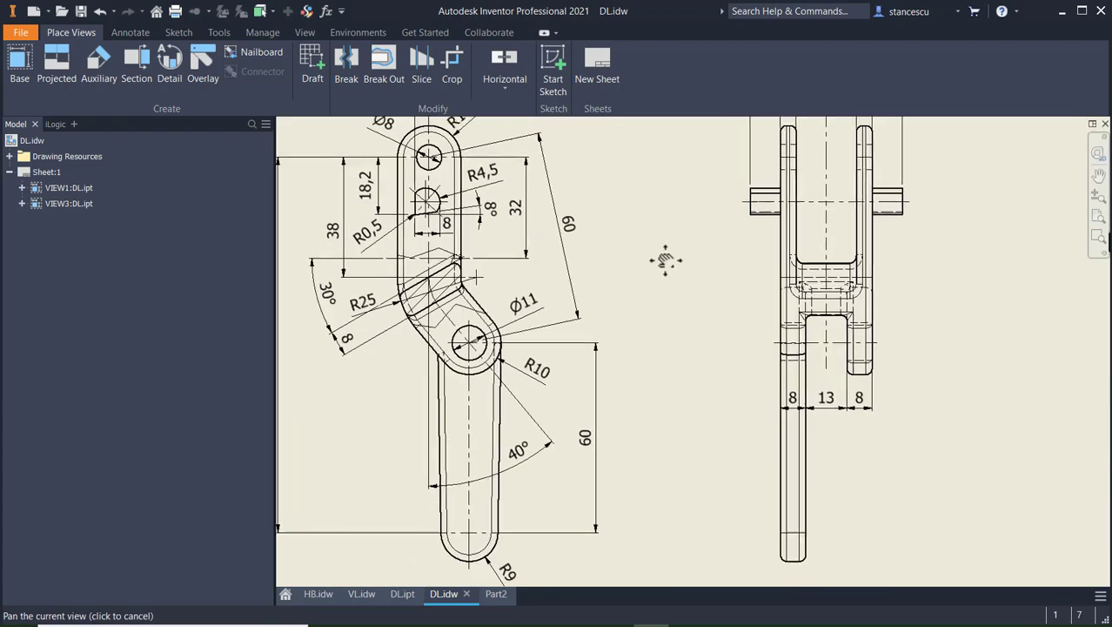
pyautogui.scroll(-3, 818, 514)
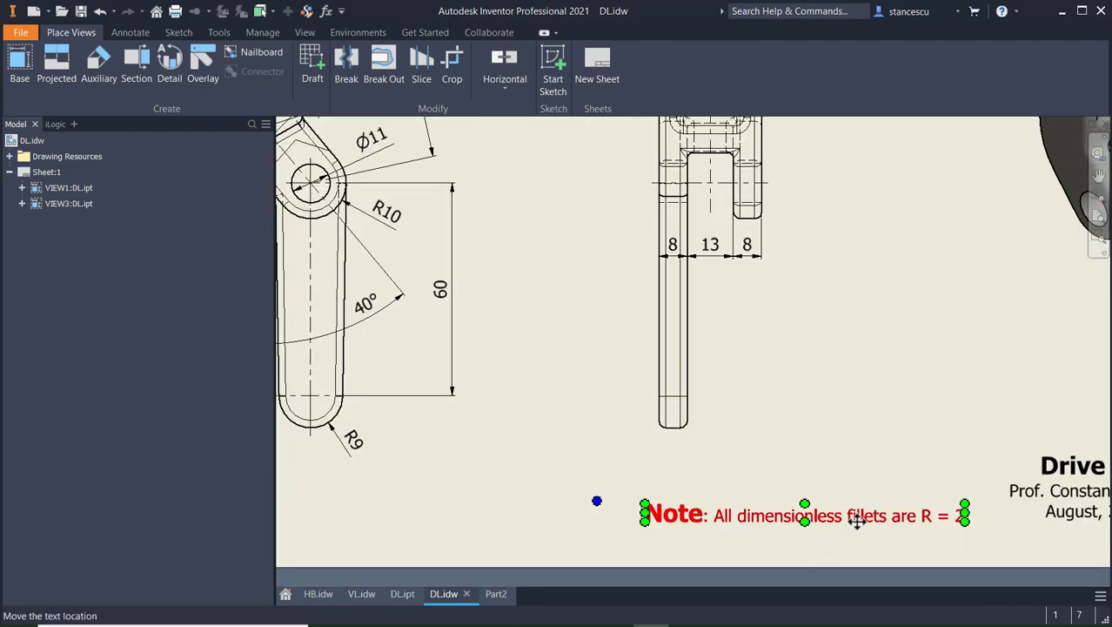
pyautogui.scroll(2, 844, 372)
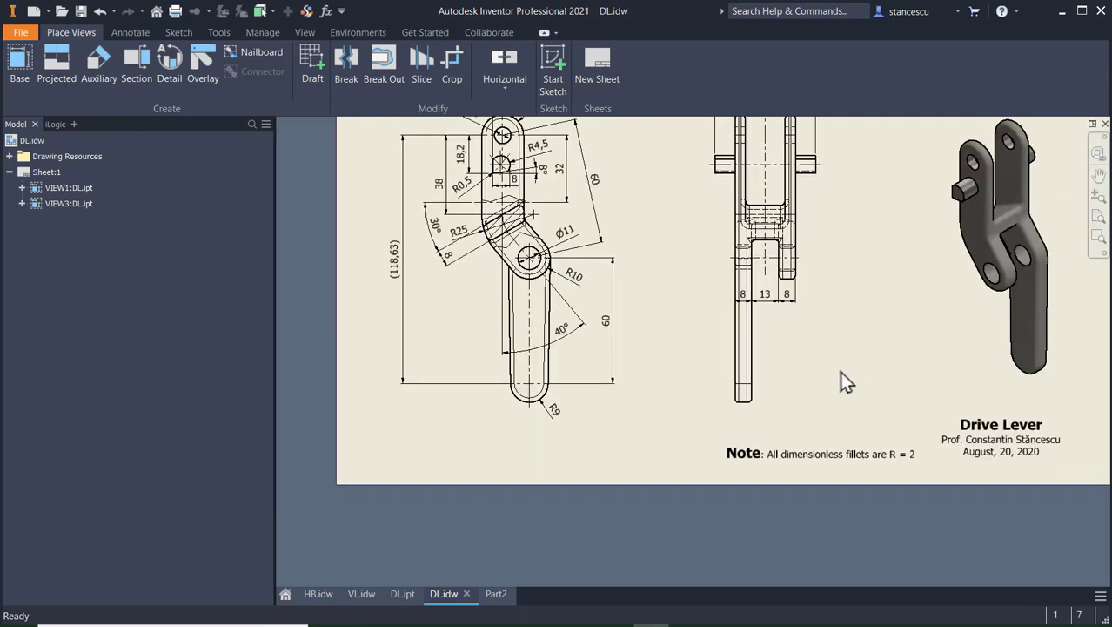
pyautogui.moveTo(844, 383); pyautogui.dragTo(801, 416, button='middle')
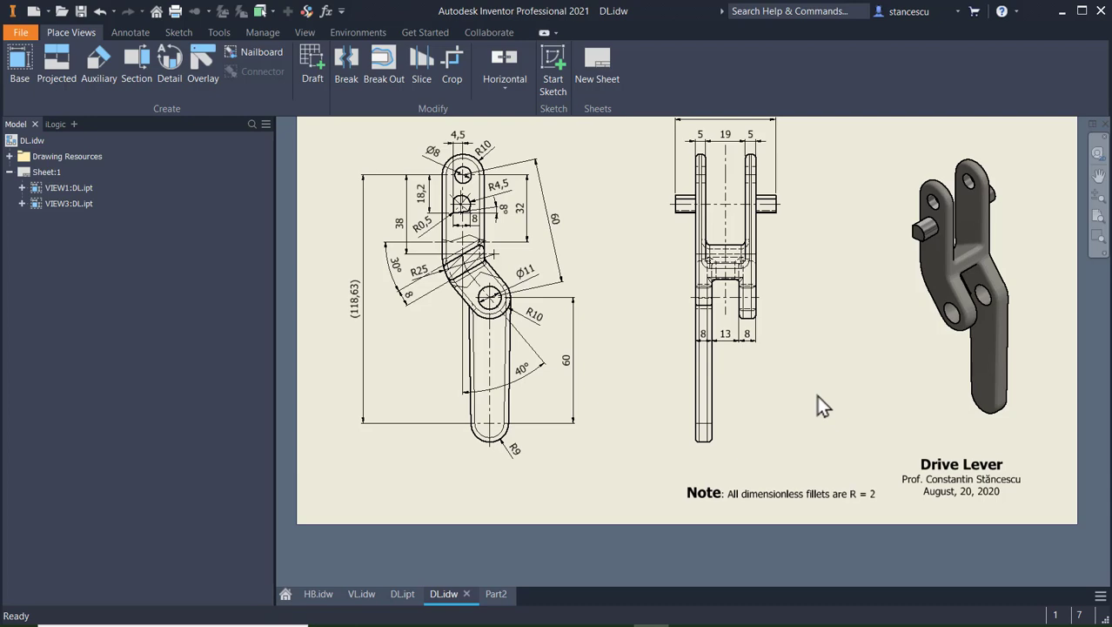
pyautogui.press('Home')
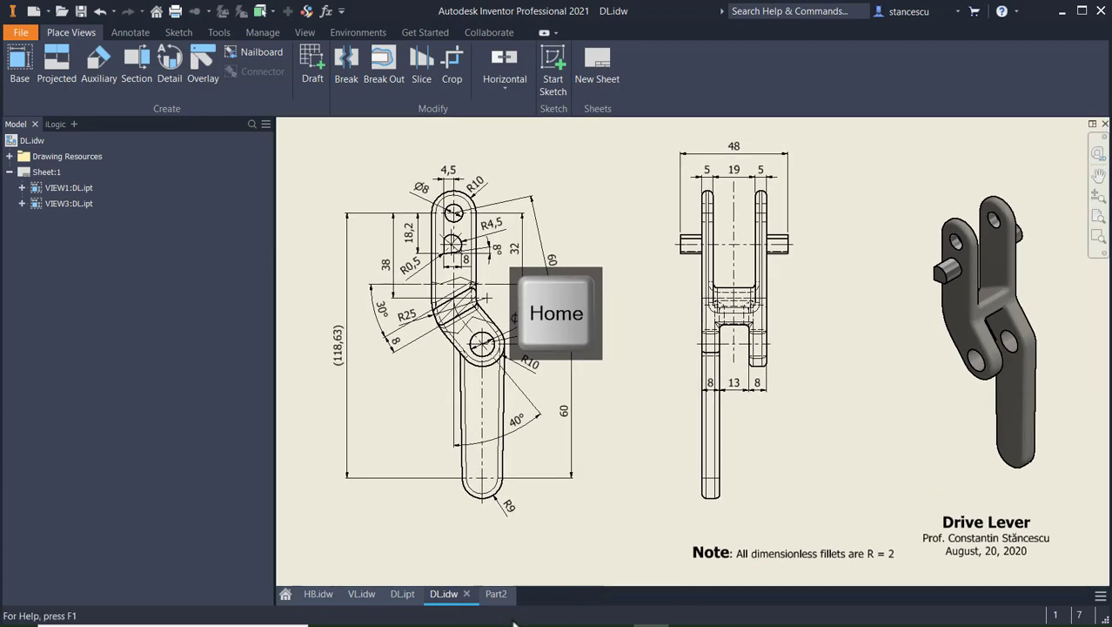
pyautogui.click(495, 593)
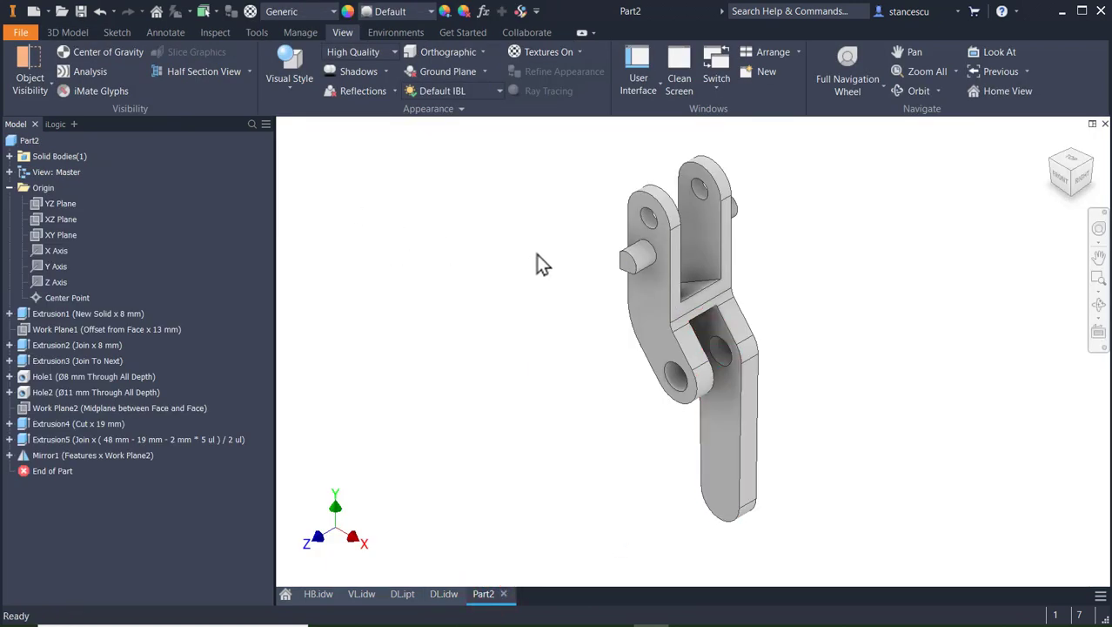
# - Fillet the inner and outer contour edges of both lever arms, including the long handle, with a 2 mm radius
pyautogui.click(722, 253)
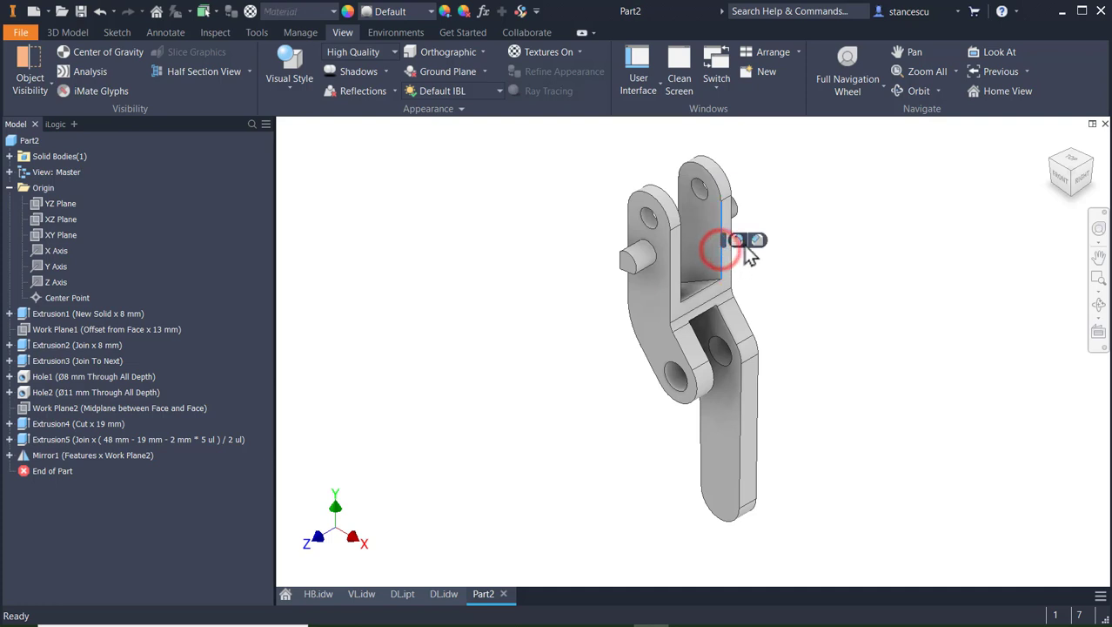
pyautogui.click(739, 241)
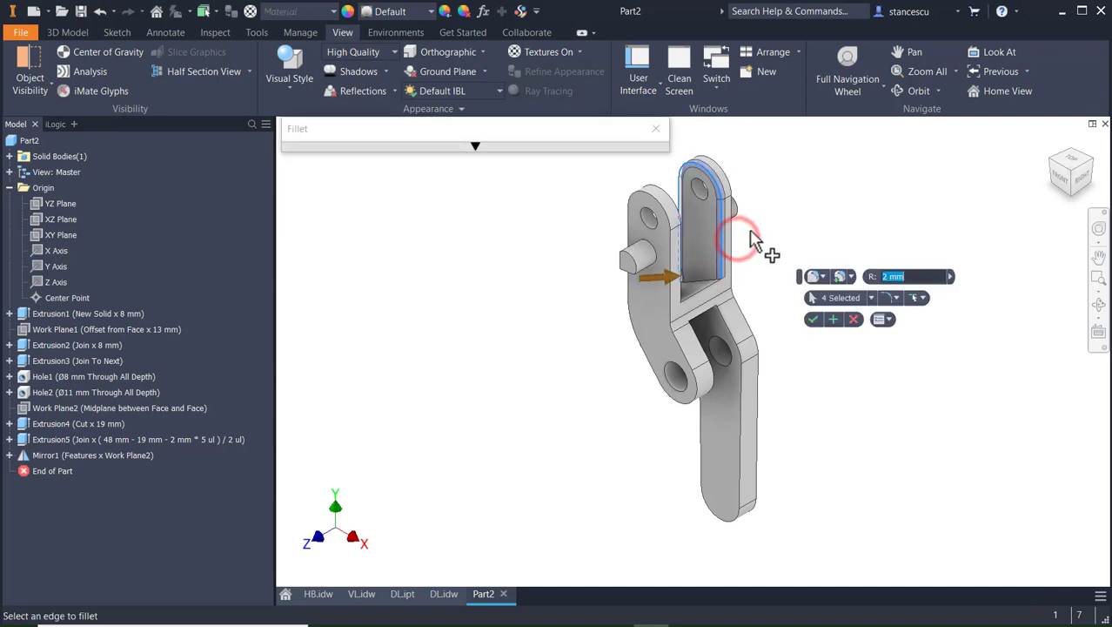
pyautogui.click(743, 314)
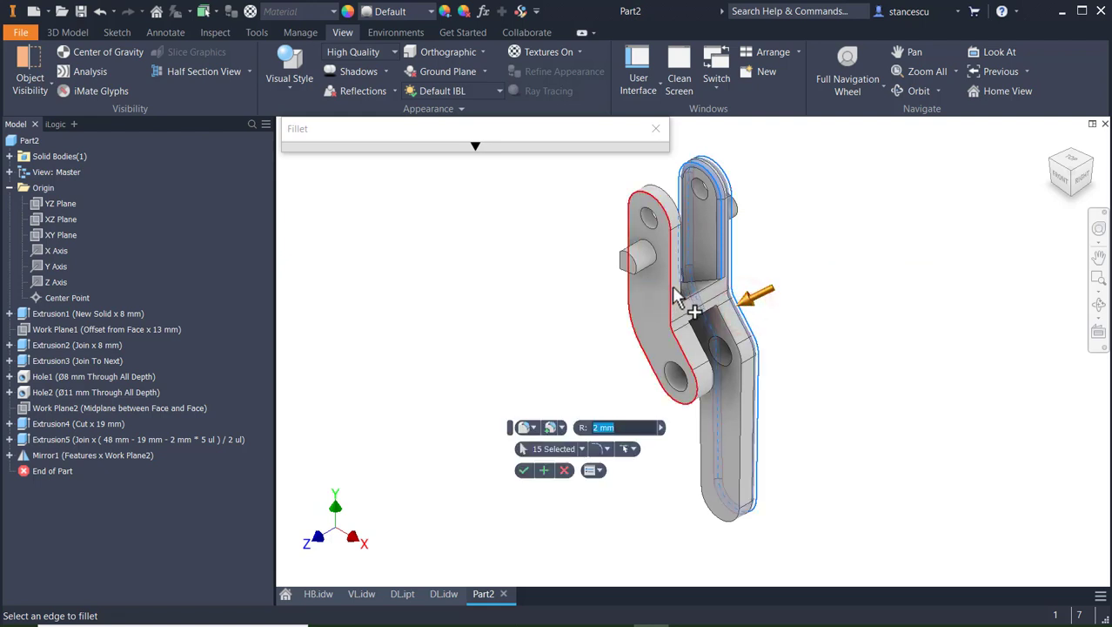
pyautogui.click(677, 295)
pyautogui.click(688, 283)
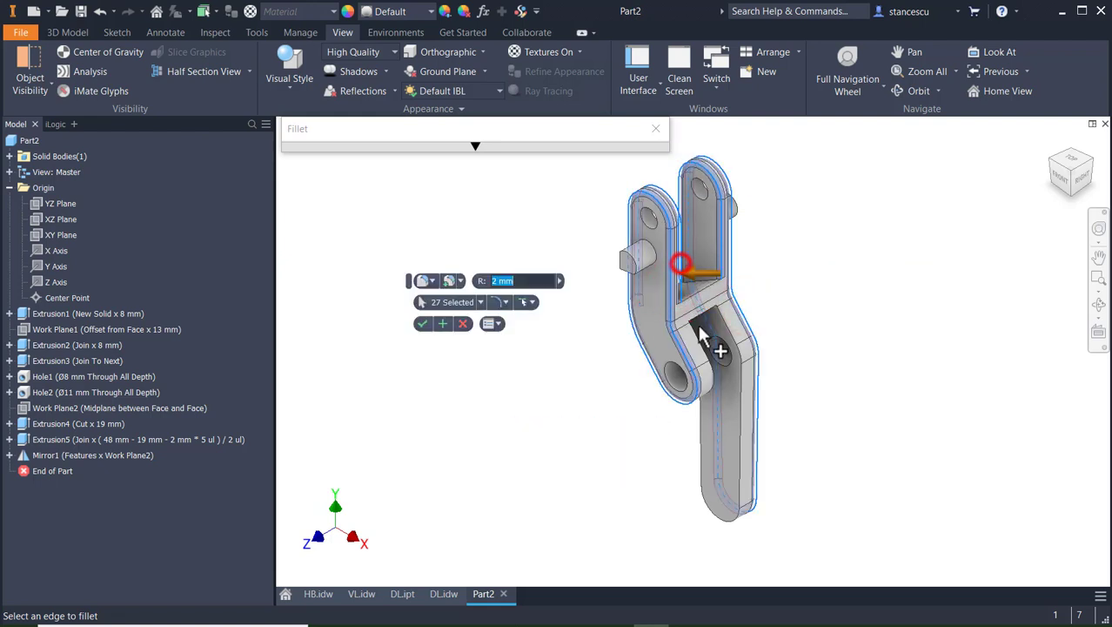
pyautogui.click(706, 353)
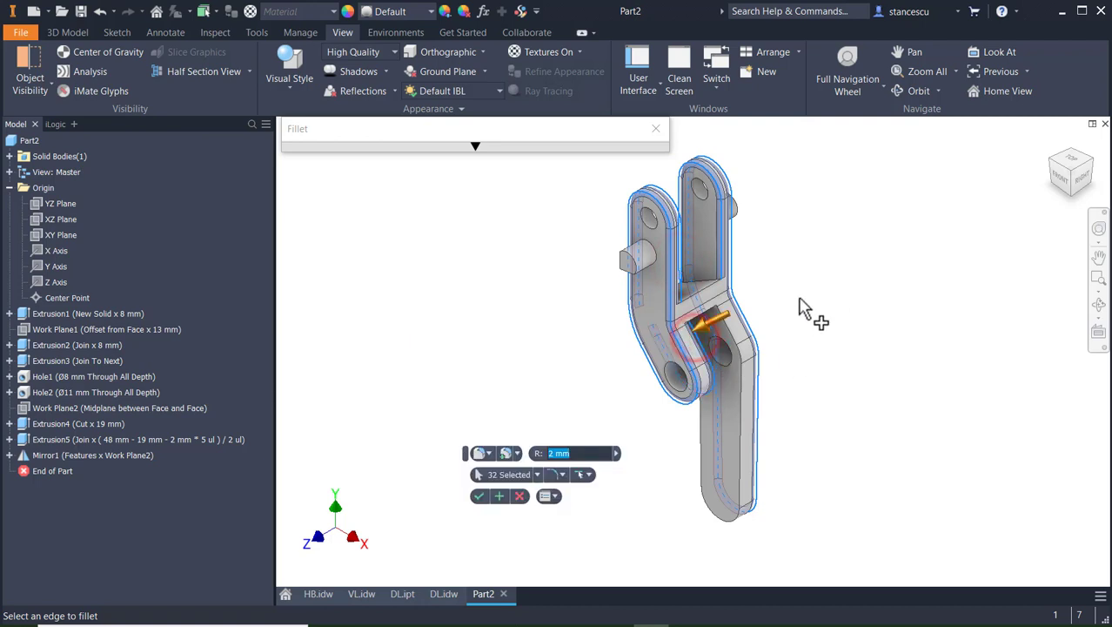
pyautogui.click(736, 345)
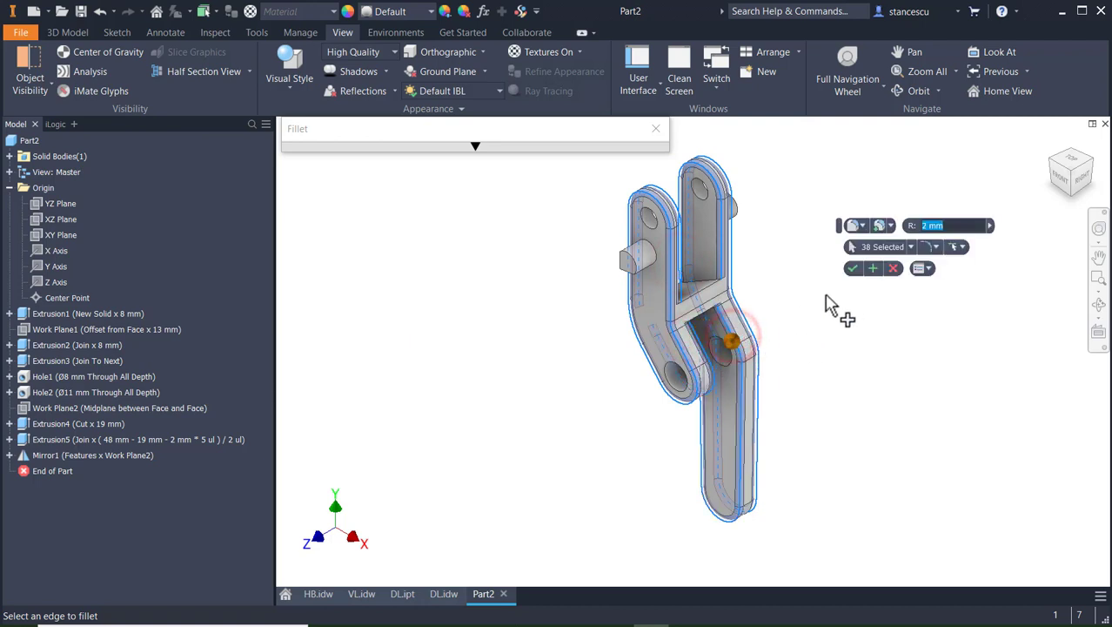
pyautogui.click(875, 270)
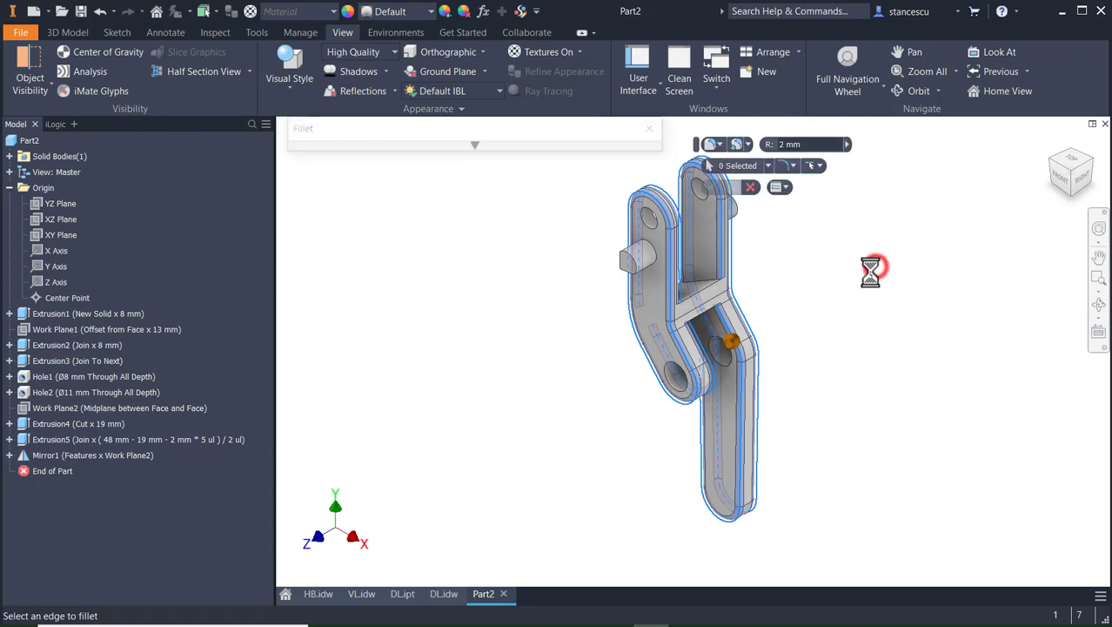
# - Fillet the long edges of the cross web and the remaining adjoining edges between the arms with a 2 mm radius
pyautogui.click(707, 295)
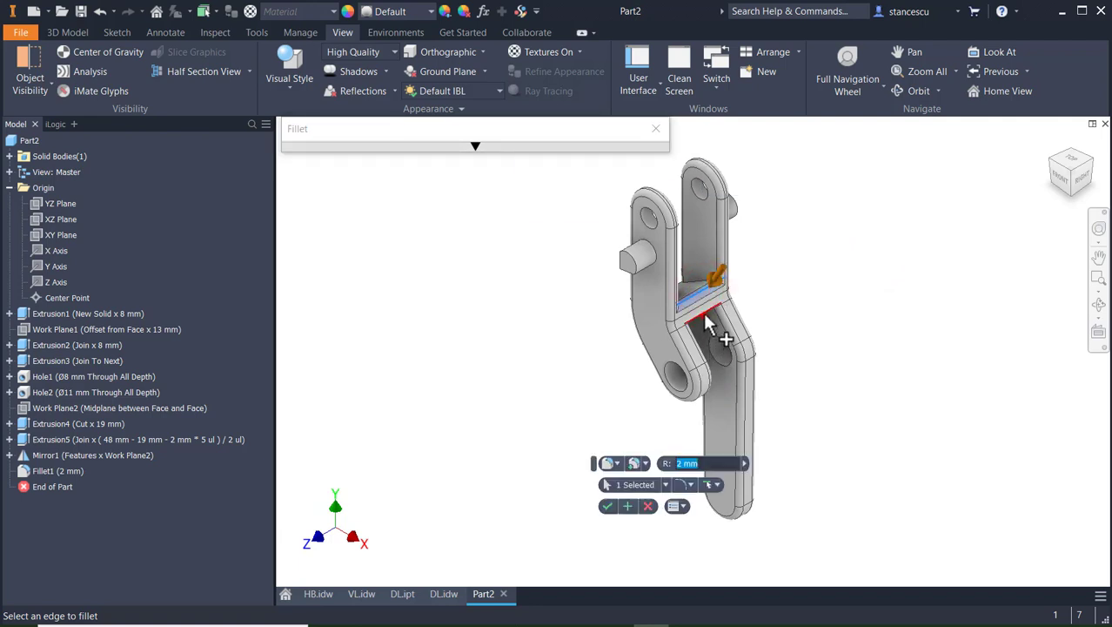
pyautogui.click(713, 319)
pyautogui.keyDown('shift'); pyautogui.moveTo(777, 349); pyautogui.dragTo(790, 404, button='middle'); pyautogui.keyUp('shift')
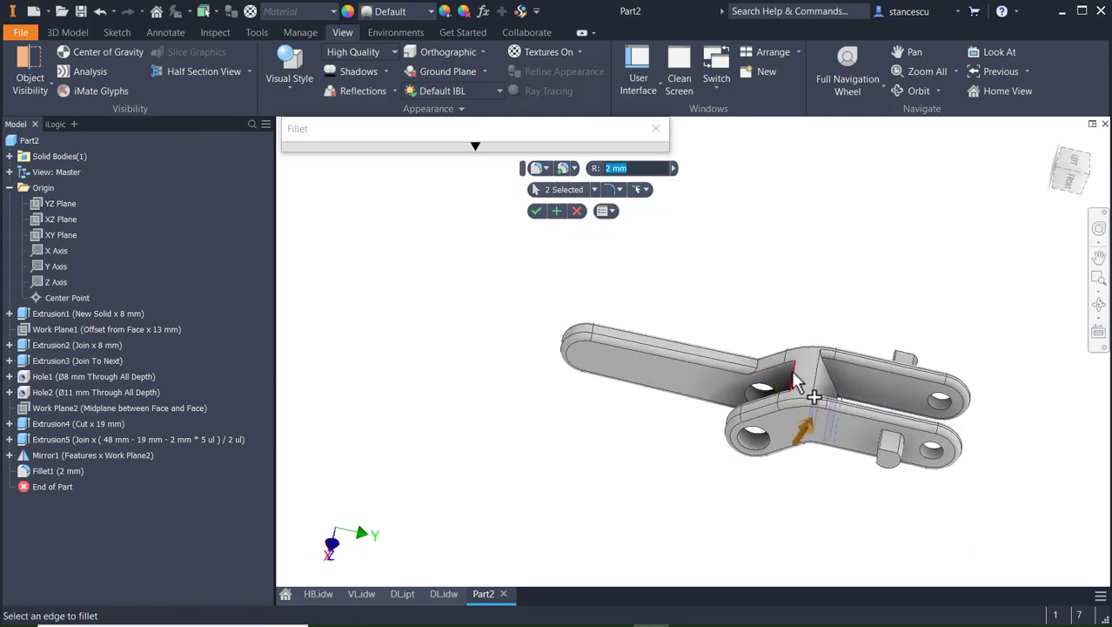
pyautogui.click(800, 381)
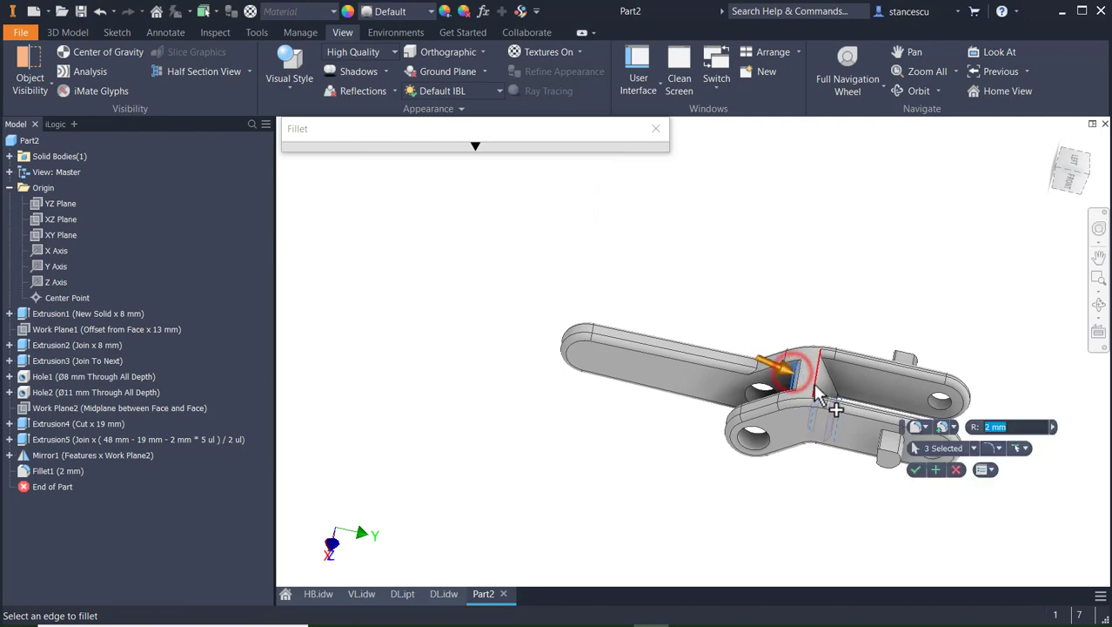
pyautogui.click(829, 402)
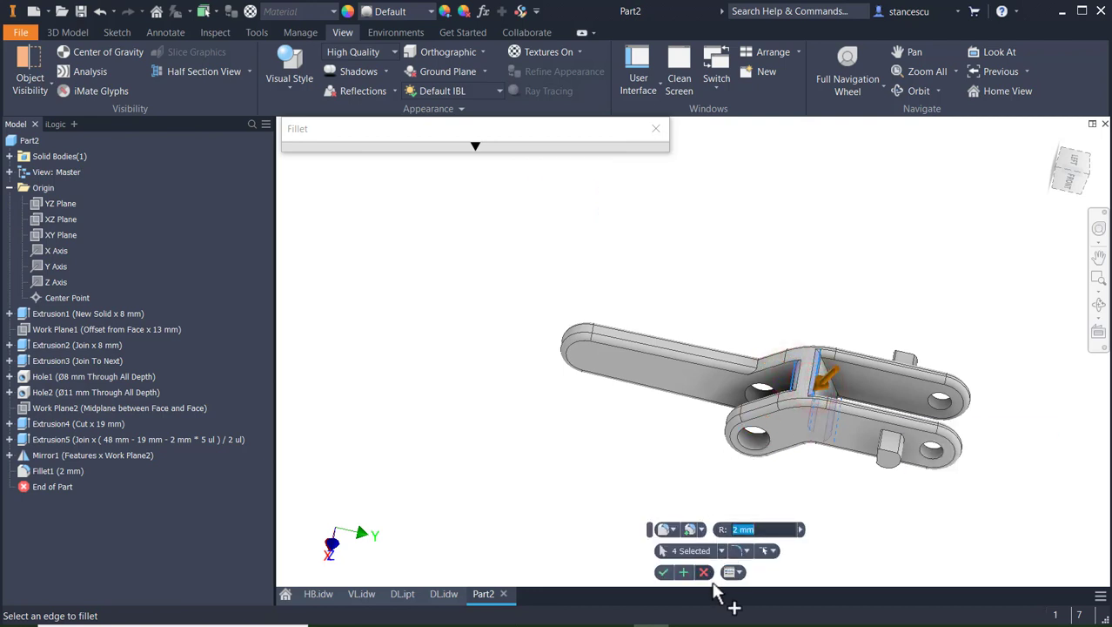
pyautogui.click(759, 381)
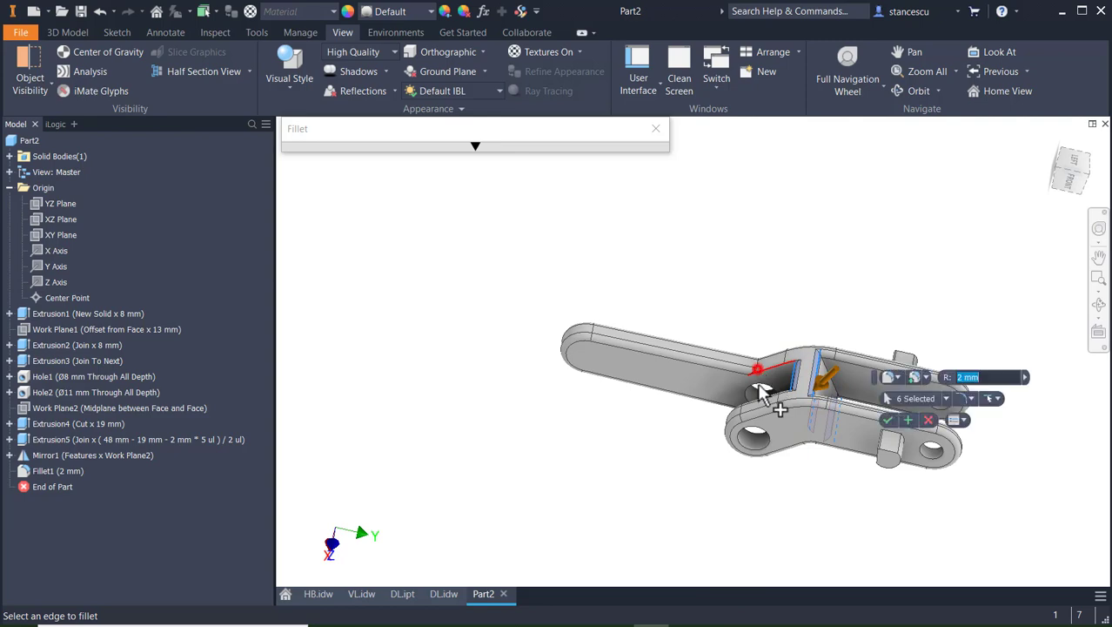
pyautogui.keyDown('shift'); pyautogui.moveTo(541, 459); pyautogui.dragTo(383, 431, button='middle'); pyautogui.keyUp('shift')
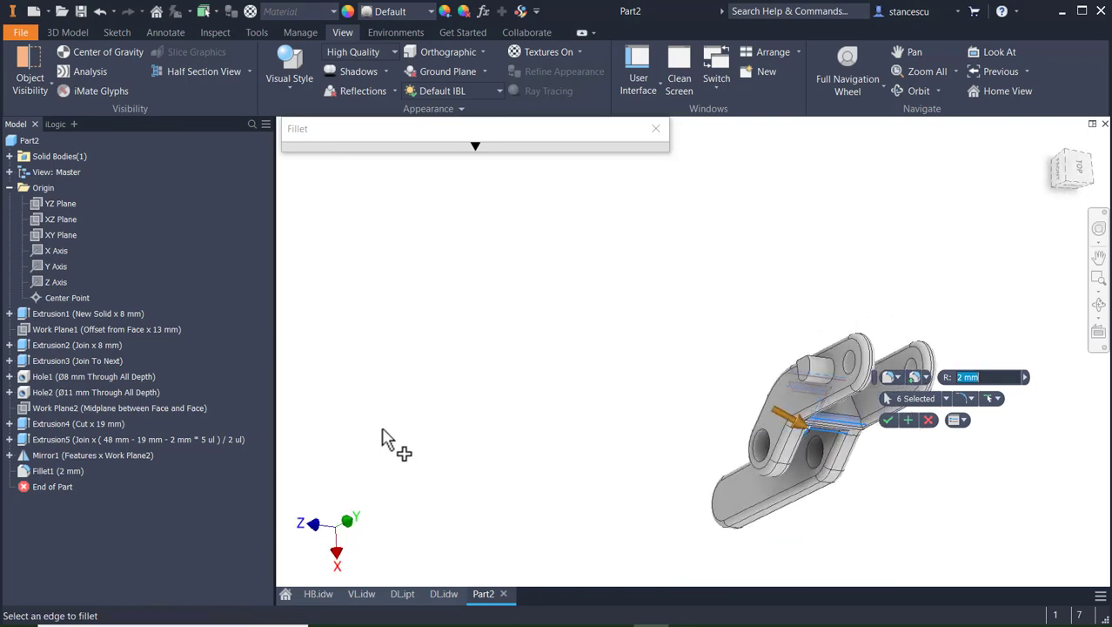
pyautogui.press('F6')
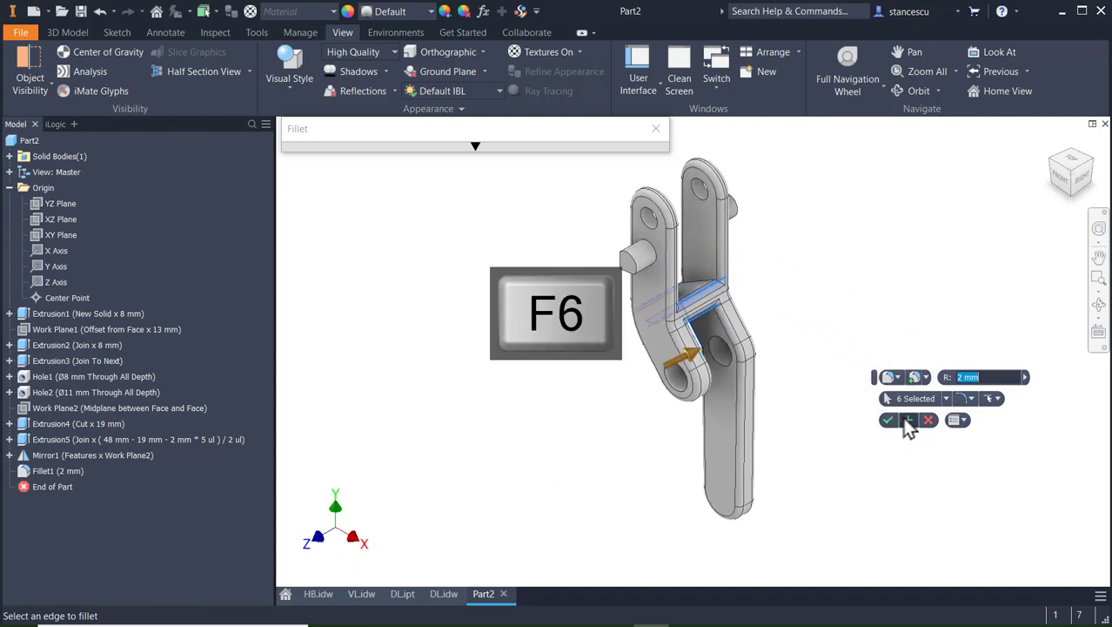
pyautogui.click(908, 422)
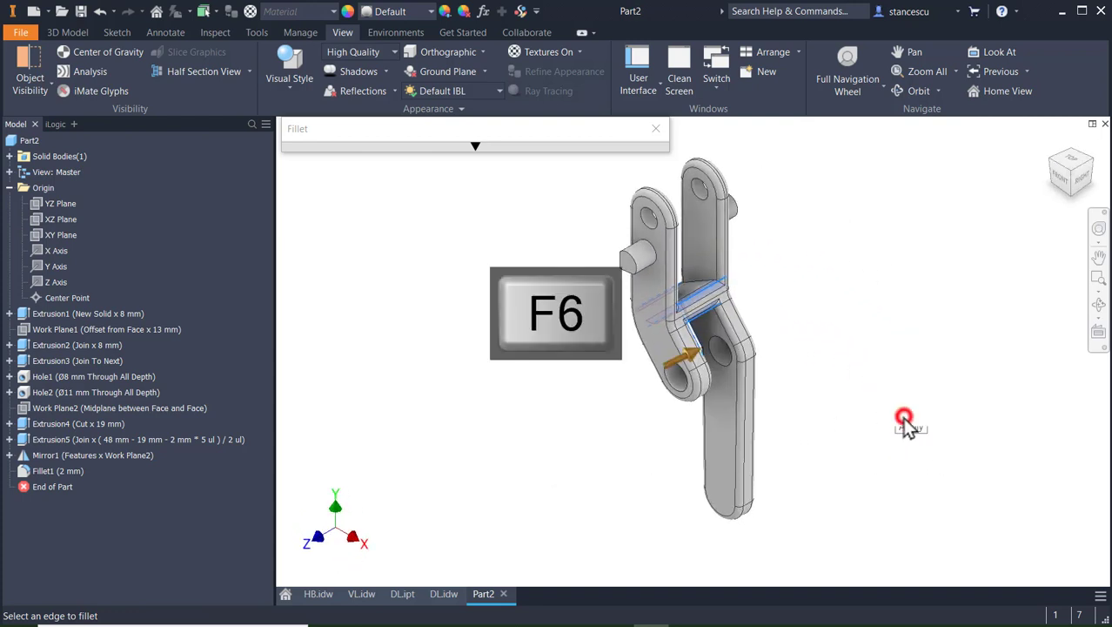
# - Fillet the edges where the cross web meets the inner faces of both arms, on its upper and lower sides, with a 2 mm radius
pyautogui.click(687, 279)
pyautogui.keyDown('shift'); pyautogui.moveTo(695, 367); pyautogui.dragTo(693, 343, button='middle'); pyautogui.keyUp('shift')
pyautogui.click(712, 289)
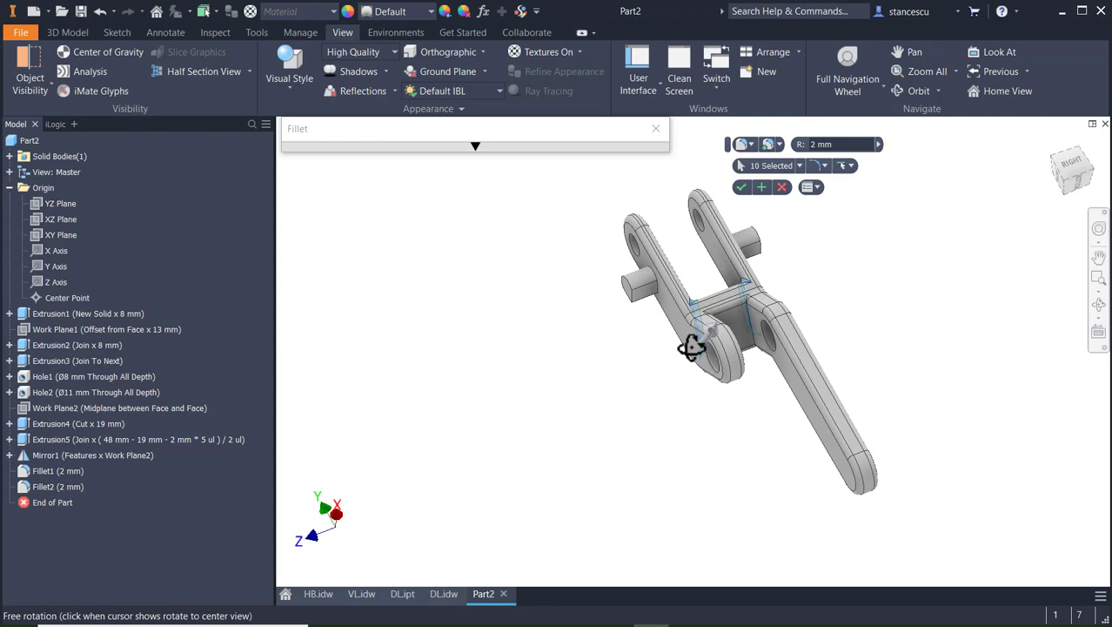
pyautogui.click(746, 328)
pyautogui.keyDown('shift'); pyautogui.moveTo(728, 410); pyautogui.dragTo(684, 422, button='middle'); pyautogui.keyUp('shift')
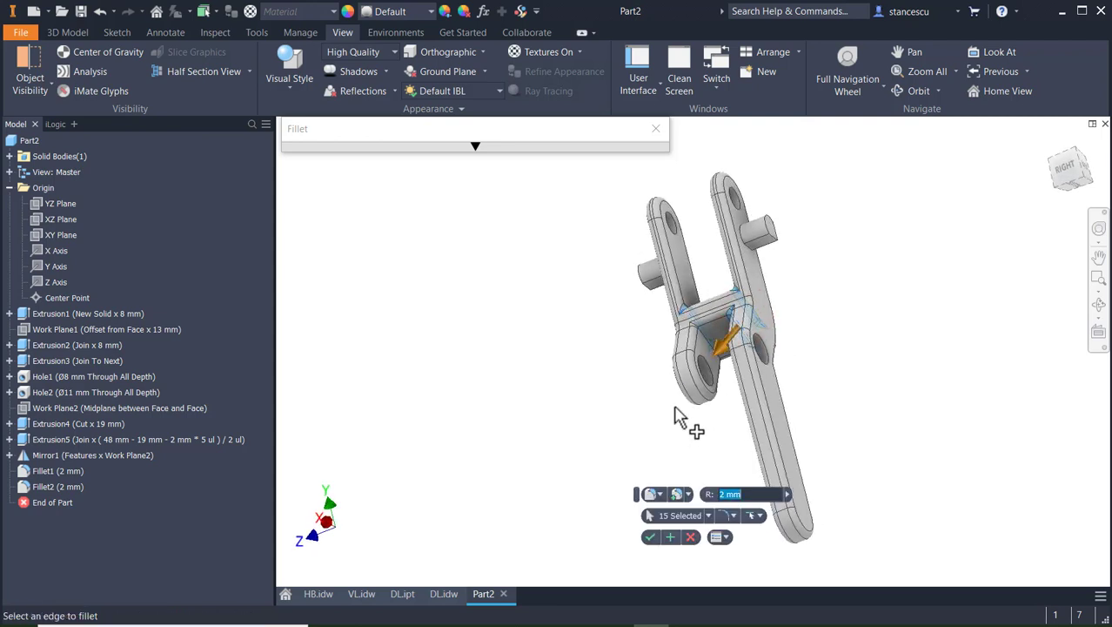
pyautogui.click(712, 341)
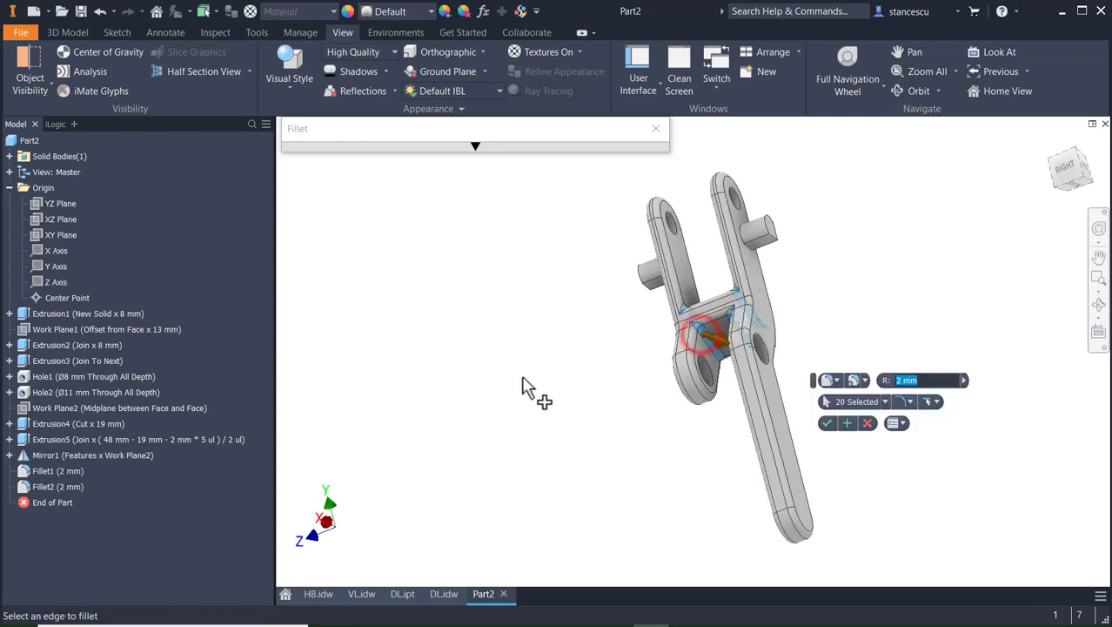
pyautogui.click(827, 424)
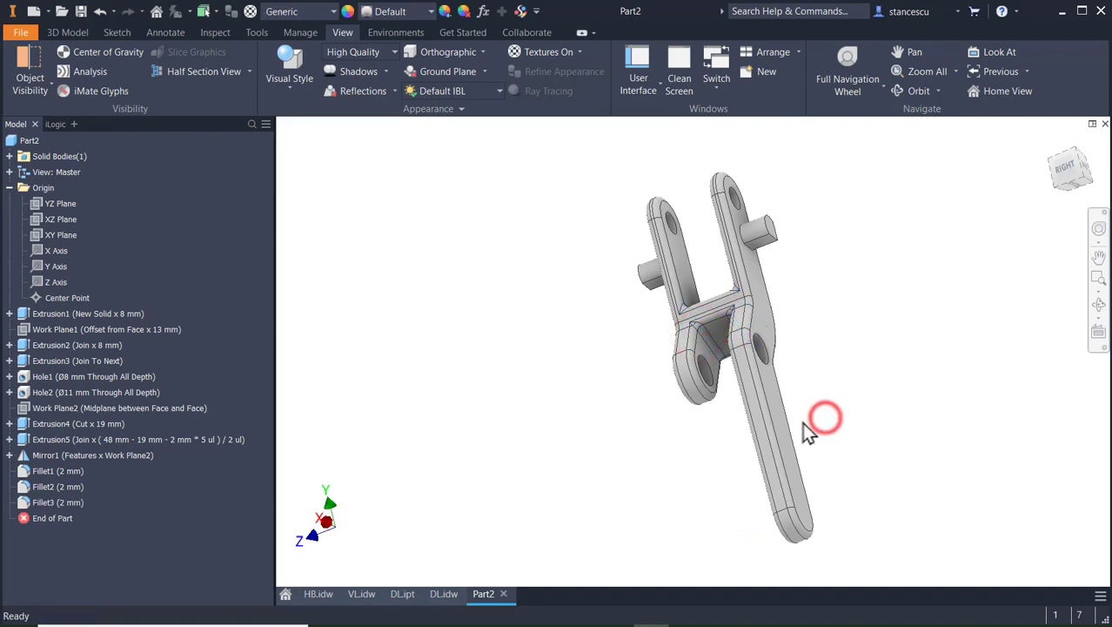
# - Assign the Steel, Cast material to the part
pyautogui.keyDown('shift'); pyautogui.moveTo(652, 447); pyautogui.dragTo(796, 396, button='middle'); pyautogui.keyUp('shift')
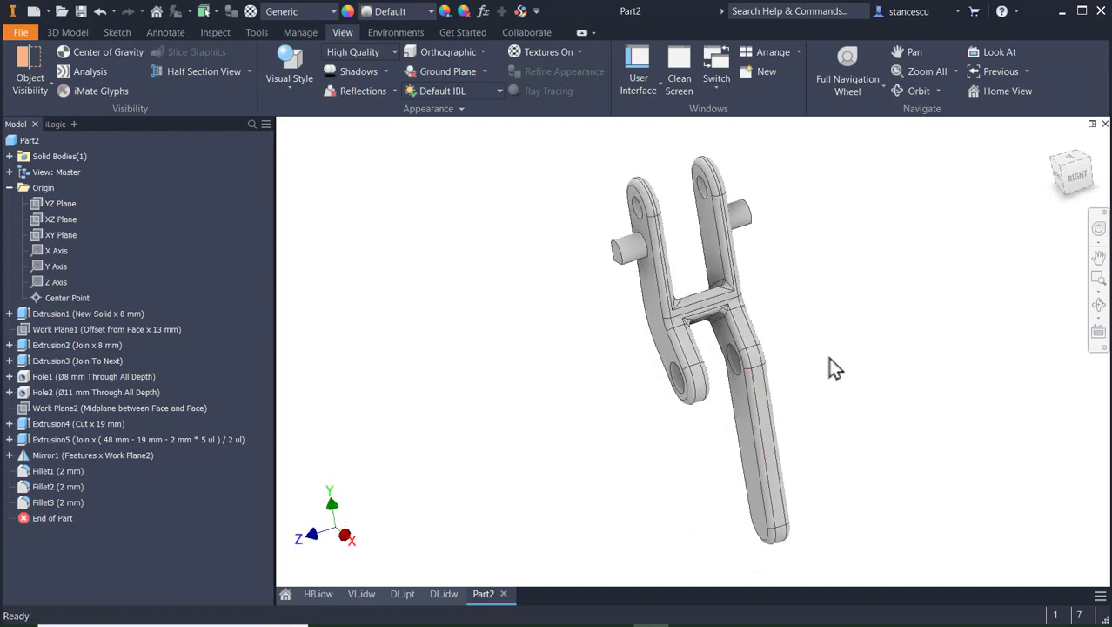
pyautogui.press('F6')
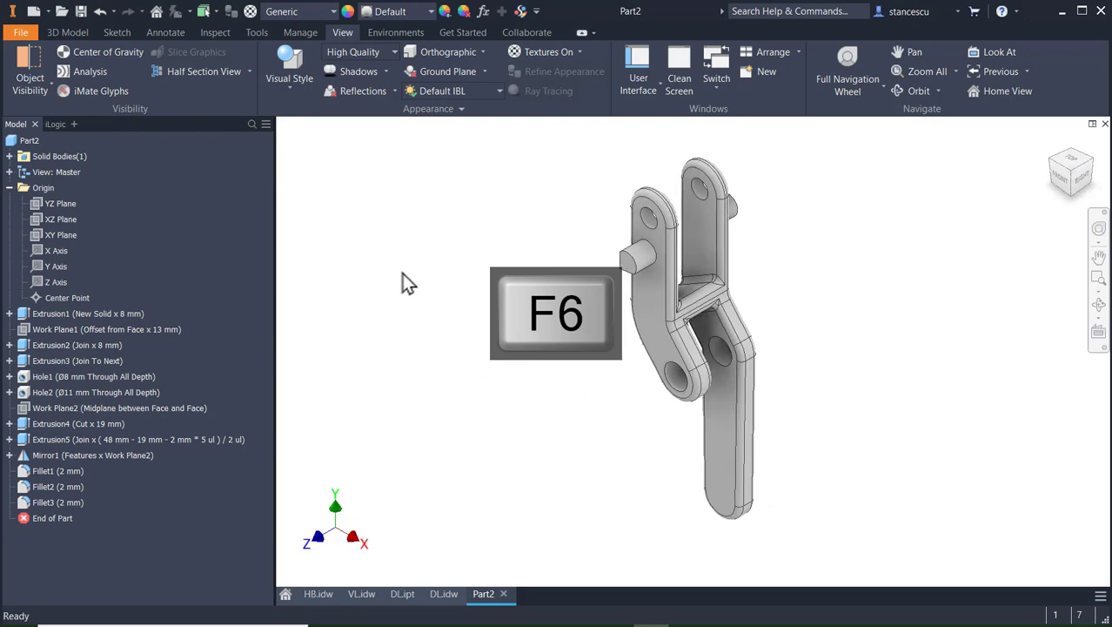
pyautogui.click(314, 11)
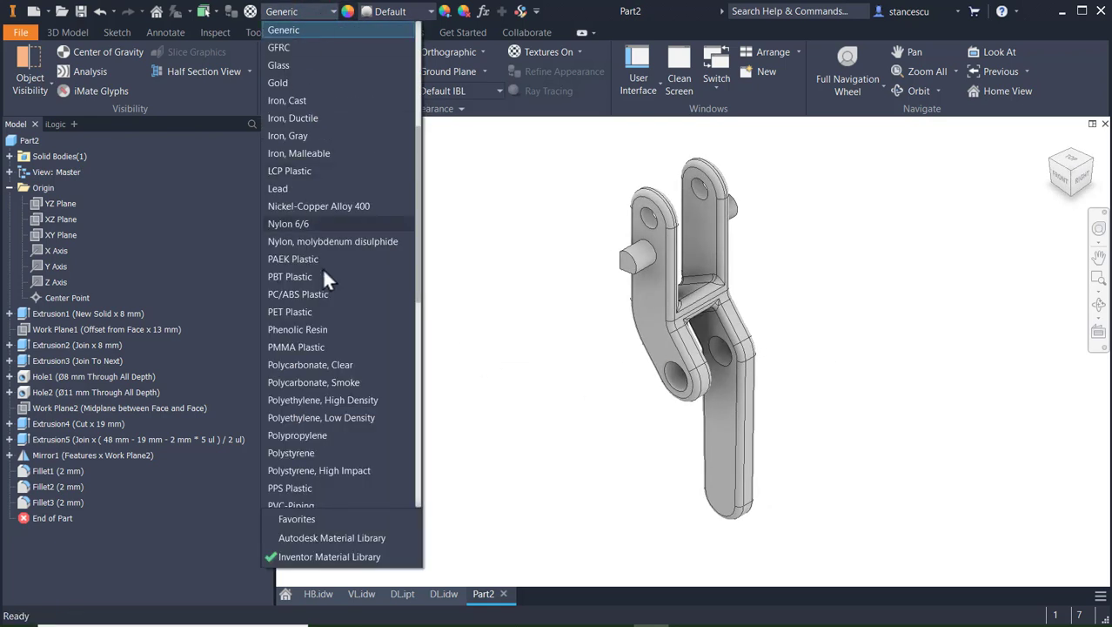
pyautogui.press('t')
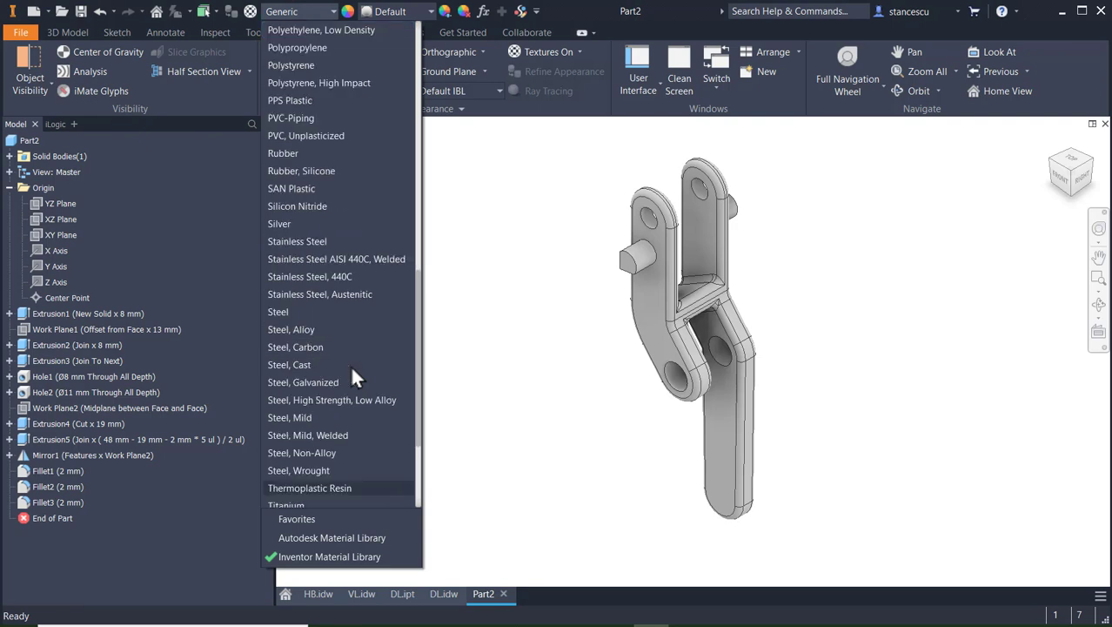
pyautogui.click(294, 365)
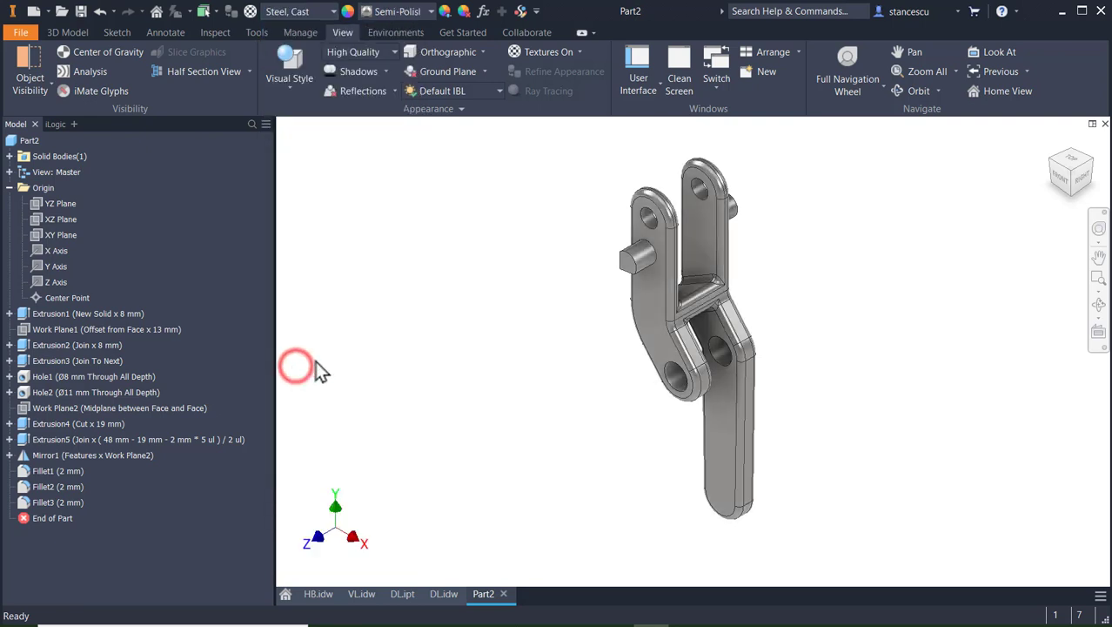
# - Set the whole part's appearance to Steel - Cast from the Inventor Material Library
pyautogui.click(393, 14)
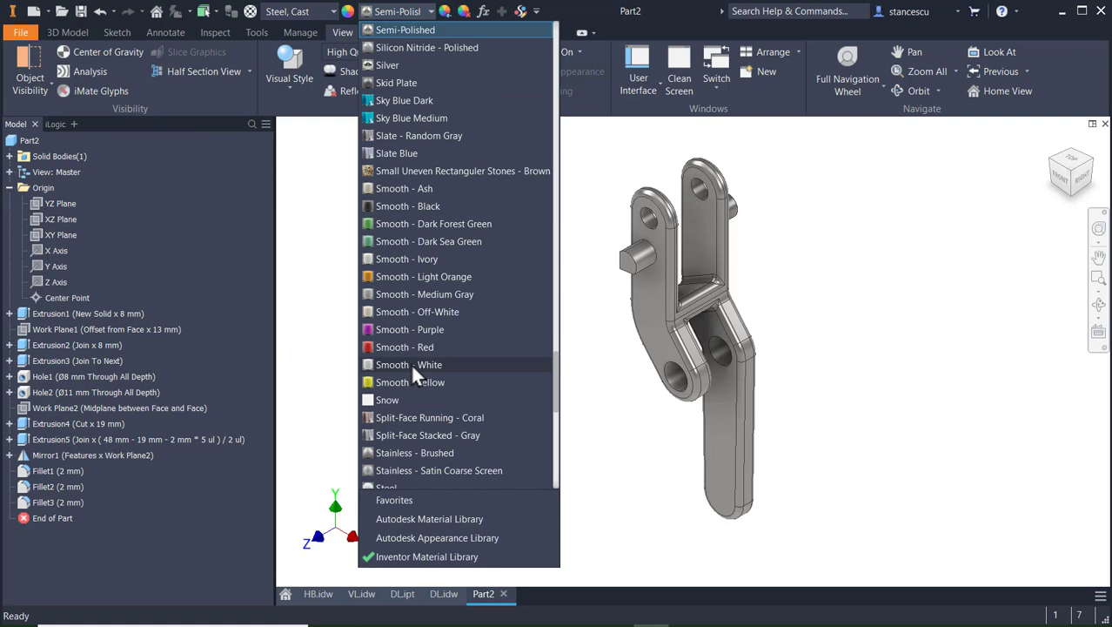
pyautogui.scroll(-3, 410, 362)
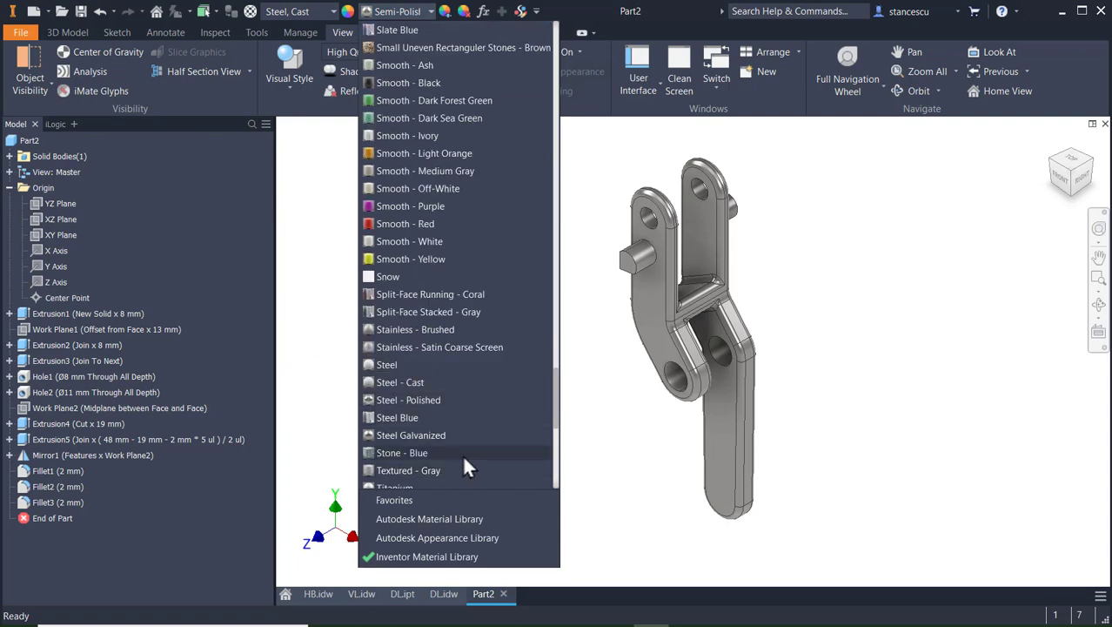
pyautogui.click(401, 383)
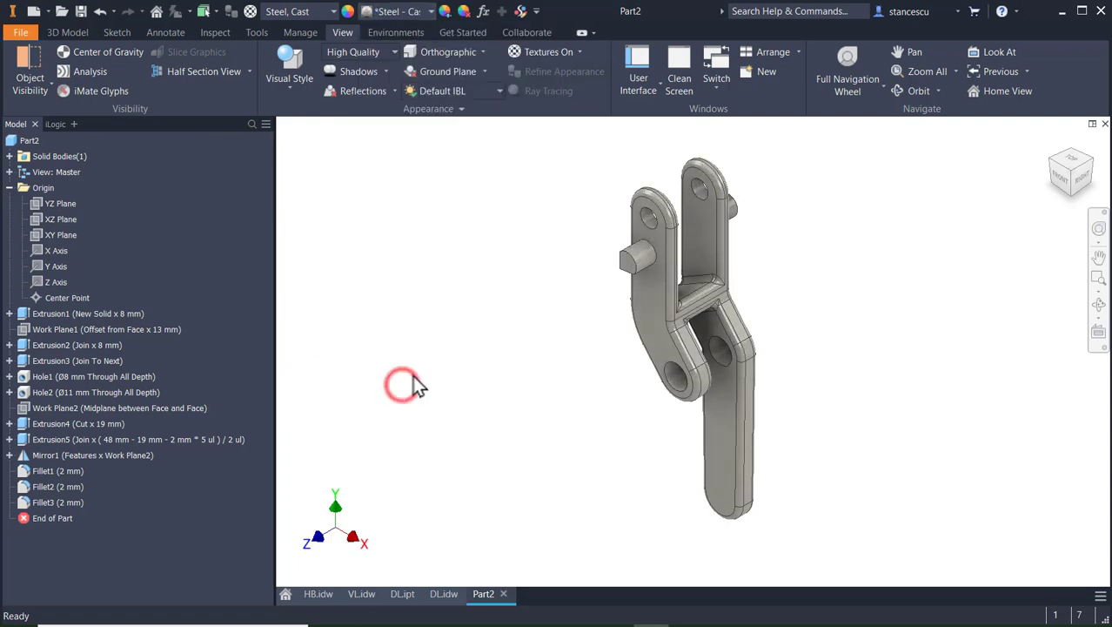
pyautogui.scroll(3, 571, 261)
pyautogui.scroll(-3, 688, 265)
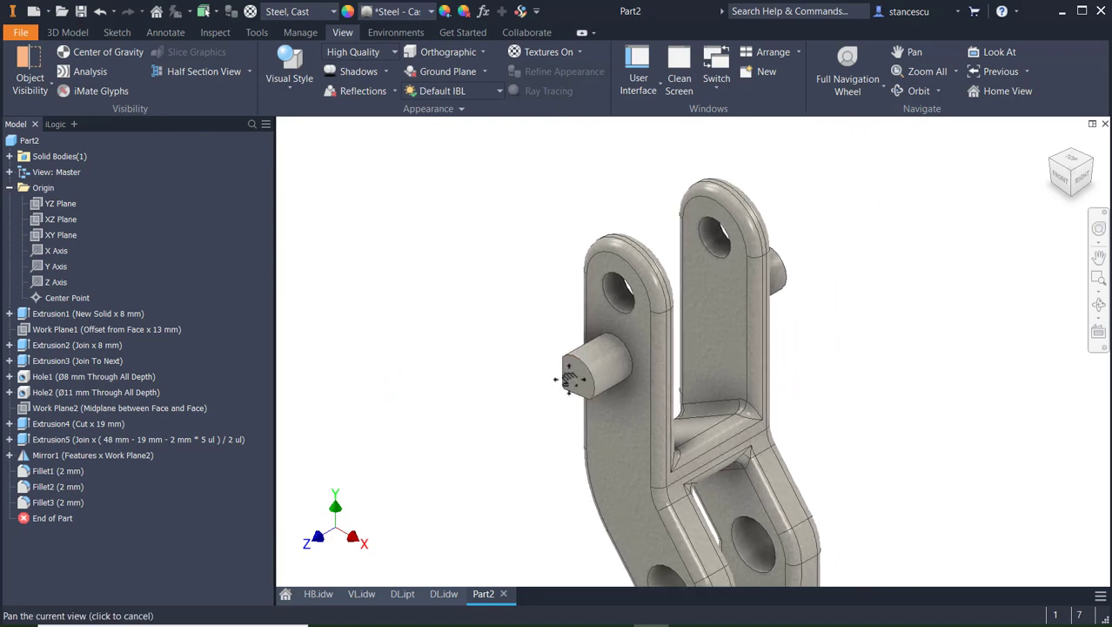
# - Apply a smooth grey metal appearance to the upper hole walls of both arms and to all faces of the two flattened side pins
pyautogui.click(625, 287)
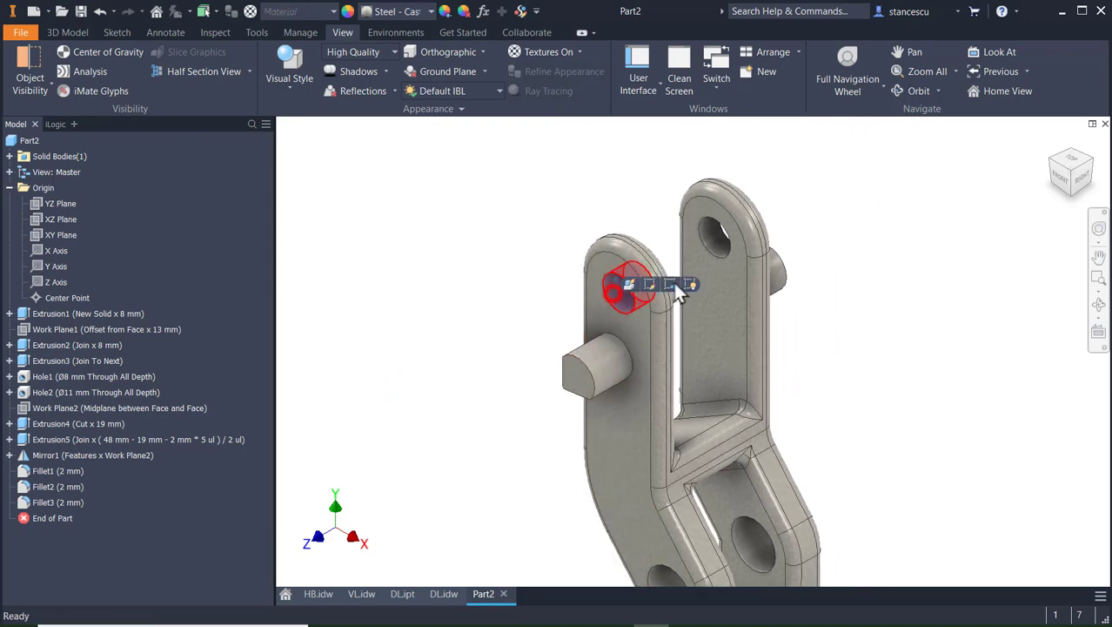
pyautogui.keyDown('ctrl'); pyautogui.click(718, 248); pyautogui.keyUp('ctrl')
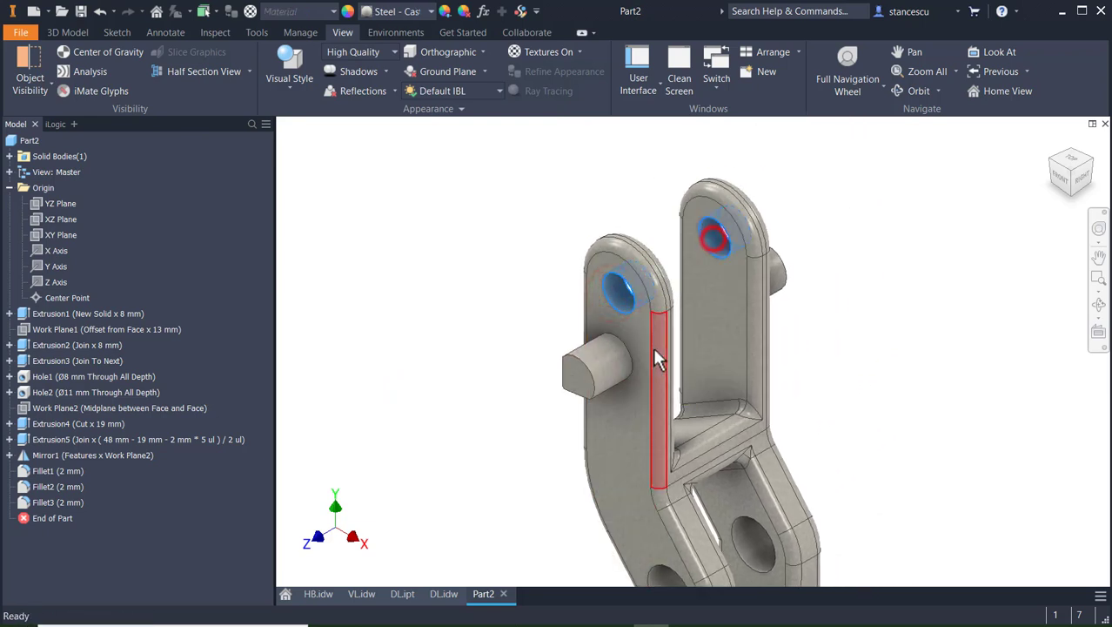
pyautogui.keyDown('ctrl'); pyautogui.click(614, 367); pyautogui.keyUp('ctrl')
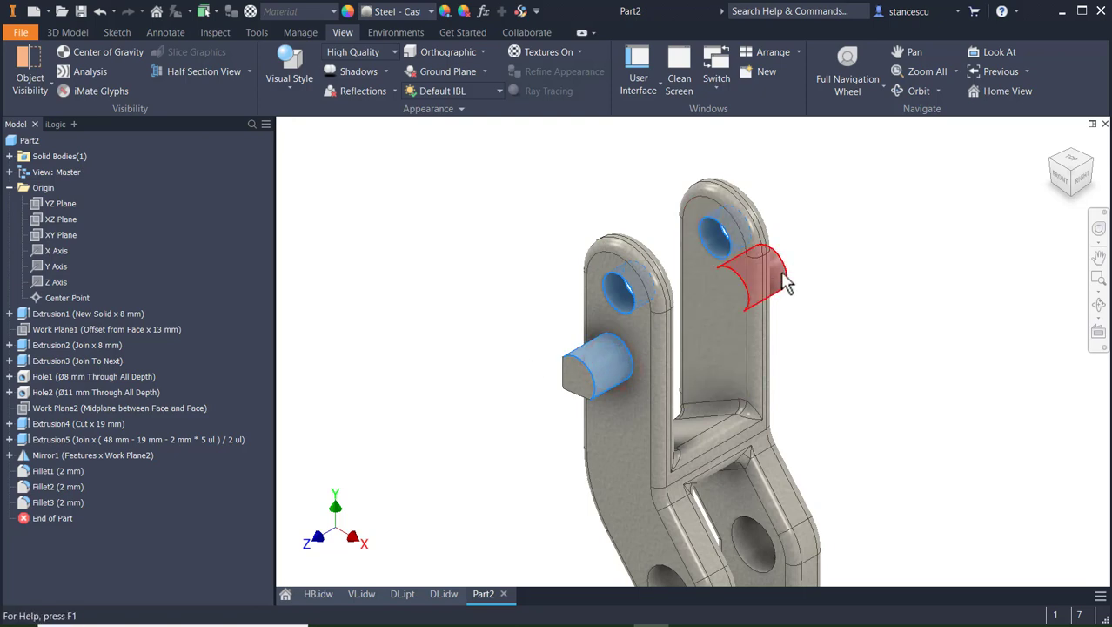
pyautogui.keyDown('shift'); pyautogui.moveTo(472, 455); pyautogui.dragTo(684, 351, button='middle'); pyautogui.keyUp('shift')
pyautogui.scroll(3, 706, 301)
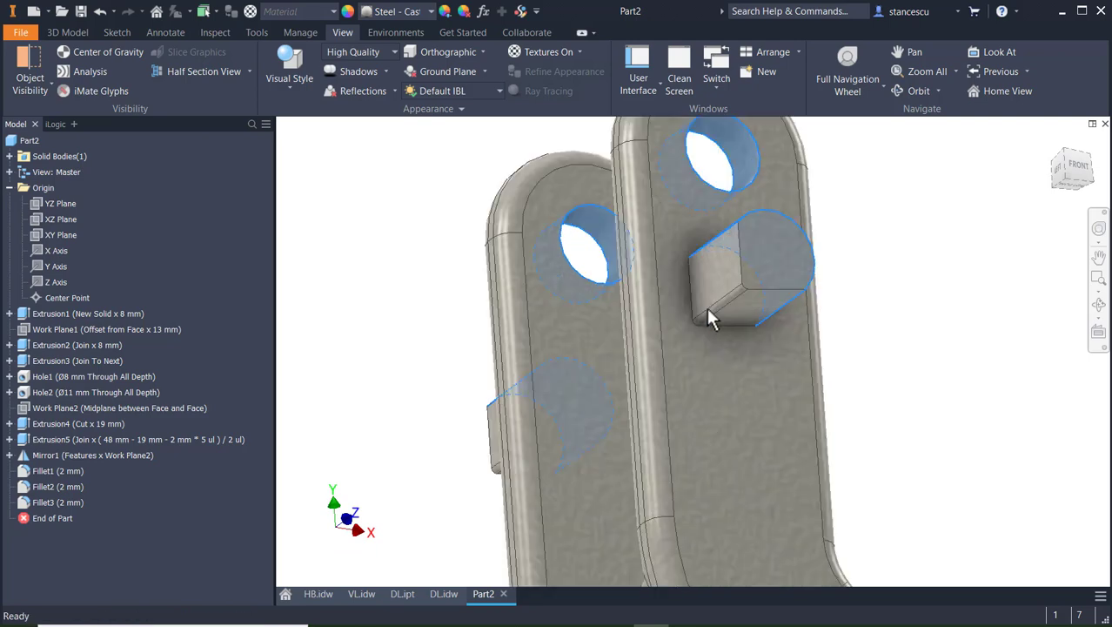
pyautogui.scroll(2, 701, 296)
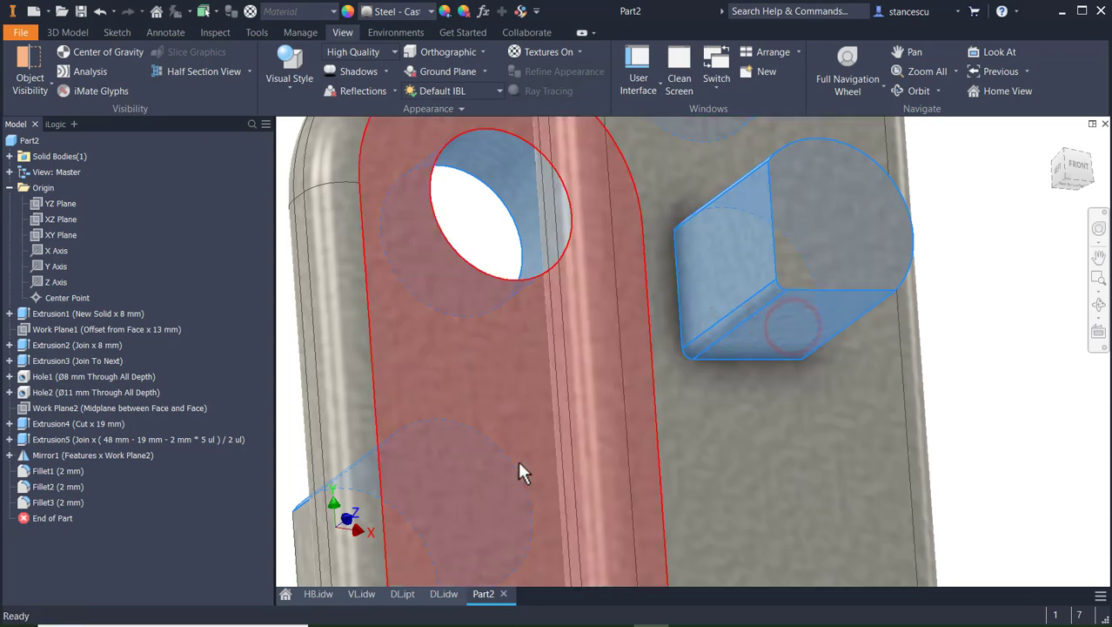
pyautogui.keyDown('shift'); pyautogui.moveTo(498, 478); pyautogui.dragTo(547, 451, button='middle'); pyautogui.keyUp('shift')
pyautogui.moveTo(594, 484); pyautogui.dragTo(769, 236, button='middle')
pyautogui.click(522, 339)
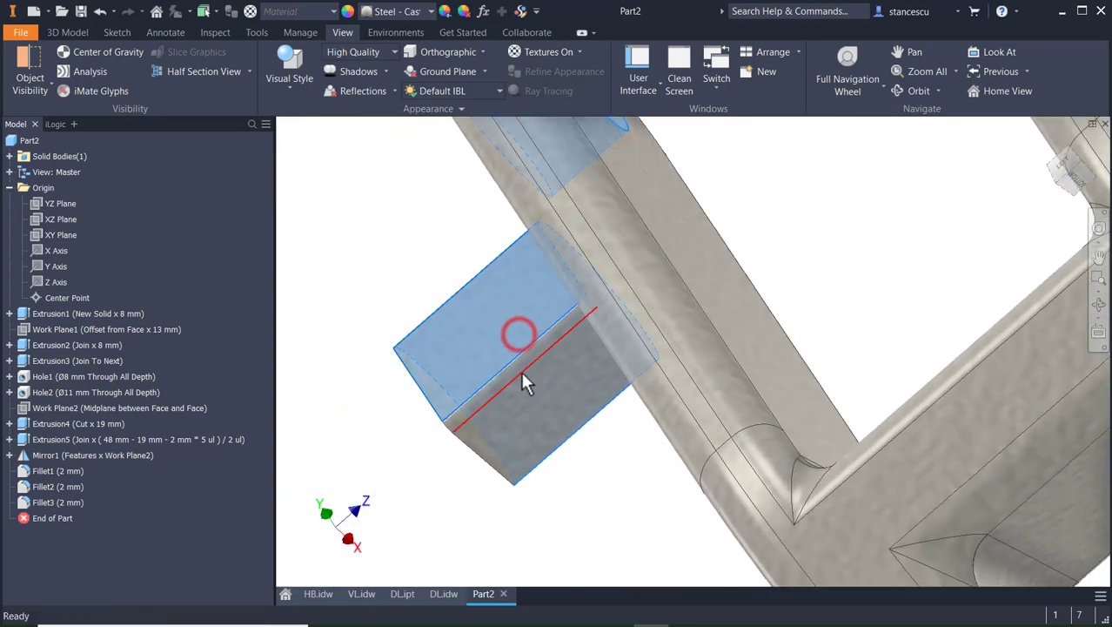
pyautogui.keyDown('ctrl'); pyautogui.click(530, 355); pyautogui.keyUp('ctrl')
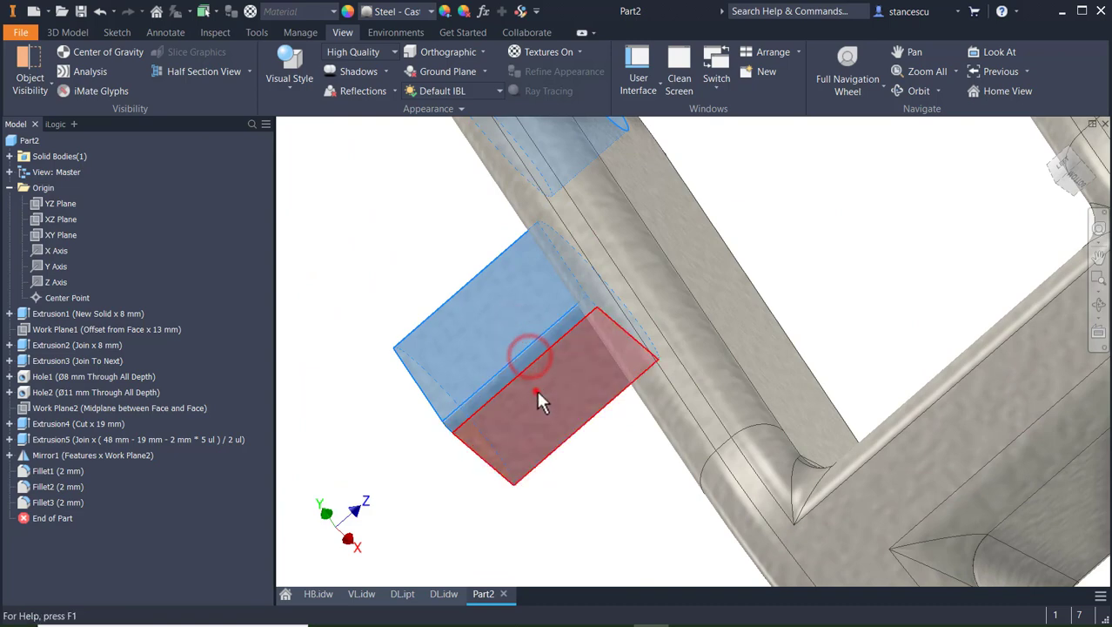
pyautogui.keyDown('ctrl'); pyautogui.click(536, 391); pyautogui.keyUp('ctrl')
pyautogui.keyDown('shift'); pyautogui.moveTo(433, 505); pyautogui.dragTo(484, 459, button='middle'); pyautogui.keyUp('shift')
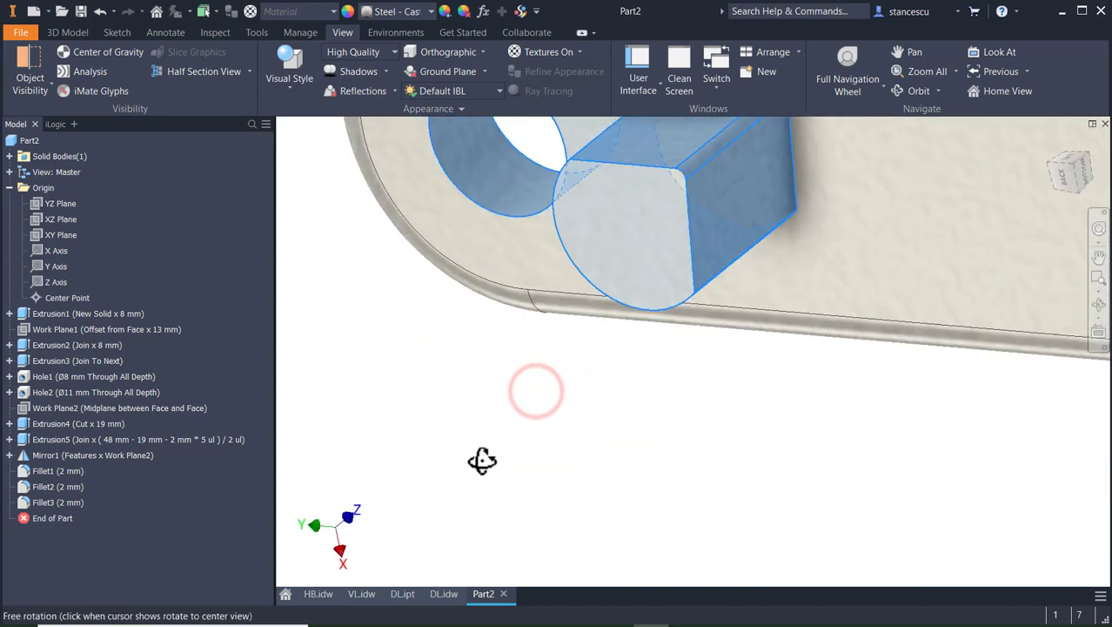
pyautogui.keyDown('ctrl'); pyautogui.click(634, 246); pyautogui.keyUp('ctrl')
pyautogui.keyDown('shift'); pyautogui.moveTo(765, 345); pyautogui.dragTo(731, 413, button='middle'); pyautogui.keyUp('shift')
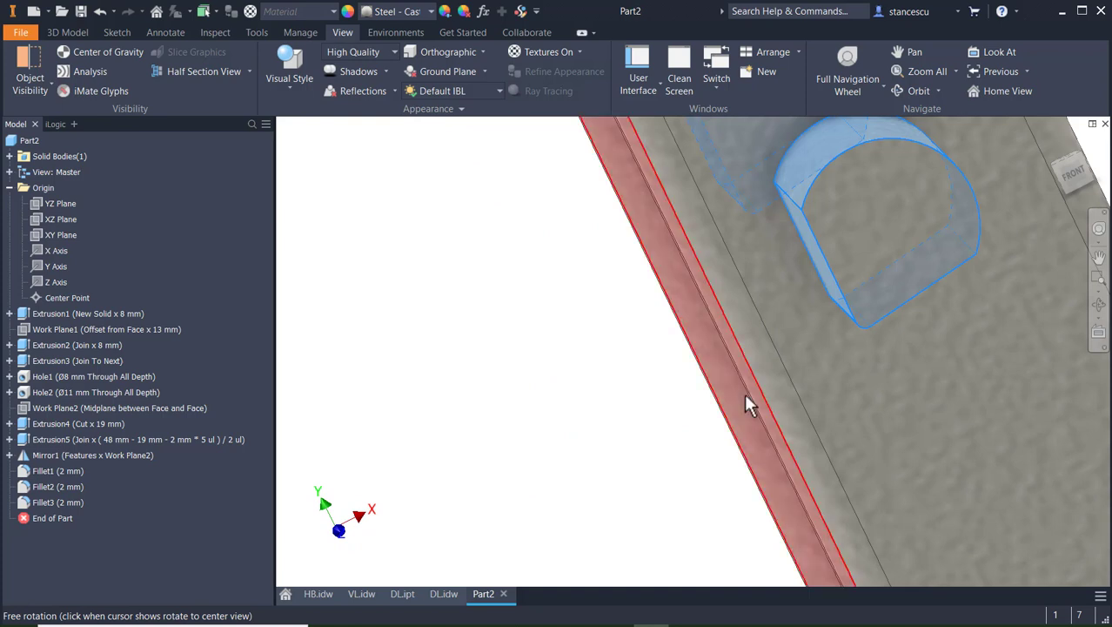
pyautogui.keyDown('ctrl'); pyautogui.click(901, 241); pyautogui.keyUp('ctrl')
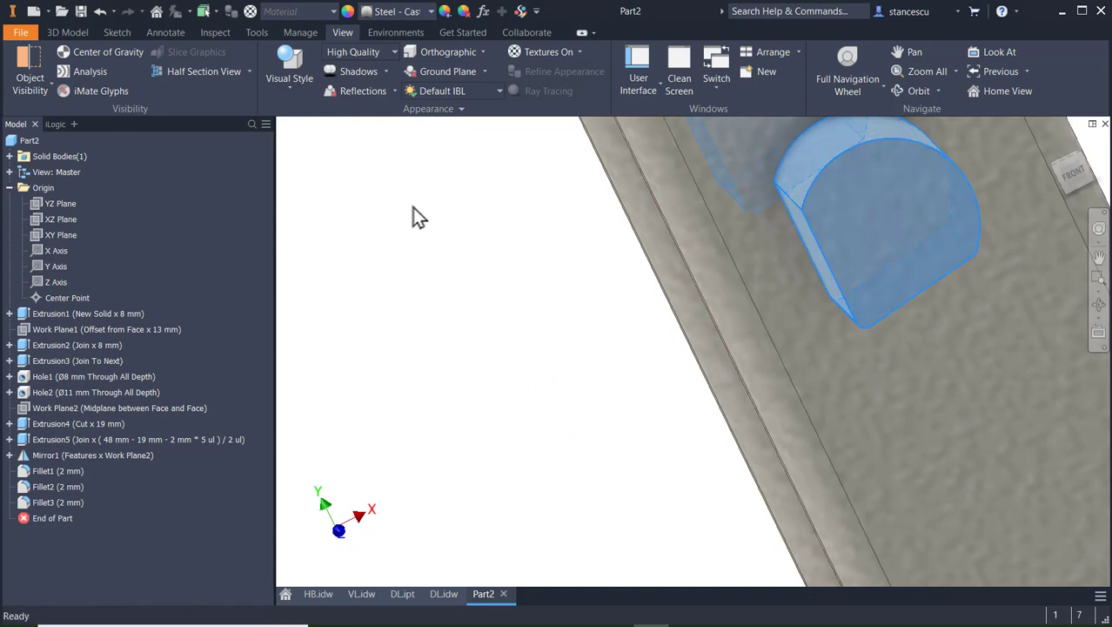
pyautogui.click(387, 17)
pyautogui.click(442, 44)
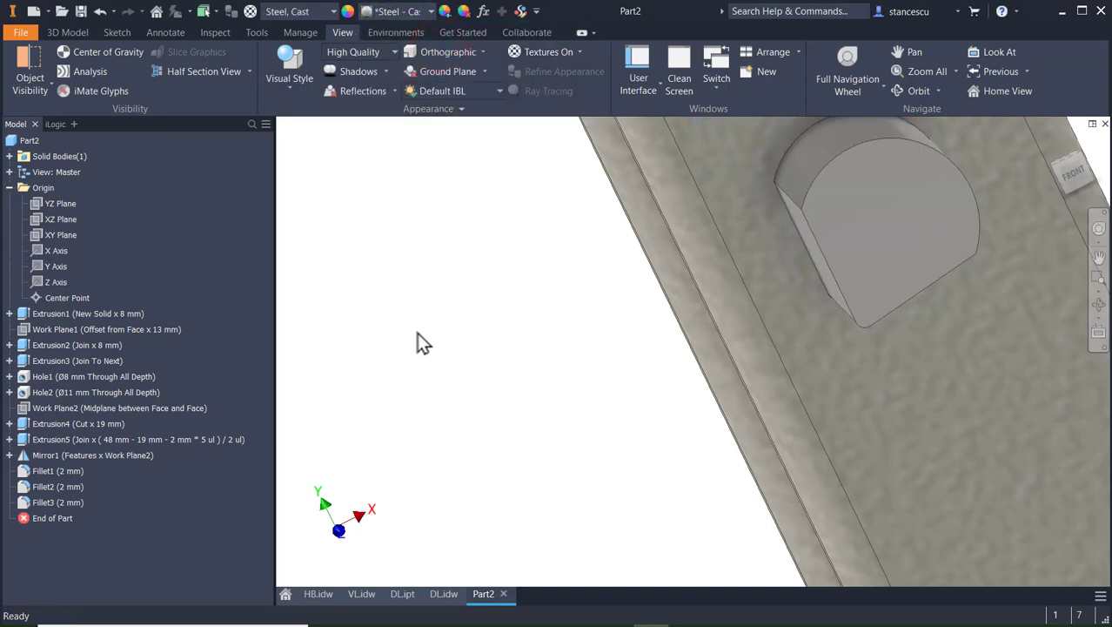
# - Update the part's physical iProperties to examine its mass, area and volume, and close the properties
pyautogui.press('F6')
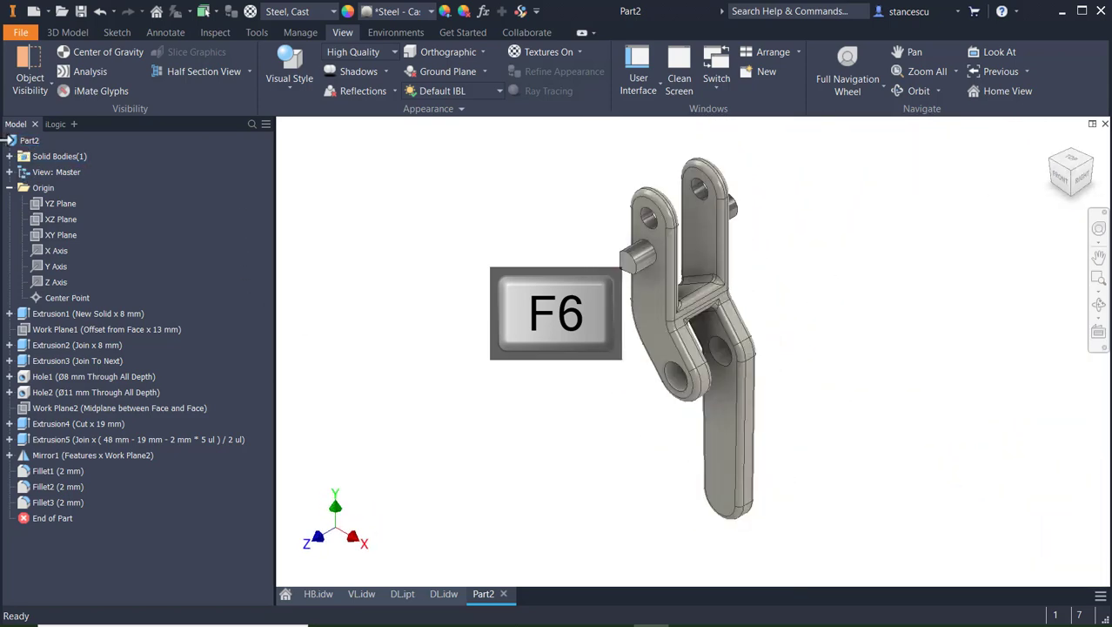
pyautogui.rightClick(12, 146)
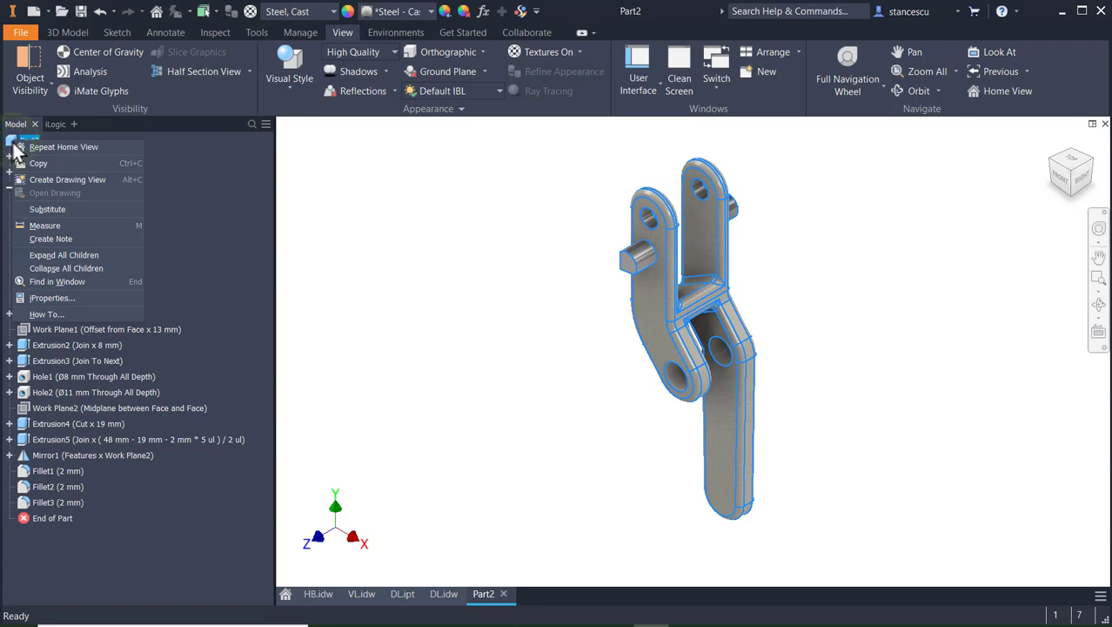
pyautogui.click(37, 297)
pyautogui.click(610, 95)
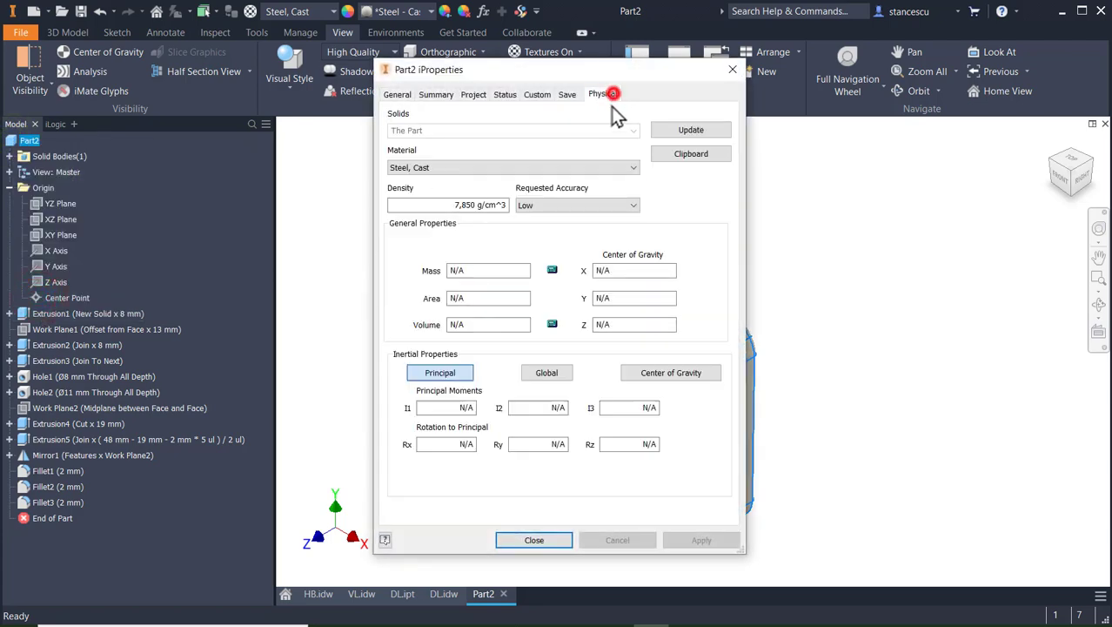
pyautogui.click(675, 133)
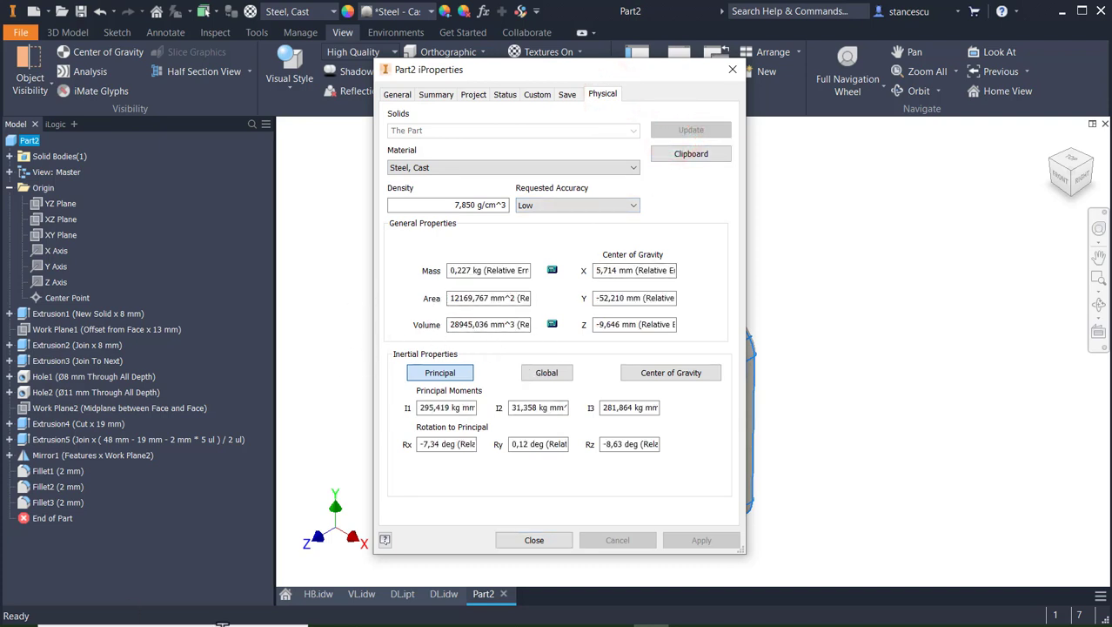
pyautogui.click(534, 540)
pyautogui.click(879, 295)
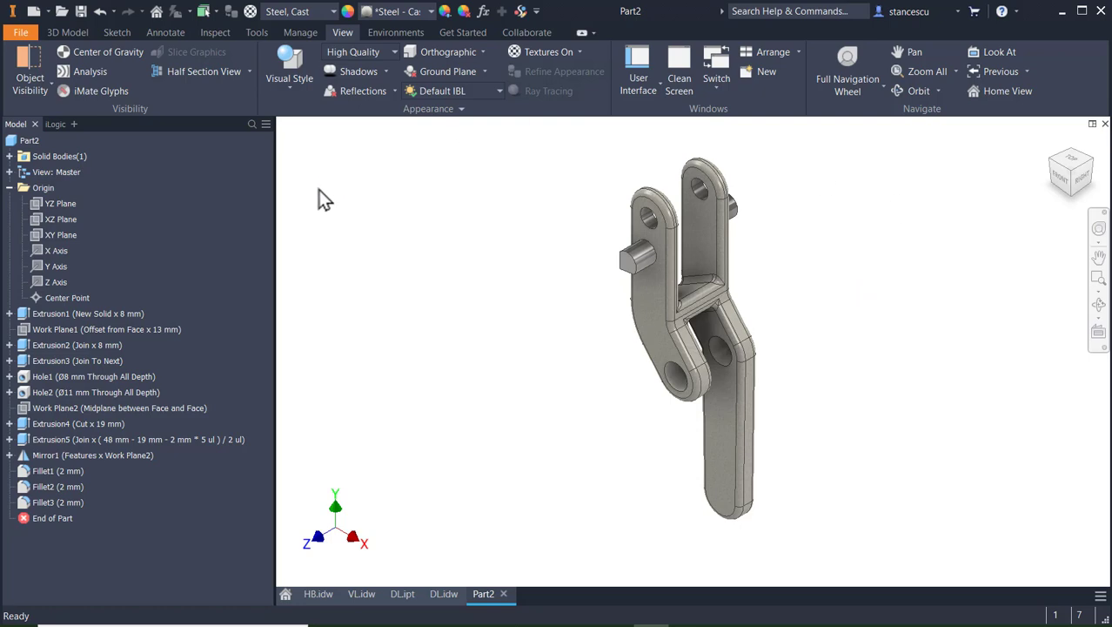
# - Save the lever part as an Autodesk Inventor part file named "DRIVE LEVER - after"
pyautogui.click(81, 13)
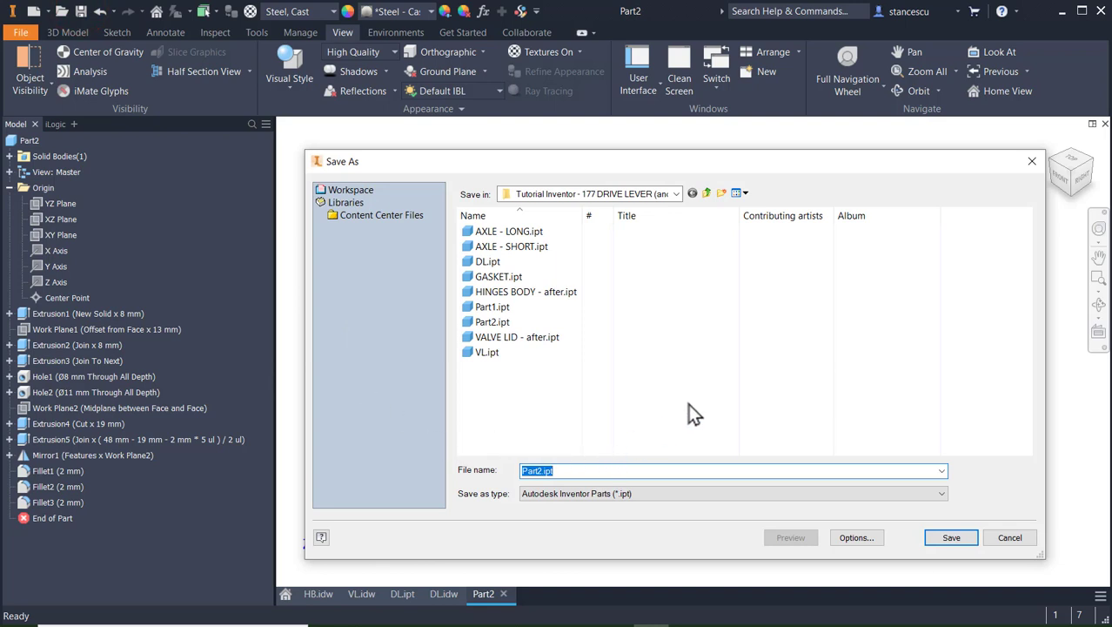
pyautogui.write('D')
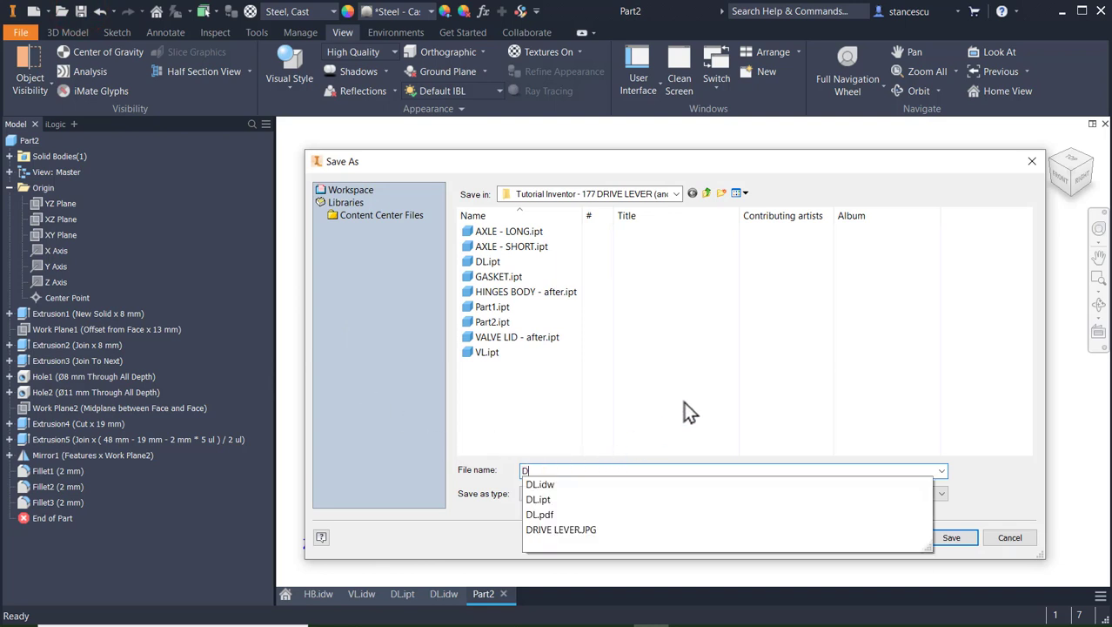
pyautogui.write('RIVE ')
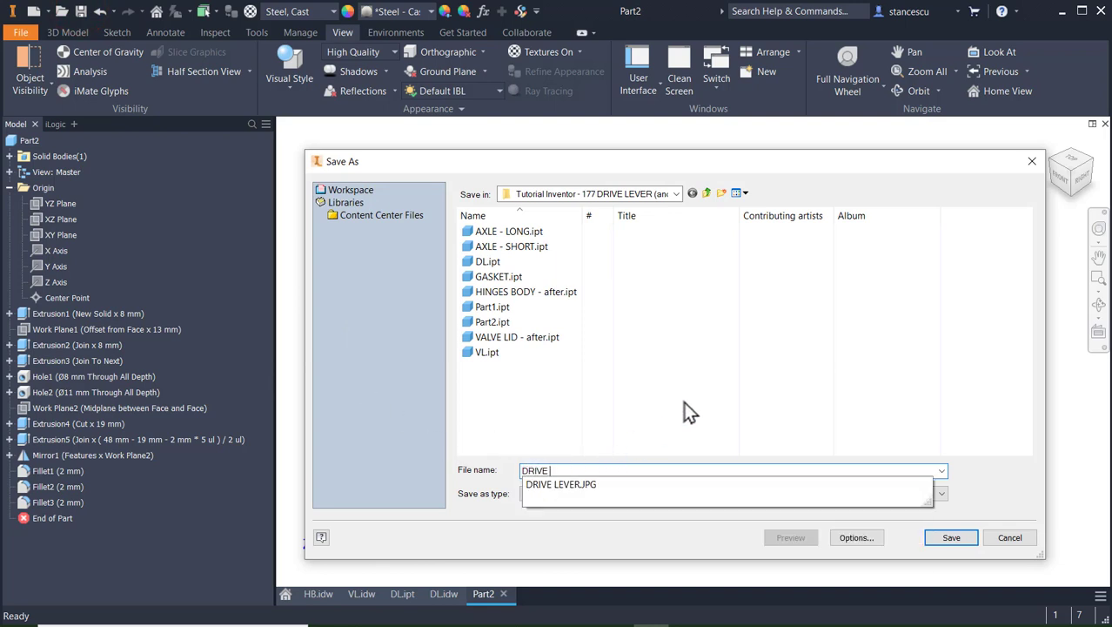
pyautogui.write('LEVEL -')
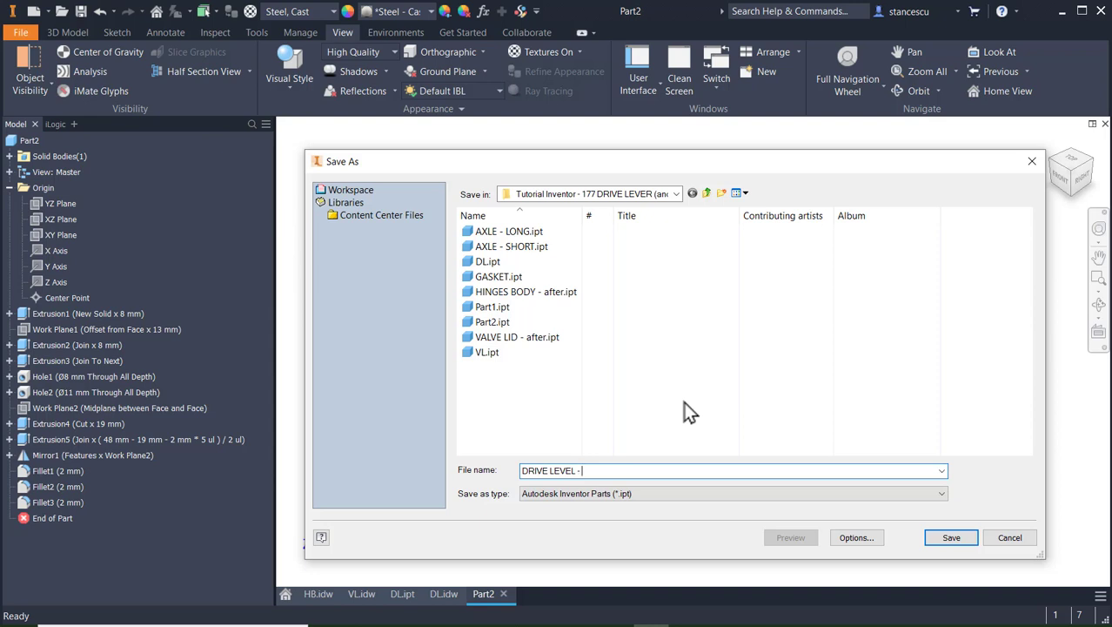
pyautogui.press('BackSpace')
pyautogui.press('BackSpace')
pyautogui.press('BackSpace')
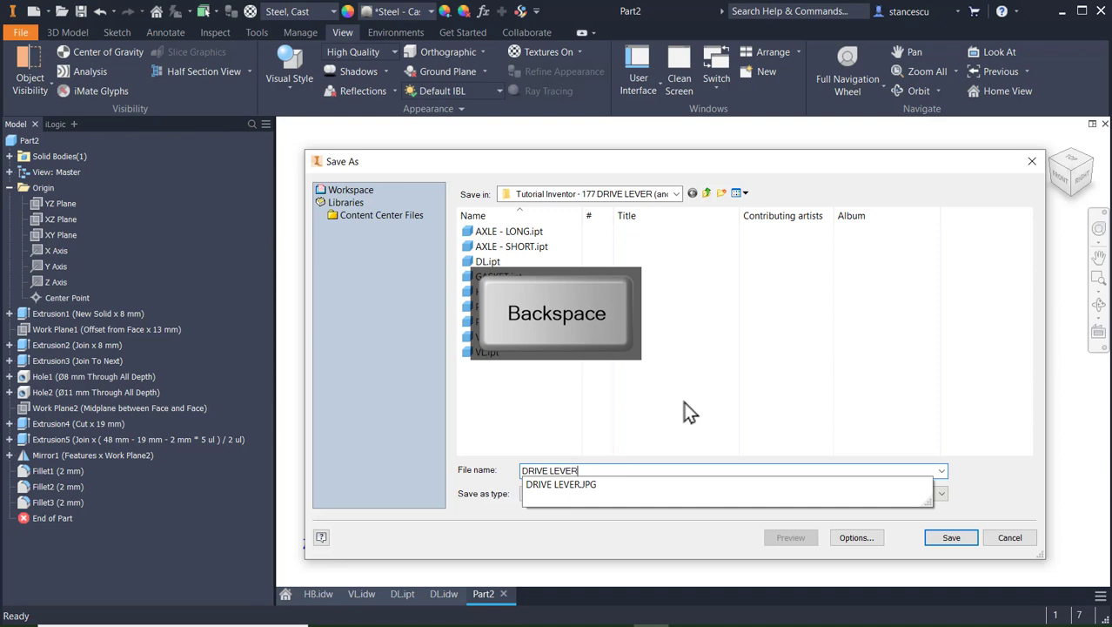
pyautogui.write('- af')
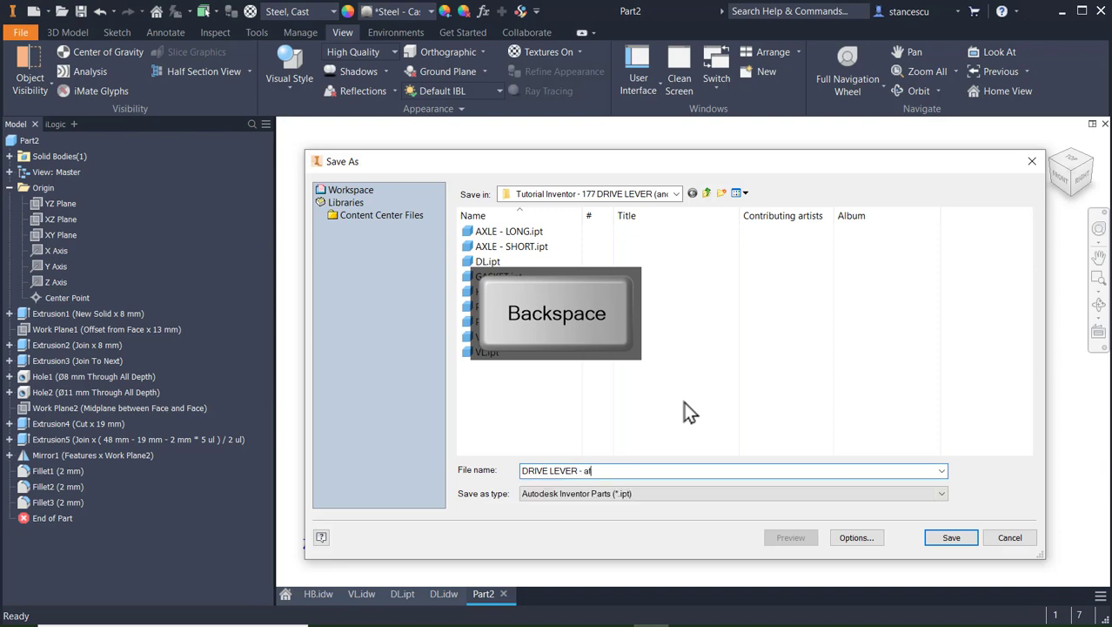
pyautogui.write('ter')
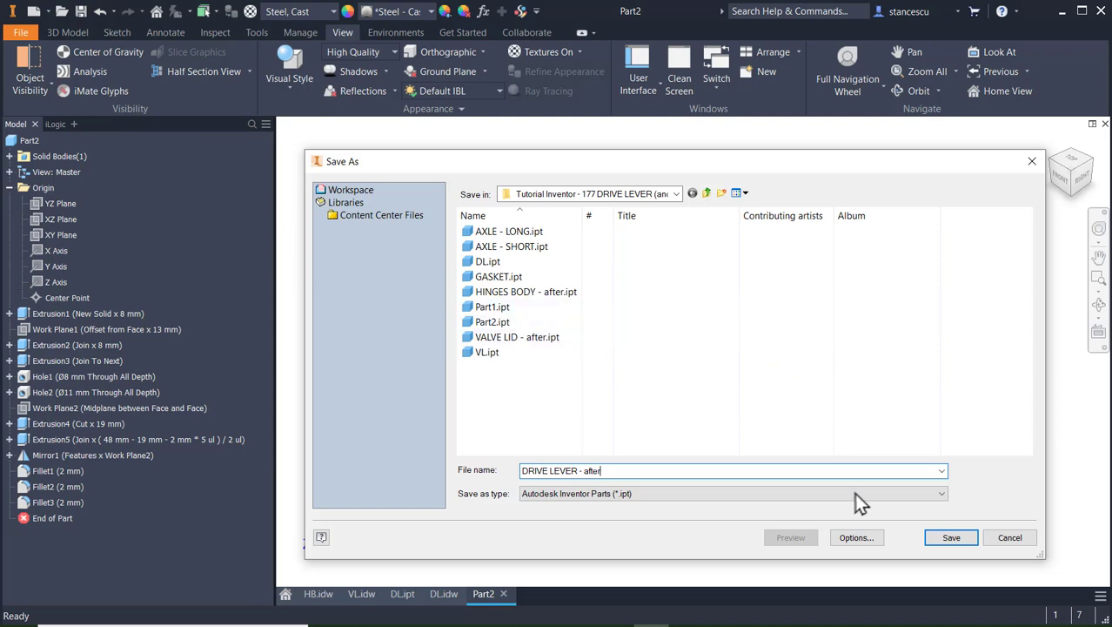
pyautogui.click(948, 538)
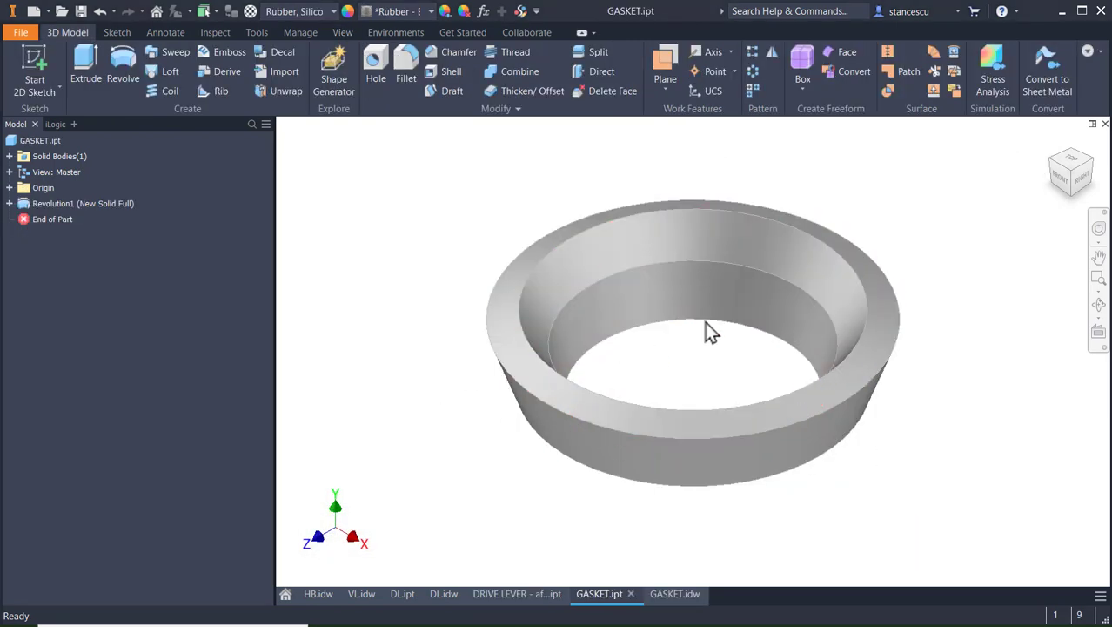
# - Examine the gasket model and the dimensions and angles of its cross-section in the GASKET.idw drawing
pyautogui.keyDown('shift'); pyautogui.moveTo(537, 466); pyautogui.dragTo(481, 467, button='middle'); pyautogui.keyUp('shift')
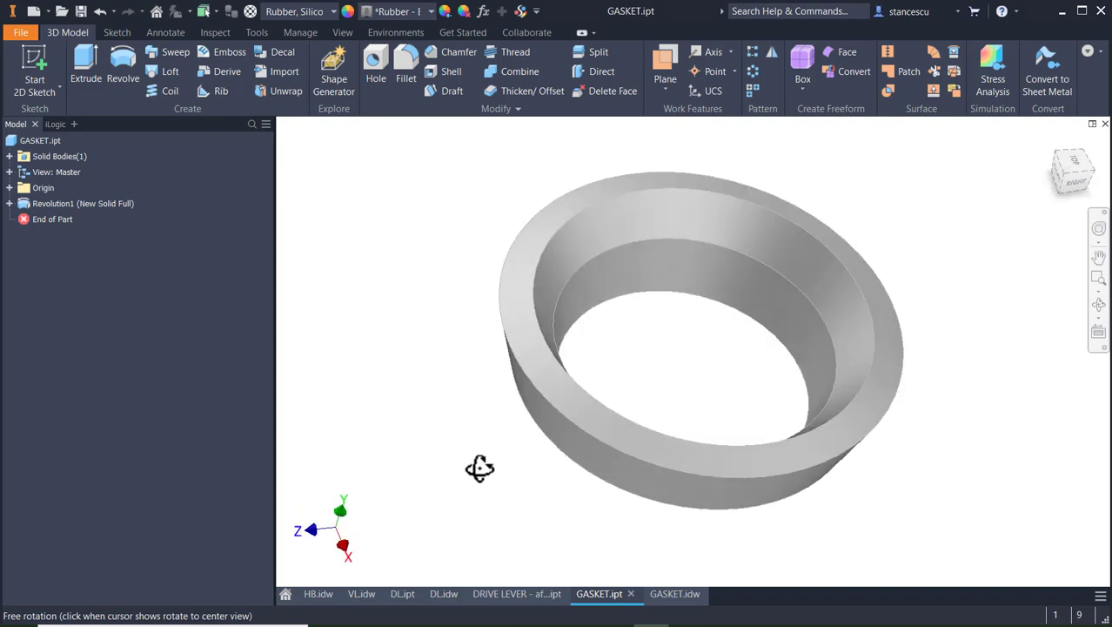
pyautogui.click(676, 594)
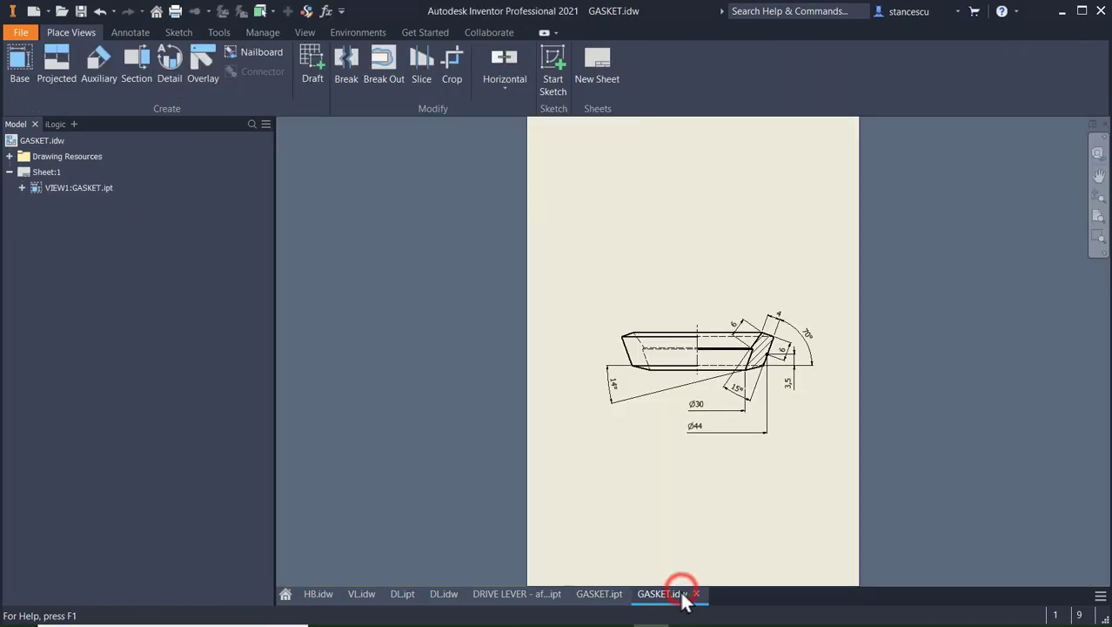
pyautogui.scroll(2, 727, 440)
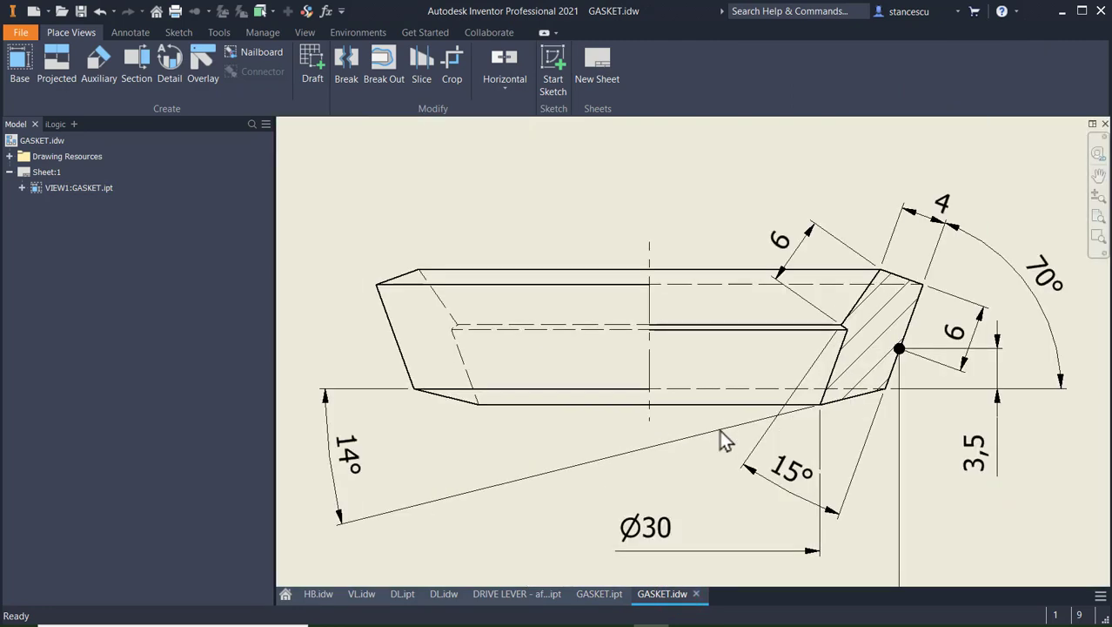
pyautogui.moveTo(727, 442); pyautogui.dragTo(715, 376, button='middle')
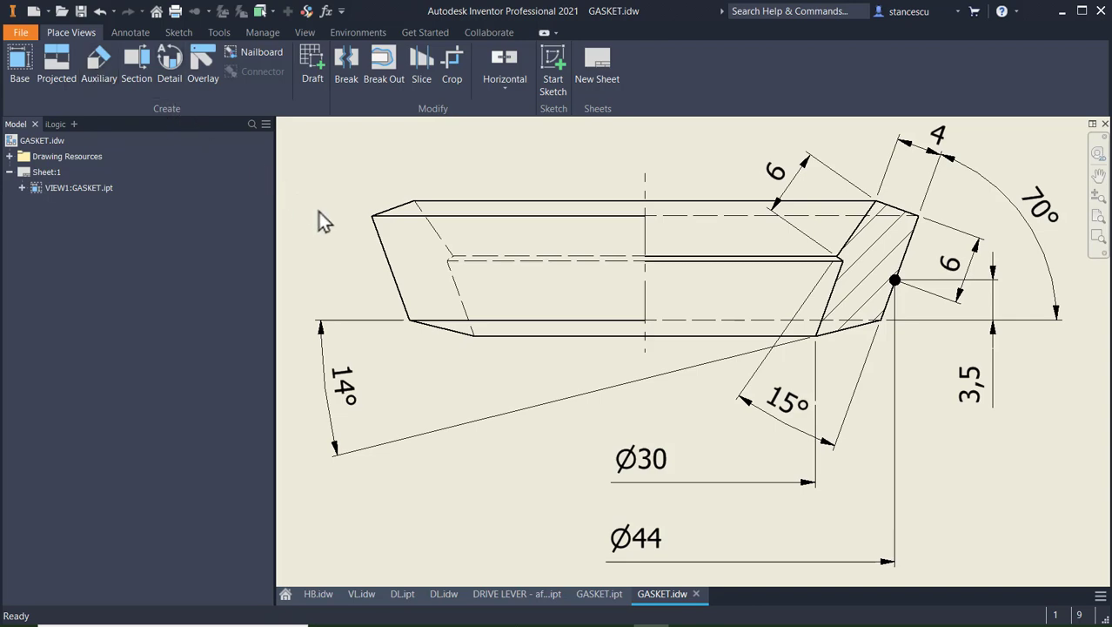
# - Create a new part from the metric Standard (mm).ipt template and start a 2D sketch on the XY plane
pyautogui.click(35, 13)
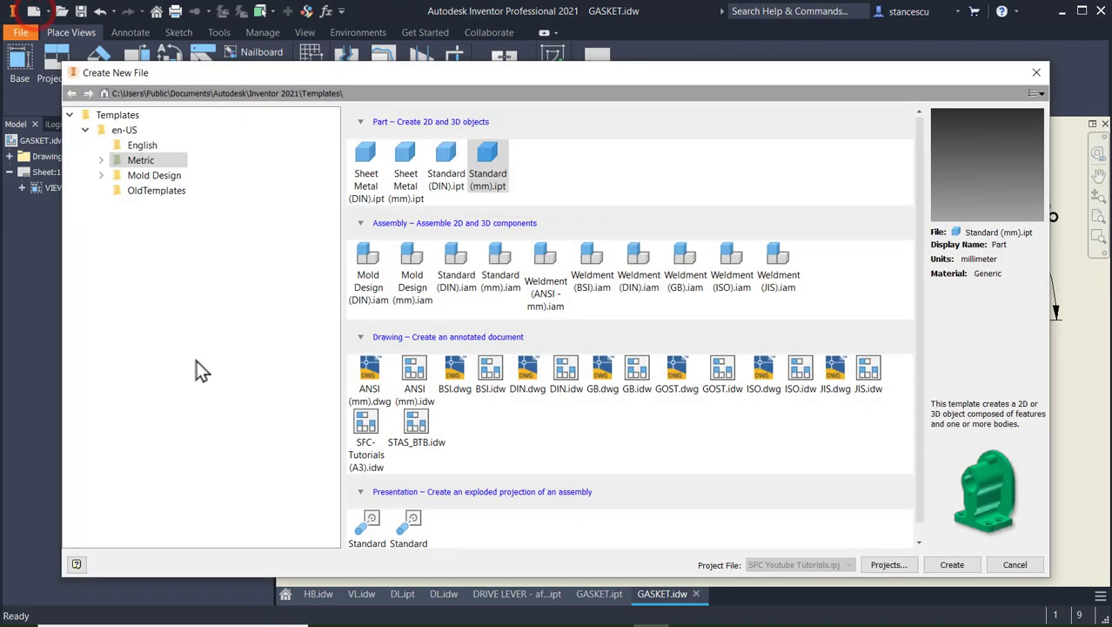
pyautogui.doubleClick(492, 161)
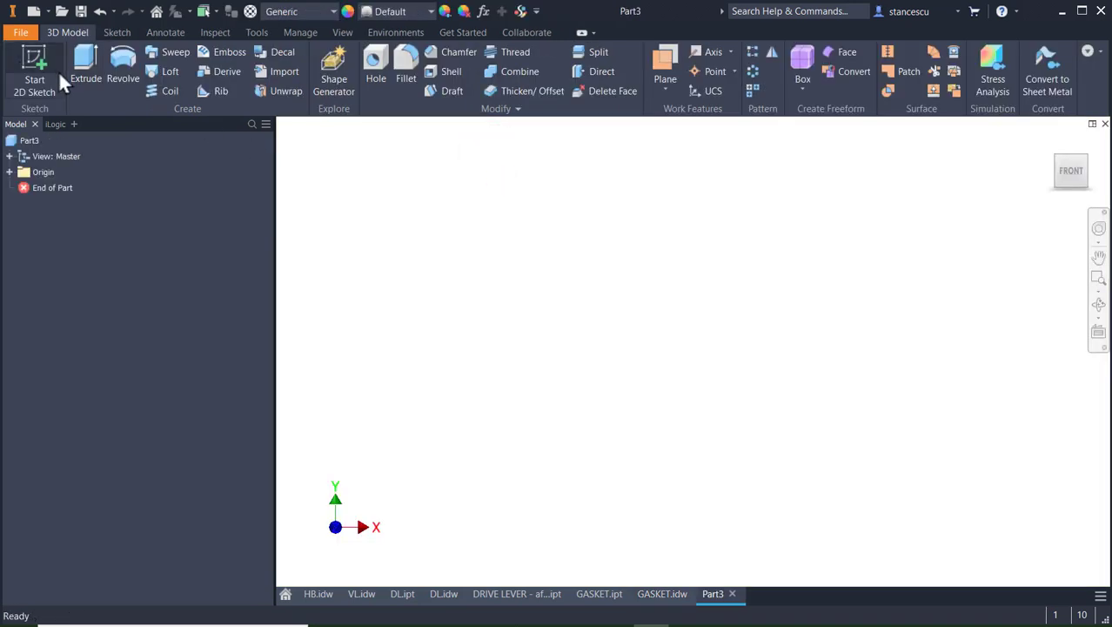
pyautogui.click(40, 57)
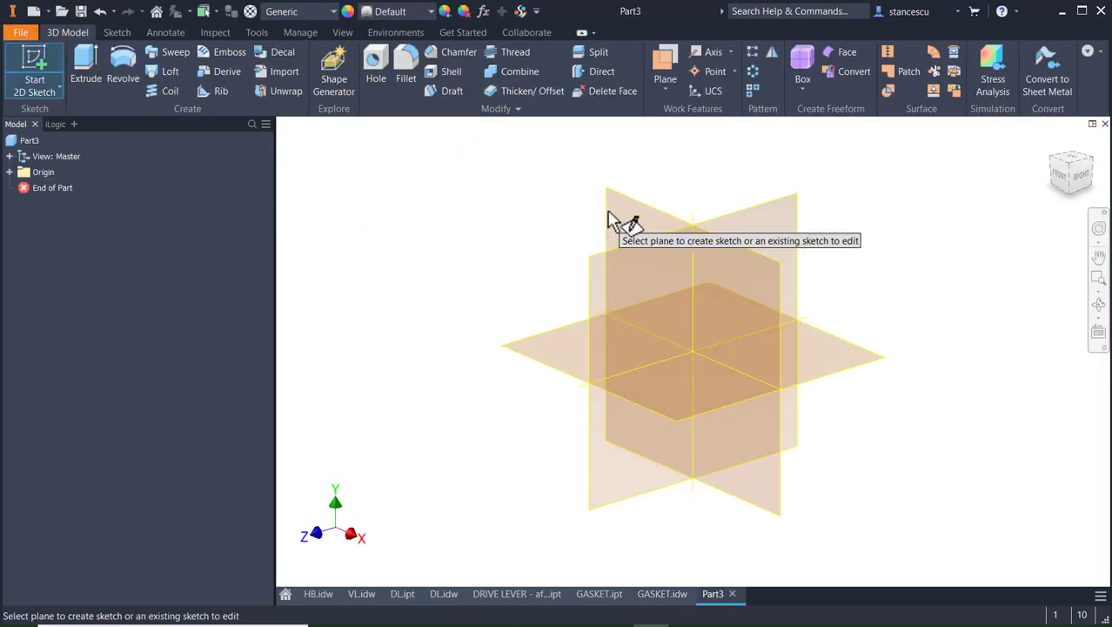
pyautogui.click(614, 213)
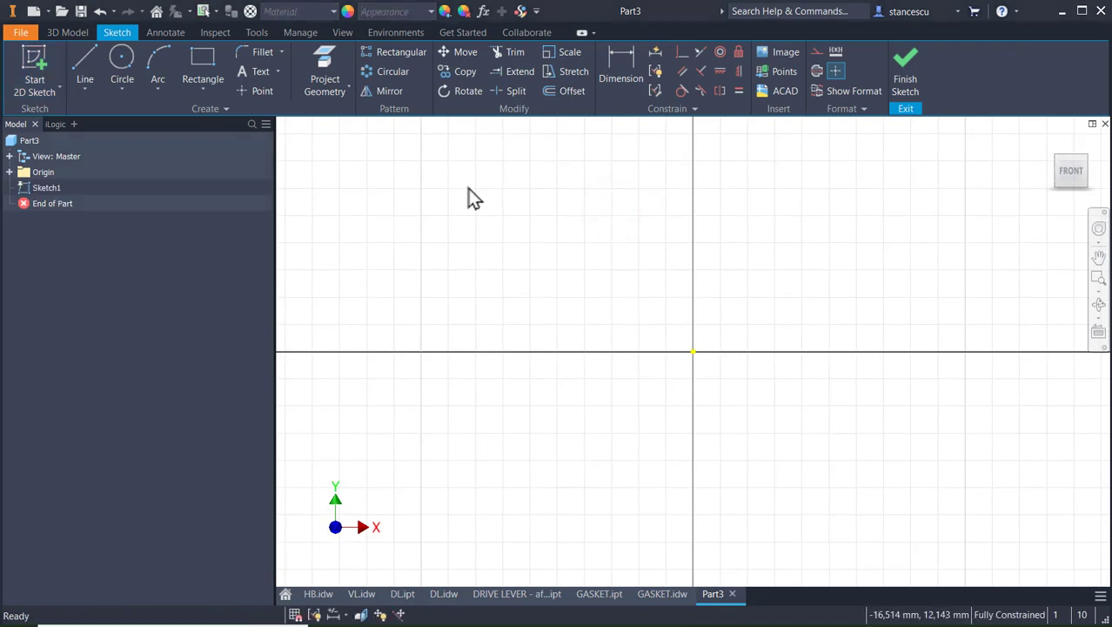
# - Sketch the gasket profile's sloped outer line, about 10.4 mm at 72° from the horizontal axis, and a perpendicular top line about 4.7 mm long
pyautogui.click(85, 54)
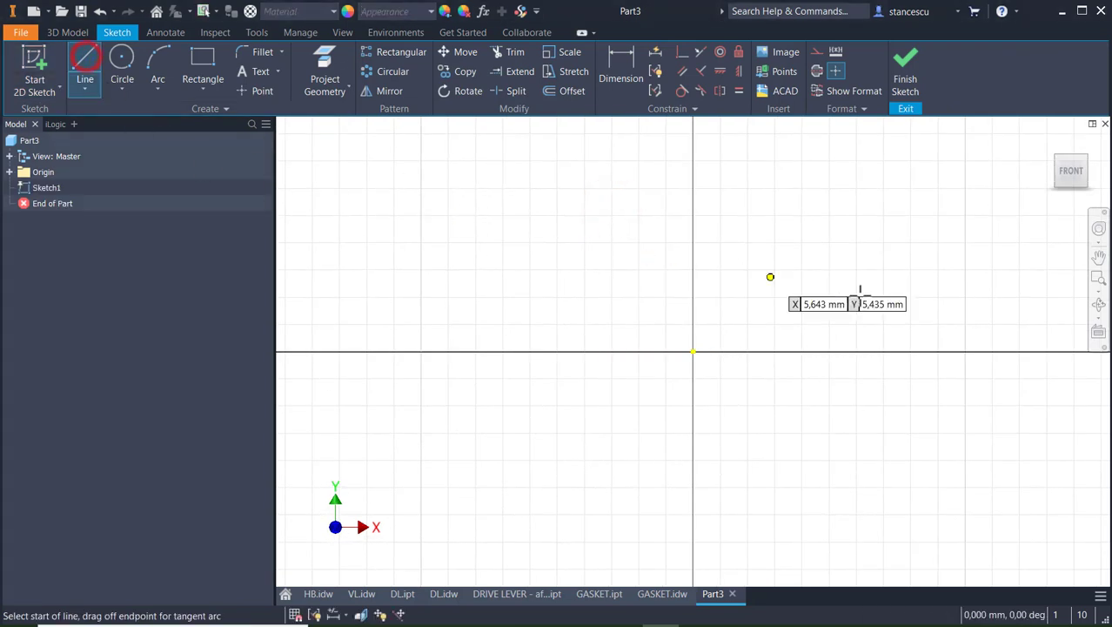
pyautogui.click(973, 352)
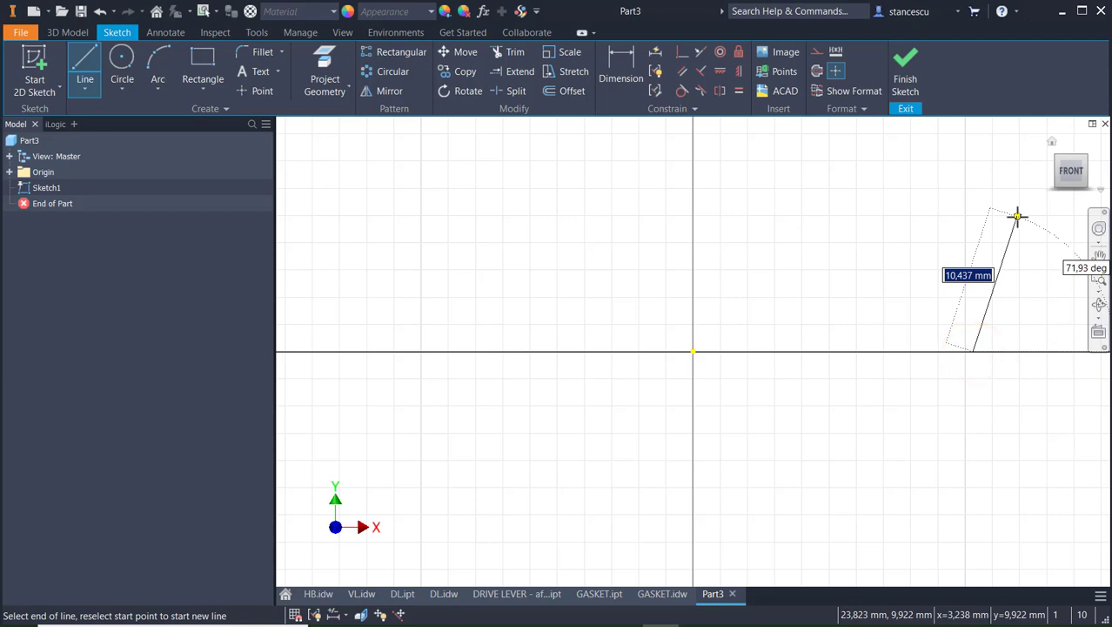
pyautogui.click(1017, 216)
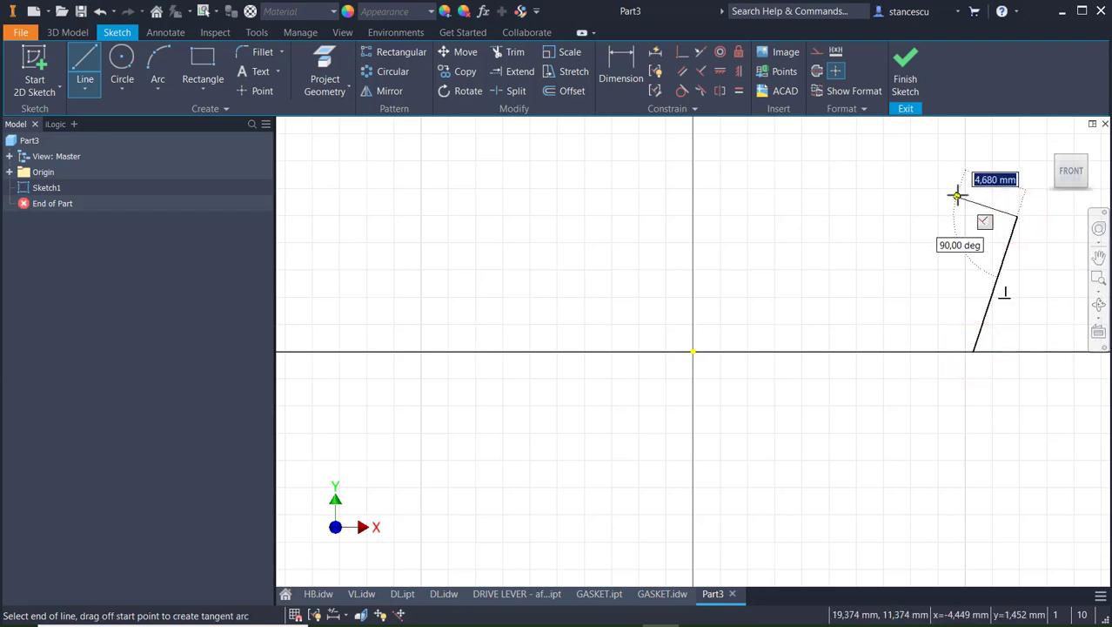
pyautogui.click(956, 196)
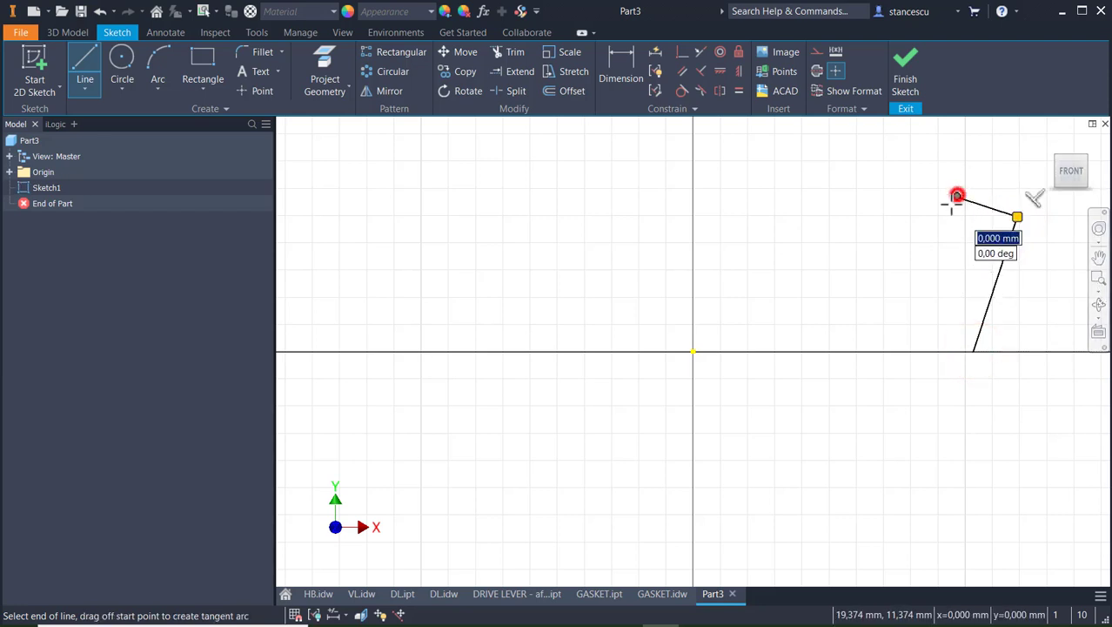
# - Complete the closed profile with a slanted inner edge, perpendicular notch about 1.2 mm, edge parallel to the outer side, and closing line about 6 mm
pyautogui.click(916, 270)
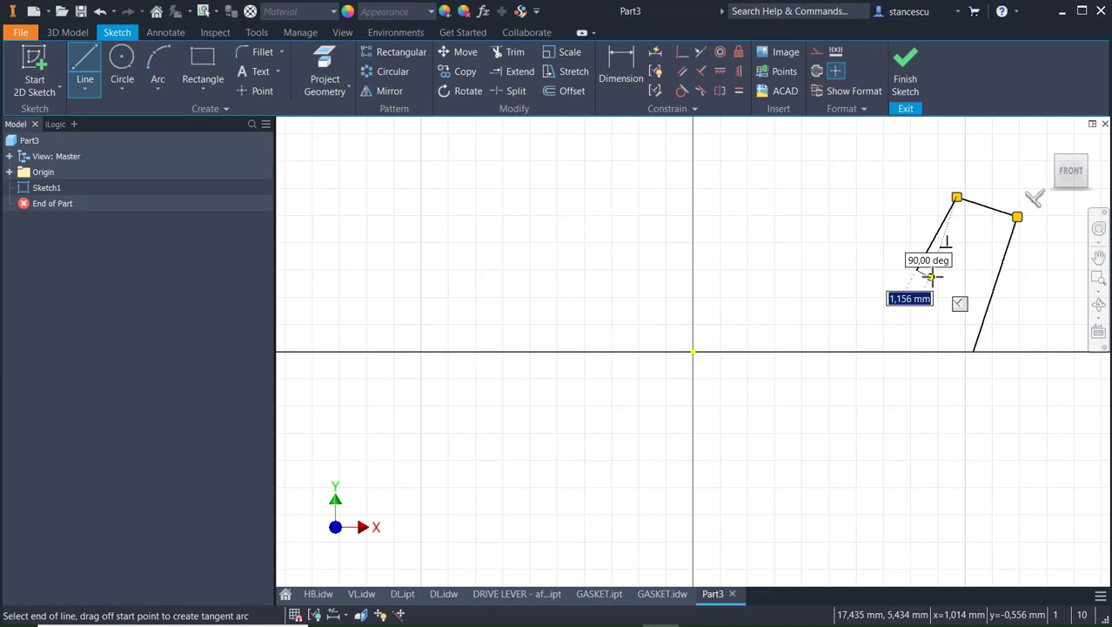
pyautogui.click(932, 276)
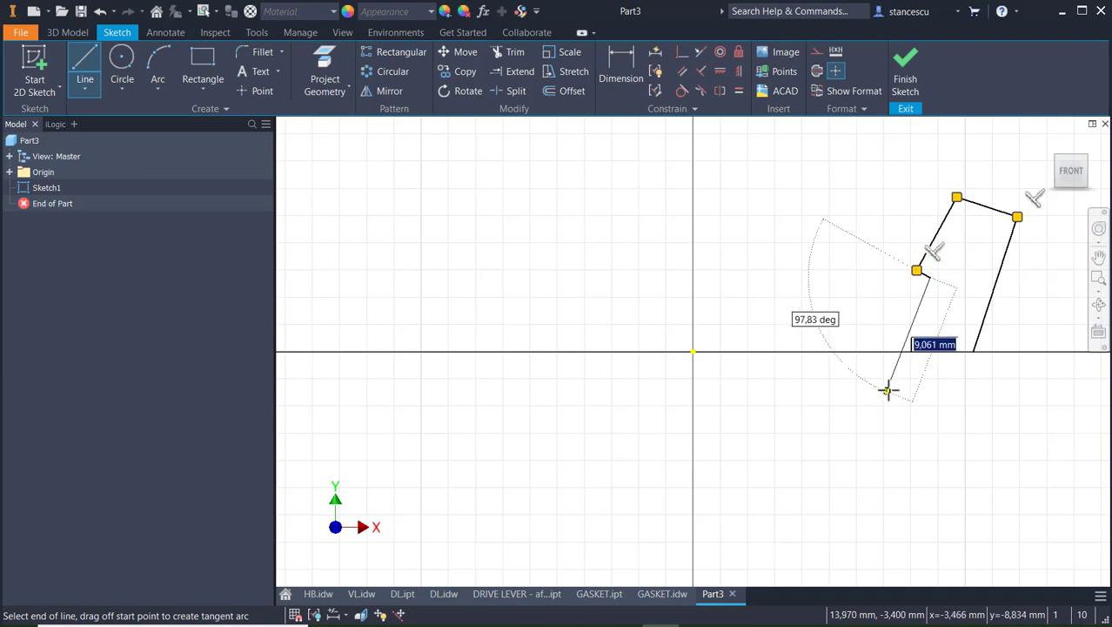
pyautogui.click(896, 380)
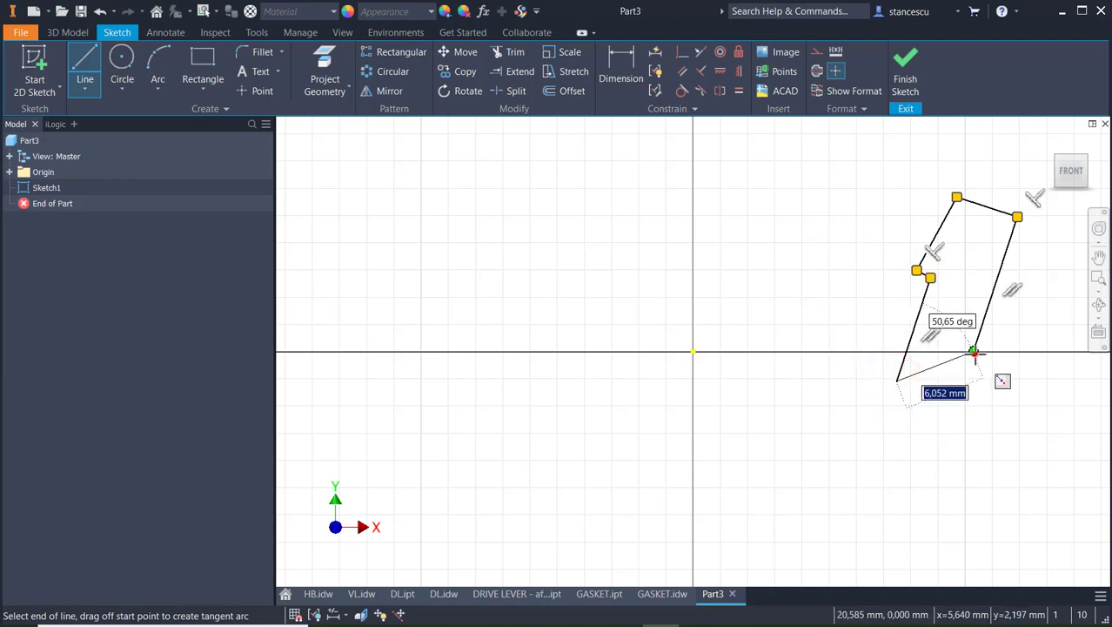
pyautogui.click(973, 352)
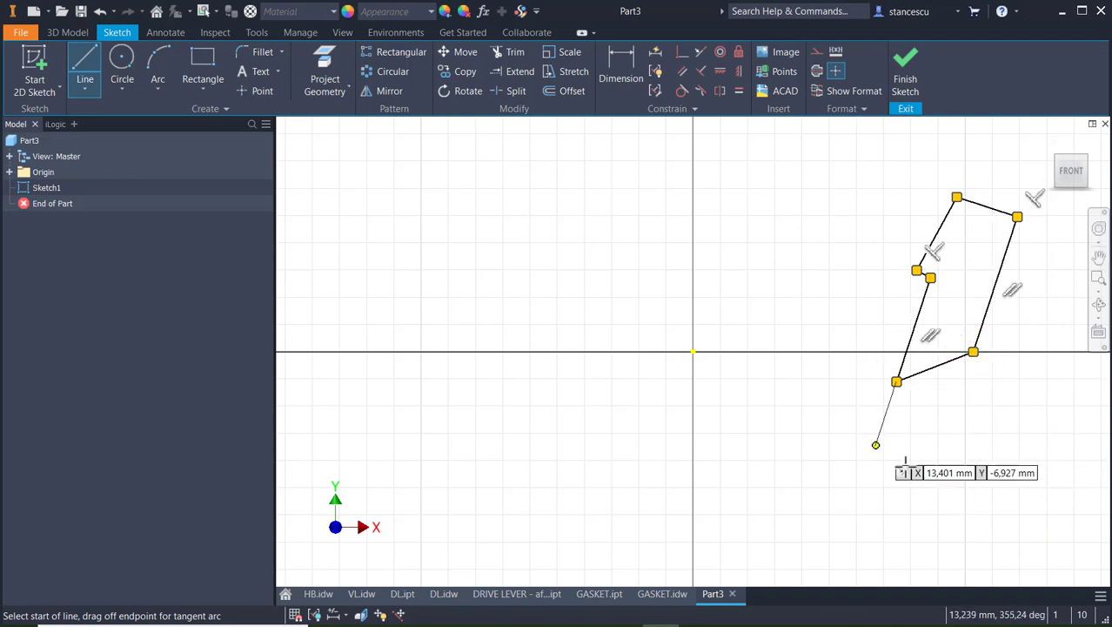
# - Project the origin's X Axis into the sketch and format the projected line as construction geometry
pyautogui.click(329, 53)
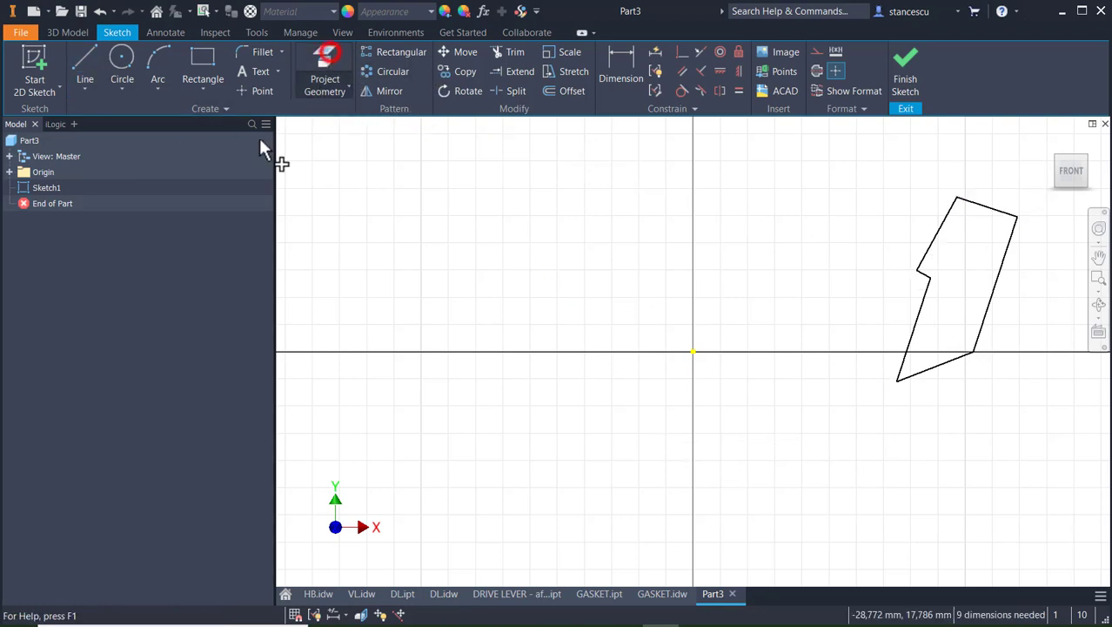
pyautogui.click(10, 172)
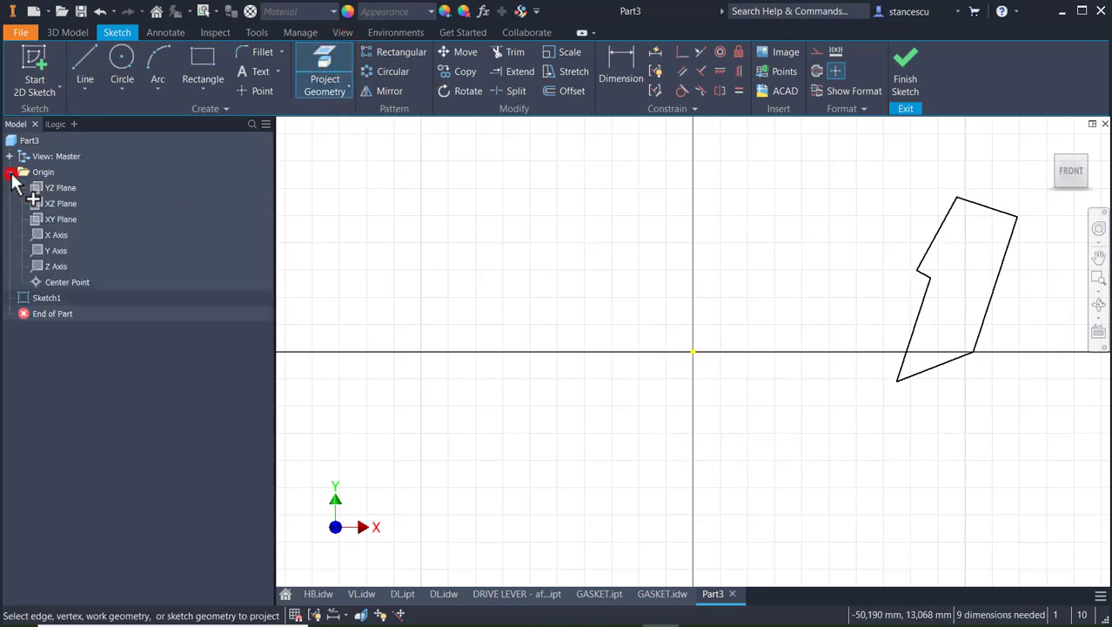
pyautogui.click(49, 238)
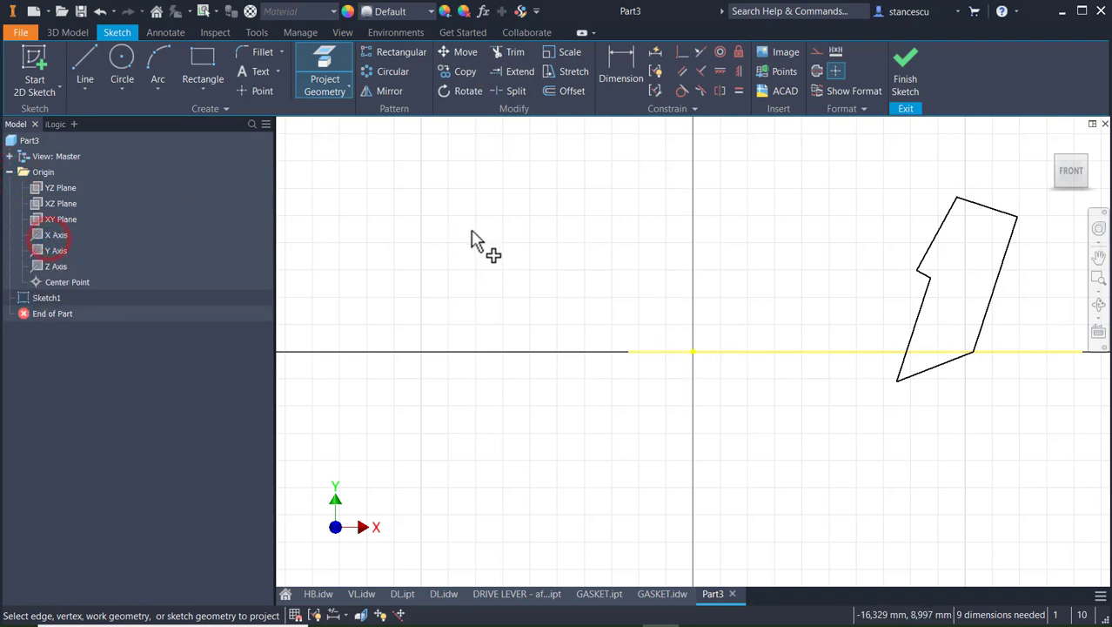
pyautogui.press('Escape')
pyautogui.moveTo(763, 318); pyautogui.dragTo(739, 411)
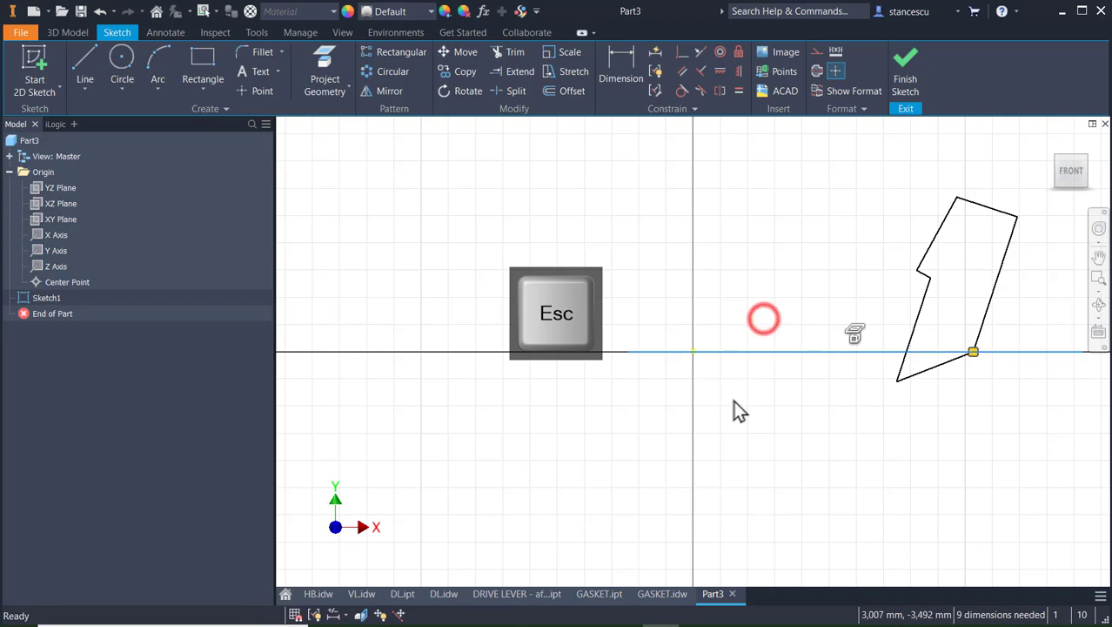
pyautogui.click(817, 52)
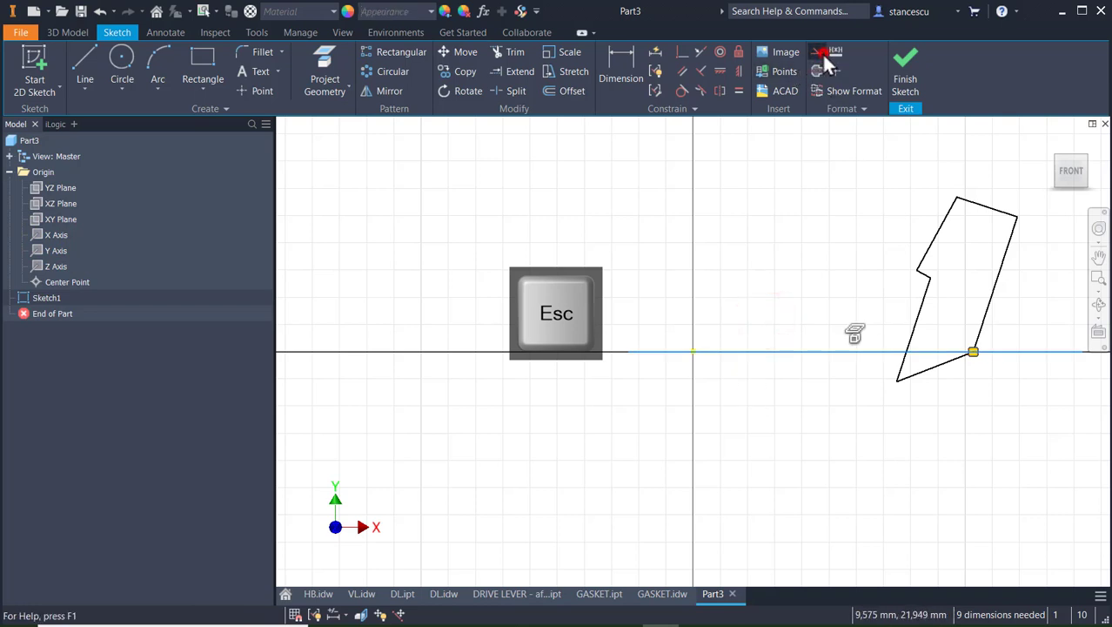
# - Project the origin's Y Axis into the sketch and format the projected line as a centerline
pyautogui.click(324, 57)
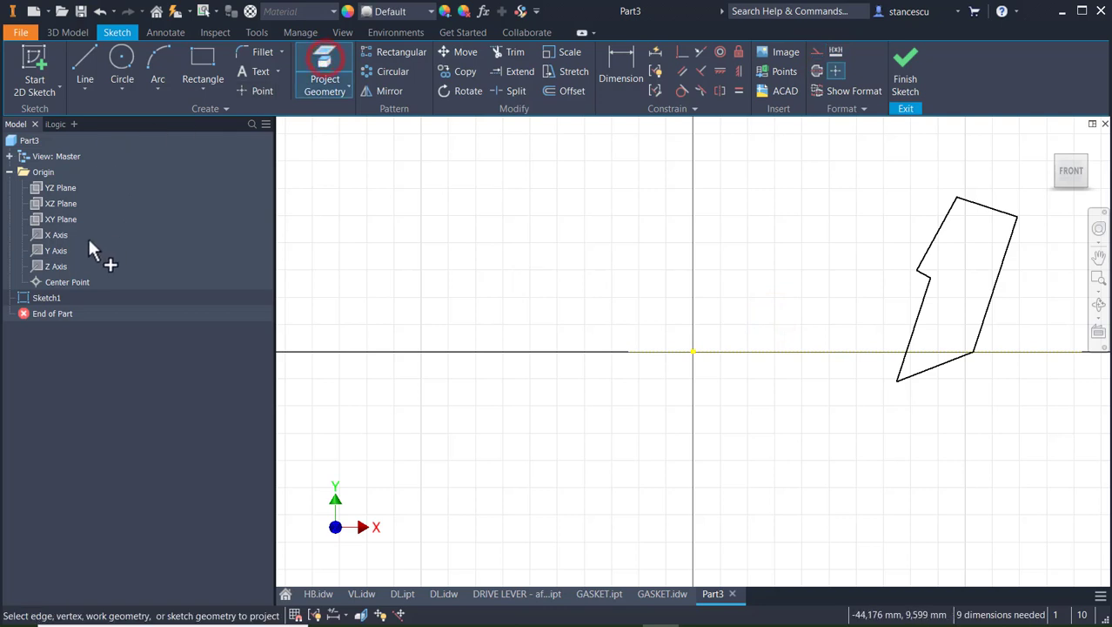
pyautogui.click(54, 252)
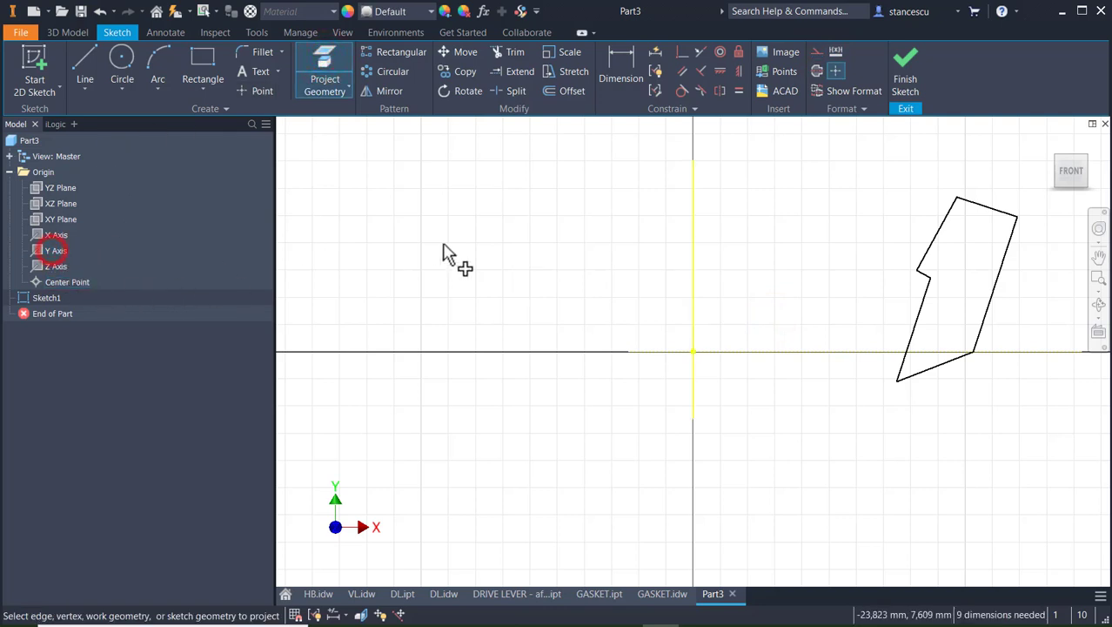
pyautogui.press('Escape')
pyautogui.moveTo(777, 251); pyautogui.dragTo(626, 275)
pyautogui.click(816, 71)
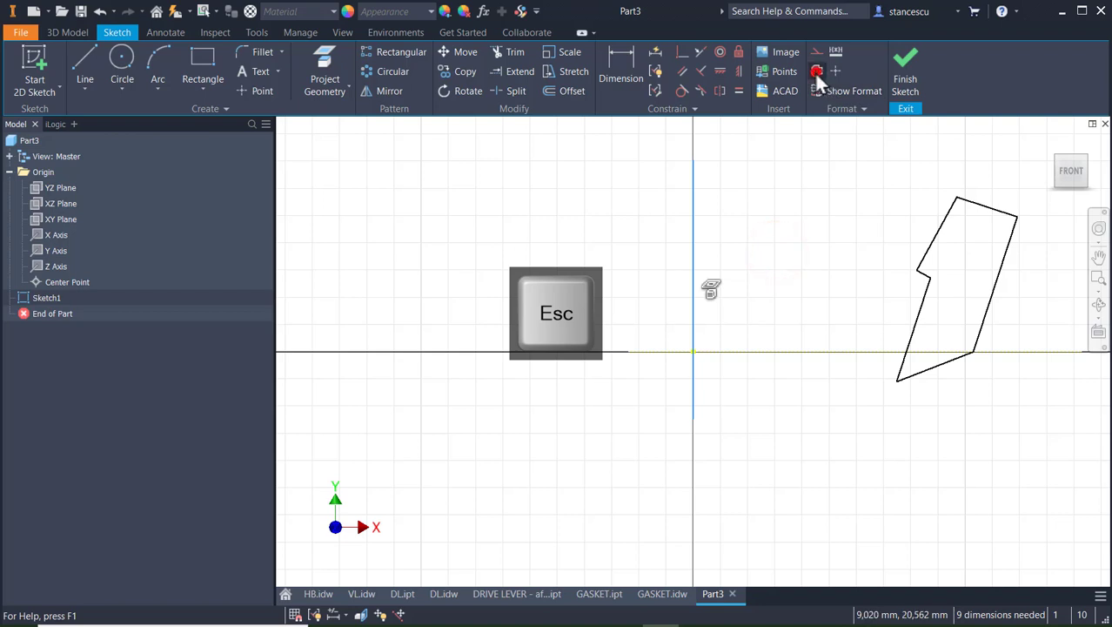
pyautogui.click(795, 245)
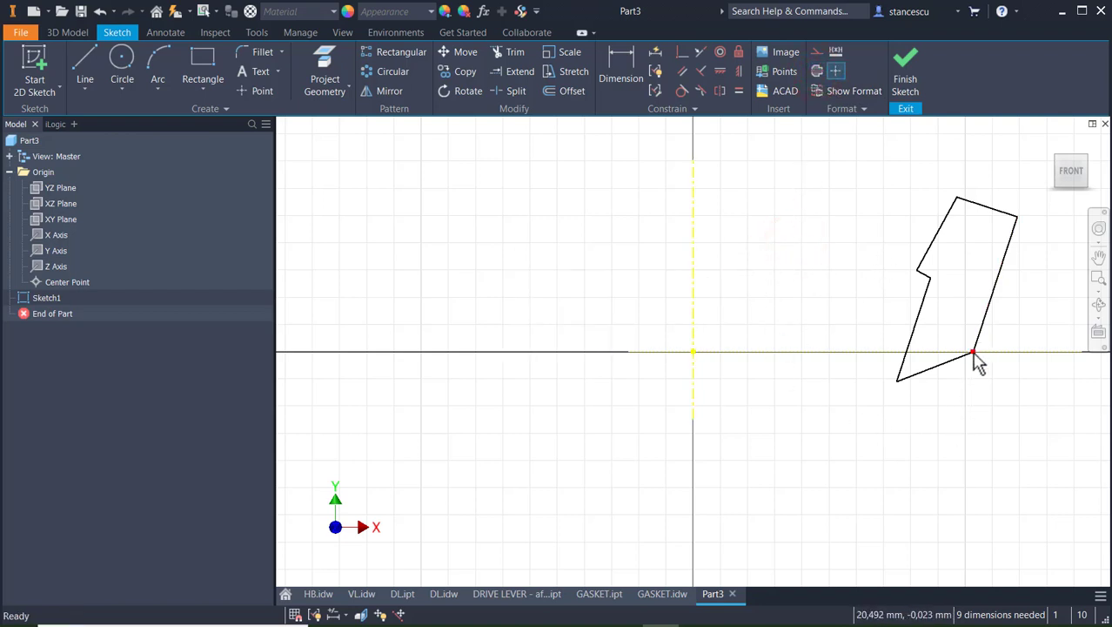
# - Move the profile's lower right corner slightly below the horizontal axis and constrain it coincident with the projected X axis
pyautogui.moveTo(972, 352); pyautogui.dragTo(974, 362)
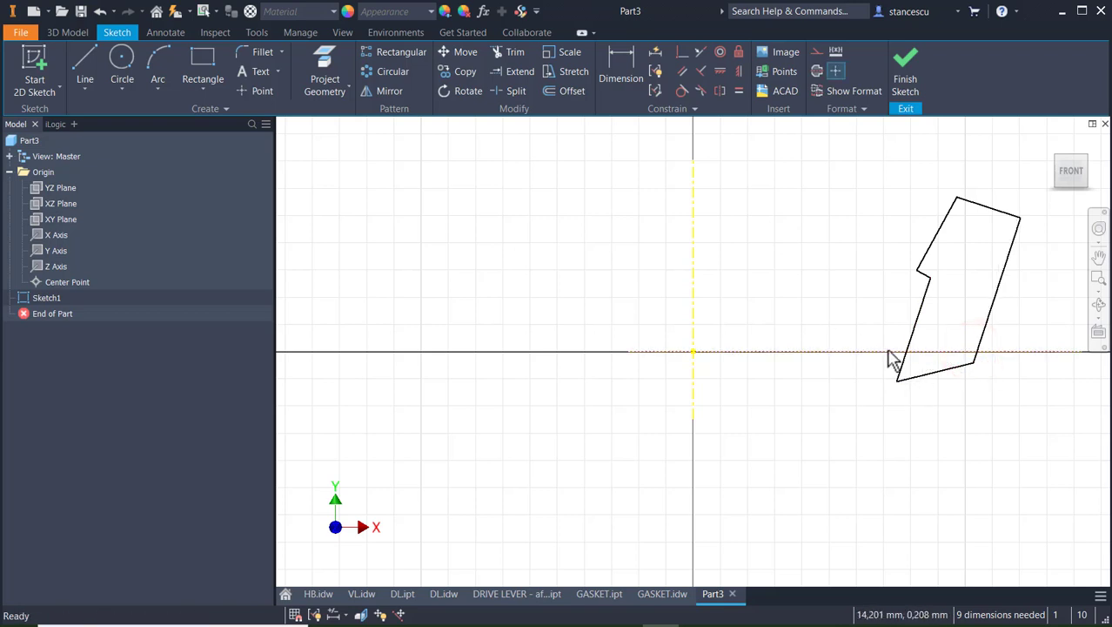
pyautogui.click(684, 52)
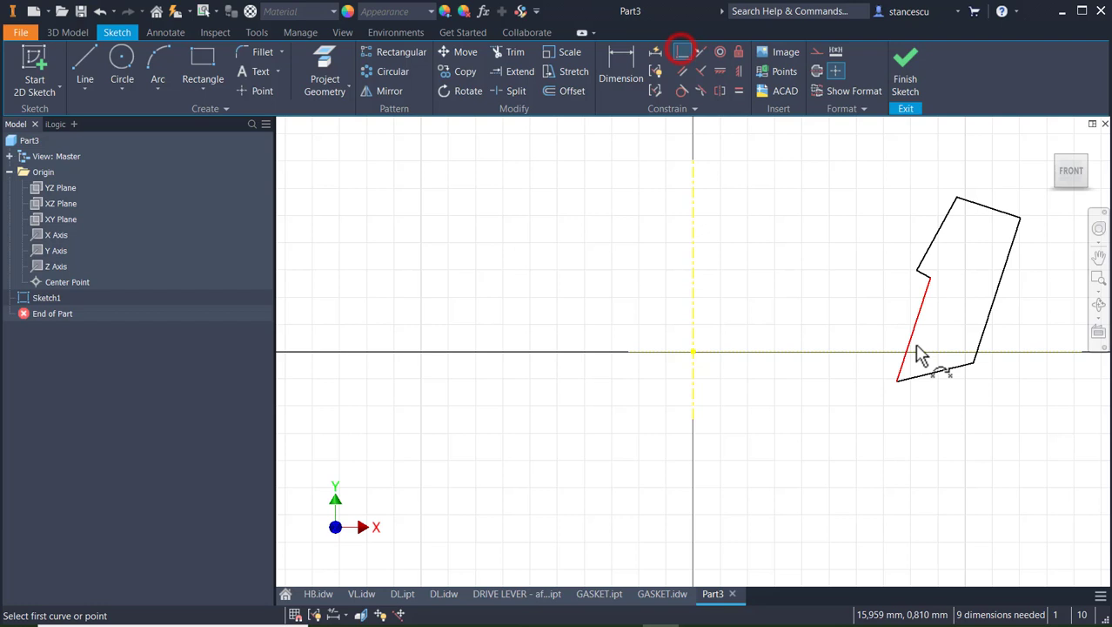
pyautogui.click(971, 366)
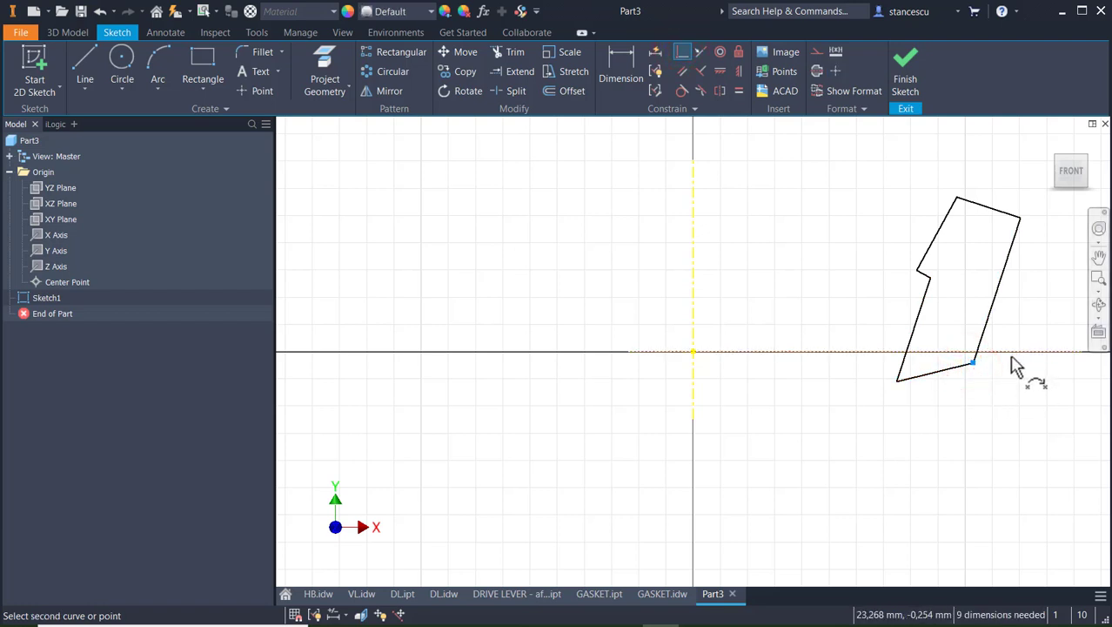
pyautogui.click(1010, 351)
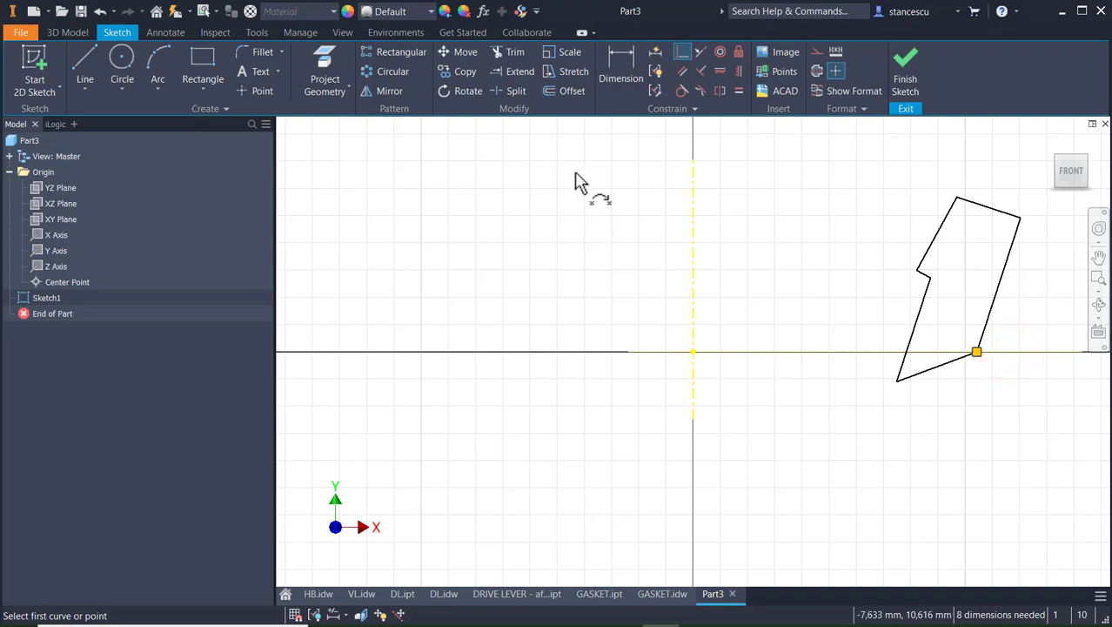
# - Dimension the angle between the profile's long outer edge and the projected X axis as 70 degrees
pyautogui.moveTo(720, 448); pyautogui.dragTo(596, 432, button='middle')
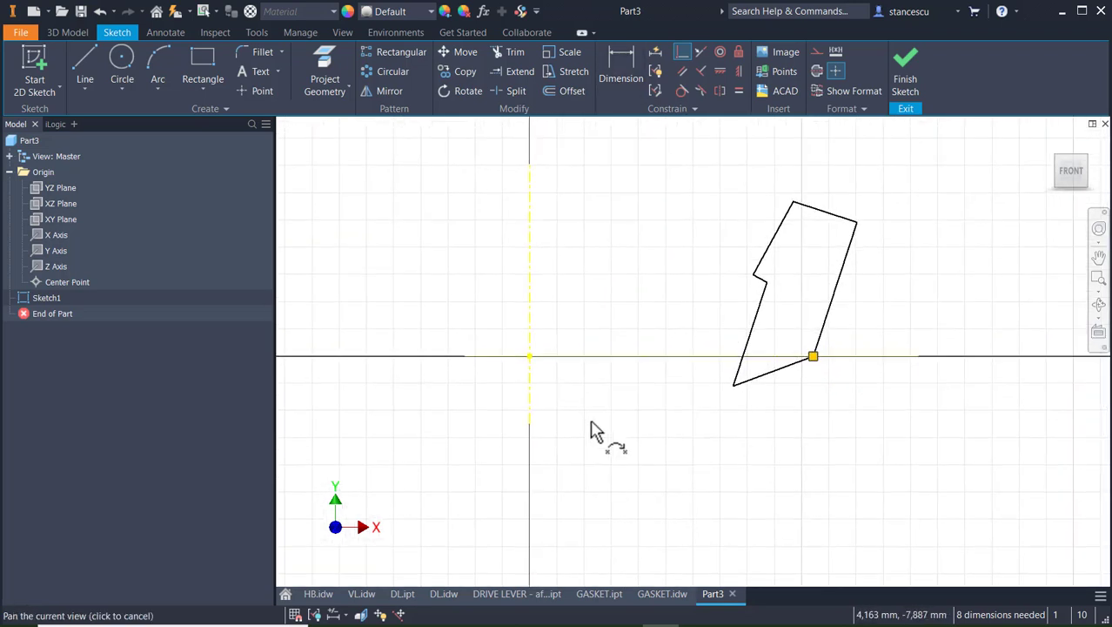
pyautogui.click(609, 65)
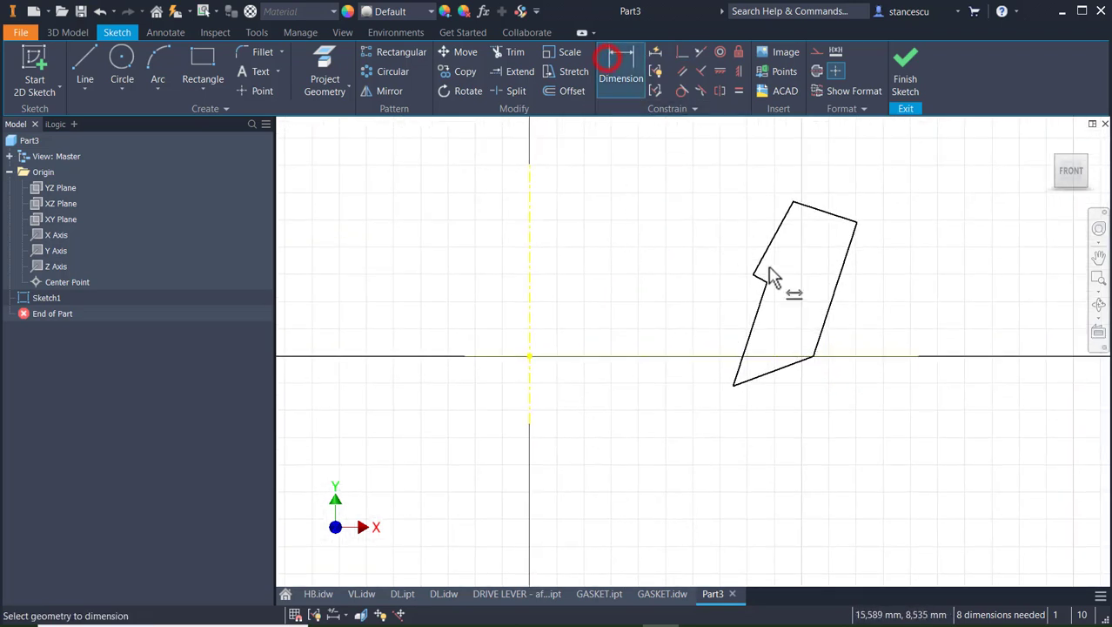
pyautogui.click(832, 295)
pyautogui.click(876, 356)
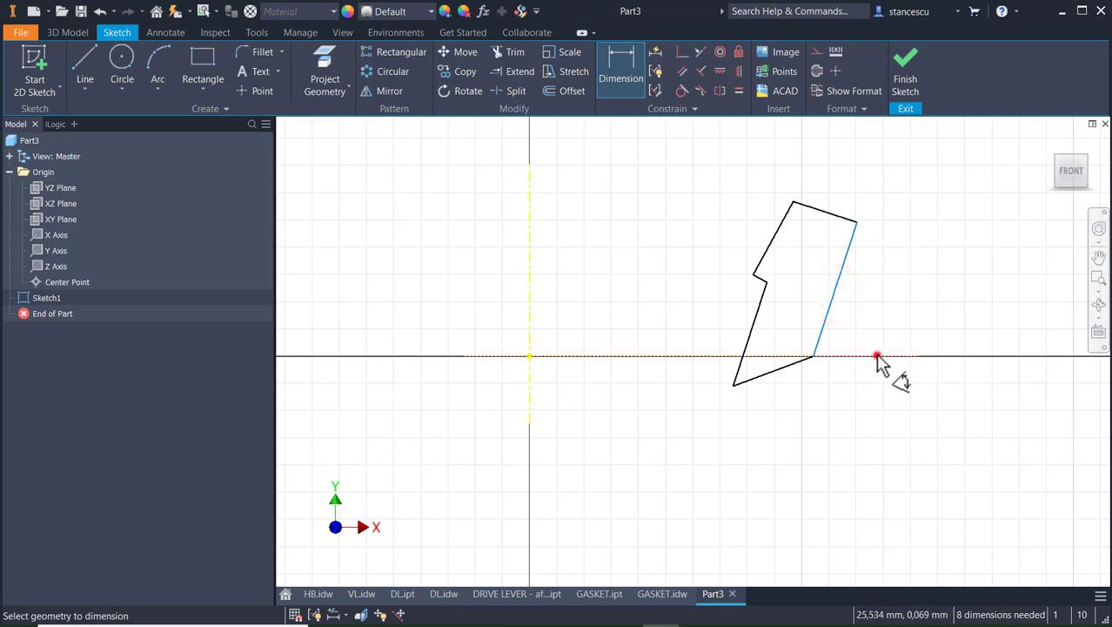
pyautogui.click(957, 289)
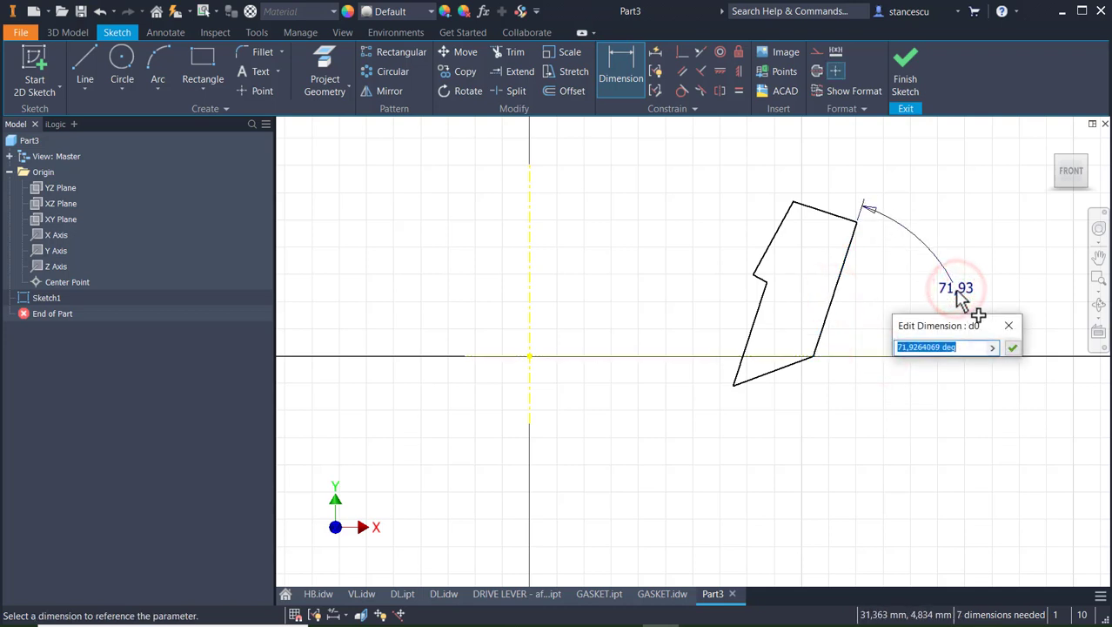
pyautogui.write('70')
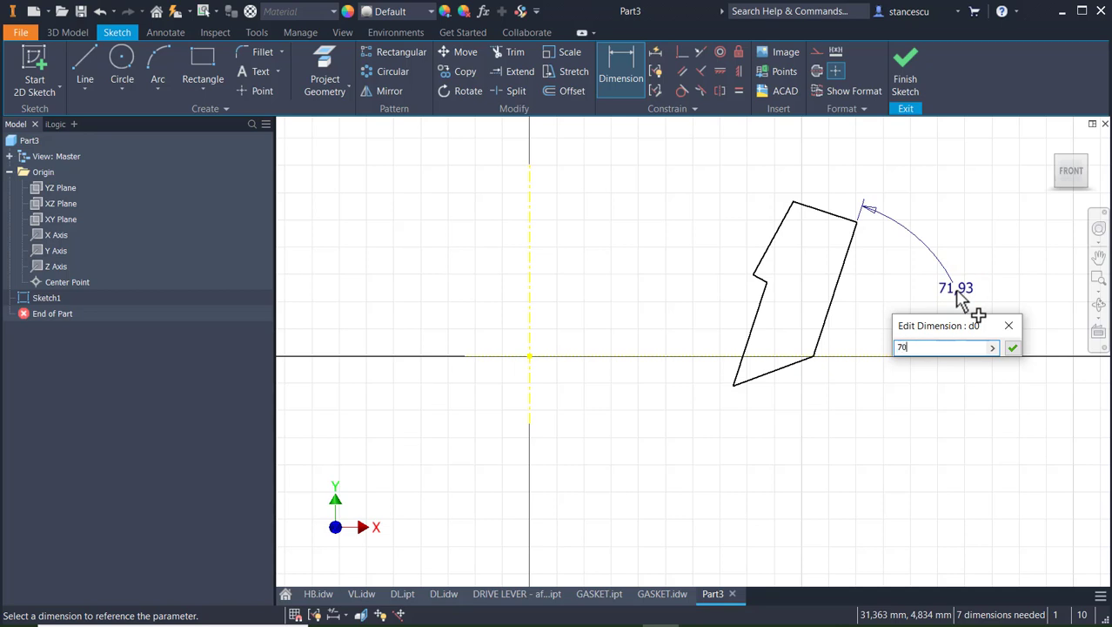
pyautogui.press('Return')
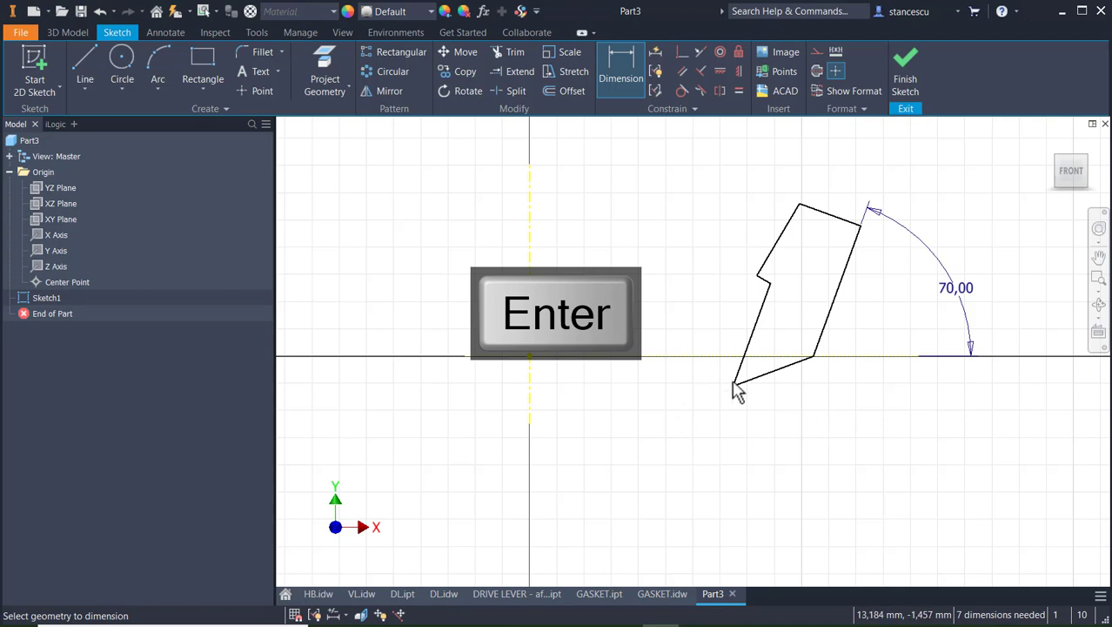
# - Dimension the angle between the profile's bottom edge and the projected X axis as 14 degrees
pyautogui.click(765, 373)
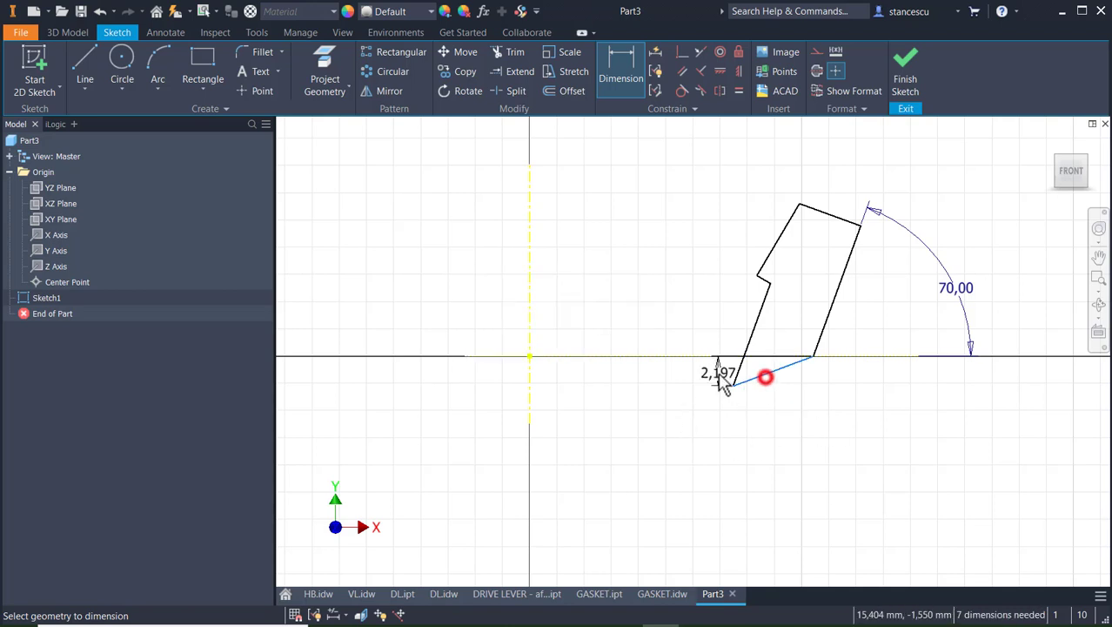
pyautogui.click(678, 356)
pyautogui.click(455, 415)
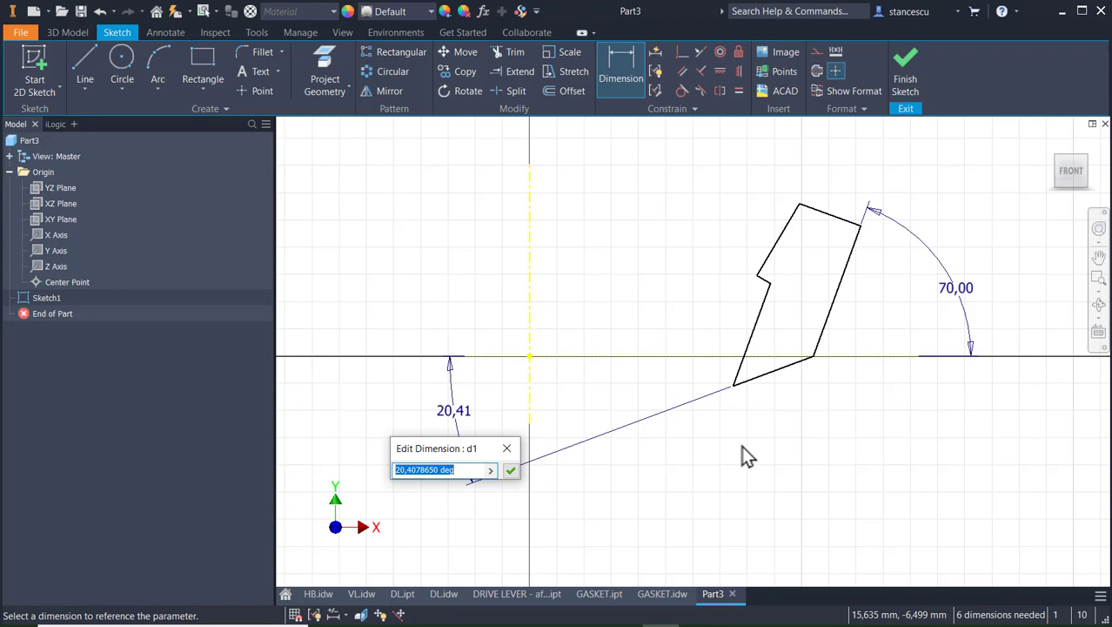
pyautogui.write('14')
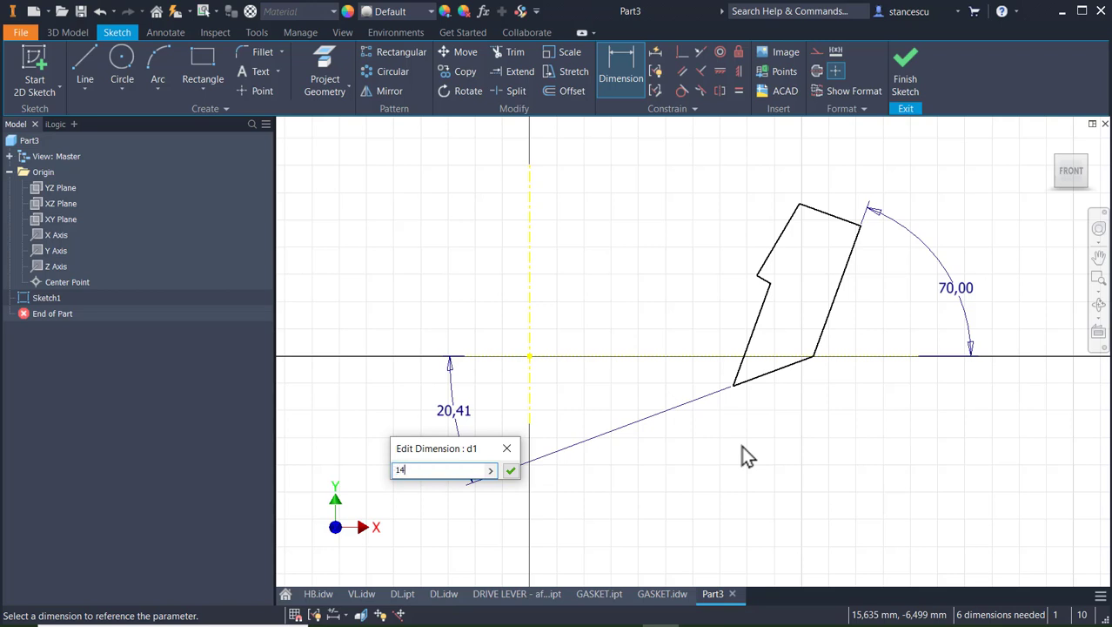
pyautogui.press('Return')
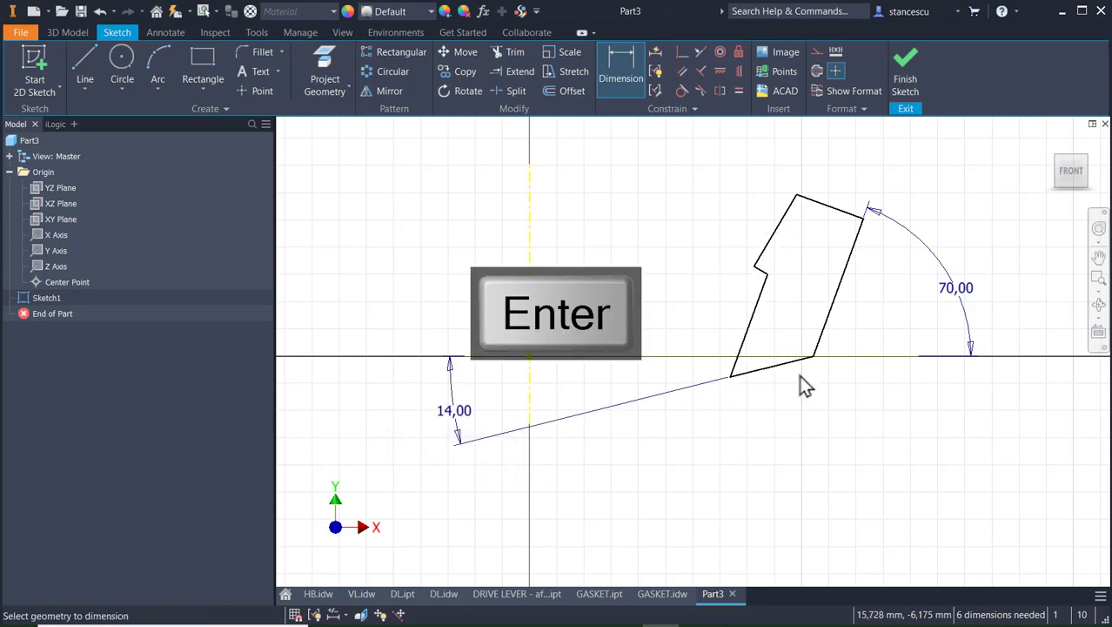
# - Dimension the angle between the upper slanted inner edge and the long outer edge as 15 degrees
pyautogui.click(774, 234)
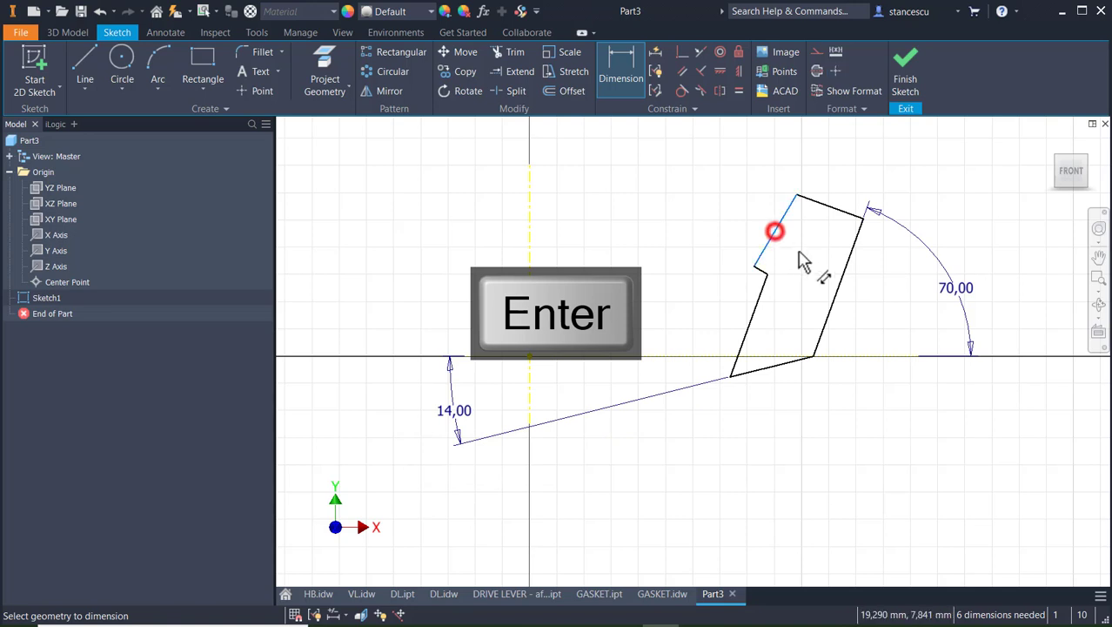
pyautogui.click(838, 283)
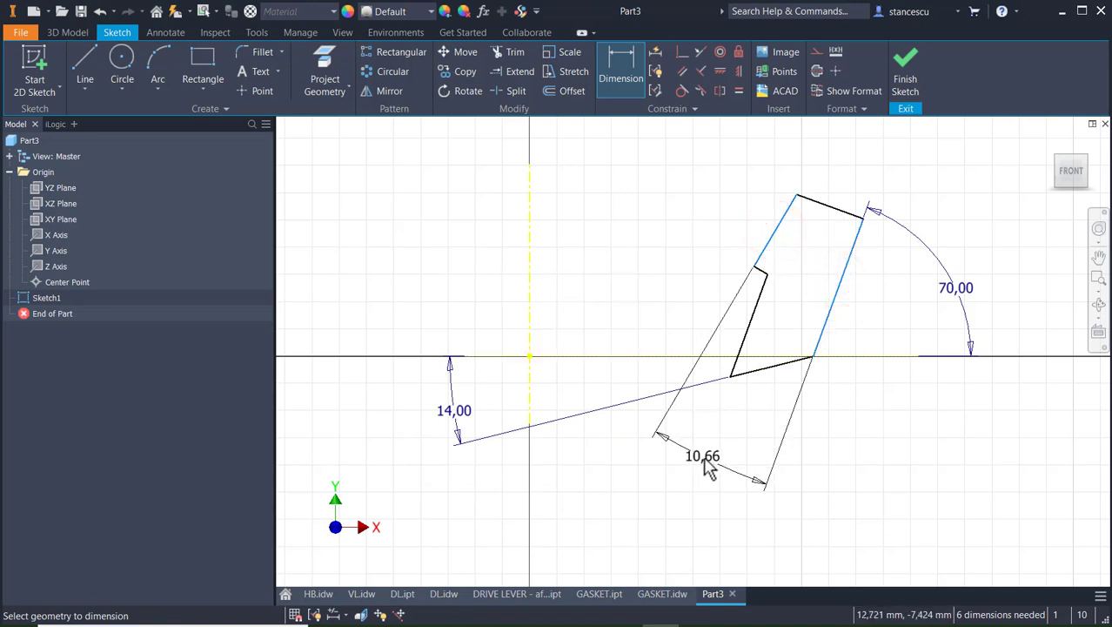
pyautogui.click(705, 460)
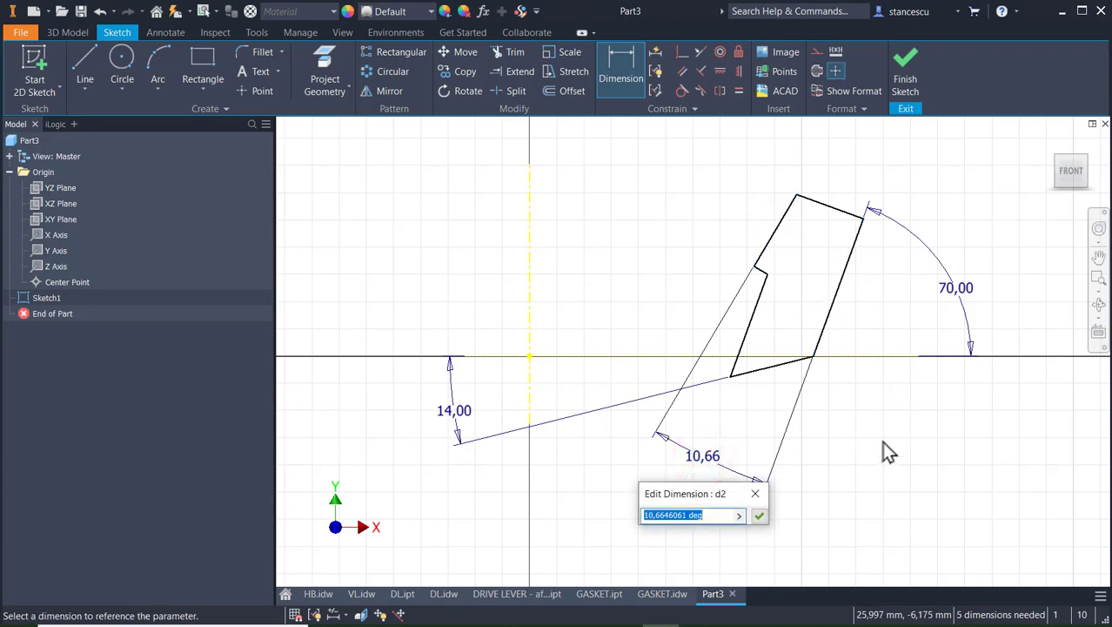
pyautogui.write('15')
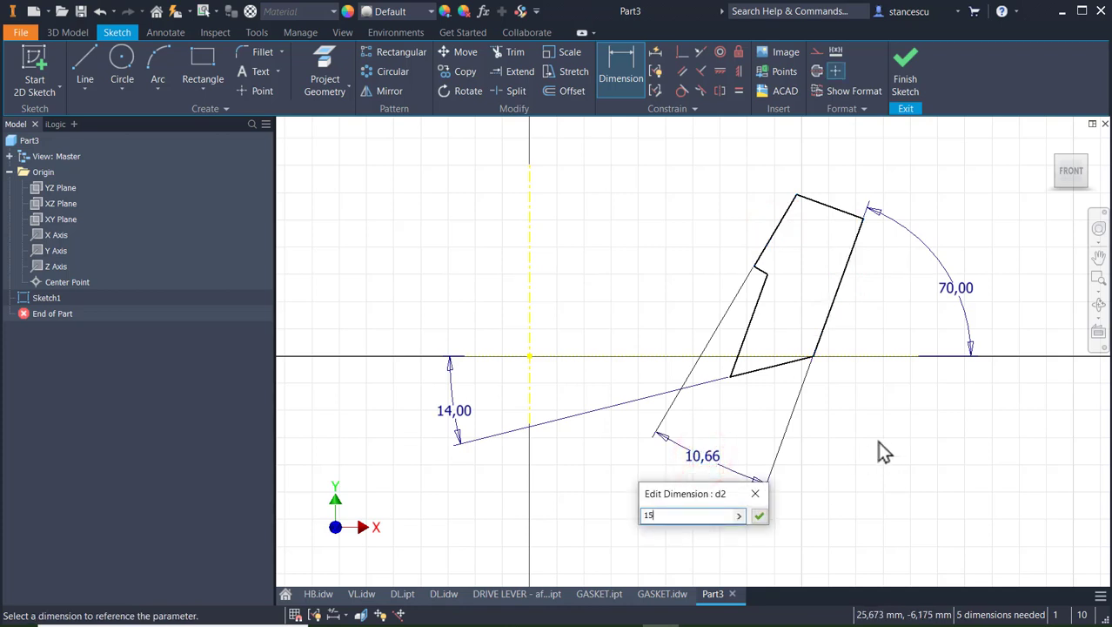
pyautogui.press('Return')
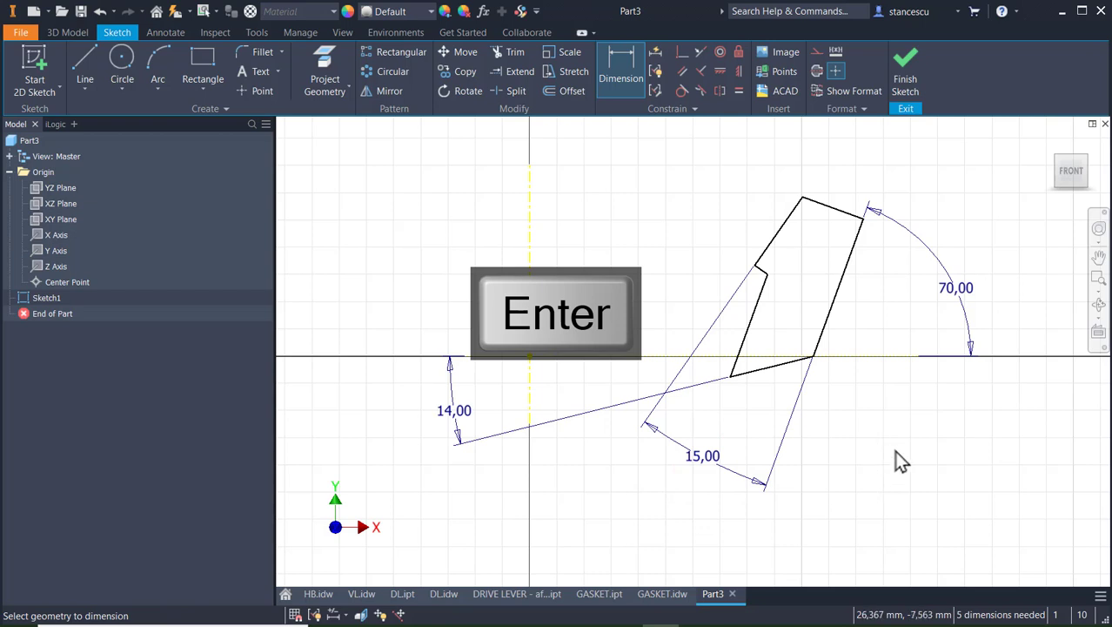
# - Try to add a parallel constraint between the lower inner edge and the long outer edge
pyautogui.click(683, 70)
pyautogui.click(750, 318)
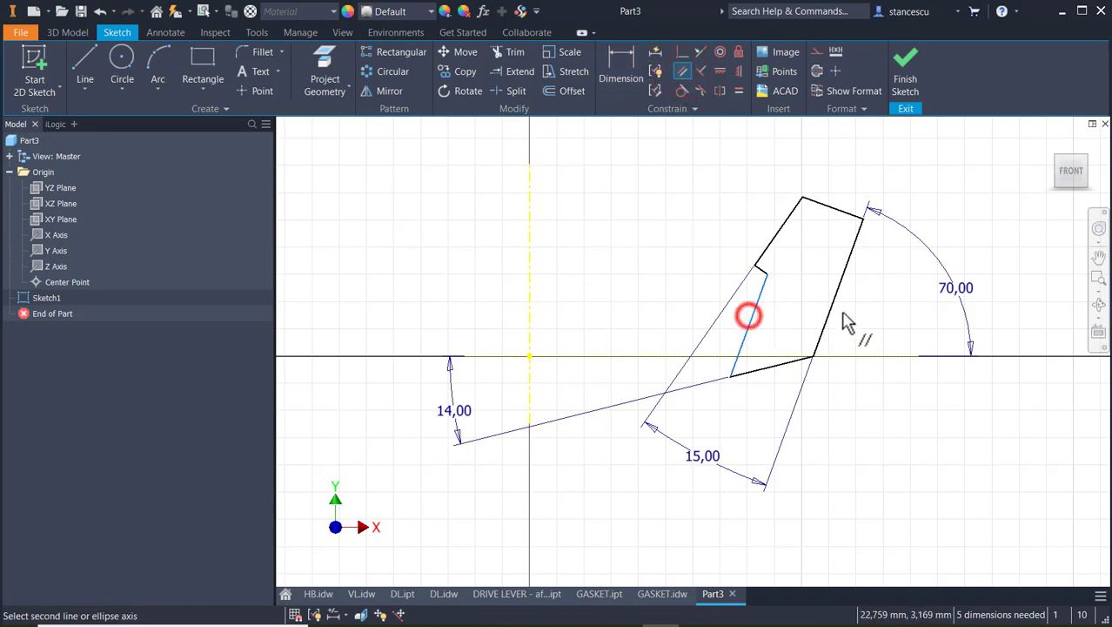
pyautogui.click(828, 310)
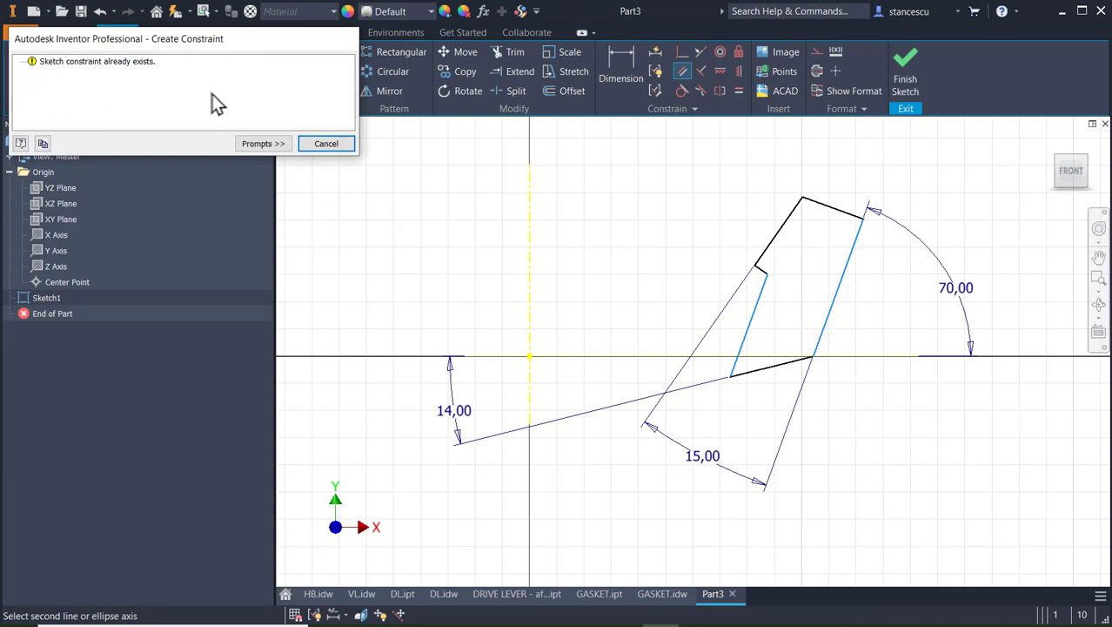
pyautogui.click(327, 144)
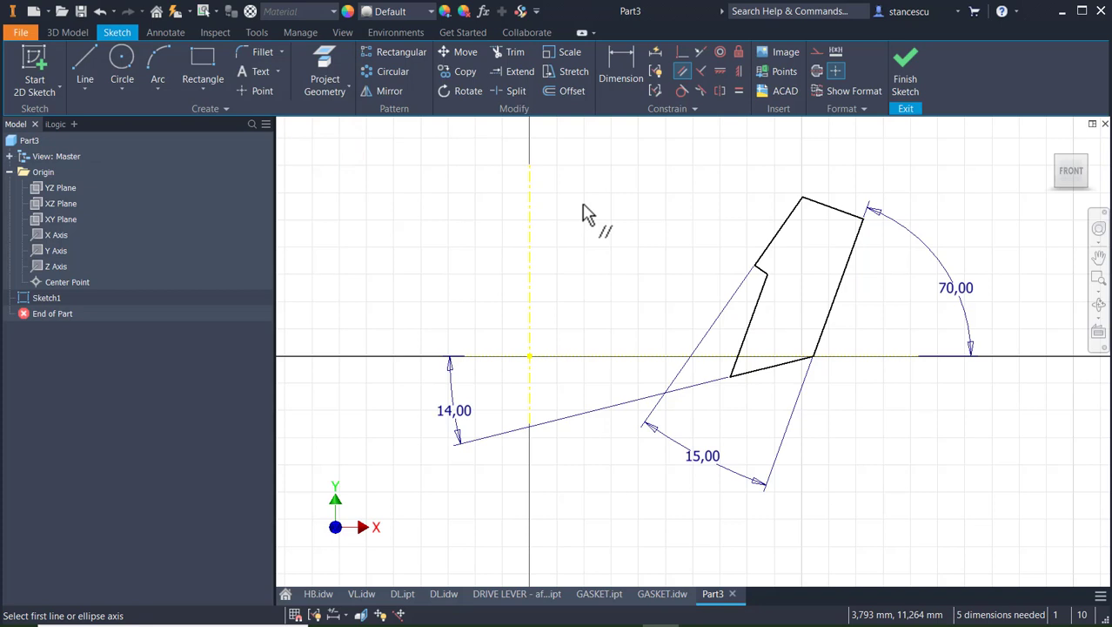
# - Dimension the profile's short top edge as 4 mm
pyautogui.click(624, 60)
pyautogui.click(836, 209)
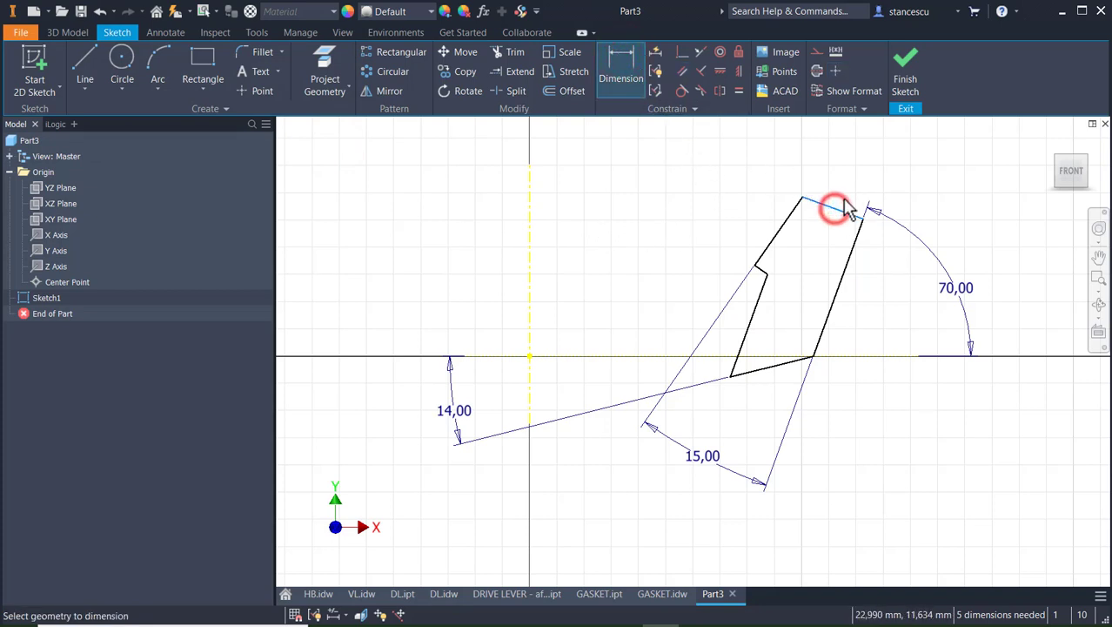
pyautogui.click(868, 159)
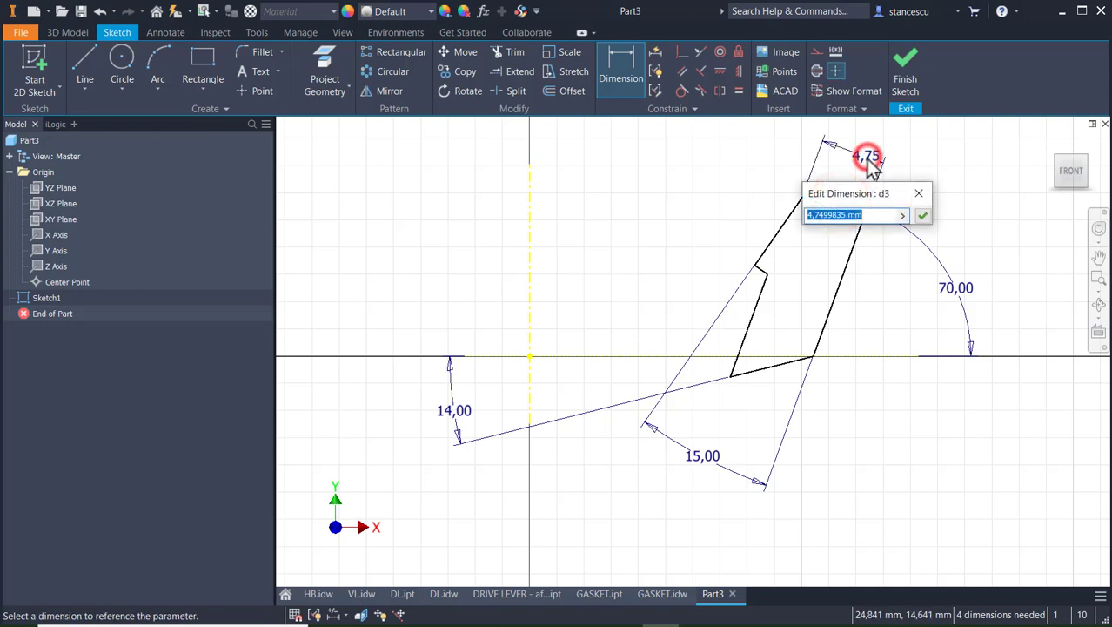
pyautogui.write('4')
pyautogui.press('Return')
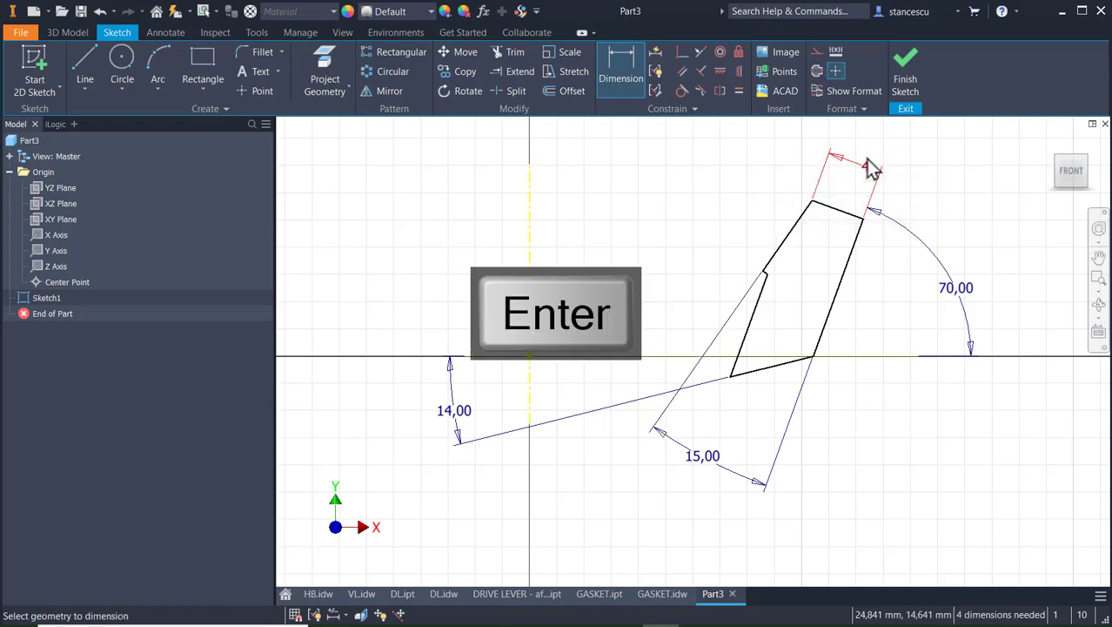
# - Dimension the length of the profile's upper slanted inner edge as 6 mm
pyautogui.click(789, 235)
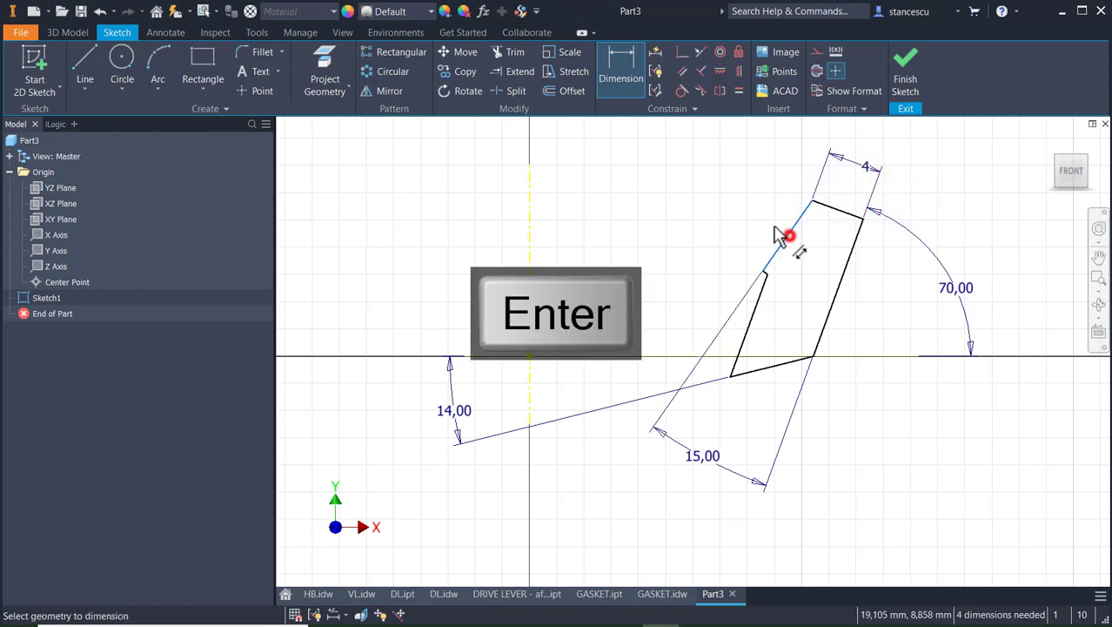
pyautogui.click(720, 186)
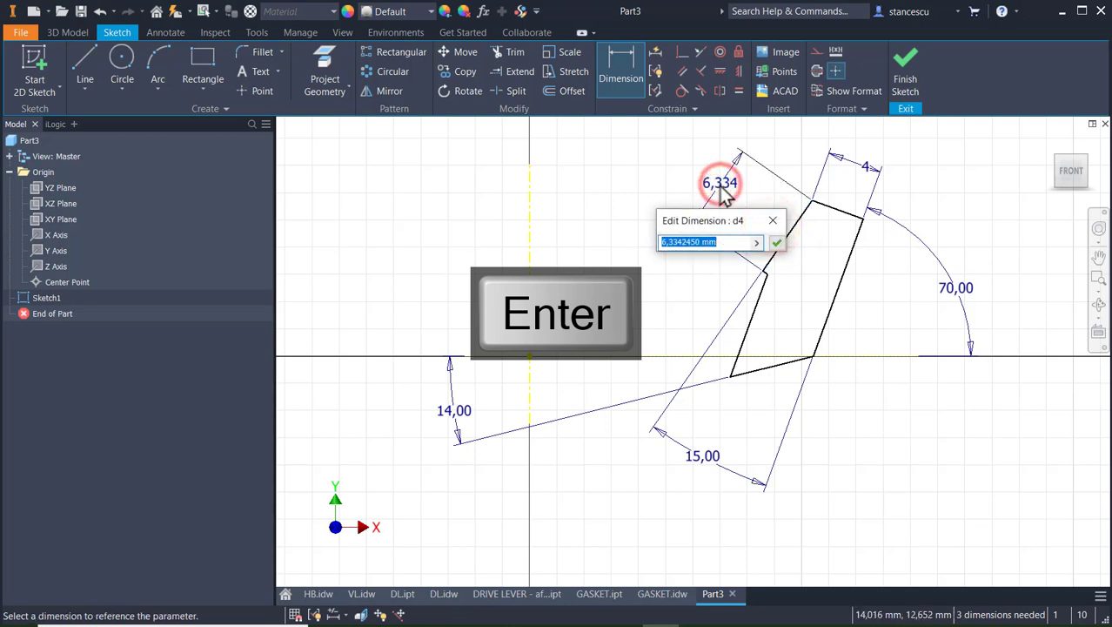
pyautogui.write('6')
pyautogui.press('Return')
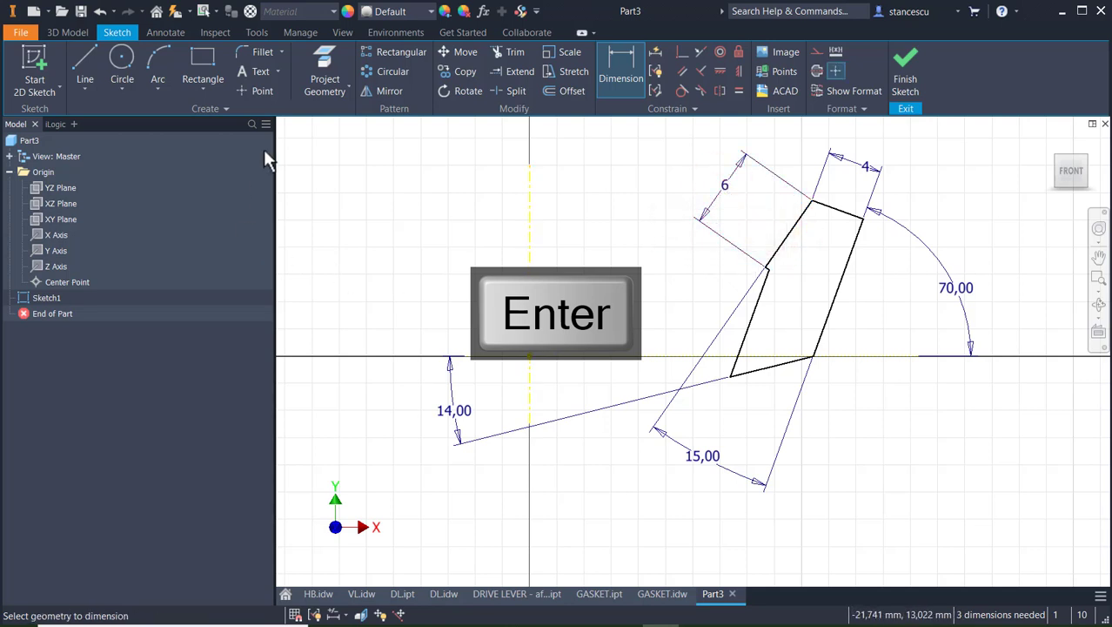
# - Place a sketch point on the long outer edge and dimension its height above the projected X axis as 3.5 mm
pyautogui.click(262, 90)
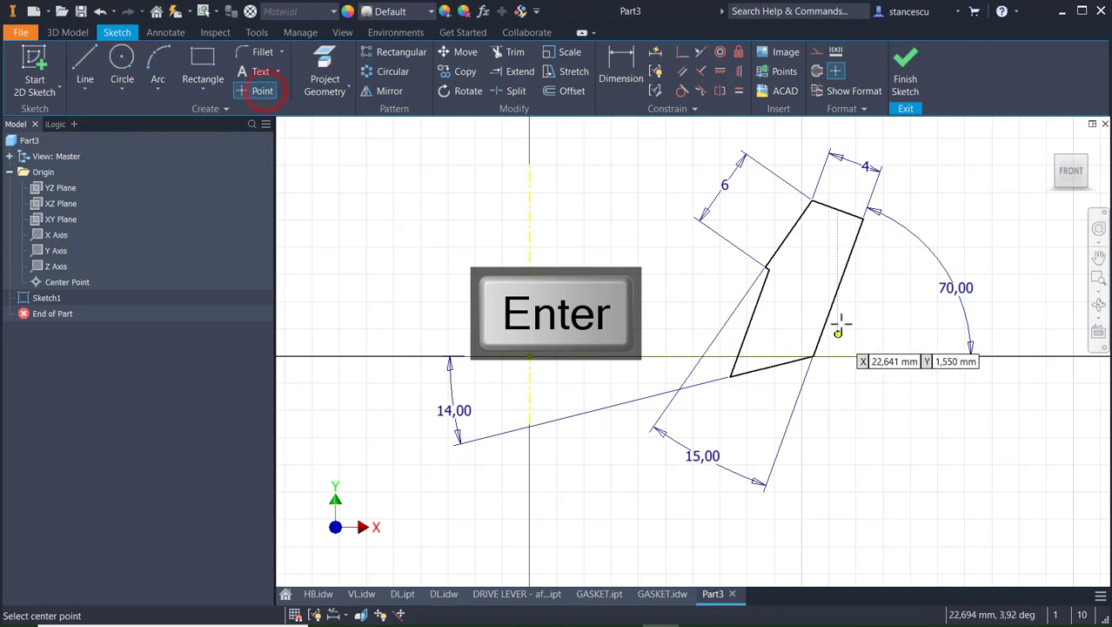
pyautogui.click(847, 261)
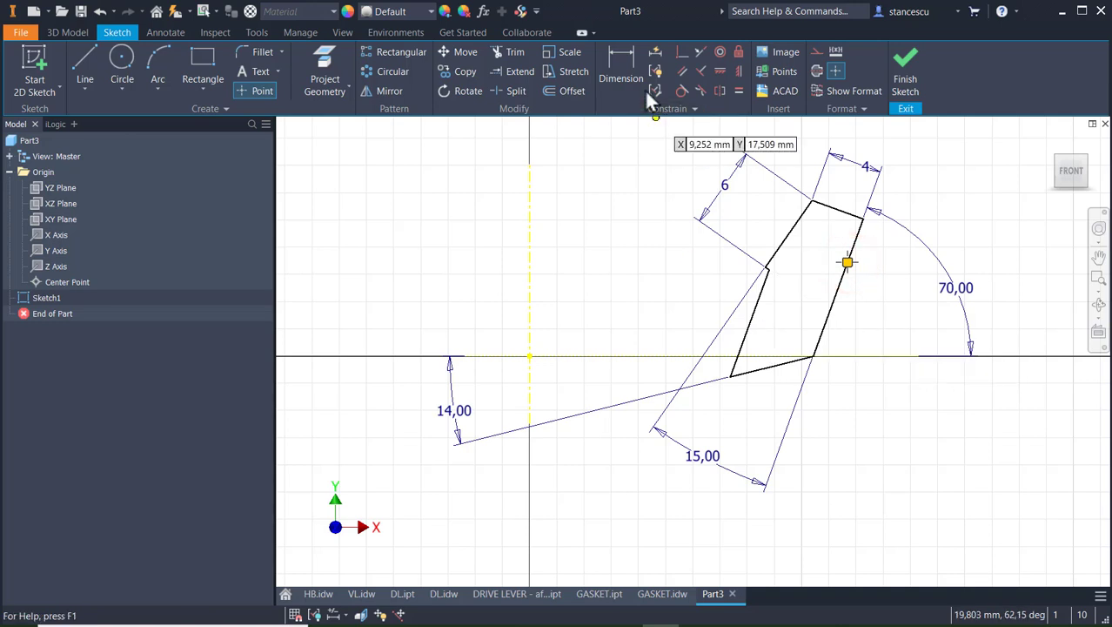
pyautogui.click(631, 63)
pyautogui.click(838, 260)
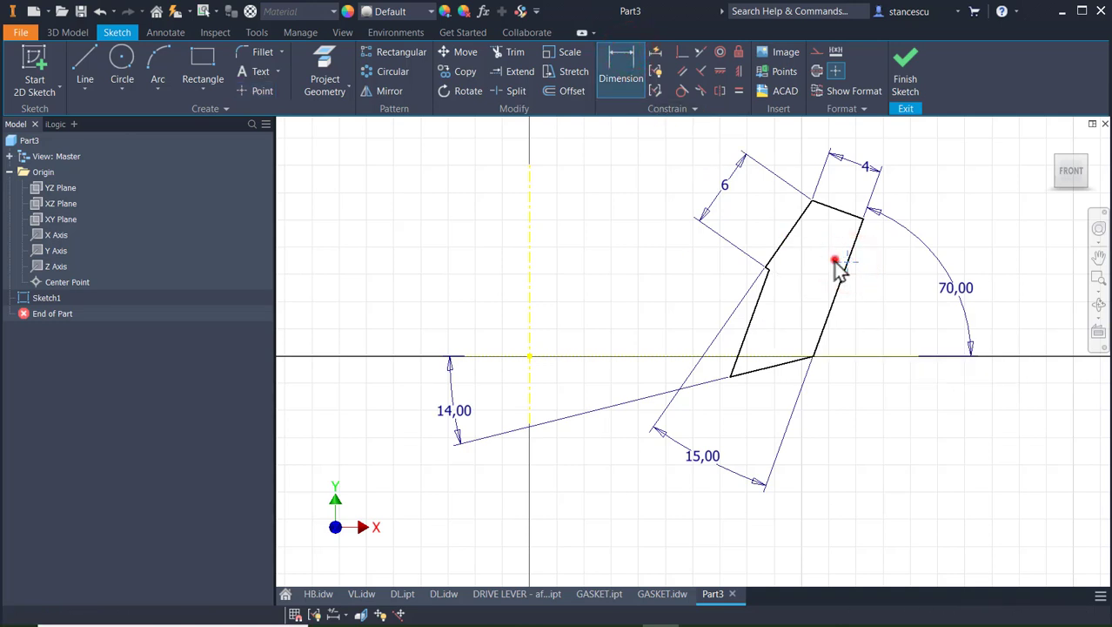
pyautogui.click(871, 356)
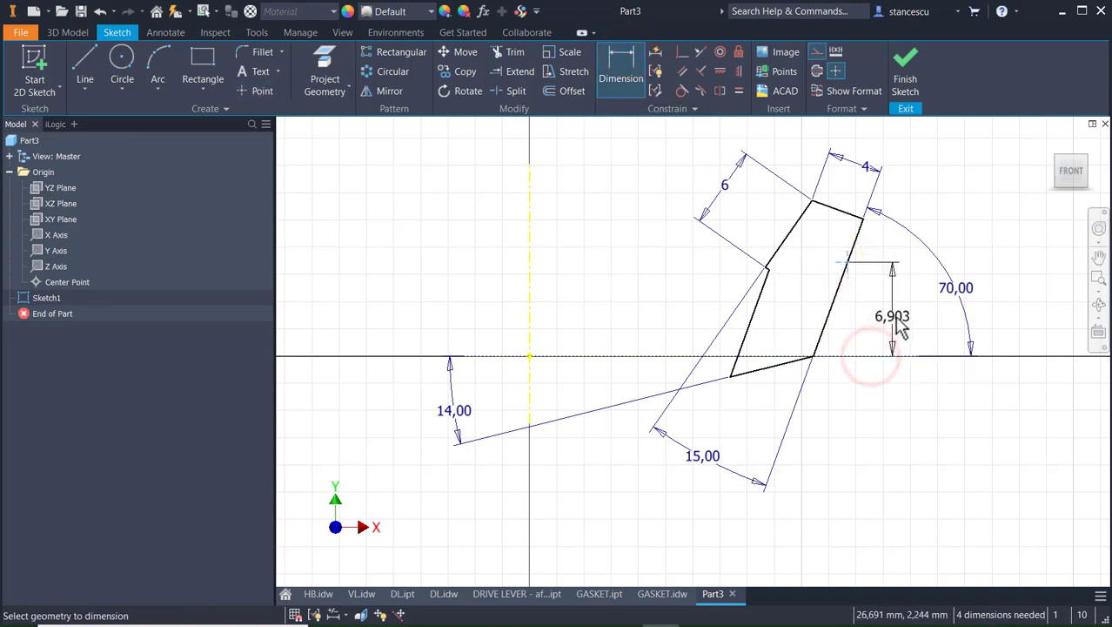
pyautogui.click(895, 315)
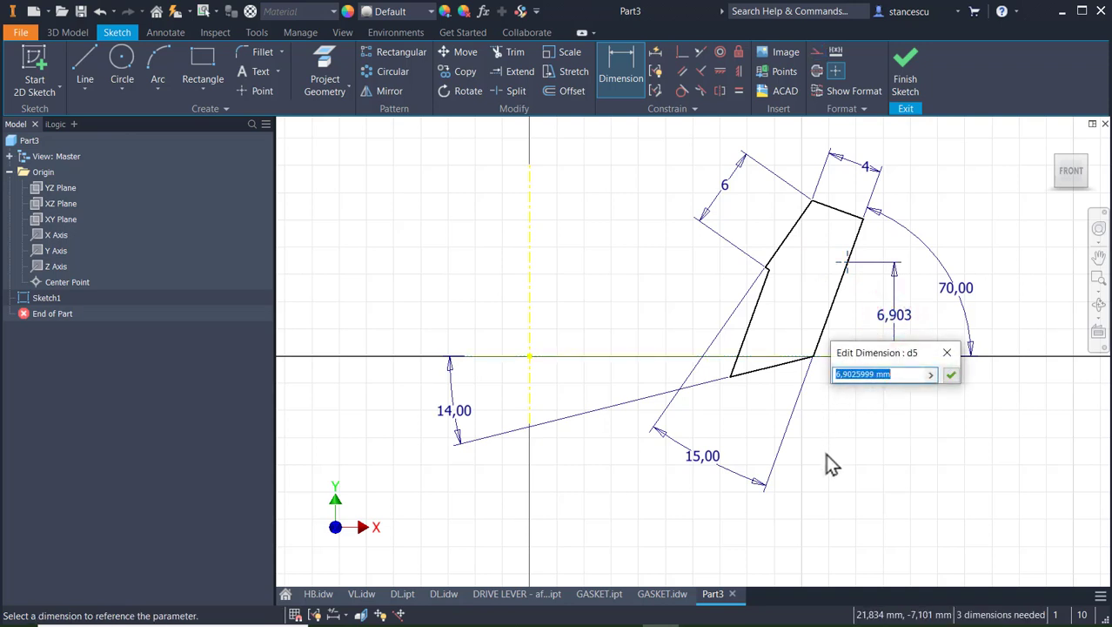
pyautogui.write('3.5')
pyautogui.press('Return')
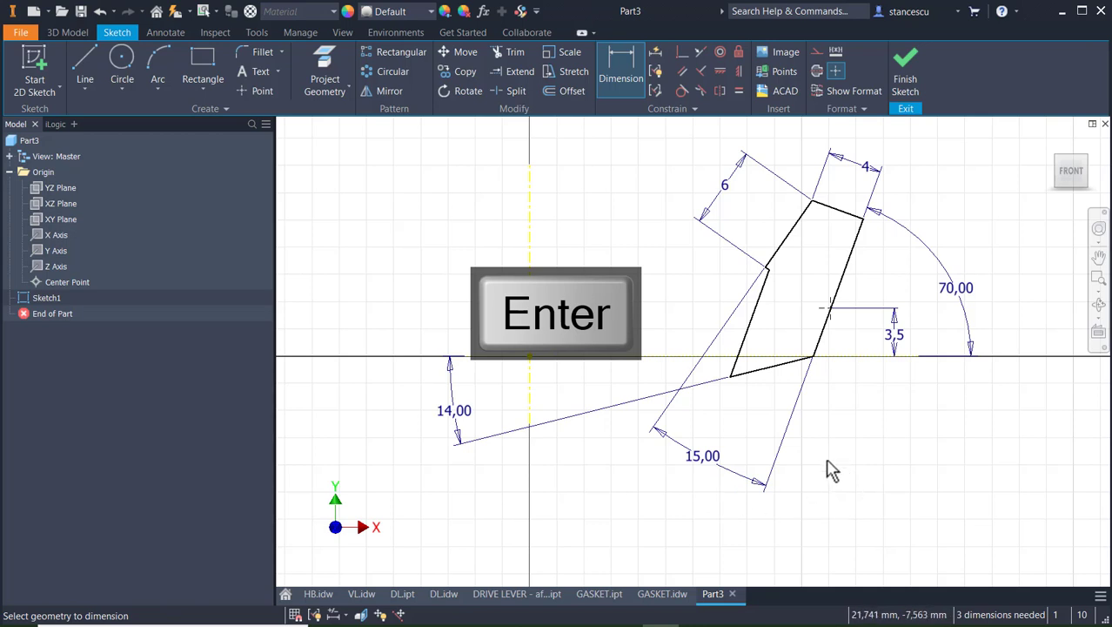
# - Add a 44 mm diameter dimension between the sketch point on the outer edge and the vertical centerline
pyautogui.click(618, 82)
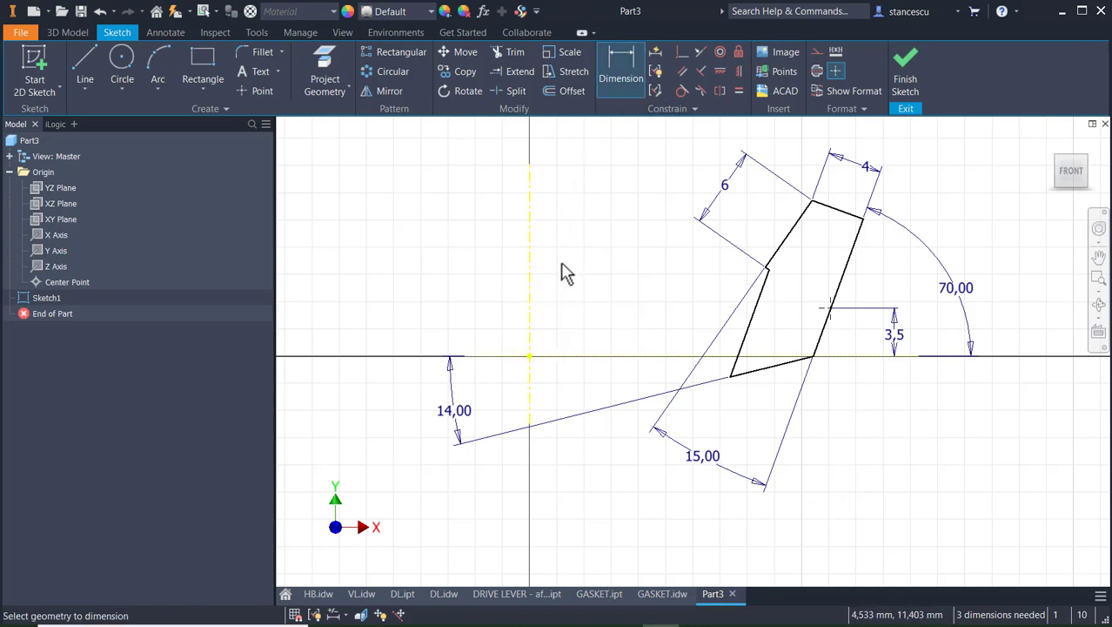
pyautogui.click(831, 307)
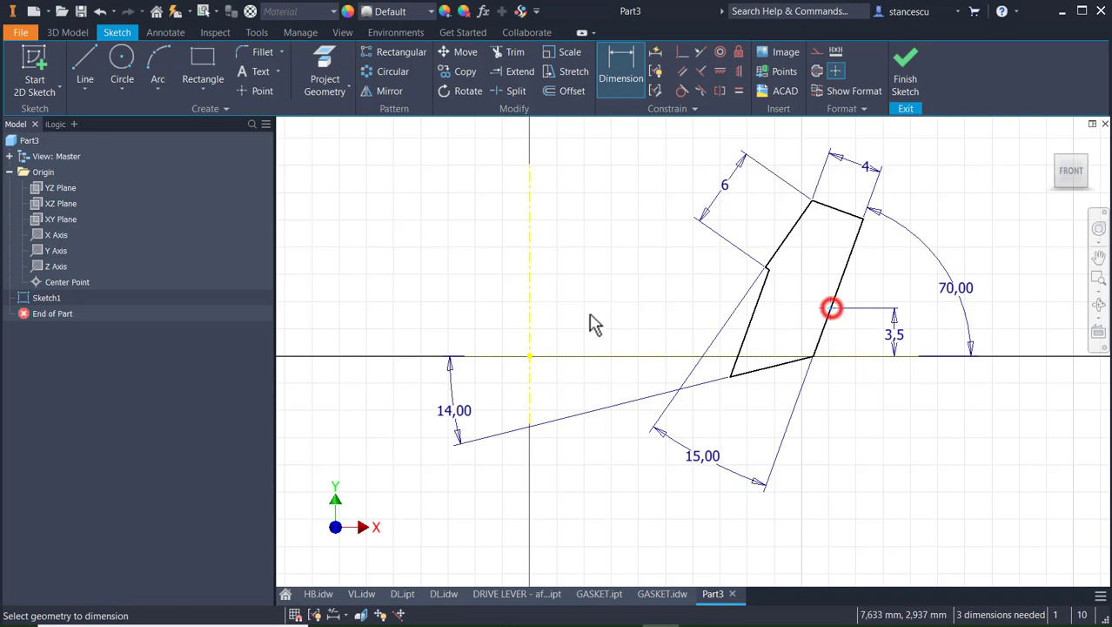
pyautogui.click(530, 307)
pyautogui.click(595, 544)
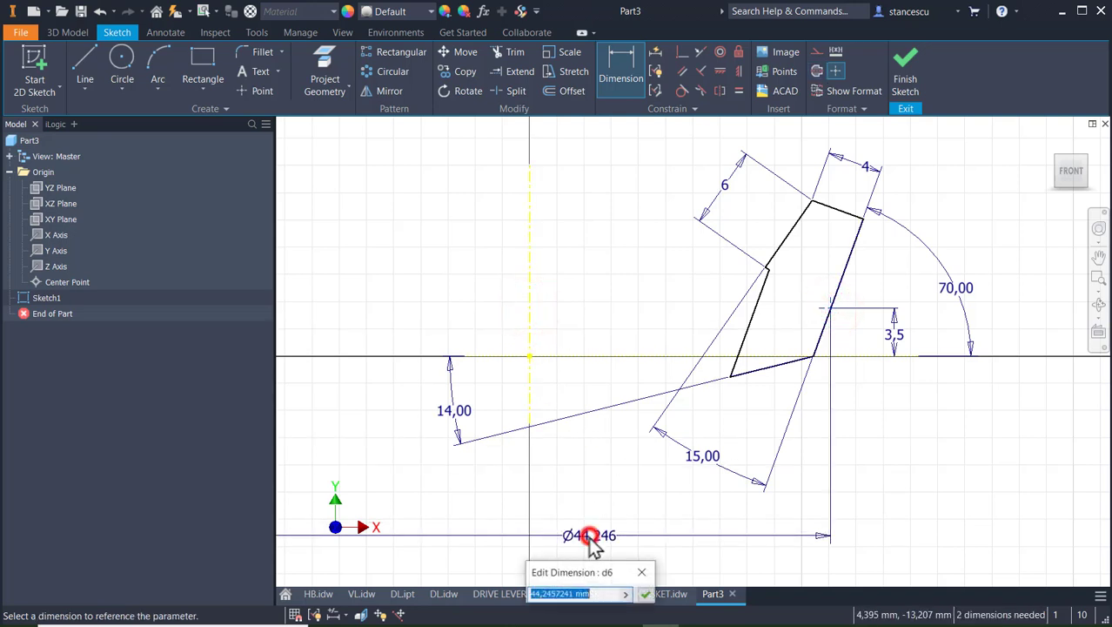
pyautogui.write('4')
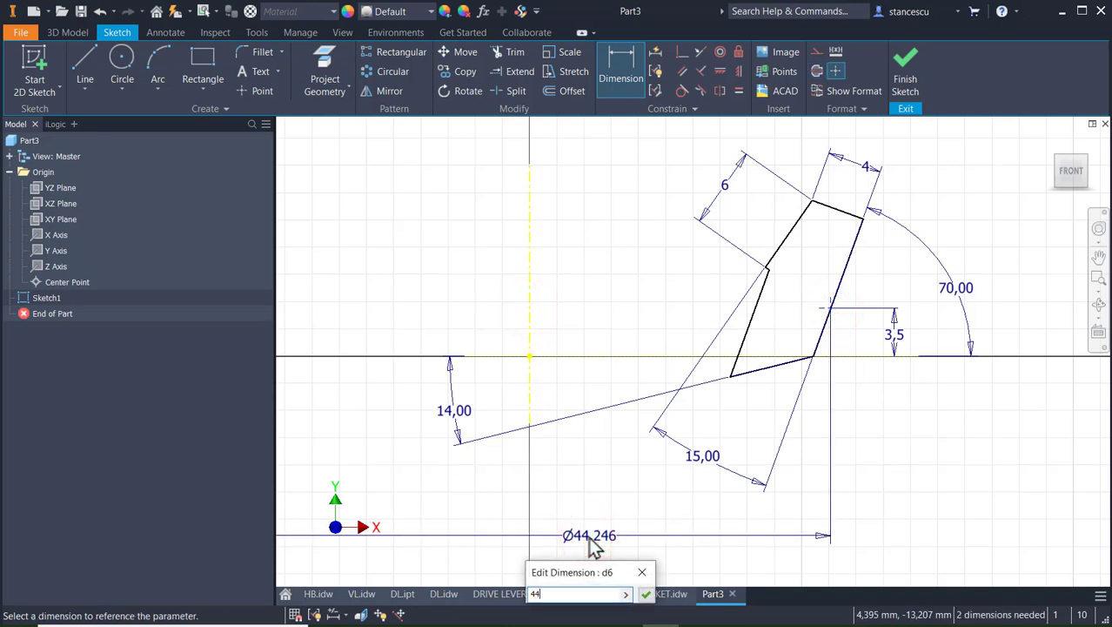
pyautogui.write('4')
pyautogui.press('Return')
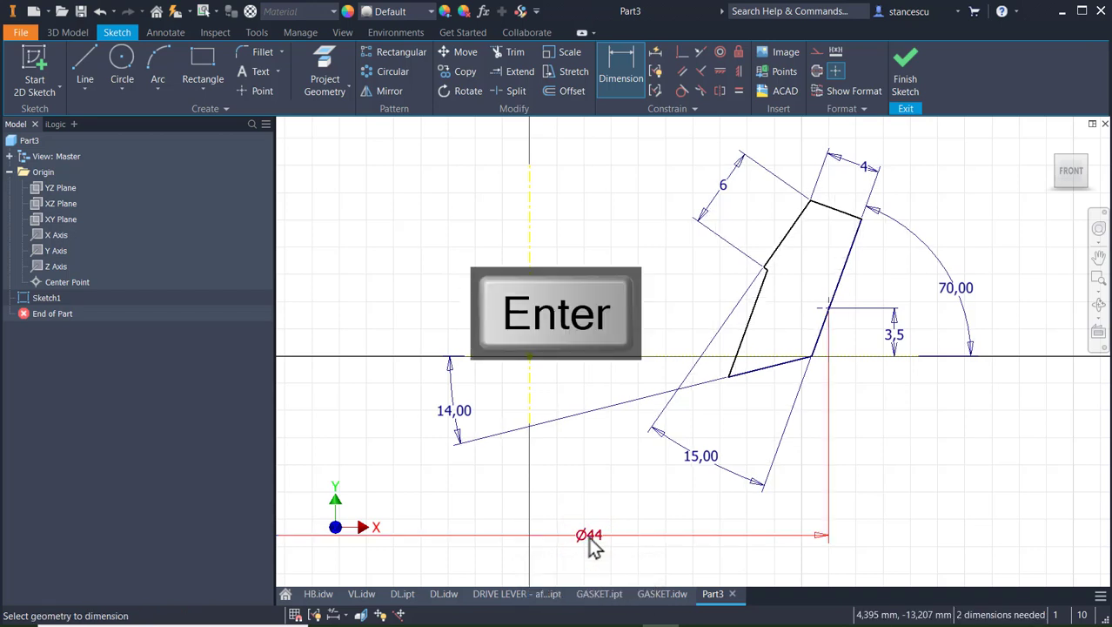
# - Add a 30 mm diameter dimension between the profile's lower inner corner and the vertical centerline
pyautogui.click(728, 377)
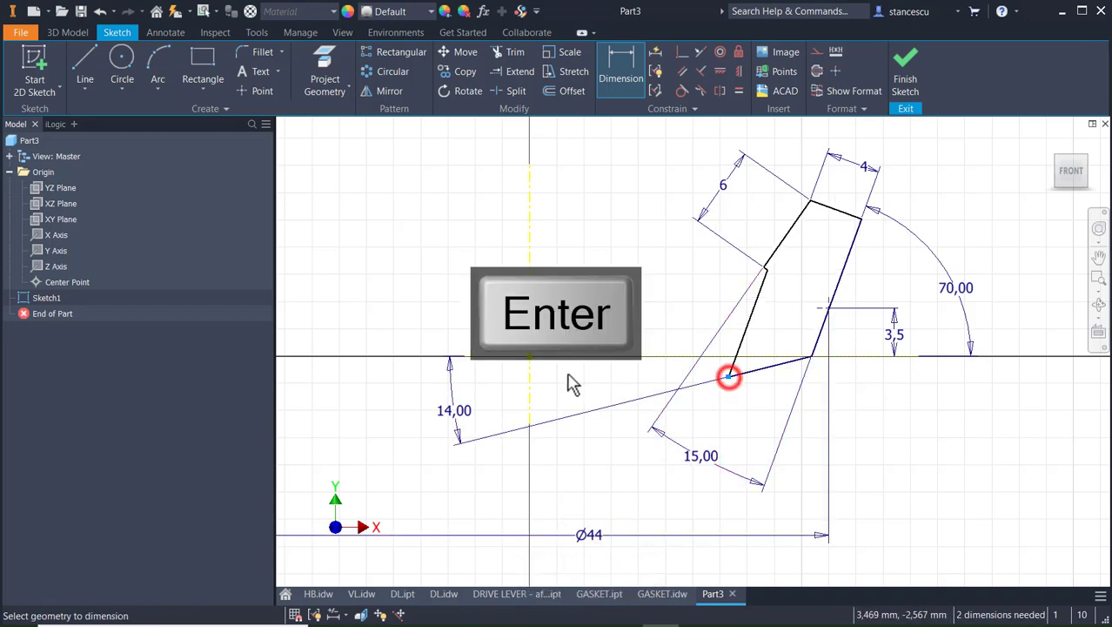
pyautogui.click(529, 315)
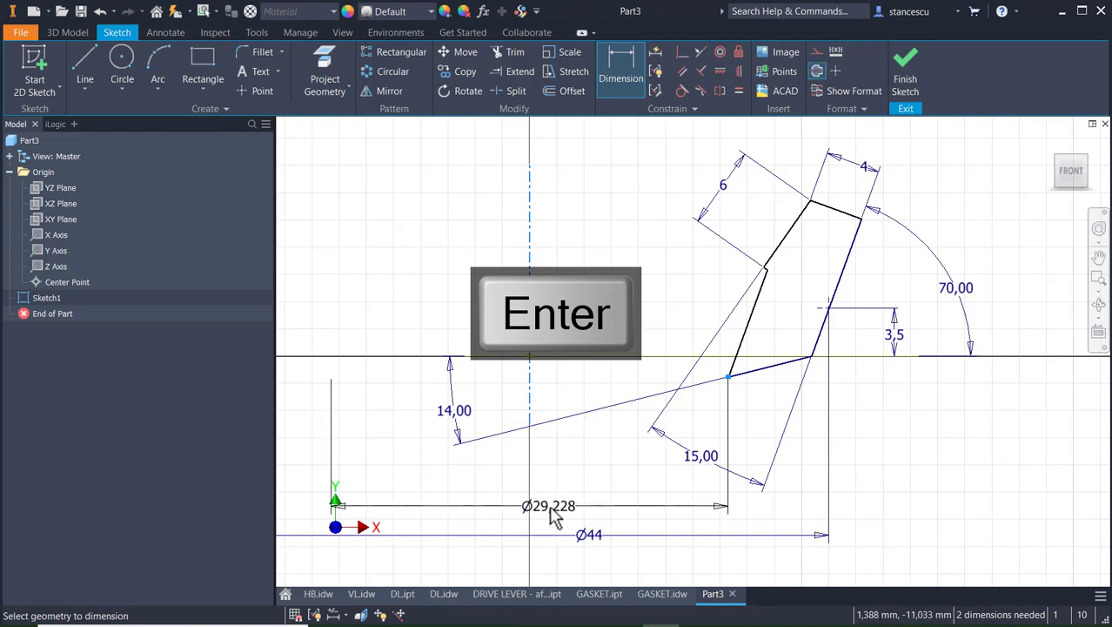
pyautogui.click(579, 501)
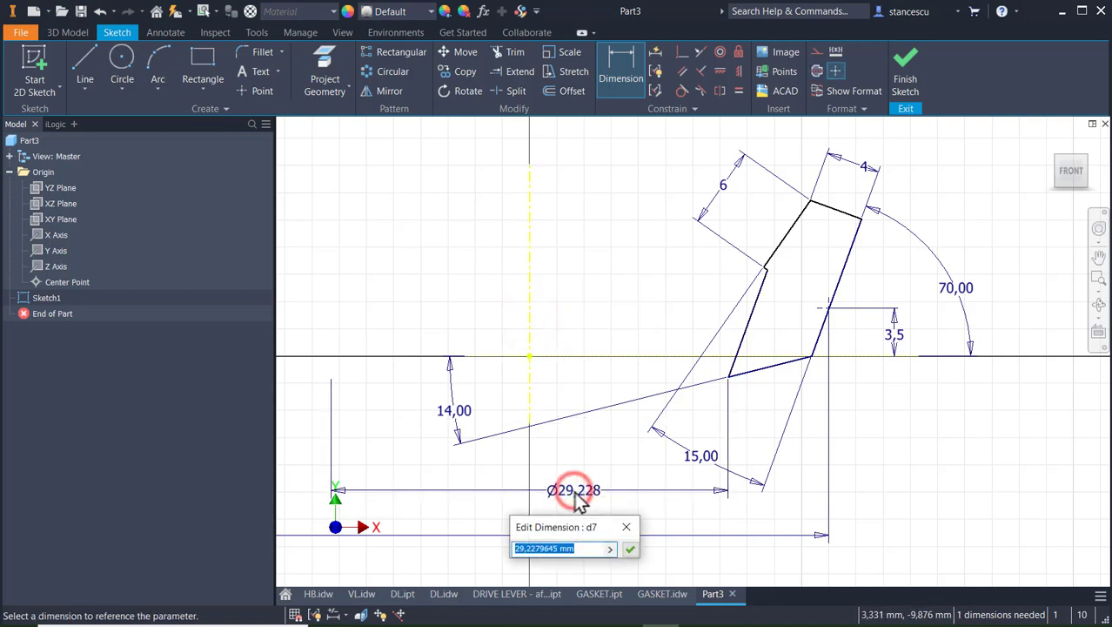
pyautogui.write('30')
pyautogui.press('Return')
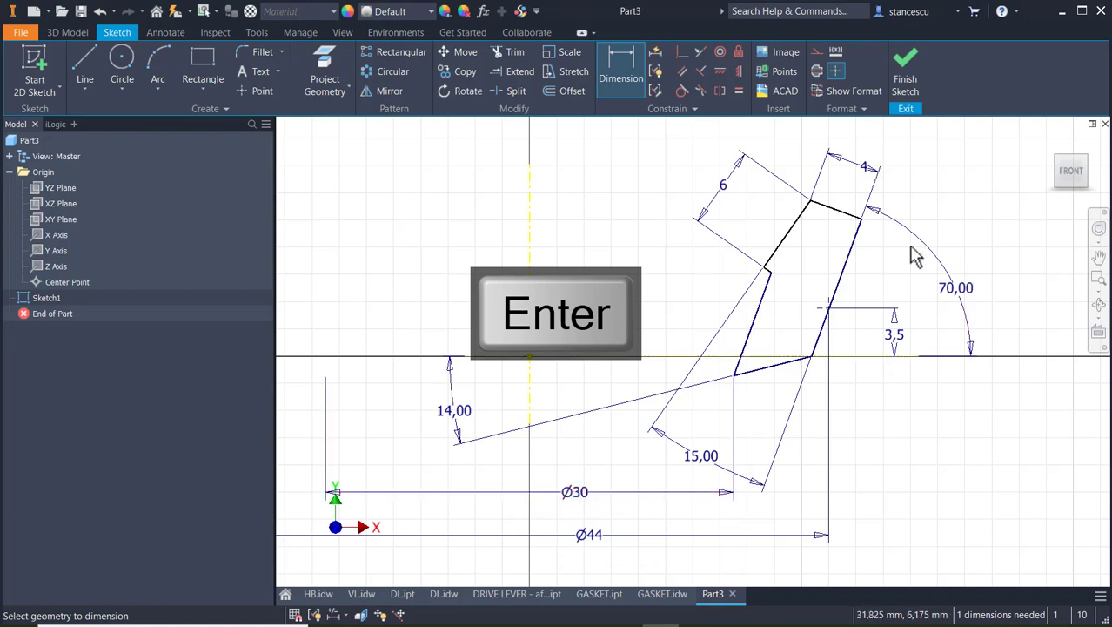
# - Dimension the distance from the top edge to the sketch point on the outer edge as 6 mm
pyautogui.click(852, 217)
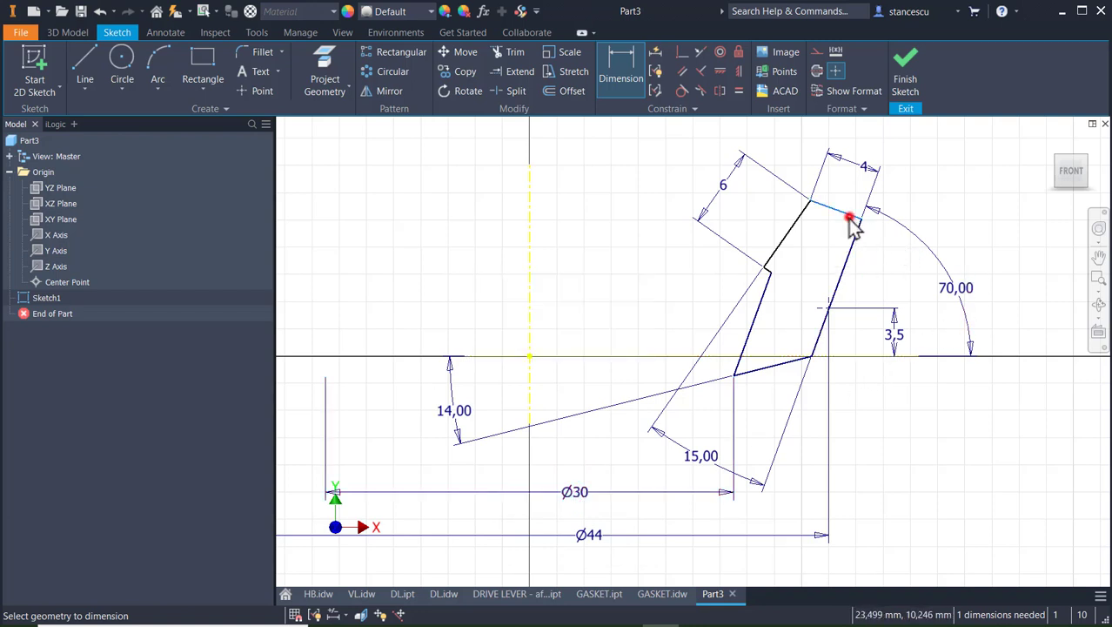
pyautogui.click(828, 310)
pyautogui.click(881, 296)
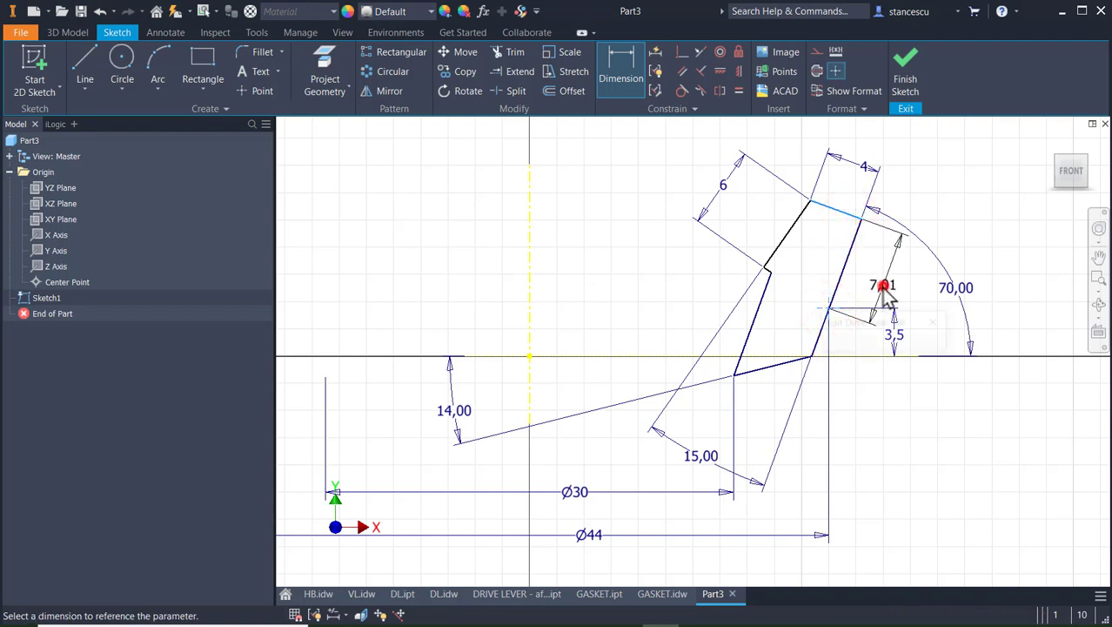
pyautogui.write('6')
pyautogui.press('Return')
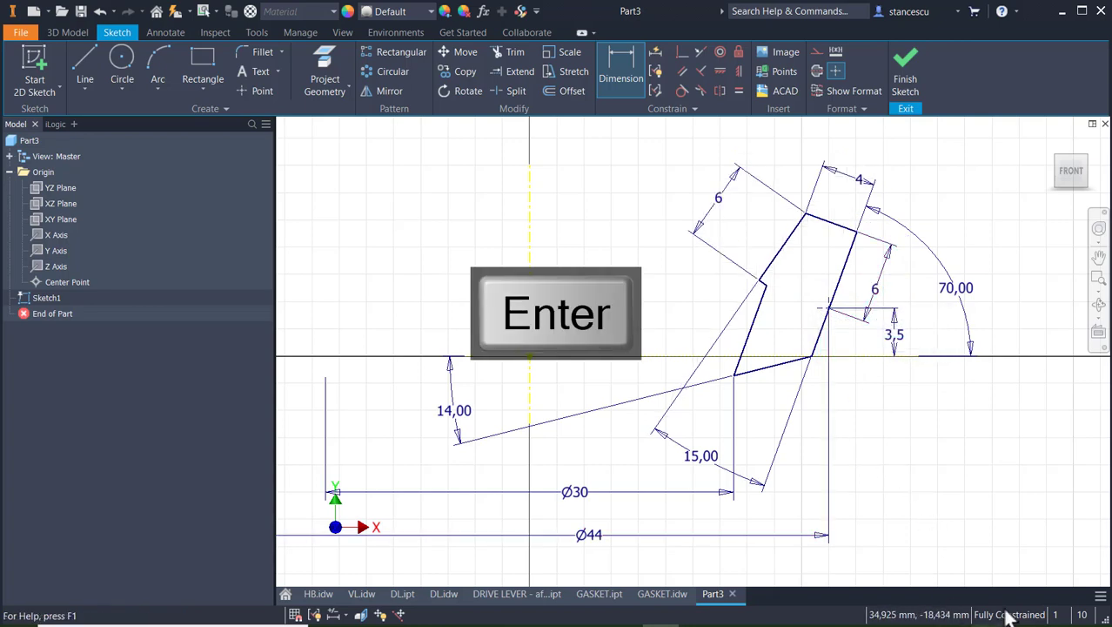
# - Finish the sketch and revolve the profile a full 360 degrees around the centerline as a new solid
pyautogui.click(906, 62)
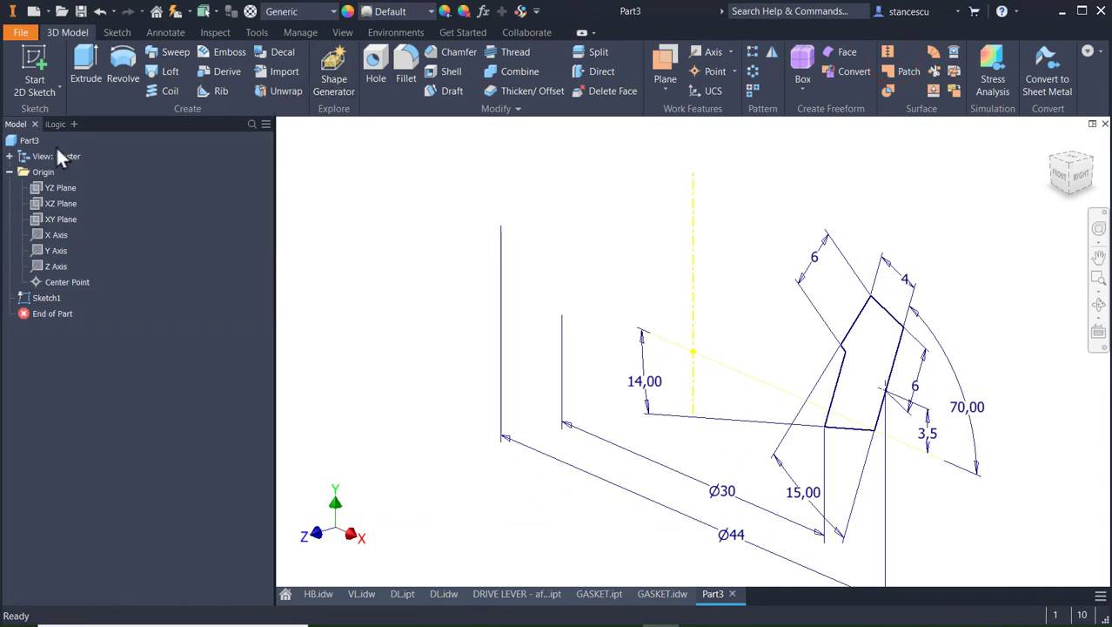
pyautogui.click(122, 65)
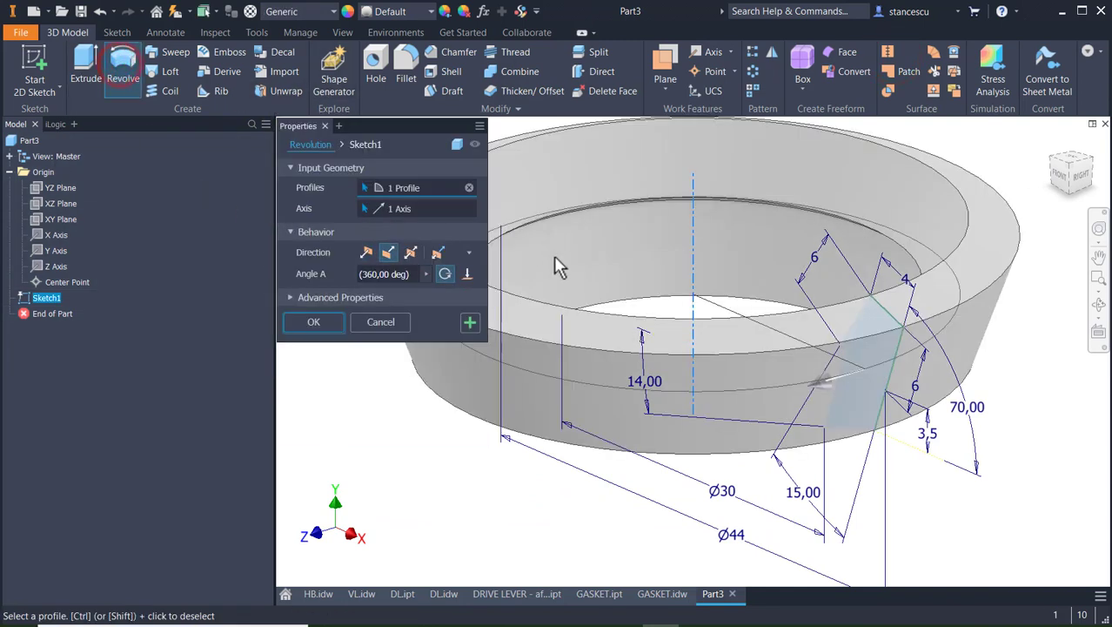
pyautogui.click(316, 318)
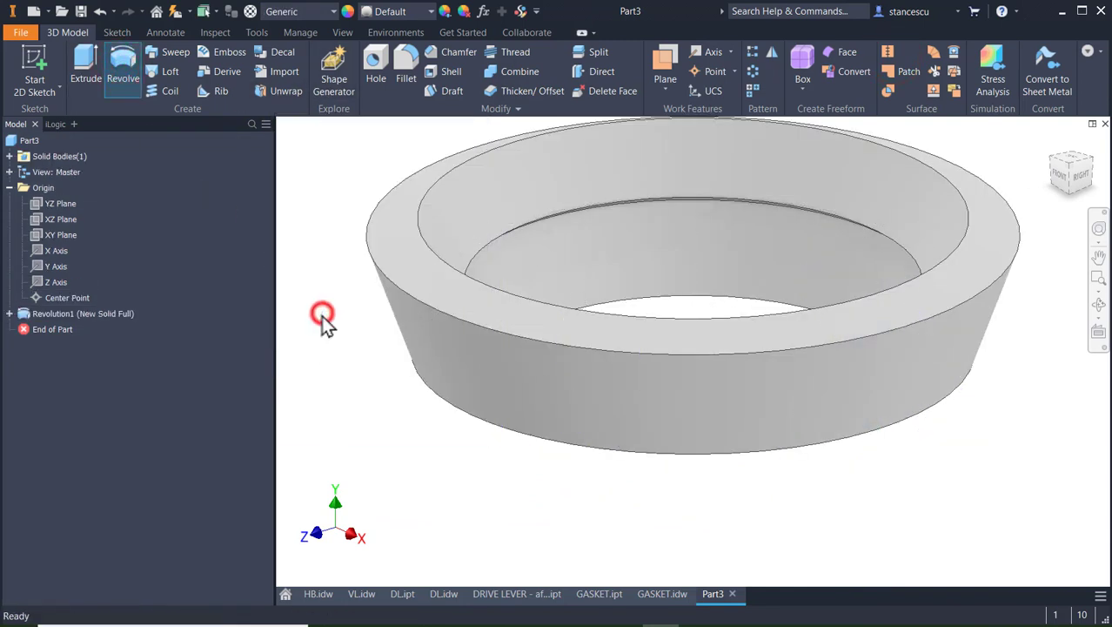
# - Set the part's material to Rubber
pyautogui.click(296, 12)
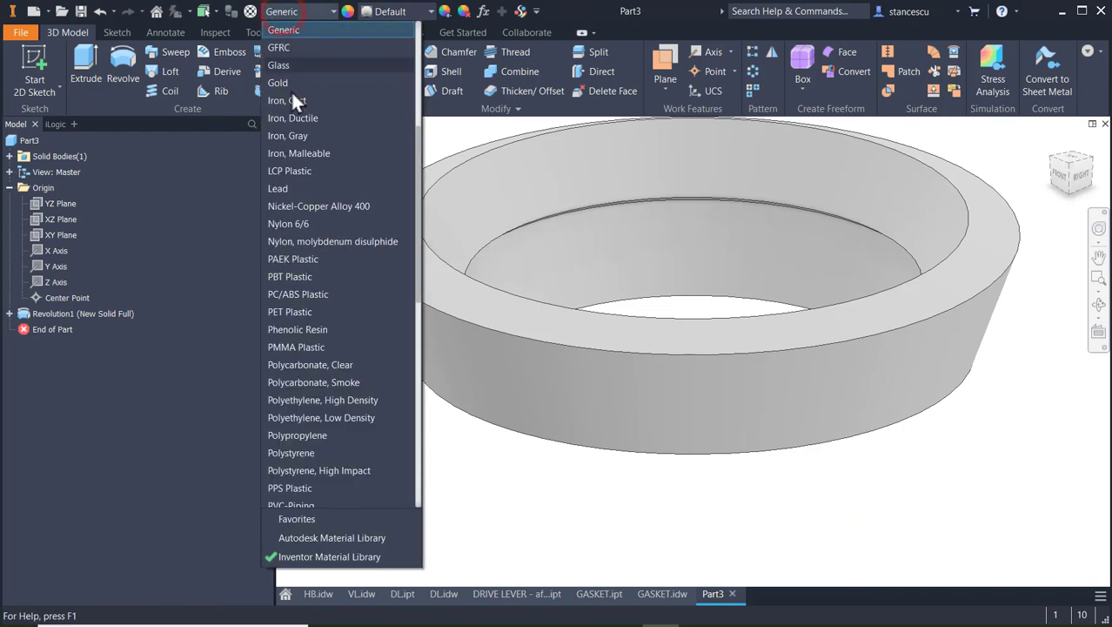
pyautogui.scroll(-1, 273, 227)
pyautogui.scroll(-1, 273, 226)
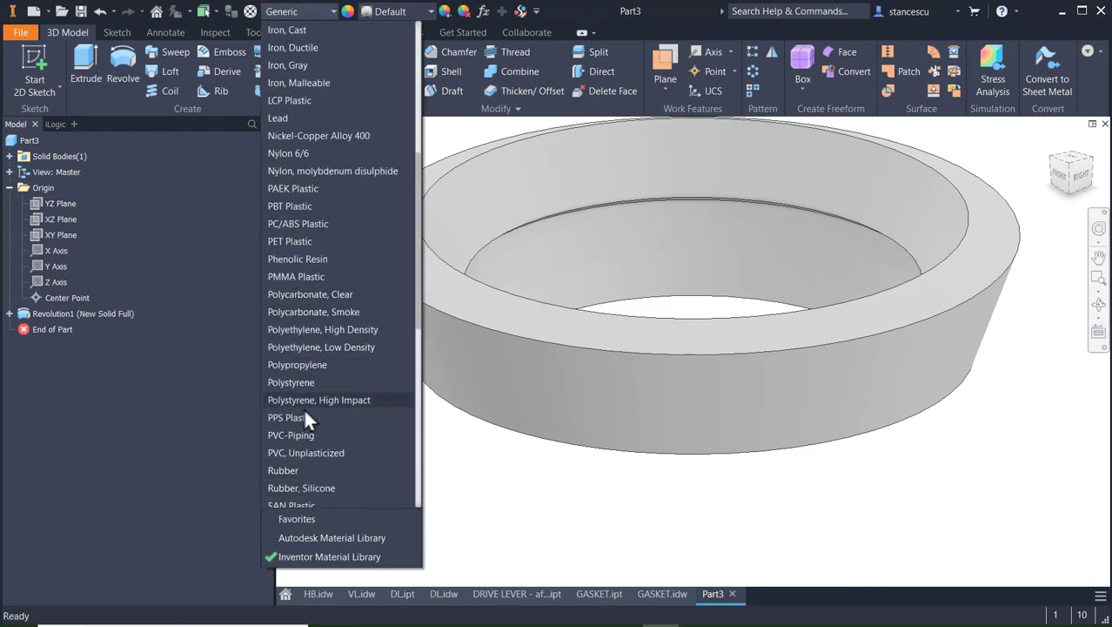
pyautogui.click(307, 475)
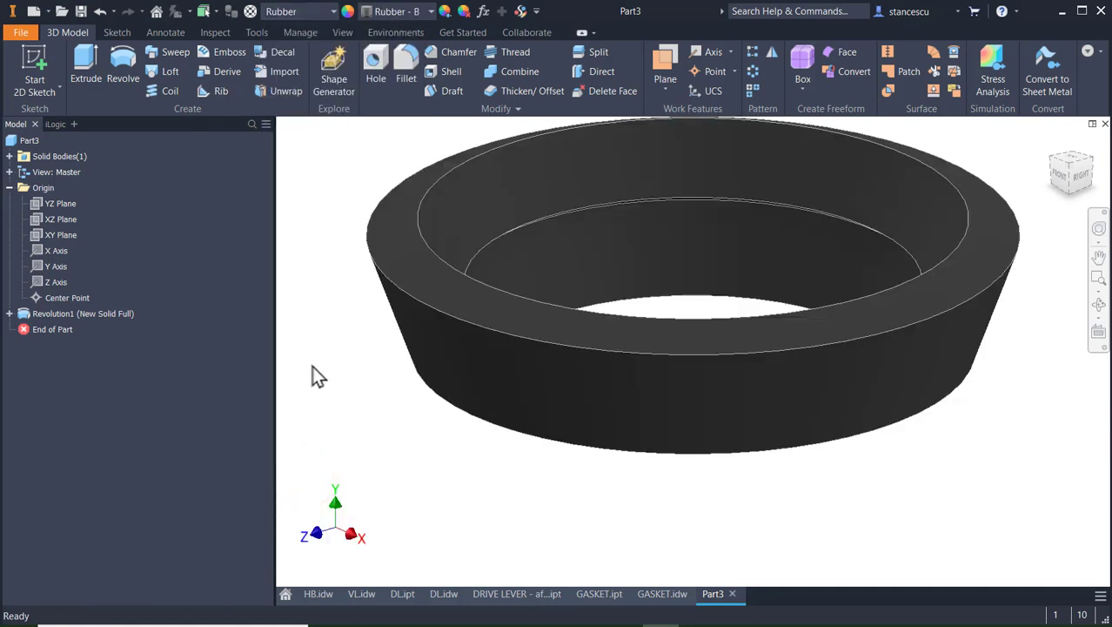
# - Assign the Rubber, Silicone material to the part and set its appearance to Rubber - Black - Version 1.1
pyautogui.click(288, 11)
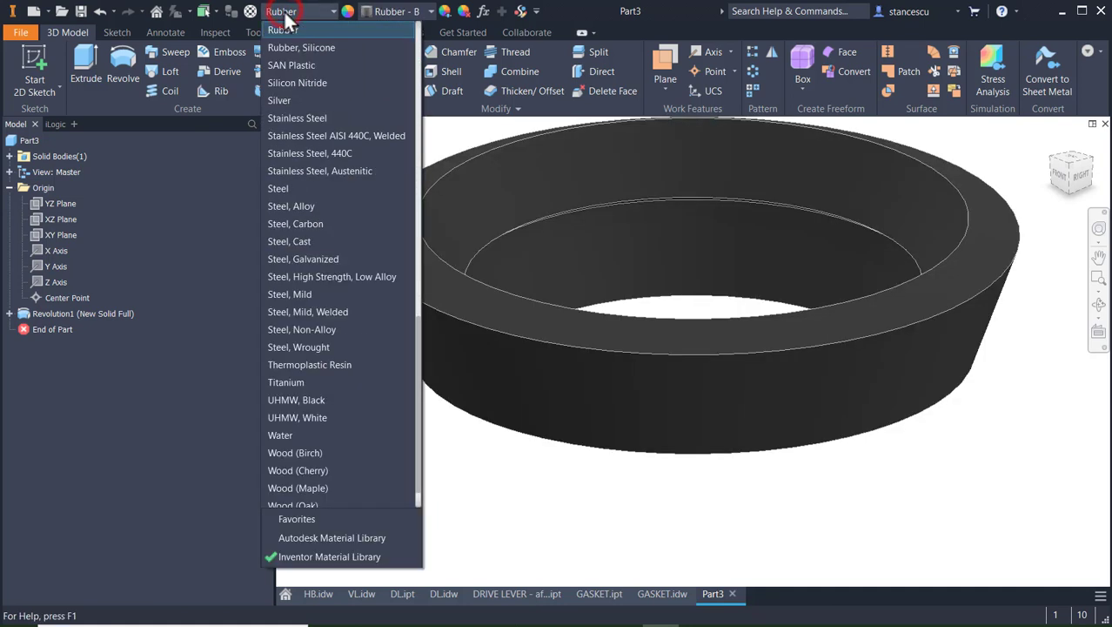
pyautogui.click(316, 48)
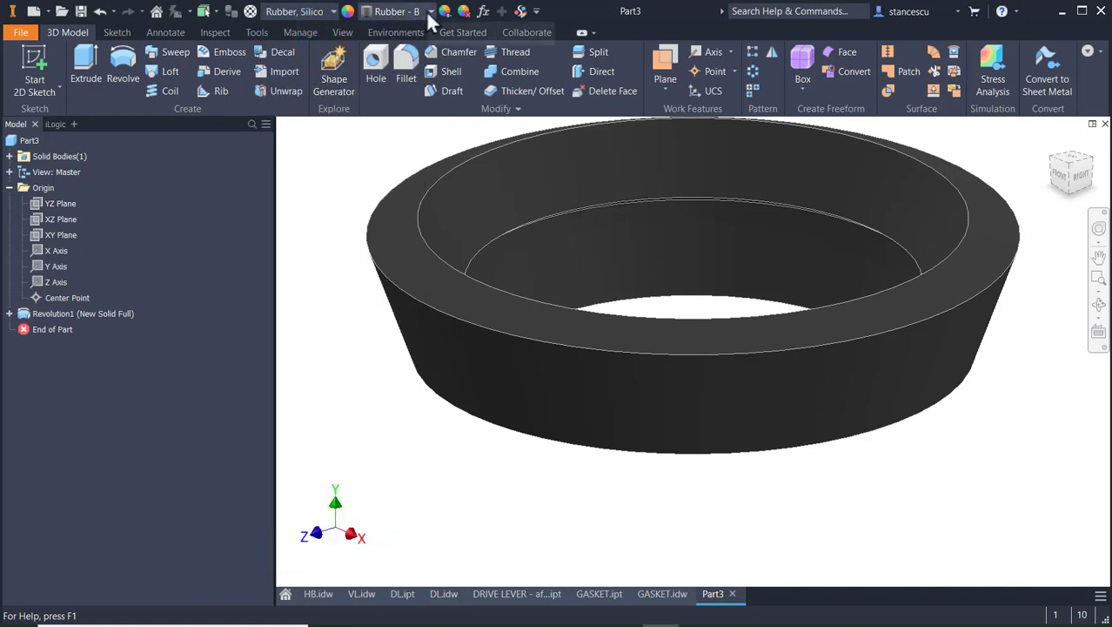
pyautogui.click(429, 13)
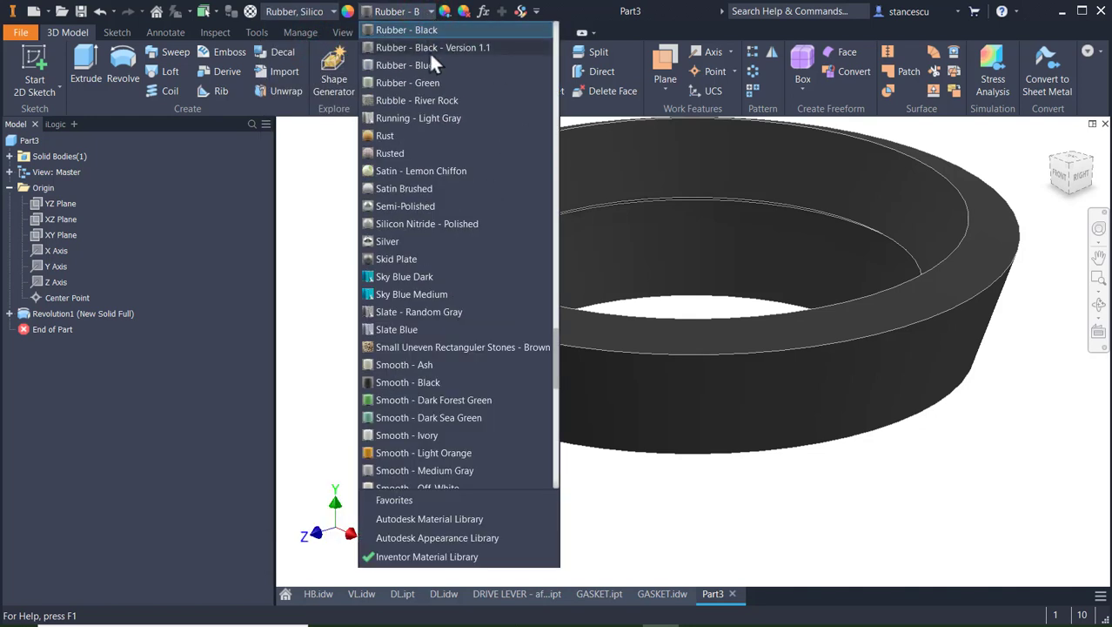
pyautogui.click(429, 47)
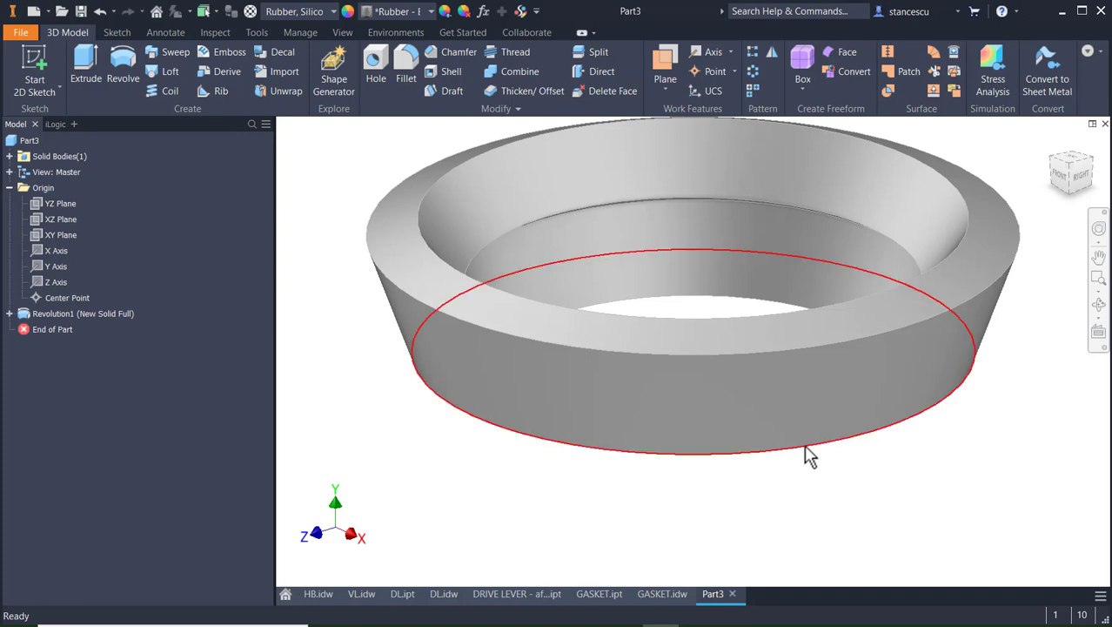
pyautogui.press('F6')
pyautogui.click(427, 133)
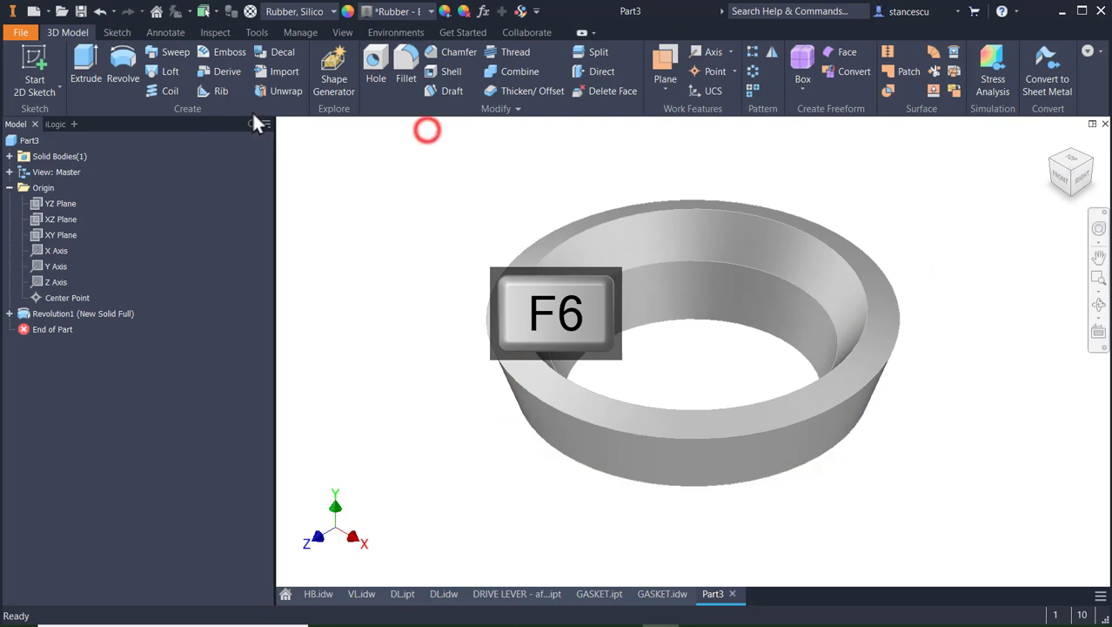
# - Save the part as GASKET - after in the Tutorial Inventor - 177 DRIVE LEVER folder
pyautogui.click(82, 11)
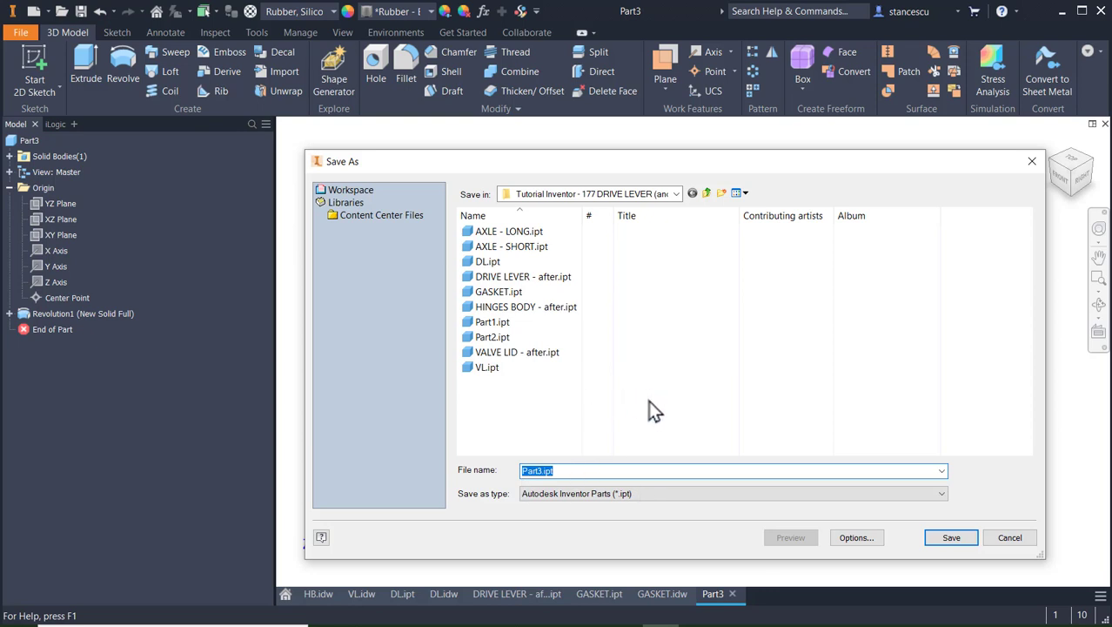
pyautogui.write('GASKE')
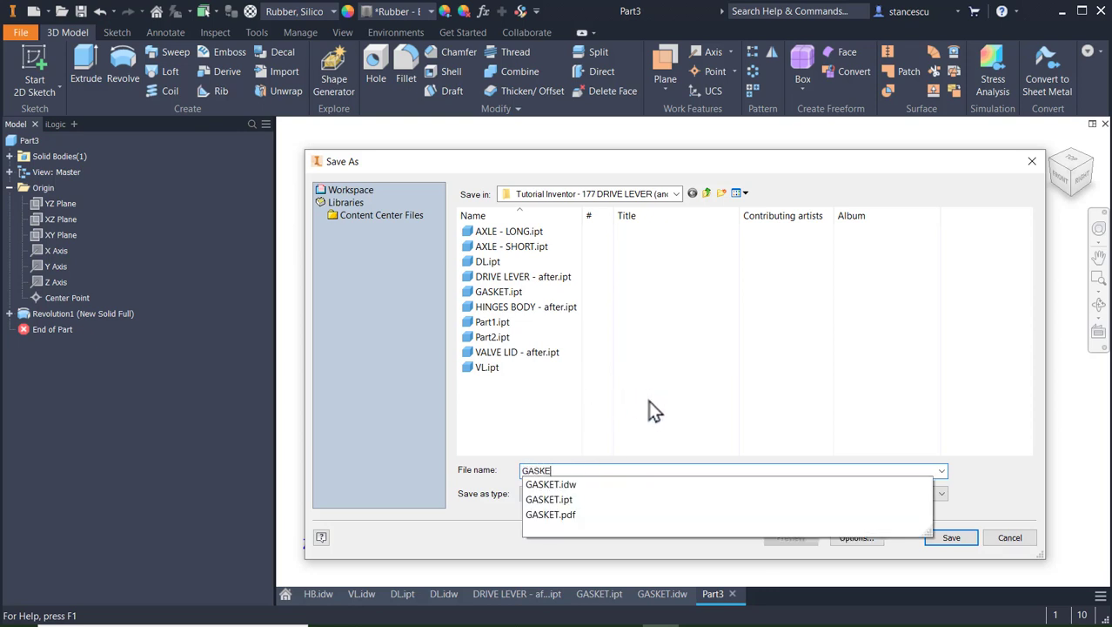
pyautogui.write('T - after')
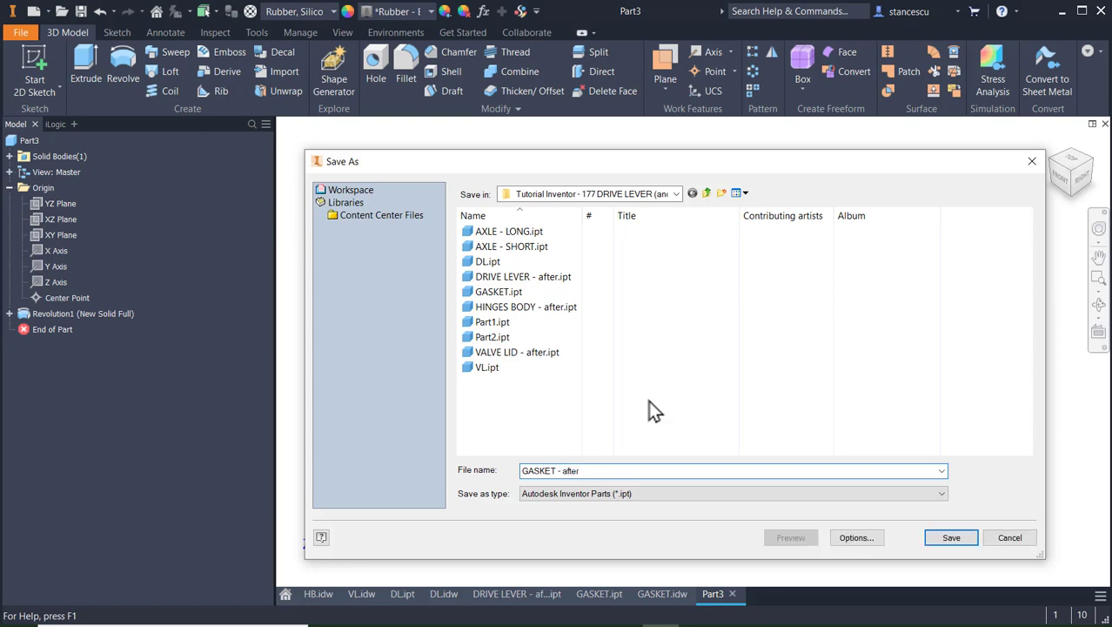
pyautogui.click(954, 538)
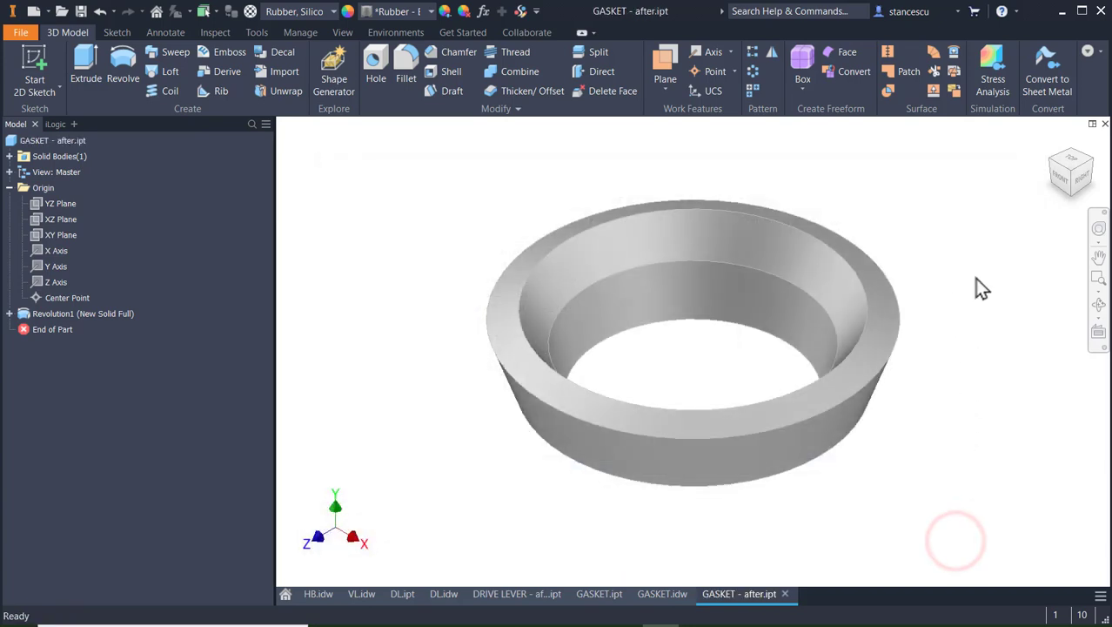
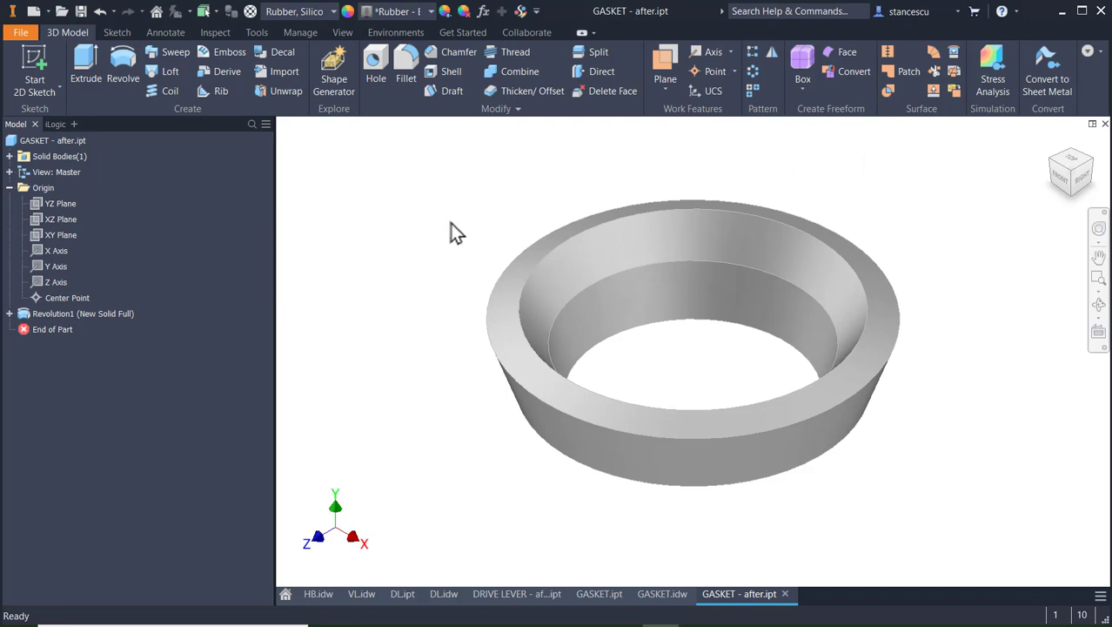
# - Create a new assembly from the metric Standard (mm).iam template and place one HINGES BODY - after.ipt from the 177 DRIVE LEVER folder
pyautogui.click(33, 10)
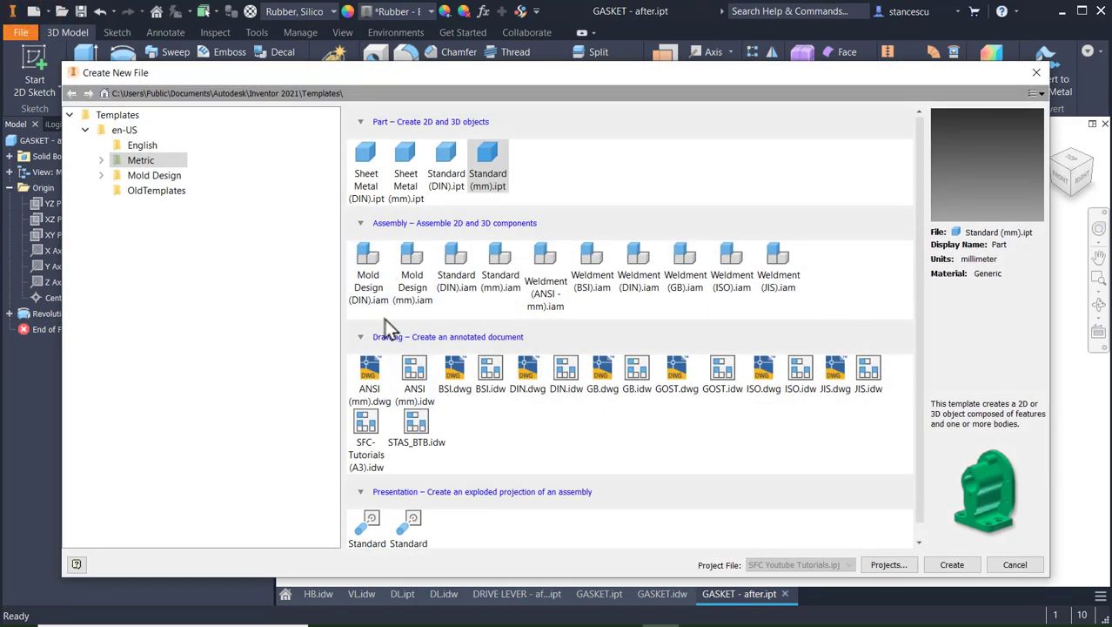
pyautogui.doubleClick(492, 272)
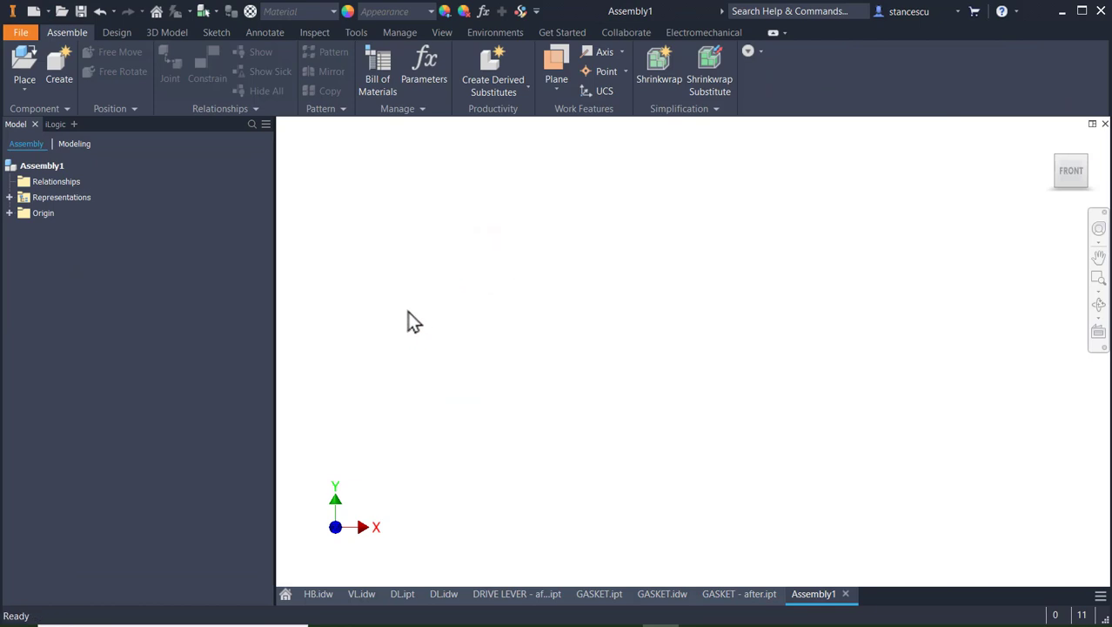
pyautogui.click(24, 70)
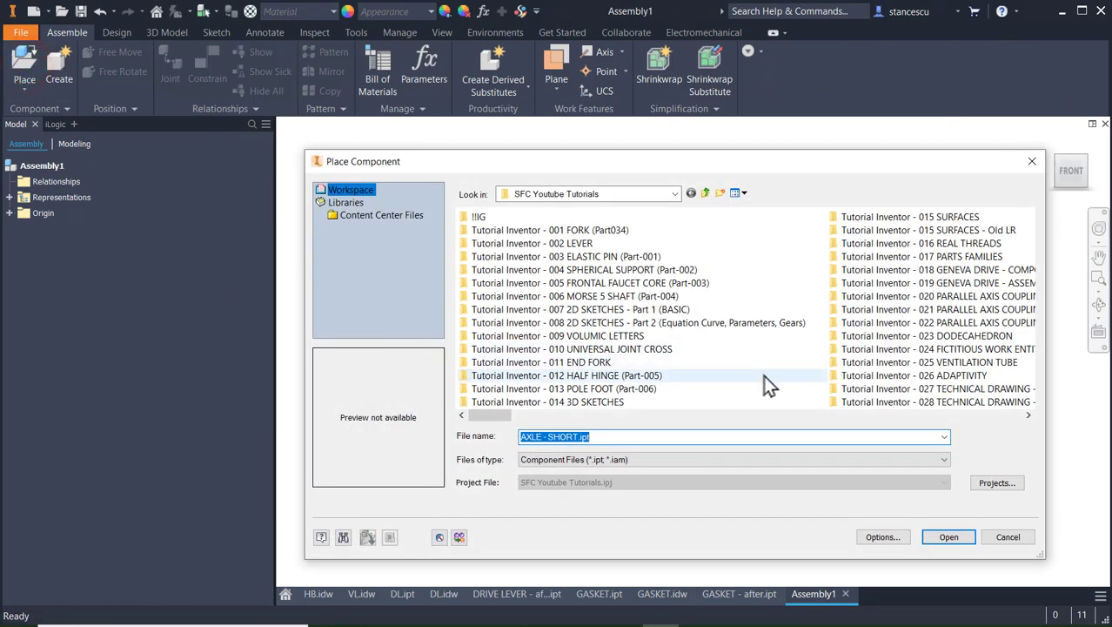
pyautogui.scroll(-10, 810, 392)
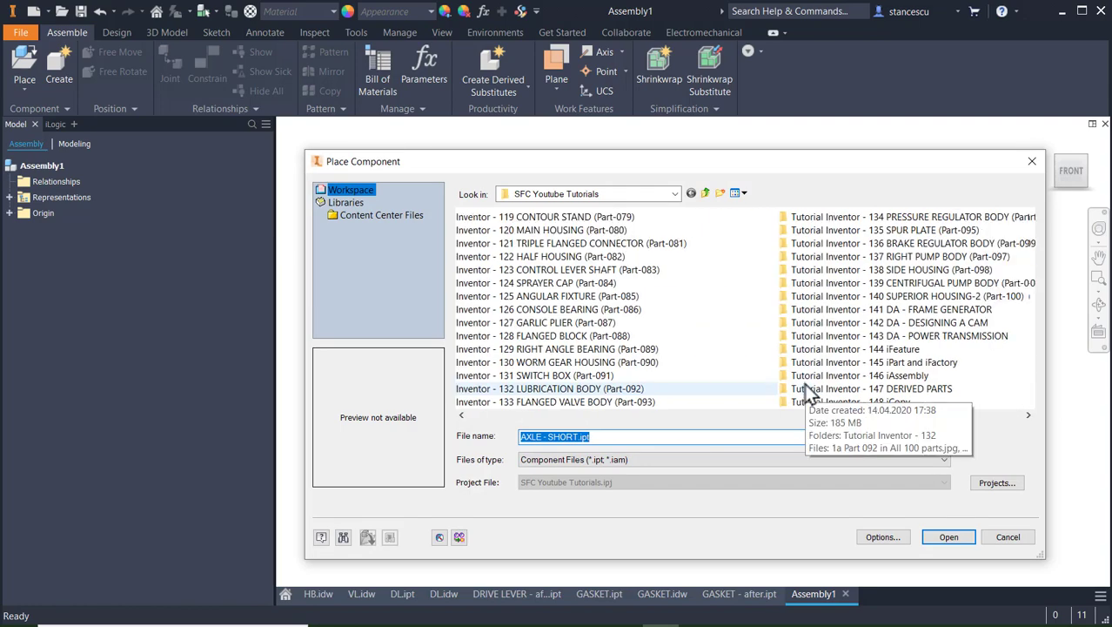
pyautogui.scroll(2, 694, 347)
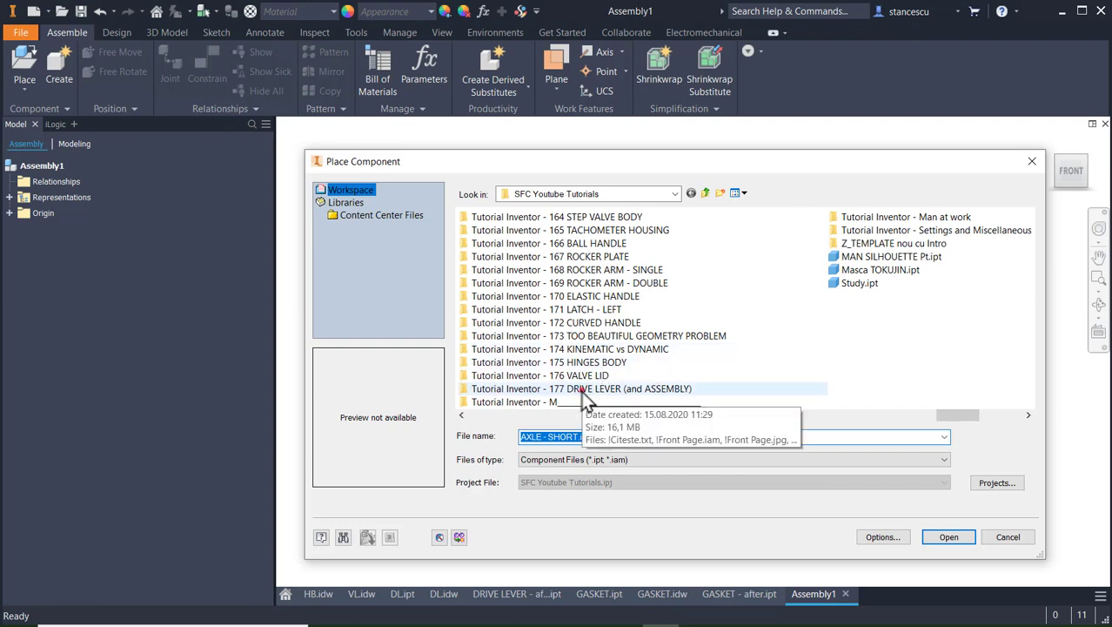
pyautogui.doubleClick(581, 390)
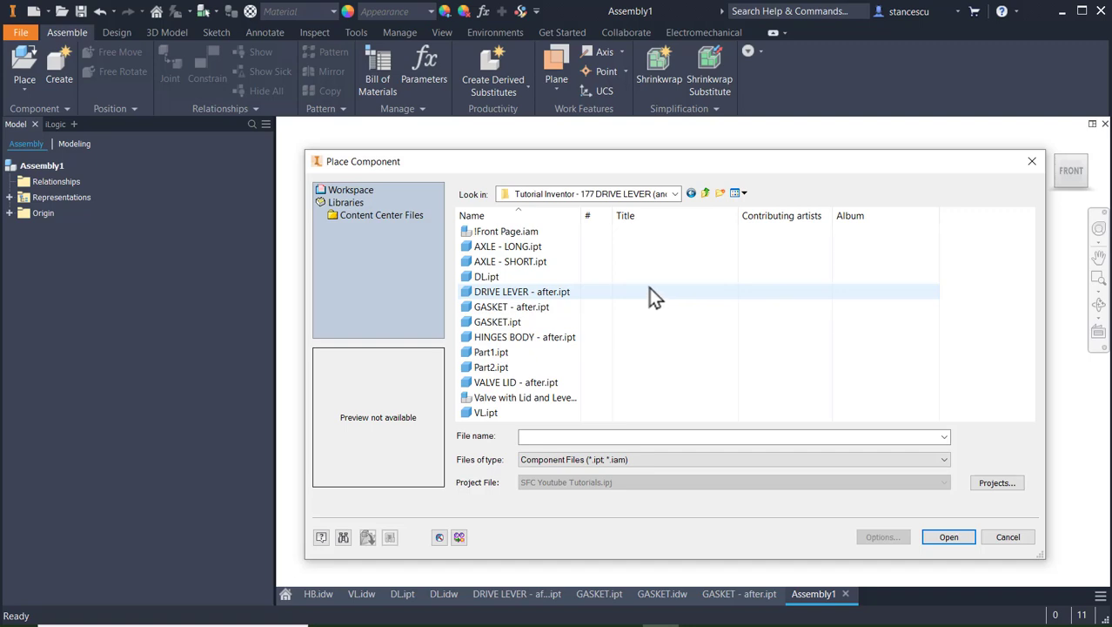
pyautogui.doubleClick(533, 340)
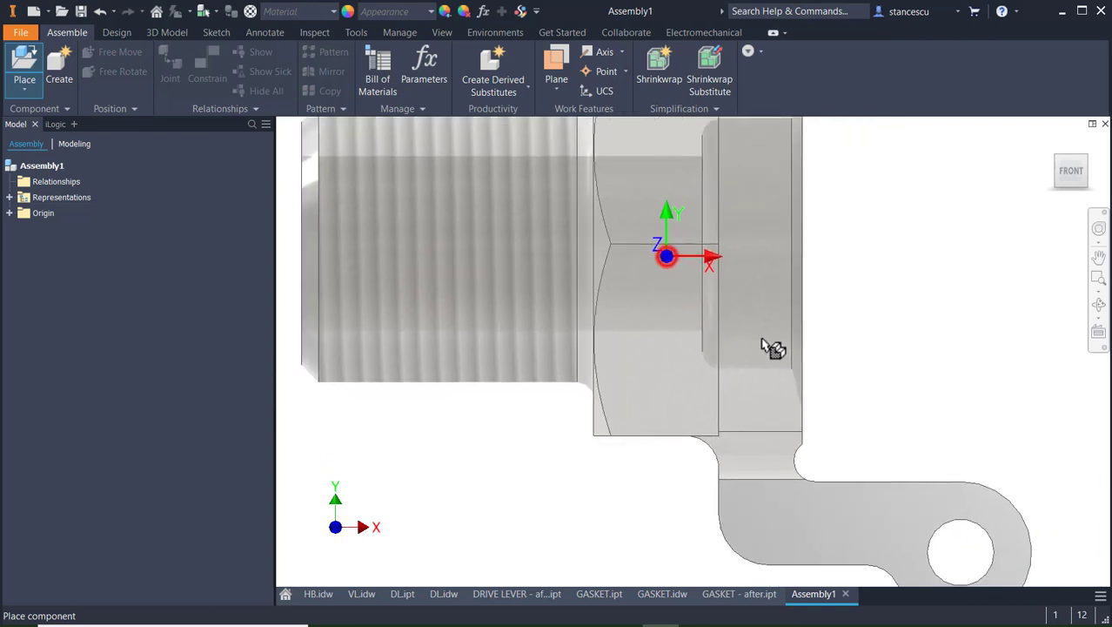
pyautogui.click(882, 313)
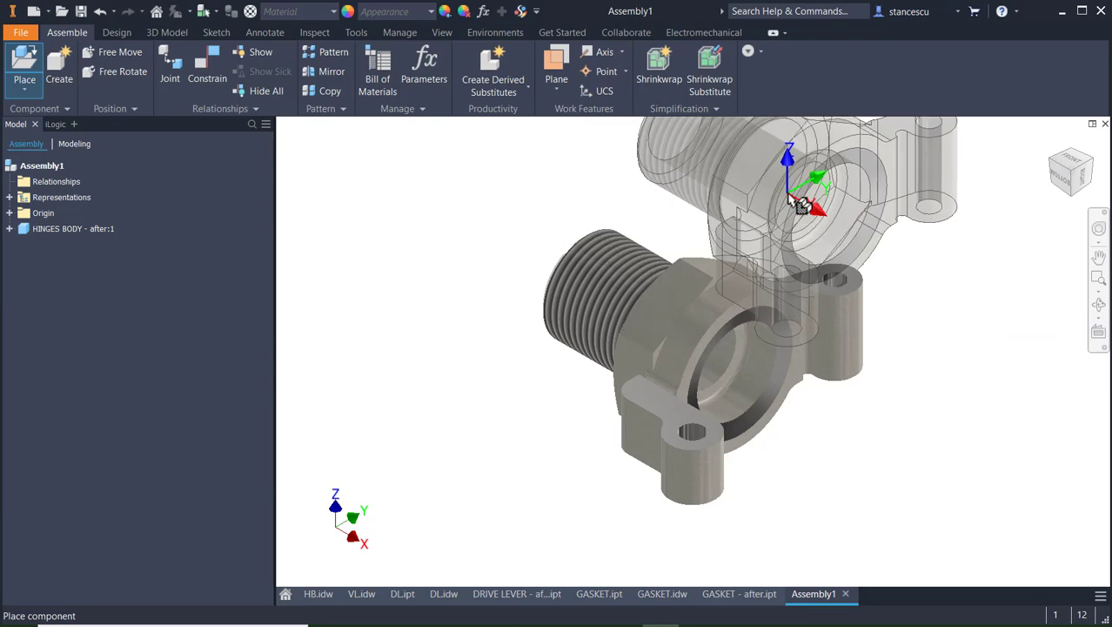
pyautogui.press('Escape')
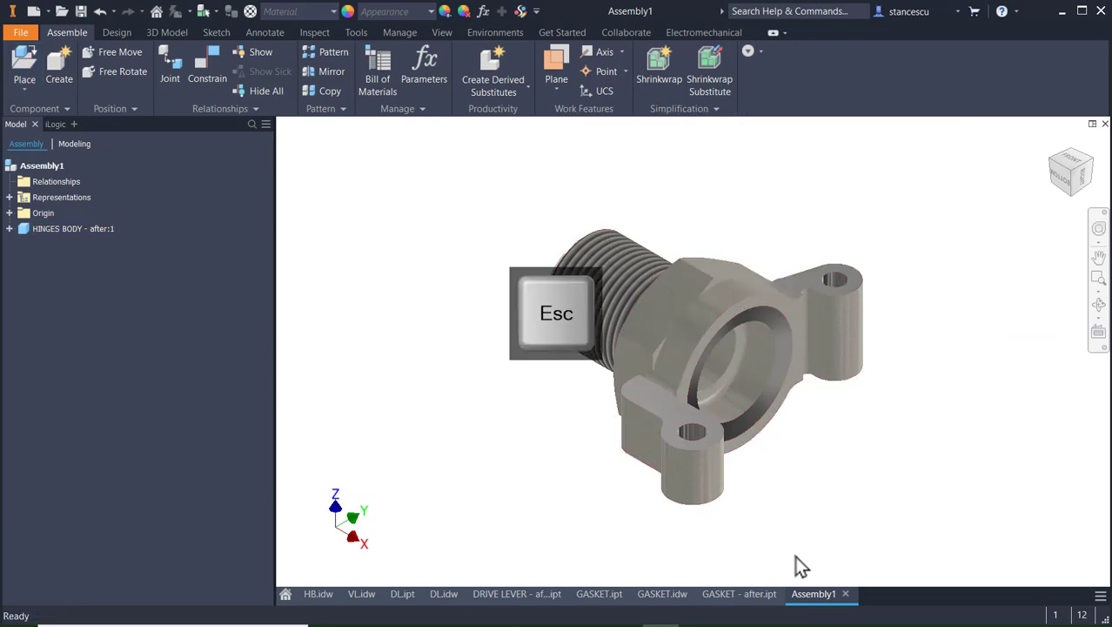
# - Orient the hinge body isometrically with its threaded end downward and set the current view as Home
pyautogui.keyDown('shift'); pyautogui.moveTo(802, 565); pyautogui.dragTo(1003, 514, button='middle'); pyautogui.keyUp('shift')
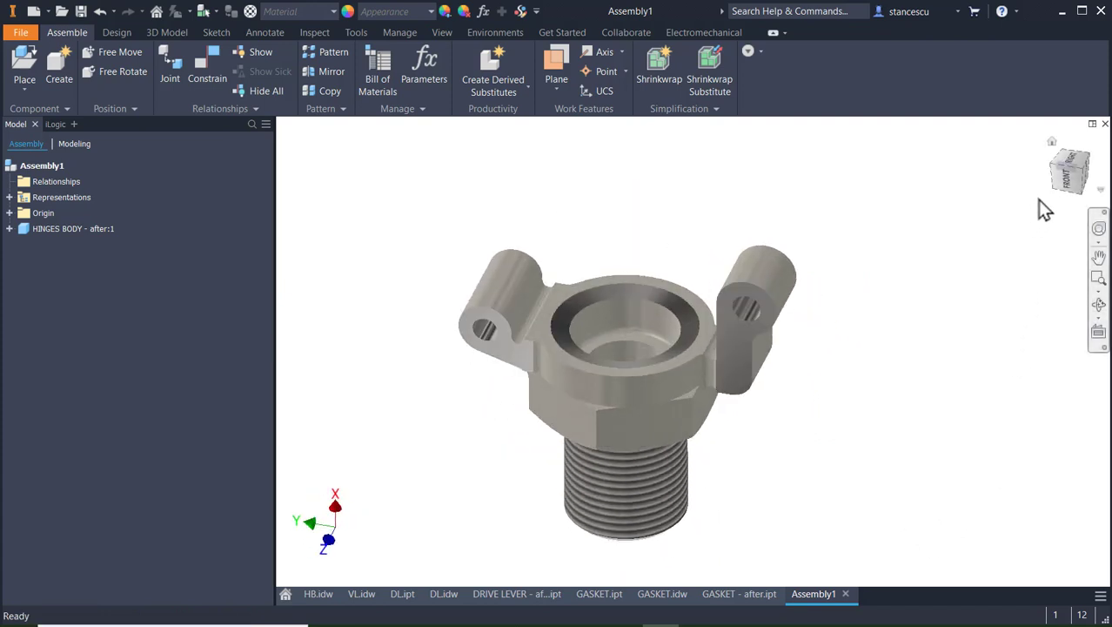
pyautogui.click(1088, 181)
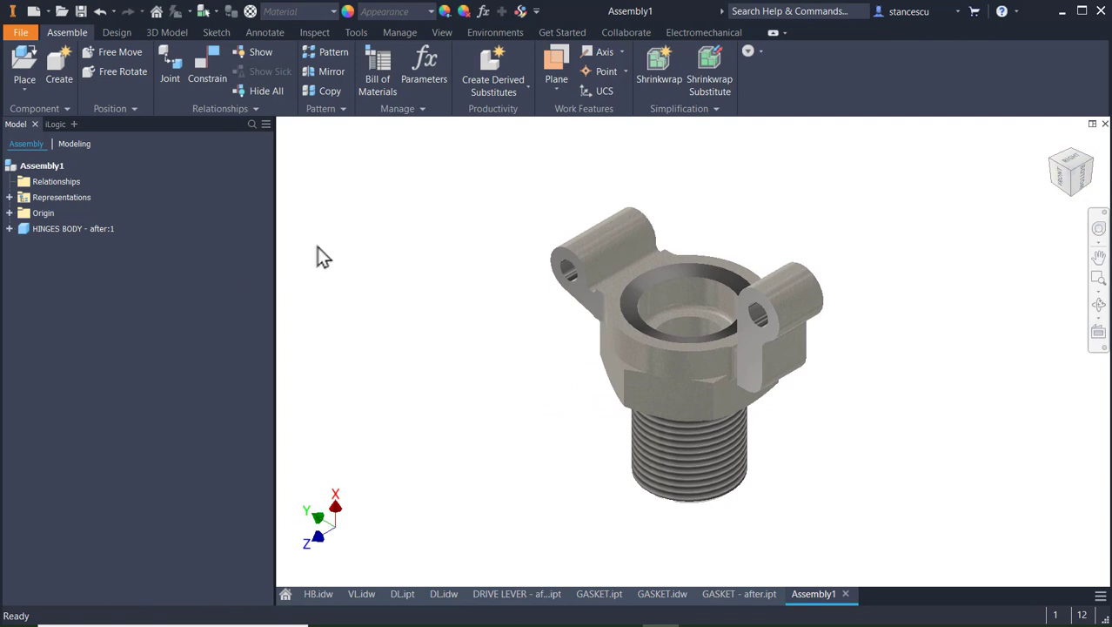
pyautogui.rightClick(1074, 168)
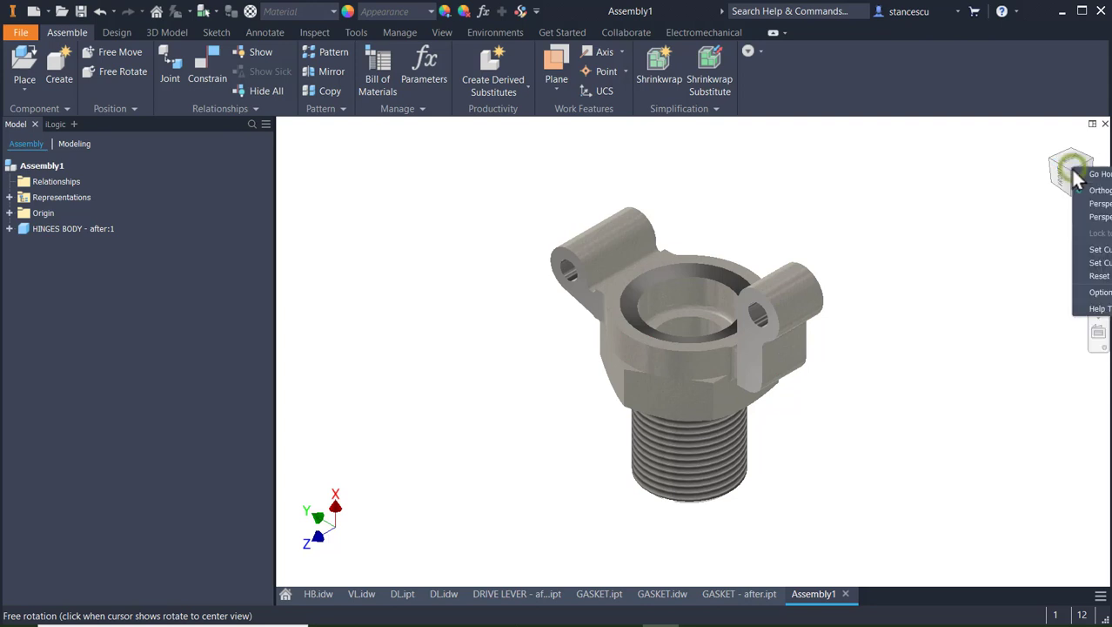
pyautogui.click(1073, 177)
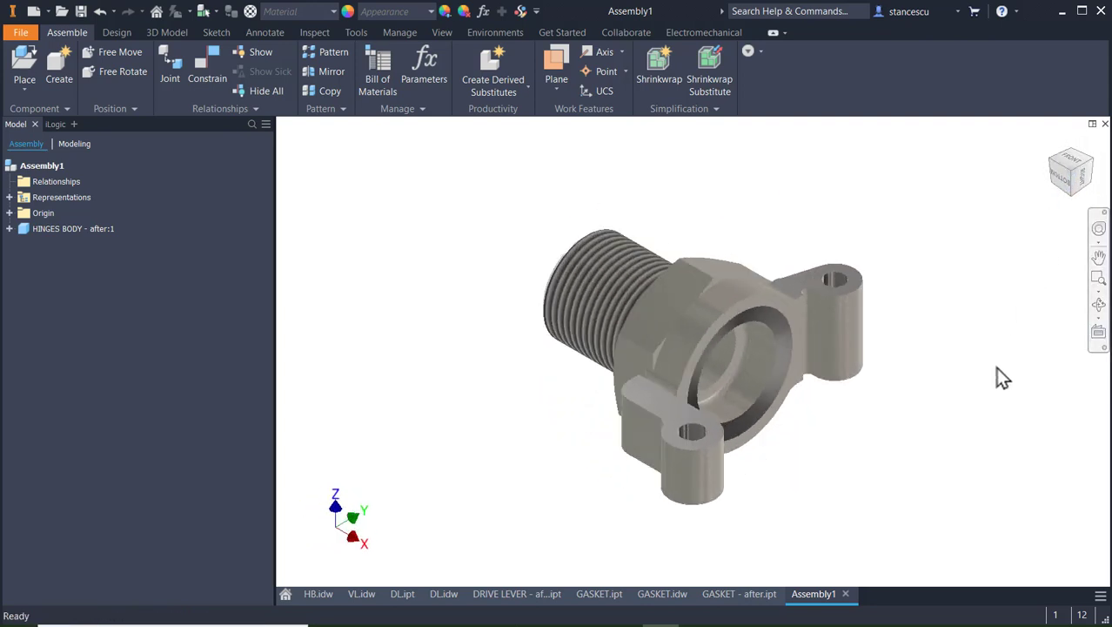
pyautogui.press('F5')
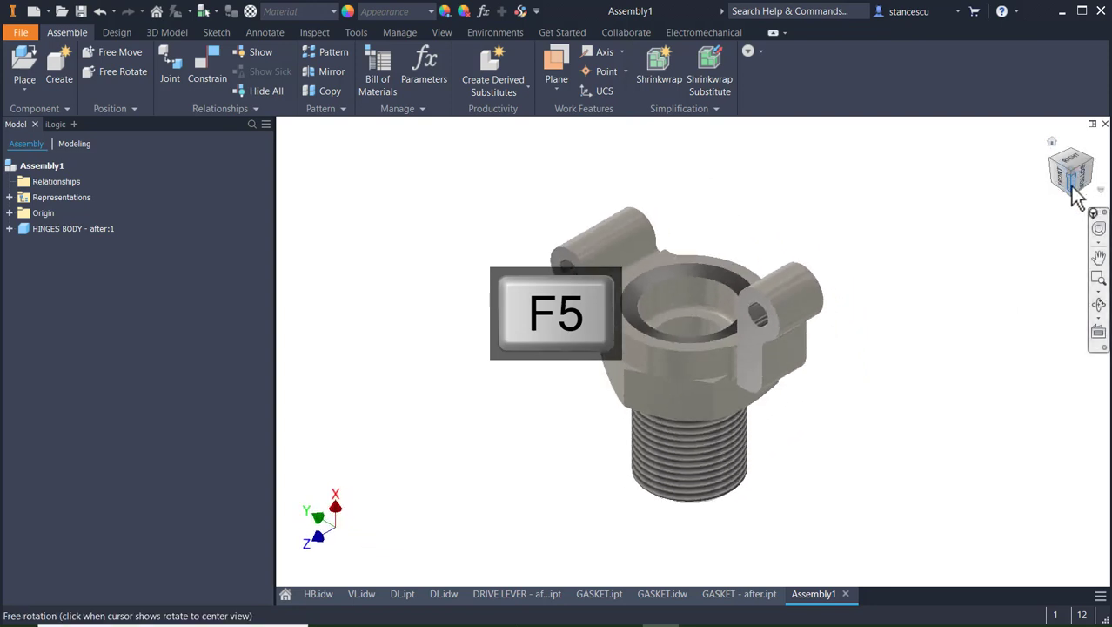
pyautogui.rightClick(1072, 187)
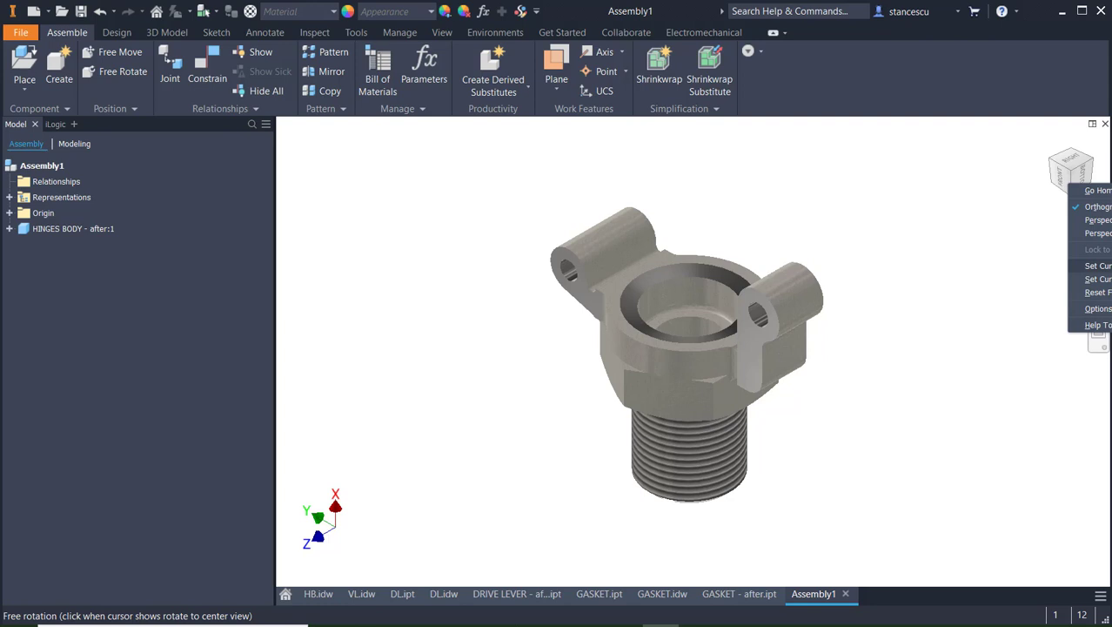
pyautogui.click(1099, 266)
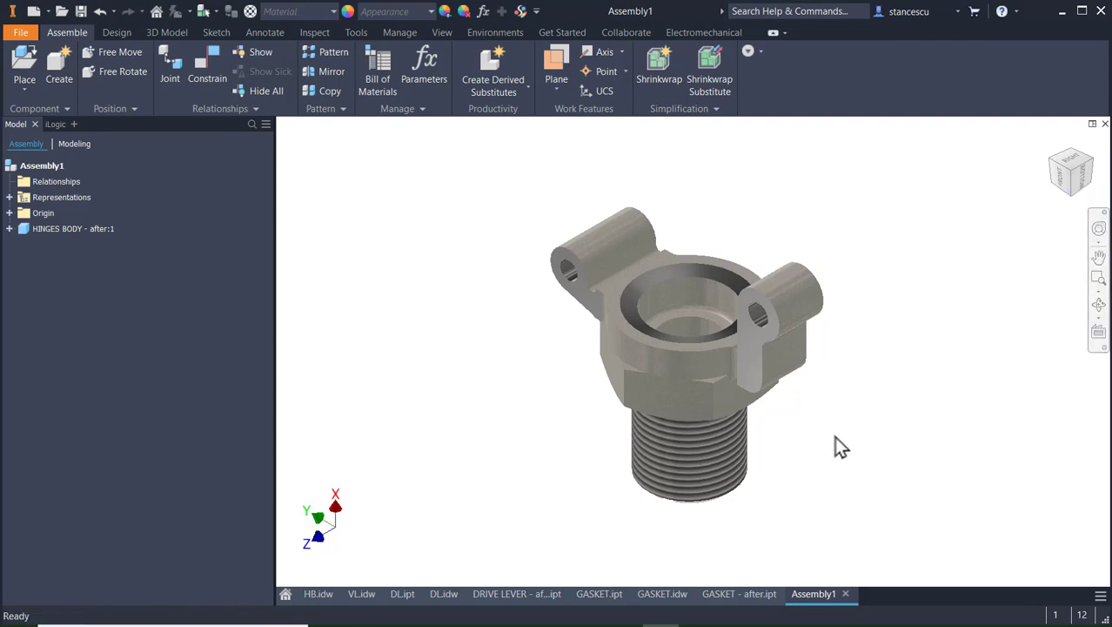
pyautogui.keyDown('shift'); pyautogui.moveTo(834, 438); pyautogui.dragTo(854, 355, button='middle'); pyautogui.keyUp('shift')
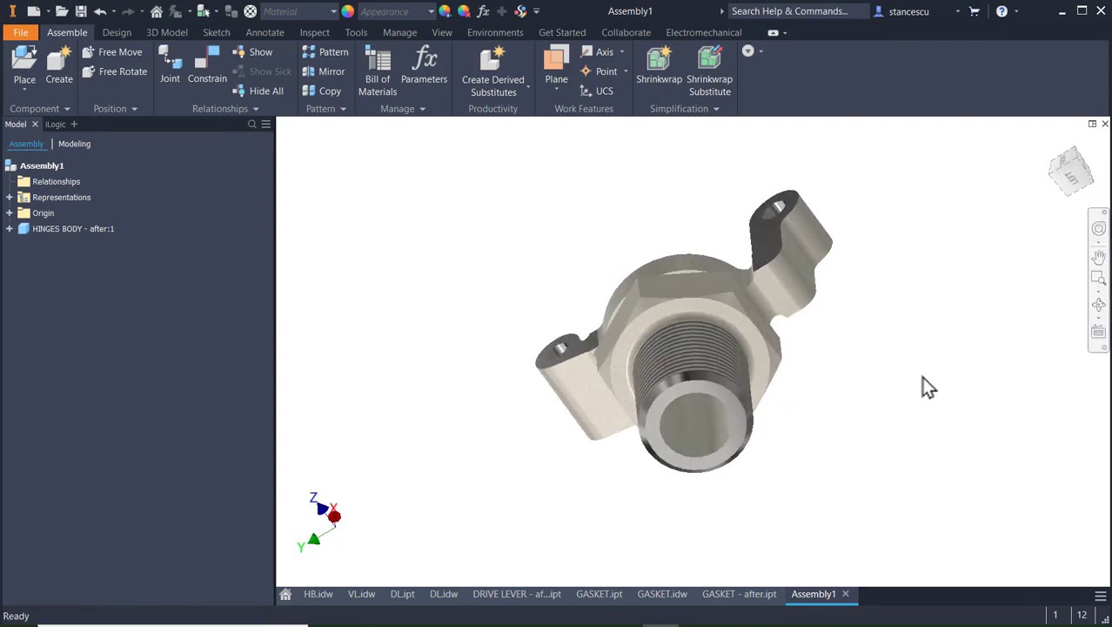
pyautogui.press('F6')
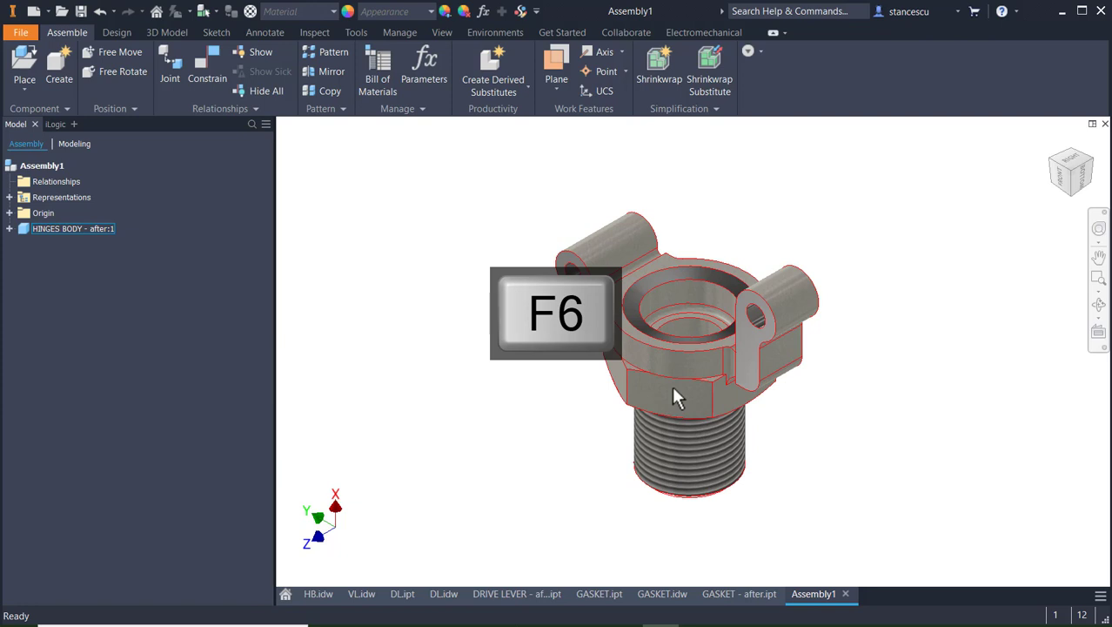
# - Move the hinge body freely off the assembly origin and expand the origin planes of both the assembly and the body
pyautogui.moveTo(674, 390); pyautogui.dragTo(658, 362)
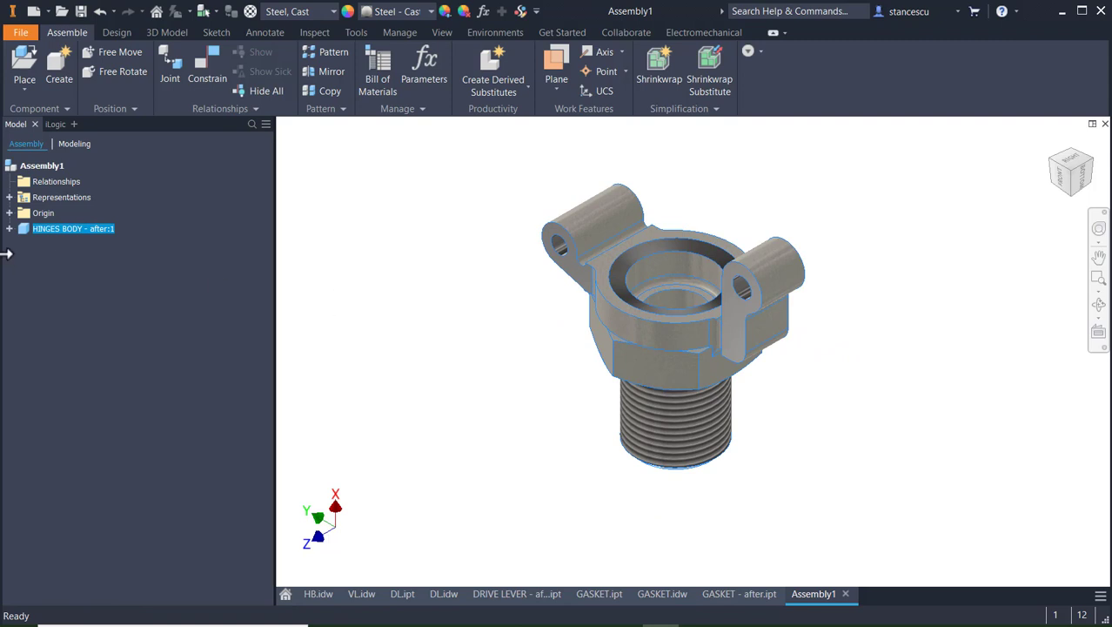
pyautogui.click(9, 213)
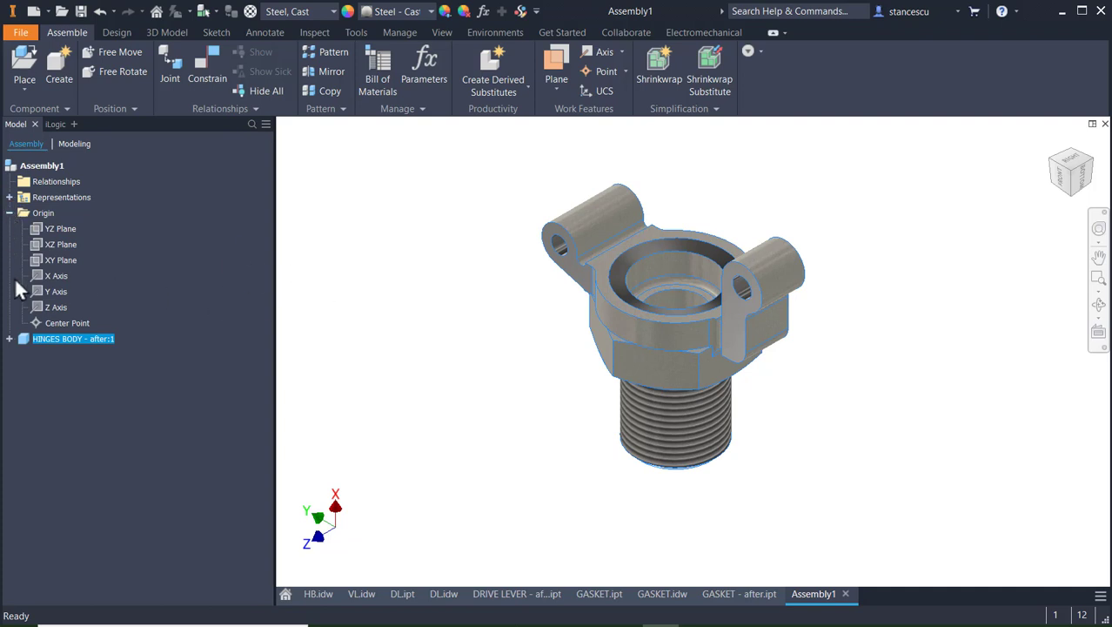
pyautogui.click(9, 338)
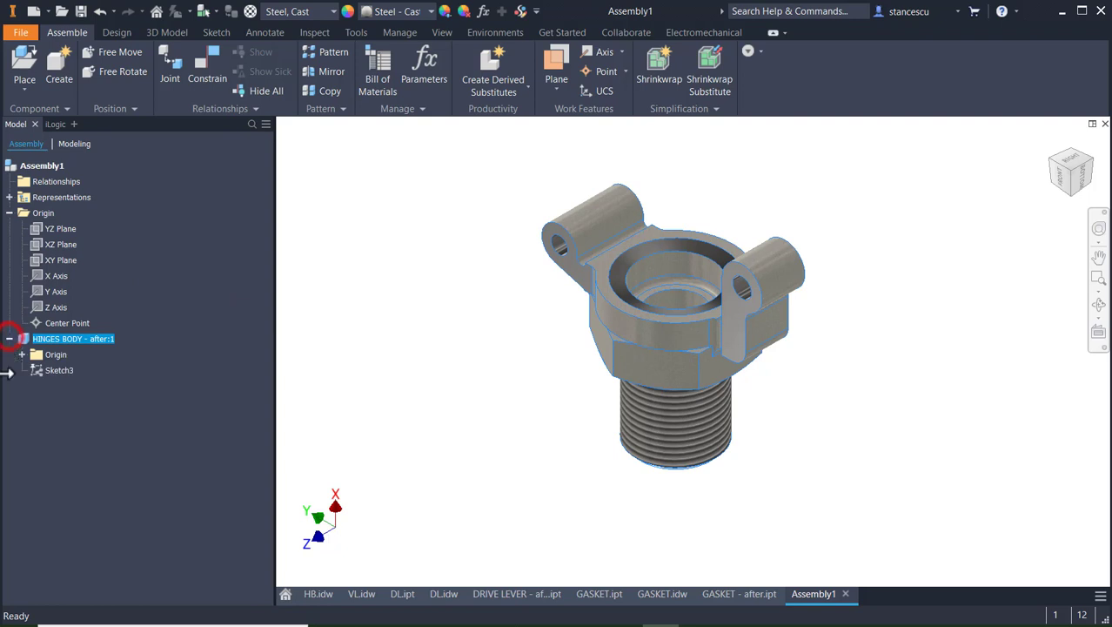
pyautogui.click(23, 355)
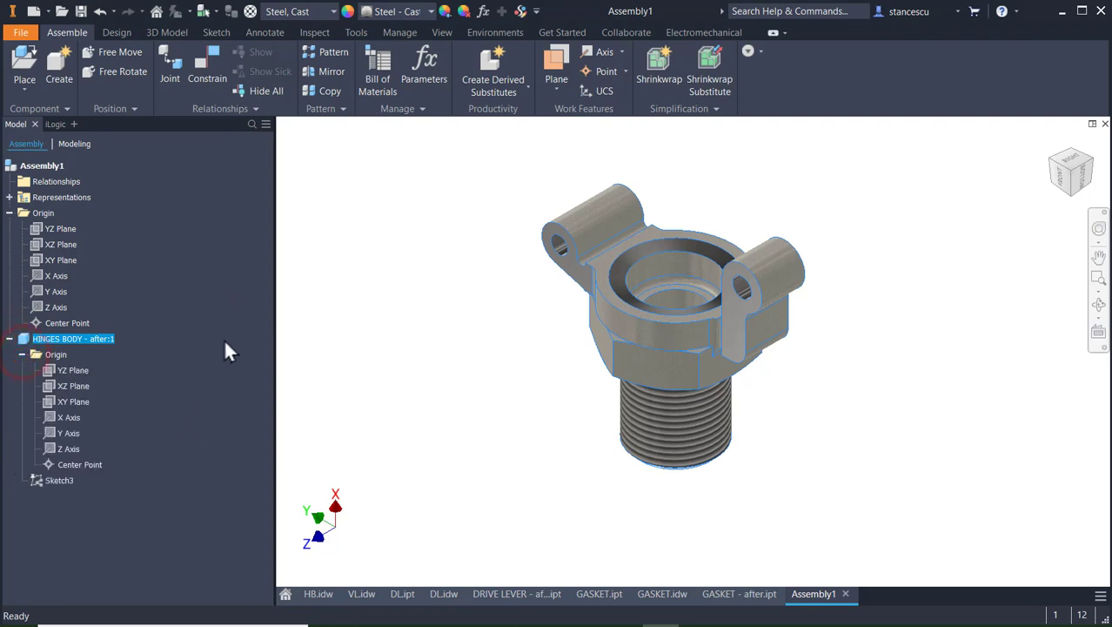
pyautogui.click(49, 369)
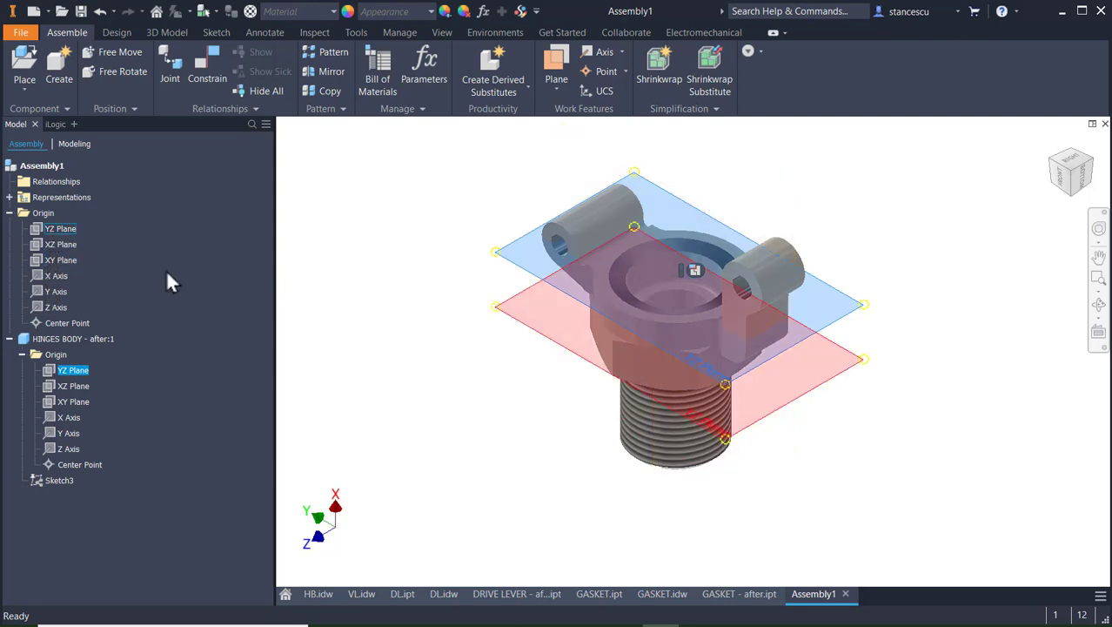
pyautogui.click(328, 252)
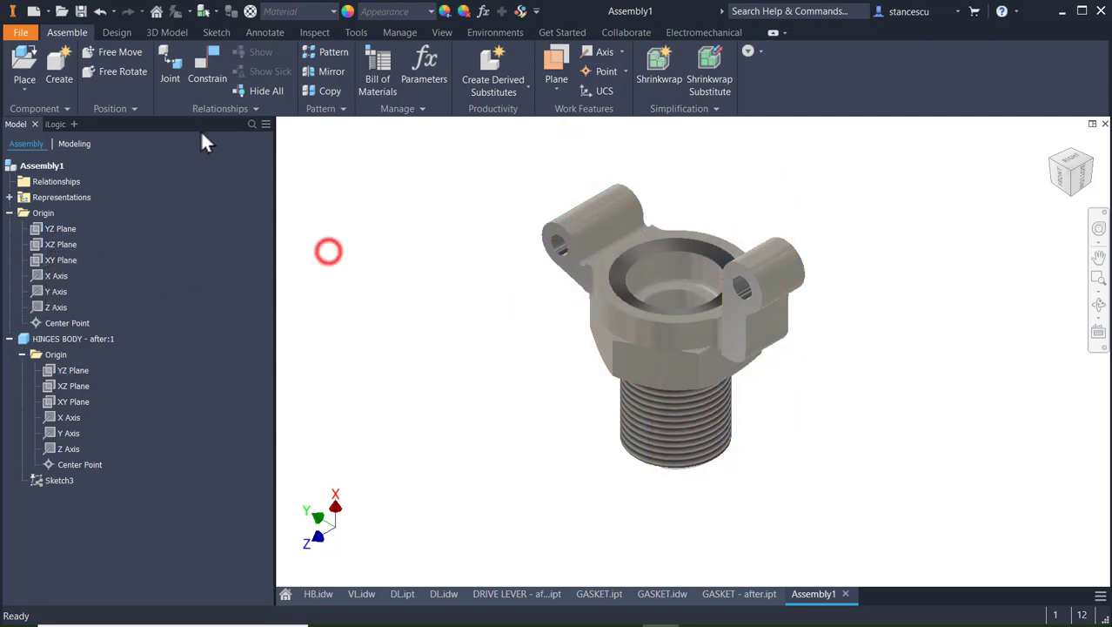
# - Apply a Flush constraint with 0 mm offset between the assembly's YZ Plane and the hinge body's YZ Plane
pyautogui.click(203, 66)
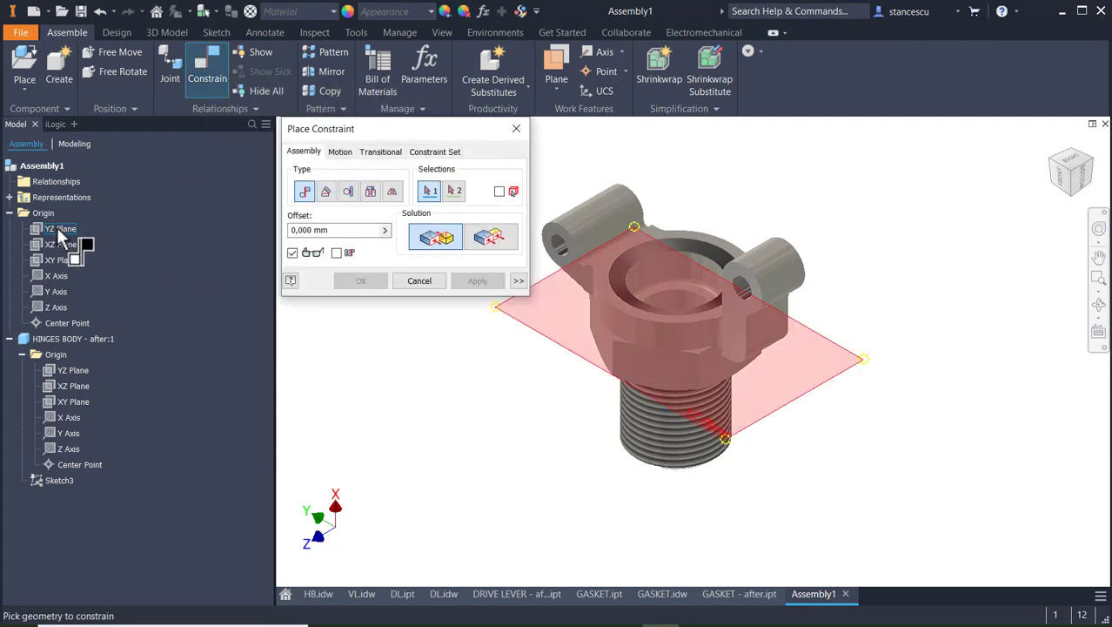
pyautogui.click(490, 236)
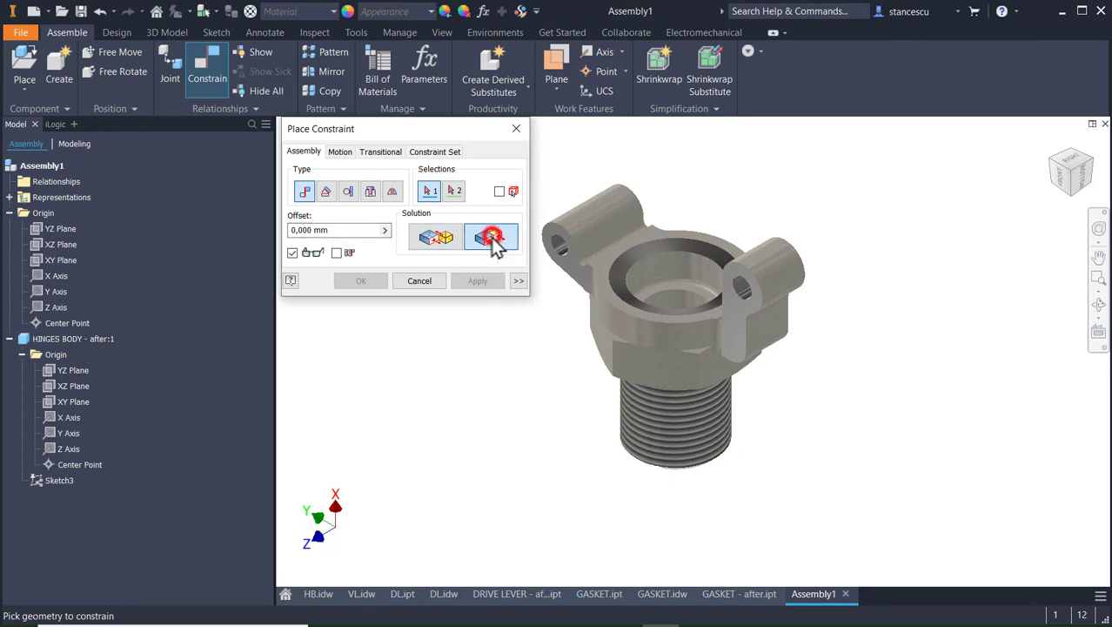
pyautogui.click(60, 229)
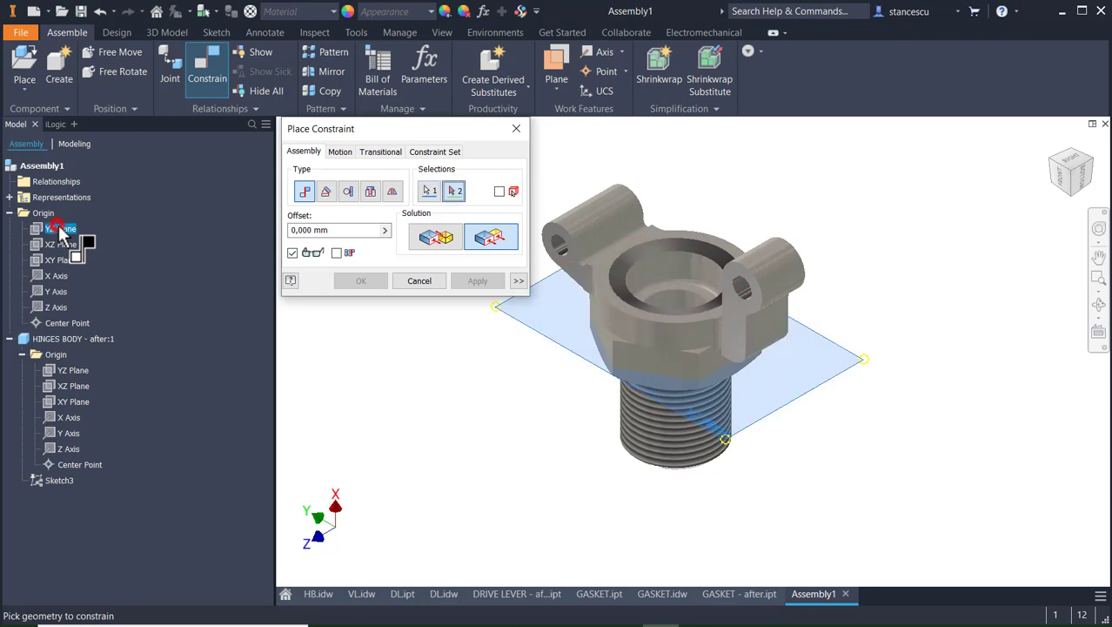
pyautogui.click(74, 372)
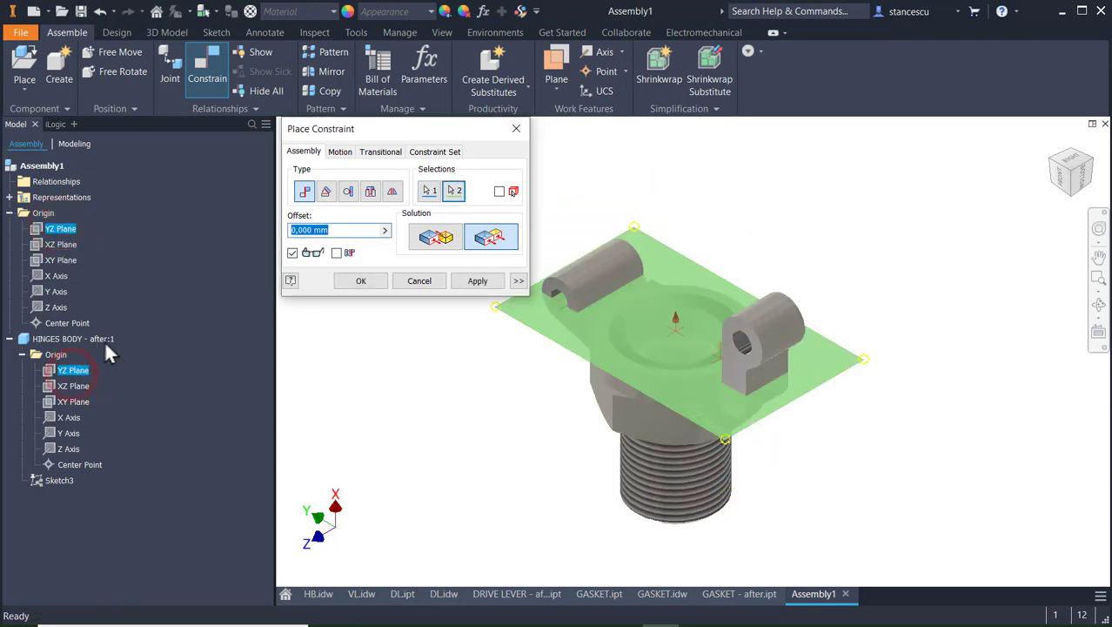
pyautogui.click(478, 281)
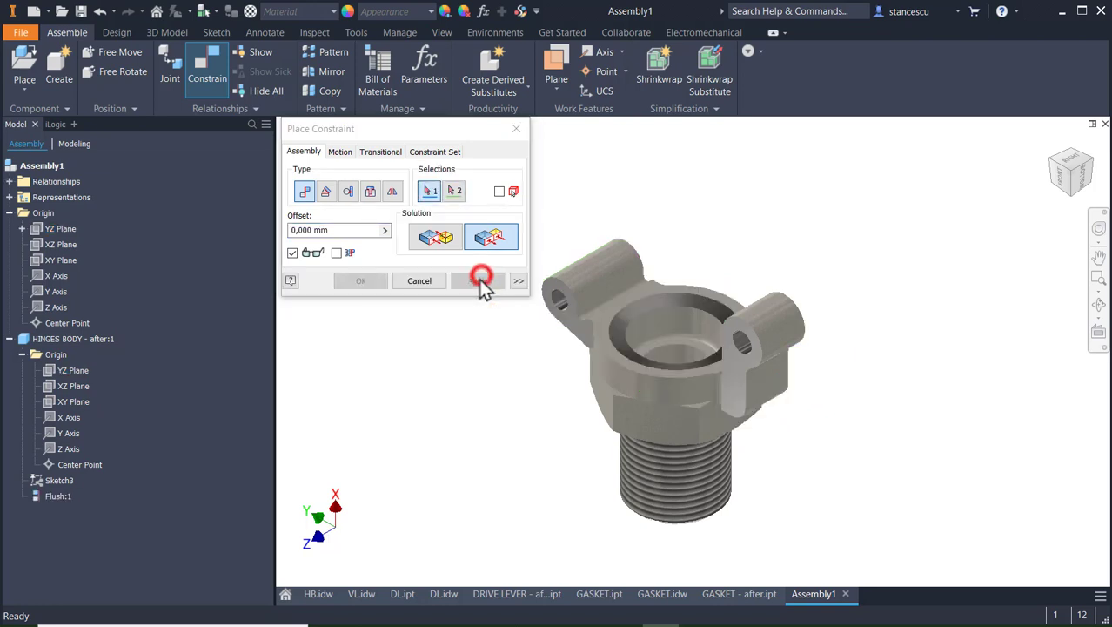
# - Apply 0 mm Flush constraints between the assembly's XZ and XY Planes and the hinge body's matching origin planes
pyautogui.click(41, 246)
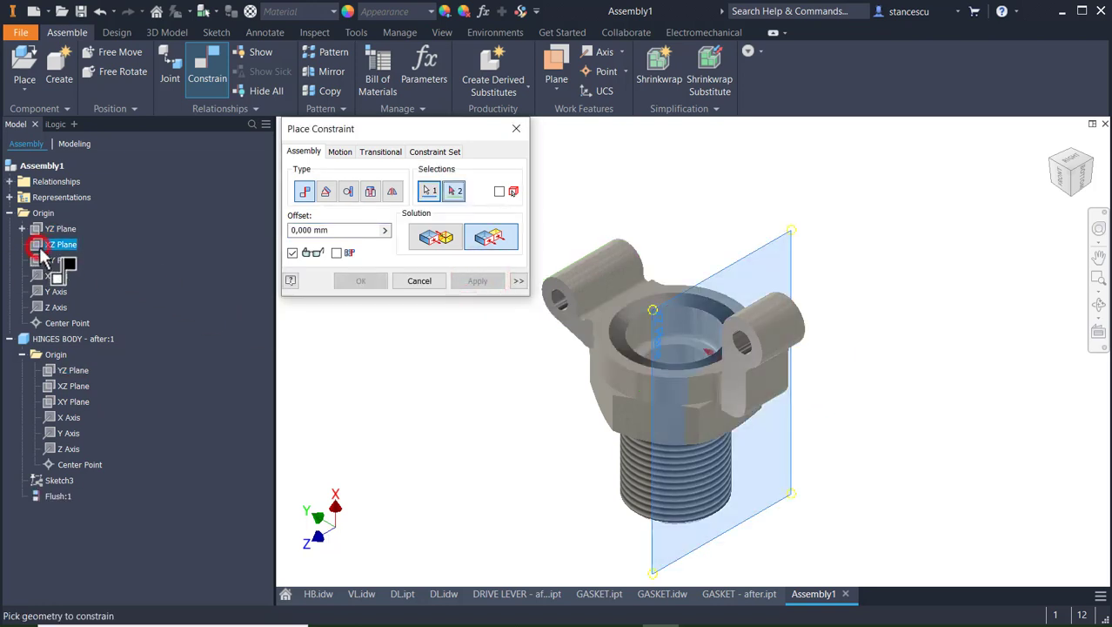
pyautogui.click(72, 386)
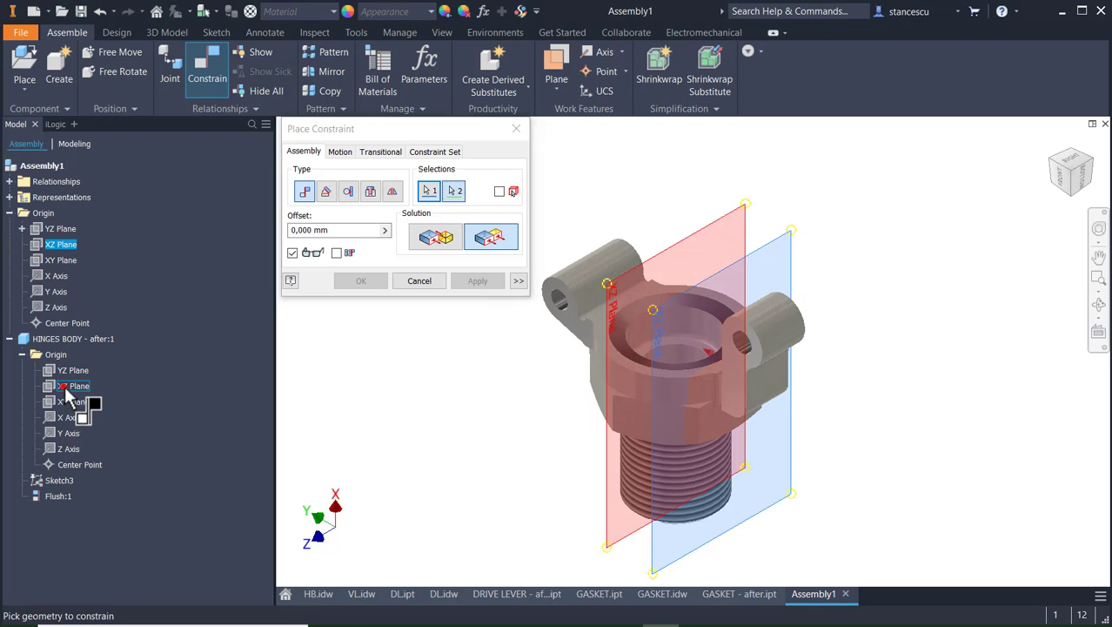
pyautogui.click(462, 283)
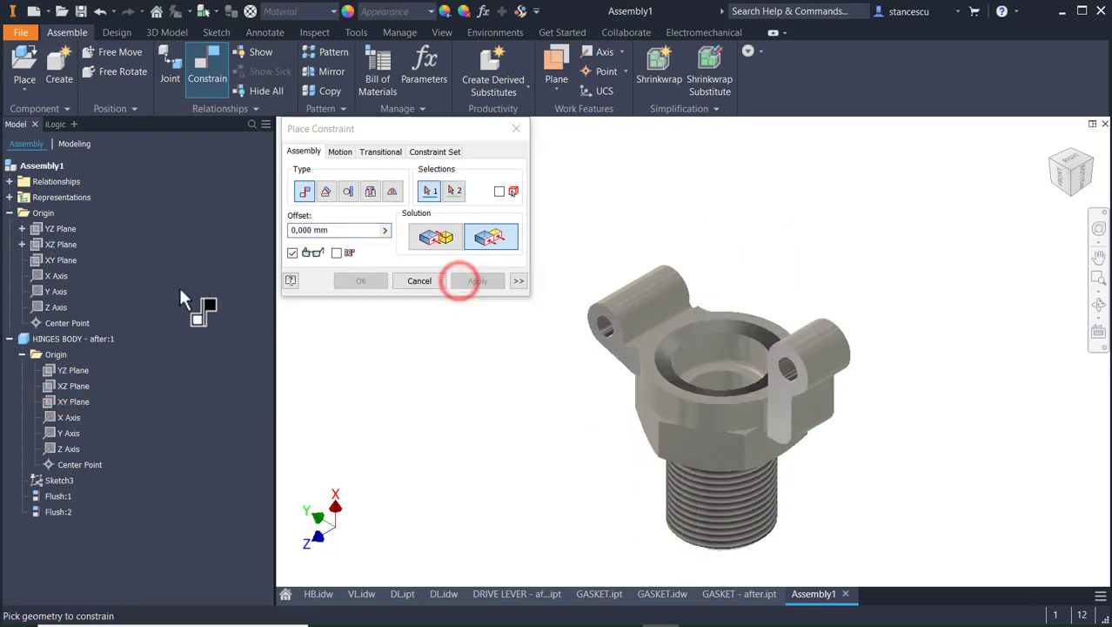
pyautogui.click(35, 266)
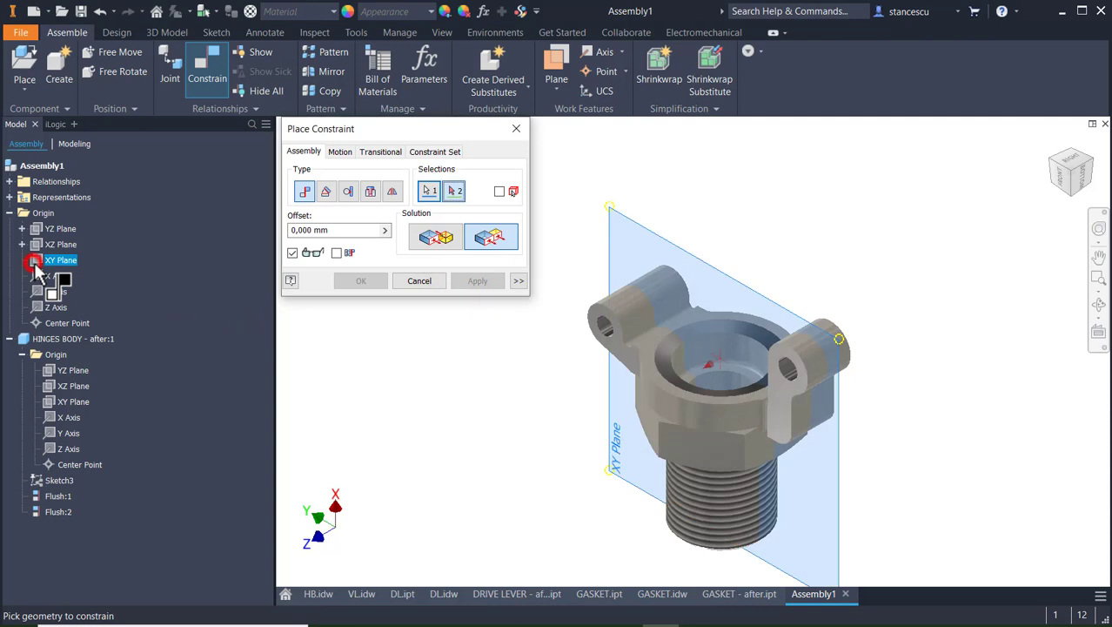
pyautogui.click(52, 405)
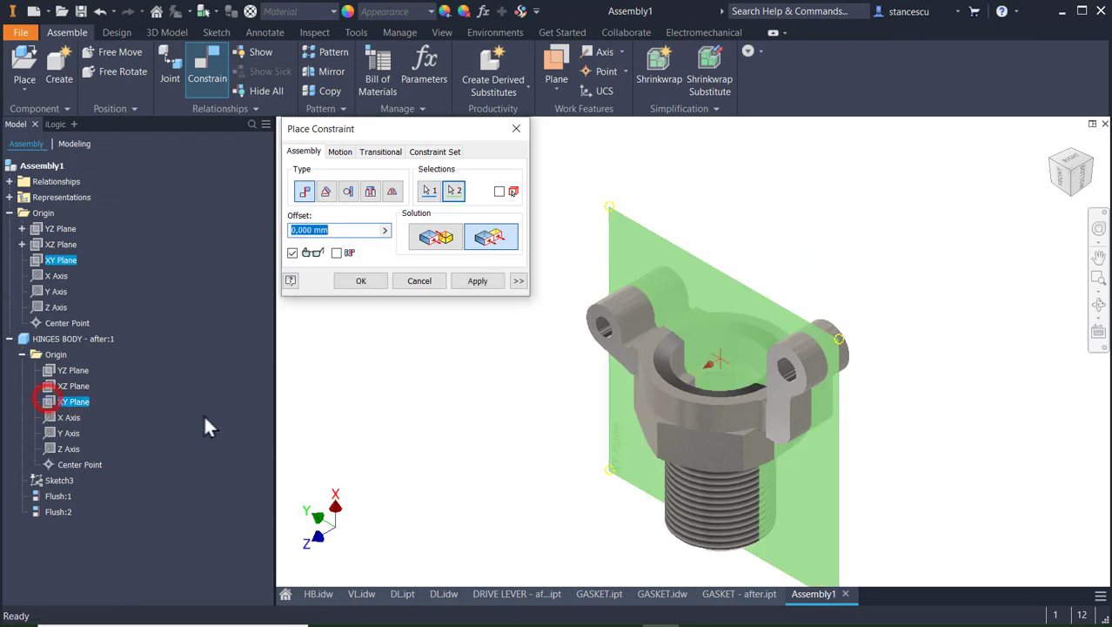
pyautogui.click(343, 282)
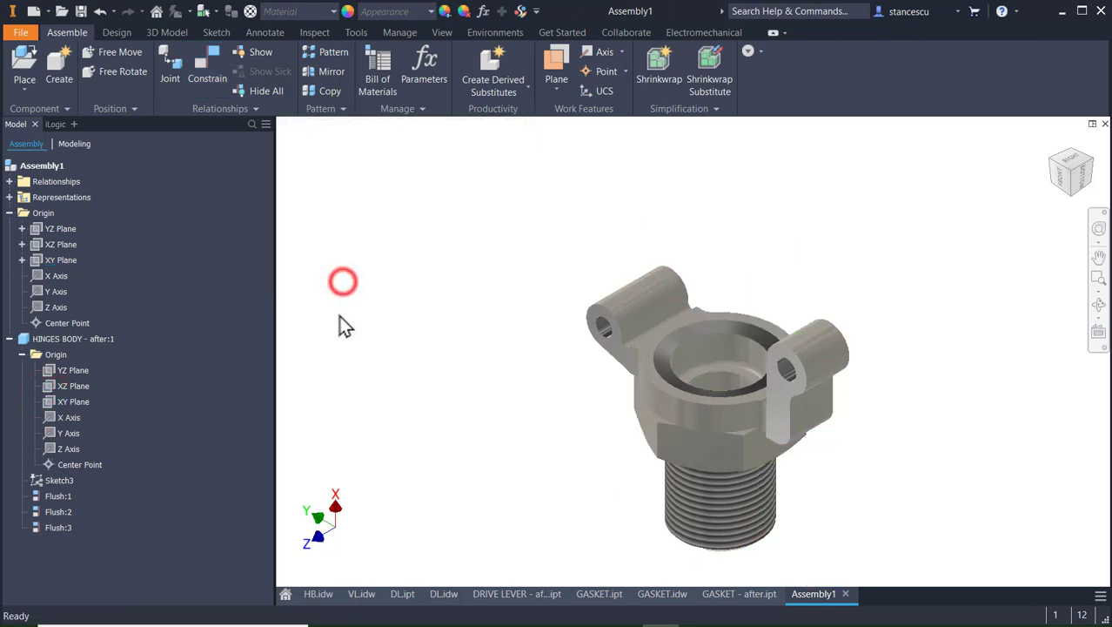
# - Try moving the hinge body to check that its constraints hold it in place
pyautogui.click(735, 428)
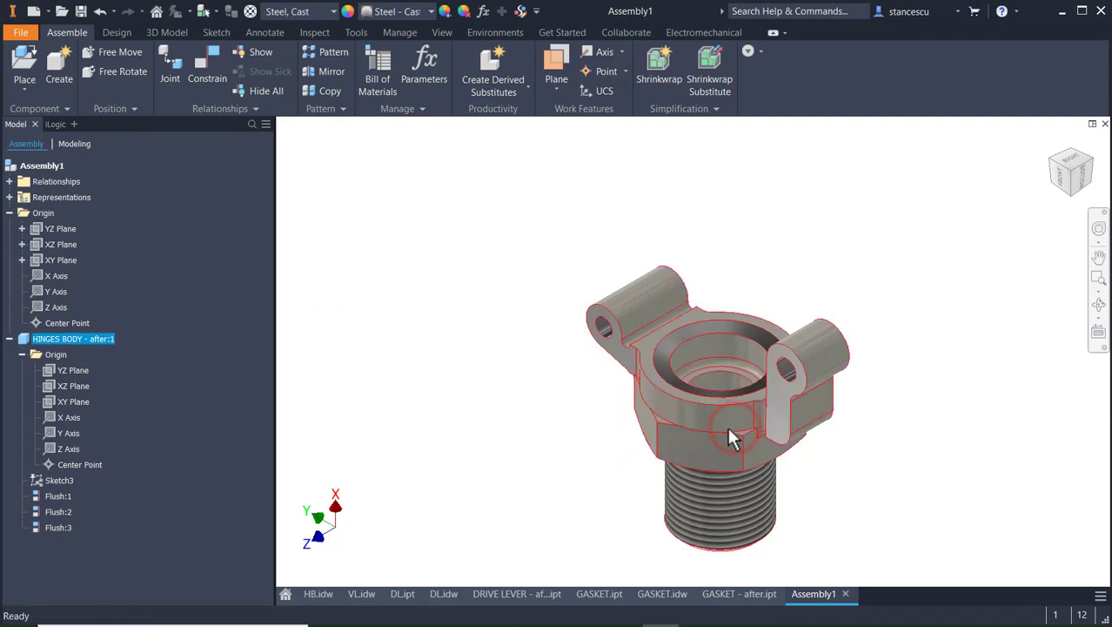
pyautogui.moveTo(727, 423); pyautogui.dragTo(699, 371)
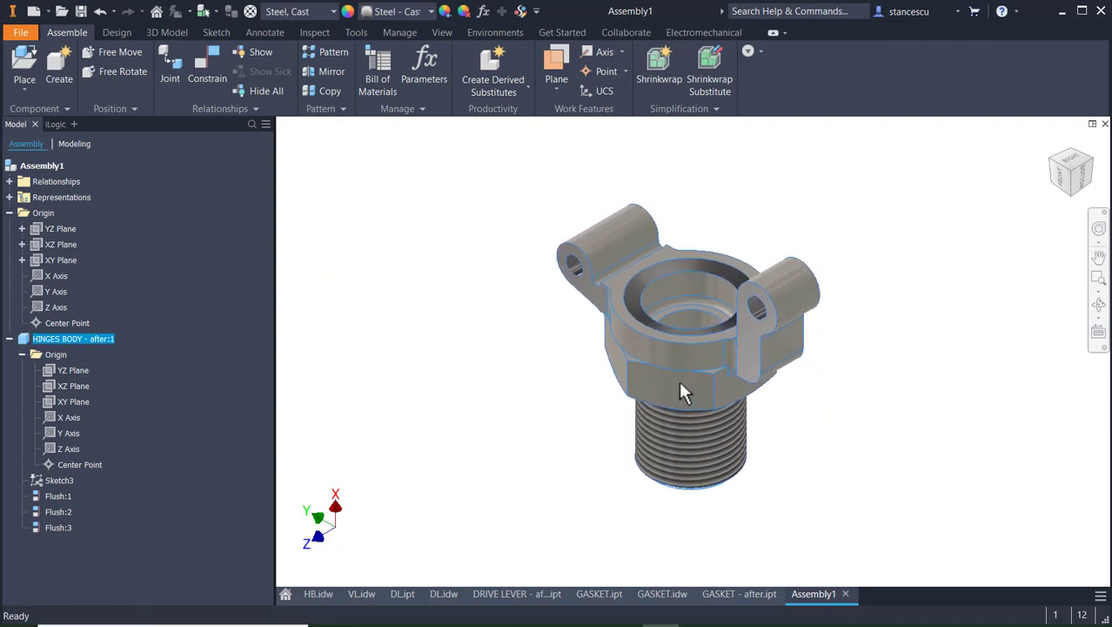
pyautogui.press('Escape')
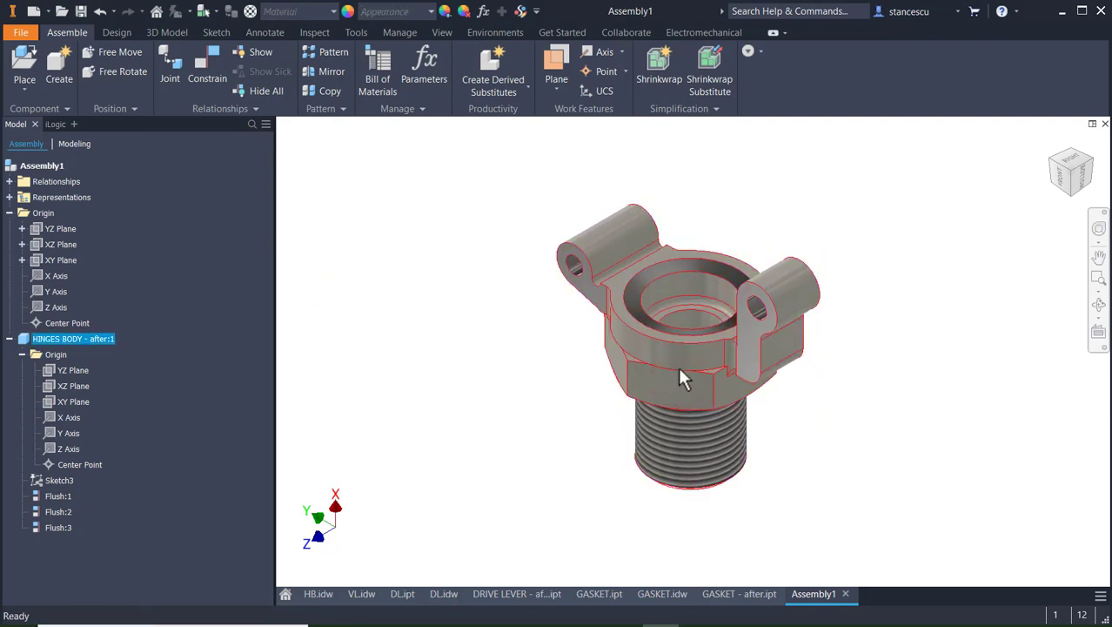
pyautogui.click(682, 371)
pyautogui.moveTo(682, 371); pyautogui.dragTo(670, 407, button='middle')
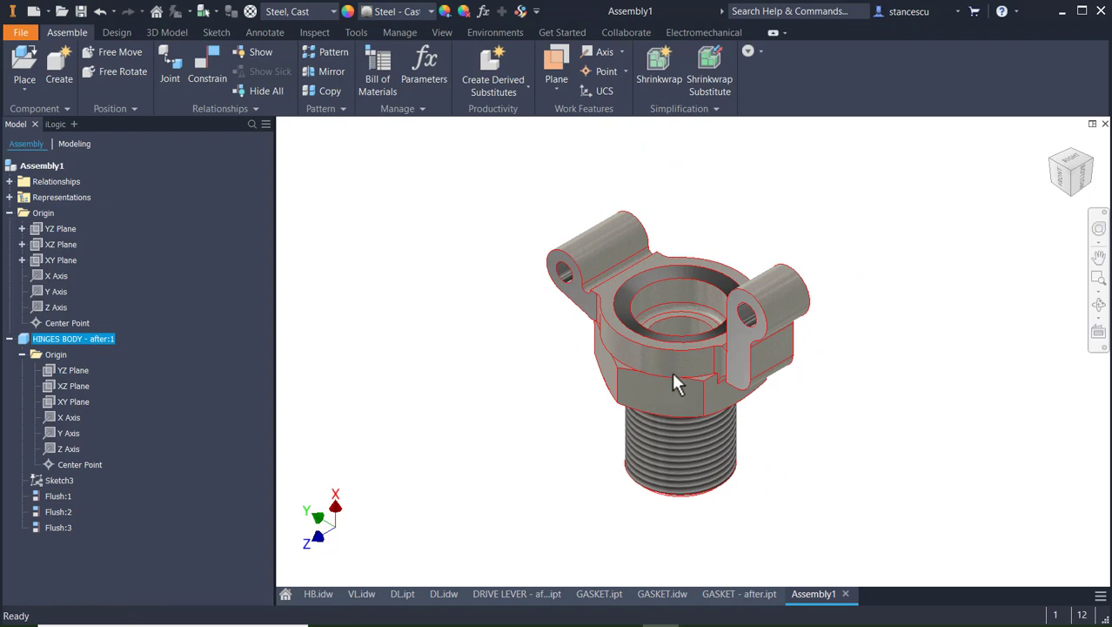
pyautogui.moveTo(677, 363); pyautogui.dragTo(666, 324)
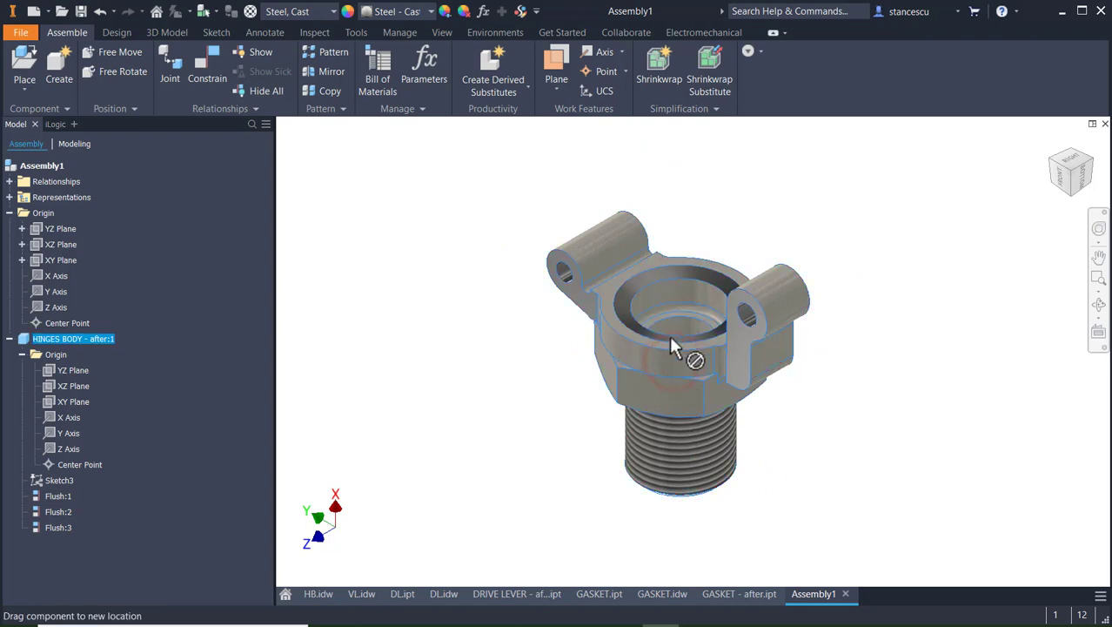
pyautogui.moveTo(651, 381); pyautogui.dragTo(943, 380)
pyautogui.click(943, 369)
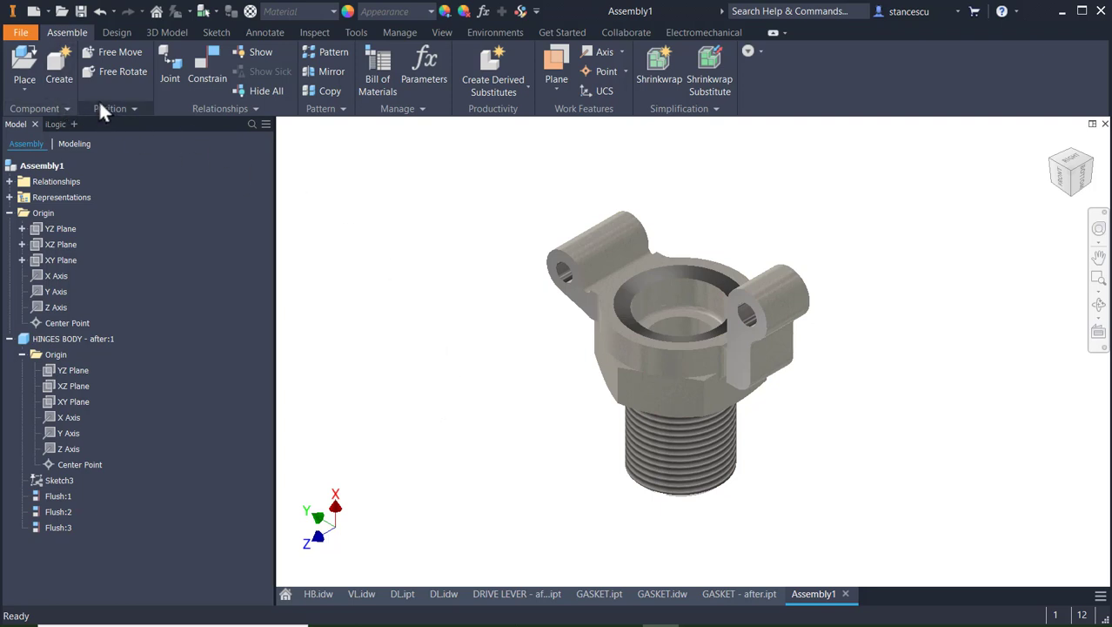
# - Place one VALVE LID - after.ipt and one DRIVE LEVER - after.ipt on opposite sides of the hinge body
pyautogui.click(25, 76)
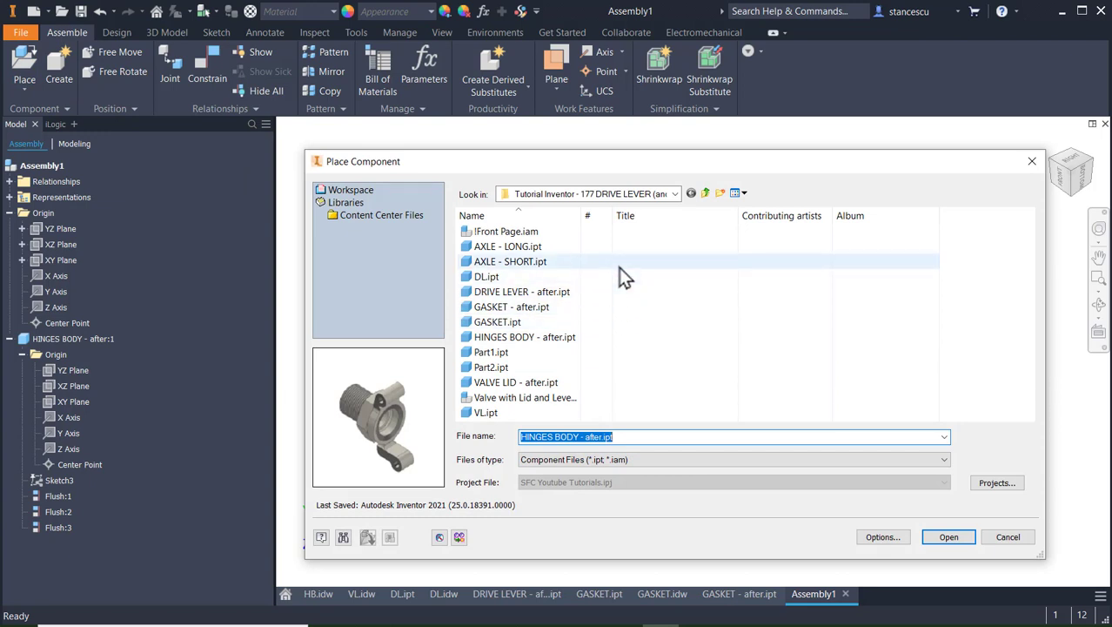
pyautogui.doubleClick(503, 383)
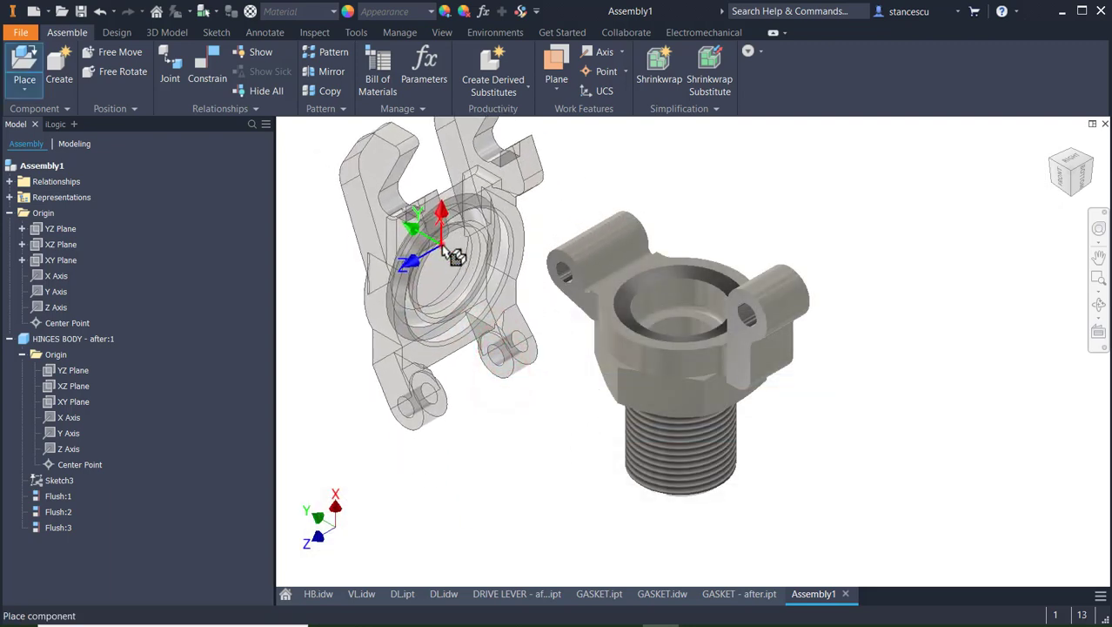
pyautogui.click(442, 246)
pyautogui.press('Escape')
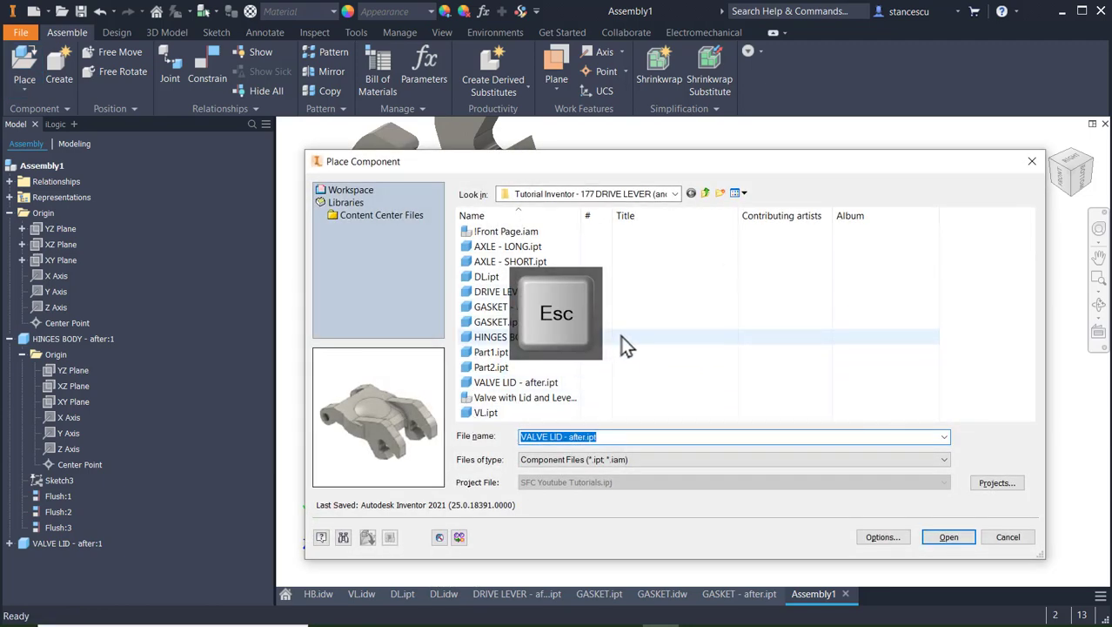
pyautogui.click(503, 291)
pyautogui.doubleClick(503, 292)
pyautogui.click(890, 210)
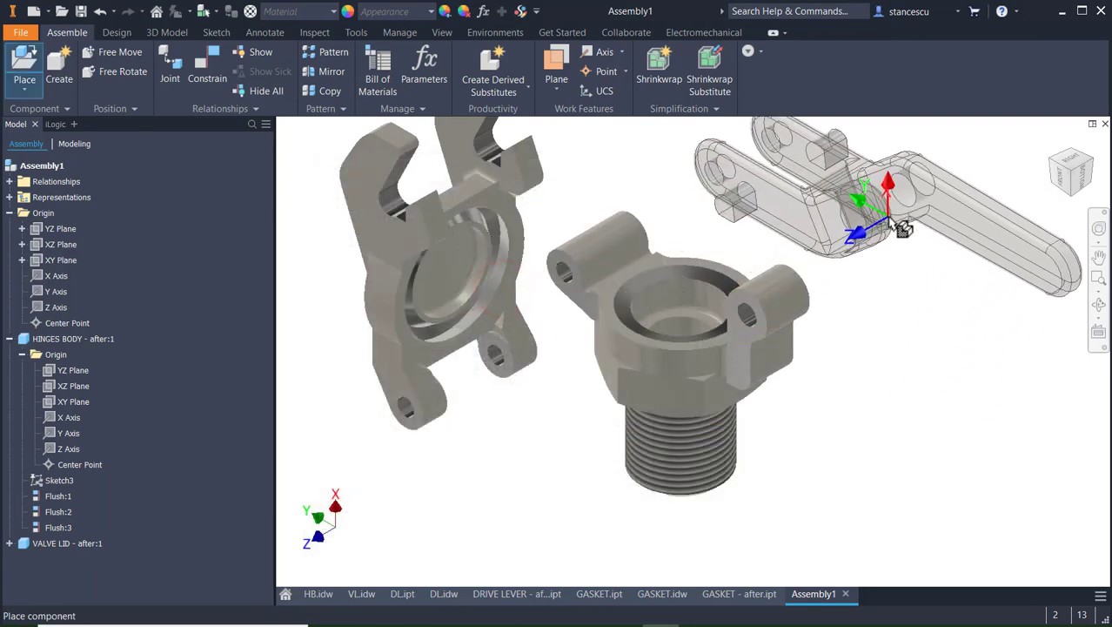
pyautogui.press('Escape')
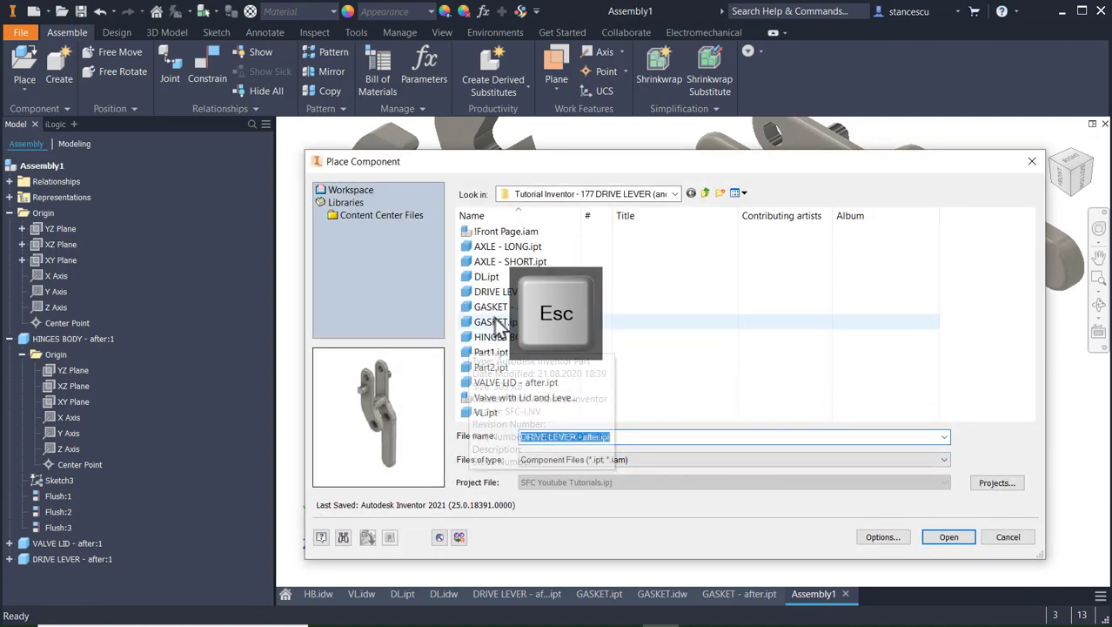
# - Place one GASKET - after.ipt beside the hinge body, below the drive lever
pyautogui.doubleClick(497, 321)
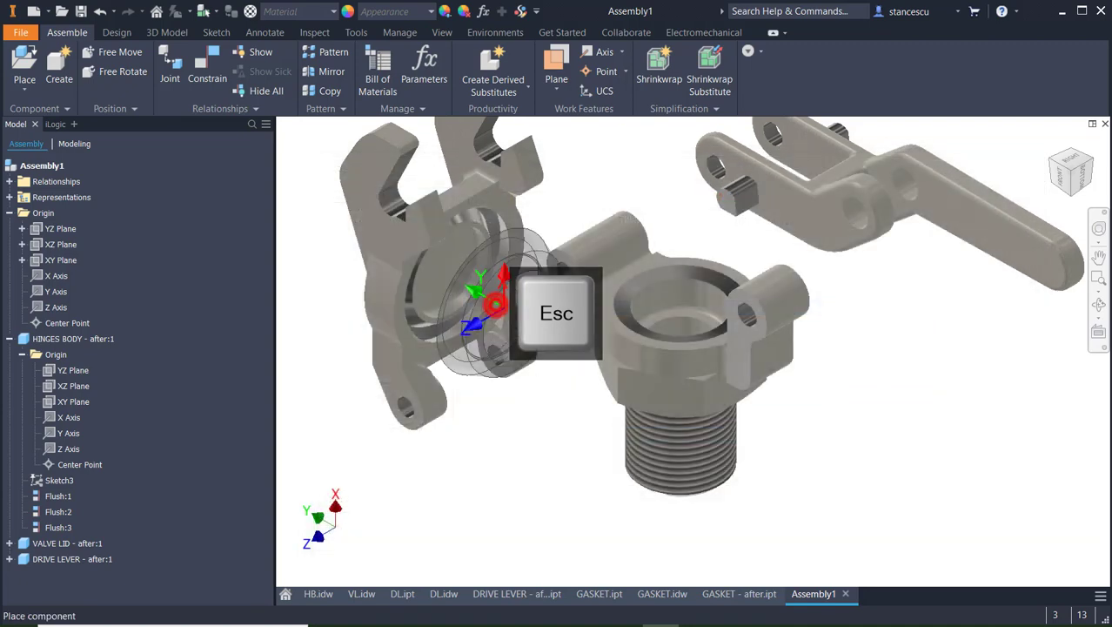
pyautogui.click(920, 412)
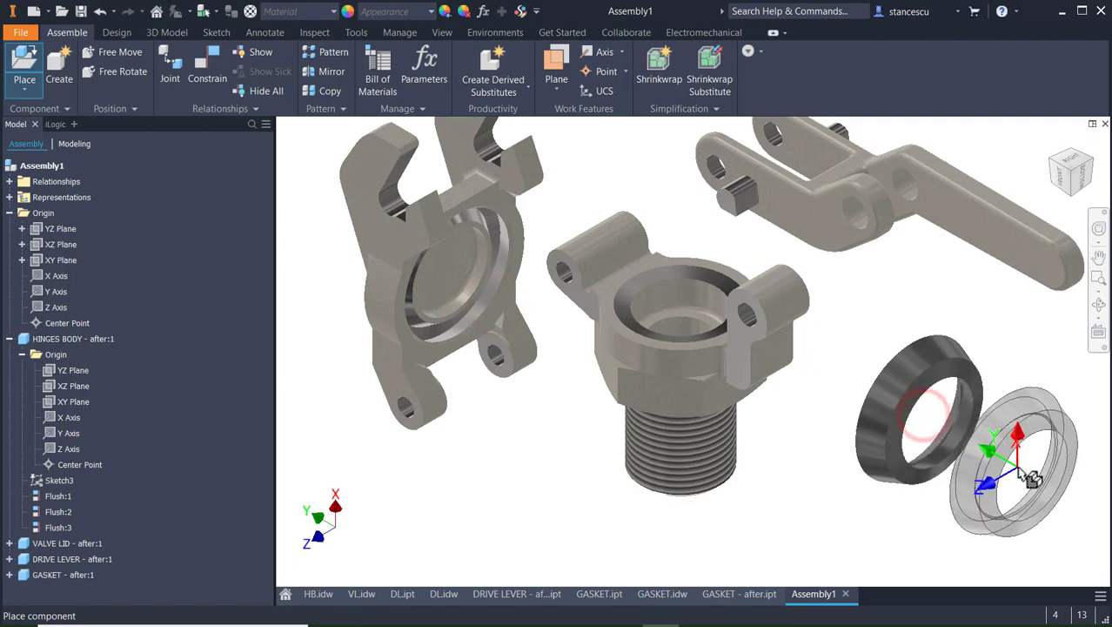
pyautogui.press('Escape')
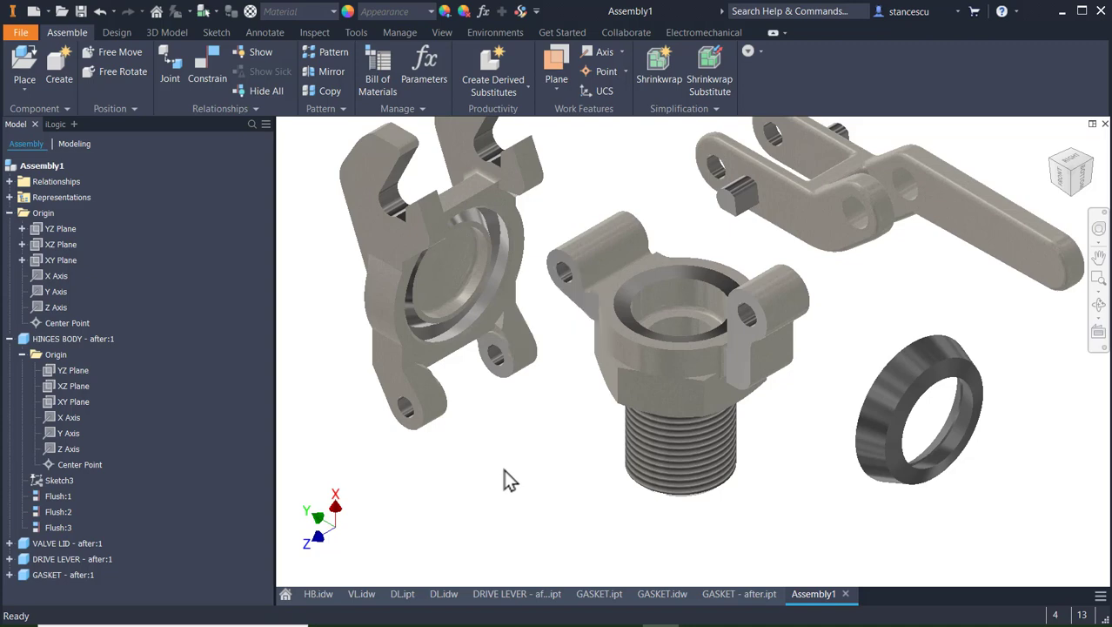
# - Place one AXLE - LONG.ipt and one AXLE - SHORT.ipt on either side of the hinge body's threaded end
pyautogui.press('p')
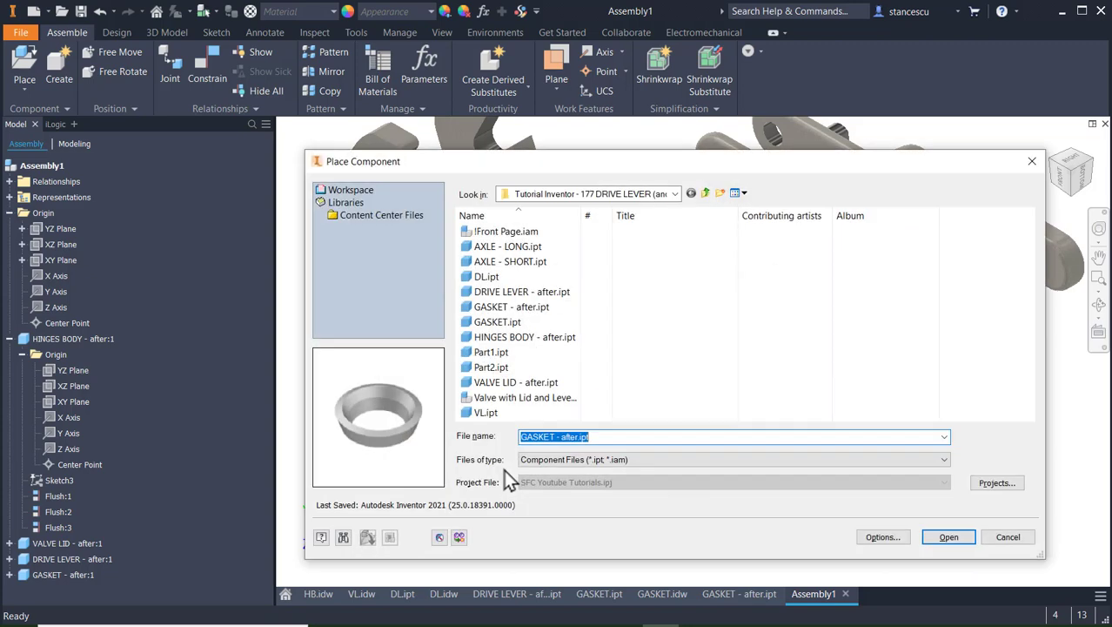
pyautogui.doubleClick(515, 247)
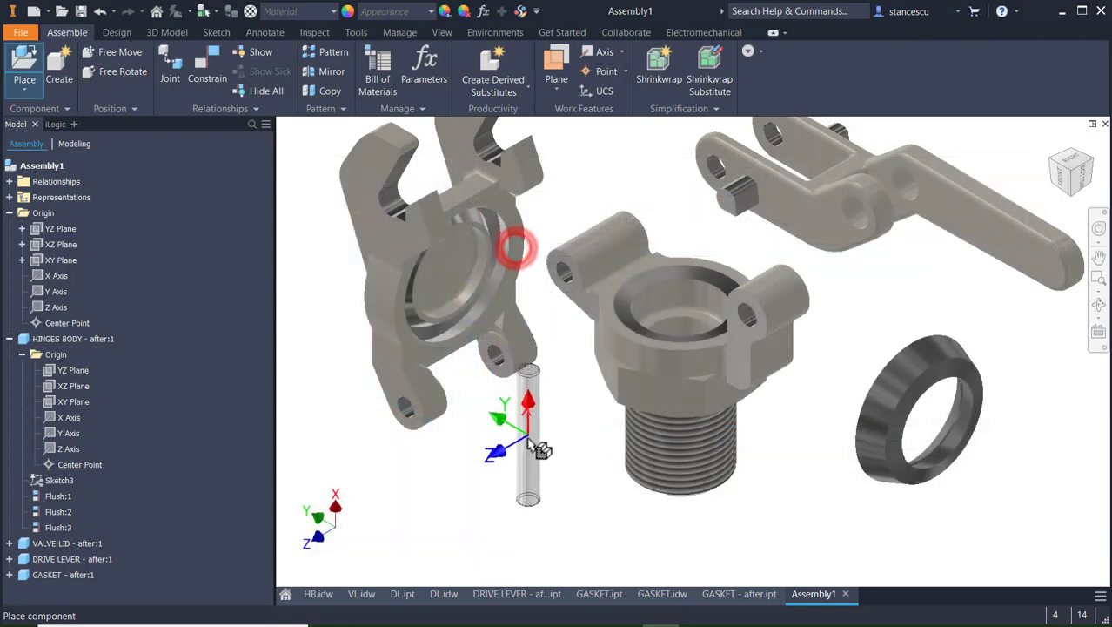
pyautogui.click(490, 484)
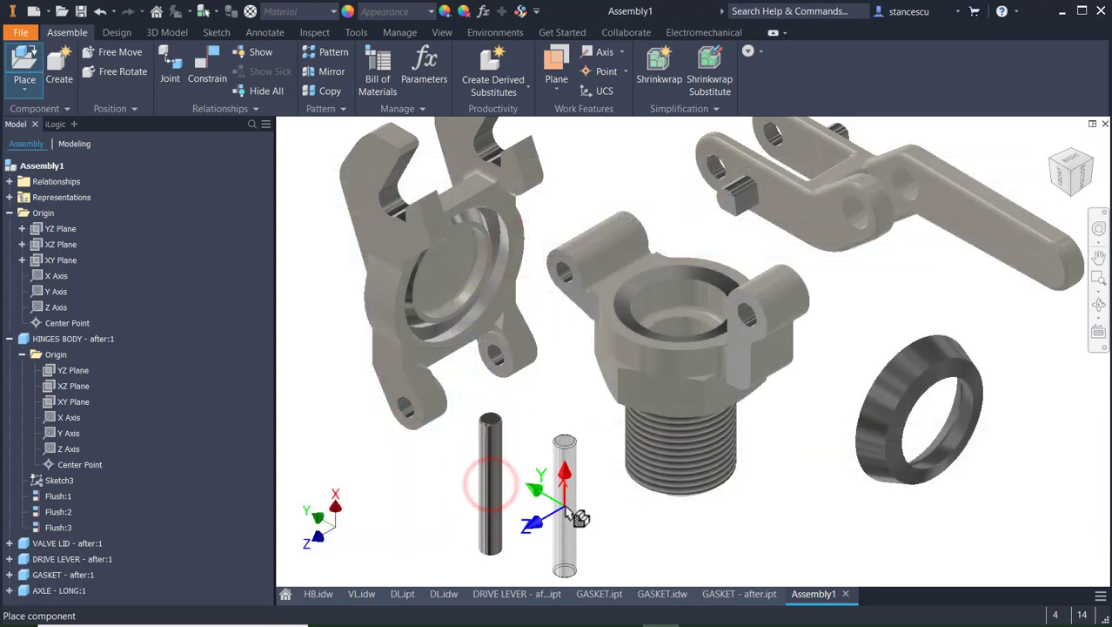
pyautogui.press('Escape')
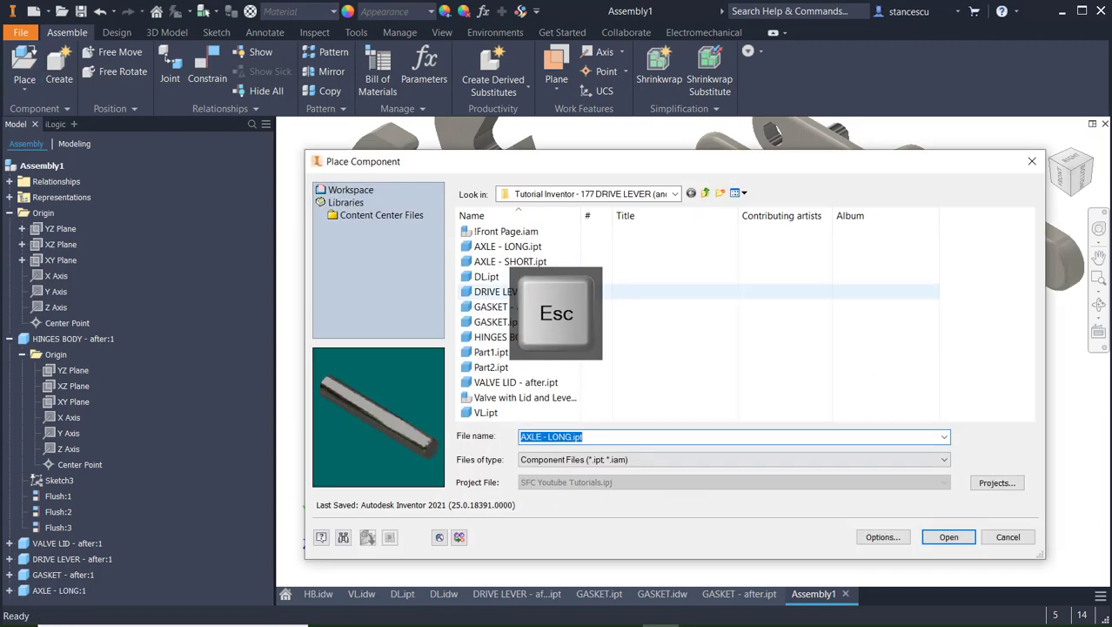
pyautogui.click(533, 261)
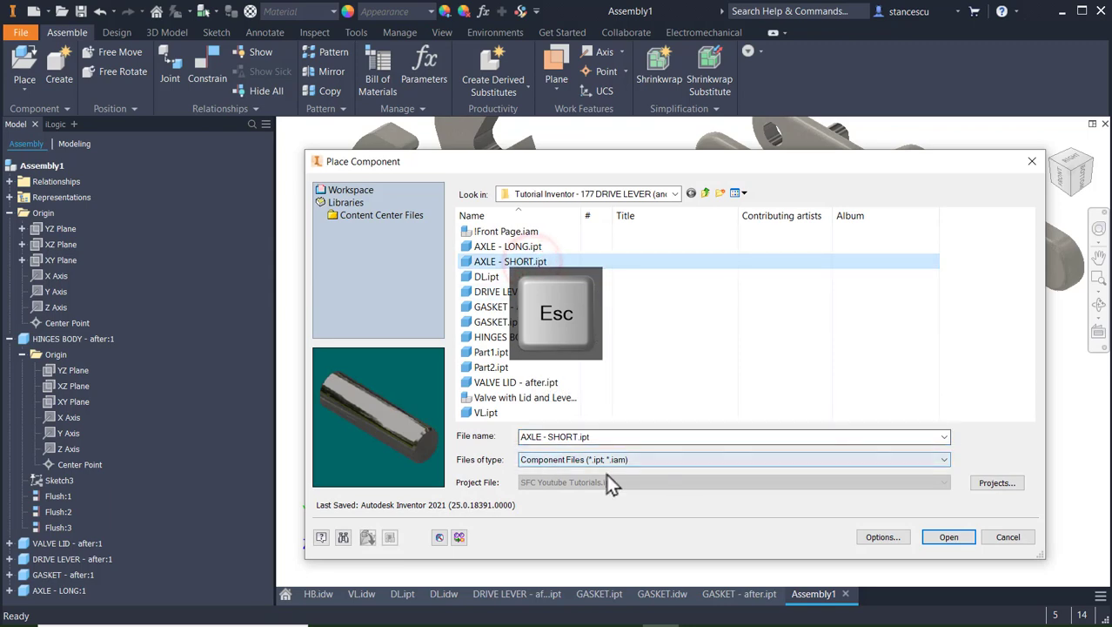
pyautogui.click(945, 535)
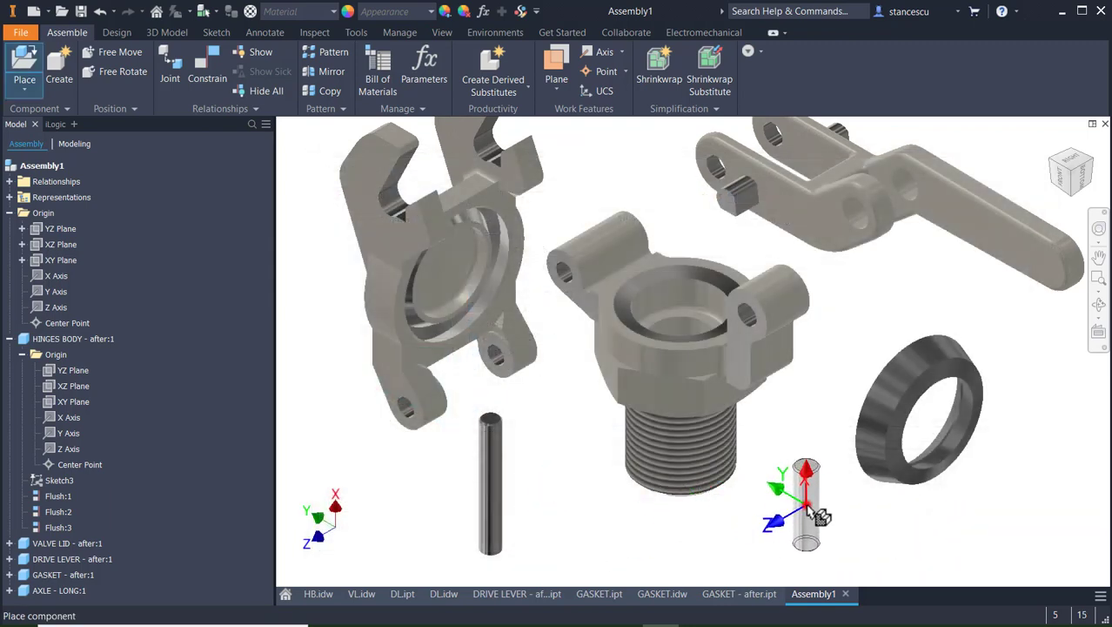
pyautogui.click(819, 516)
pyautogui.press('Escape')
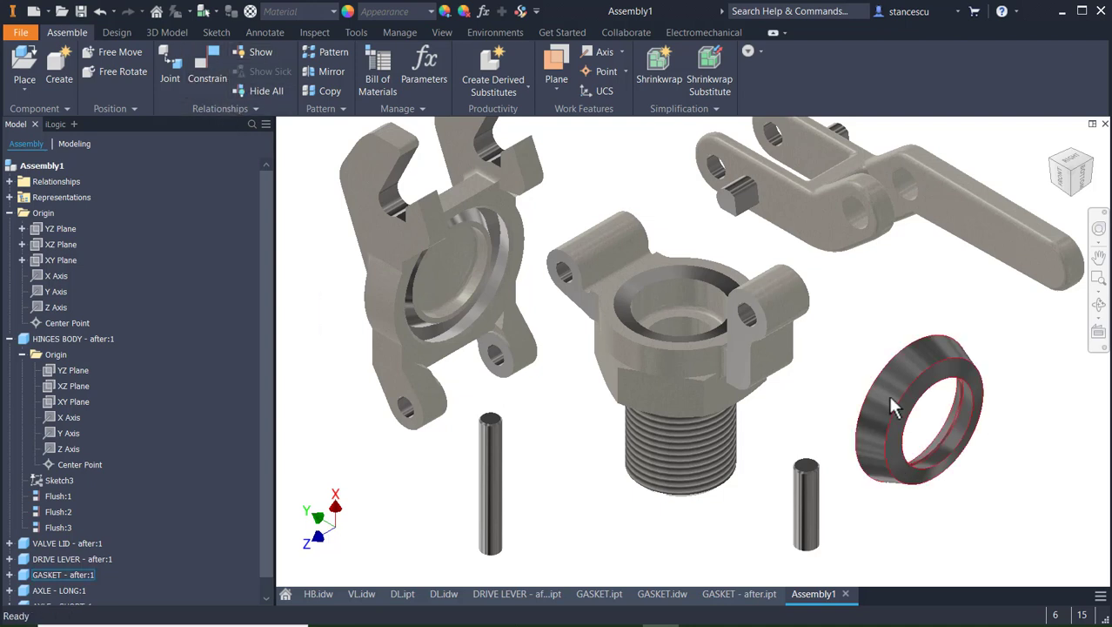
# - Free-rotate the gasket so its tapered side faces away from the viewer
pyautogui.click(915, 375)
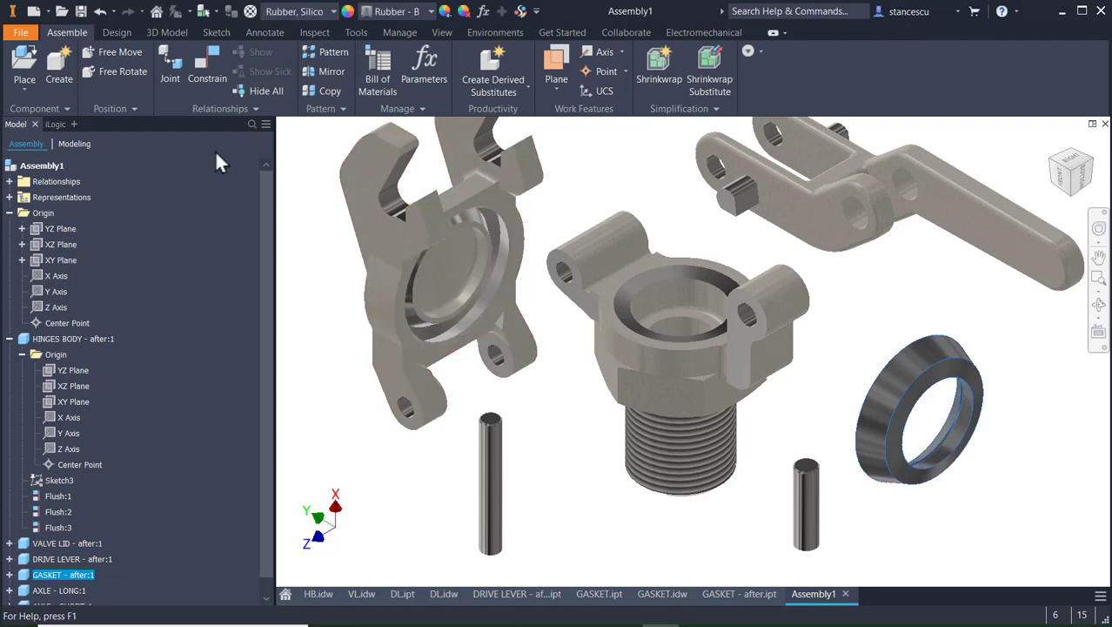
pyautogui.click(109, 72)
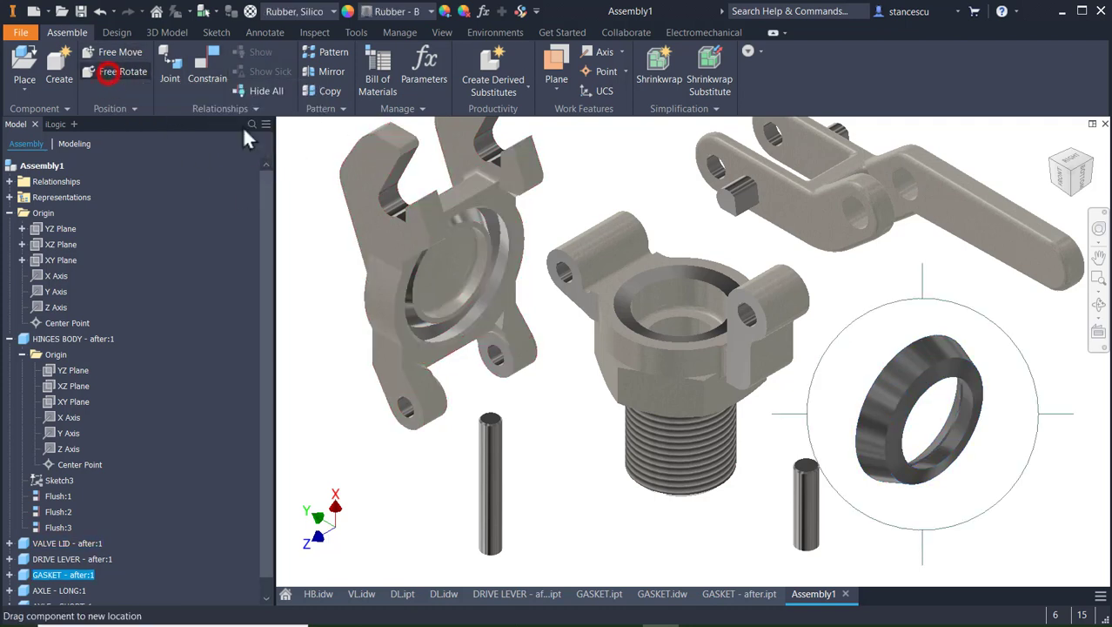
pyautogui.moveTo(920, 348); pyautogui.dragTo(1020, 432)
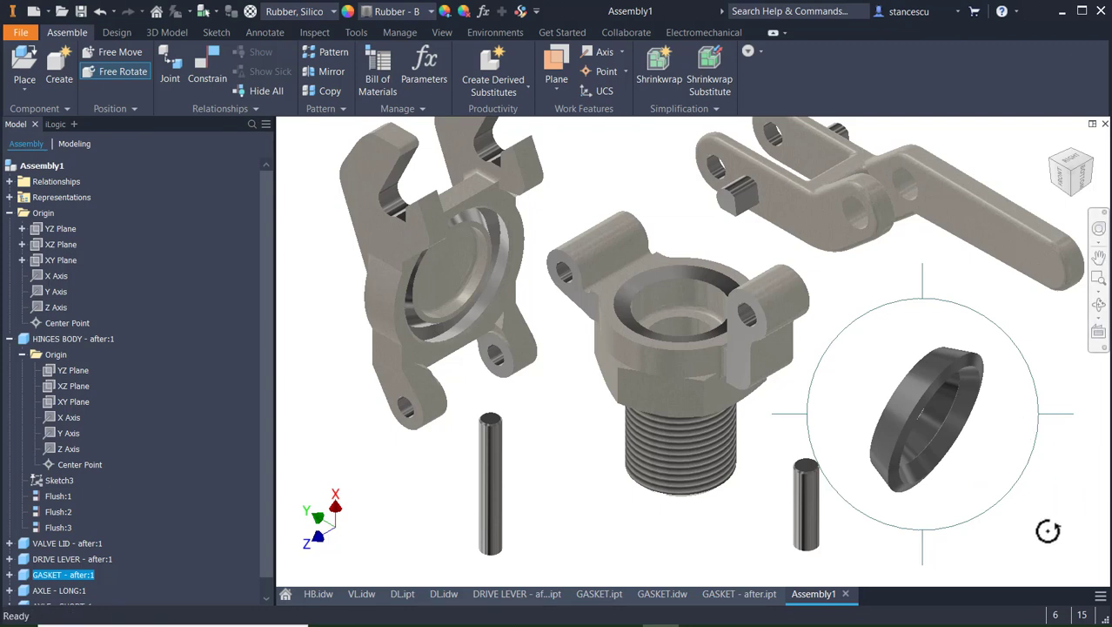
pyautogui.press('Escape')
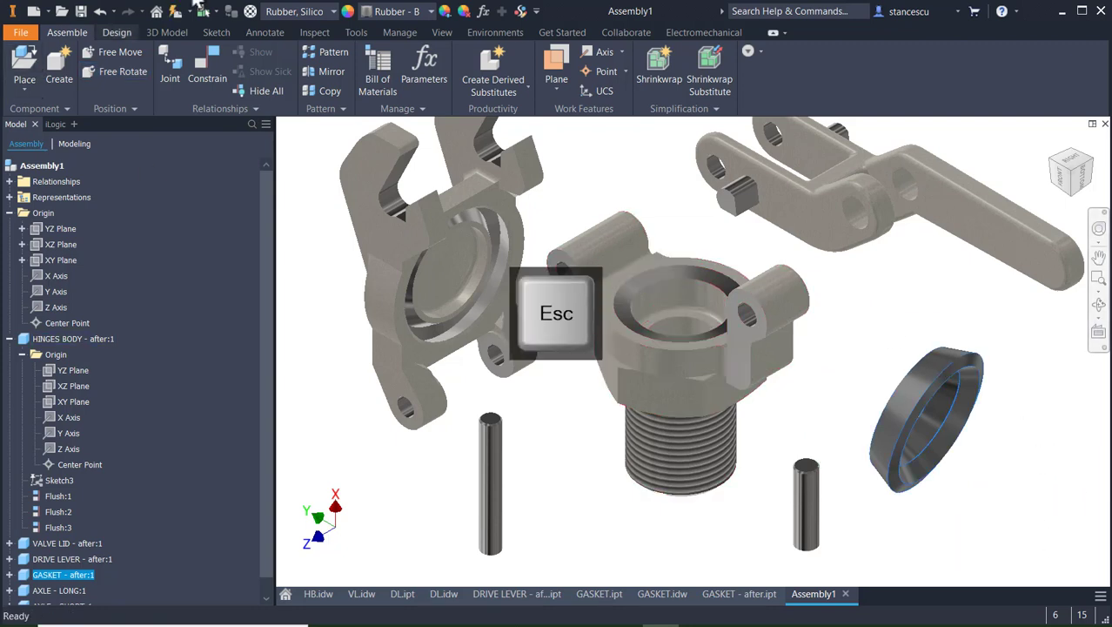
# - Mate the gasket's axis with the axis of the valve lid's circular recess, and slide the gasket out in front of the lid
pyautogui.click(210, 57)
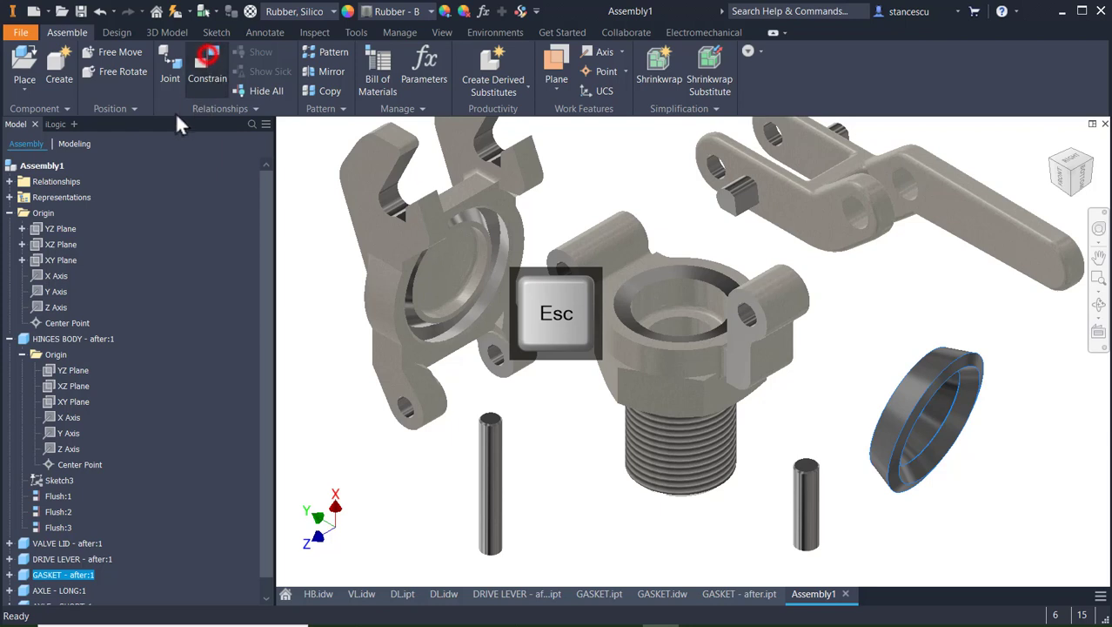
pyautogui.click(914, 386)
pyautogui.scroll(4, 557, 448)
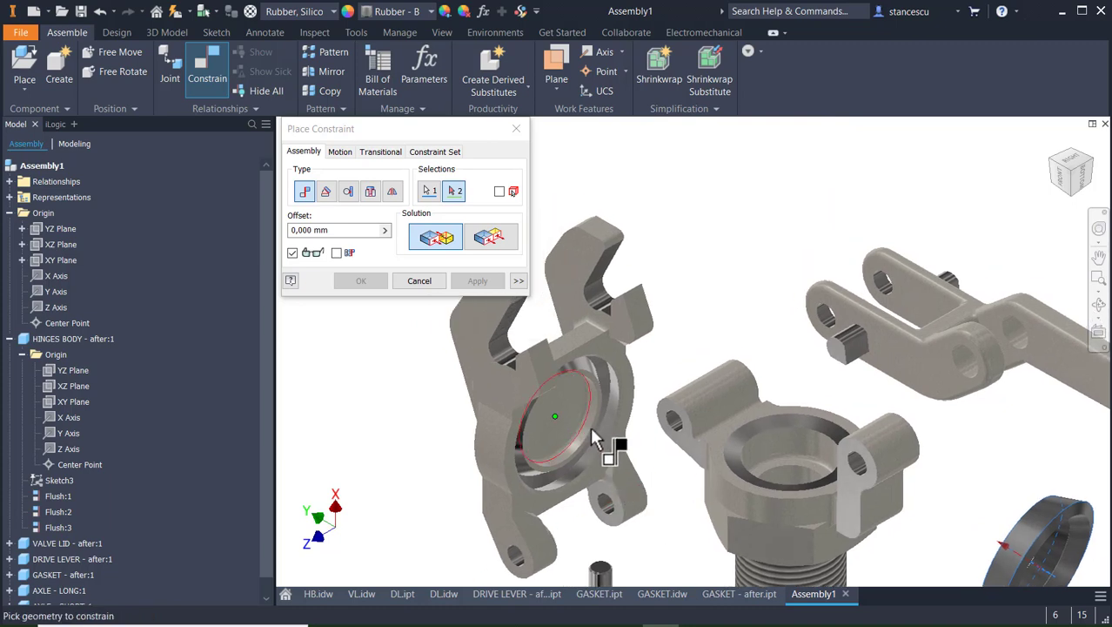
pyautogui.scroll(3, 591, 426)
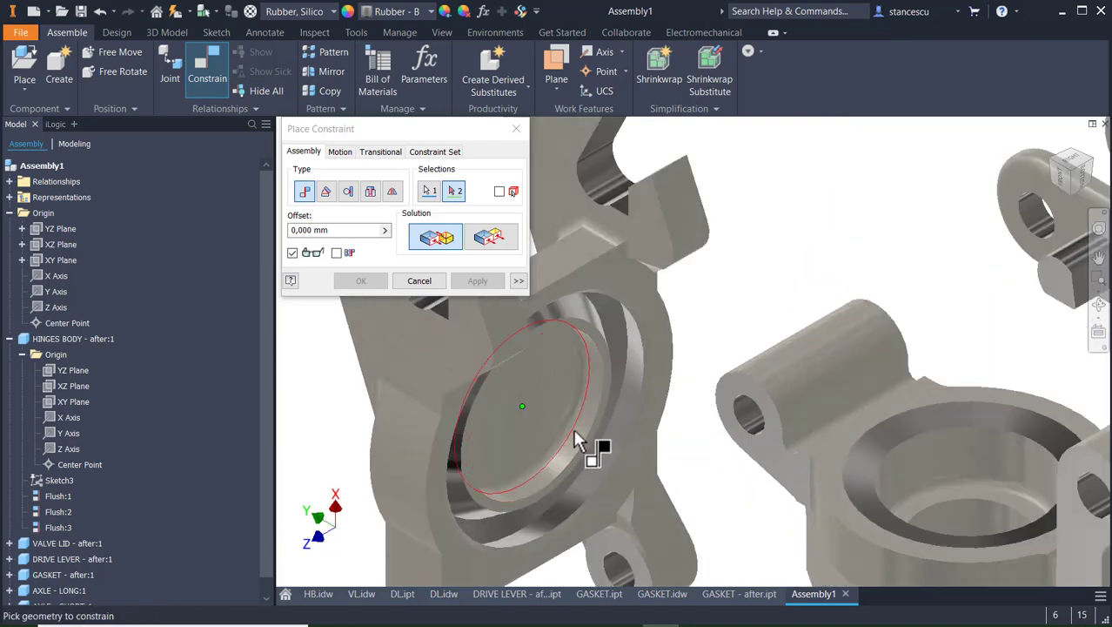
pyautogui.click(584, 428)
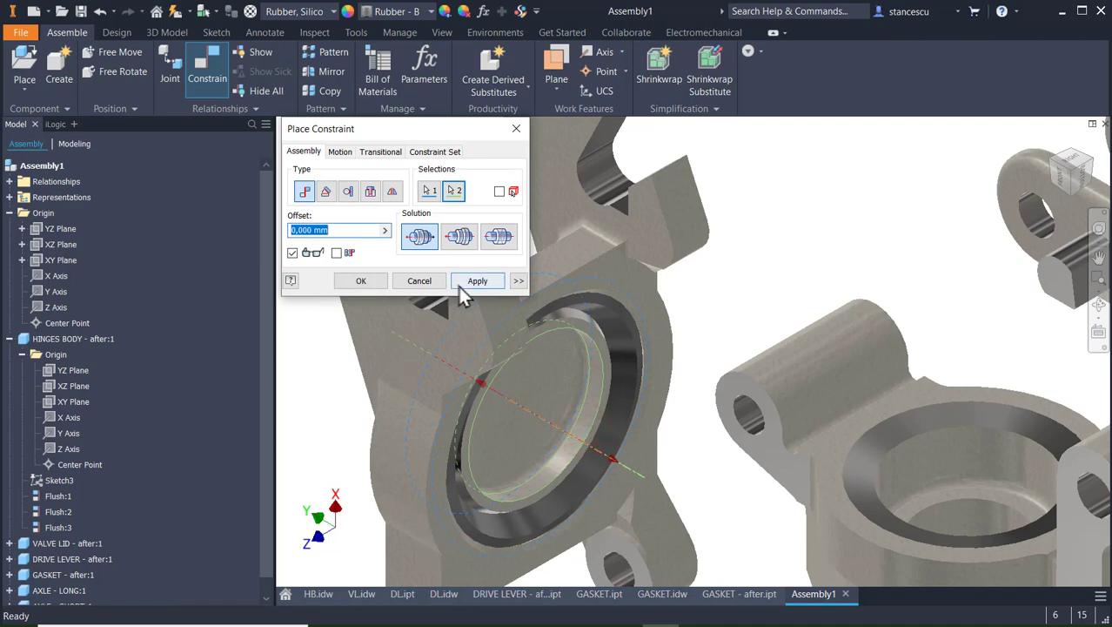
pyautogui.click(360, 280)
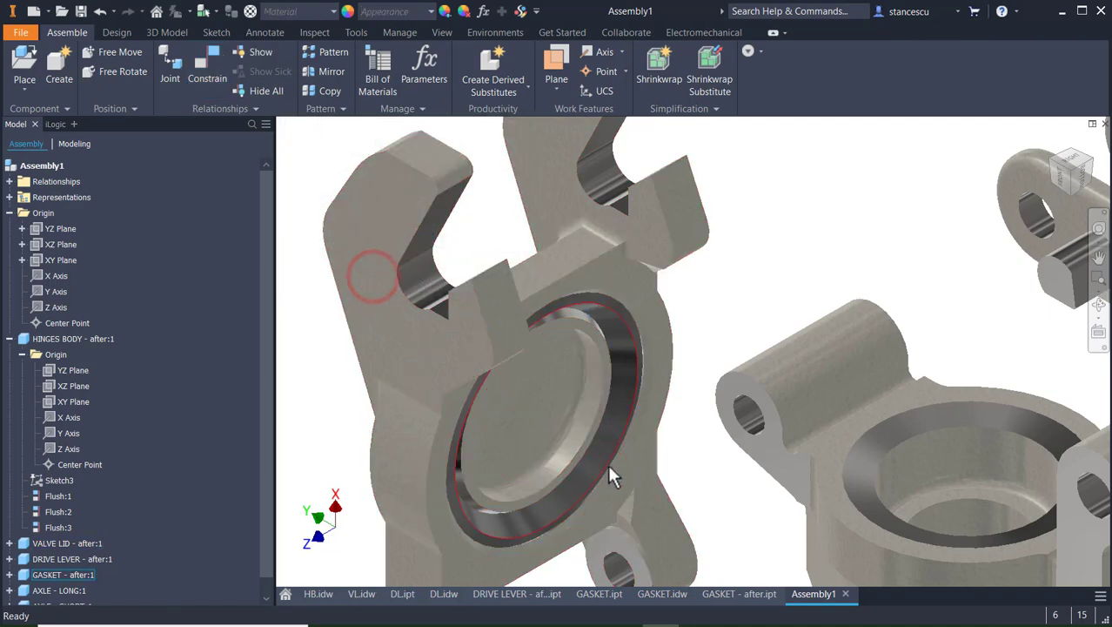
pyautogui.moveTo(607, 464); pyautogui.dragTo(710, 514)
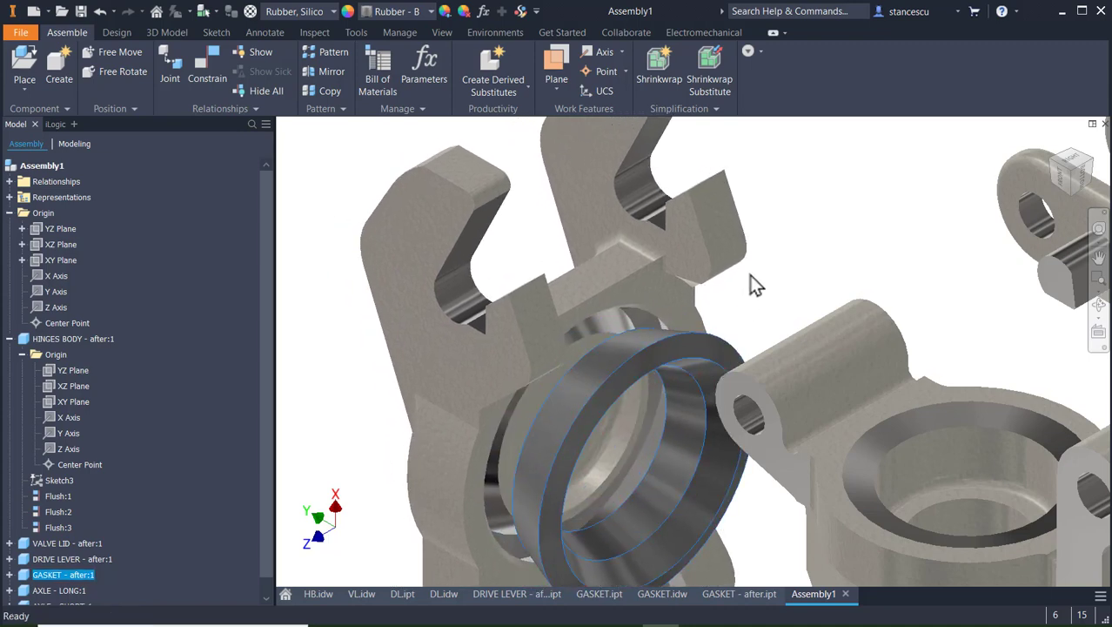
pyautogui.scroll(-2, 722, 316)
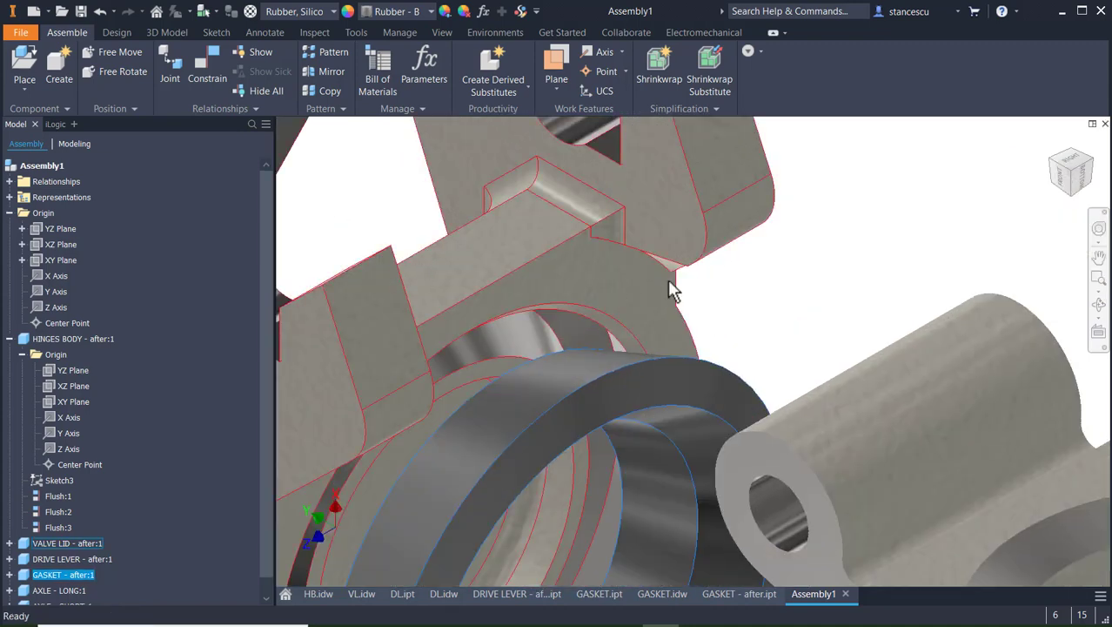
pyautogui.scroll(2, 671, 290)
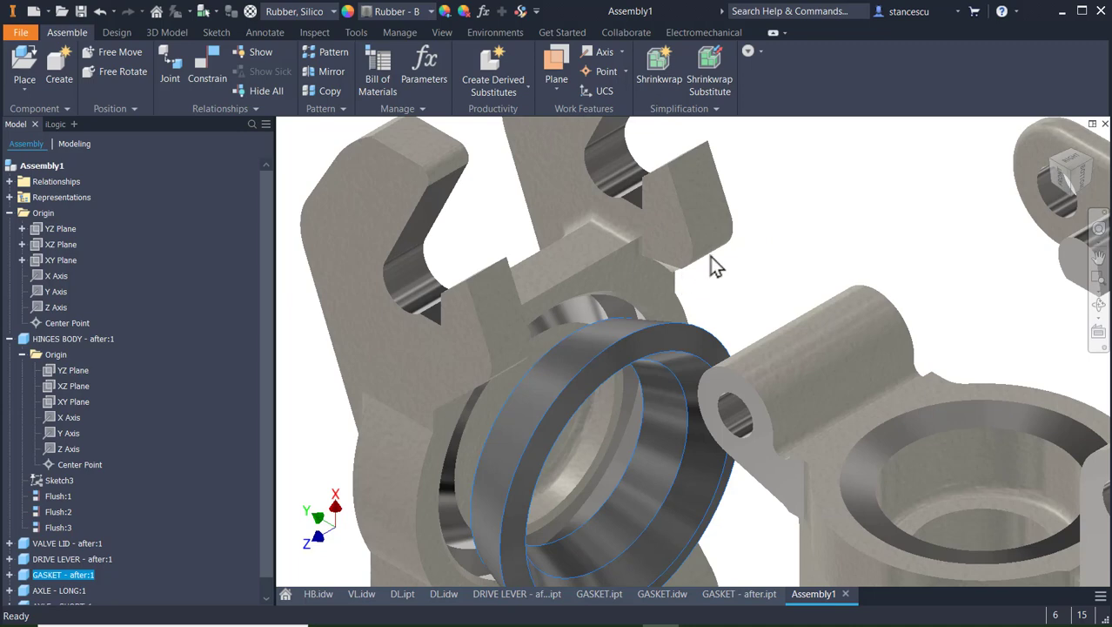
# - Mate the gasket's back face with the floor of the valve lid's circular groove at 0 mm offset
pyautogui.click(206, 70)
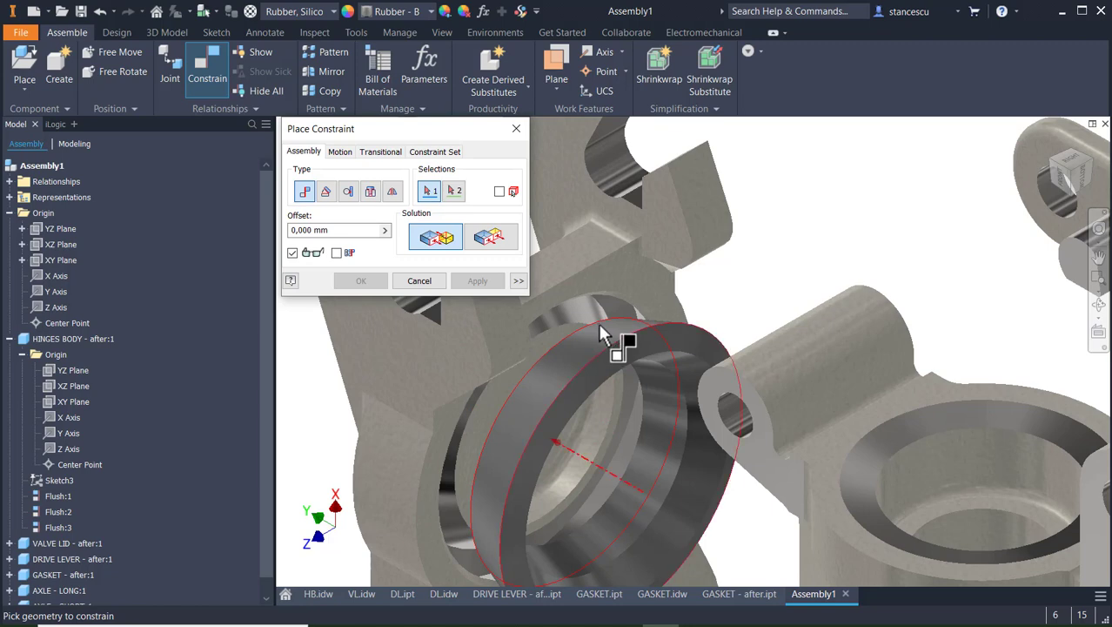
pyautogui.click(596, 316)
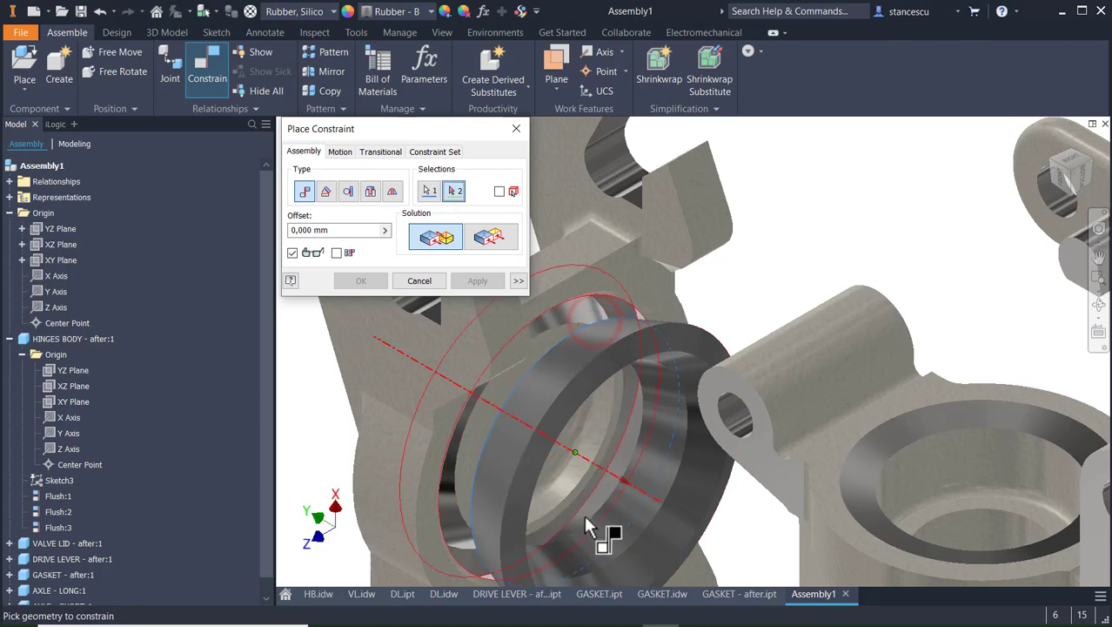
pyautogui.scroll(3, 575, 450)
pyautogui.moveTo(599, 444); pyautogui.dragTo(608, 592, button='middle')
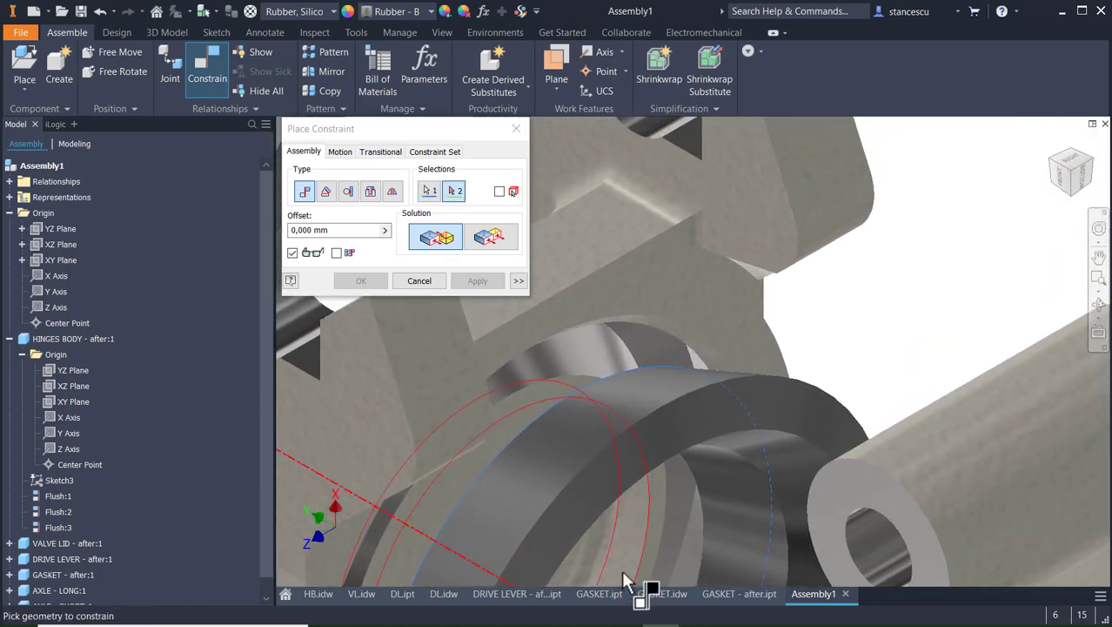
pyautogui.moveTo(635, 513); pyautogui.dragTo(711, 252, button='middle')
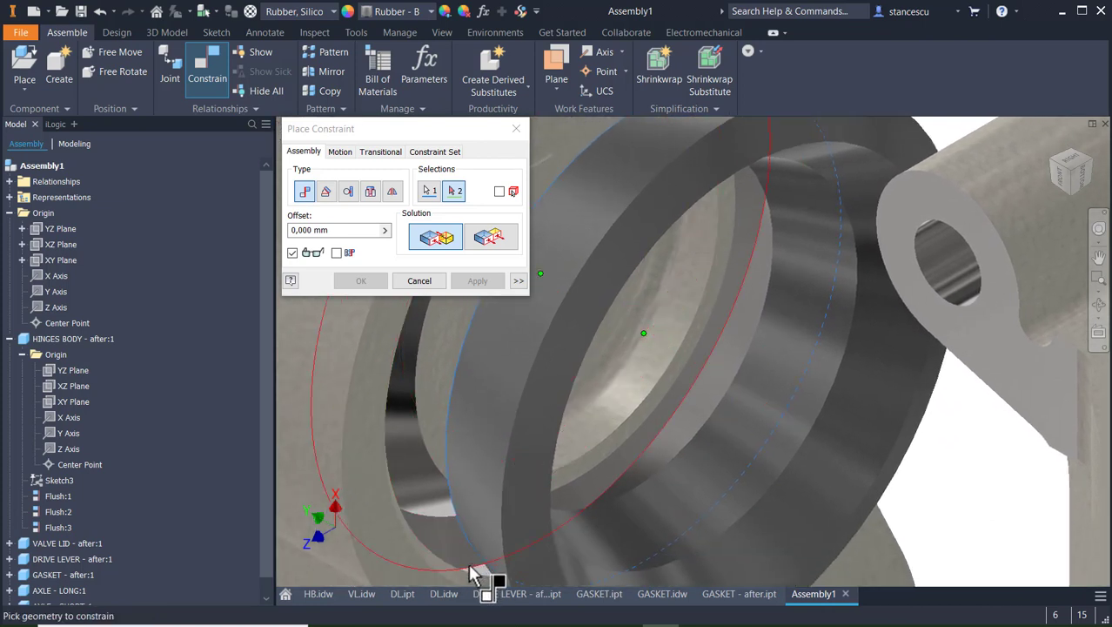
pyautogui.click(469, 571)
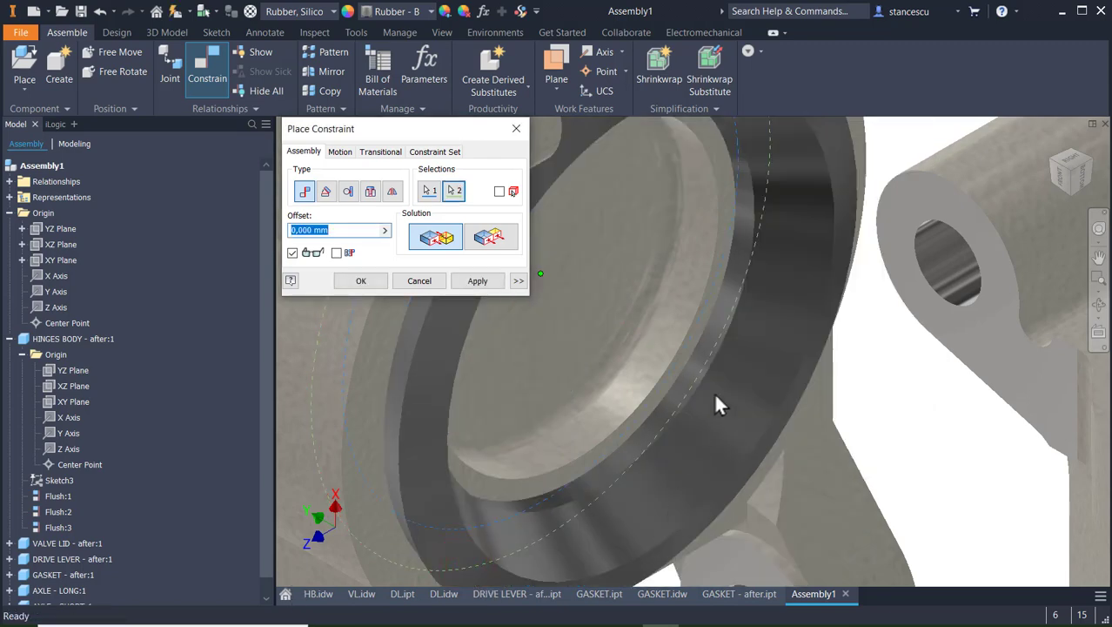
pyautogui.scroll(-3, 714, 391)
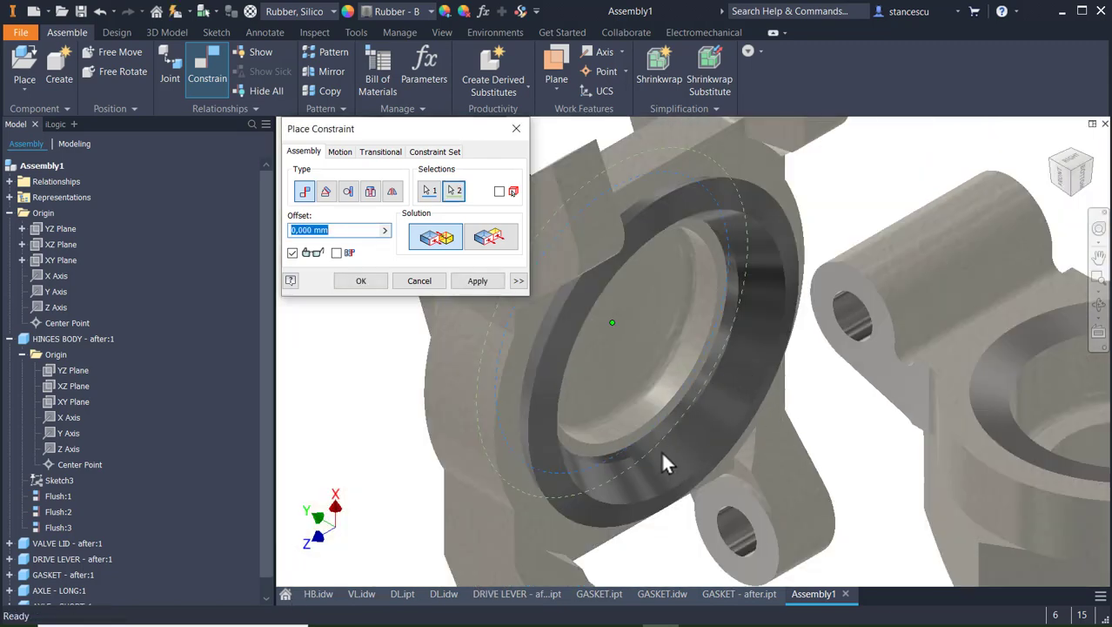
pyautogui.moveTo(596, 393)
pyautogui.keyDown('shift'); pyautogui.mouseDown(button='middle')
pyautogui.moveTo(671, 390)
pyautogui.moveTo(522, 362)
pyautogui.moveTo(527, 408)
pyautogui.moveTo(568, 355)
pyautogui.moveTo(603, 375)
pyautogui.mouseUp(button='middle'); pyautogui.keyUp('shift')
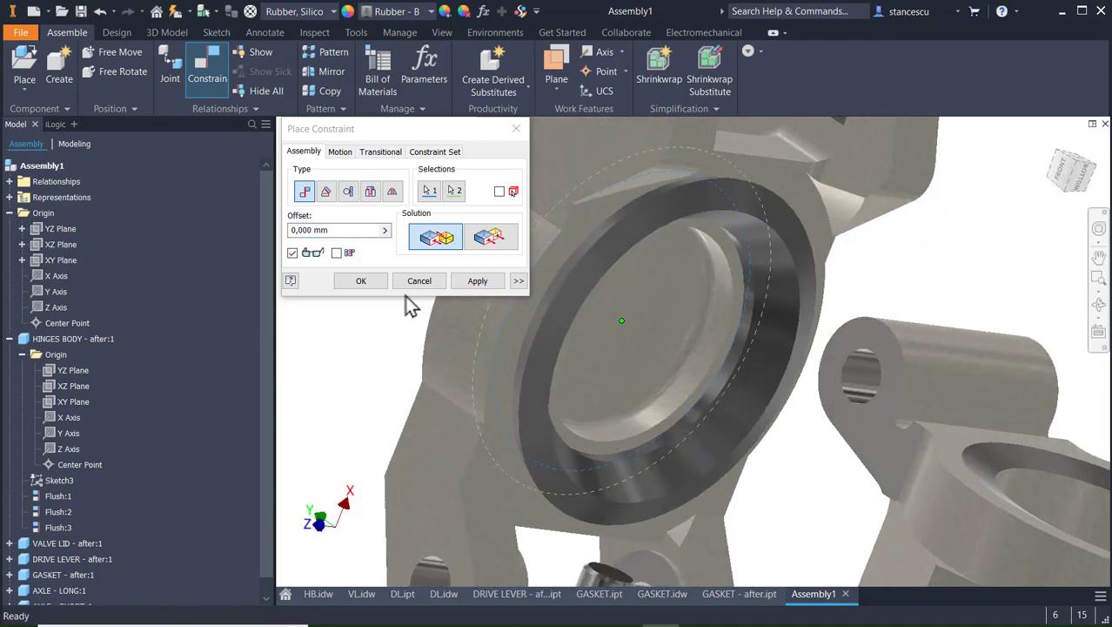
pyautogui.click(360, 281)
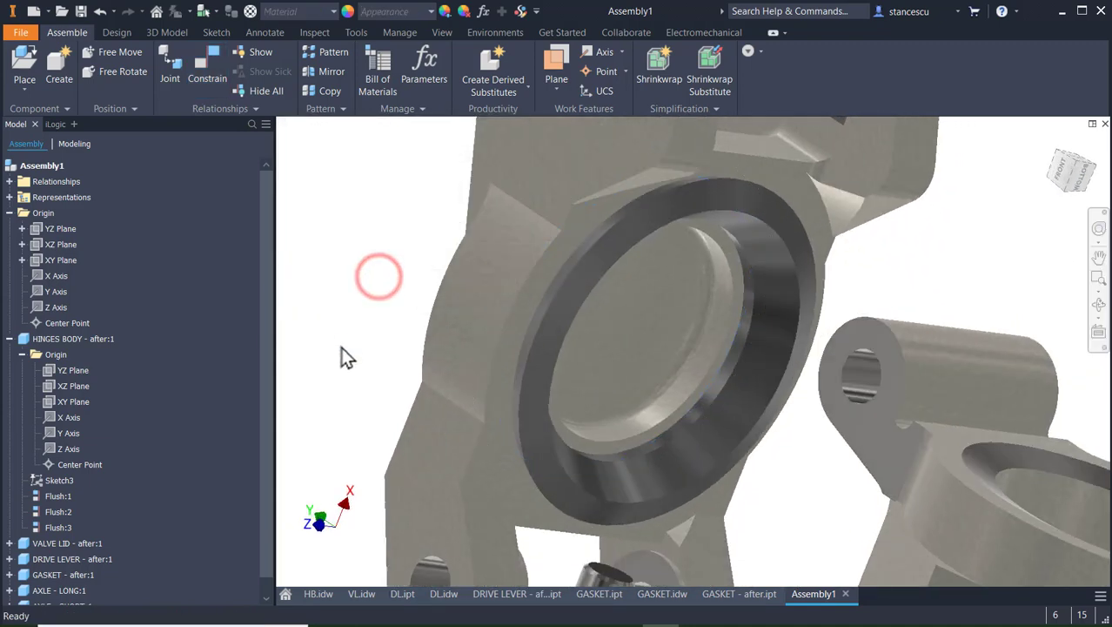
# - Mate the axis of the valve lid's lower hinge hole with the hole axis of the hinge body's lug nearest the lid
pyautogui.press('F5')
pyautogui.moveTo(669, 490); pyautogui.dragTo(714, 411, button='middle')
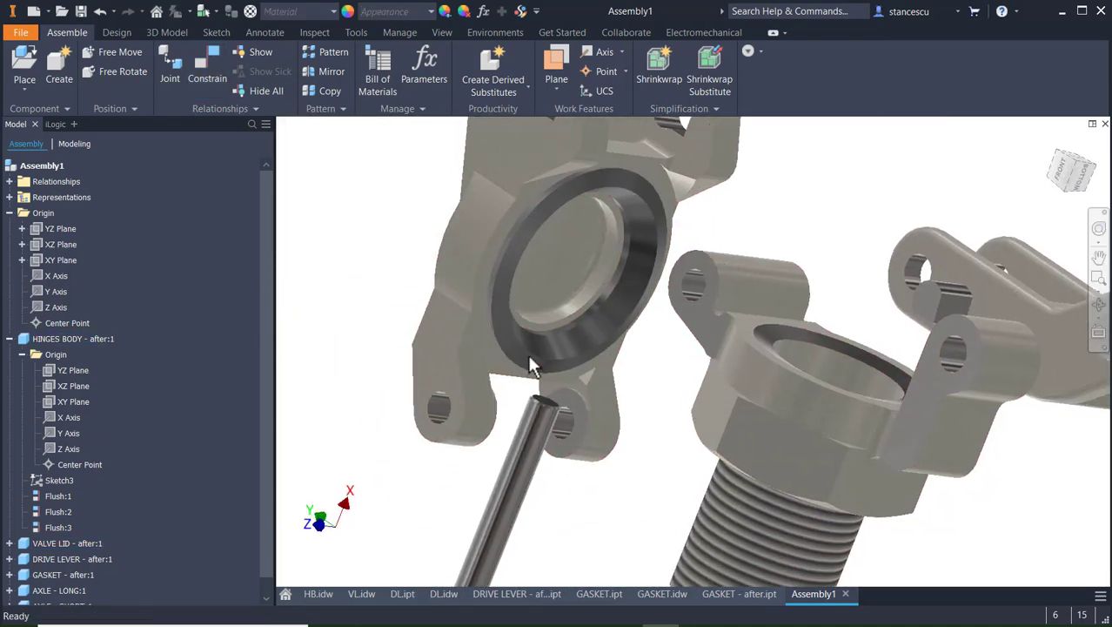
pyautogui.click(195, 67)
pyautogui.scroll(3, 370, 400)
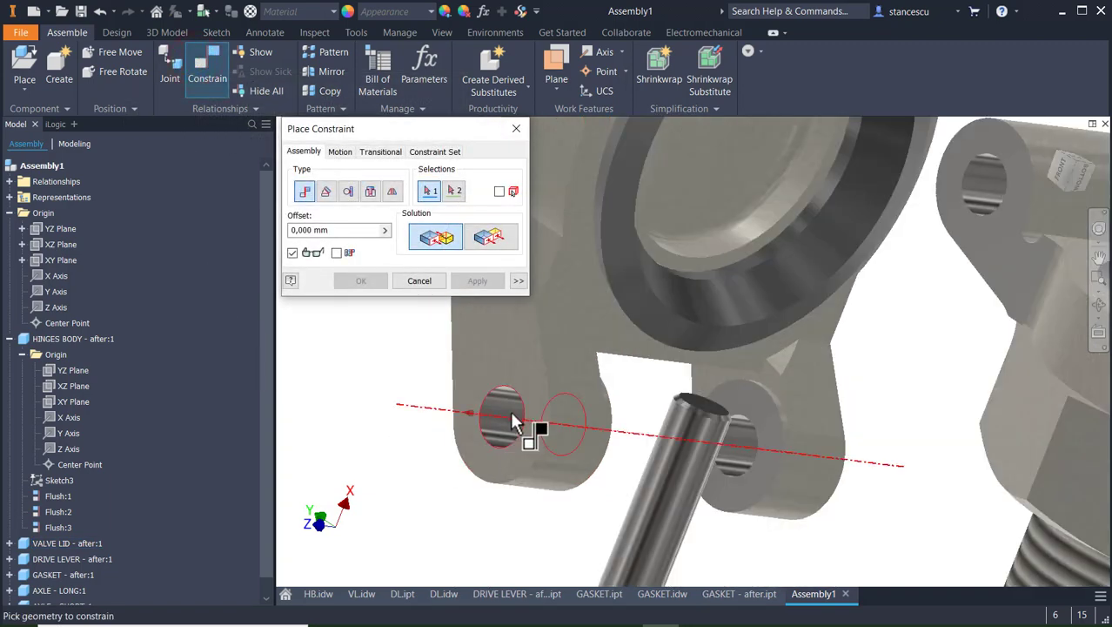
pyautogui.click(502, 415)
pyautogui.click(1000, 183)
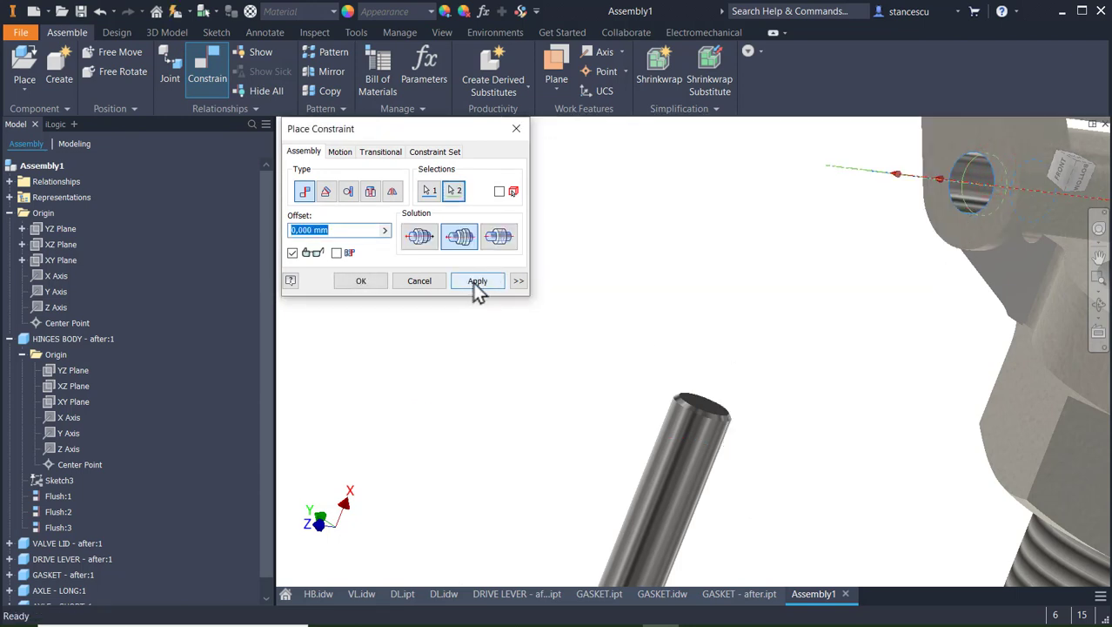
pyautogui.click(476, 283)
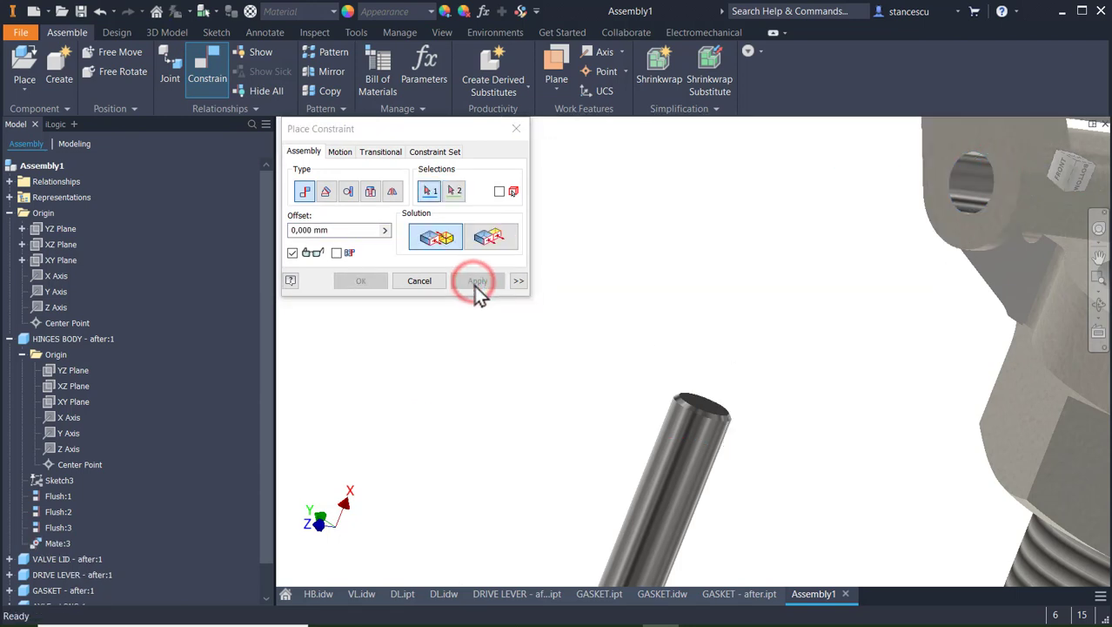
# - Expand the origin folders of VALVE LID - after:1 and HINGES BODY - after:1 in the model tree to expose their planes
pyautogui.scroll(-2, 713, 298)
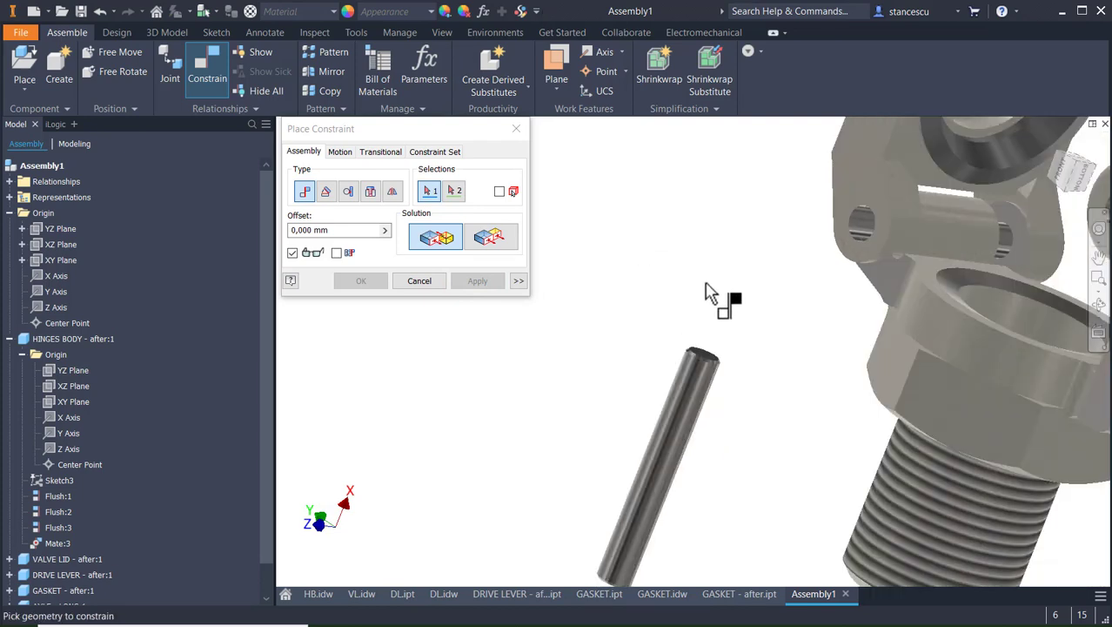
pyautogui.moveTo(713, 297); pyautogui.dragTo(591, 452, button='middle')
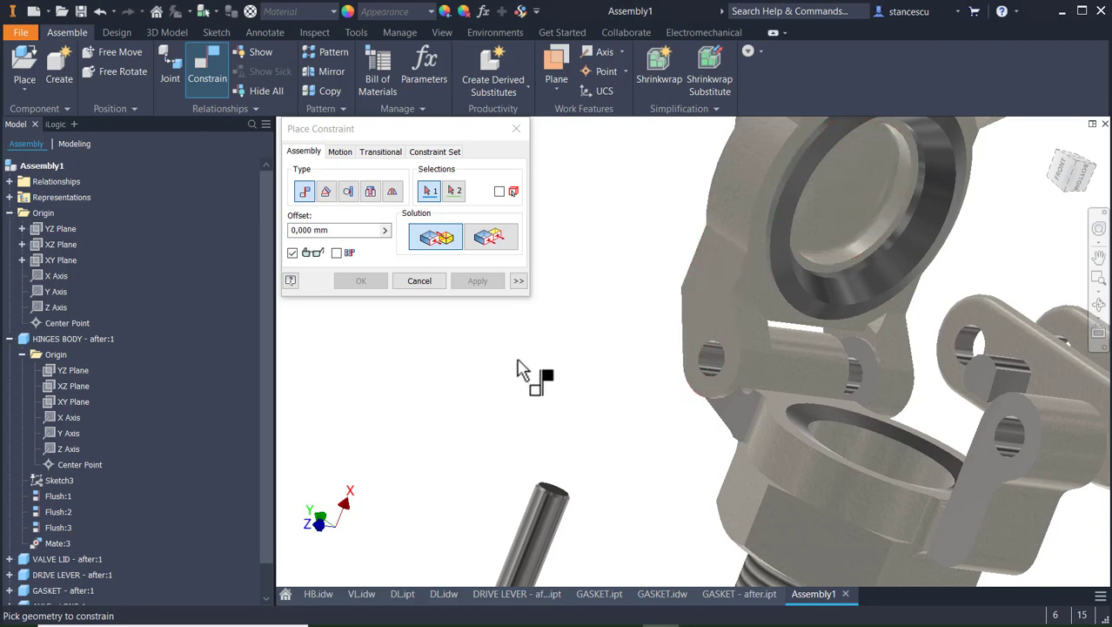
pyautogui.click(9, 339)
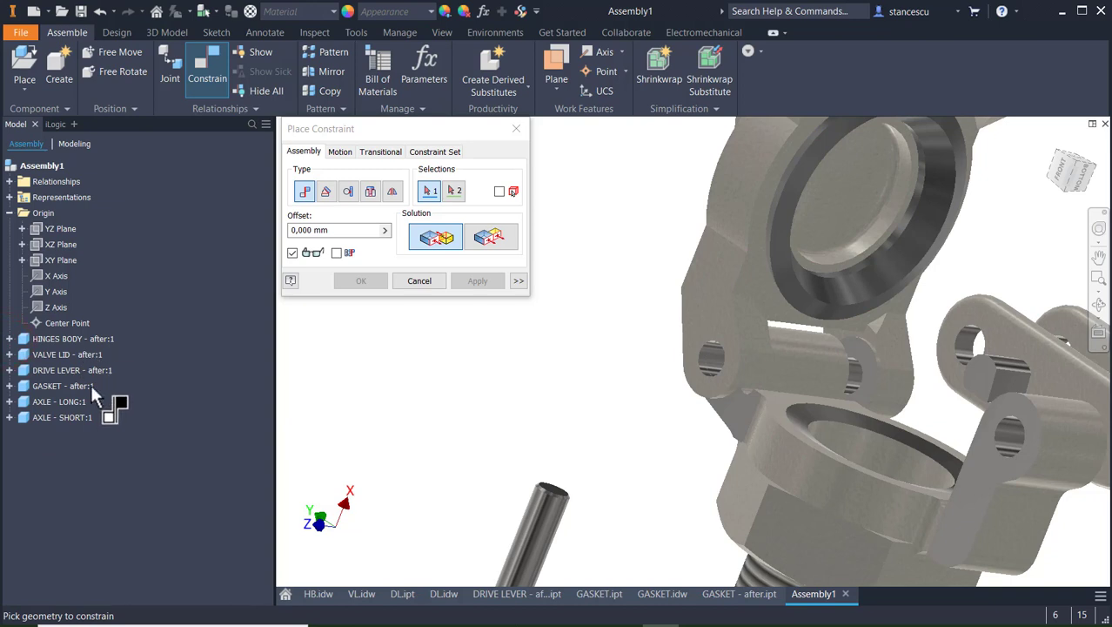
pyautogui.click(9, 354)
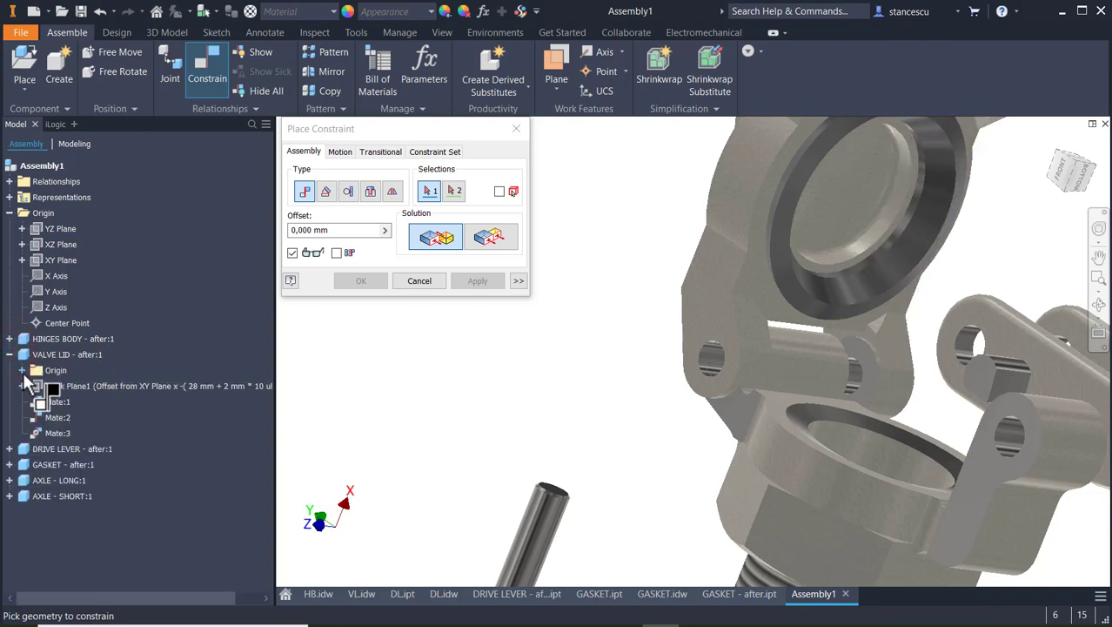
pyautogui.click(22, 370)
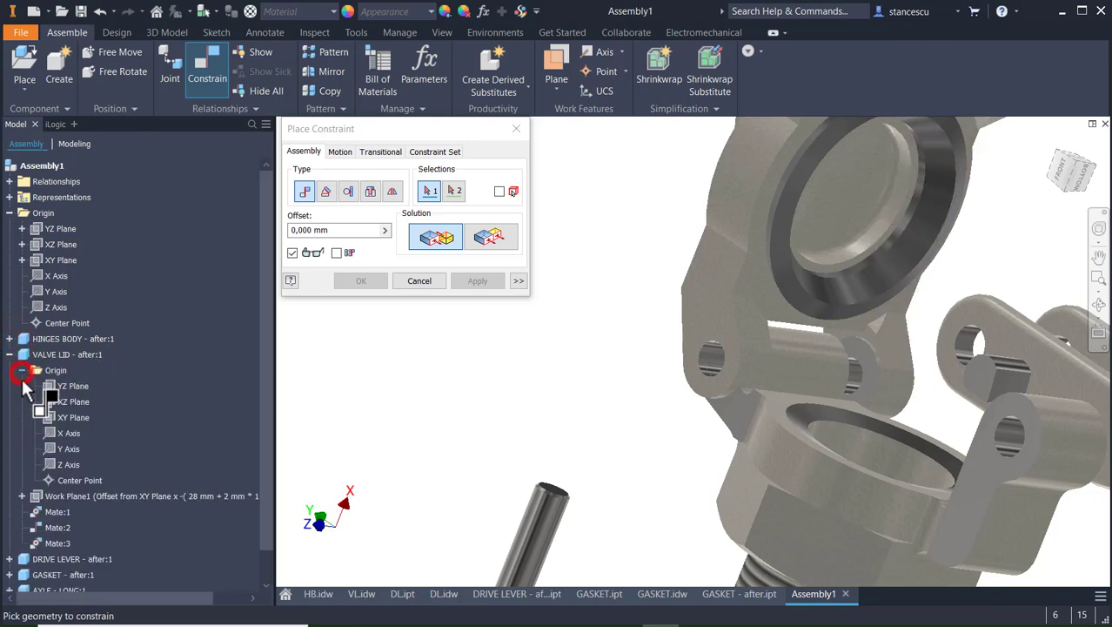
pyautogui.click(62, 418)
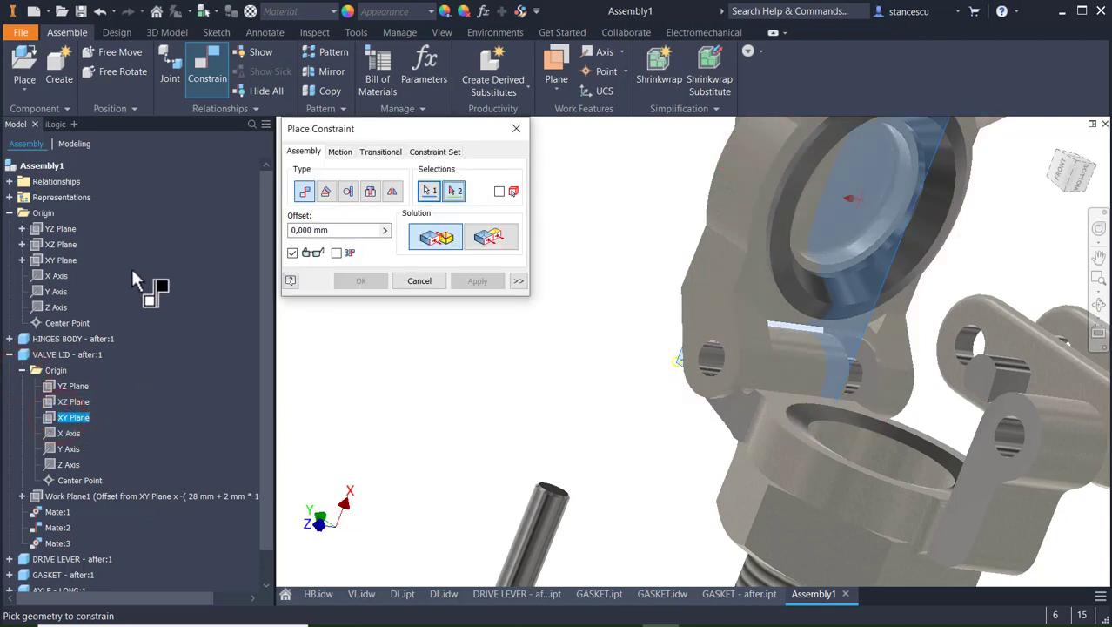
pyautogui.click(12, 338)
pyautogui.click(19, 354)
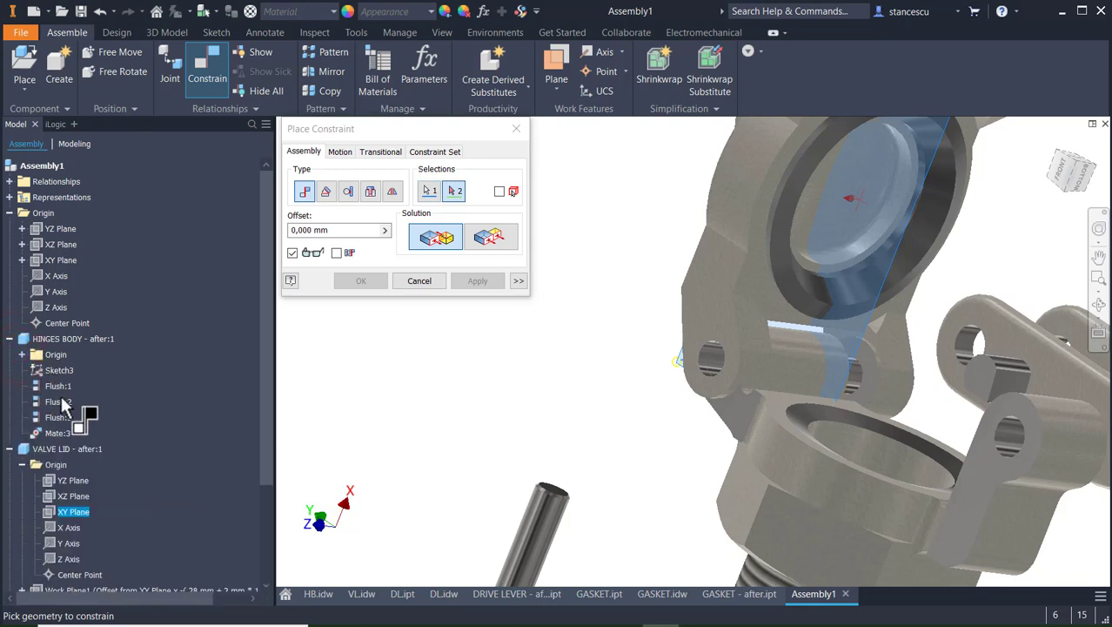
pyautogui.click(22, 355)
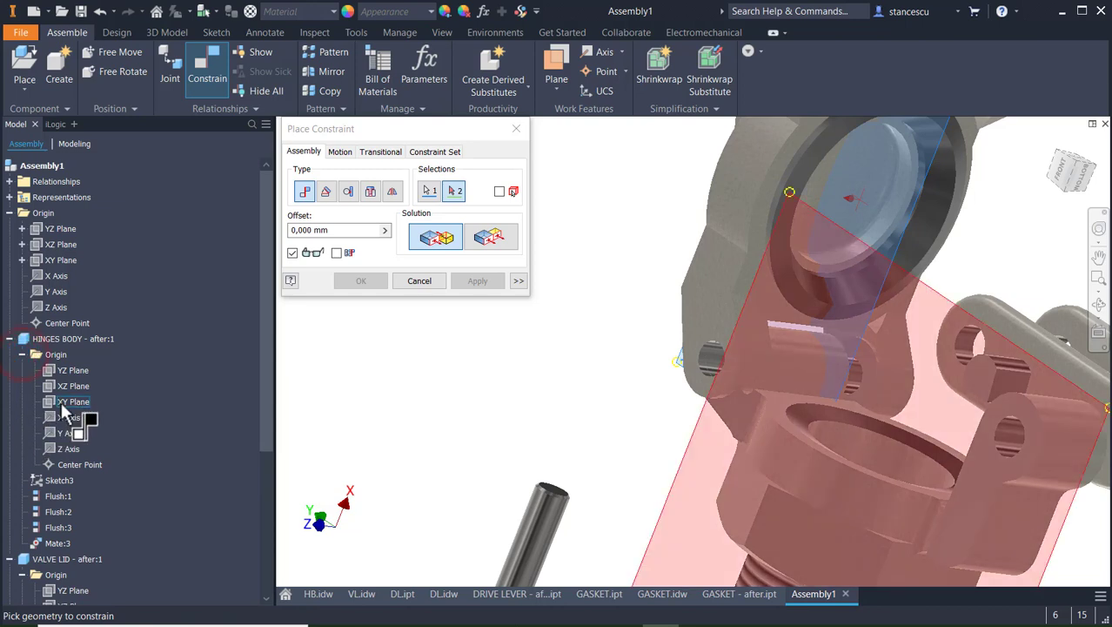
pyautogui.click(66, 403)
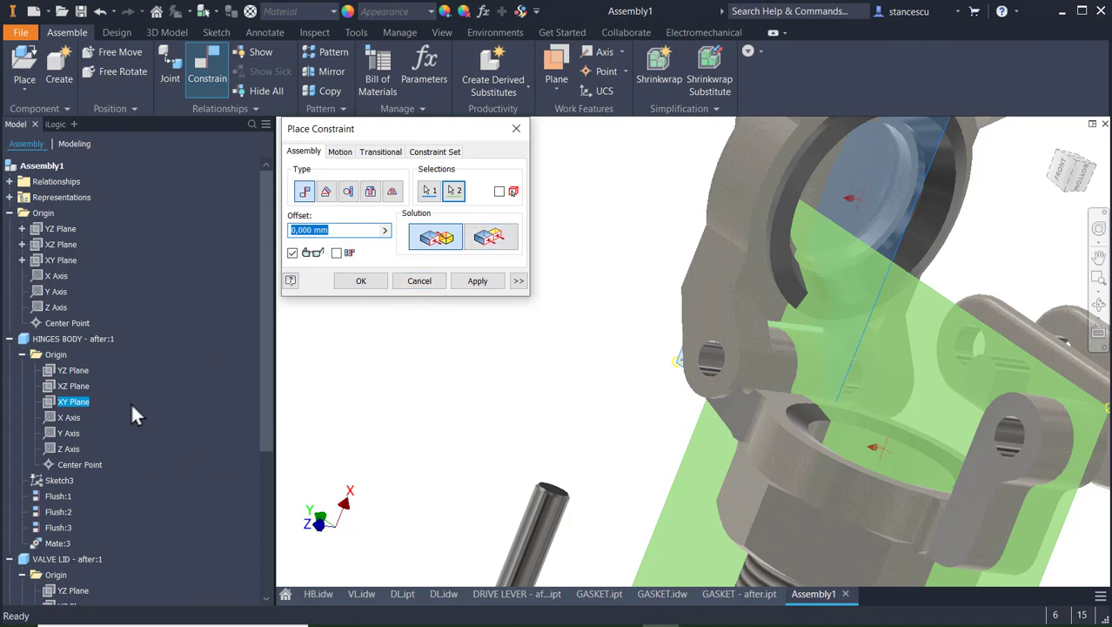
pyautogui.scroll(-3, 137, 420)
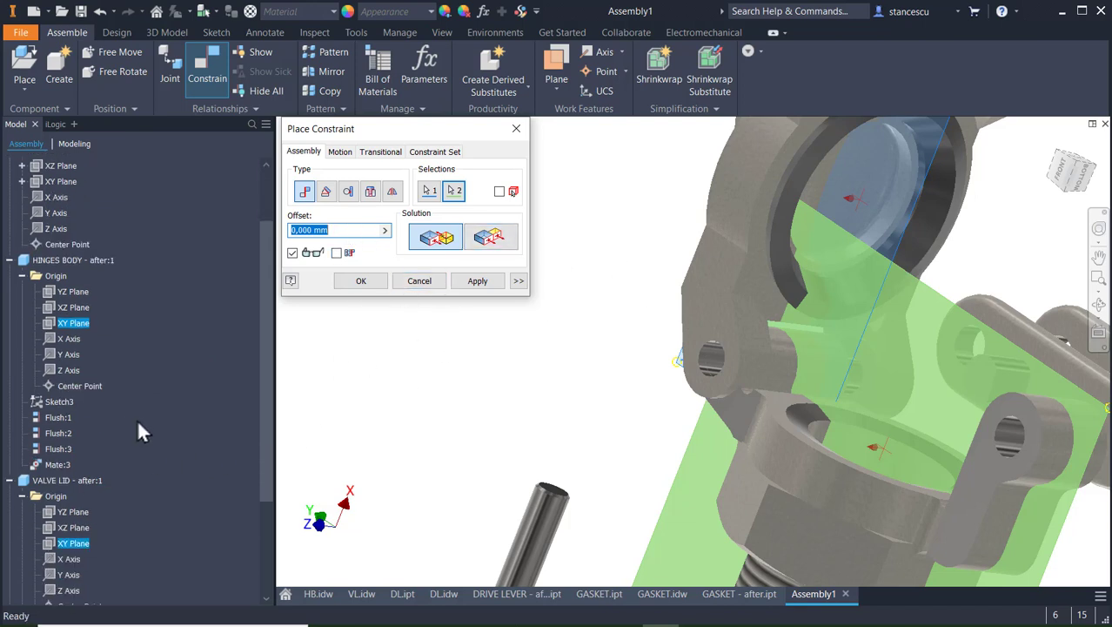
pyautogui.scroll(-1, 142, 452)
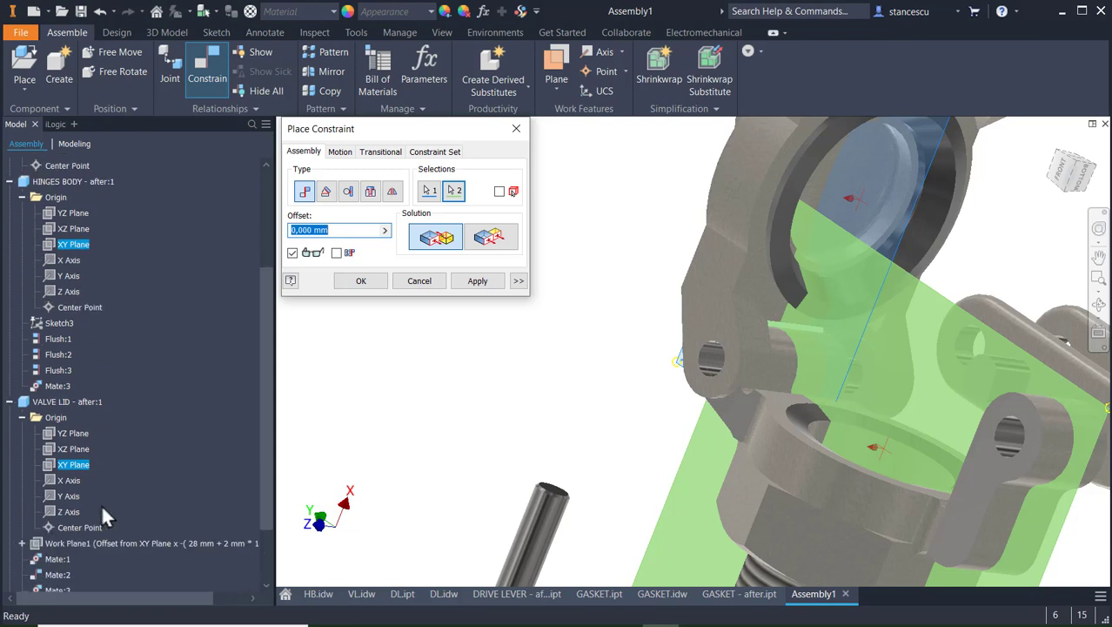
pyautogui.click(420, 282)
pyautogui.click(403, 333)
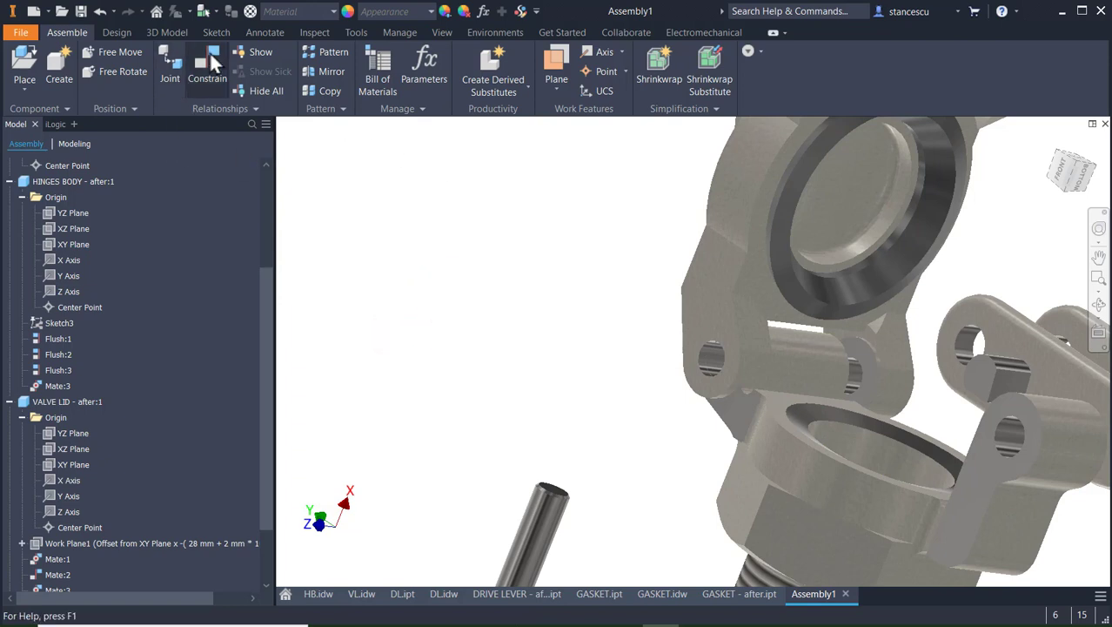
# - Mate the valve lid's XY Plane with the hinge body's origin Center Point at 0 mm offset
pyautogui.click(214, 71)
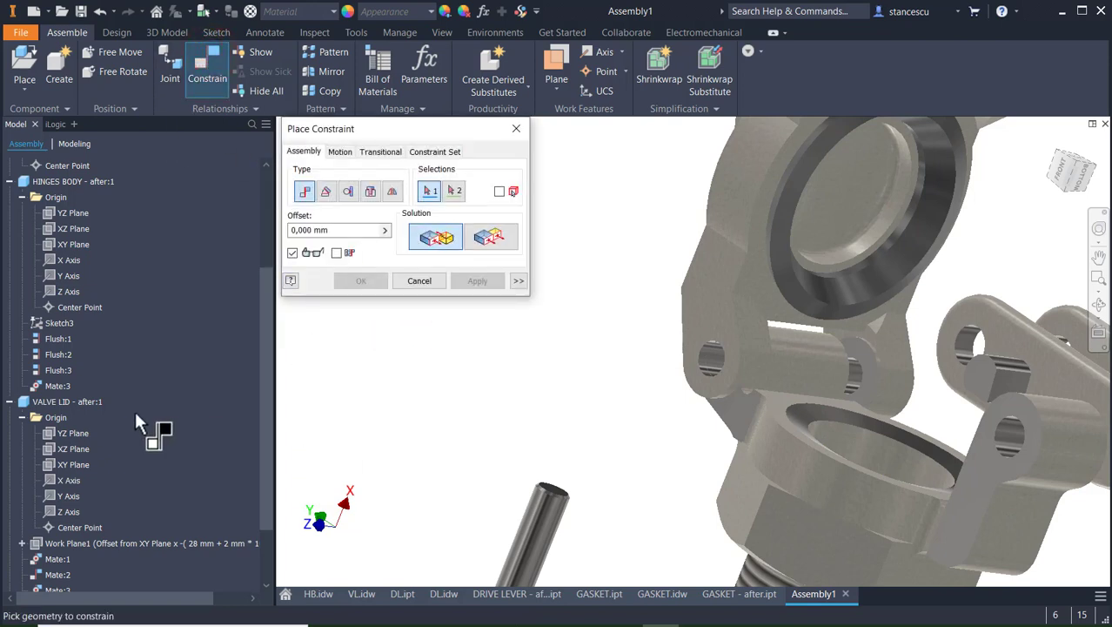
pyautogui.click(77, 466)
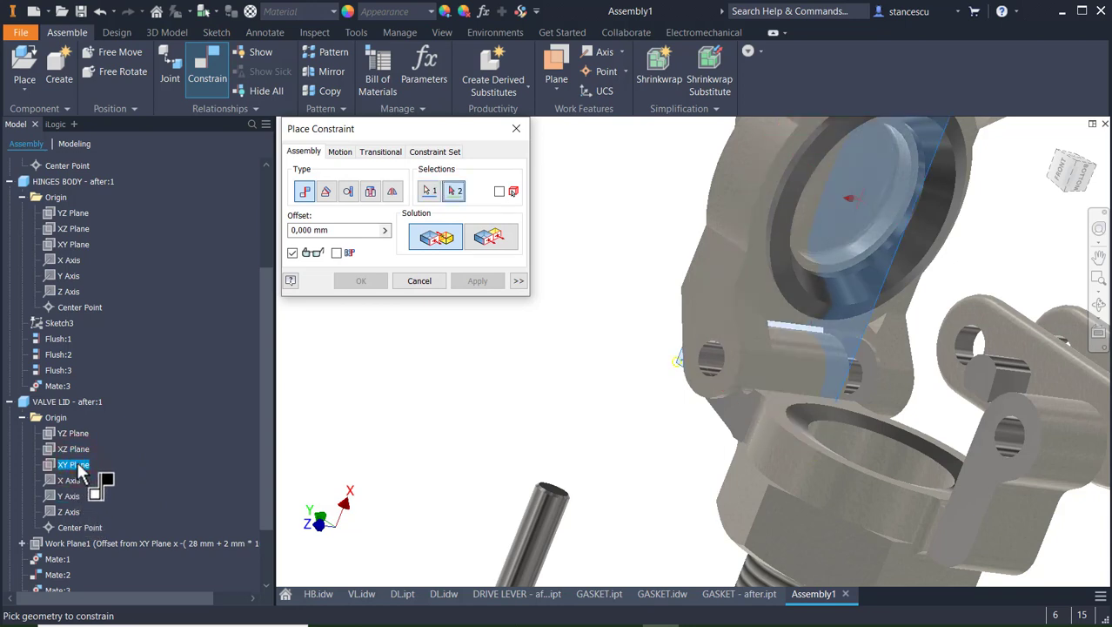
pyautogui.click(85, 314)
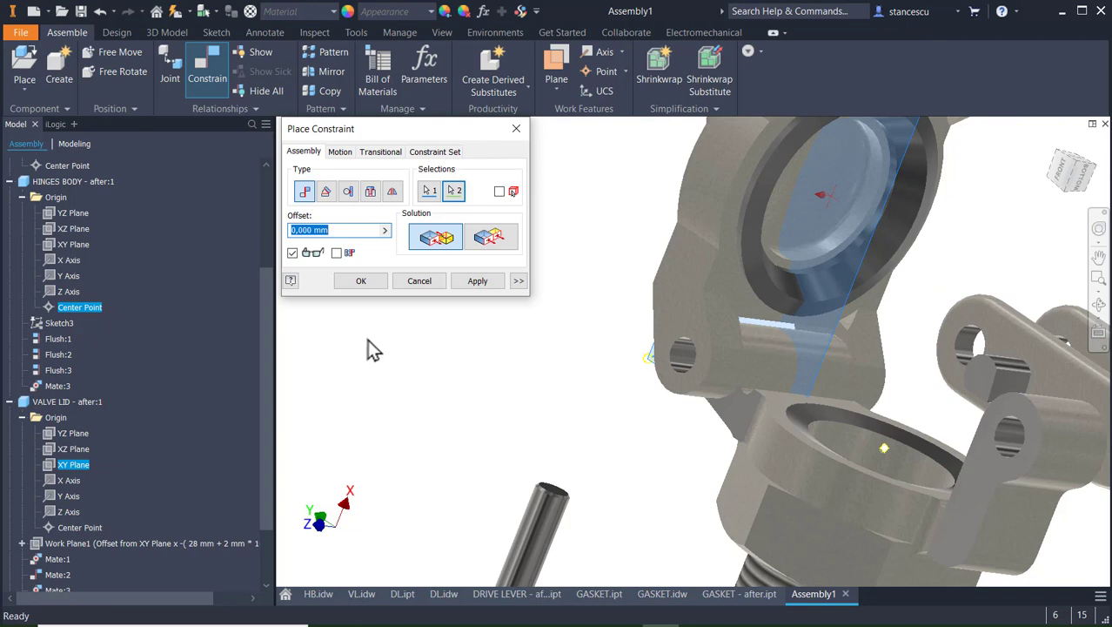
pyautogui.click(477, 280)
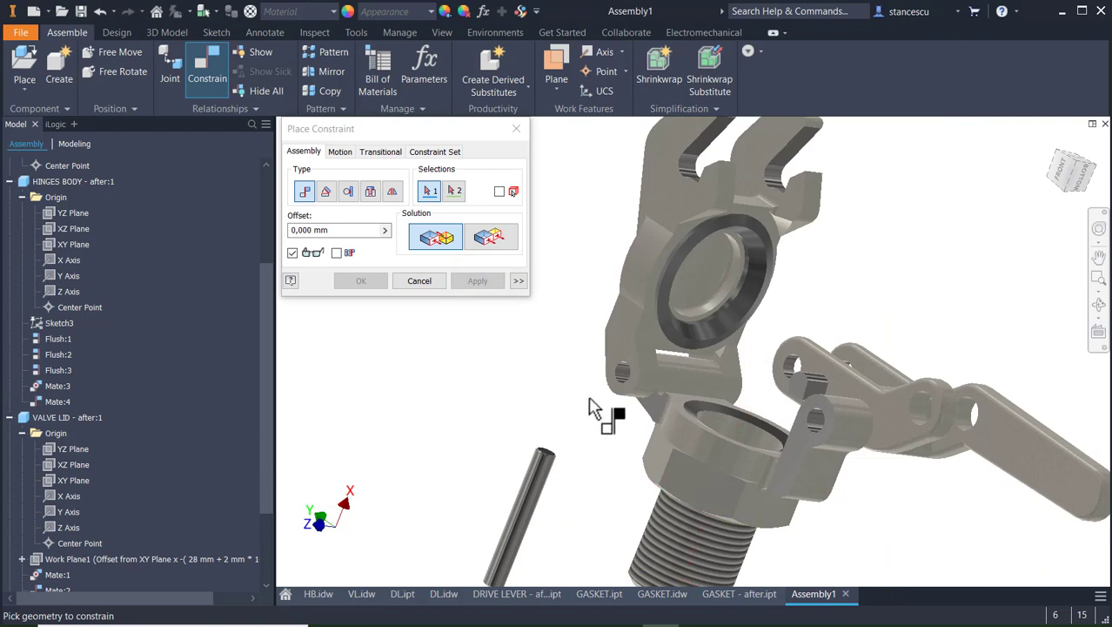
# - Mate the axis of the drive lever's end hole with the hole axis of the hinge body's free lug at 0 mm offset
pyautogui.scroll(-5, 792, 383)
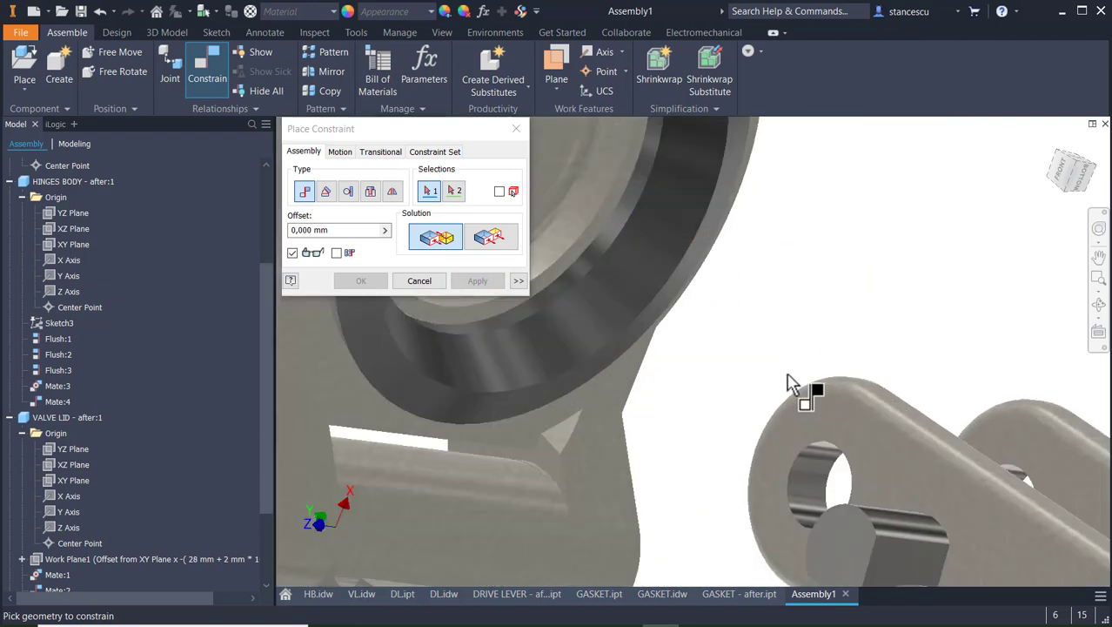
pyautogui.click(817, 483)
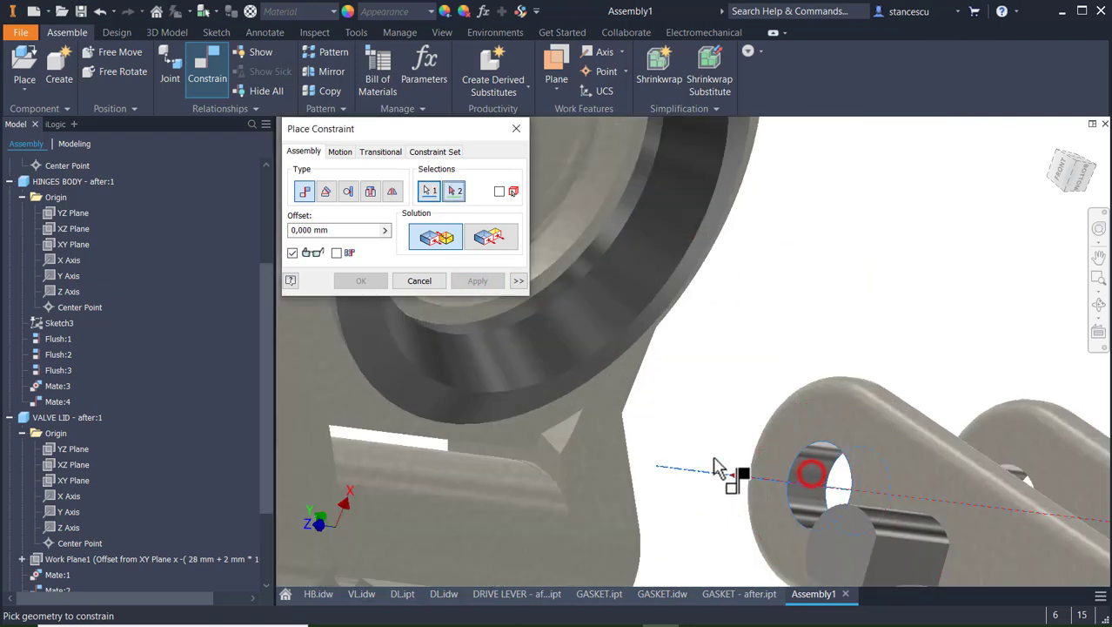
pyautogui.keyDown('shift'); pyautogui.moveTo(720, 467); pyautogui.dragTo(782, 112, button='middle'); pyautogui.keyUp('shift')
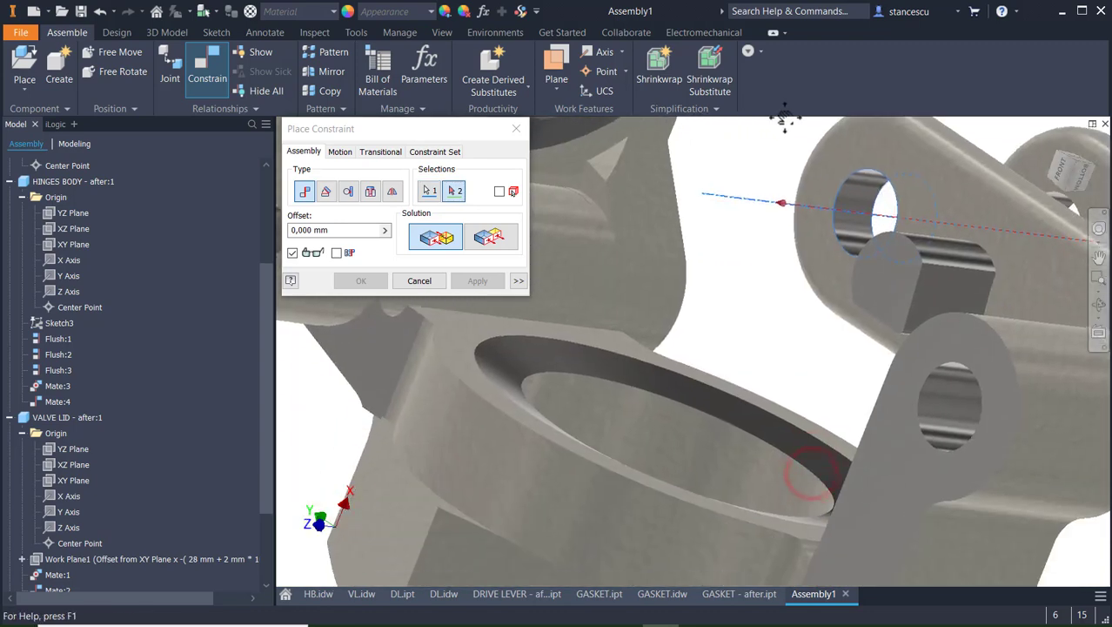
pyautogui.click(946, 414)
pyautogui.scroll(5, 772, 322)
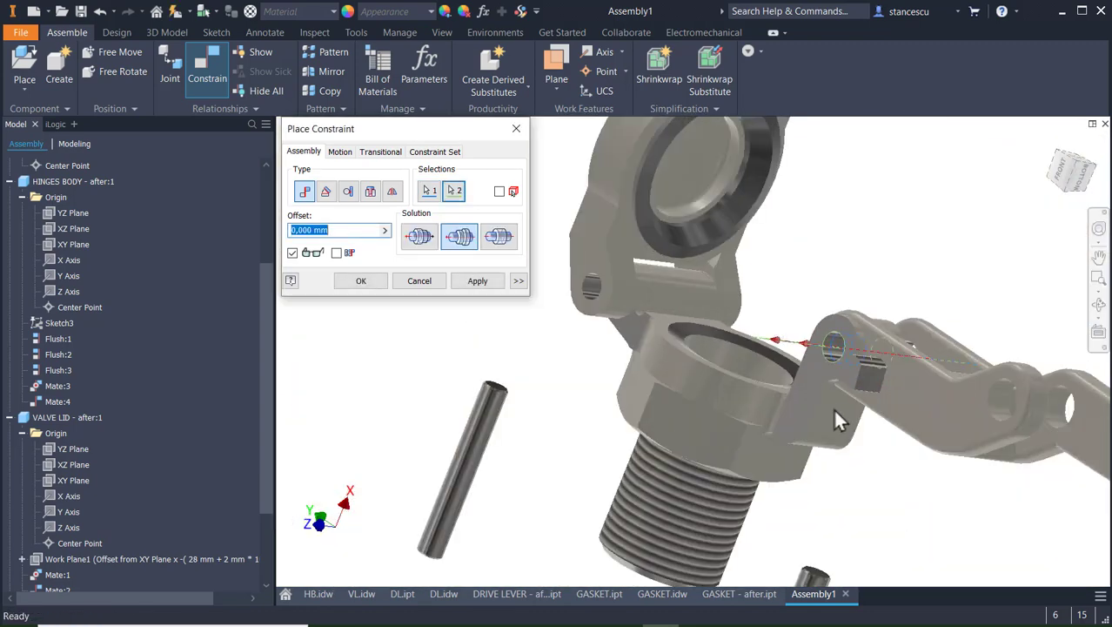
pyautogui.moveTo(834, 409); pyautogui.dragTo(785, 307, button='middle')
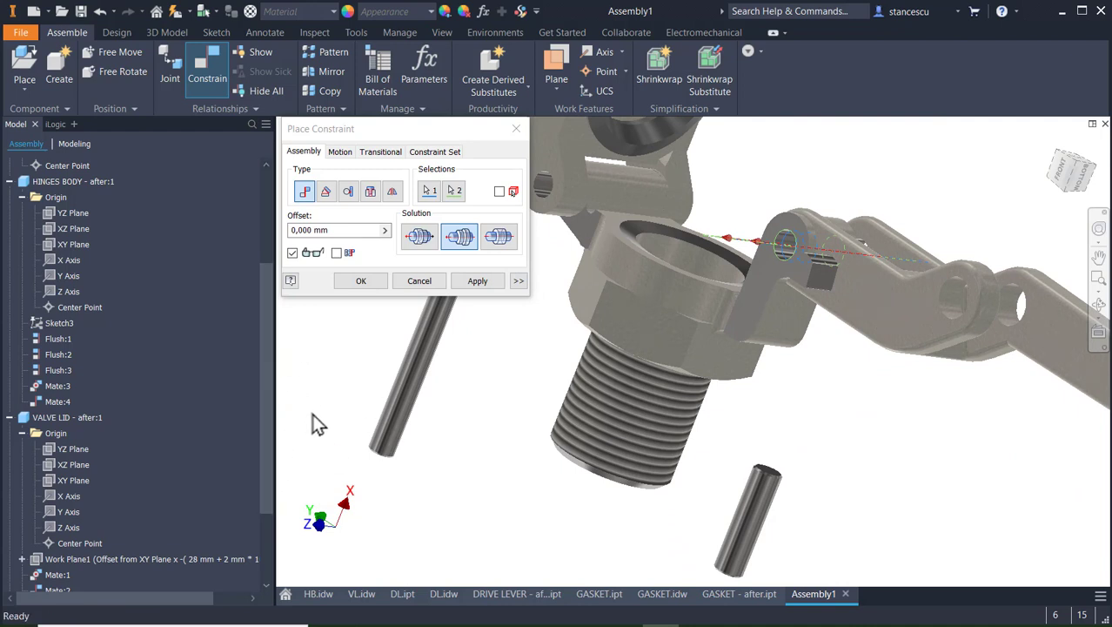
pyautogui.click(479, 283)
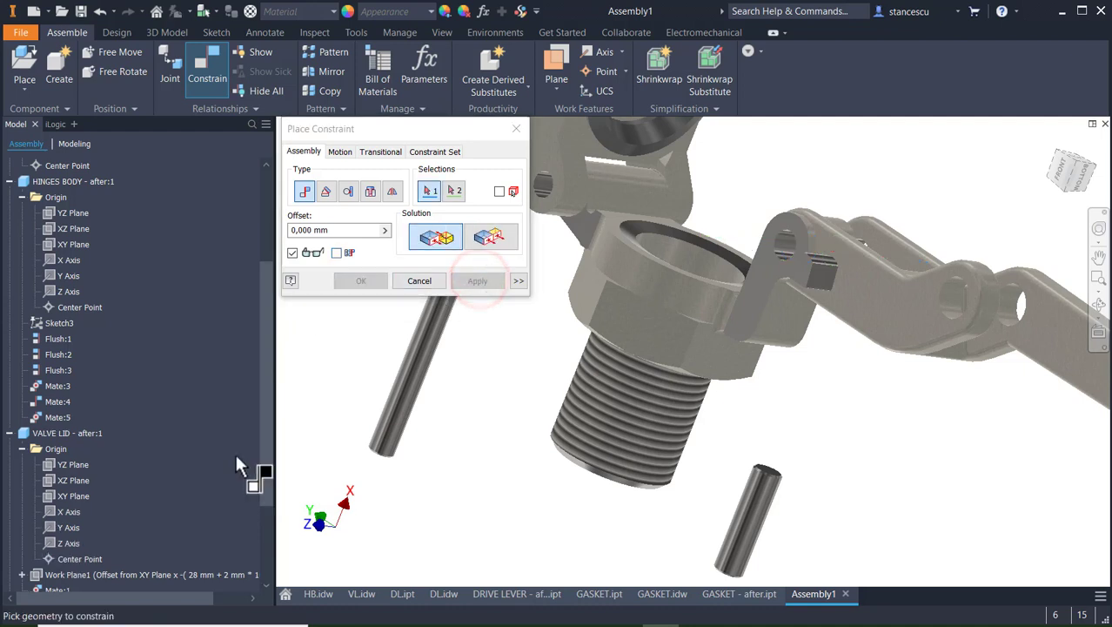
# - Mate the drive lever's XY Plane with the hinge body's origin Center Point at 0 mm offset, and finish constraining
pyautogui.scroll(-3, 143, 412)
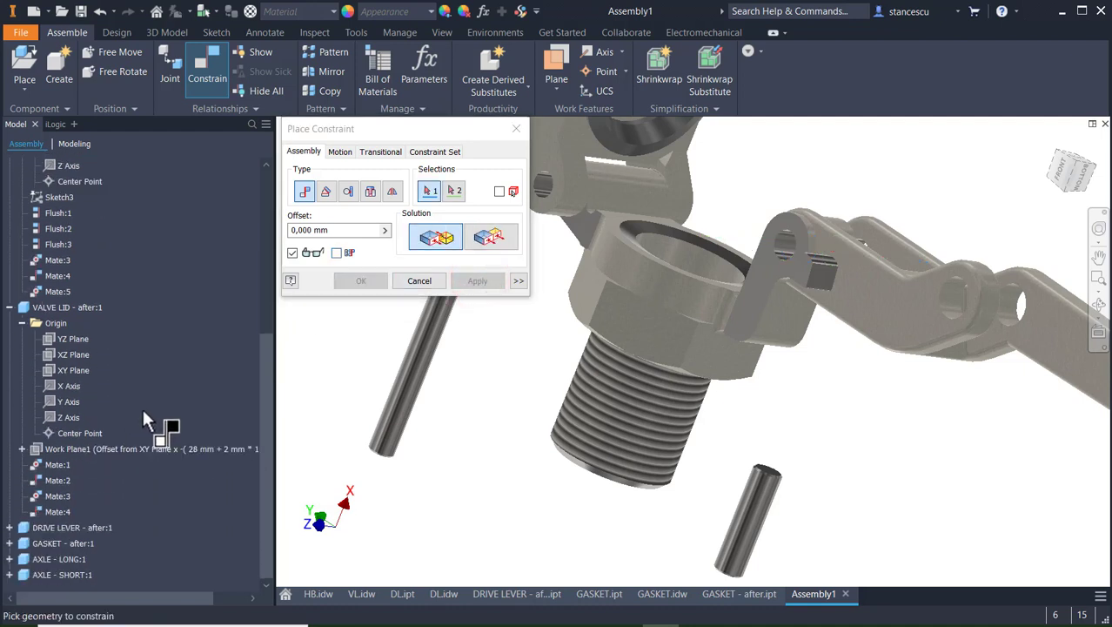
pyautogui.click(9, 528)
pyautogui.click(22, 527)
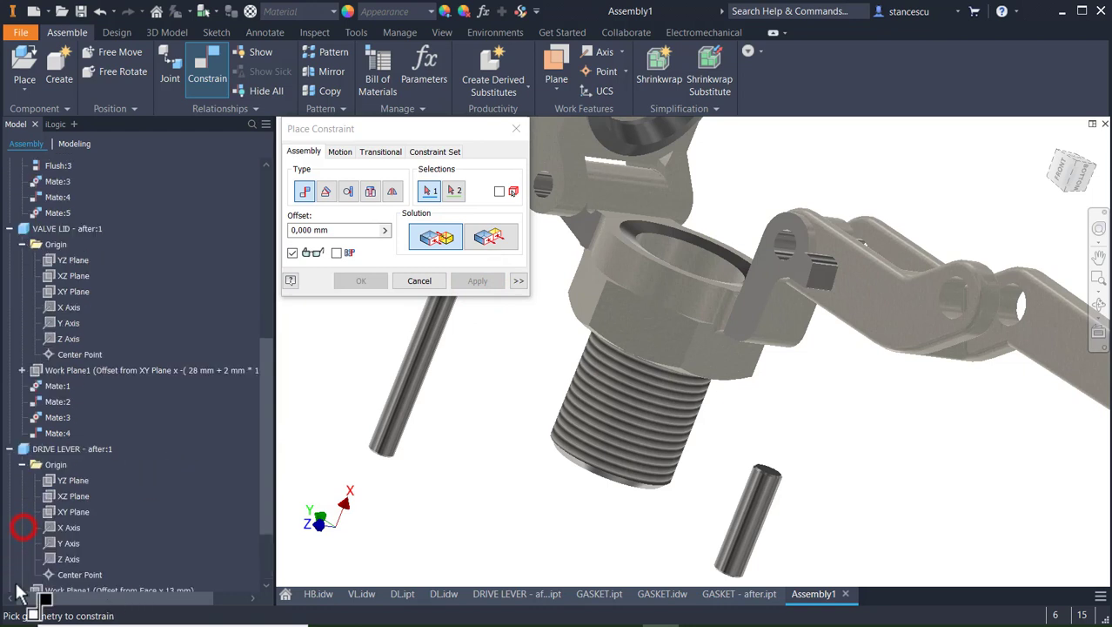
pyautogui.click(83, 511)
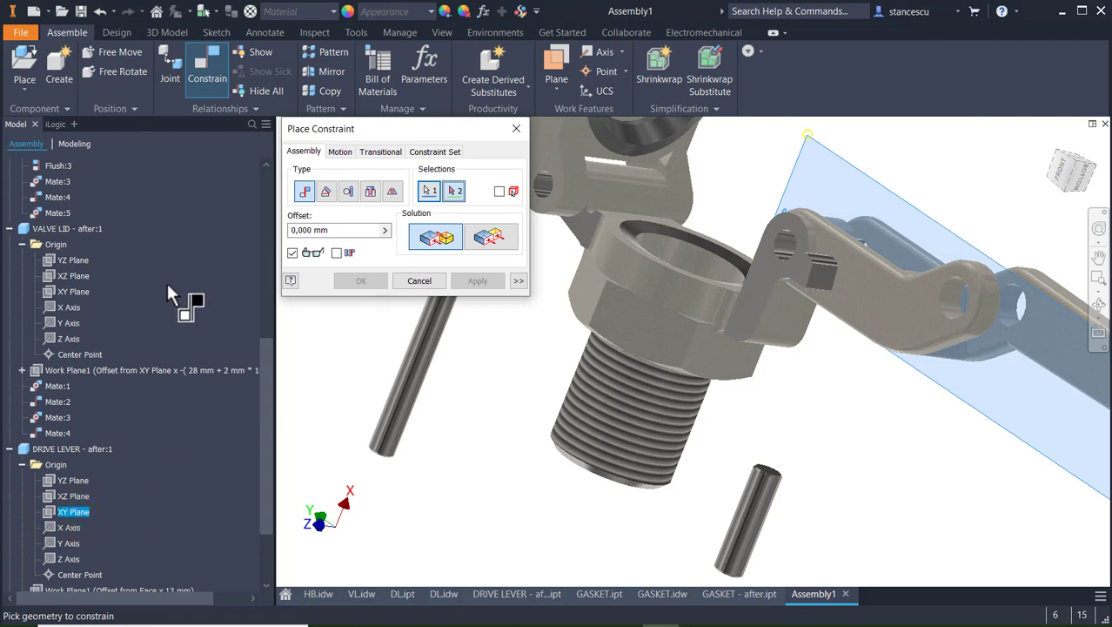
pyautogui.scroll(4, 167, 279)
pyautogui.scroll(1, 168, 288)
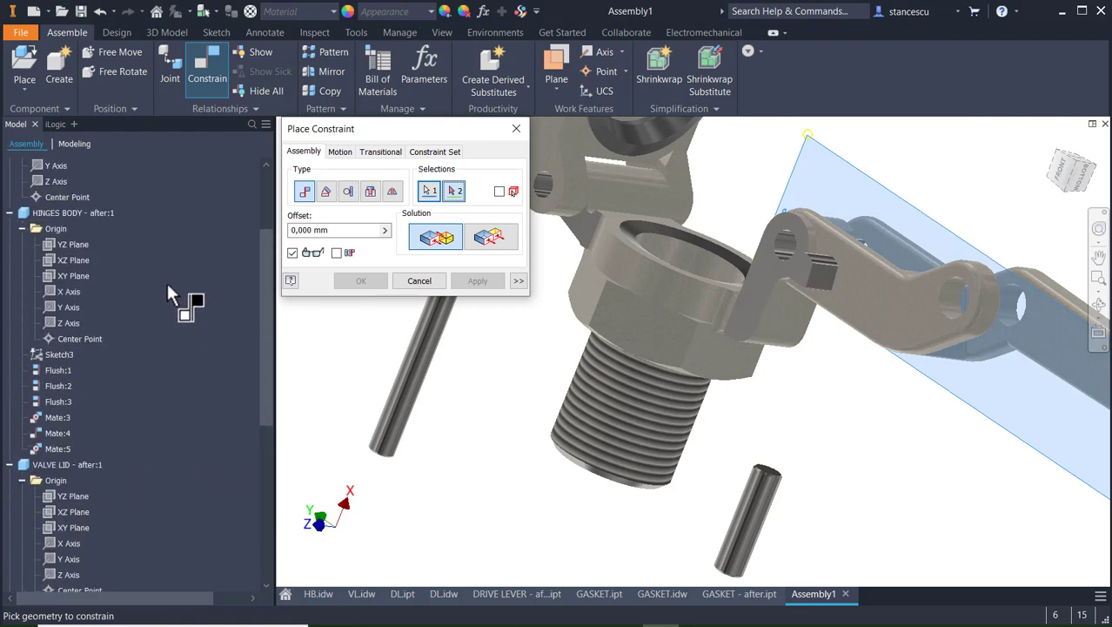
pyautogui.click(62, 340)
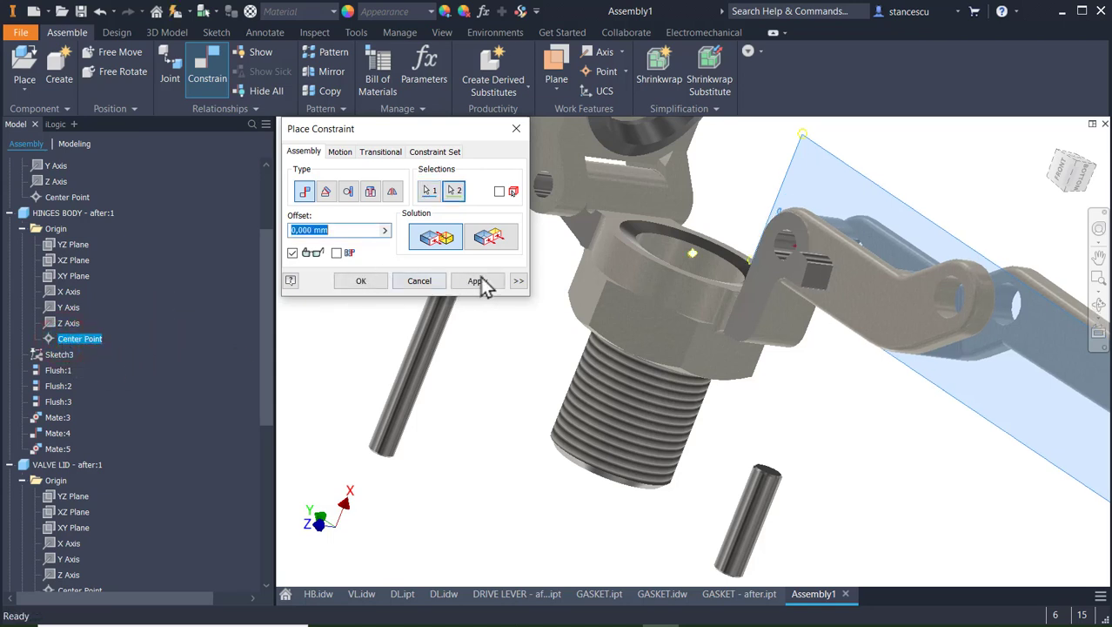
pyautogui.click(479, 286)
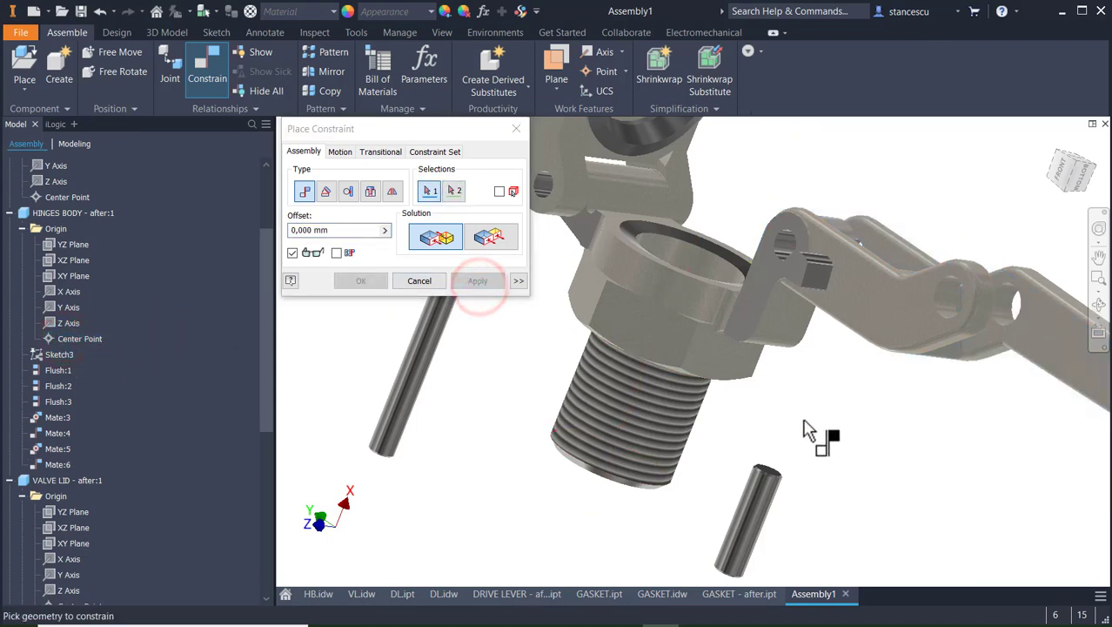
pyautogui.moveTo(532, 383)
pyautogui.mouseDown(button='middle')
pyautogui.moveTo(514, 448)
pyautogui.moveTo(524, 393)
pyautogui.mouseUp(button='middle')
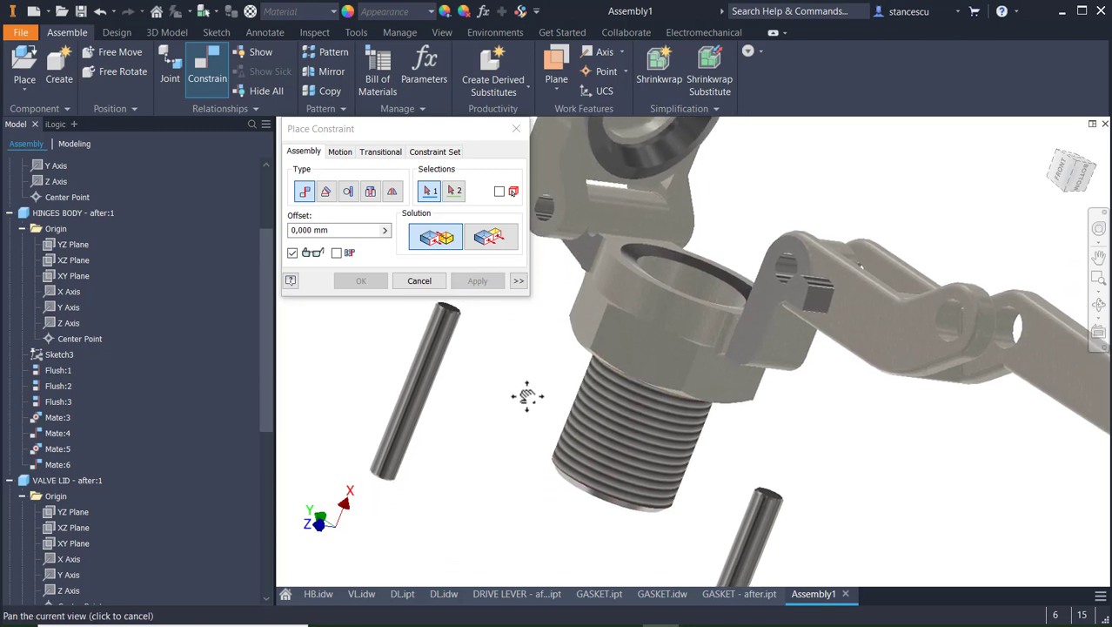
pyautogui.click(419, 280)
# - Swing the valve lid down over the hinge body and rotate the drive lever about its hinge, checking their positions from the front
pyautogui.scroll(-3, 522, 372)
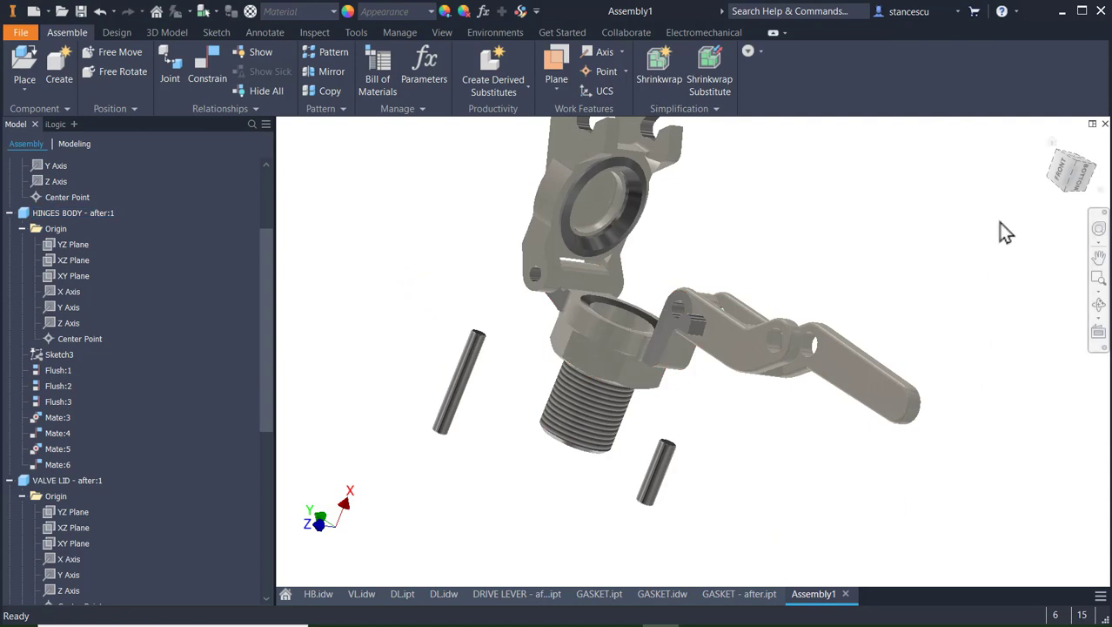
pyautogui.press('F6')
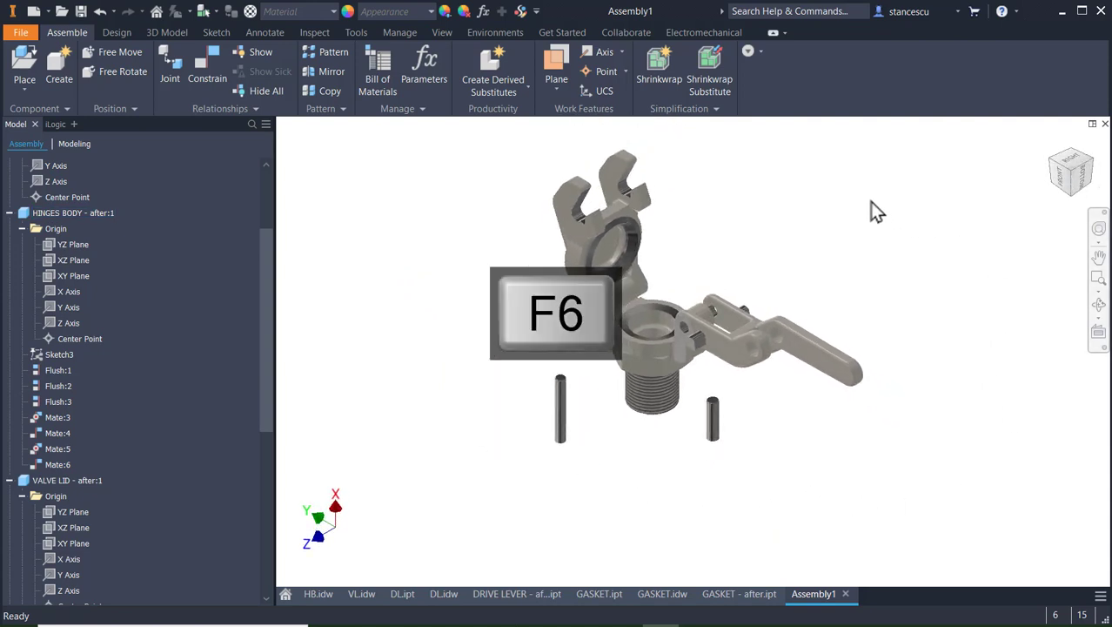
pyautogui.moveTo(565, 216); pyautogui.dragTo(632, 280)
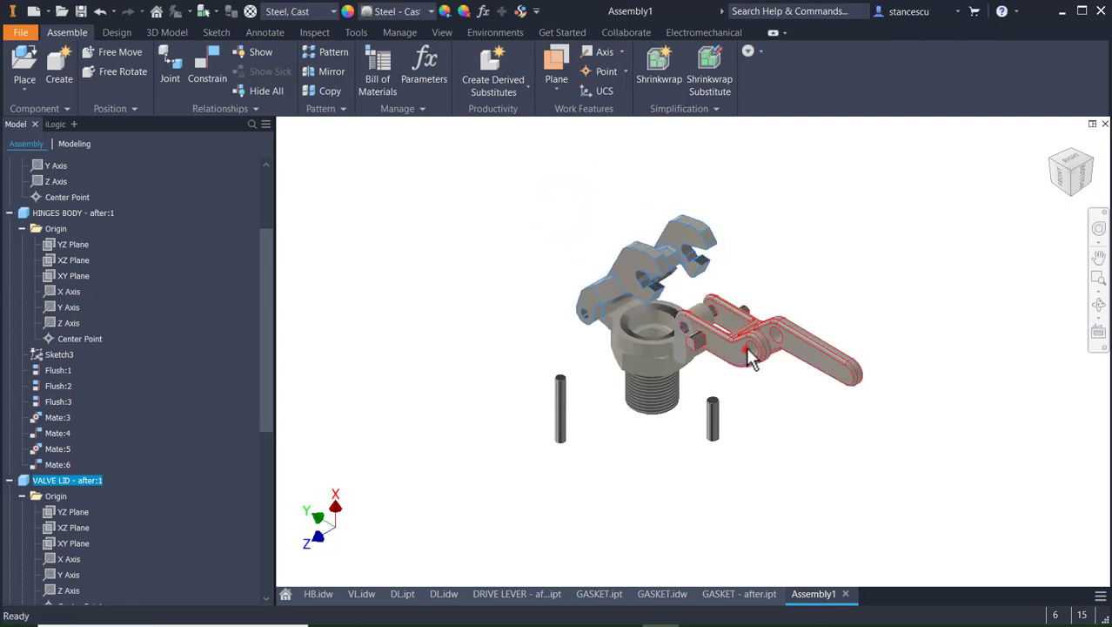
pyautogui.moveTo(745, 347); pyautogui.dragTo(729, 416)
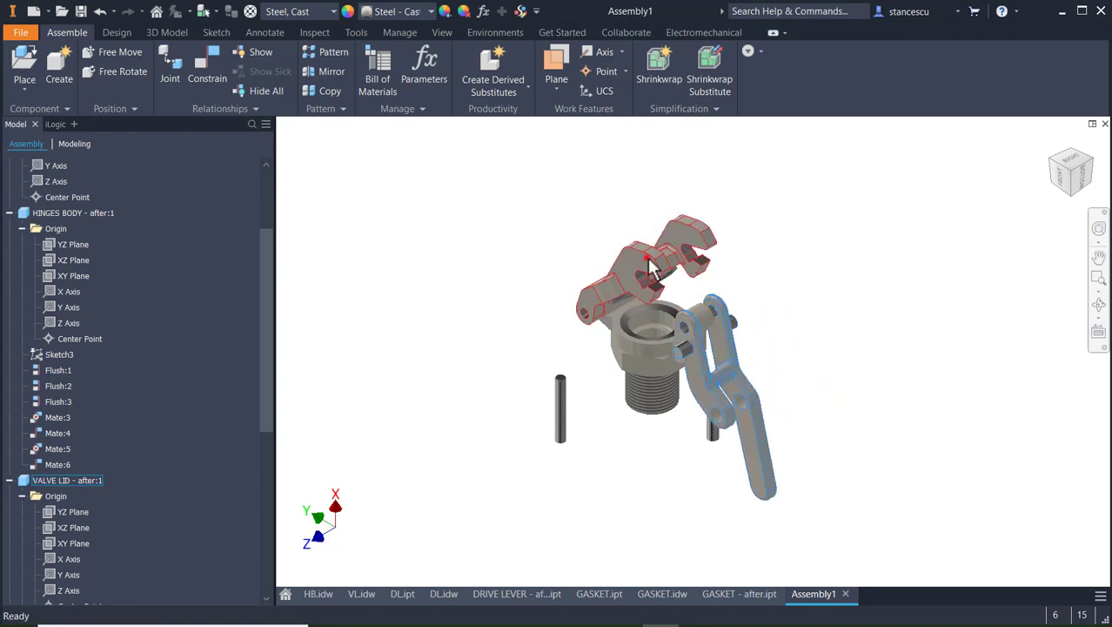
pyautogui.moveTo(651, 270); pyautogui.dragTo(651, 254)
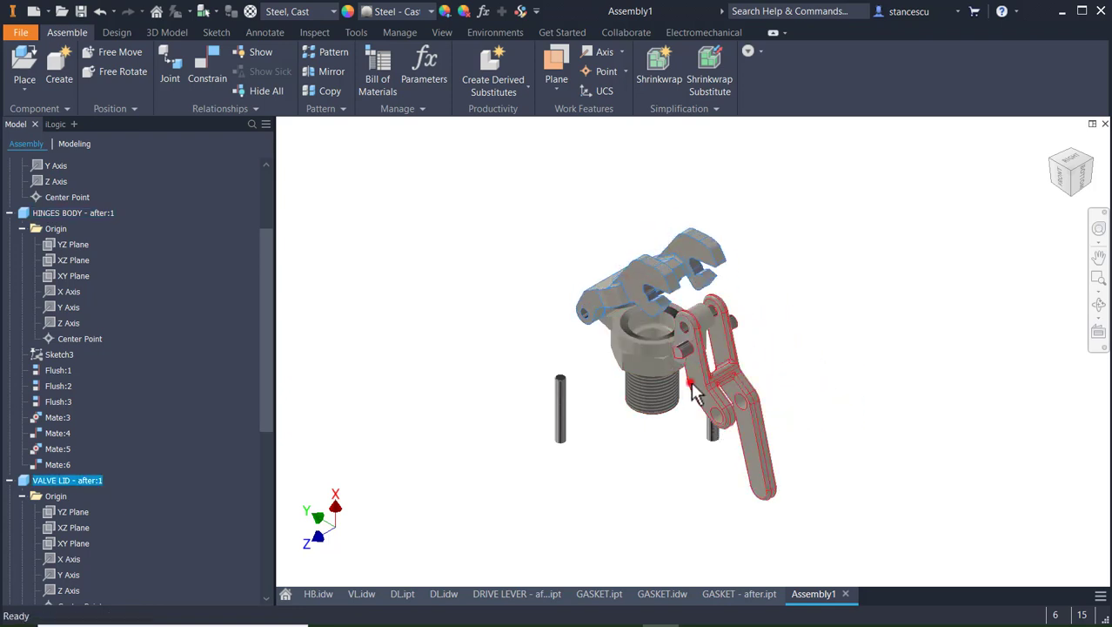
pyautogui.moveTo(693, 391); pyautogui.dragTo(740, 367)
pyautogui.scroll(5, 722, 388)
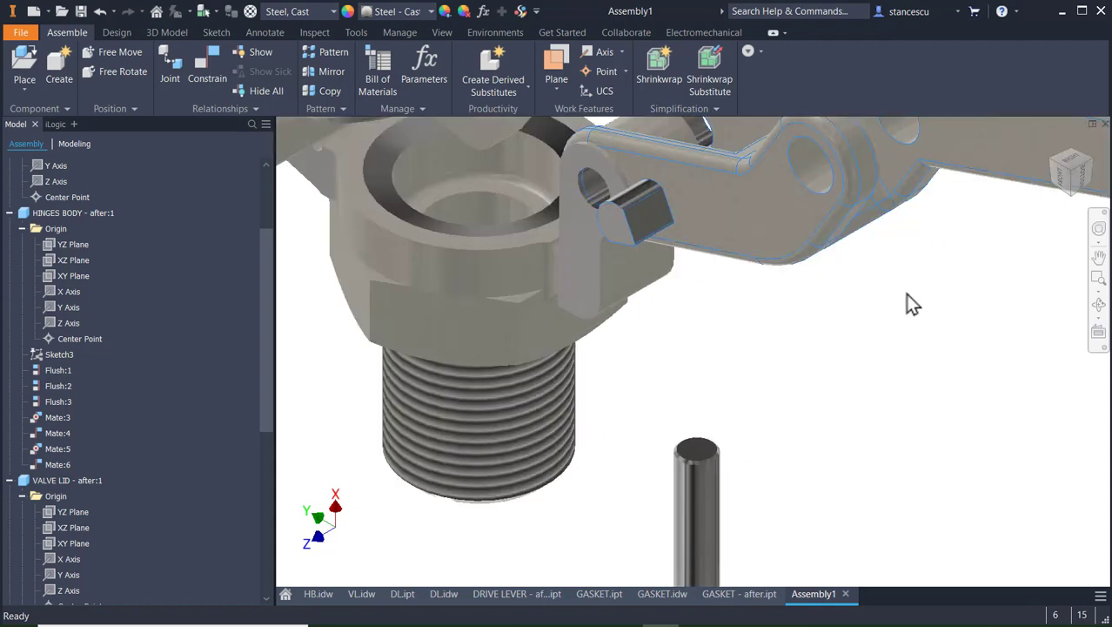
pyautogui.scroll(-4, 912, 303)
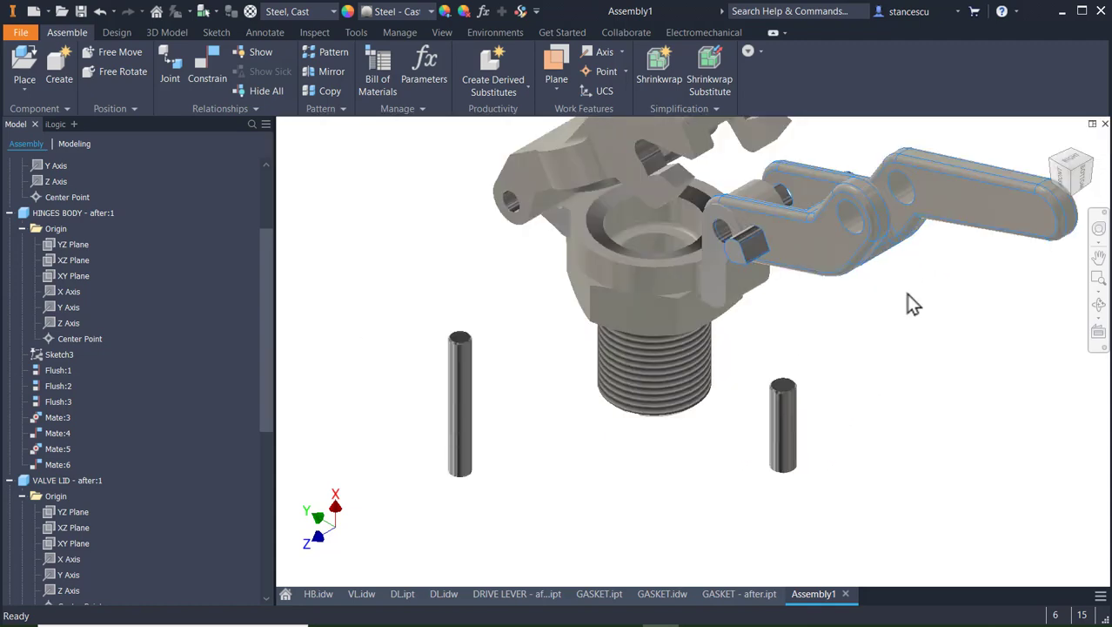
pyautogui.click(1062, 173)
pyautogui.moveTo(709, 418); pyautogui.dragTo(808, 247, button='middle')
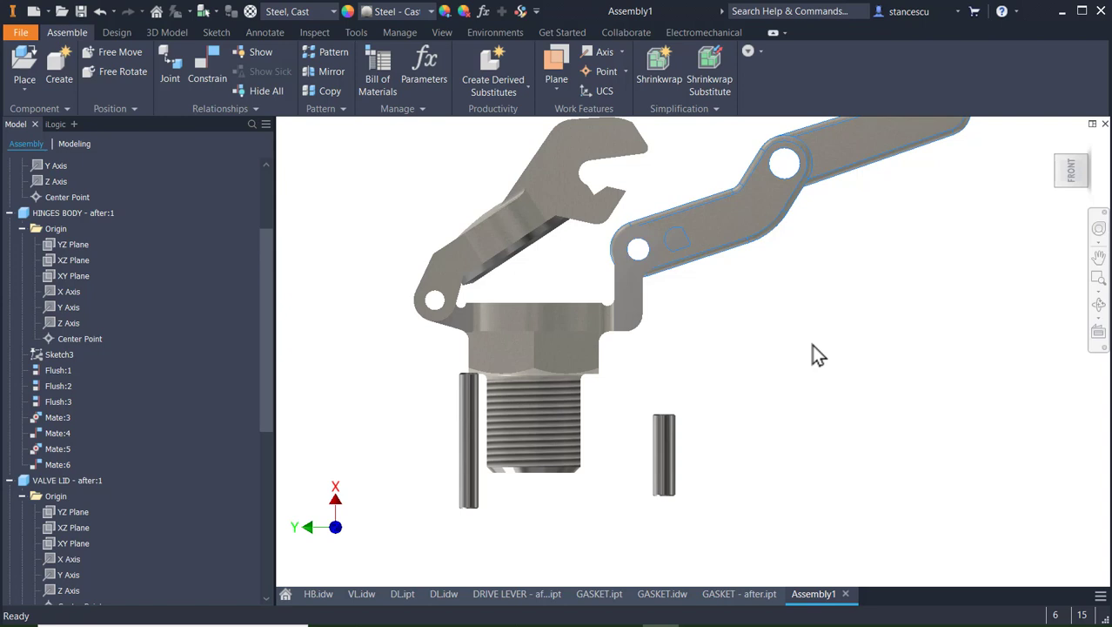
pyautogui.press('F6')
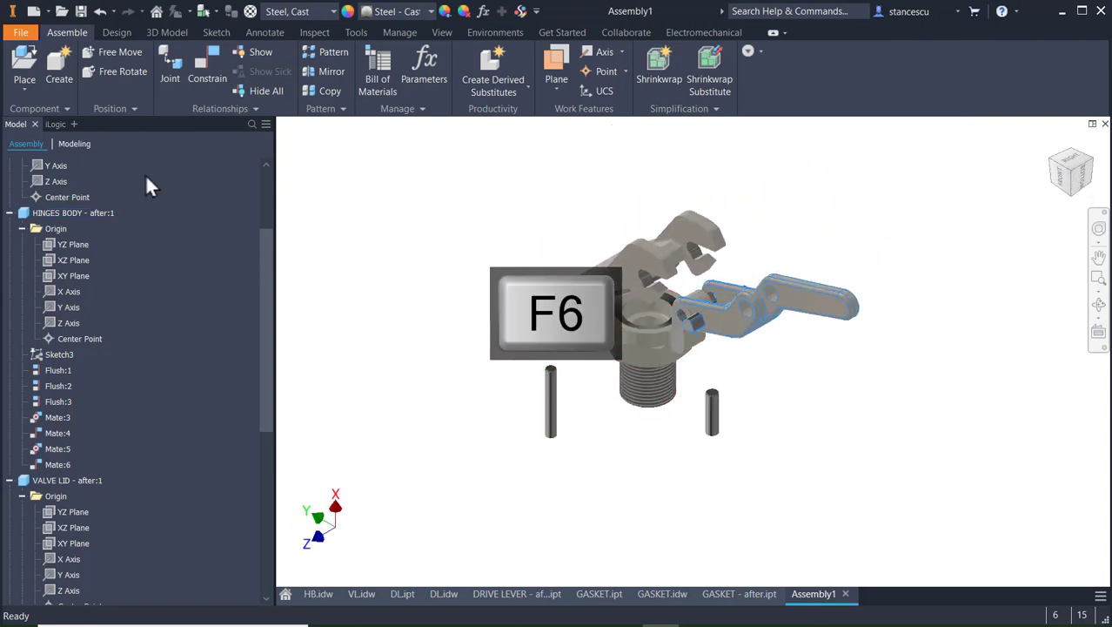
# - Apply an aligned Insert constraint at 0 mm offset between the short axle's top circular edge and the hole edge of the hinge body's drive-lever lug
pyautogui.click(206, 69)
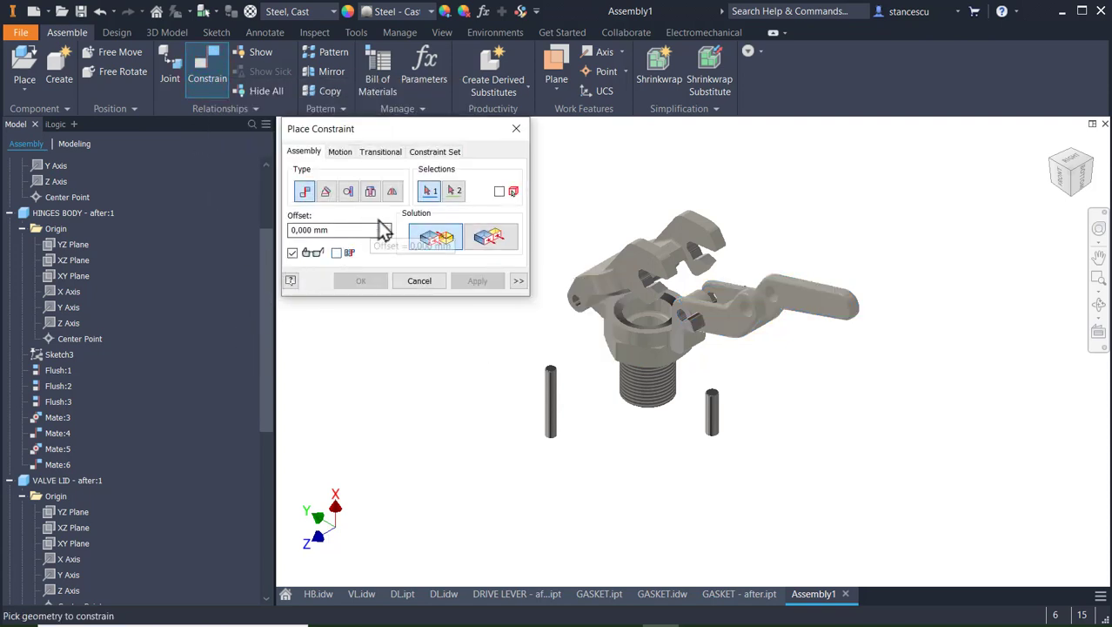
pyautogui.click(373, 191)
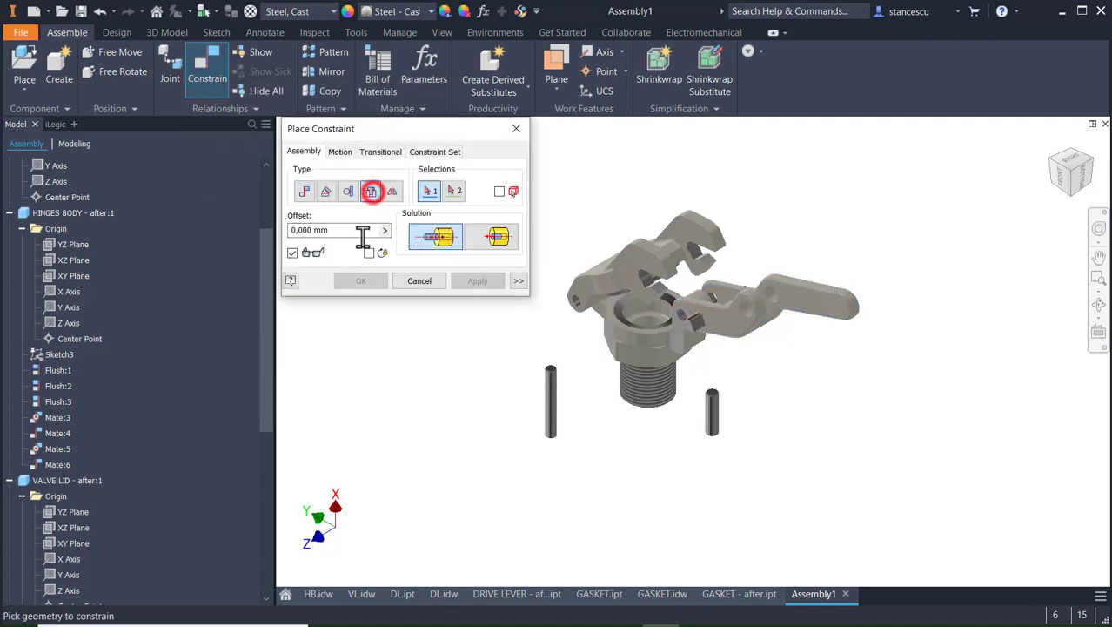
pyautogui.click(492, 240)
pyautogui.scroll(3, 600, 433)
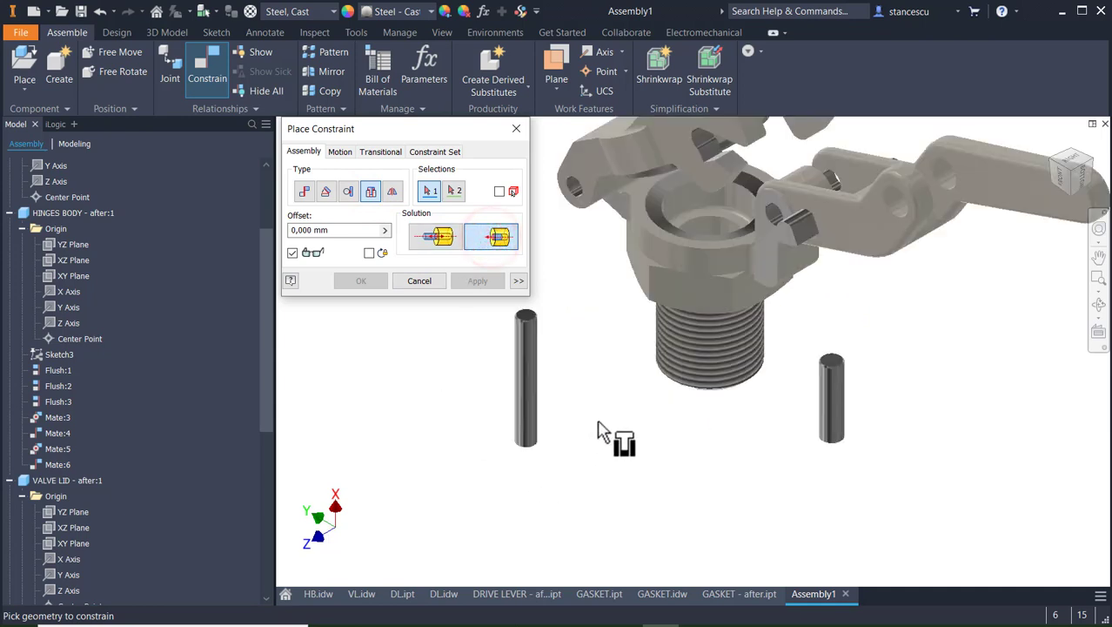
pyautogui.scroll(2, 675, 442)
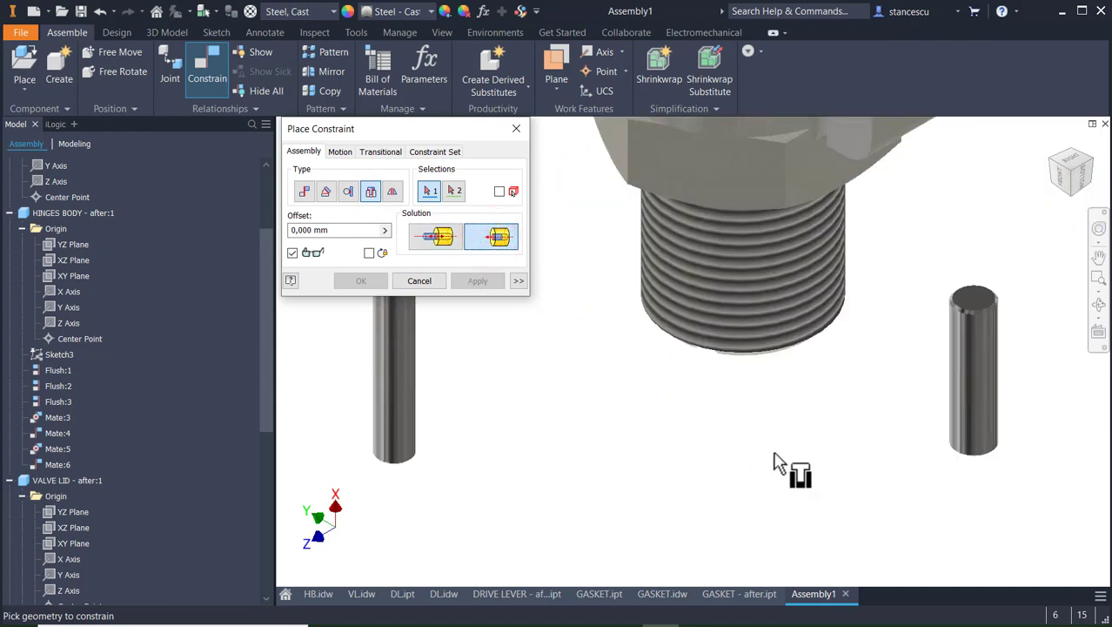
pyautogui.click(984, 304)
pyautogui.moveTo(878, 203); pyautogui.dragTo(839, 385, button='middle')
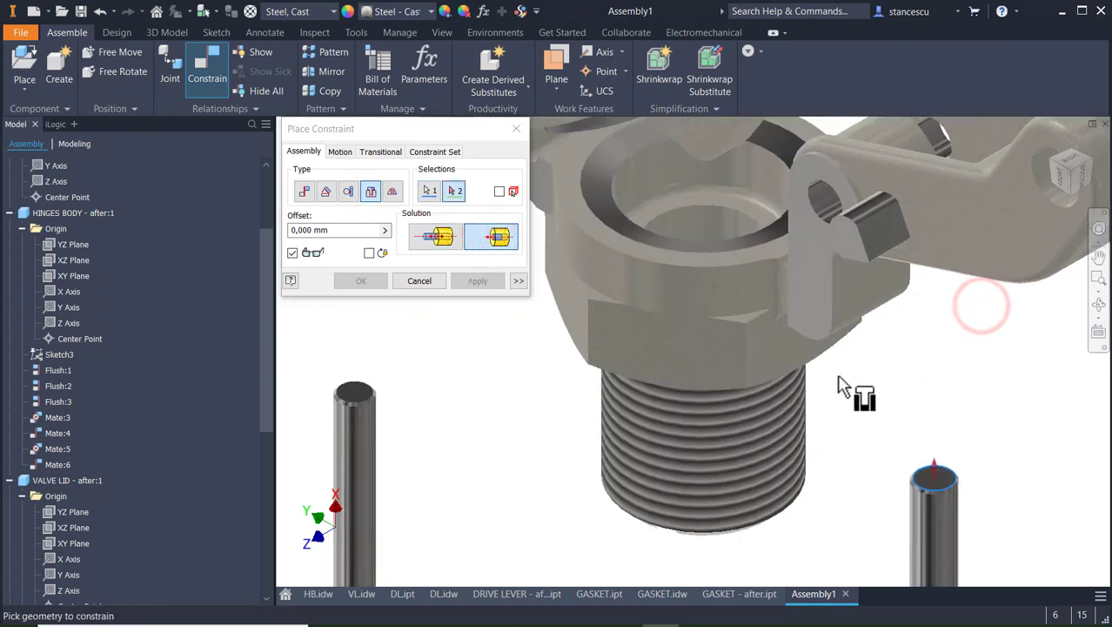
pyautogui.click(829, 222)
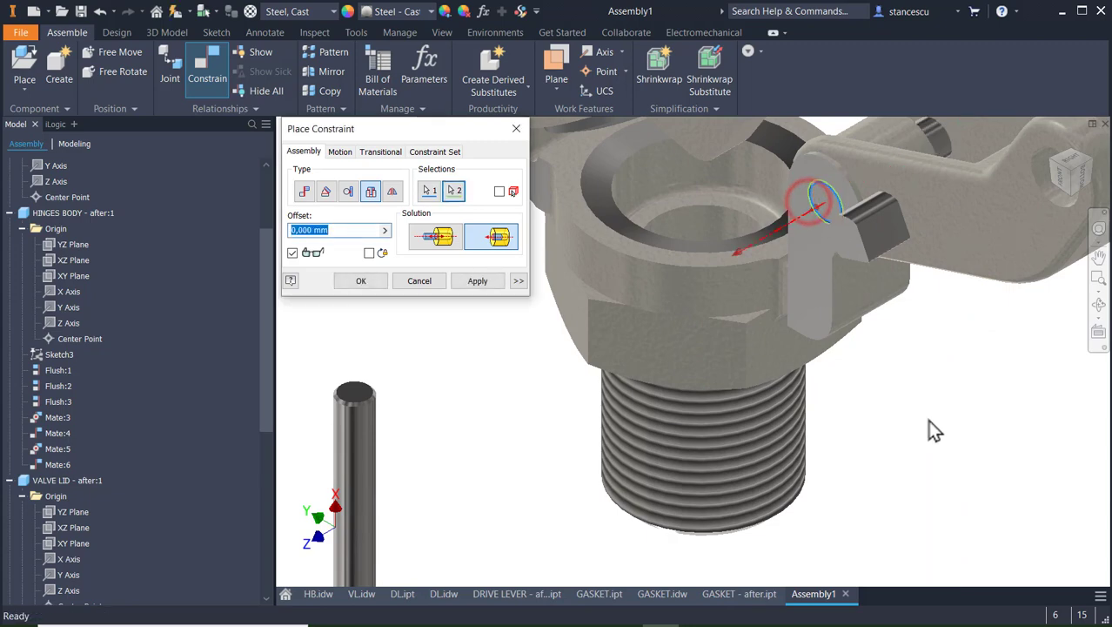
pyautogui.scroll(3, 934, 430)
pyautogui.moveTo(928, 450)
pyautogui.keyDown('shift'); pyautogui.mouseDown(button='middle')
pyautogui.moveTo(899, 455)
pyautogui.moveTo(880, 473)
pyautogui.moveTo(923, 460)
pyautogui.moveTo(941, 439)
pyautogui.moveTo(882, 449)
pyautogui.moveTo(907, 445)
pyautogui.mouseUp(button='middle'); pyautogui.keyUp('shift')
pyautogui.scroll(-3, 1039, 237)
pyautogui.moveTo(1029, 225); pyautogui.dragTo(785, 293, button='middle')
pyautogui.keyDown('shift'); pyautogui.moveTo(807, 337); pyautogui.dragTo(786, 360, button='middle'); pyautogui.keyUp('shift')
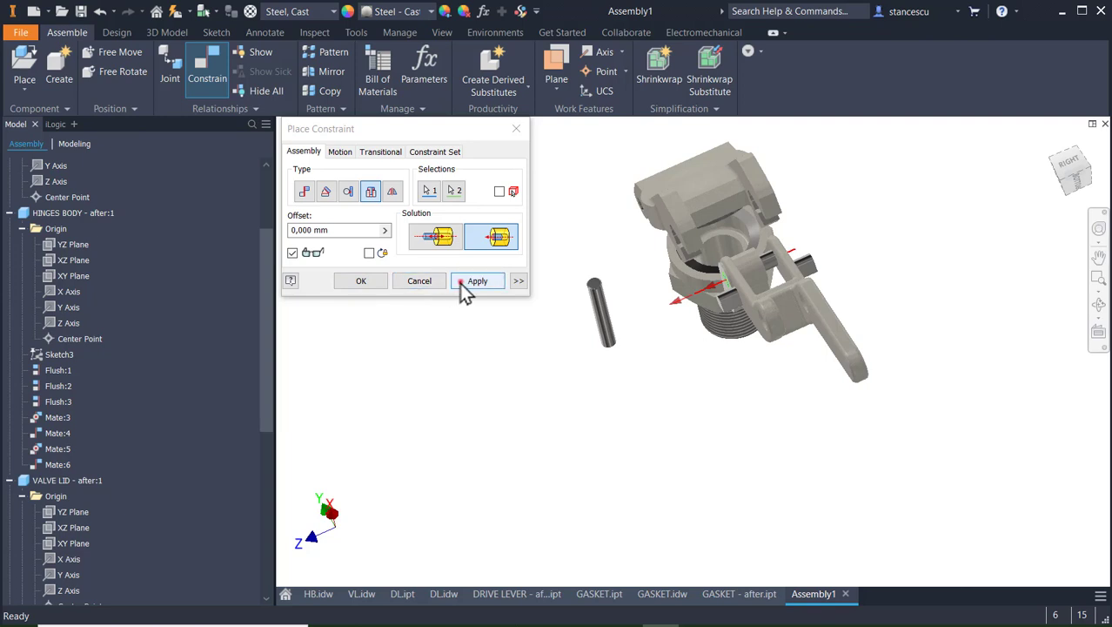
pyautogui.click(460, 282)
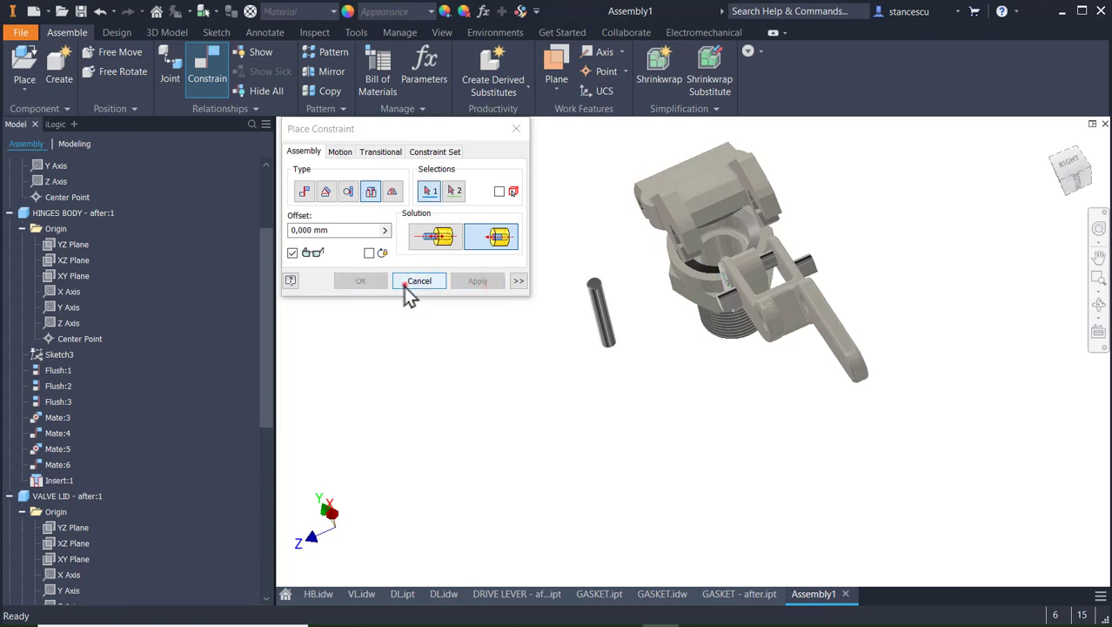
pyautogui.click(406, 283)
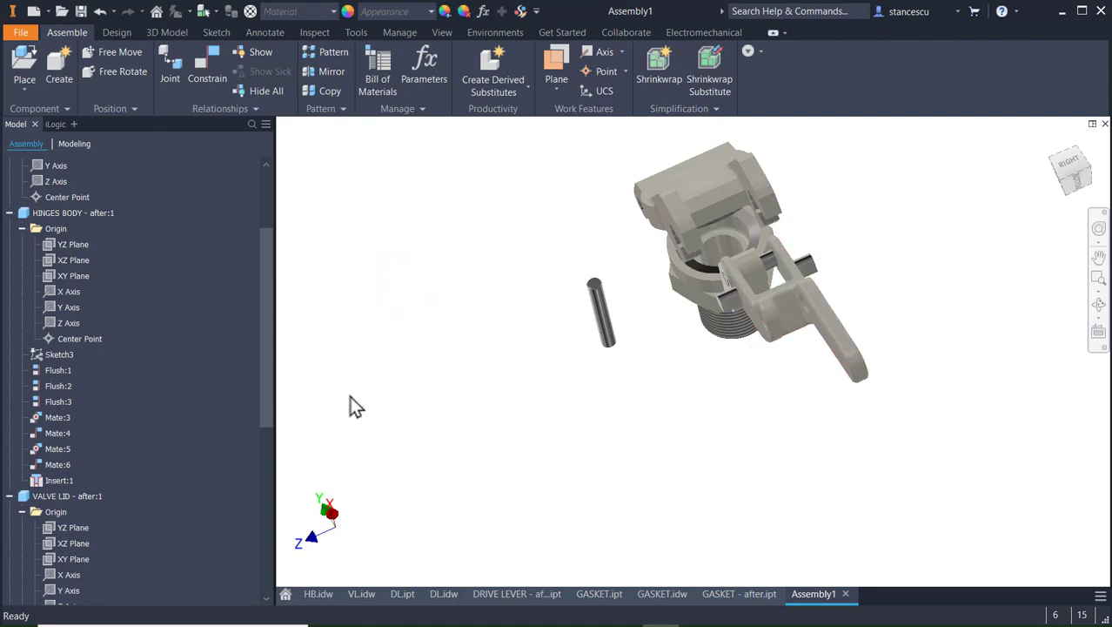
# - Delete the mate constraint between the drive lever's XY Plane and the hinge body's Center Point
pyautogui.moveTo(786, 328); pyautogui.dragTo(788, 301)
pyautogui.click(786, 294)
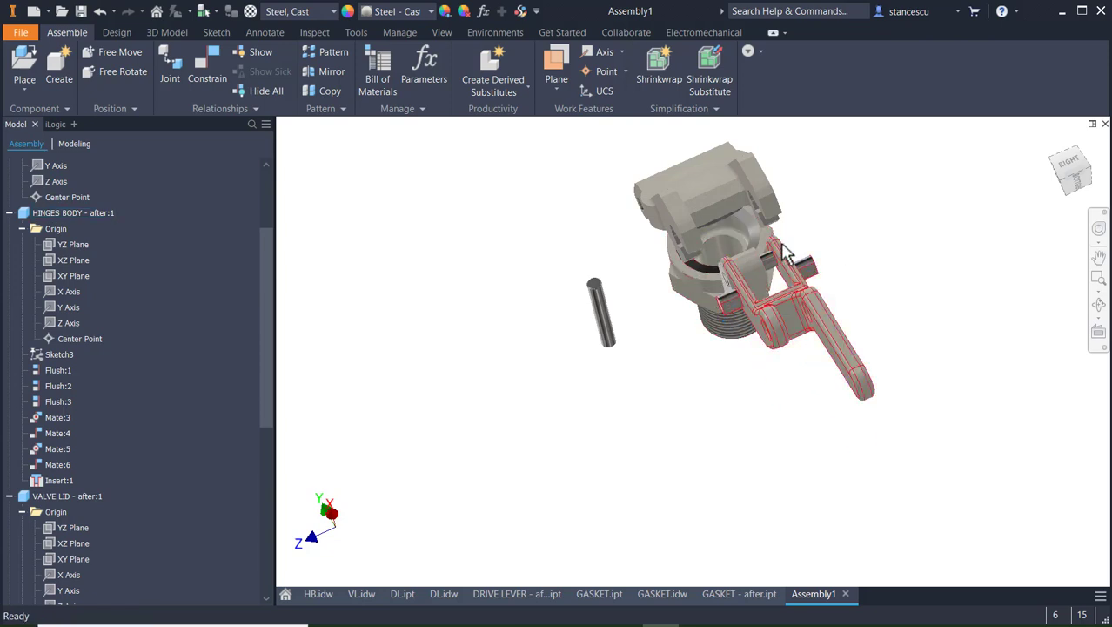
pyautogui.scroll(-3, 643, 380)
pyautogui.moveTo(619, 396); pyautogui.dragTo(692, 305, button='middle')
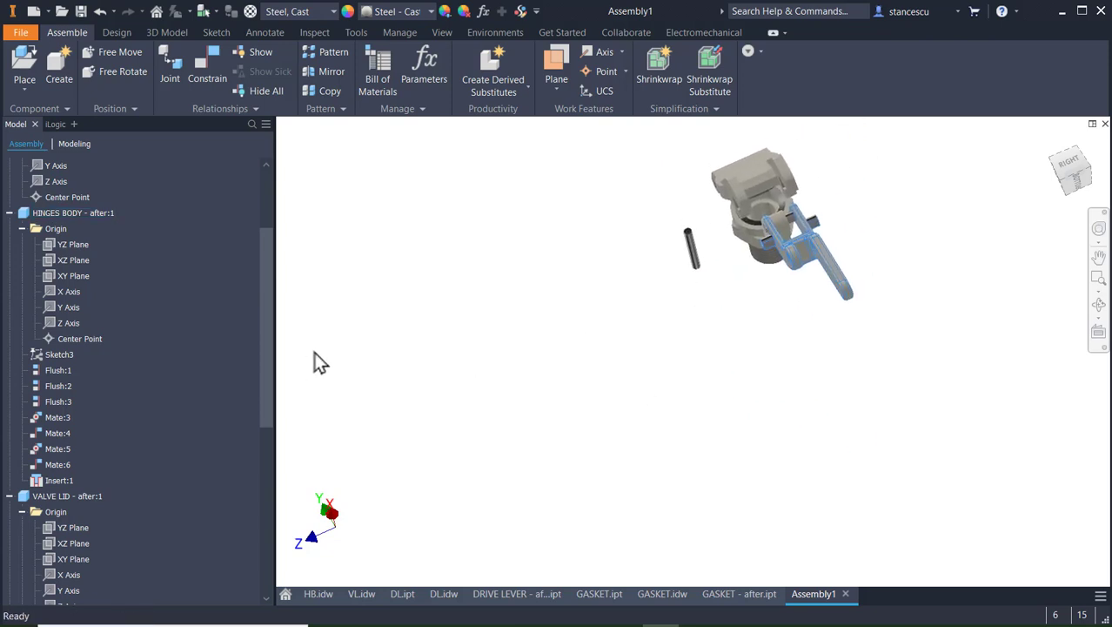
pyautogui.click(263, 413)
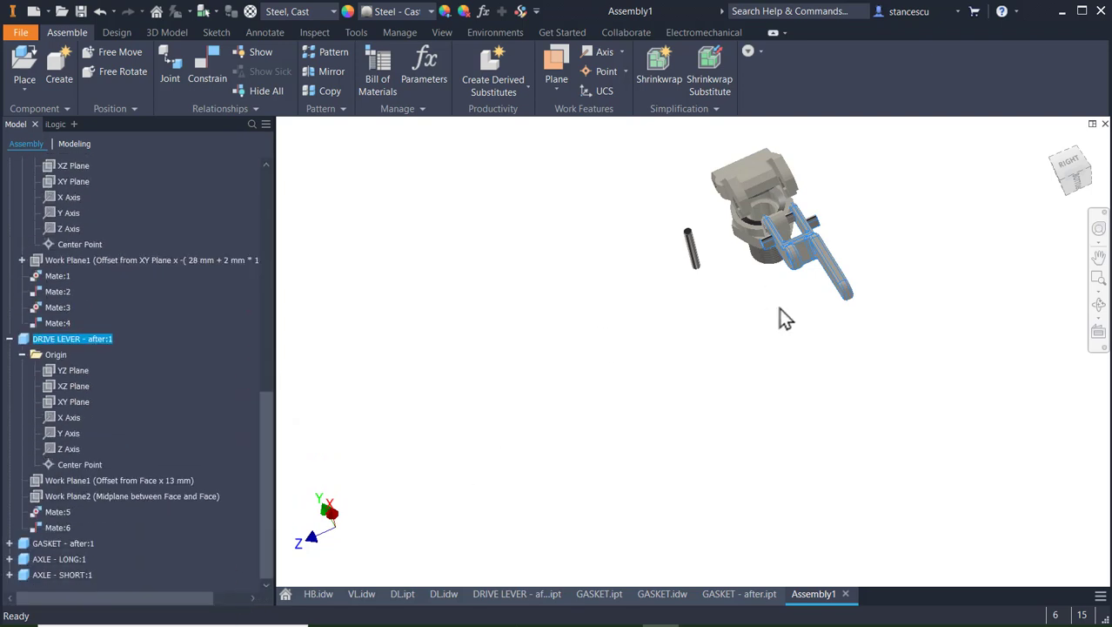
pyautogui.press('Home')
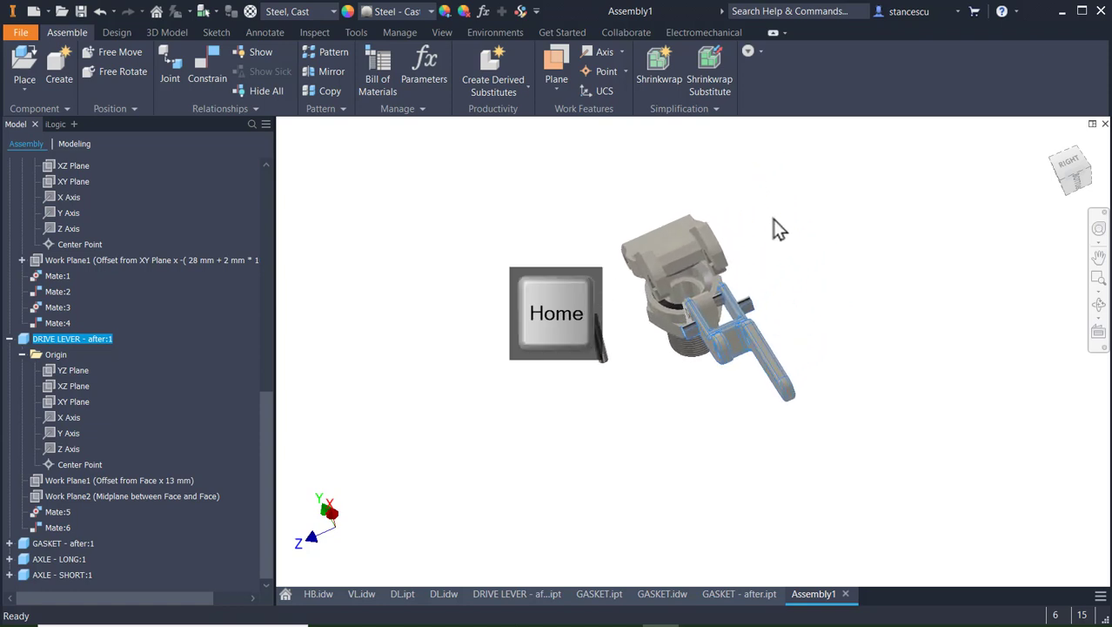
pyautogui.press('F6')
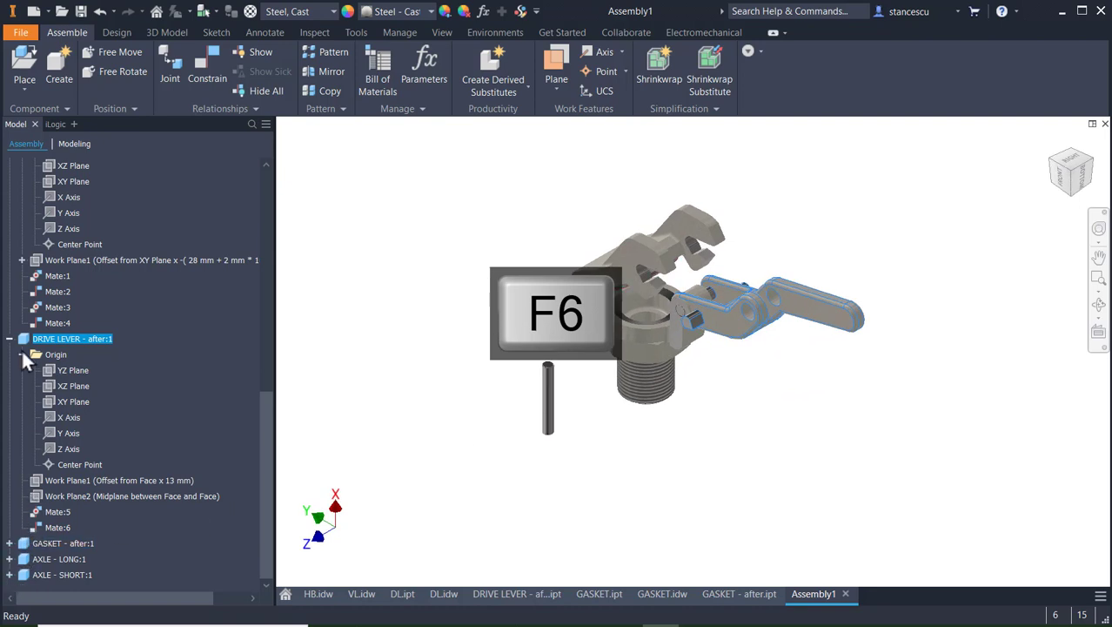
pyautogui.click(54, 526)
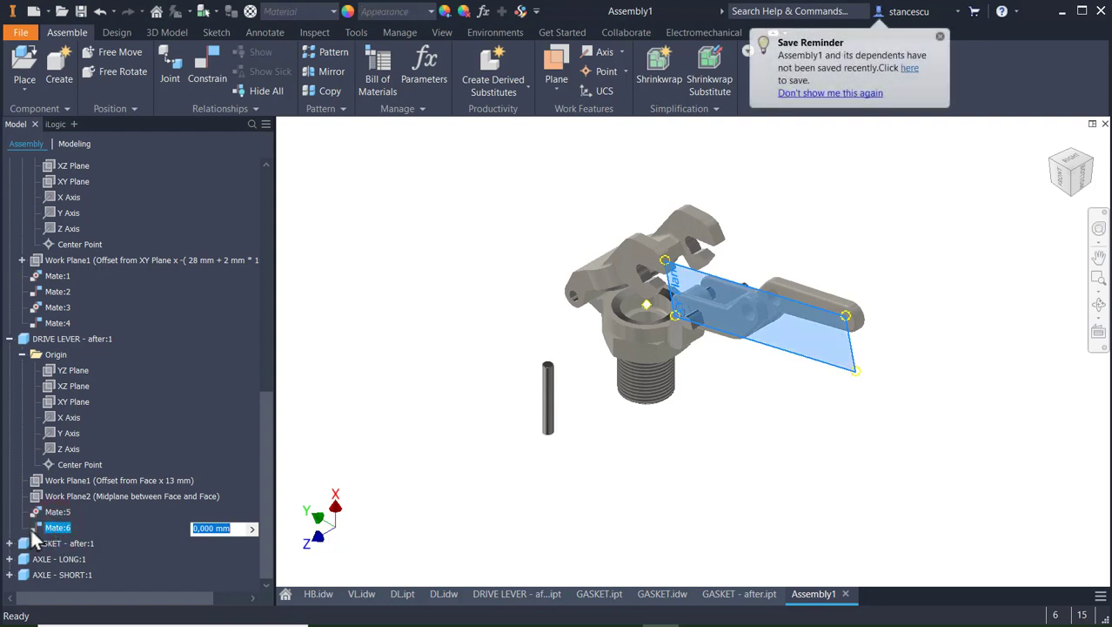
pyautogui.click(32, 531)
pyautogui.rightClick(39, 525)
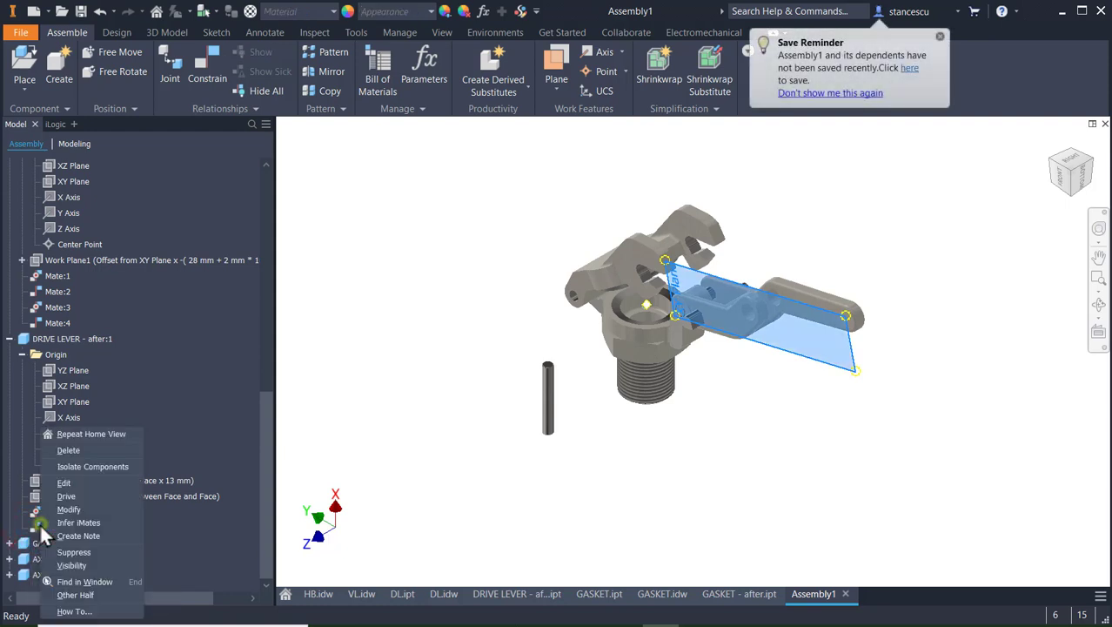
pyautogui.click(77, 450)
pyautogui.click(364, 356)
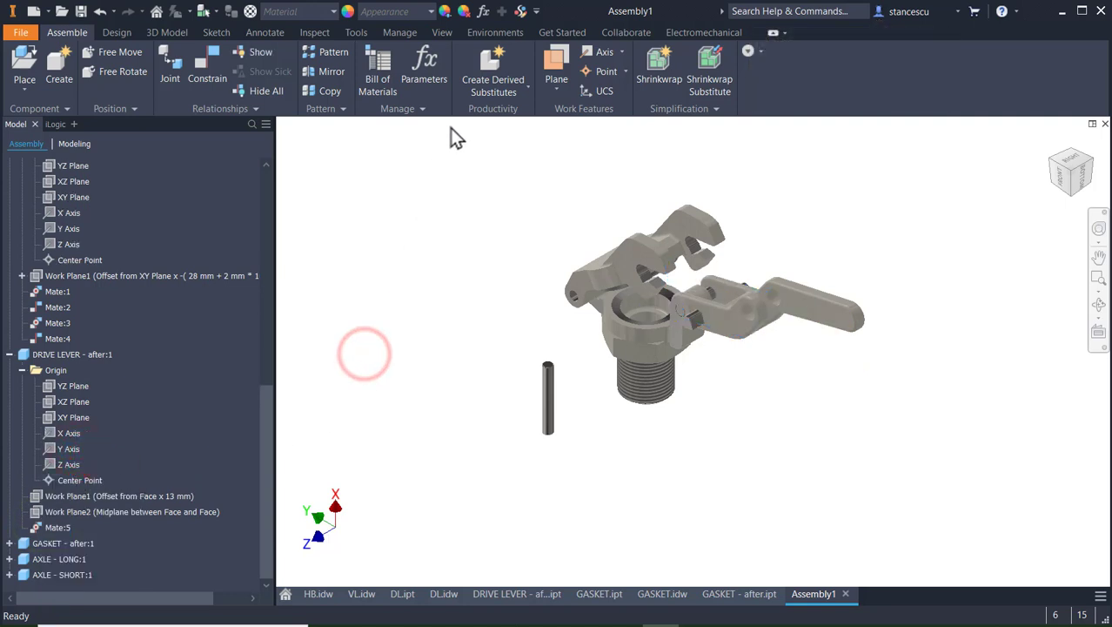
# - Mate the drive lever's midplane Work Plane2 with the hinge body's origin Center Point at 0 mm offset, and finish constraining
pyautogui.click(202, 66)
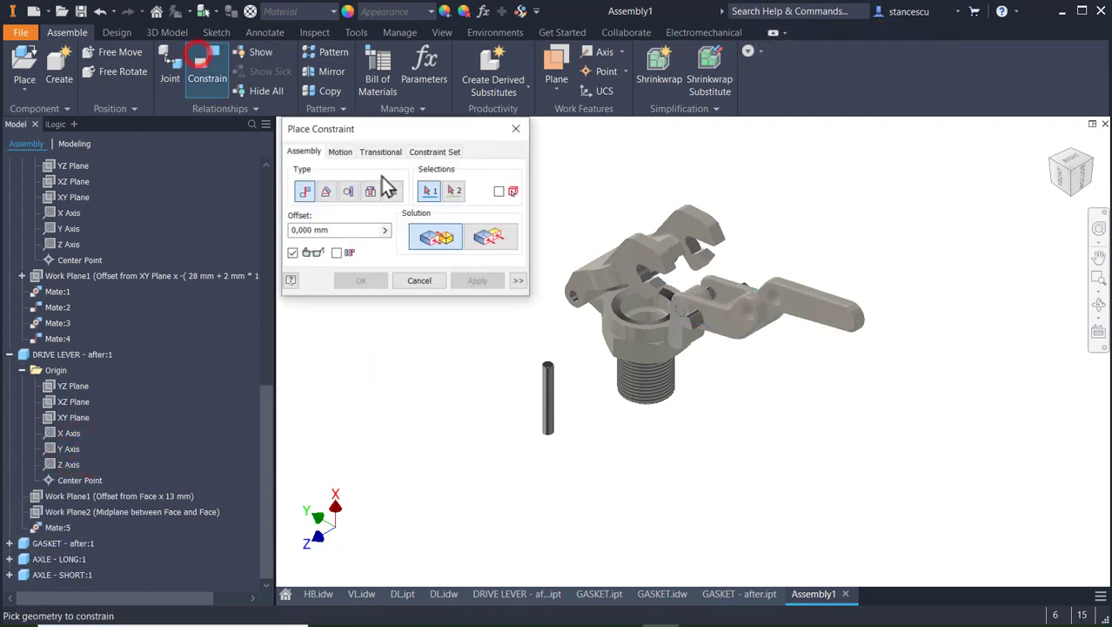
pyautogui.click(114, 512)
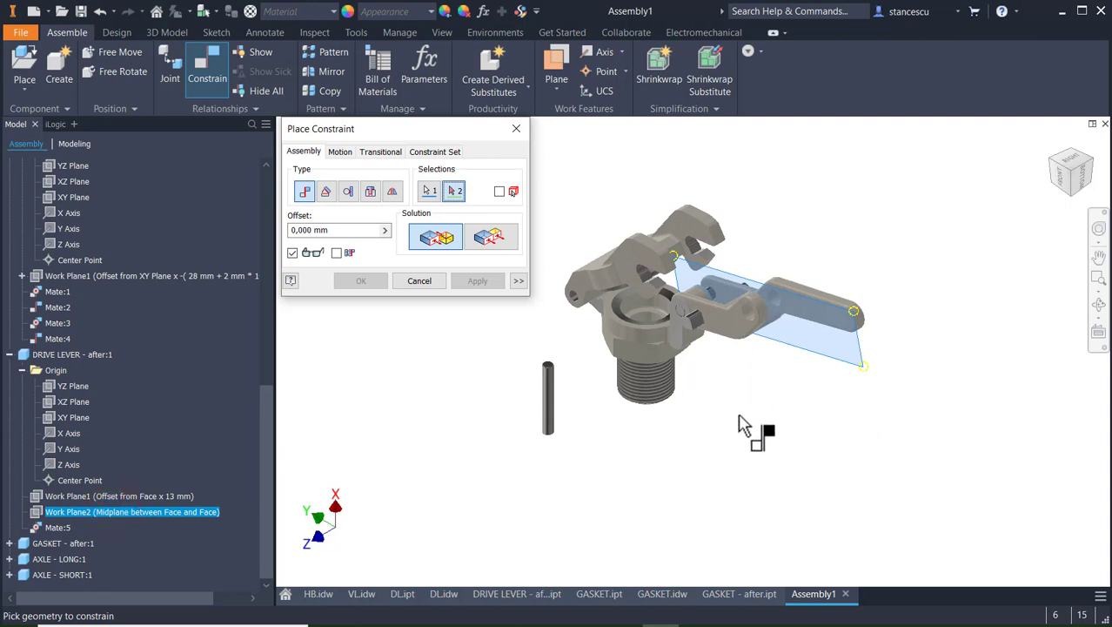
pyautogui.moveTo(739, 425)
pyautogui.keyDown('shift'); pyautogui.mouseDown(button='middle')
pyautogui.moveTo(705, 458)
pyautogui.moveTo(743, 457)
pyautogui.moveTo(735, 428)
pyautogui.moveTo(748, 420)
pyautogui.mouseUp(button='middle'); pyautogui.keyUp('shift')
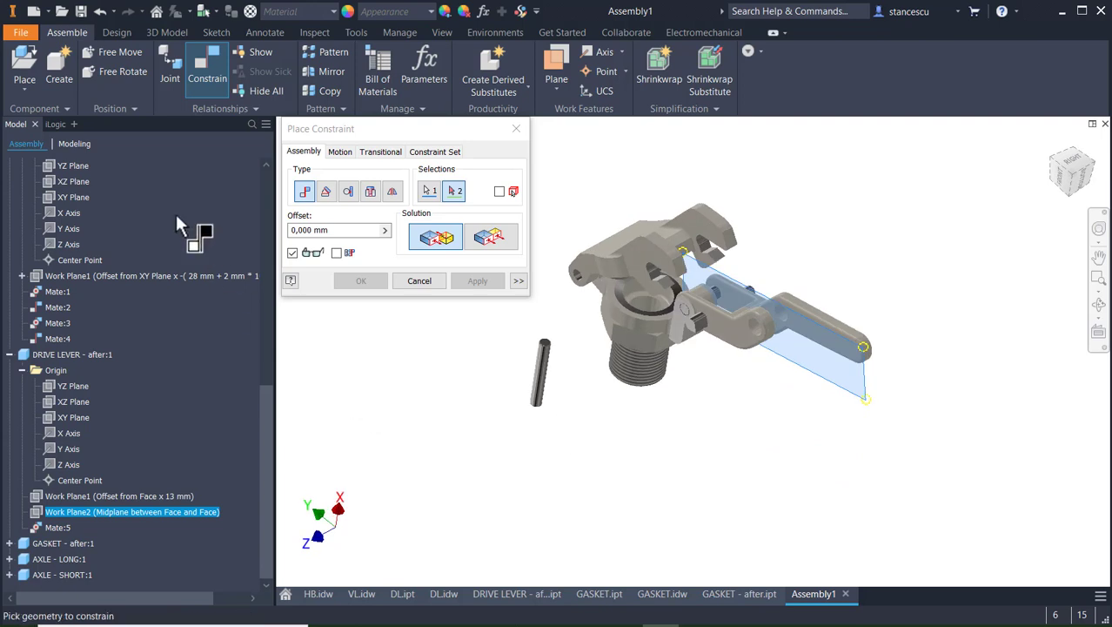
pyautogui.scroll(6, 145, 161)
pyautogui.scroll(3, 140, 162)
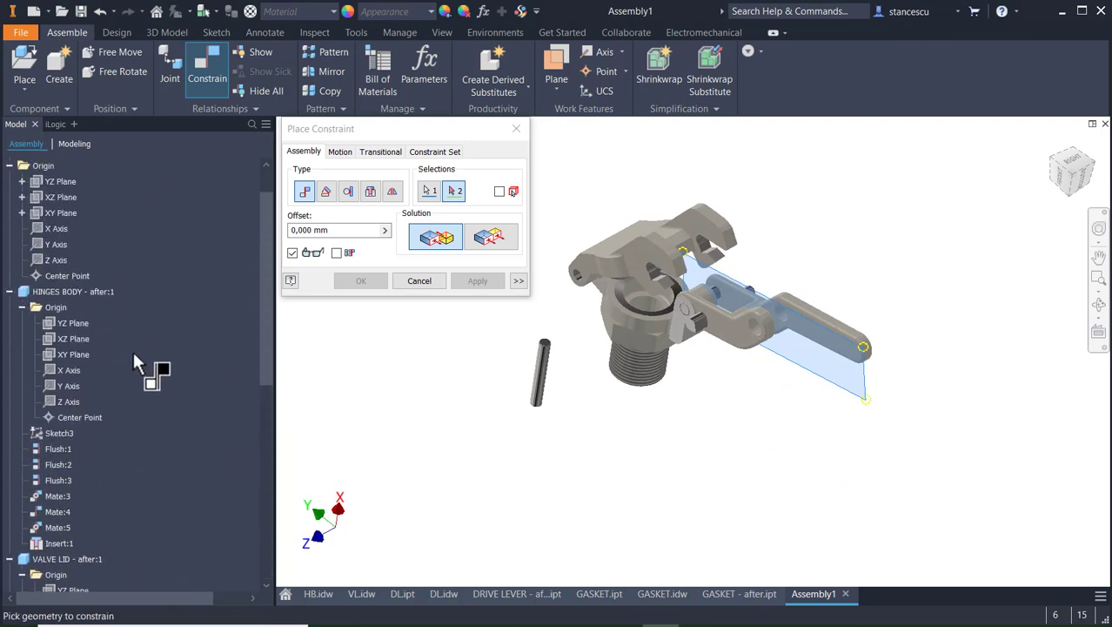
pyautogui.click(75, 421)
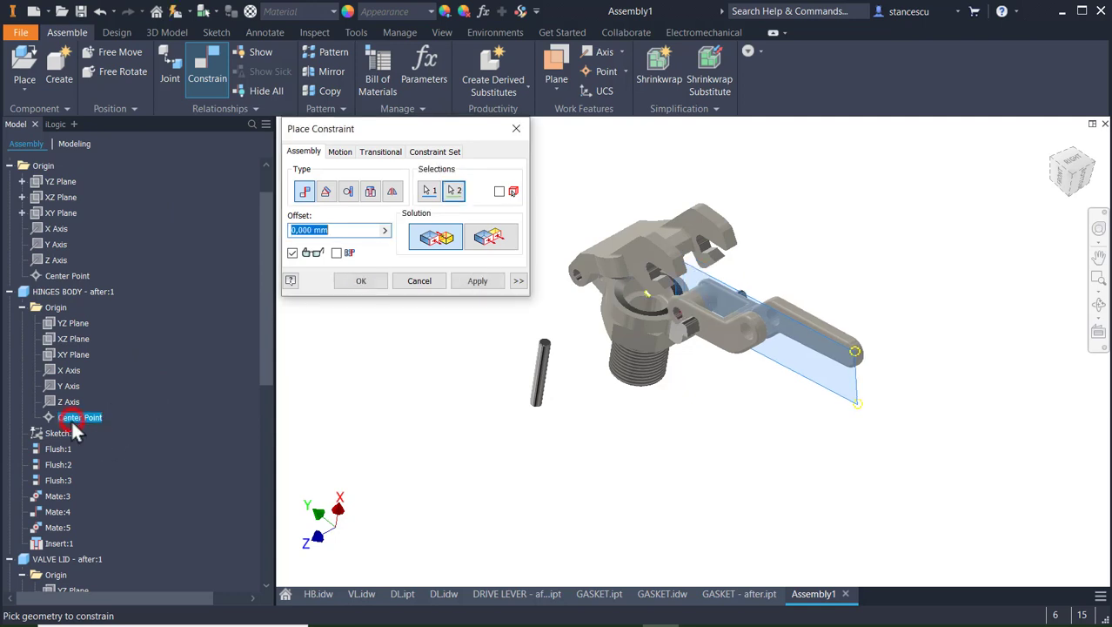
pyautogui.click(358, 281)
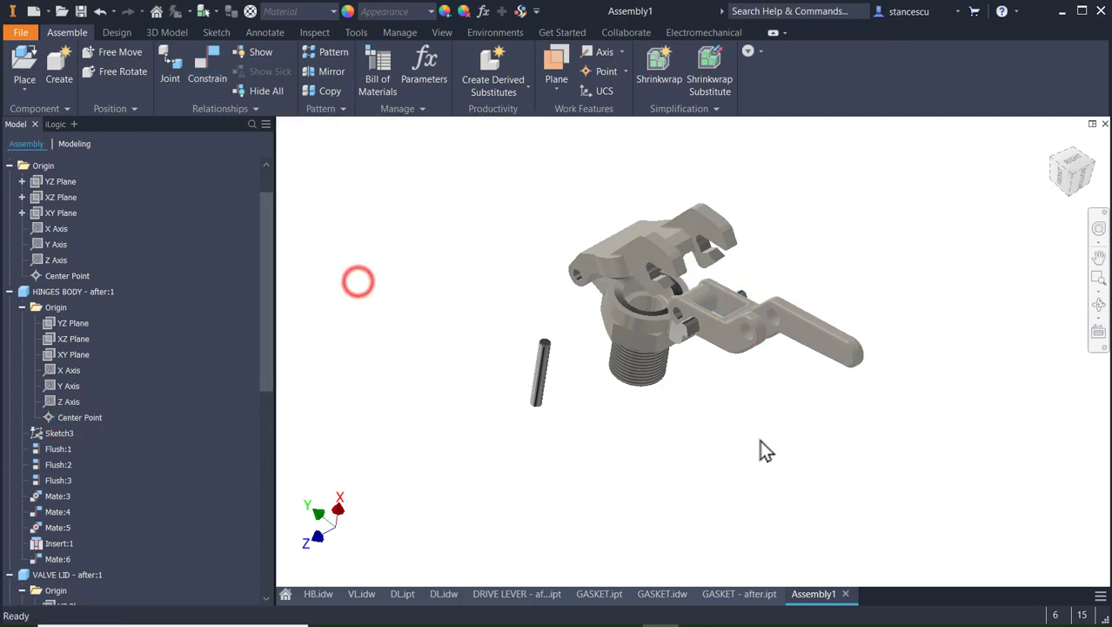
# - Delete the short axle's Insert constraint and pull the axle out of its hole to a free spot below the drive lever
pyautogui.scroll(3, 762, 335)
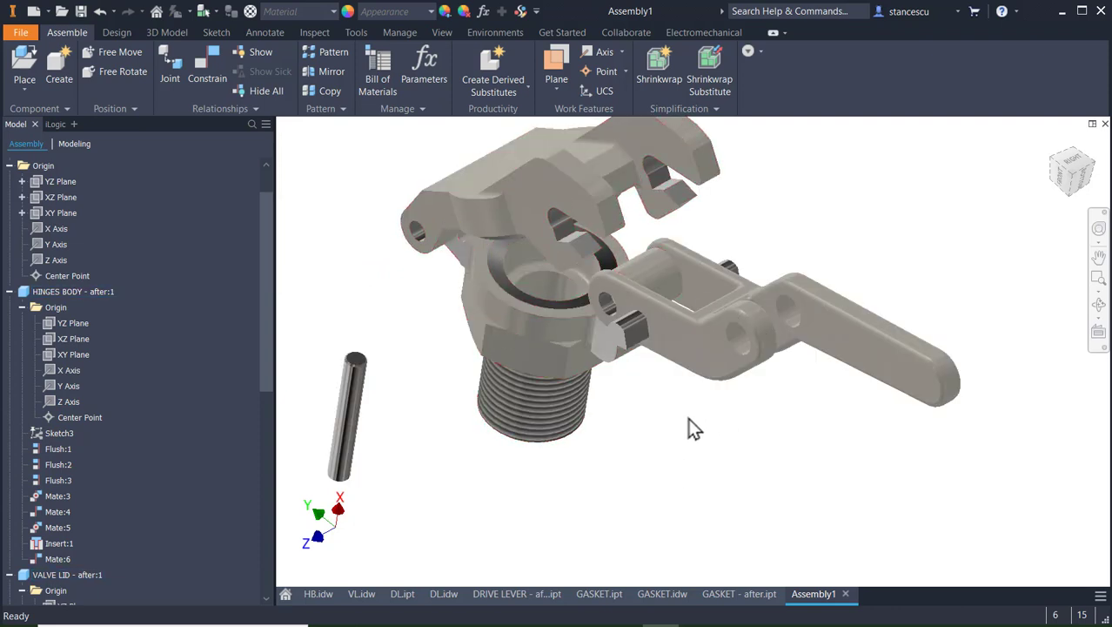
pyautogui.keyDown('shift'); pyautogui.moveTo(679, 432); pyautogui.dragTo(728, 405, button='middle'); pyautogui.keyUp('shift')
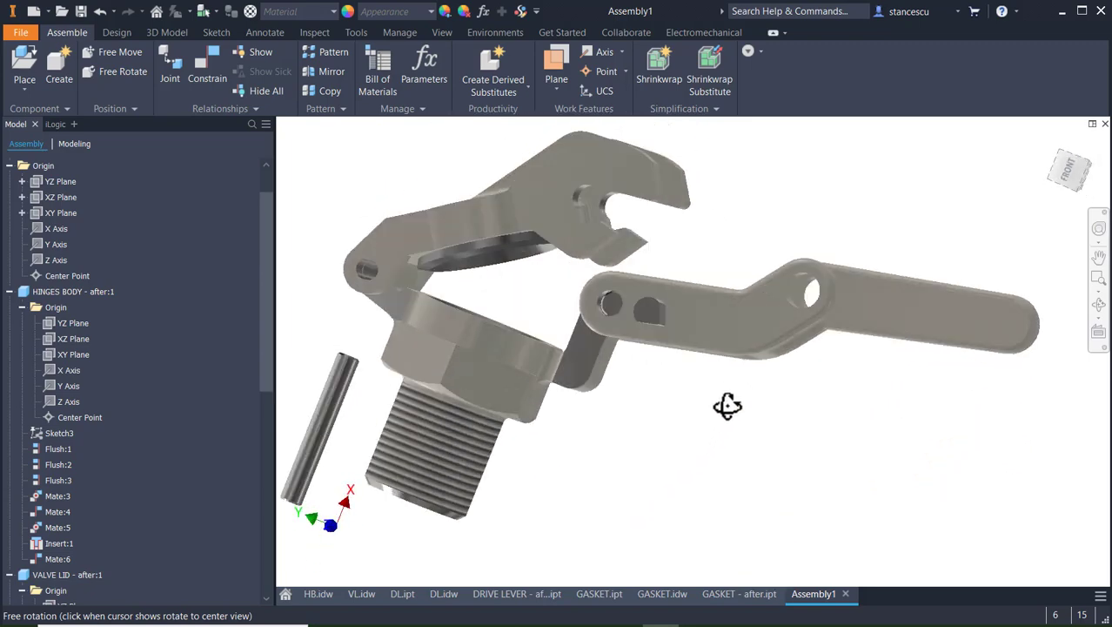
pyautogui.click(611, 304)
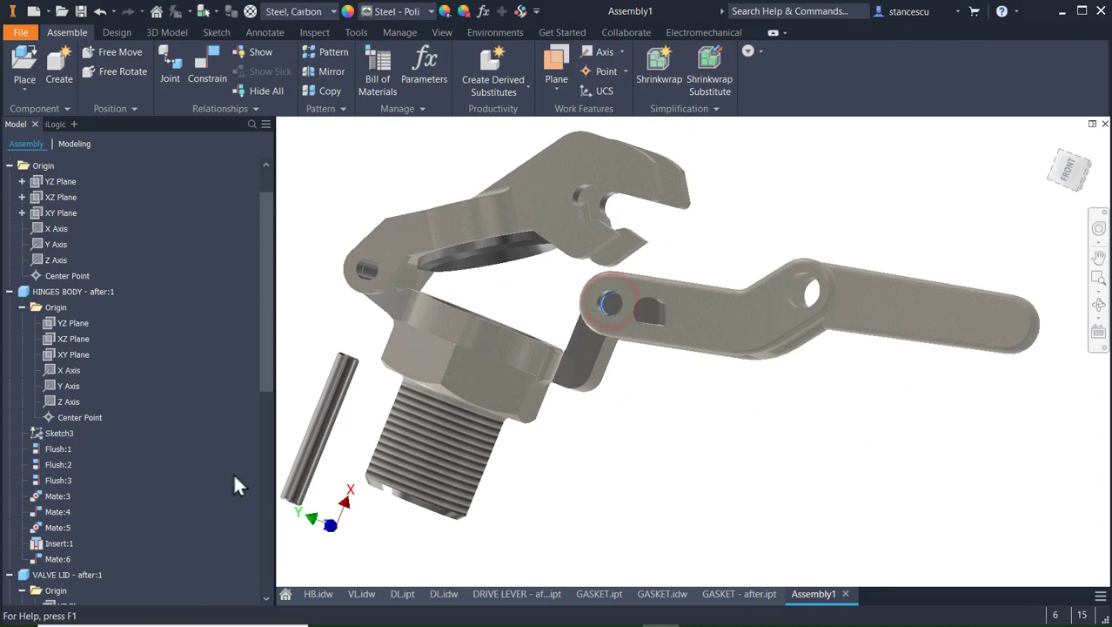
pyautogui.click(259, 368)
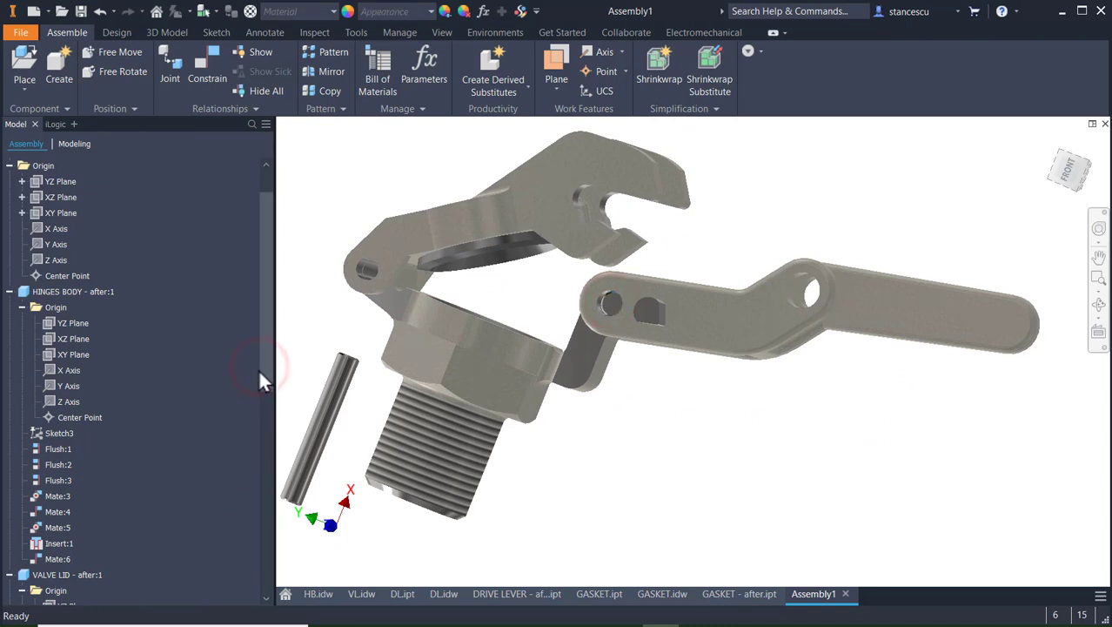
pyautogui.moveTo(264, 376); pyautogui.dragTo(237, 564)
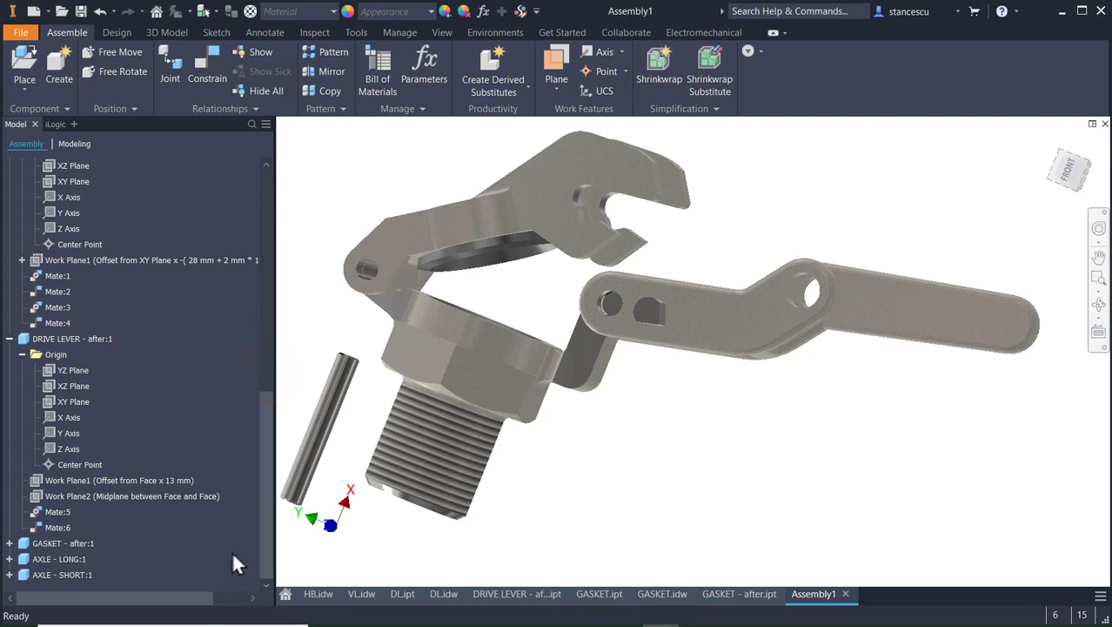
pyautogui.click(9, 574)
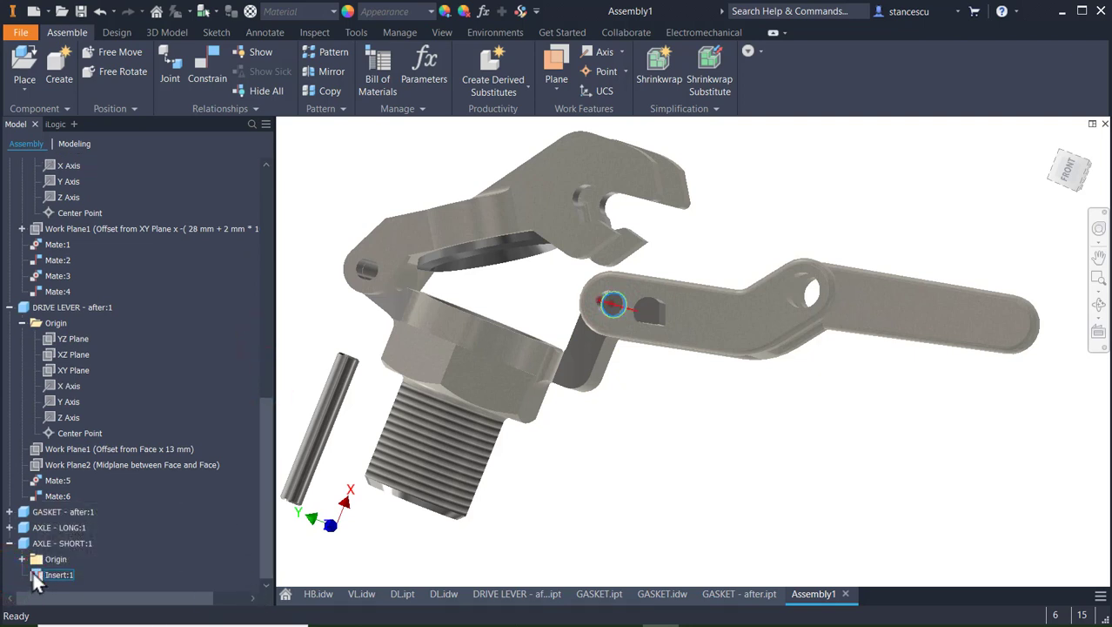
pyautogui.rightClick(34, 576)
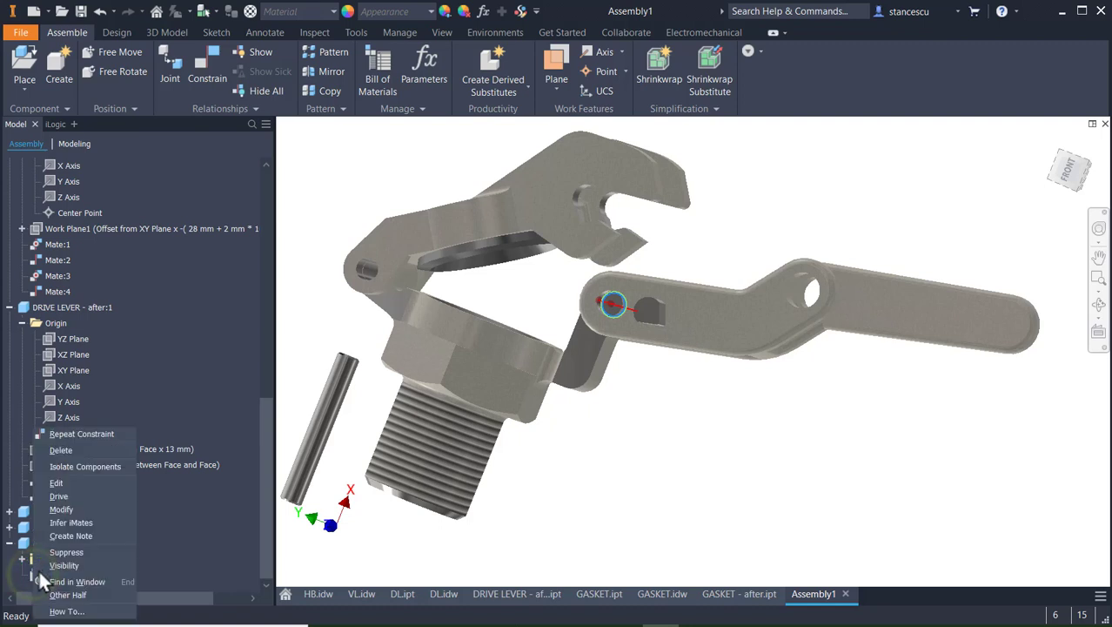
pyautogui.click(65, 451)
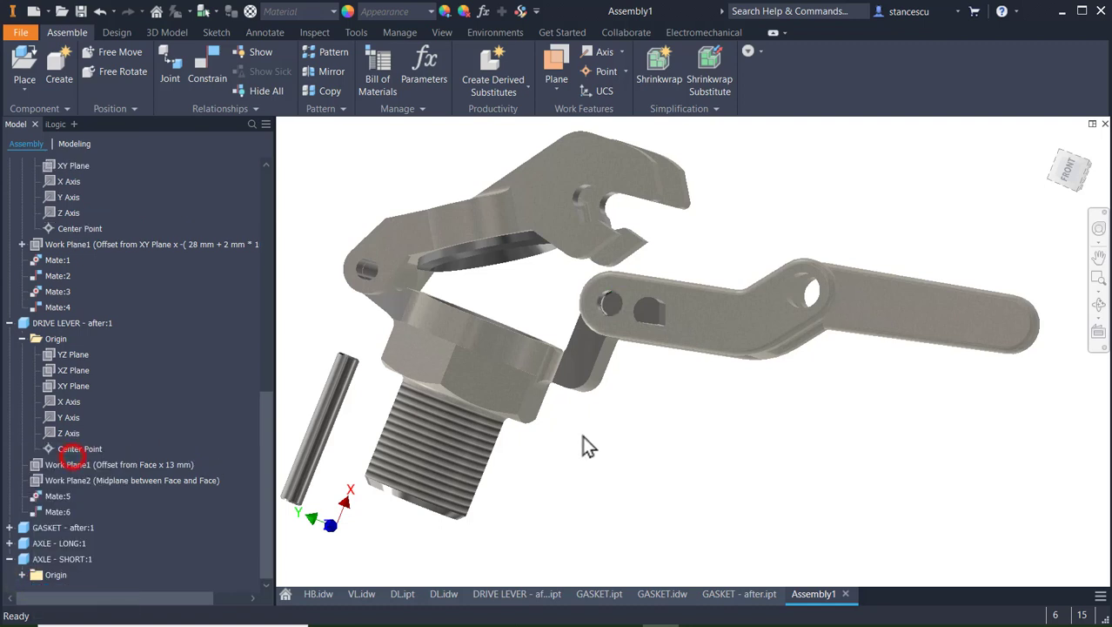
pyautogui.click(719, 422)
pyautogui.moveTo(614, 313); pyautogui.dragTo(641, 433)
pyautogui.scroll(-3, 686, 398)
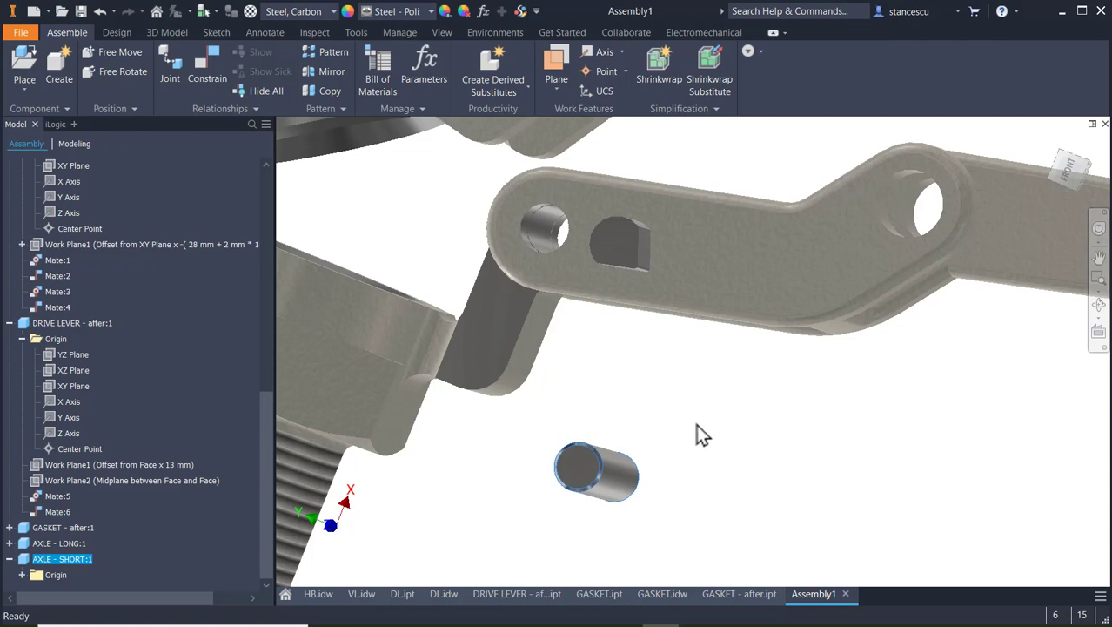
# - Apply an aligned Insert constraint at 0 mm offset between the short axle's end circular edge and the drive lever's outer end-hole edge
pyautogui.click(201, 65)
pyautogui.click(490, 245)
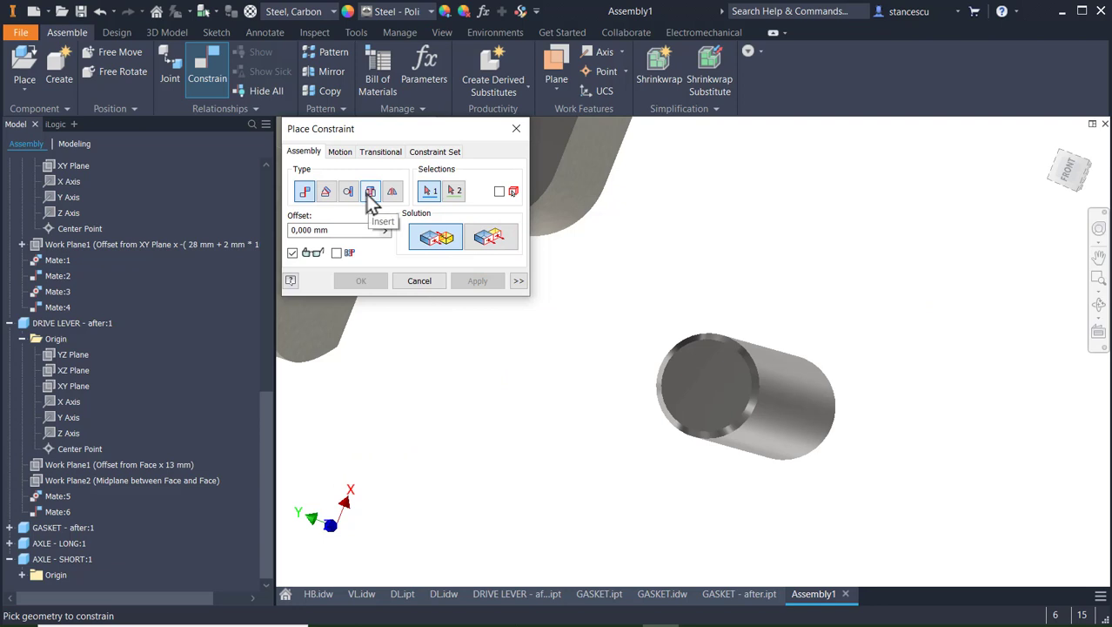
pyautogui.click(369, 192)
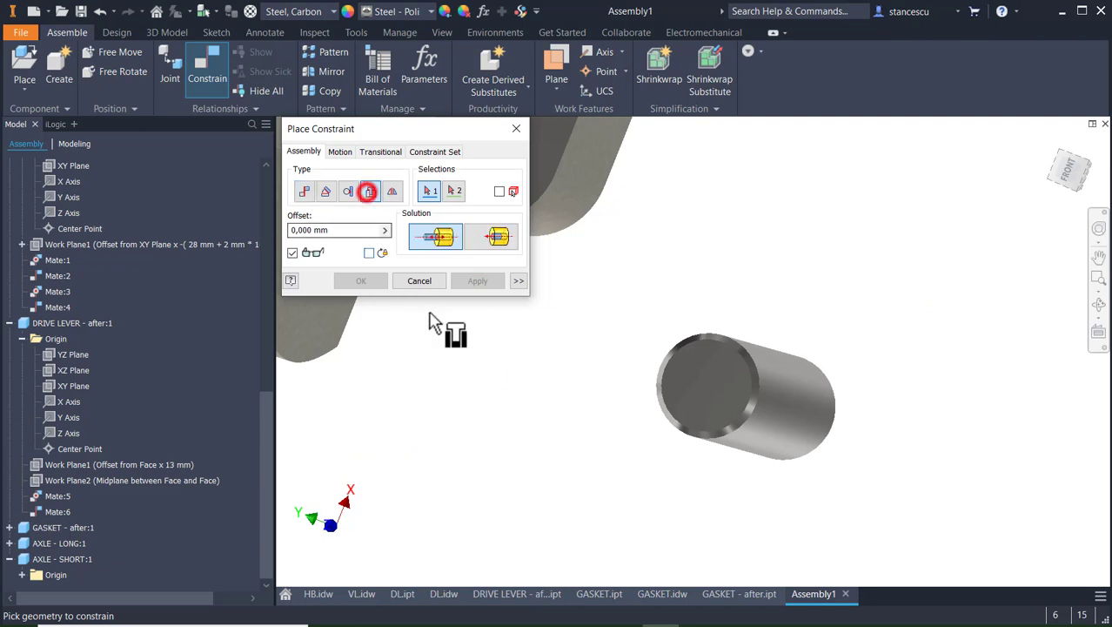
pyautogui.click(745, 422)
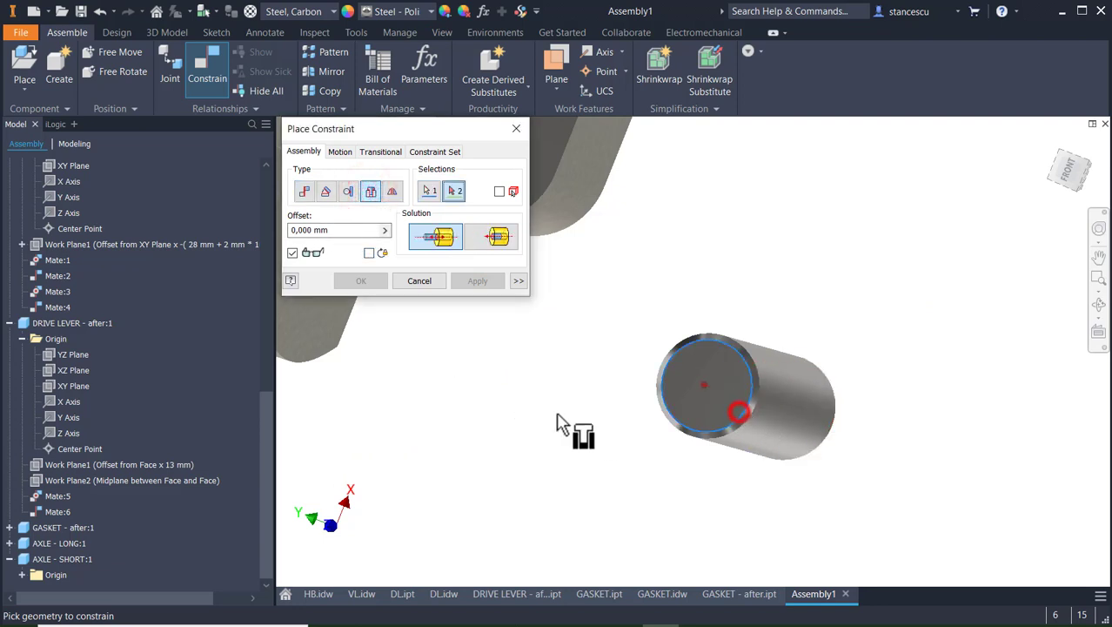
pyautogui.moveTo(596, 397); pyautogui.dragTo(703, 516, button='middle')
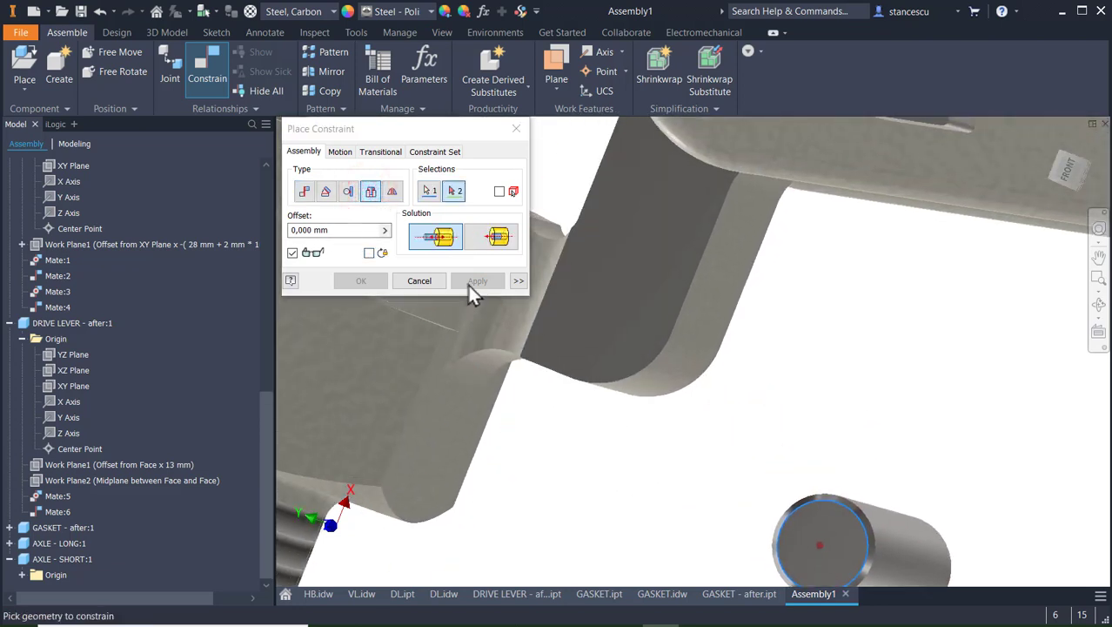
pyautogui.click(489, 243)
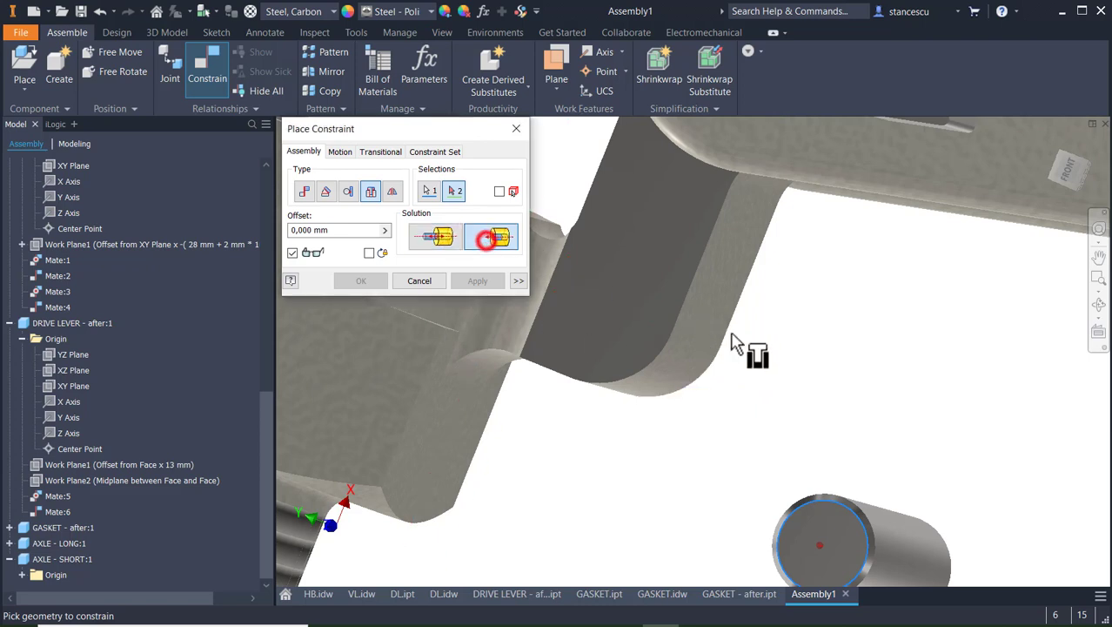
pyautogui.moveTo(740, 343); pyautogui.dragTo(924, 552, button='middle')
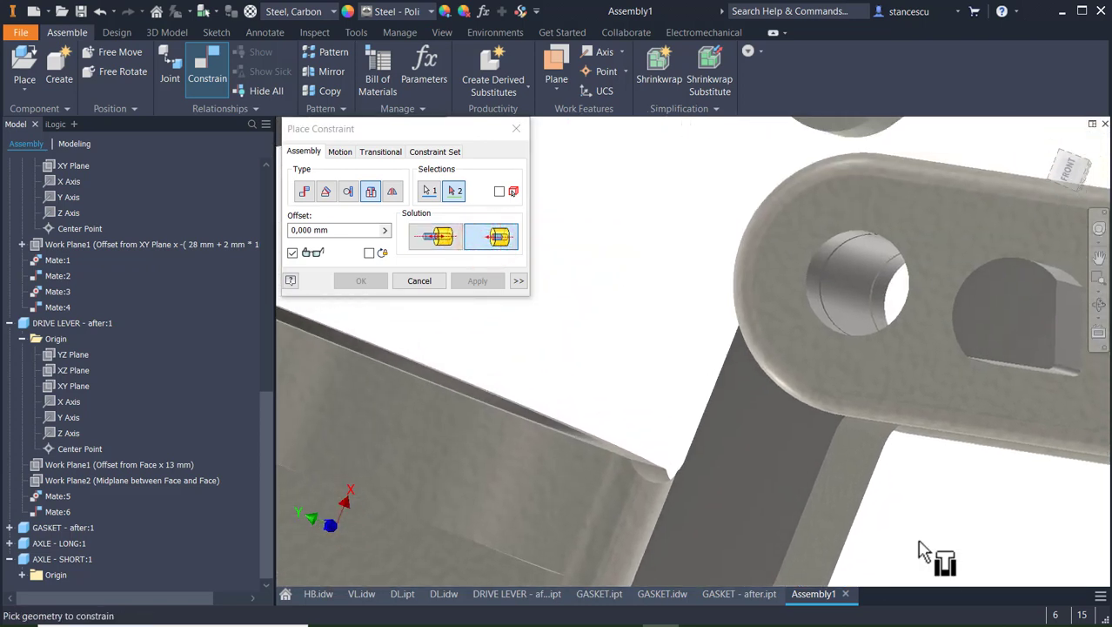
pyautogui.click(886, 347)
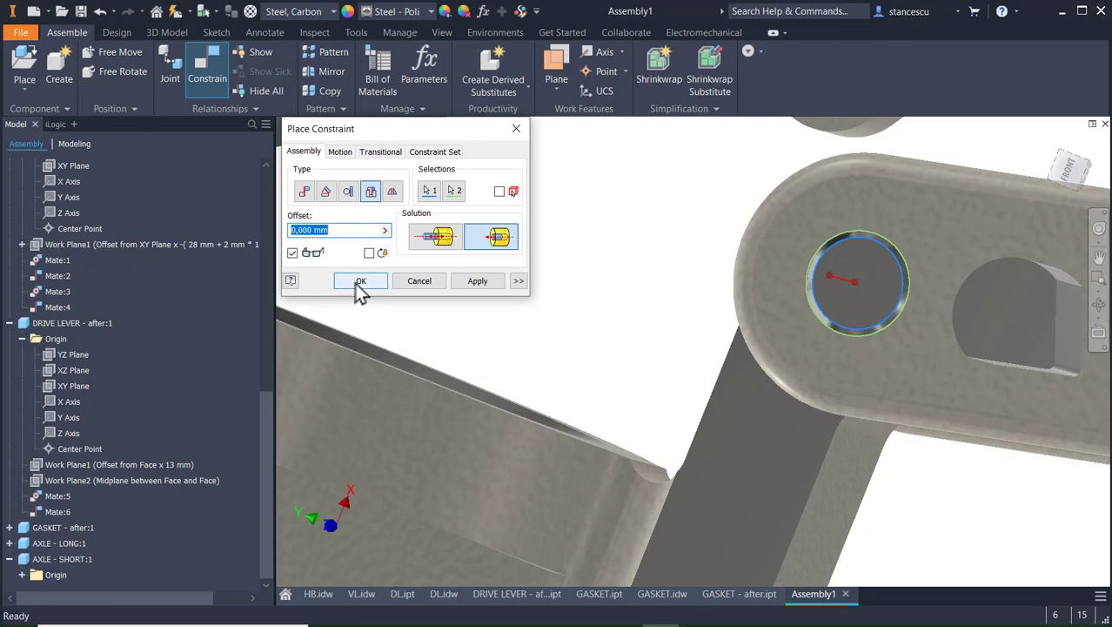
pyautogui.click(478, 281)
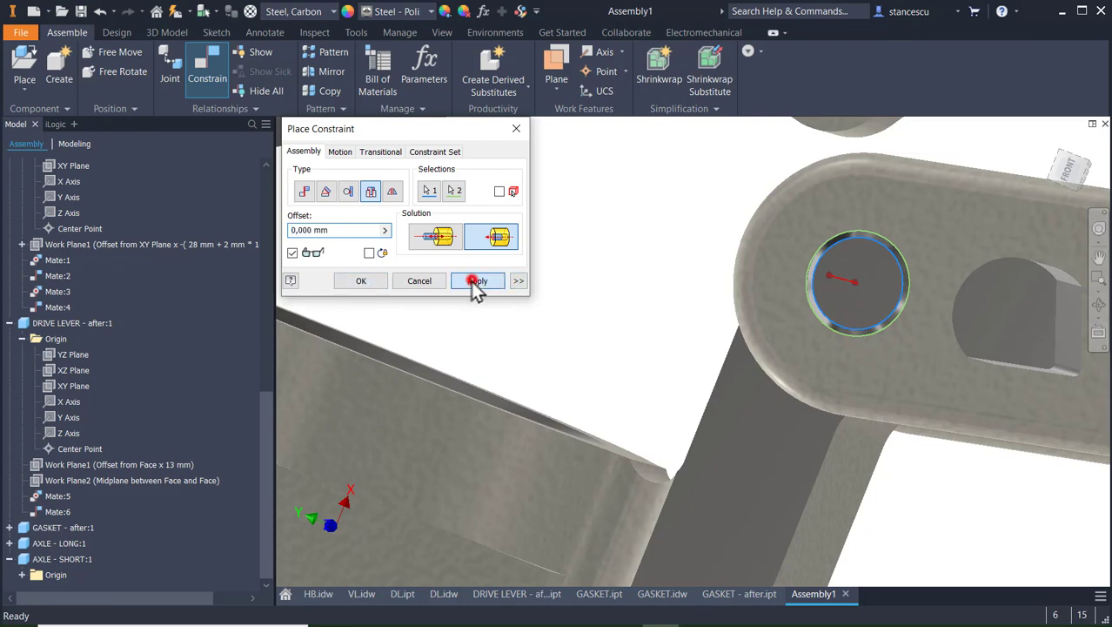
# - Insert the long axle's end circular edge into the valve lid's outer hinge-hole edge, aligned at 0 mm offset, and finish constraining
pyautogui.moveTo(664, 376); pyautogui.dragTo(935, 220, button='middle')
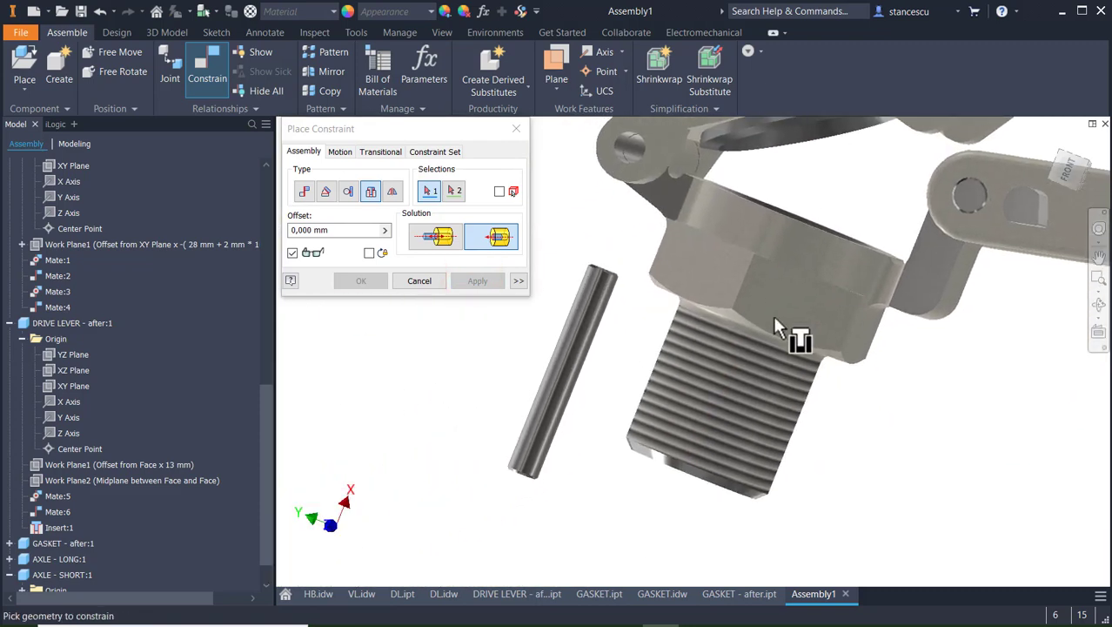
pyautogui.keyDown('shift'); pyautogui.moveTo(645, 339); pyautogui.dragTo(628, 389, button='middle'); pyautogui.keyUp('shift')
pyautogui.scroll(-5, 600, 461)
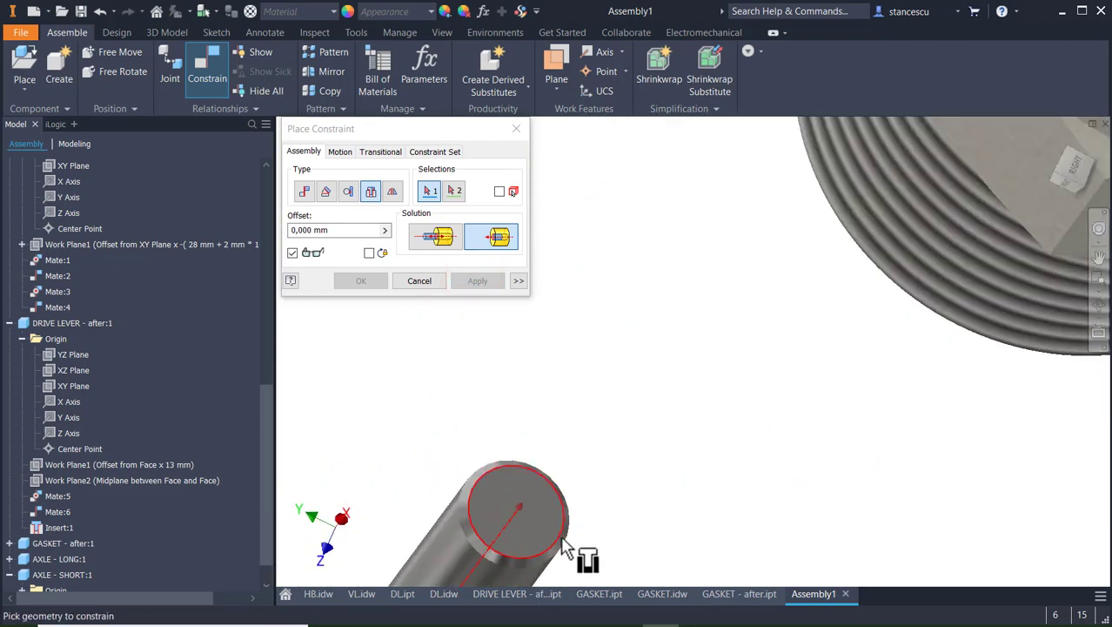
pyautogui.click(566, 548)
pyautogui.scroll(3, 696, 312)
pyautogui.moveTo(697, 312); pyautogui.dragTo(692, 522, button='middle')
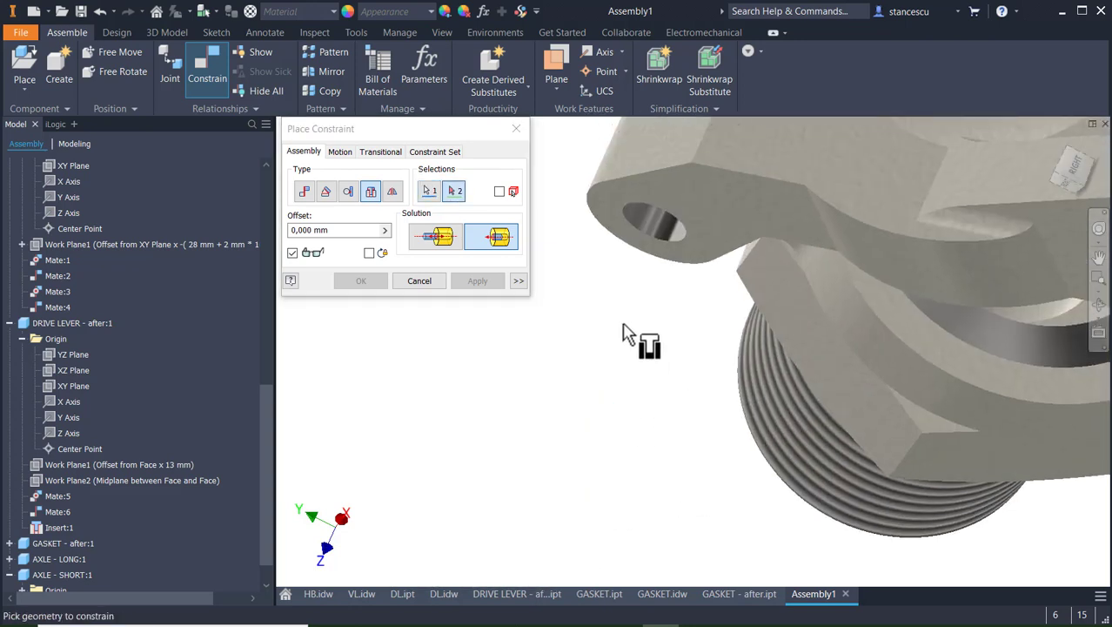
pyautogui.click(659, 246)
pyautogui.click(363, 281)
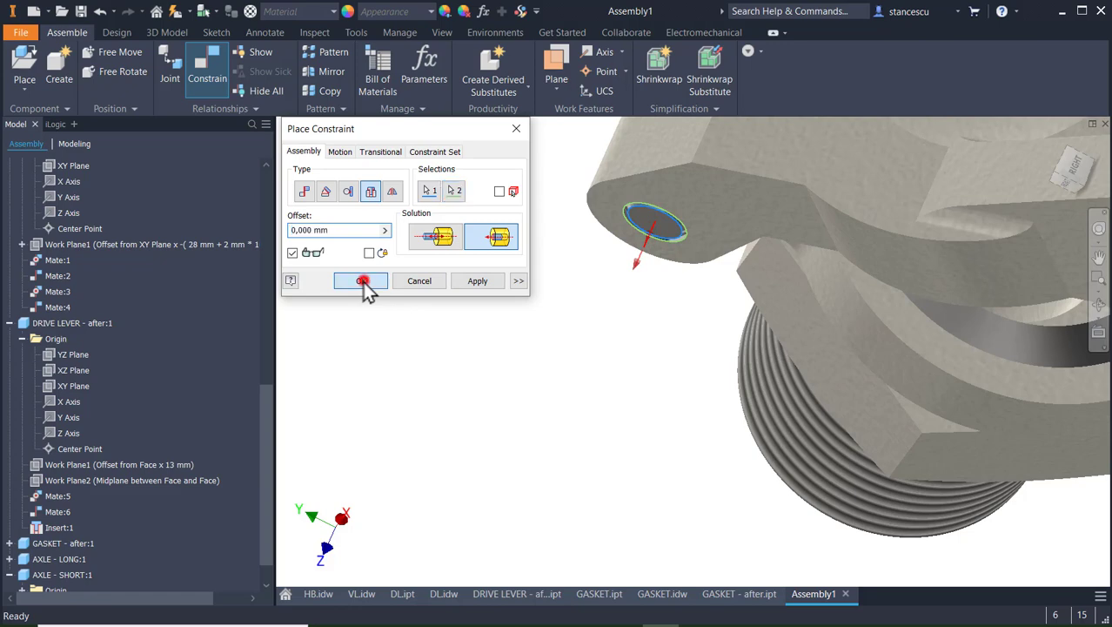
# - Test the assembly's motion in the front view by swinging the valve lid and drive lever down and back up about their axles
pyautogui.press('F6')
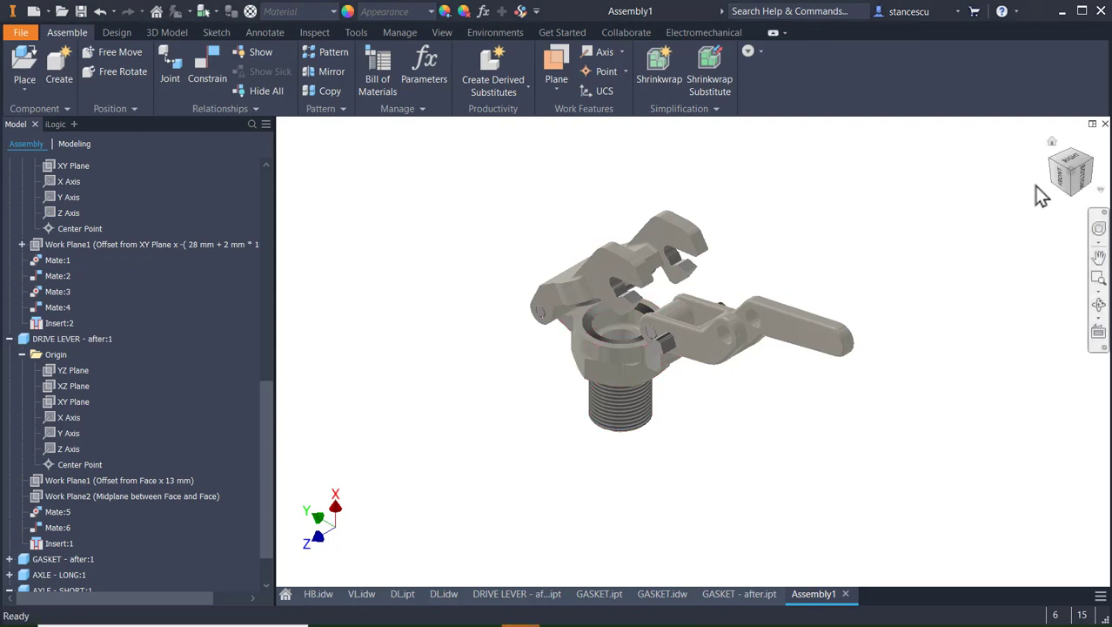
pyautogui.moveTo(1057, 177); pyautogui.dragTo(1003, 209)
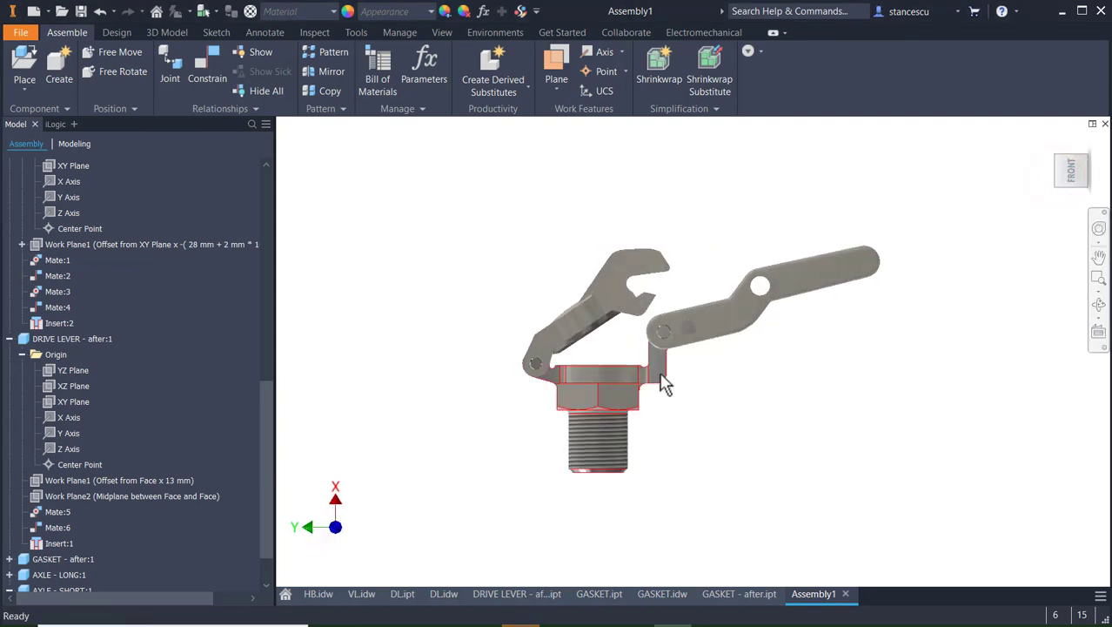
pyautogui.scroll(4, 663, 369)
pyautogui.moveTo(757, 379); pyautogui.dragTo(833, 361, button='middle')
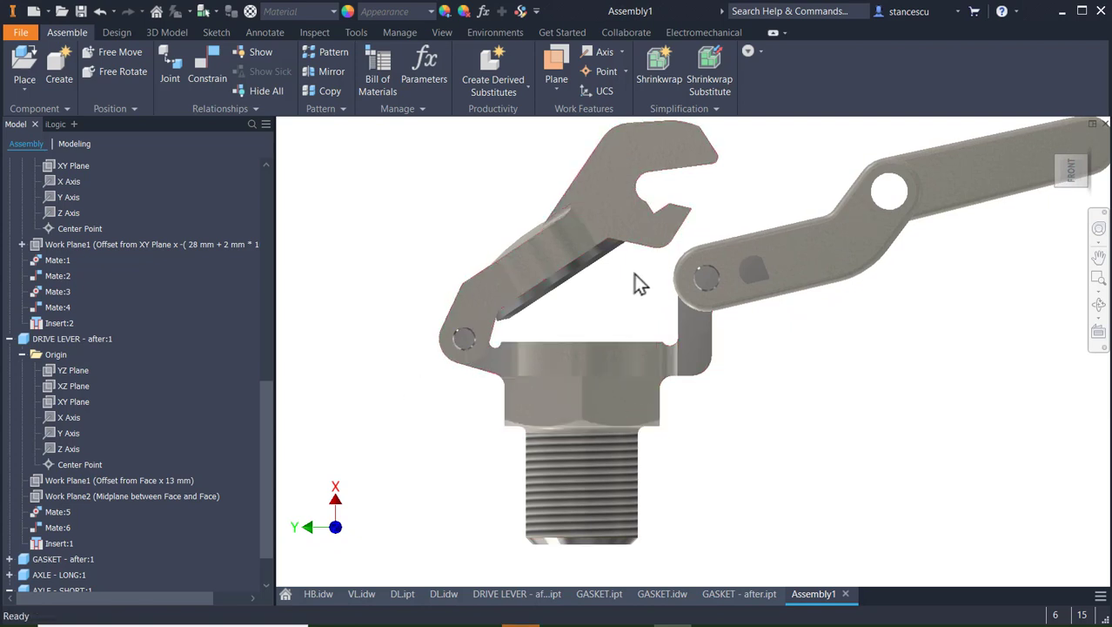
pyautogui.moveTo(643, 233); pyautogui.dragTo(681, 331)
pyautogui.moveTo(966, 187); pyautogui.dragTo(794, 509)
pyautogui.moveTo(818, 518); pyautogui.dragTo(1101, 114)
pyautogui.moveTo(757, 251); pyautogui.dragTo(635, 162)
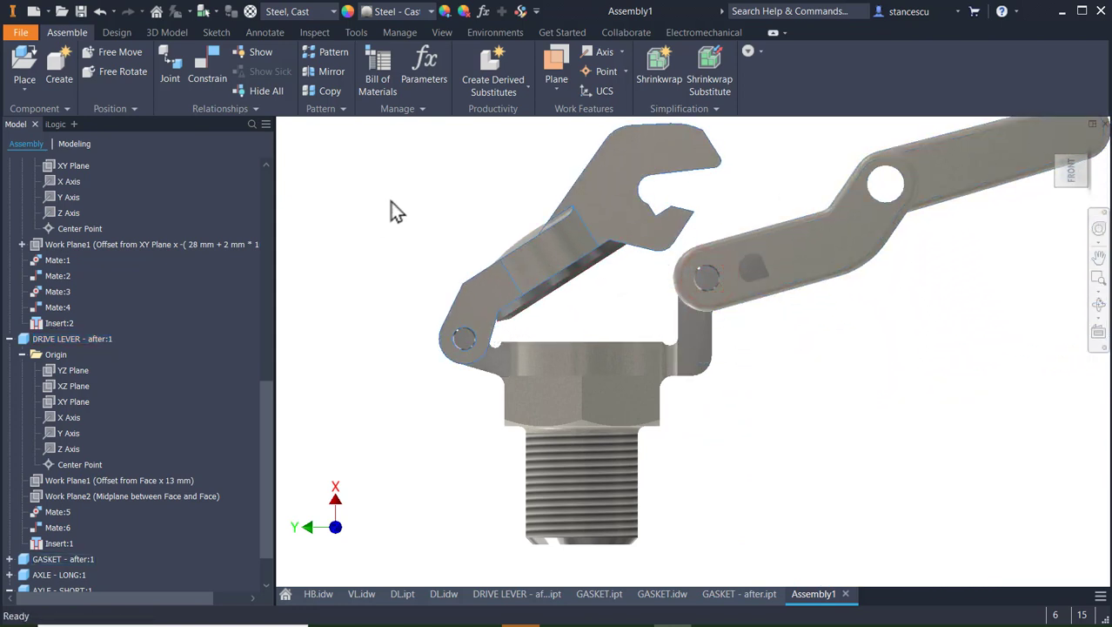
pyautogui.moveTo(390, 207); pyautogui.dragTo(385, 239, button='middle')
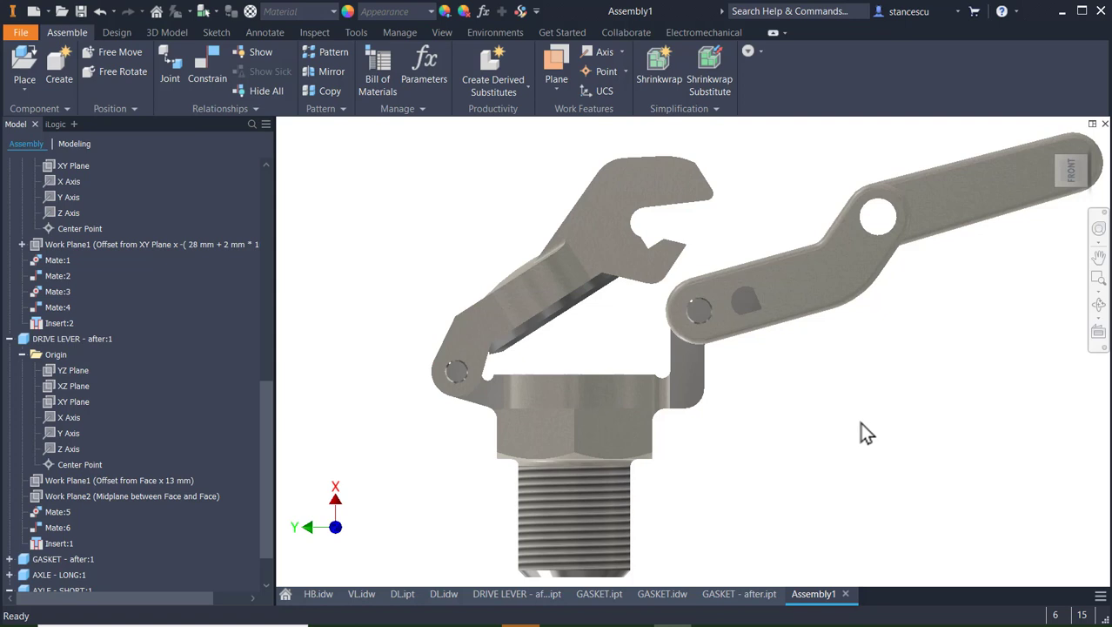
# - Edit the valve lid in place, apply the Green Polished appearance to its front hook face, and return to the assembly
pyautogui.doubleClick(644, 195)
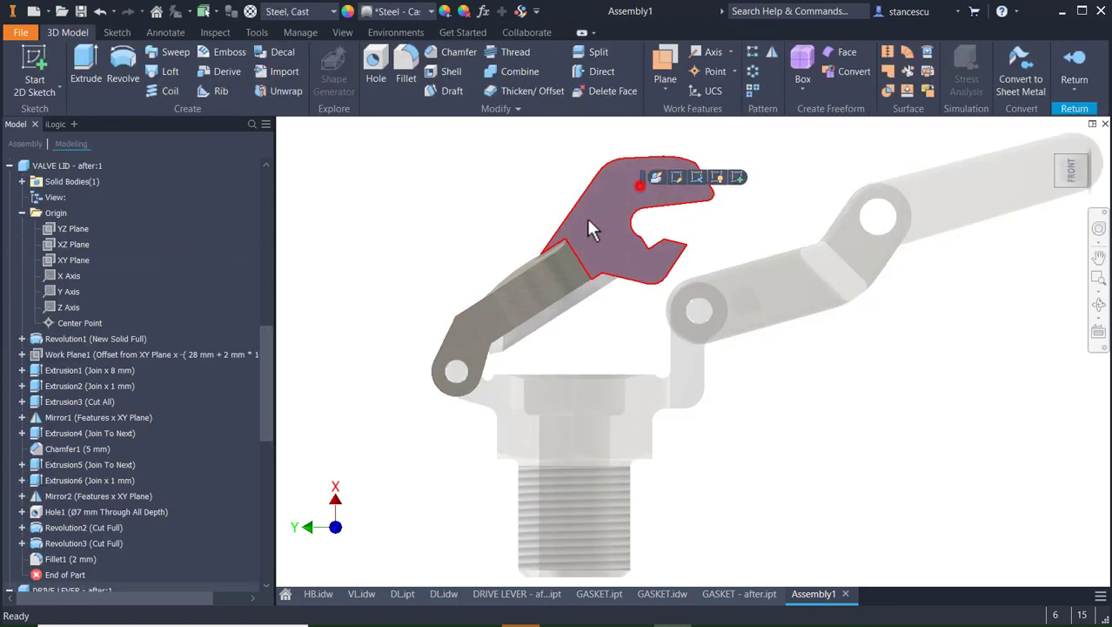
pyautogui.click(433, 12)
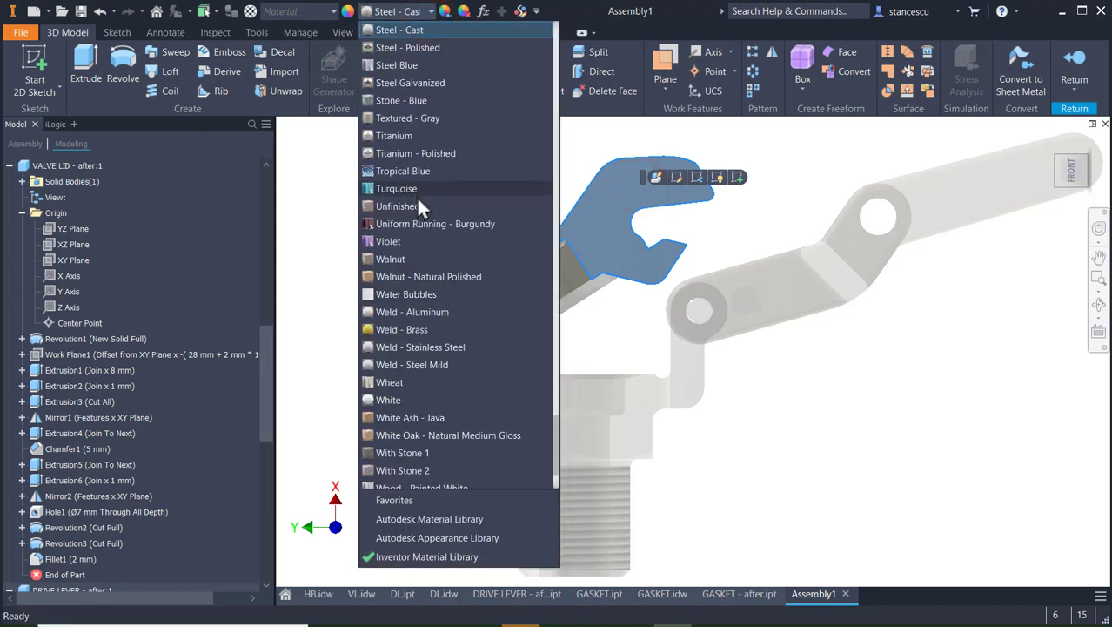
pyautogui.scroll(15, 418, 204)
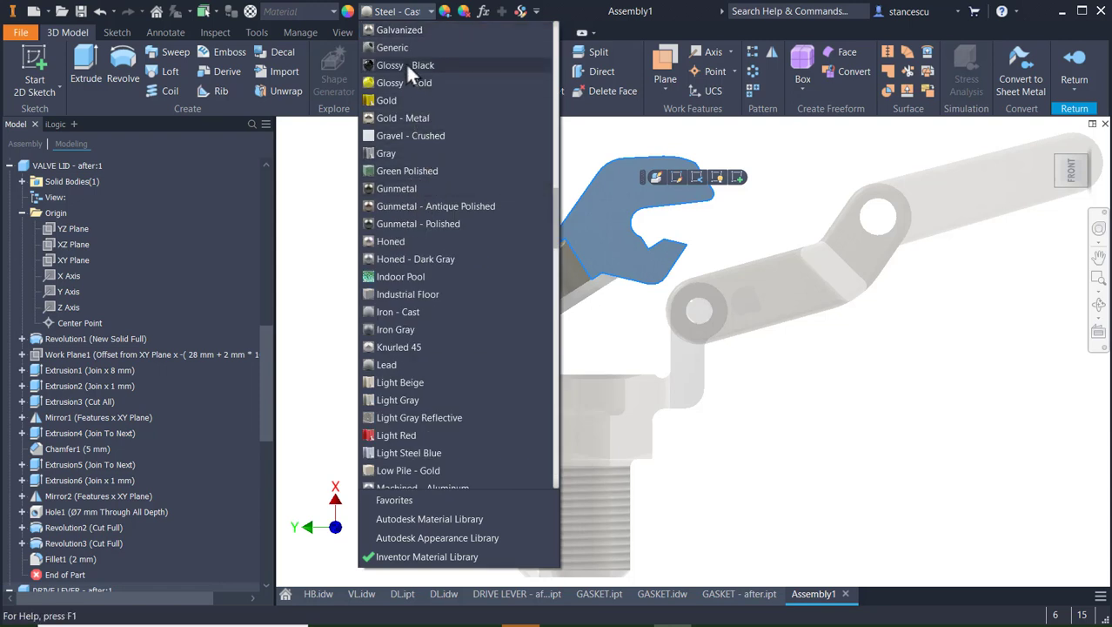
pyautogui.click(397, 172)
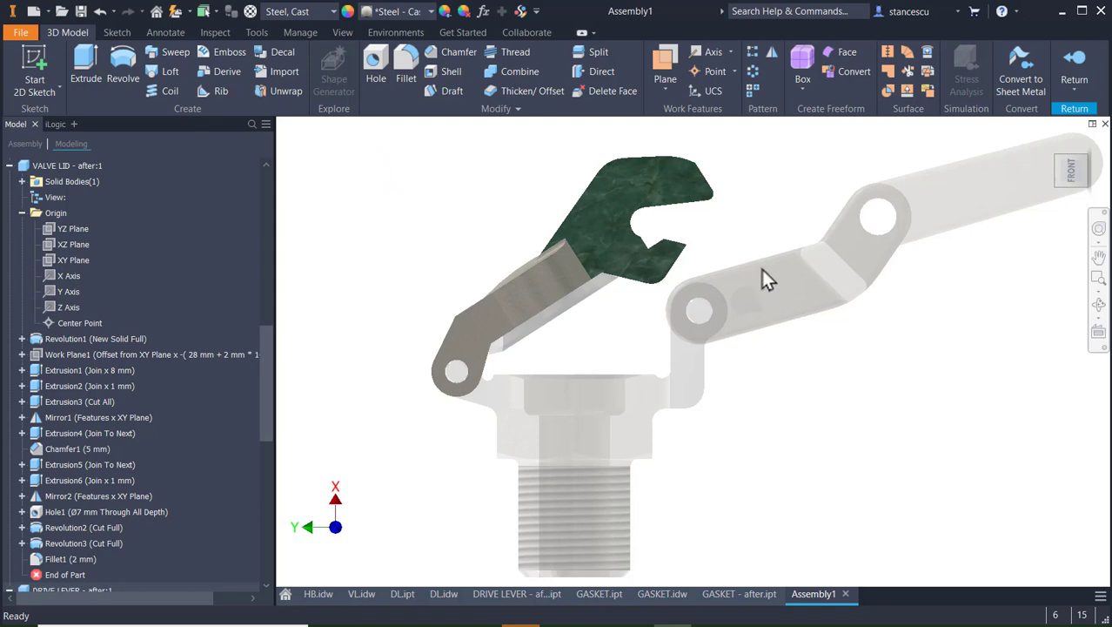
pyautogui.click(1074, 70)
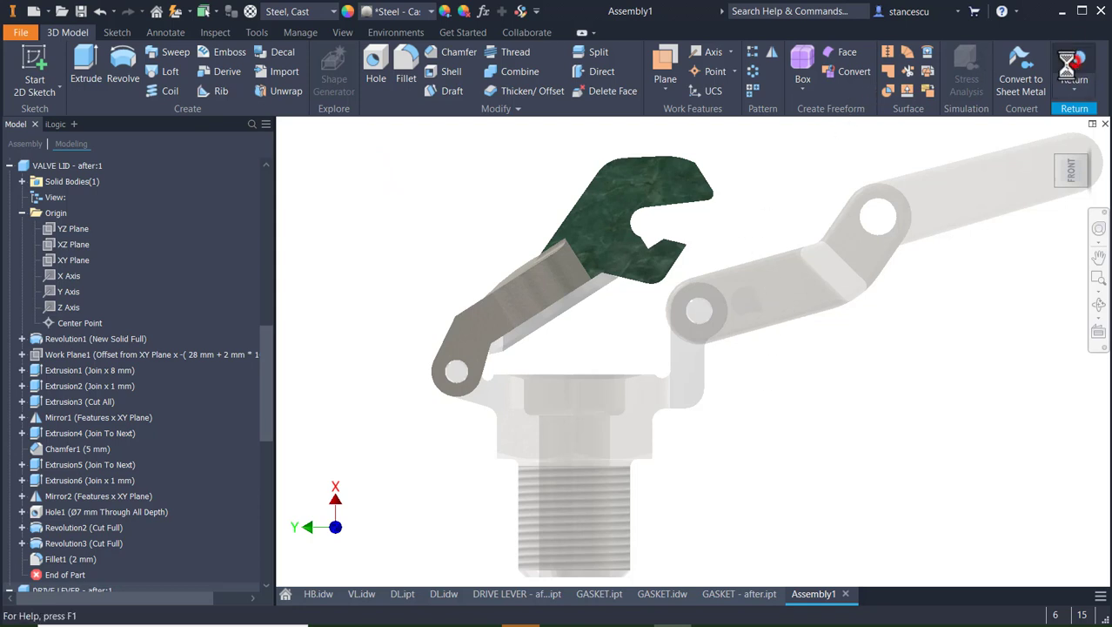
# - In the DRIVE LEVER part file, apply the Orange appearance to the front pin's D-shaped end face and save the part
pyautogui.click(744, 299)
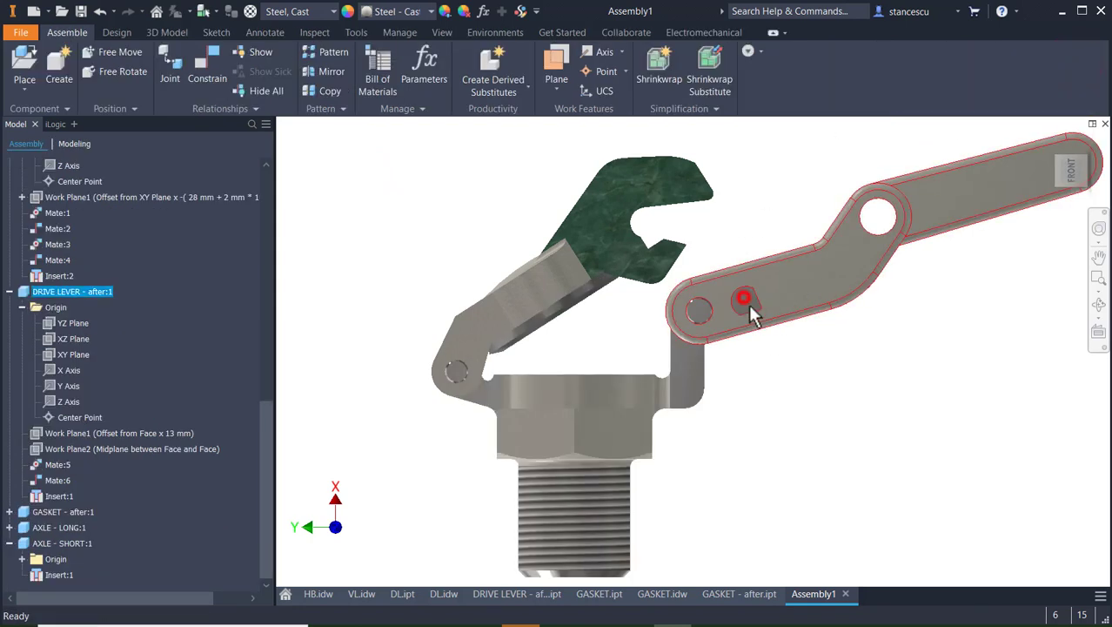
pyautogui.doubleClick(747, 296)
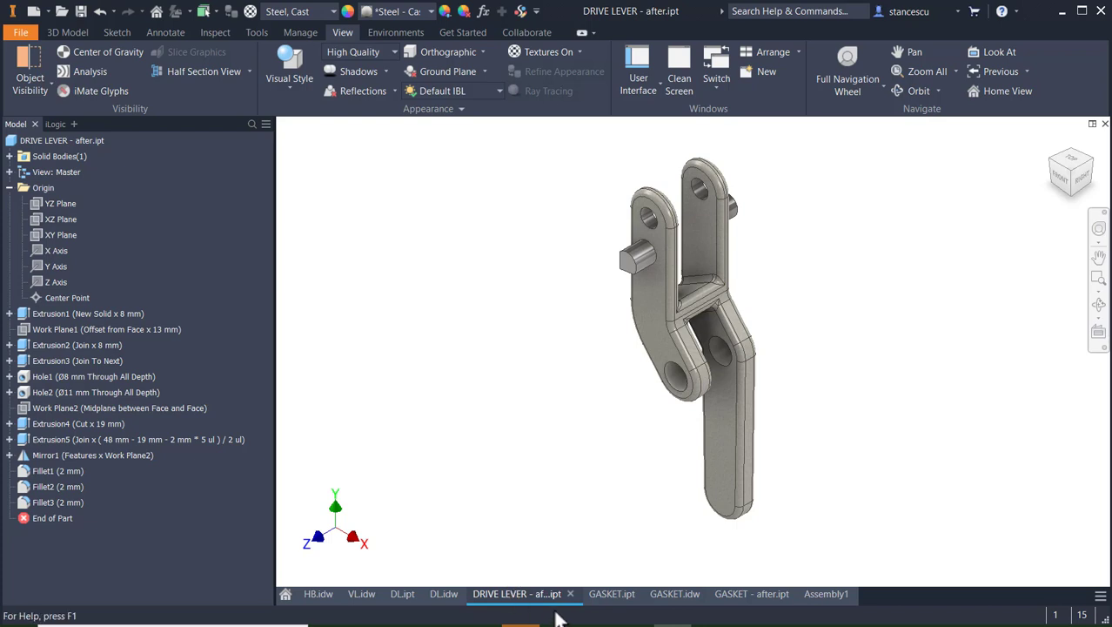
pyautogui.click(628, 263)
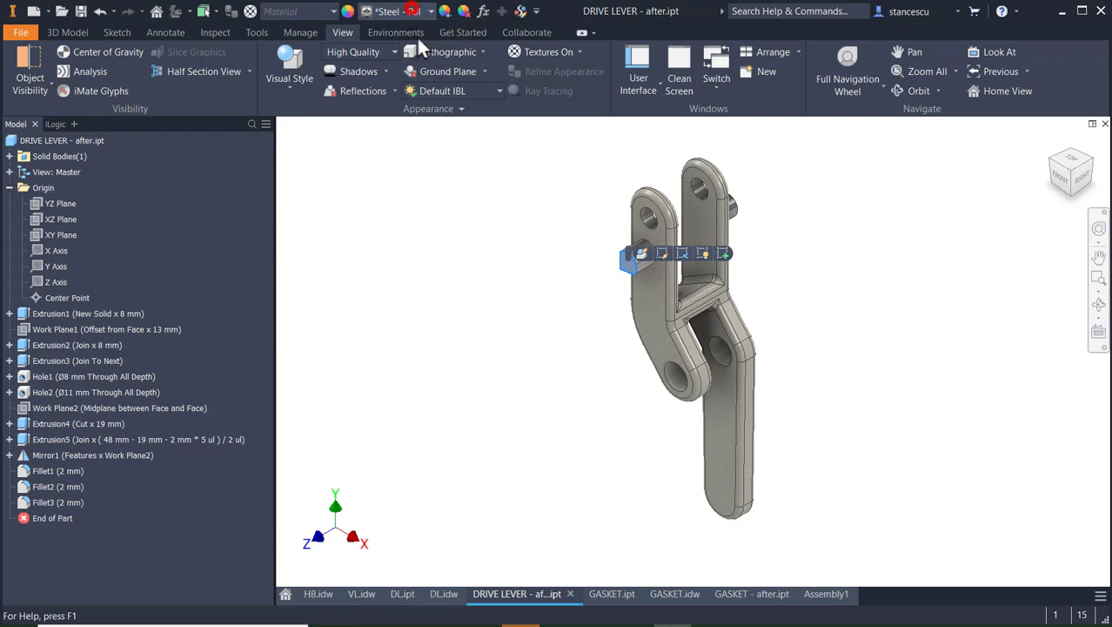
pyautogui.click(409, 12)
pyautogui.scroll(10, 433, 275)
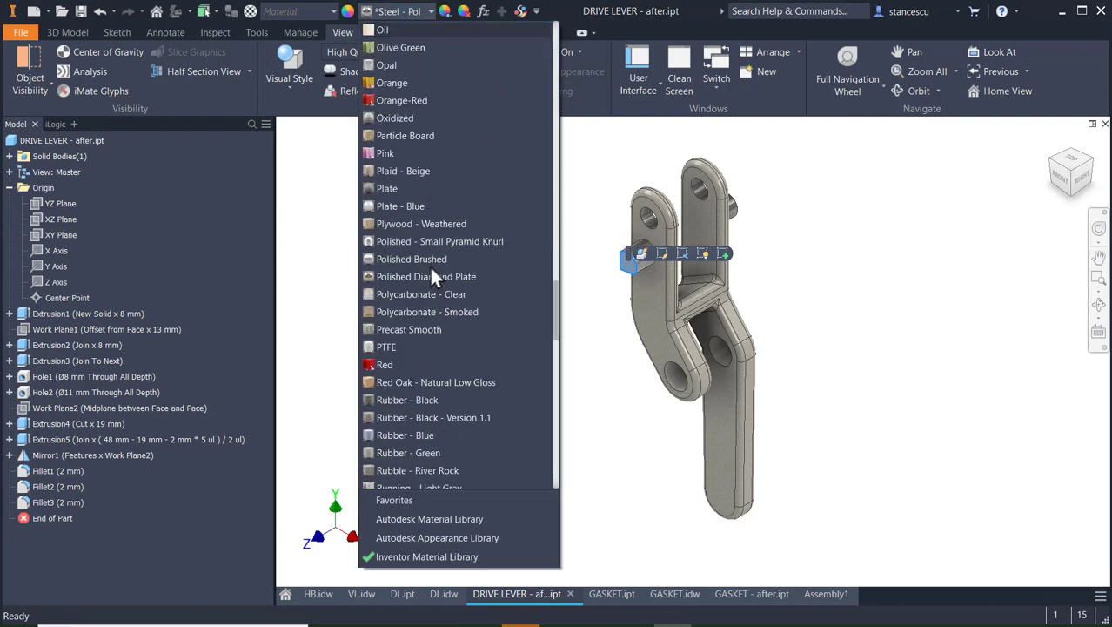
pyautogui.click(402, 86)
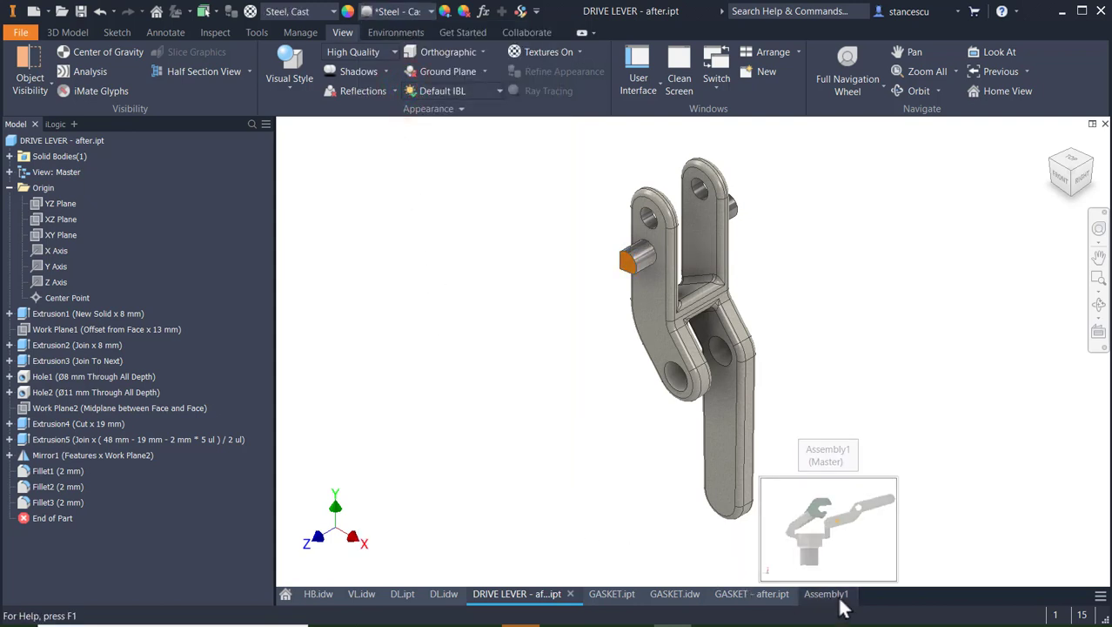
pyautogui.click(450, 279)
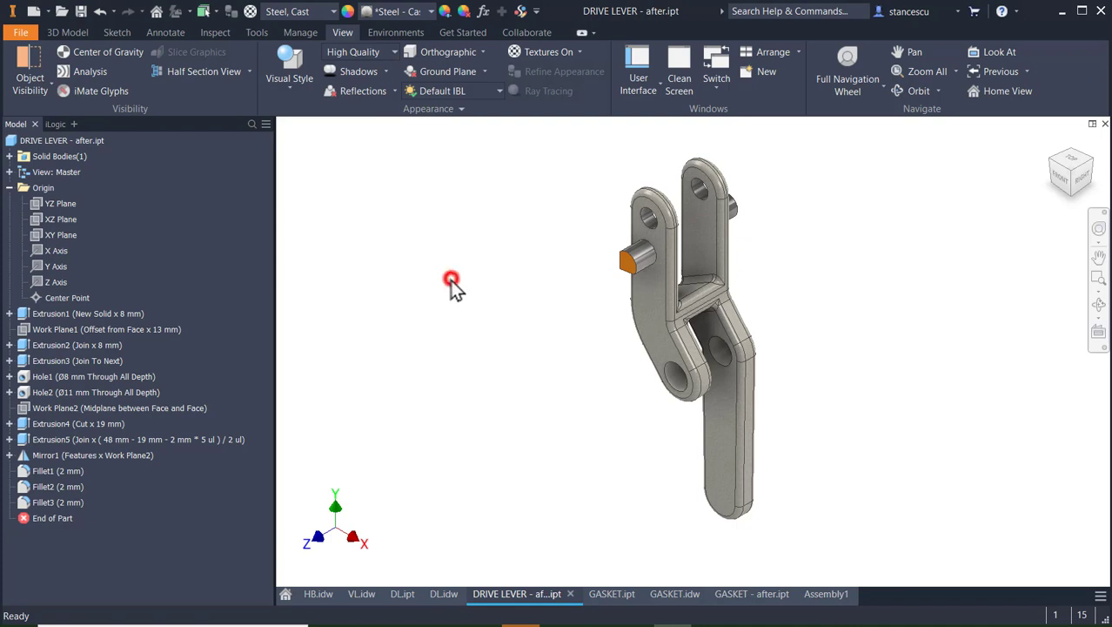
pyautogui.click(80, 11)
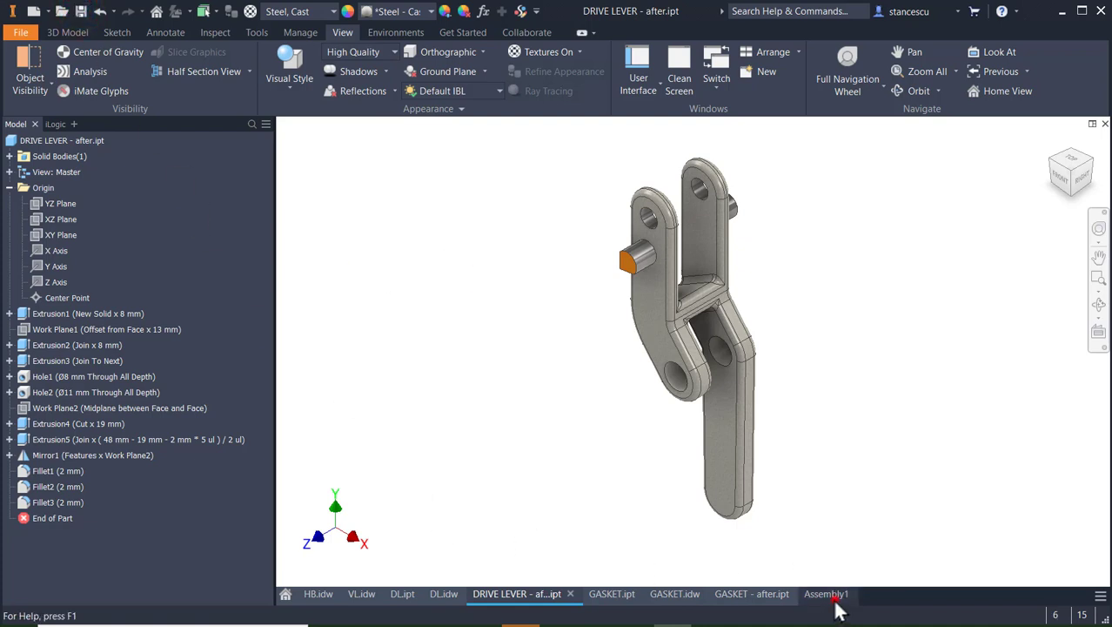
# - In Assembly1, swing the valve lid and drive lever down until the lid's hook overlaps the lever near its orange pin
pyautogui.click(829, 596)
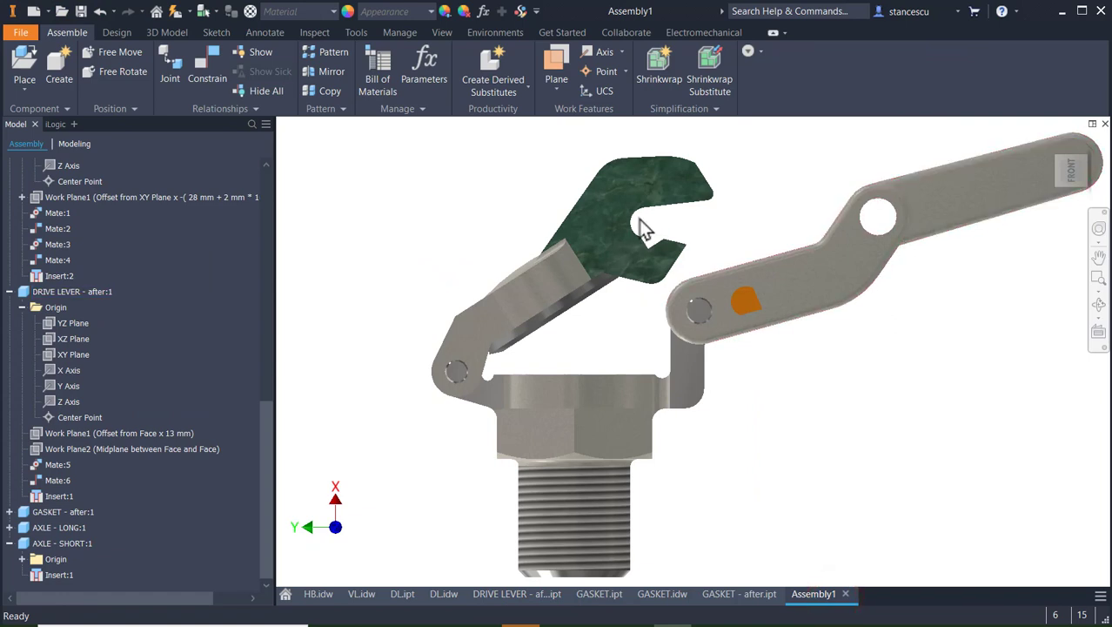
pyautogui.moveTo(615, 193); pyautogui.dragTo(611, 293)
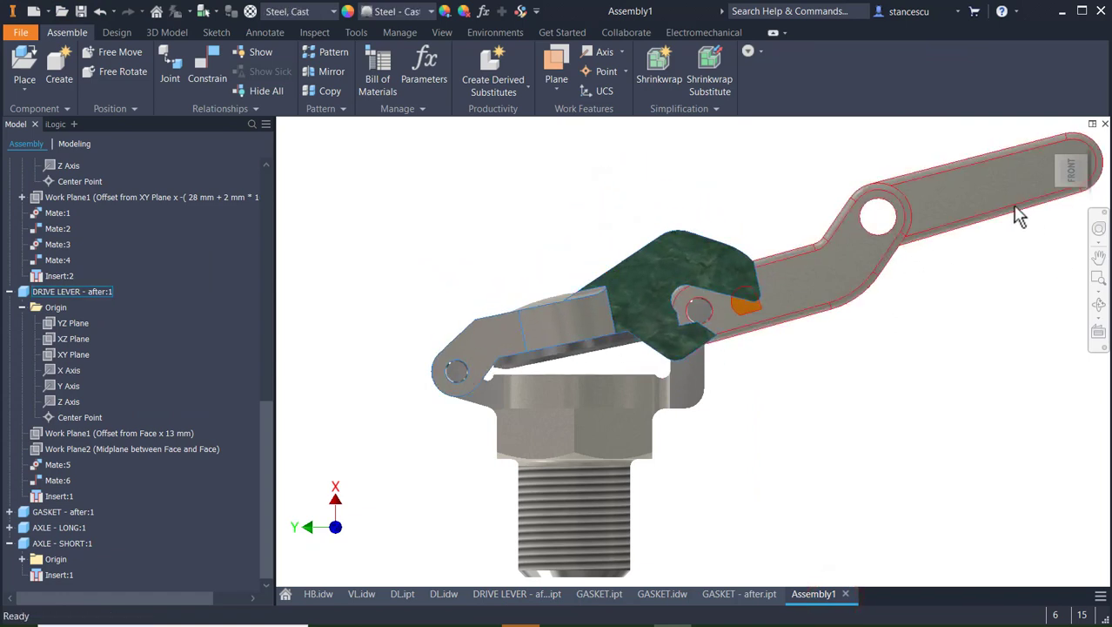
pyautogui.moveTo(1018, 217); pyautogui.dragTo(794, 335)
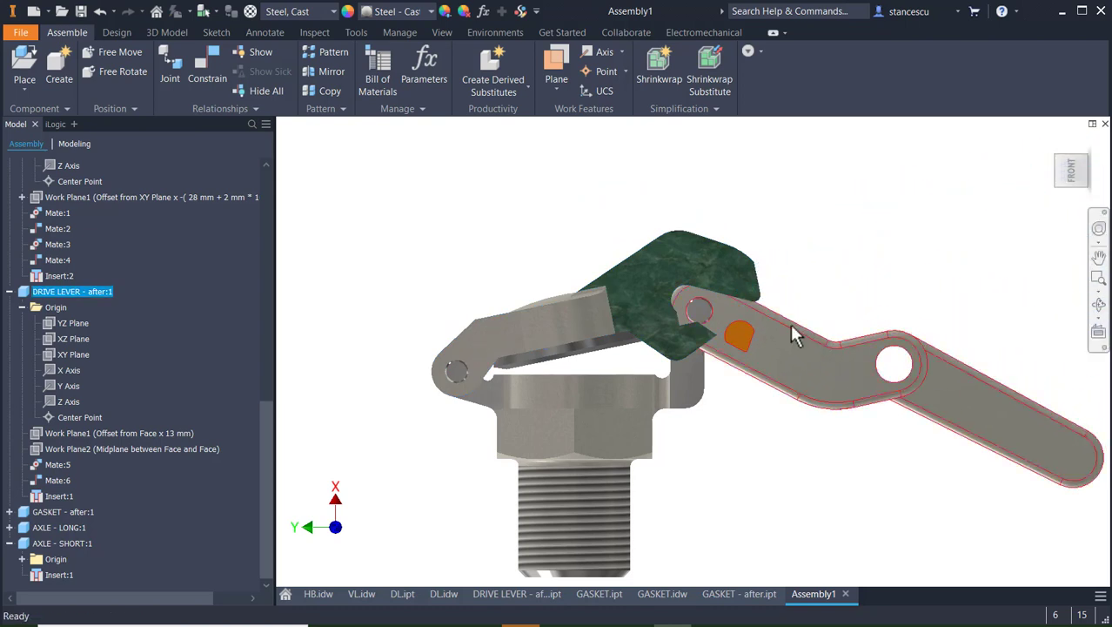
pyautogui.moveTo(730, 271); pyautogui.dragTo(715, 315)
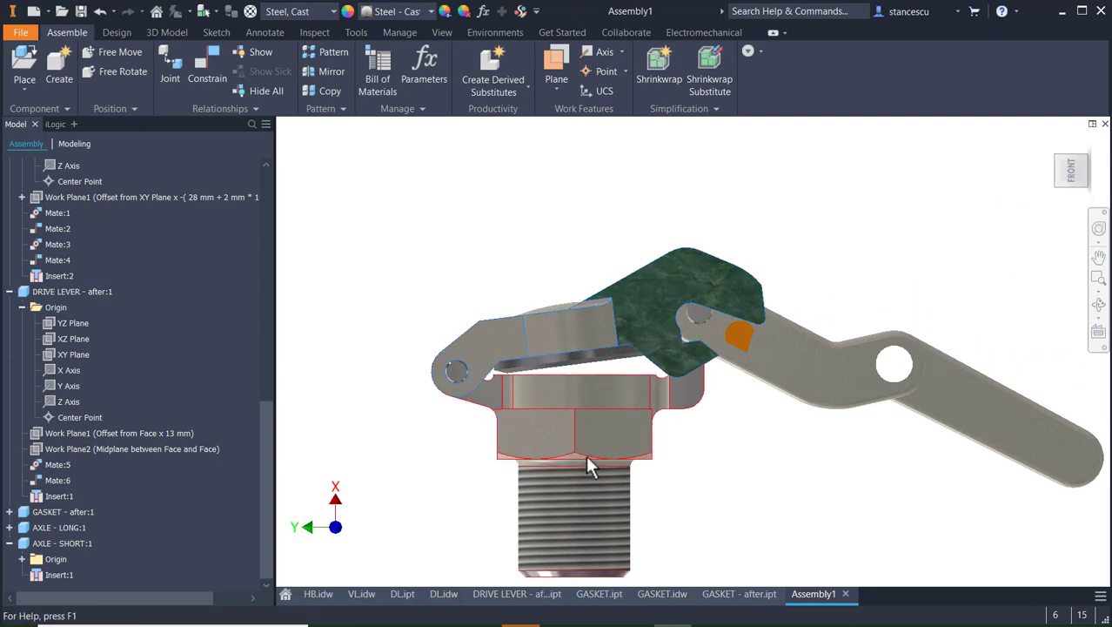
# - Examine how the valve lid's hooks meet the drive lever's pins from below, at an angle and from the front
pyautogui.keyDown('shift'); pyautogui.moveTo(586, 454); pyautogui.dragTo(578, 357, button='middle'); pyautogui.keyUp('shift')
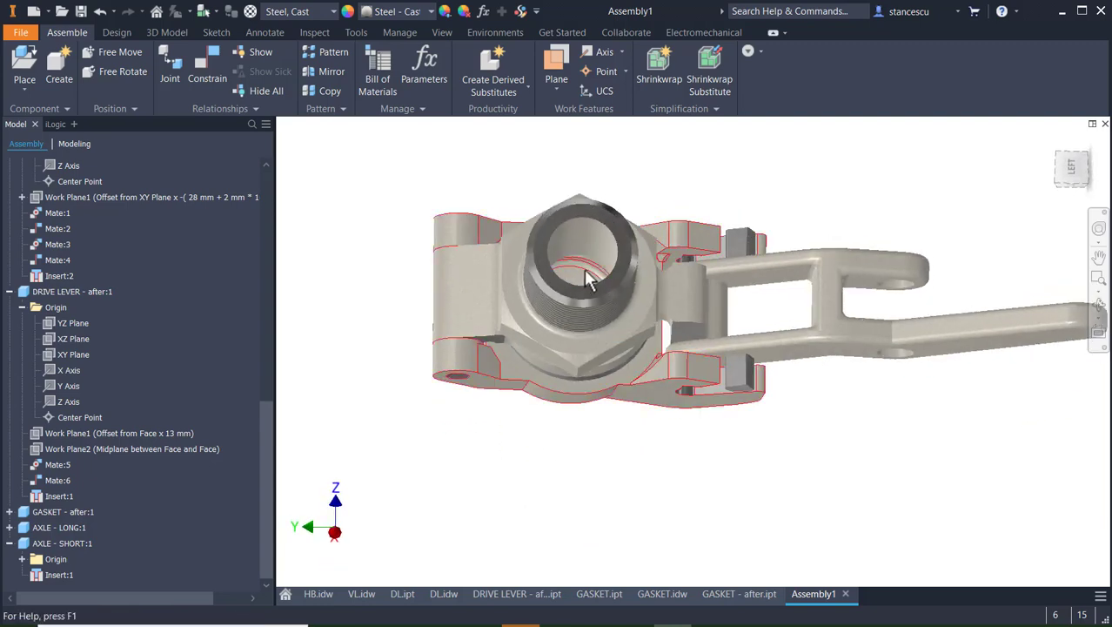
pyautogui.keyDown('shift'); pyautogui.moveTo(586, 277); pyautogui.dragTo(572, 399, button='middle'); pyautogui.keyUp('shift')
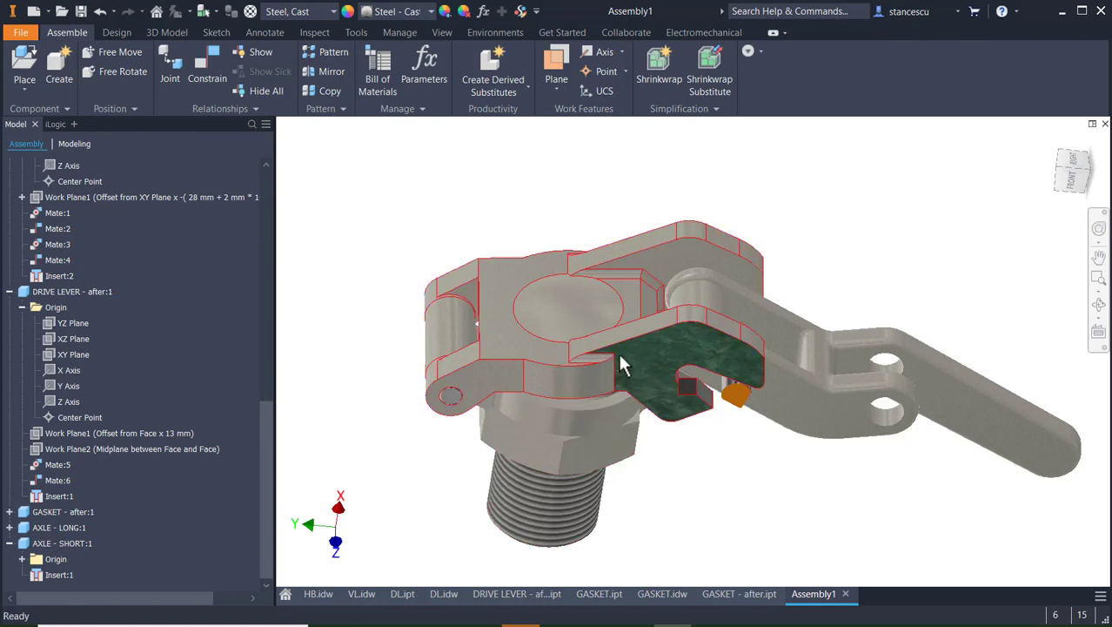
pyautogui.click(564, 352)
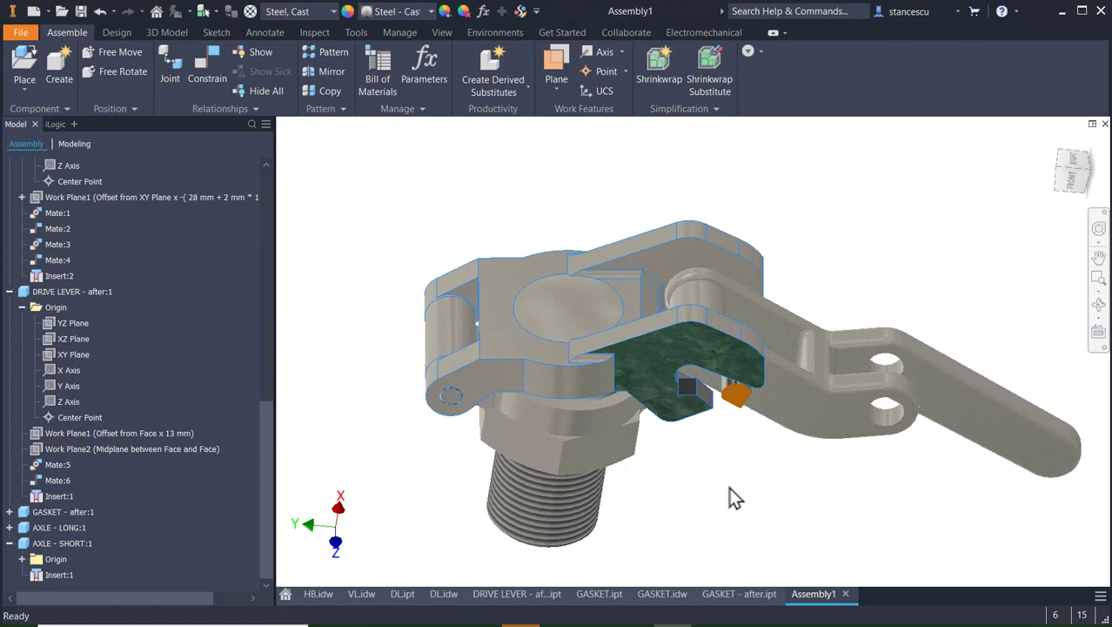
pyautogui.click(1069, 174)
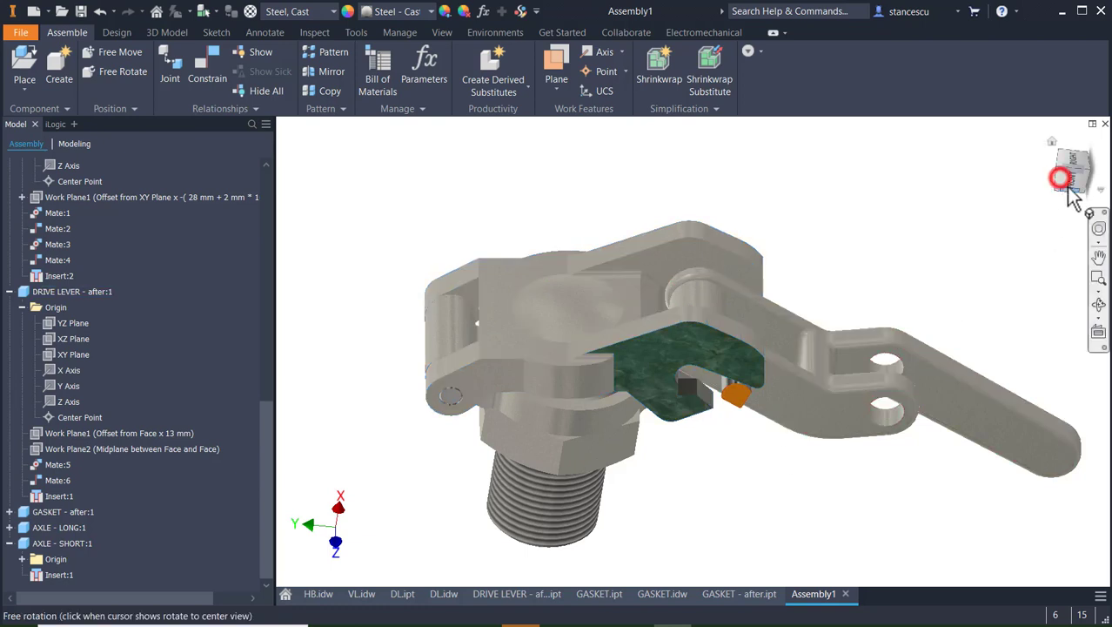
pyautogui.scroll(6, 657, 348)
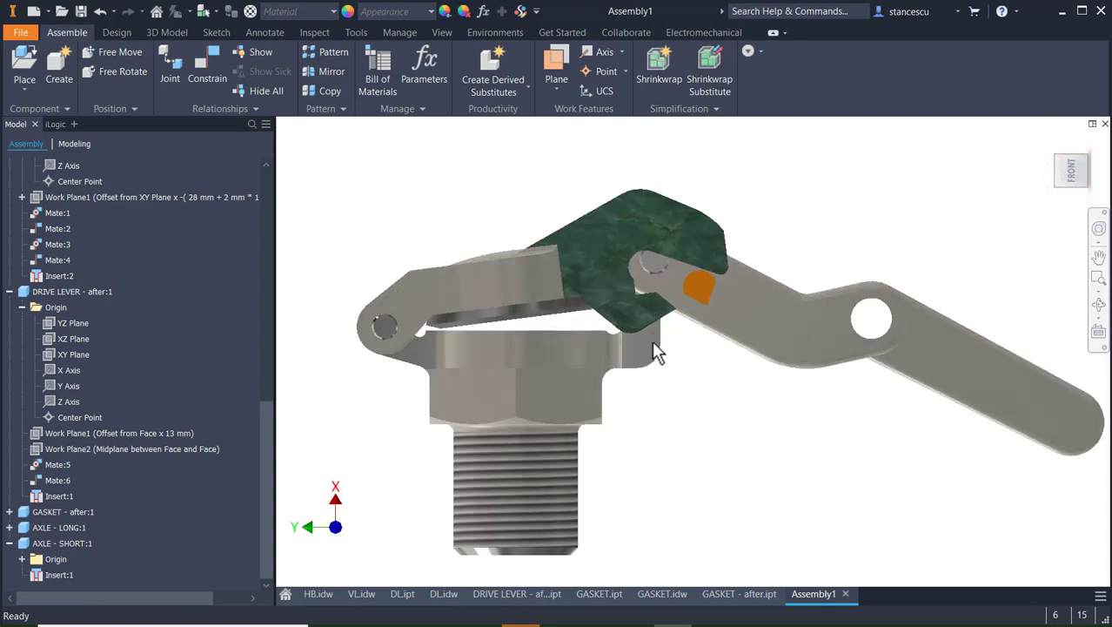
pyautogui.scroll(4, 653, 350)
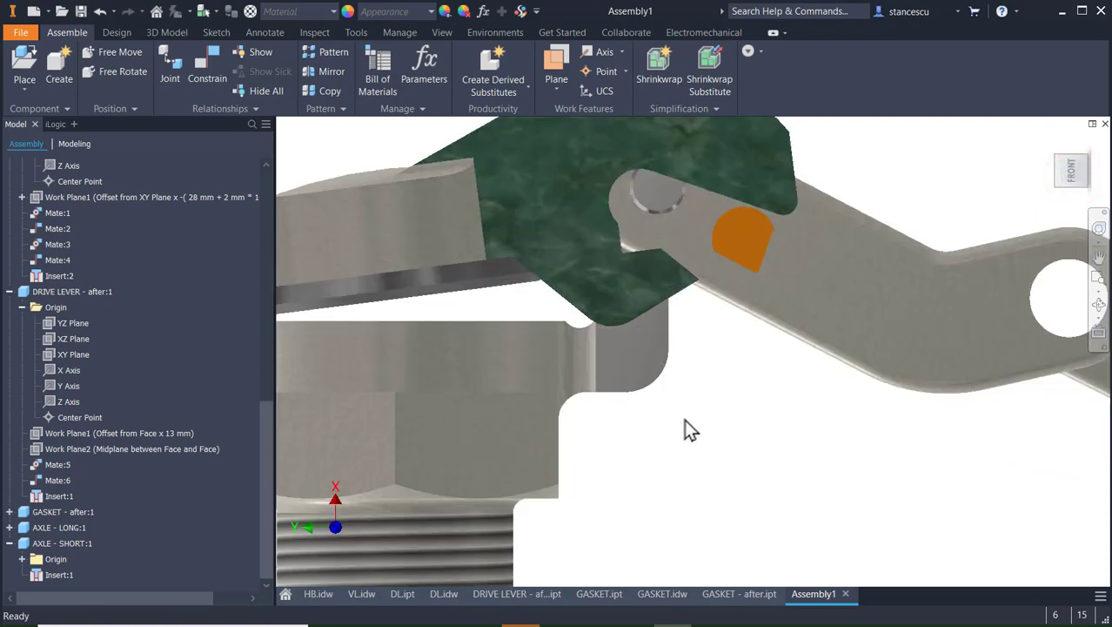
pyautogui.scroll(-4, 687, 470)
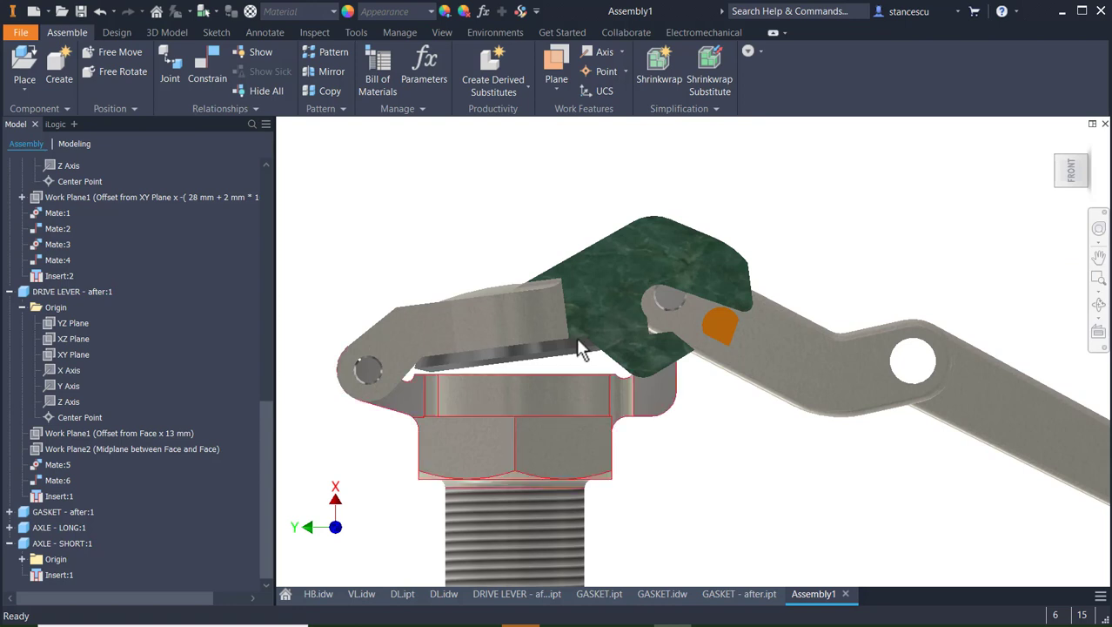
pyautogui.click(498, 190)
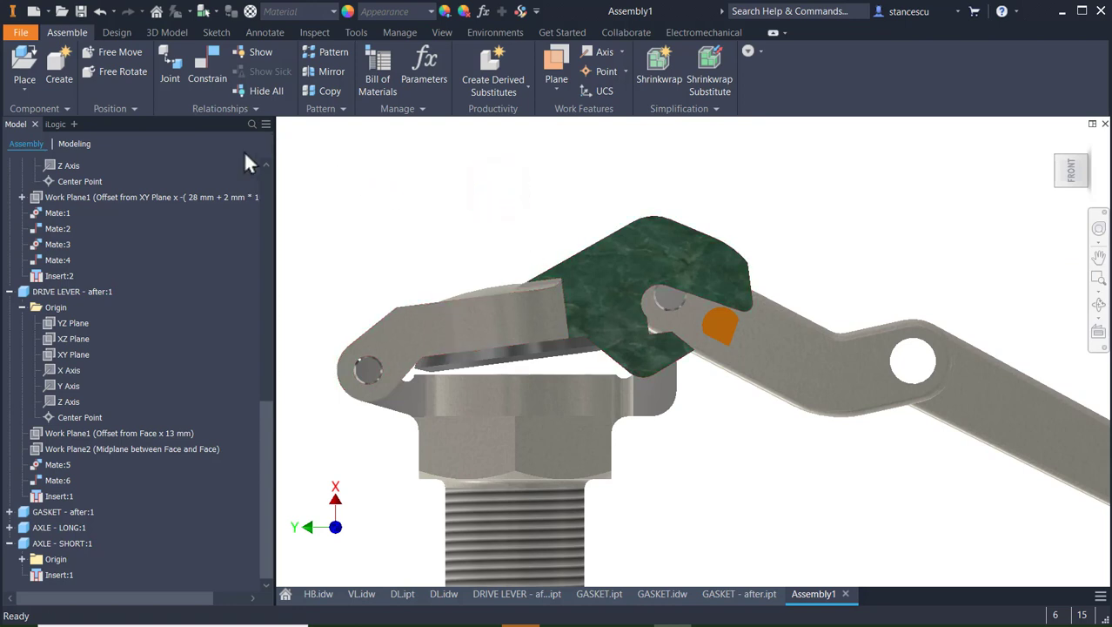
# - Add the valve lid and the drive lever together to the Contact Set
pyautogui.click(605, 256)
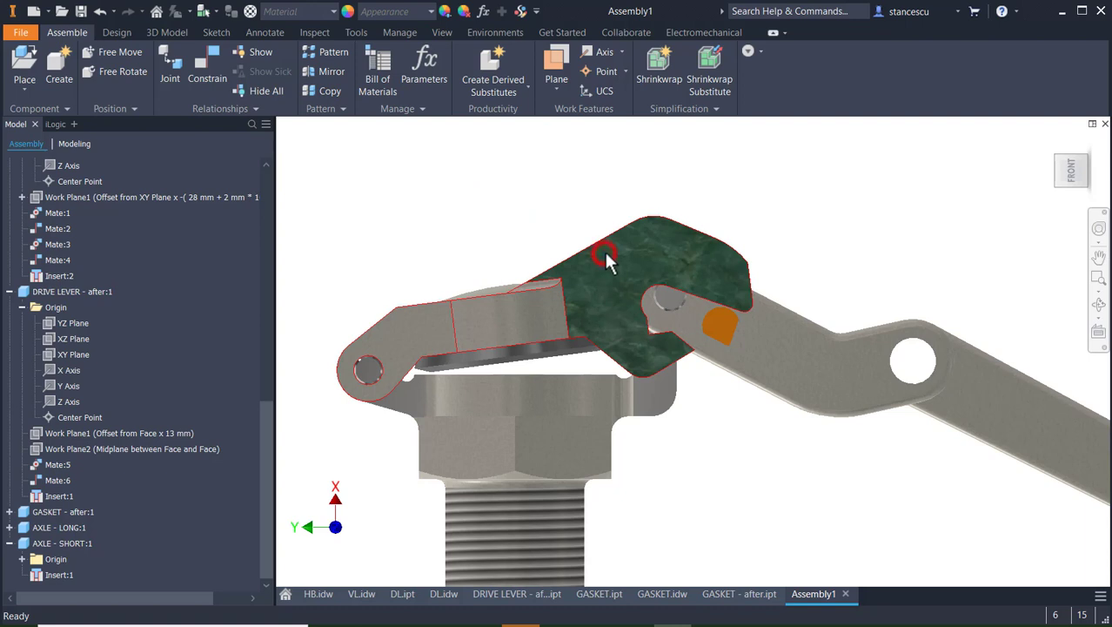
pyautogui.click(798, 360)
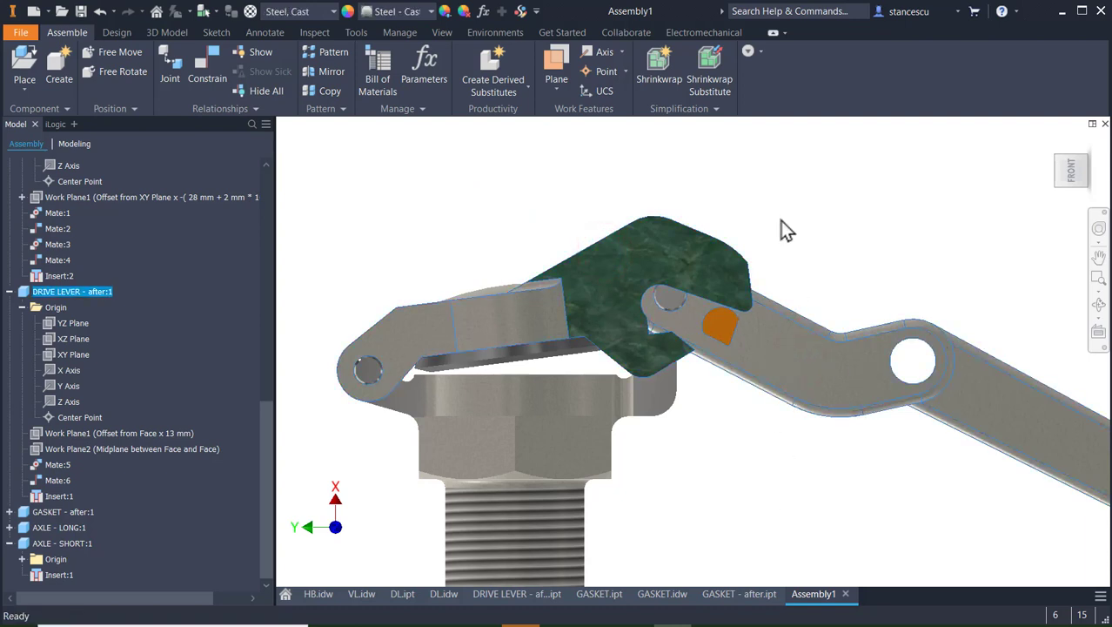
pyautogui.click(620, 253)
pyautogui.click(796, 358)
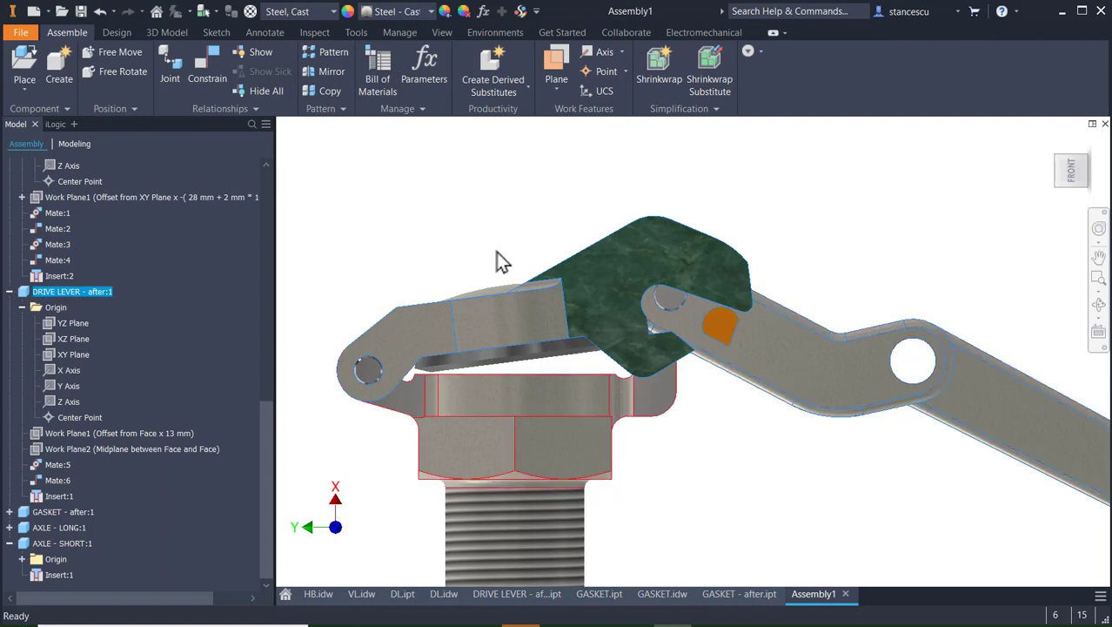
pyautogui.rightClick(624, 256)
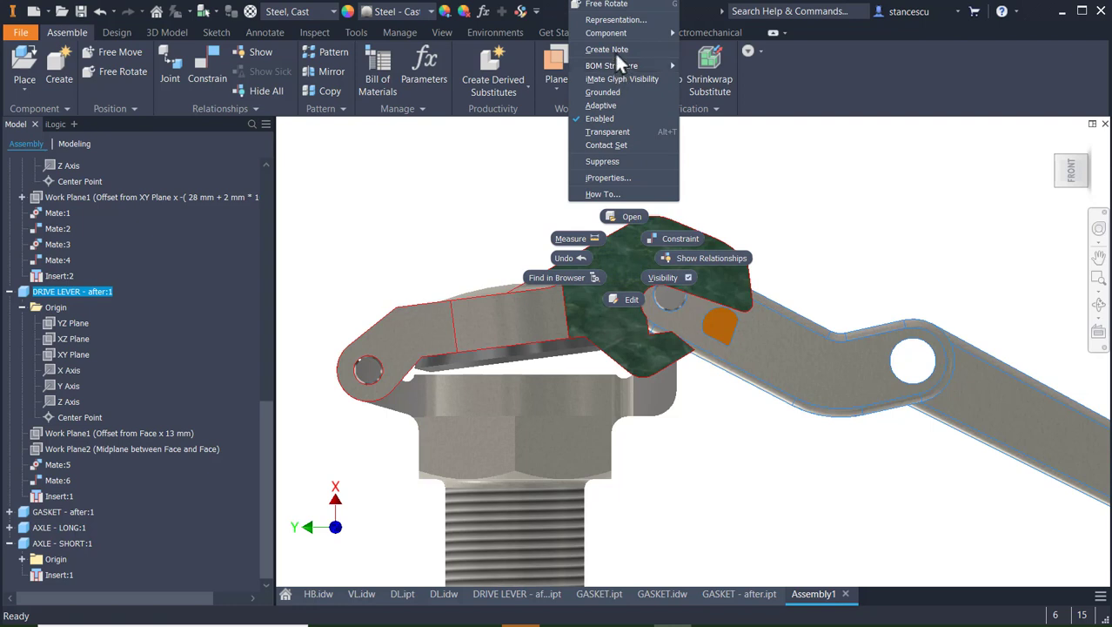
pyautogui.click(606, 145)
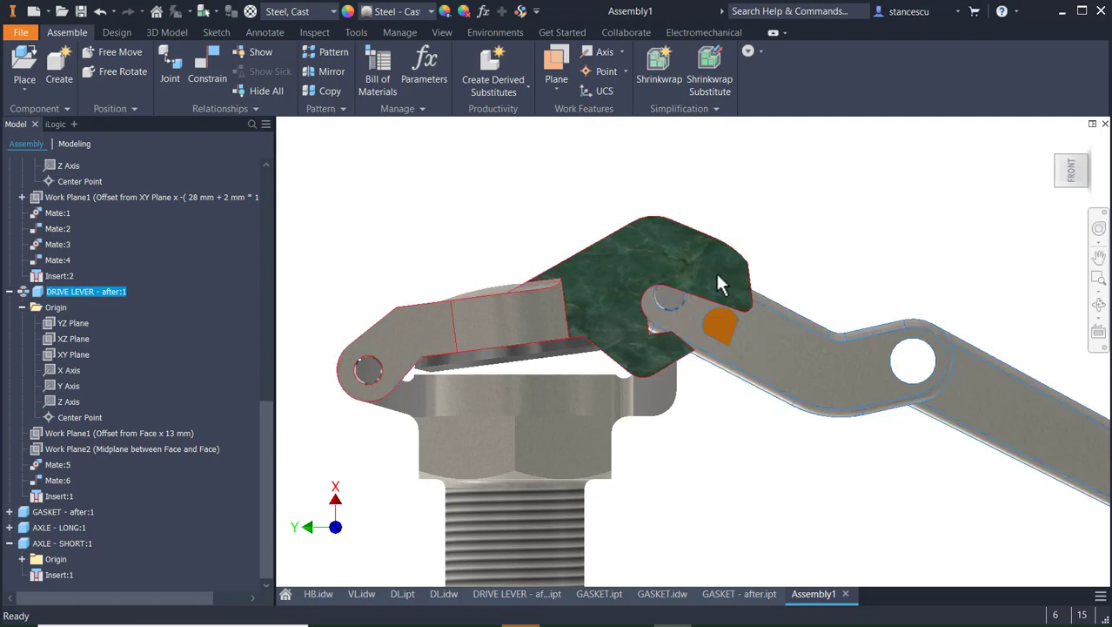
pyautogui.click(748, 320)
pyautogui.scroll(10, 157, 242)
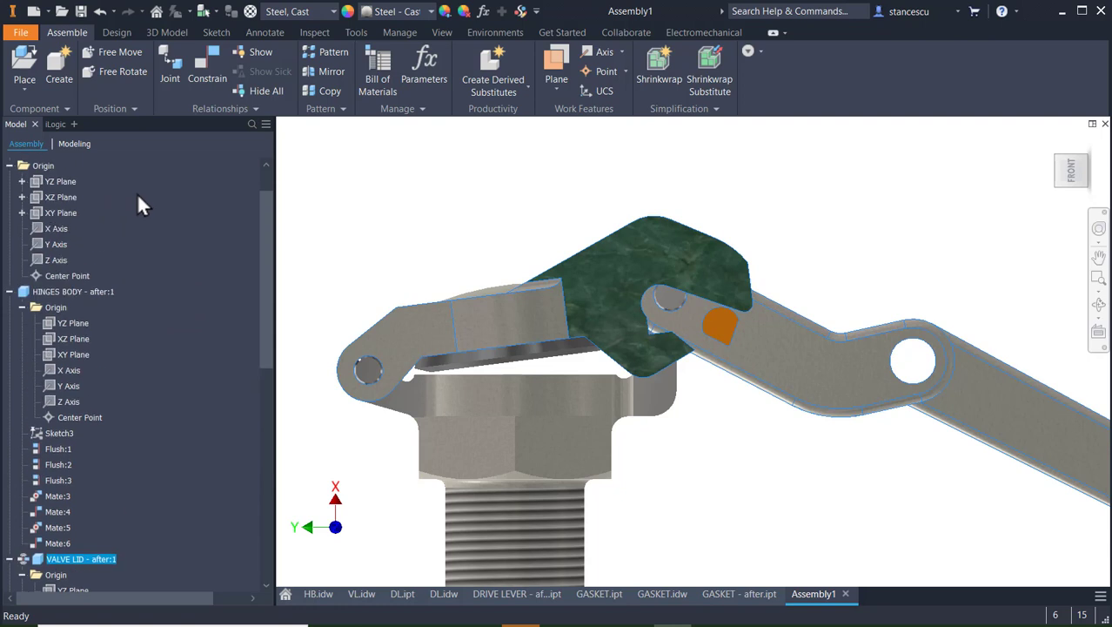
# - Collapse all children of Assembly1 in the model tree
pyautogui.scroll(2, 141, 205)
pyautogui.rightClick(50, 164)
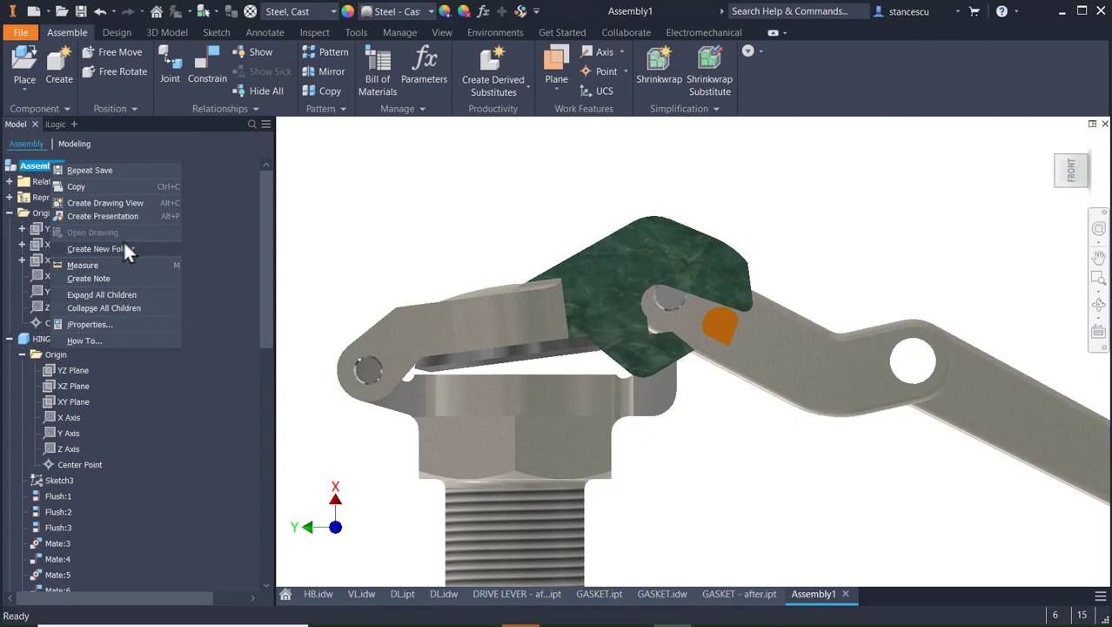
pyautogui.click(97, 307)
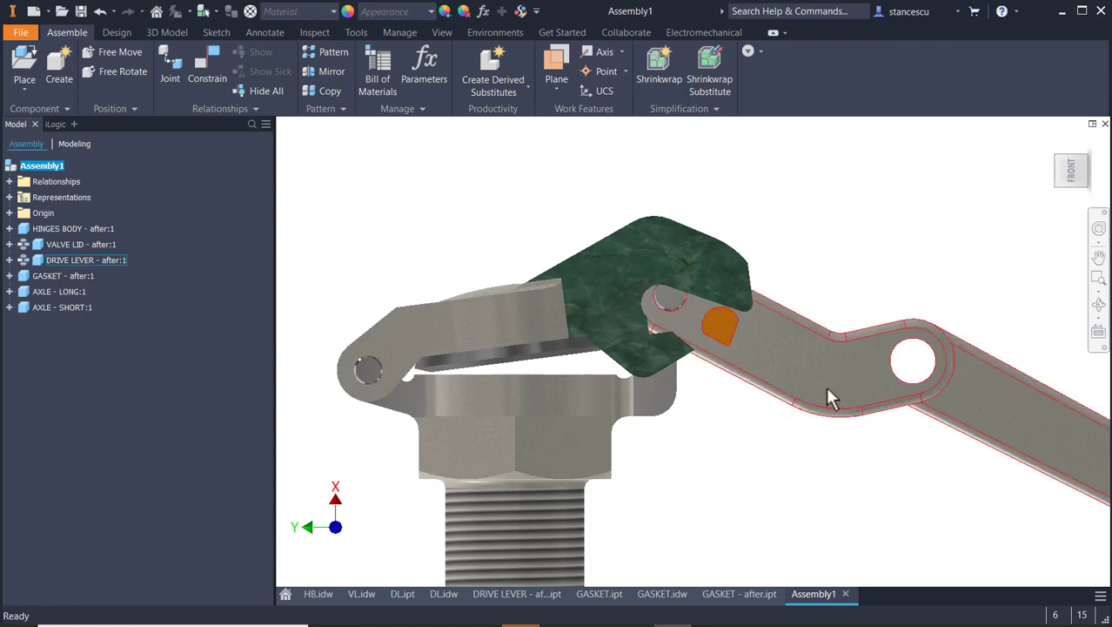
# - Swing the drive lever slightly down and activate the Contact Solver for the assembly
pyautogui.moveTo(826, 385); pyautogui.dragTo(827, 411)
pyautogui.click(866, 261)
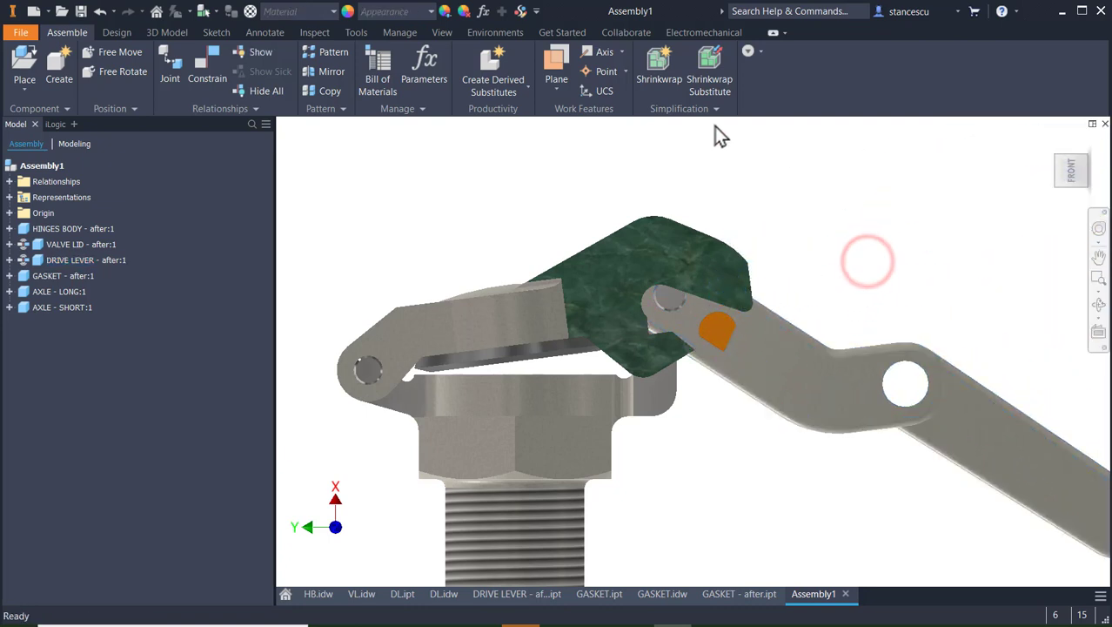
pyautogui.click(315, 32)
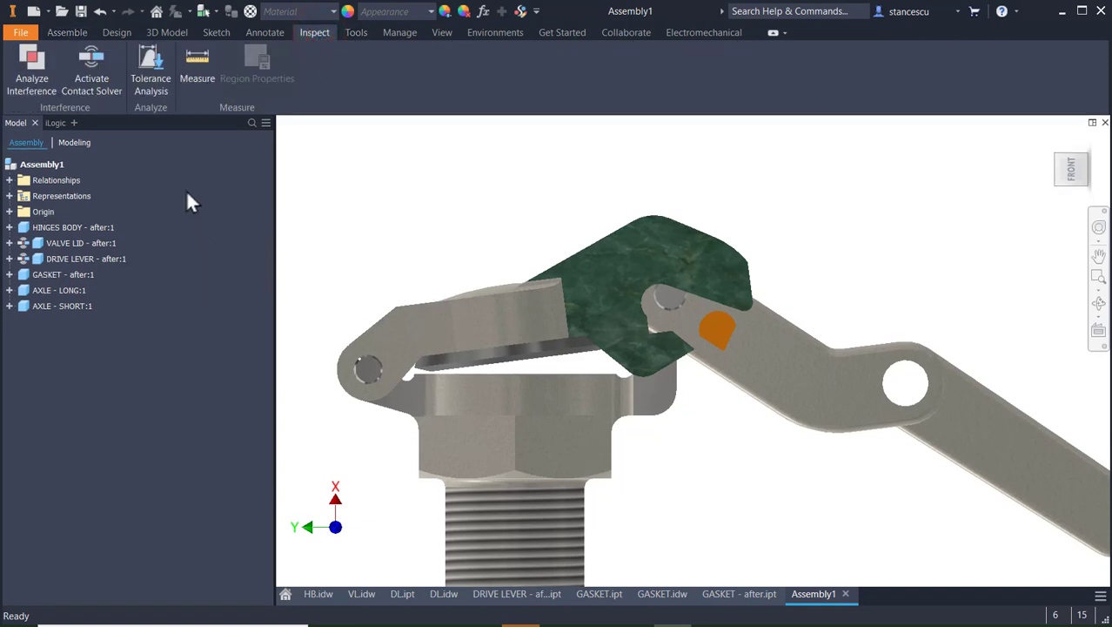
pyautogui.click(97, 62)
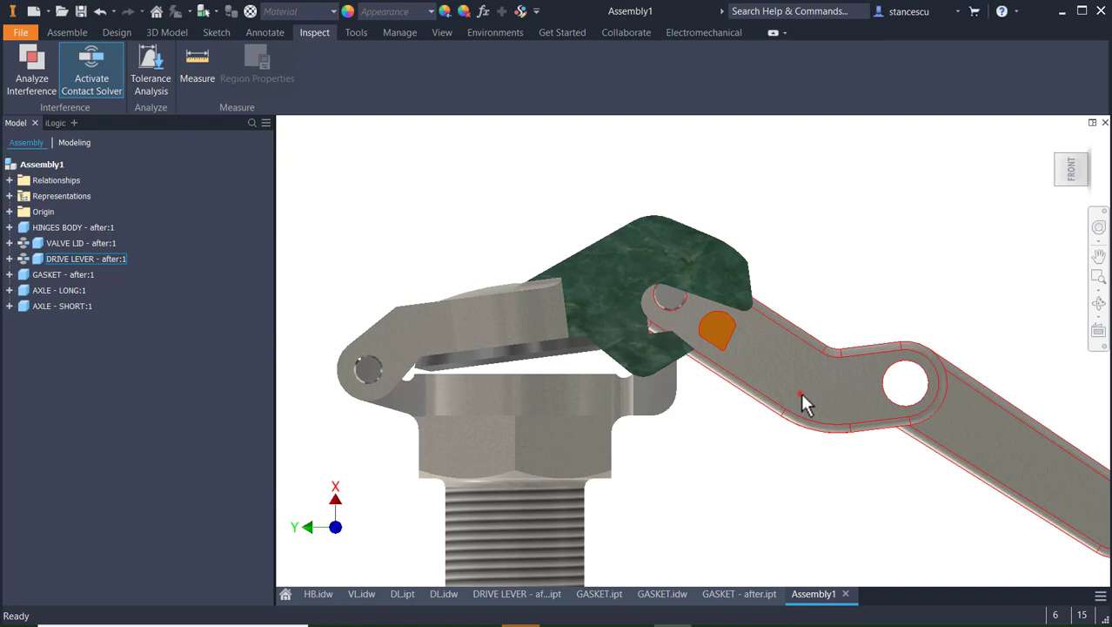
# - Test the contact by raising the drive lever and pushing the valve lid's hook down onto the lever's round pin
pyautogui.moveTo(800, 393); pyautogui.dragTo(760, 345)
pyautogui.scroll(-5, 757, 343)
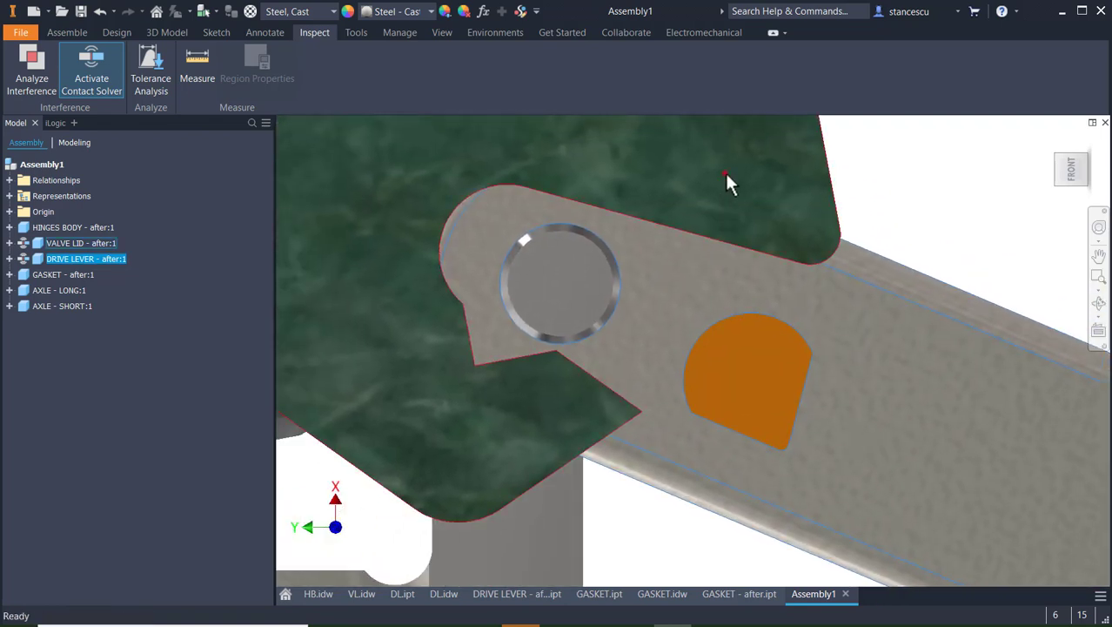
pyautogui.moveTo(726, 178); pyautogui.dragTo(743, 323)
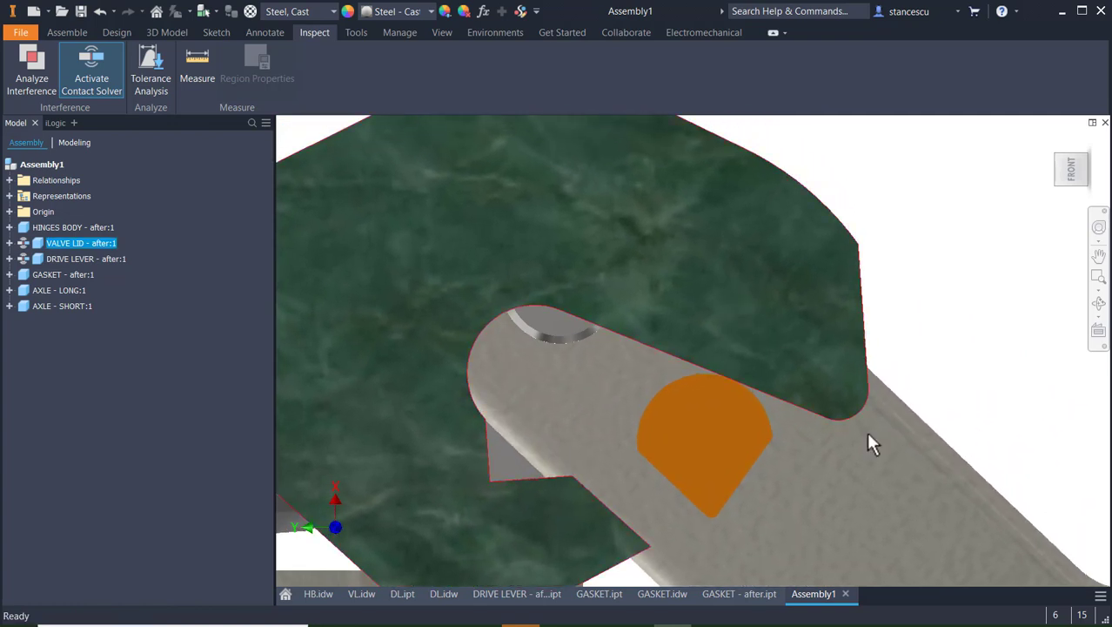
pyautogui.moveTo(982, 501); pyautogui.dragTo(997, 287, button='middle')
pyautogui.scroll(-2, 875, 359)
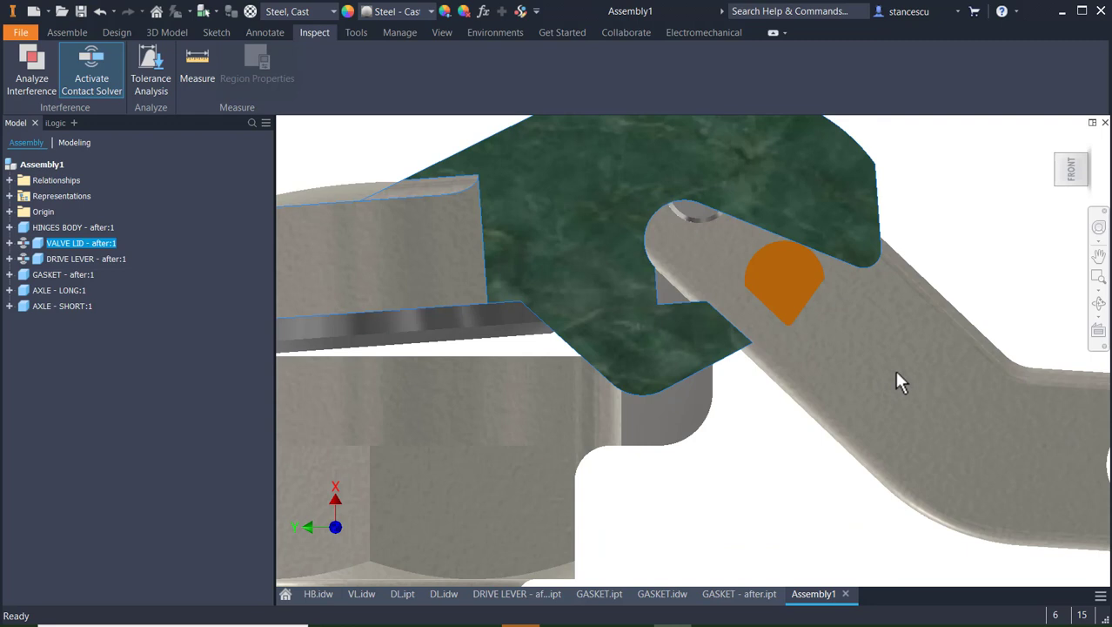
# - Raise the drive lever again and nudge the valve lid's hook down against it
pyautogui.click(936, 412)
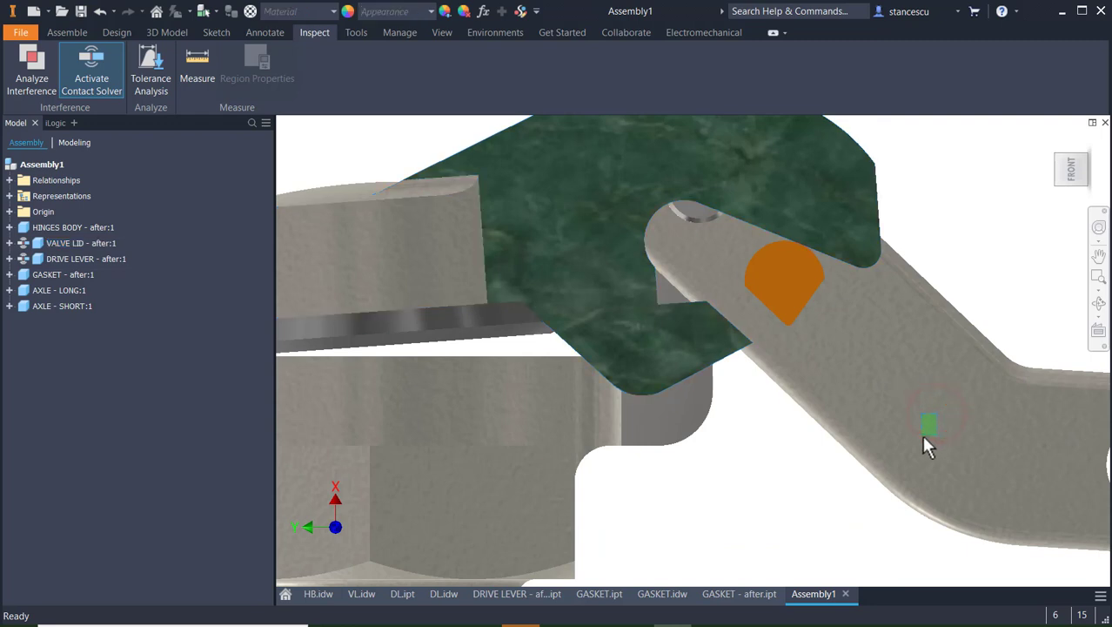
pyautogui.moveTo(944, 406); pyautogui.dragTo(999, 363)
pyautogui.click(709, 292)
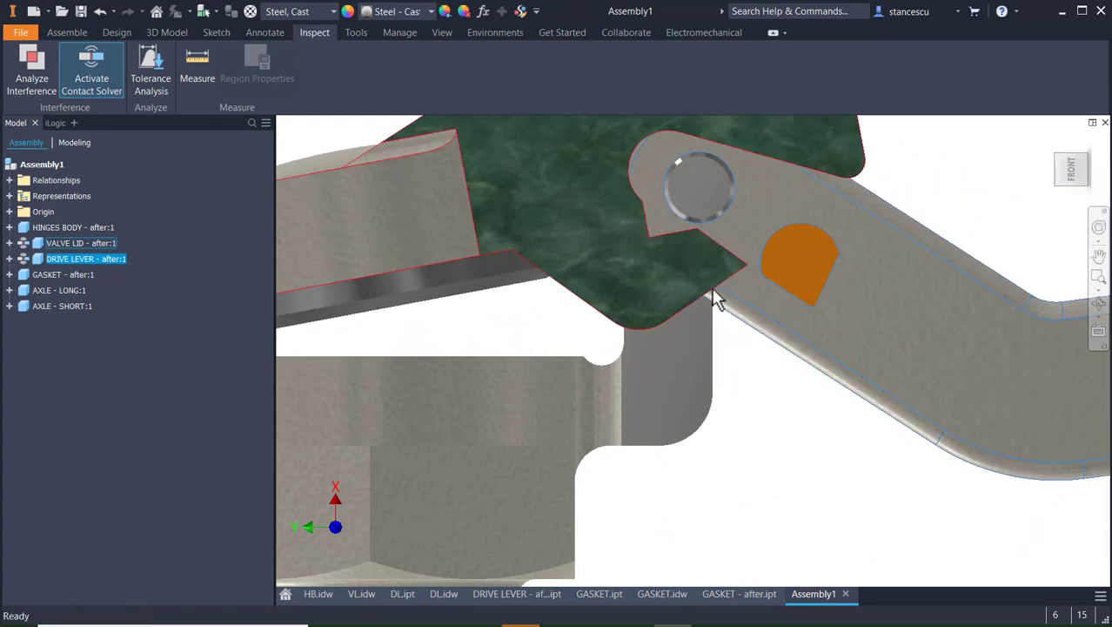
pyautogui.moveTo(695, 265); pyautogui.dragTo(692, 274)
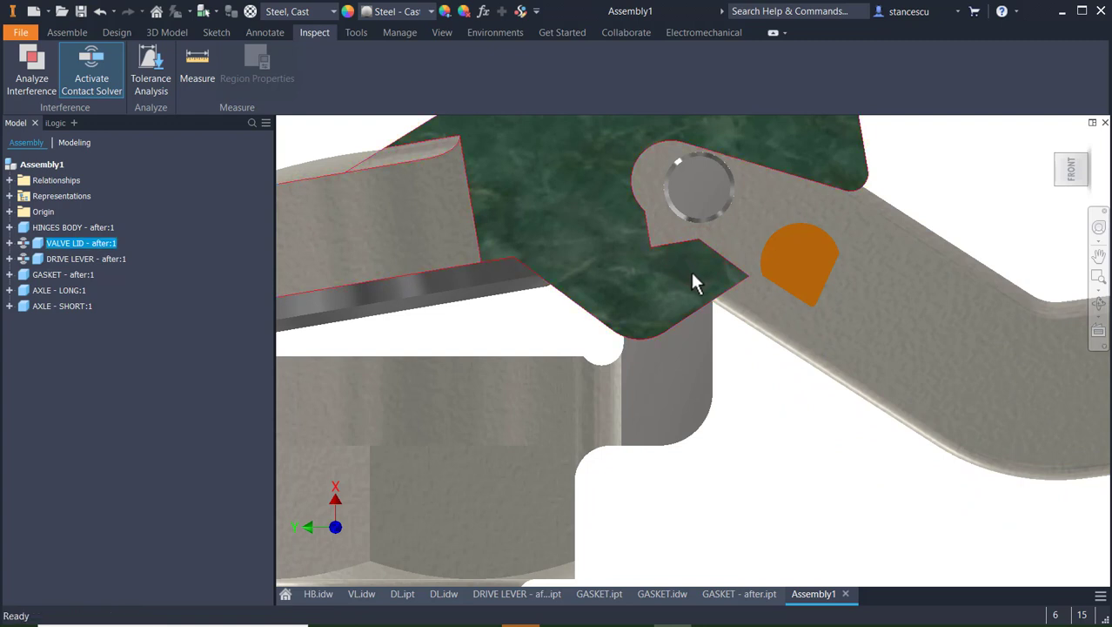
pyautogui.scroll(-2, 667, 315)
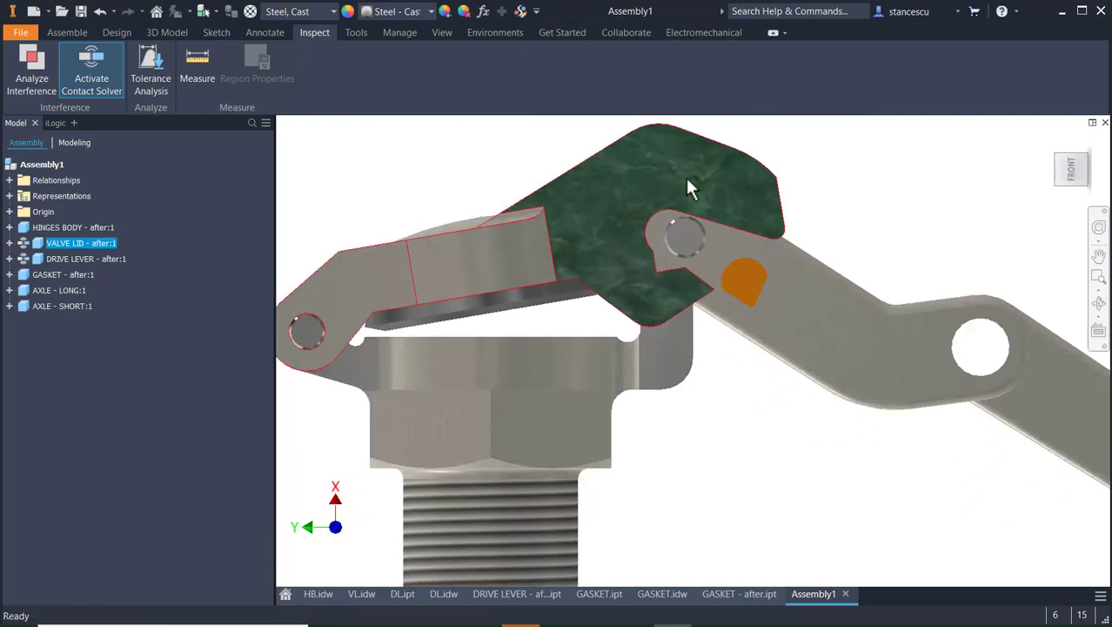
# - Lower the valve lid and swing the drive lever down until the lid sits closed on the hinge body
pyautogui.moveTo(697, 193); pyautogui.dragTo(700, 209)
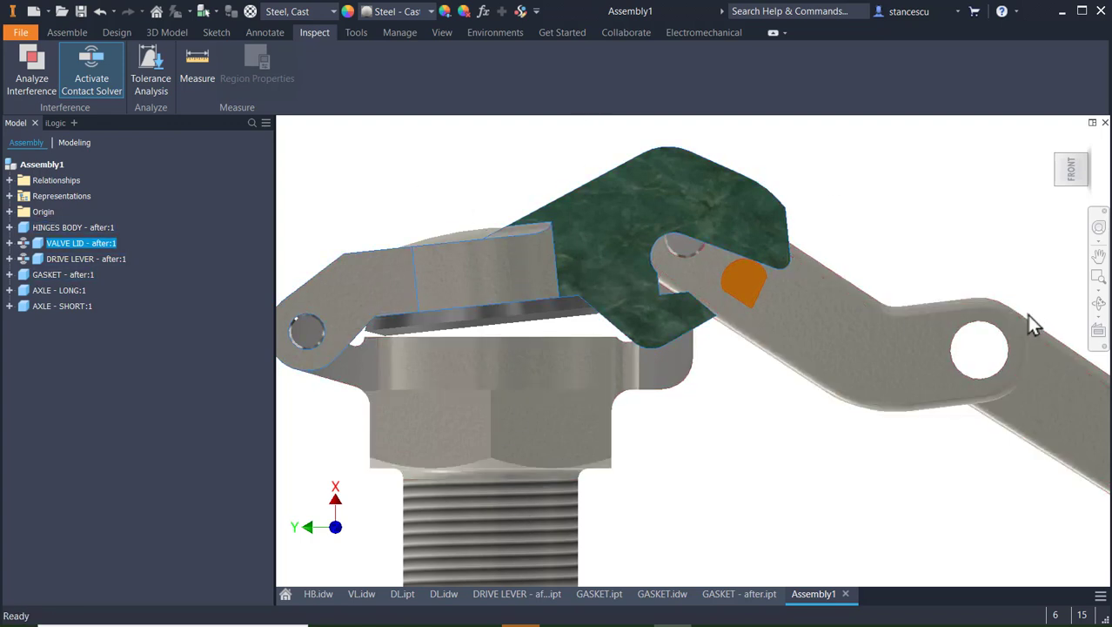
pyautogui.moveTo(1059, 393); pyautogui.dragTo(870, 546)
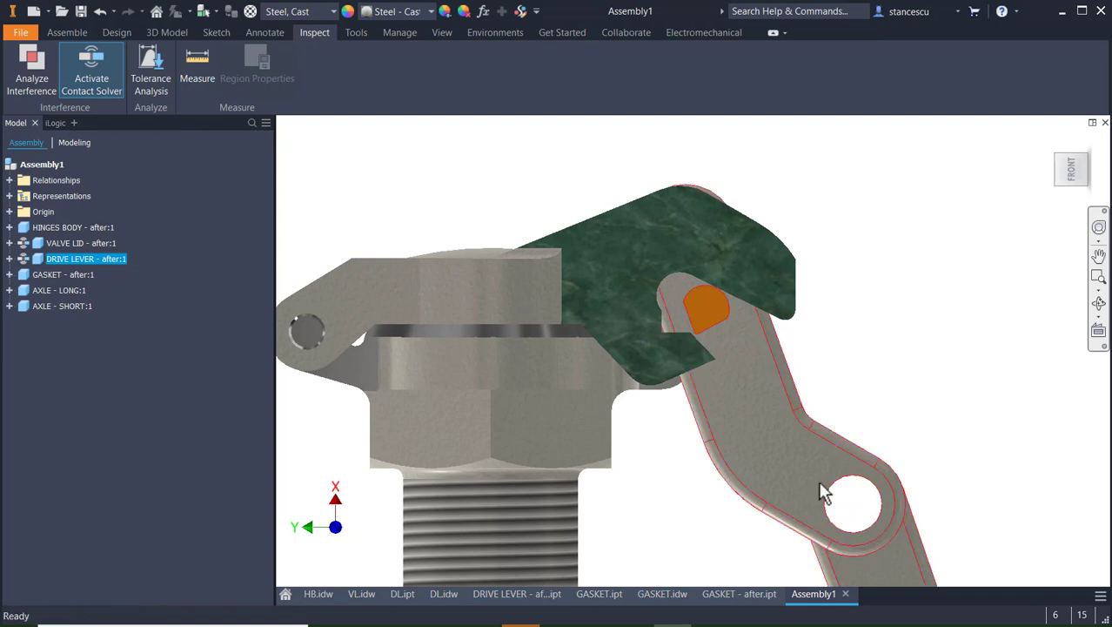
pyautogui.click(343, 171)
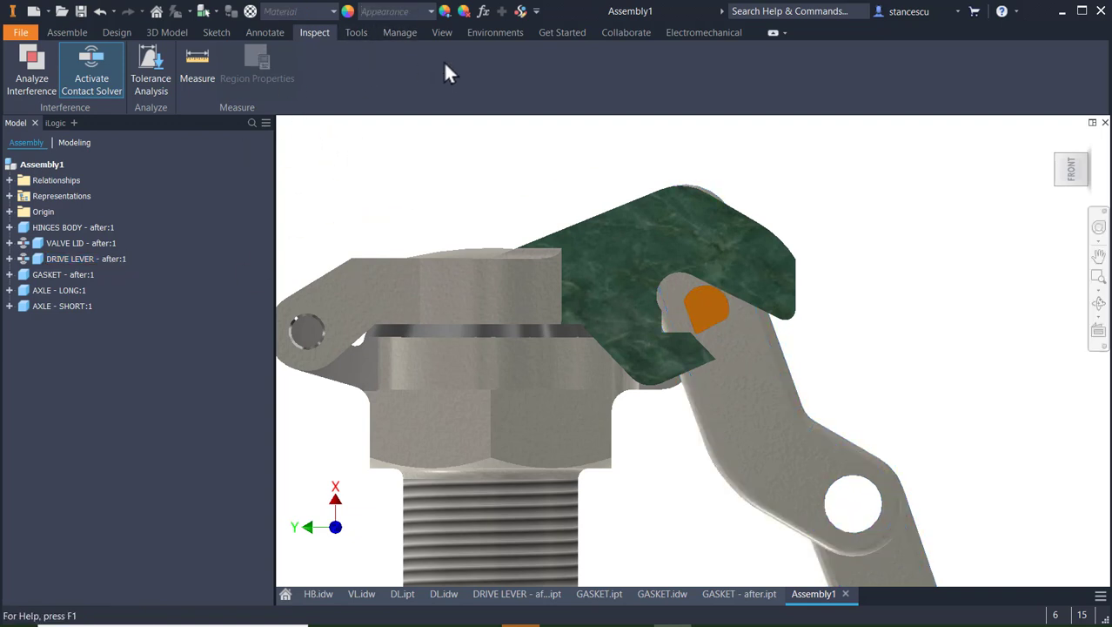
# - Cut the assembly with a Half Section View on its XY Plane at 0 mm offset
pyautogui.click(443, 32)
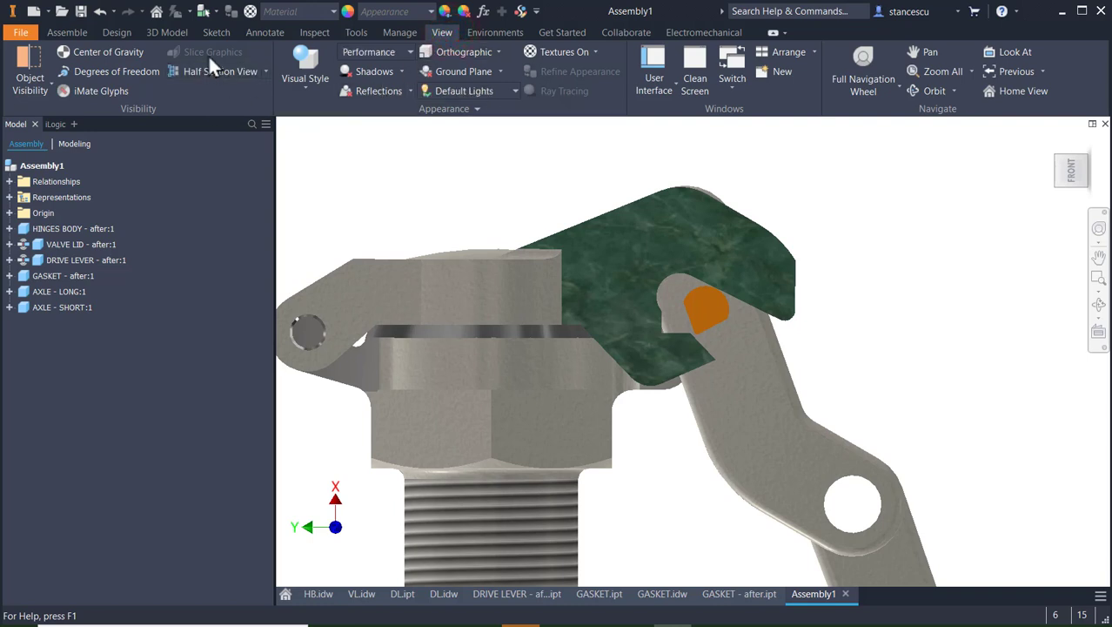
pyautogui.click(200, 75)
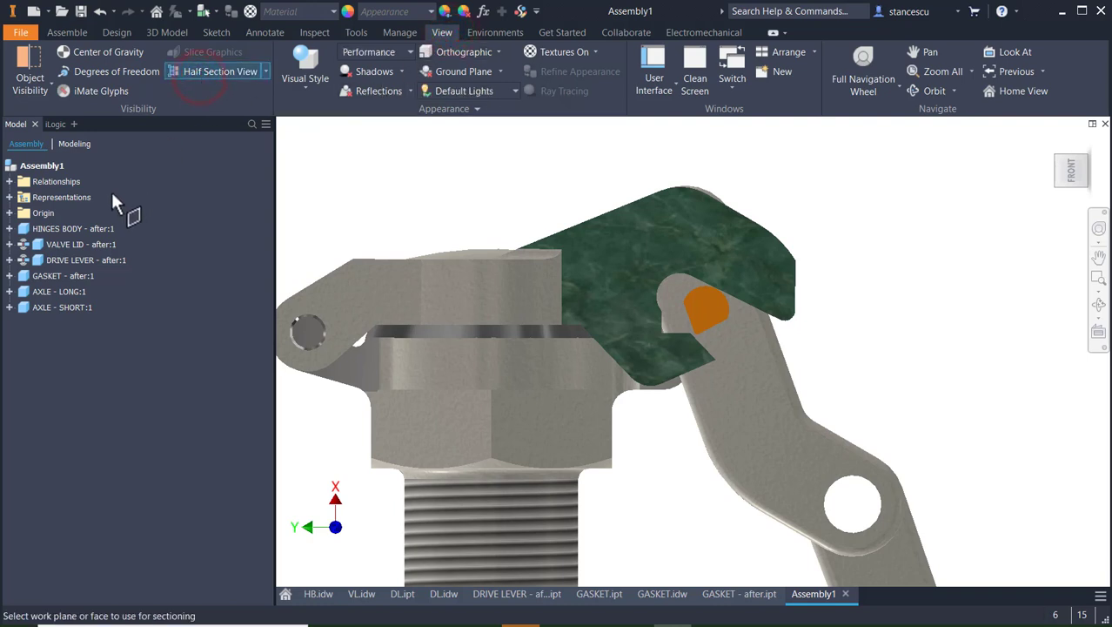
pyautogui.click(8, 212)
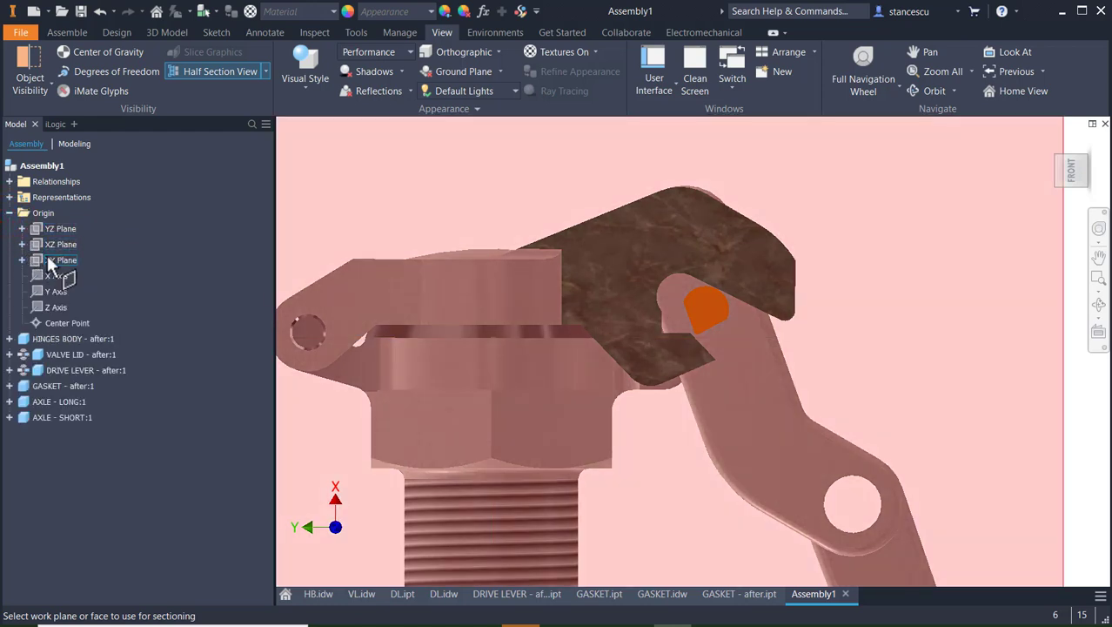
pyautogui.click(37, 259)
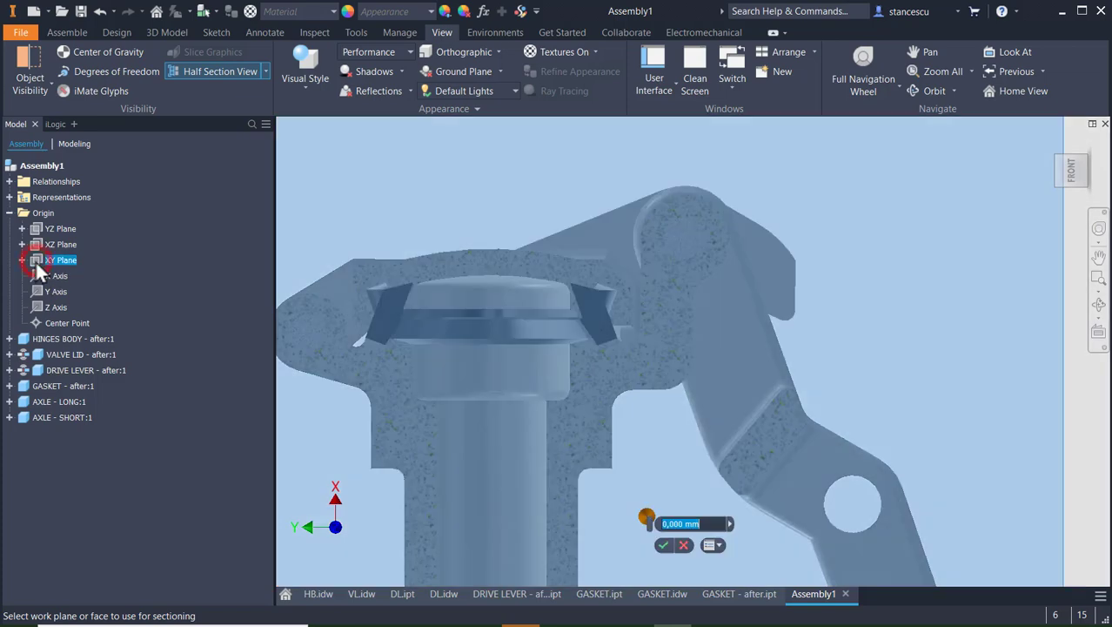
pyautogui.click(663, 547)
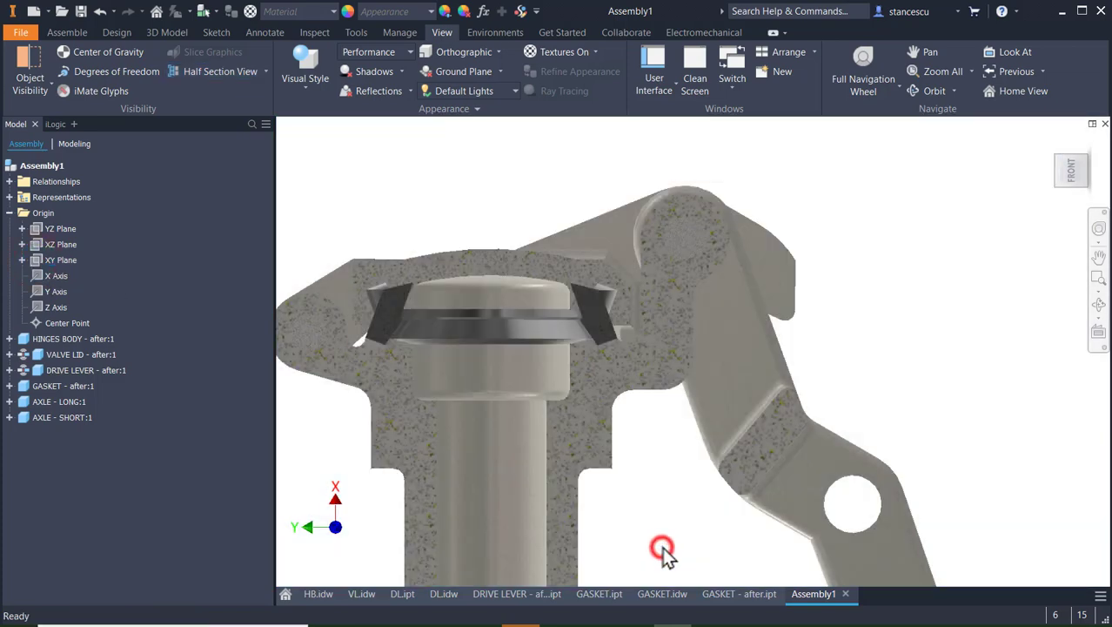
# - Examine in the section how the gasket fits between the valve lid and the hinge body's seat
pyautogui.scroll(5, 616, 333)
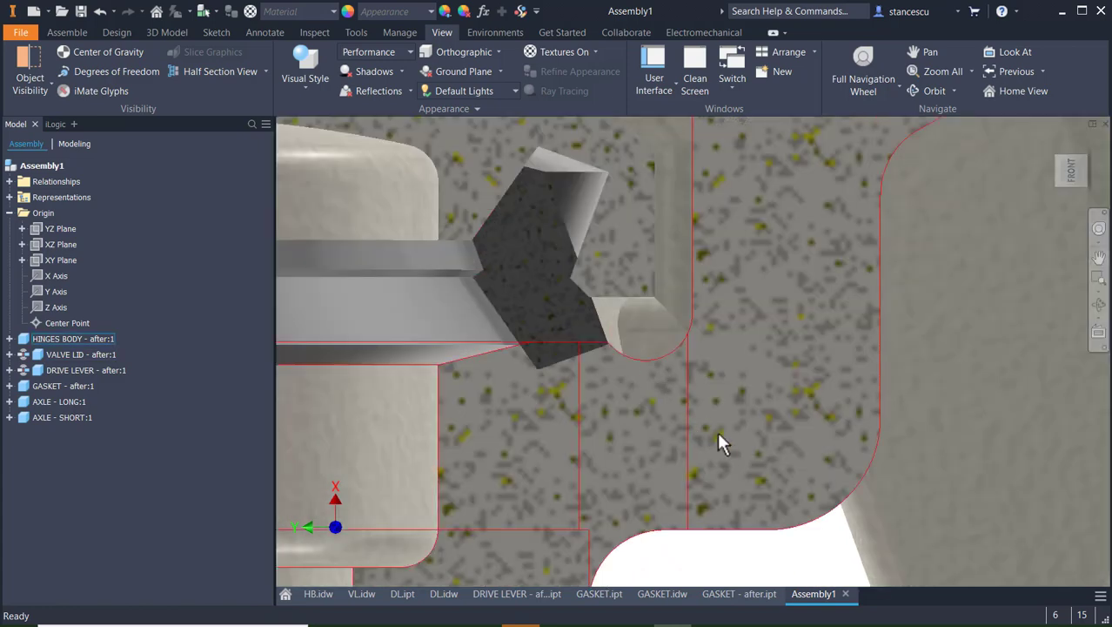
pyautogui.scroll(-3, 864, 364)
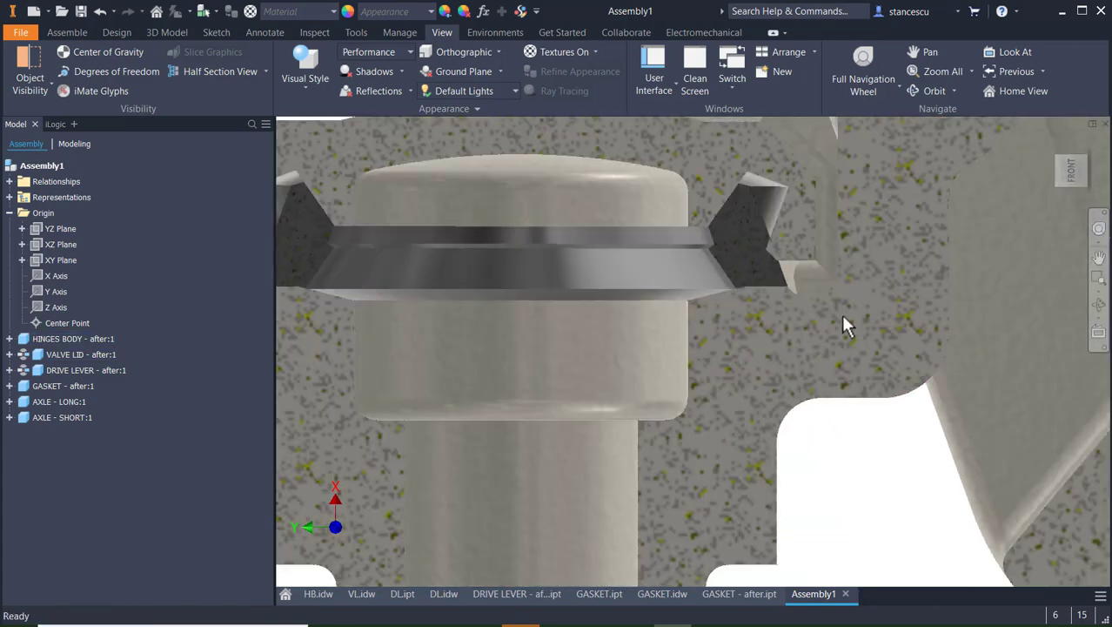
pyautogui.scroll(3, 761, 228)
pyautogui.scroll(-2, 758, 231)
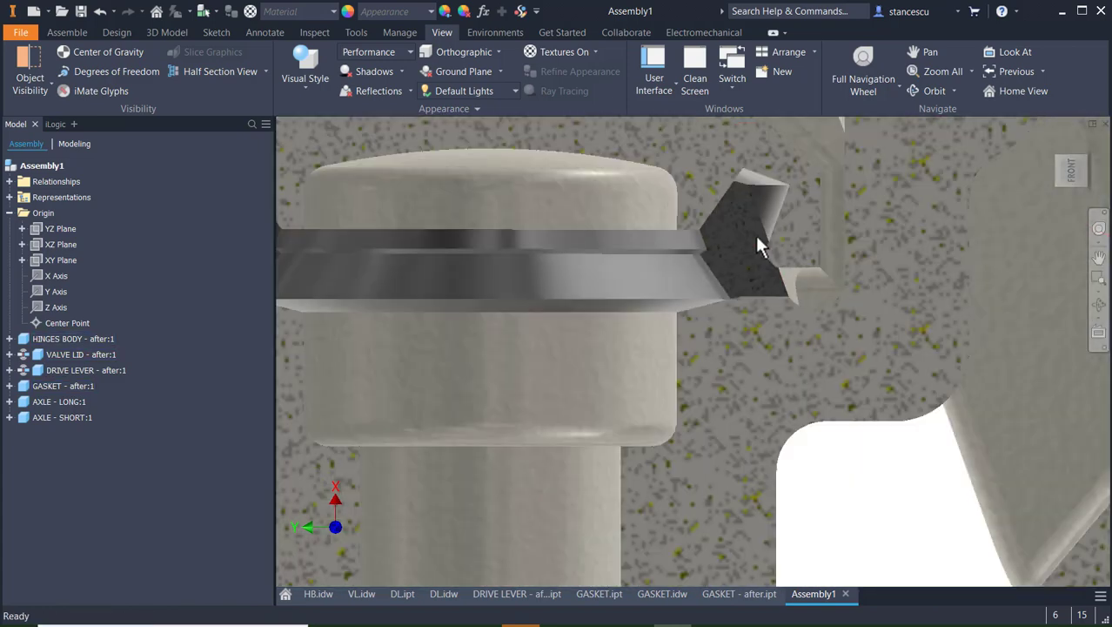
pyautogui.scroll(3, 754, 233)
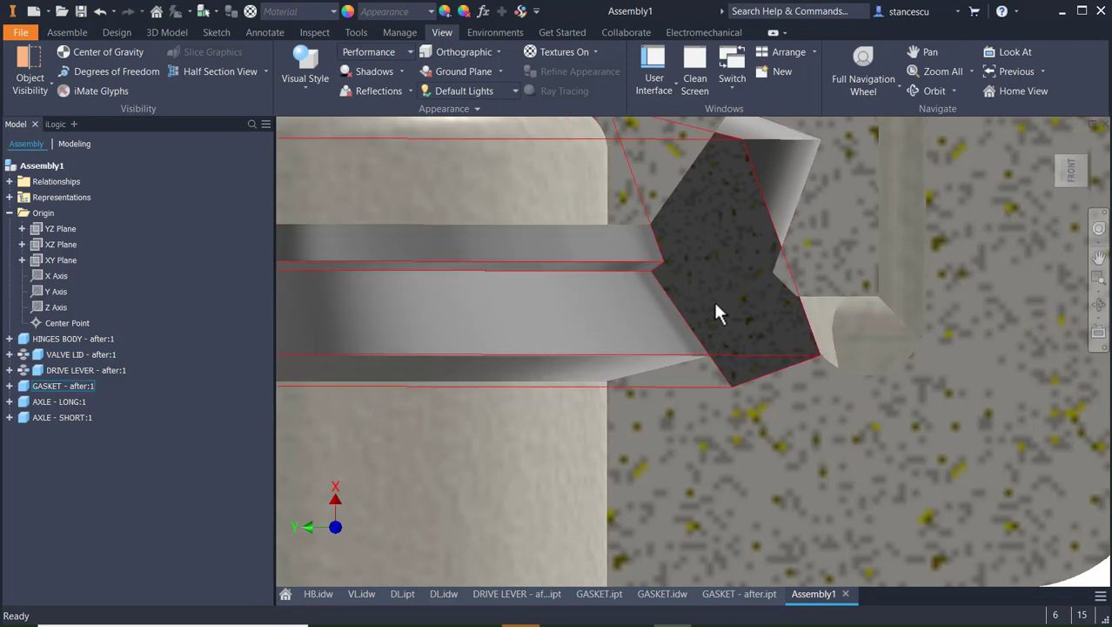
pyautogui.scroll(-1, 705, 287)
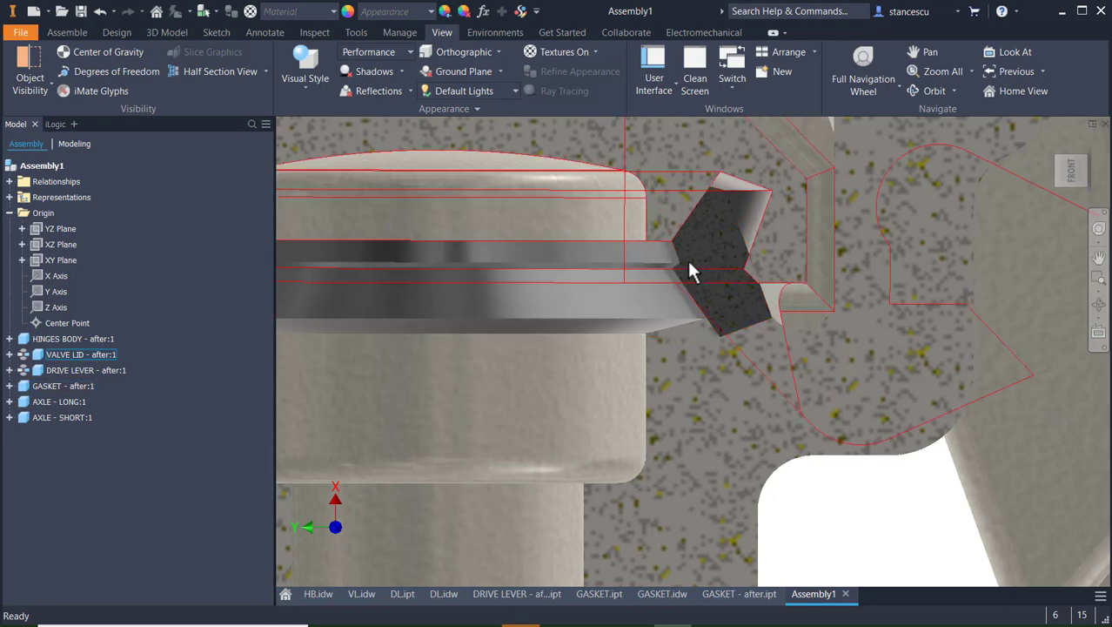
pyautogui.scroll(-5, 696, 296)
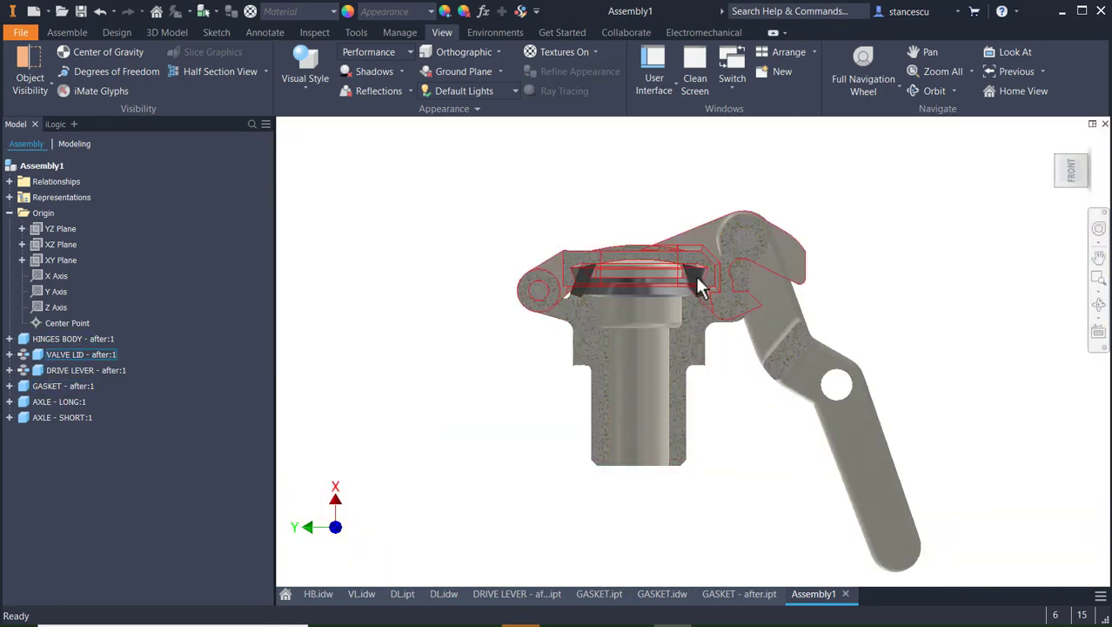
# - Delete both mate constraints, Mate:1 and Mate:2, from the gasket
pyautogui.click(696, 287)
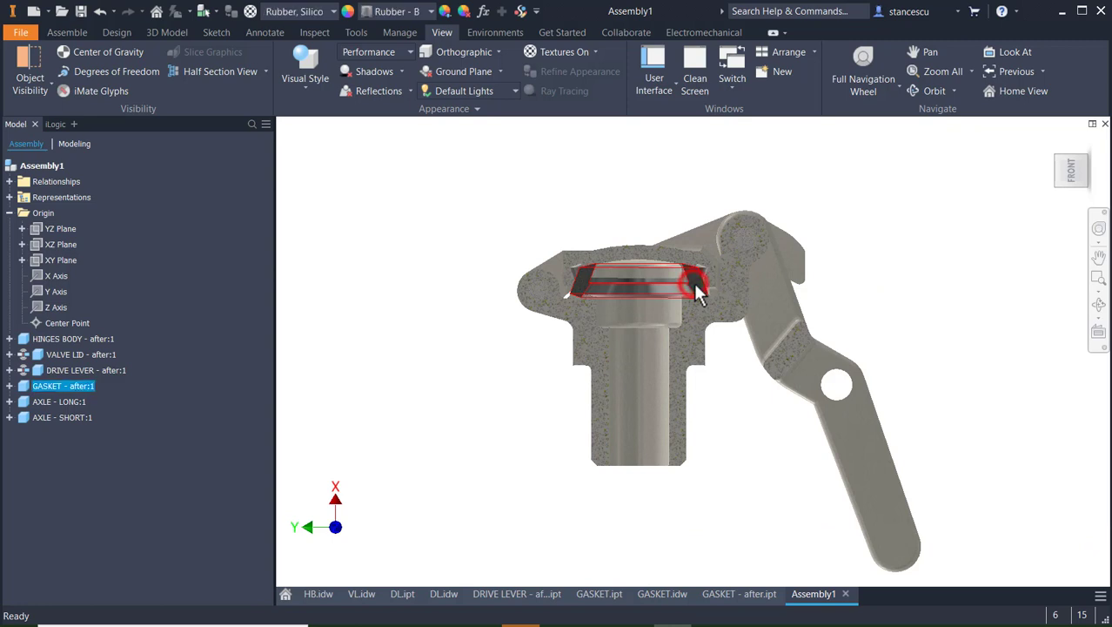
pyautogui.click(9, 386)
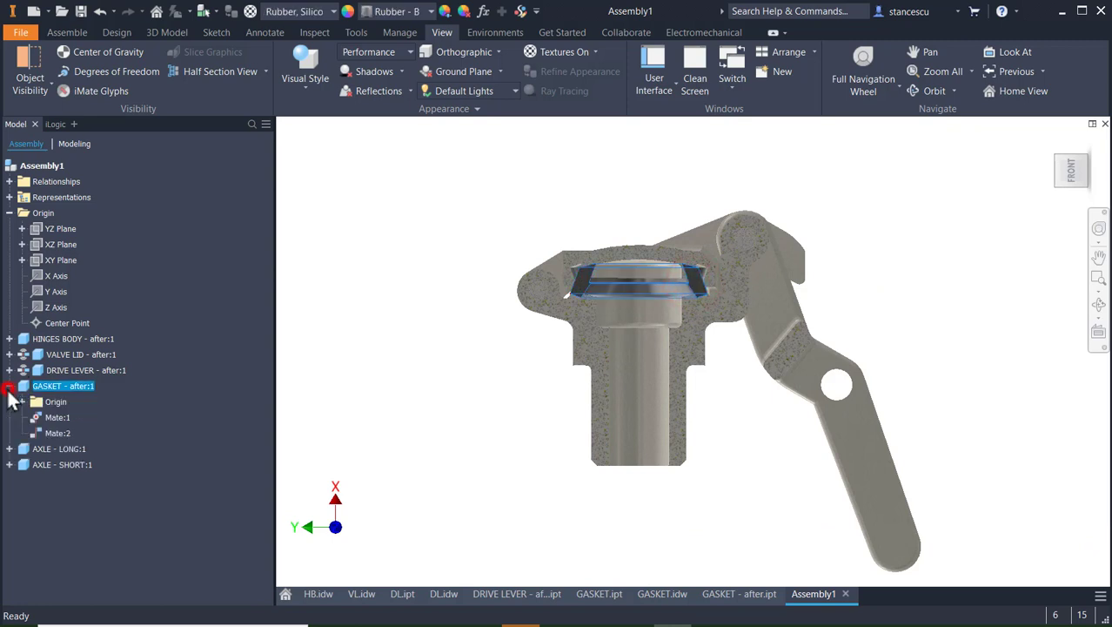
pyautogui.click(50, 417)
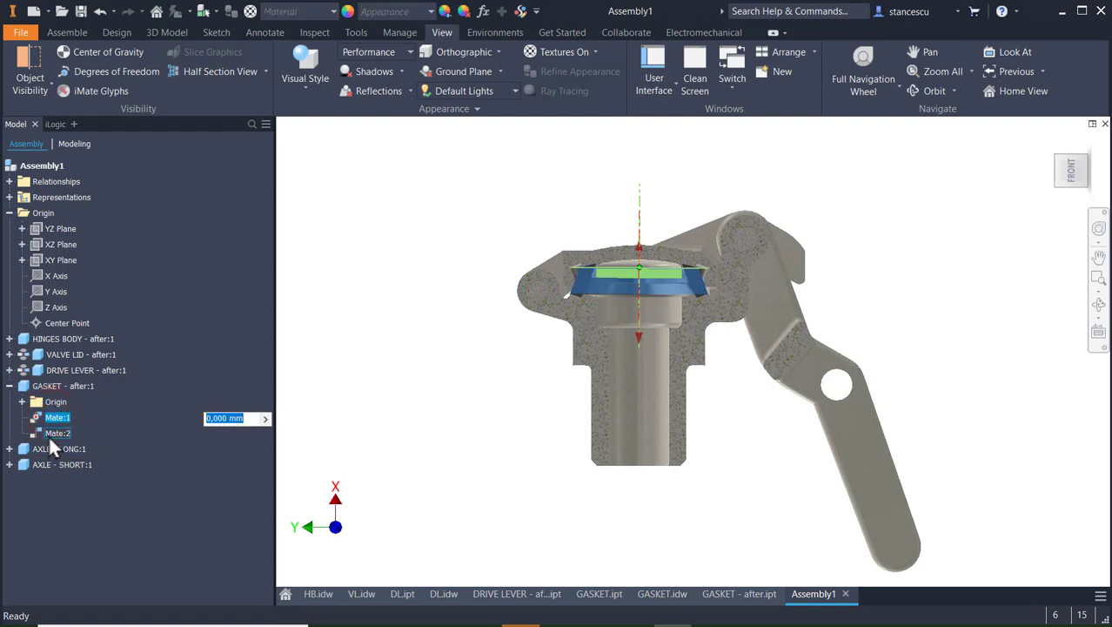
pyautogui.keyDown('ctrl'); pyautogui.click(49, 434); pyautogui.keyUp('ctrl')
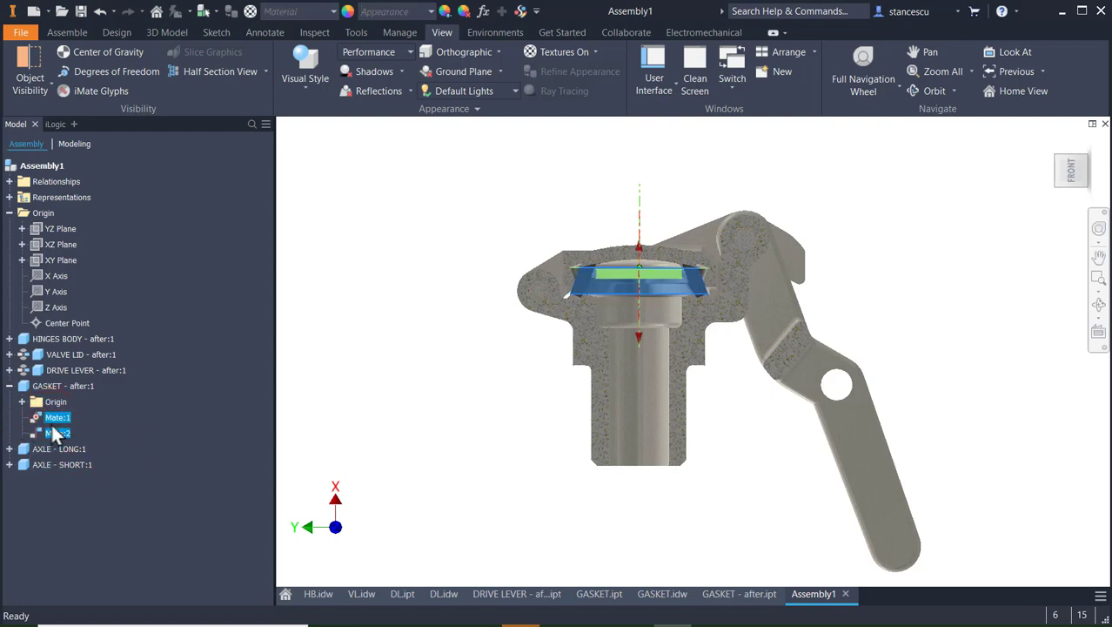
pyautogui.rightClick(48, 428)
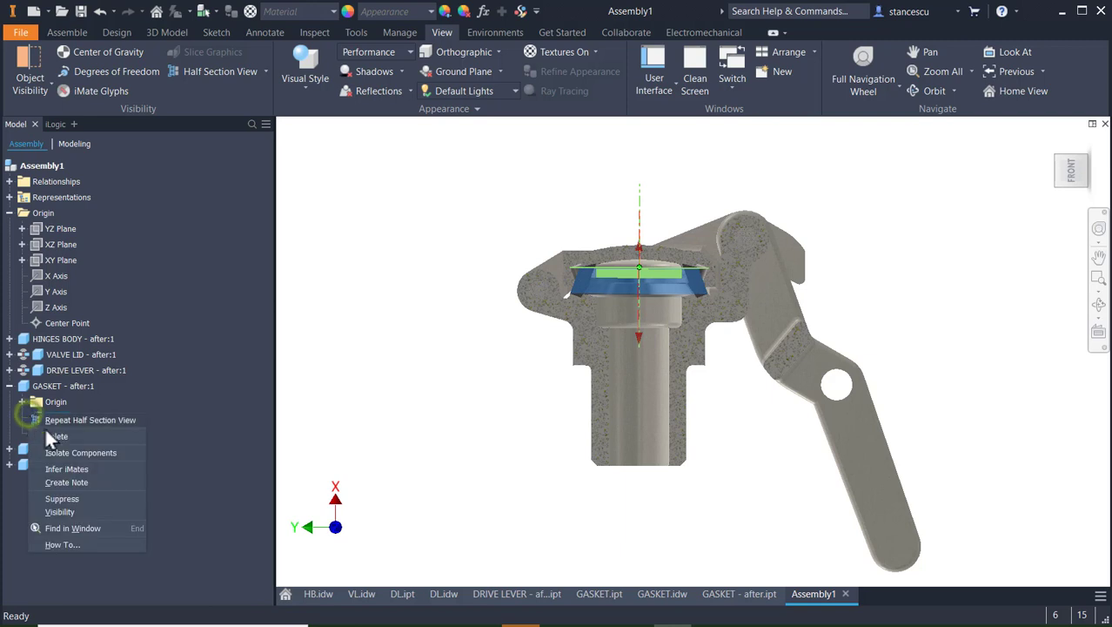
pyautogui.click(51, 436)
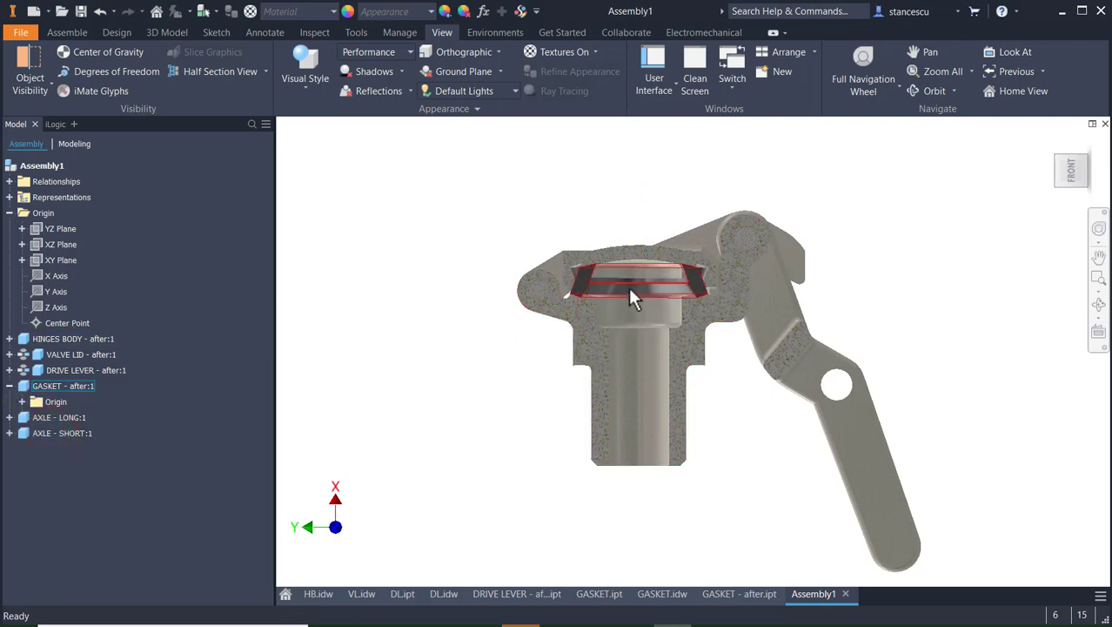
# - Pull the gasket out beside the hinge body and tilt it with Free Rotate so its inner faces can be seen up close
pyautogui.moveTo(629, 286); pyautogui.dragTo(393, 402)
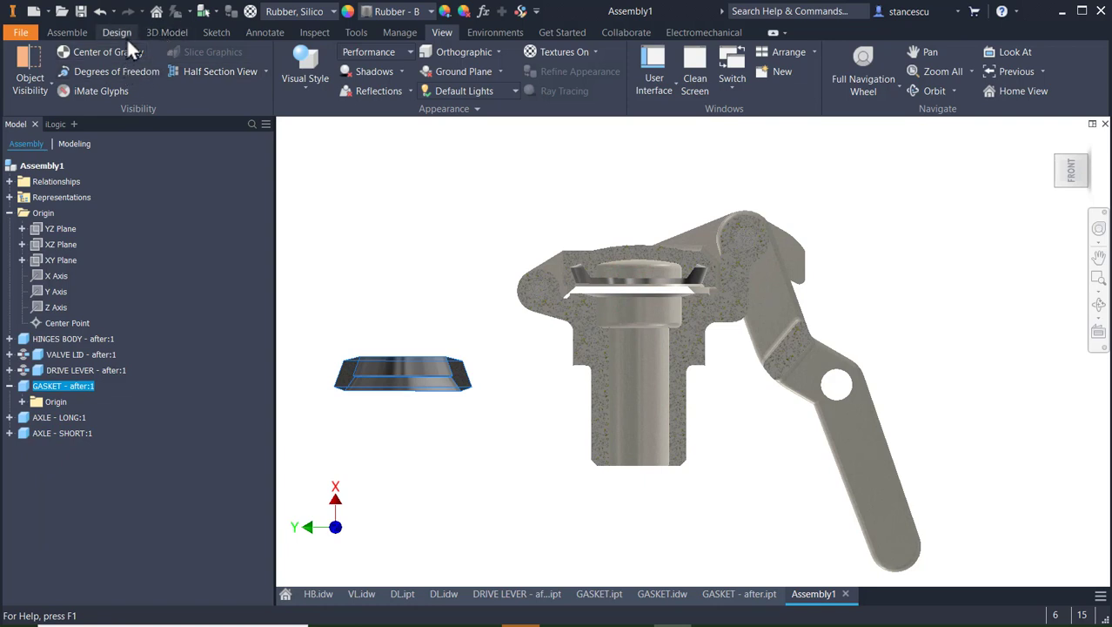
pyautogui.click(80, 34)
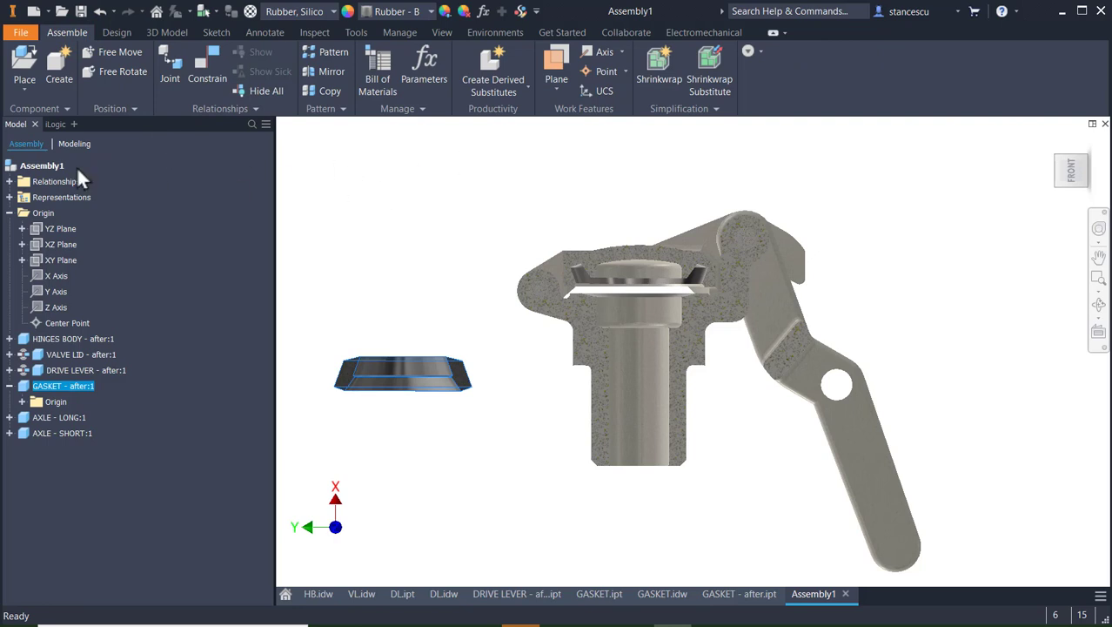
pyautogui.click(121, 73)
pyautogui.moveTo(416, 374); pyautogui.dragTo(459, 363)
pyautogui.scroll(5, 428, 387)
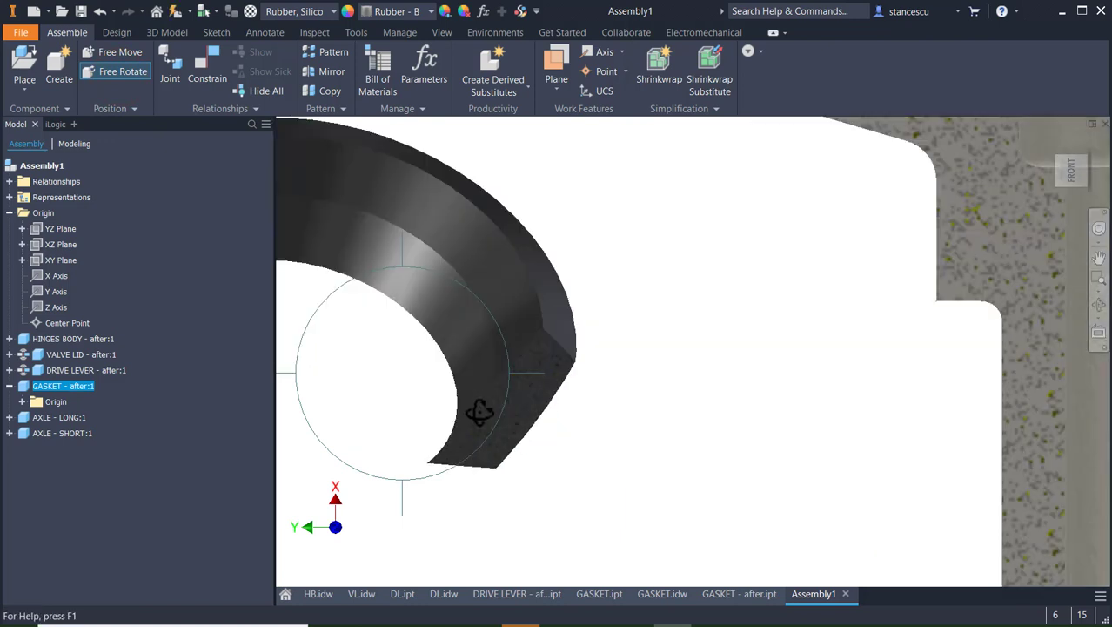
# - End the free rotation and mate the gasket's axis to the axis of the valve lid's conical groove with 0 mm offset, aligned
pyautogui.scroll(-5, 696, 391)
pyautogui.scroll(3, 734, 376)
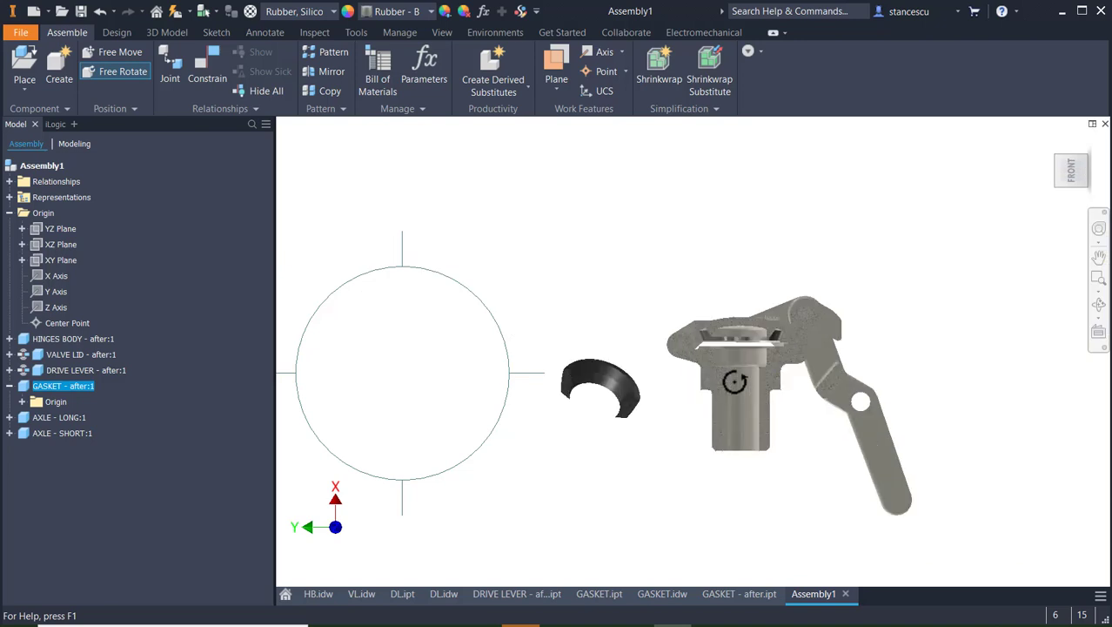
pyautogui.keyDown('shift'); pyautogui.moveTo(812, 475); pyautogui.dragTo(785, 502, button='middle'); pyautogui.keyUp('shift')
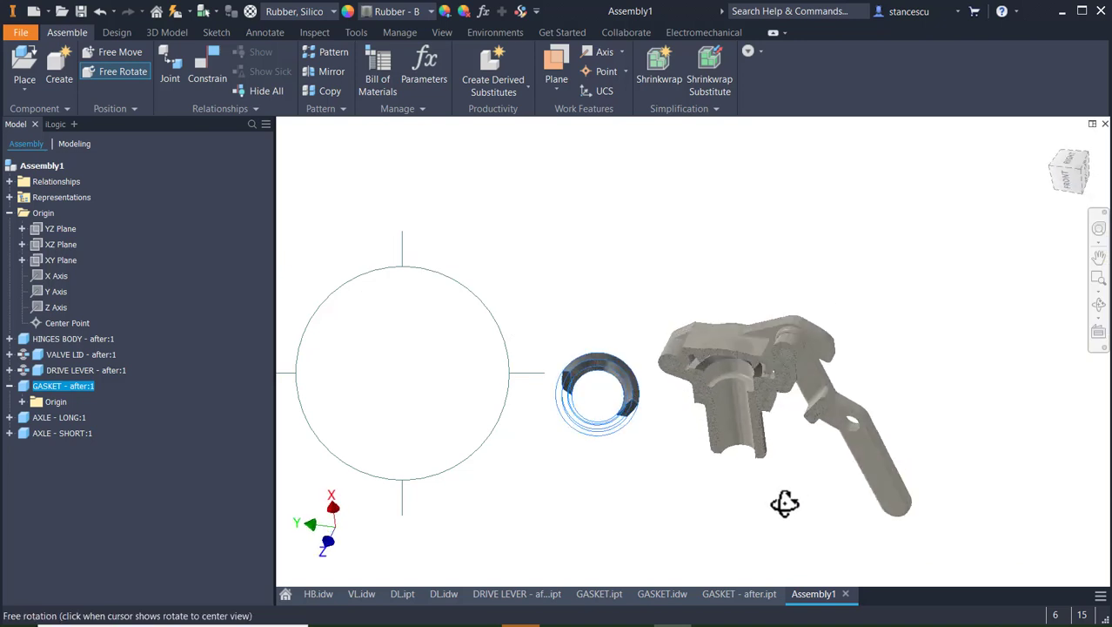
pyautogui.moveTo(819, 464)
pyautogui.keyDown('shift'); pyautogui.mouseDown(button='middle')
pyautogui.moveTo(810, 519)
pyautogui.moveTo(834, 449)
pyautogui.moveTo(827, 455)
pyautogui.mouseUp(button='middle'); pyautogui.keyUp('shift')
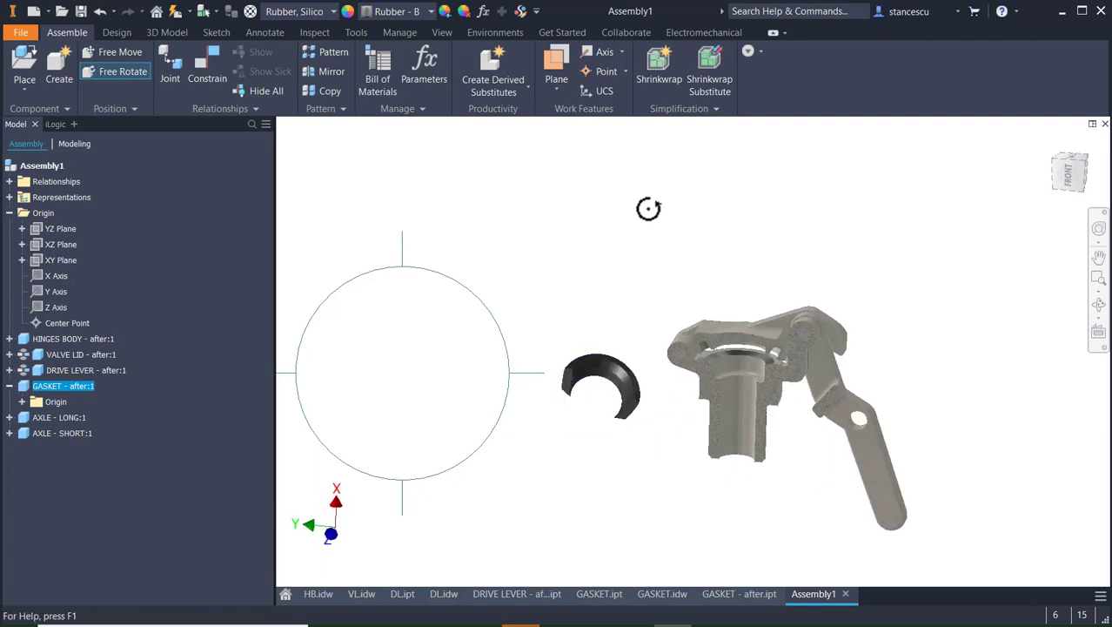
pyautogui.press('Escape')
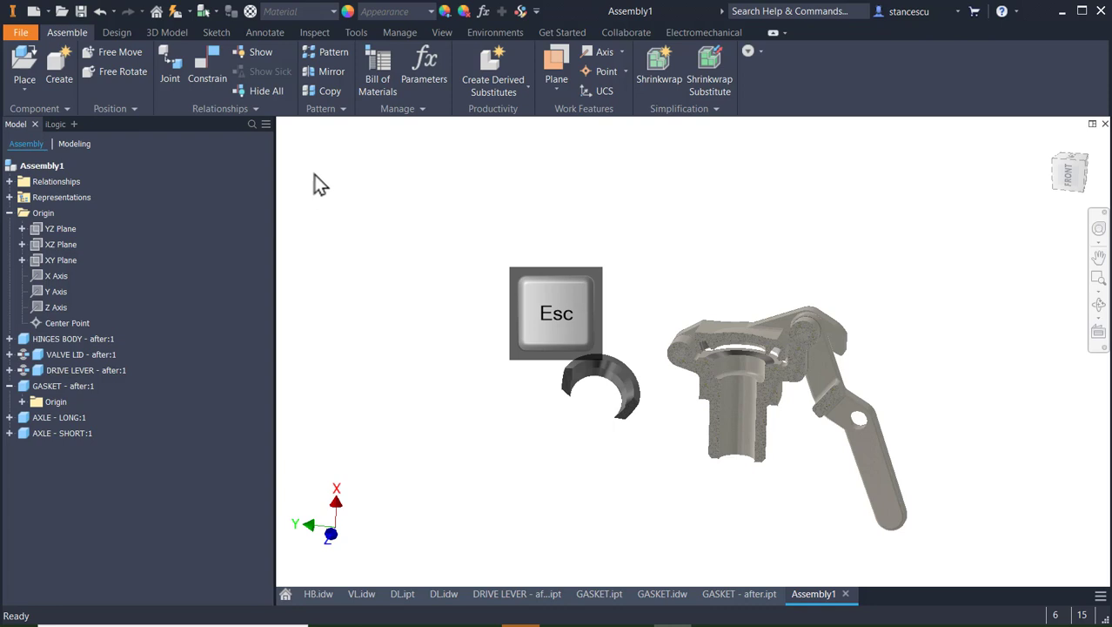
pyautogui.press('c')
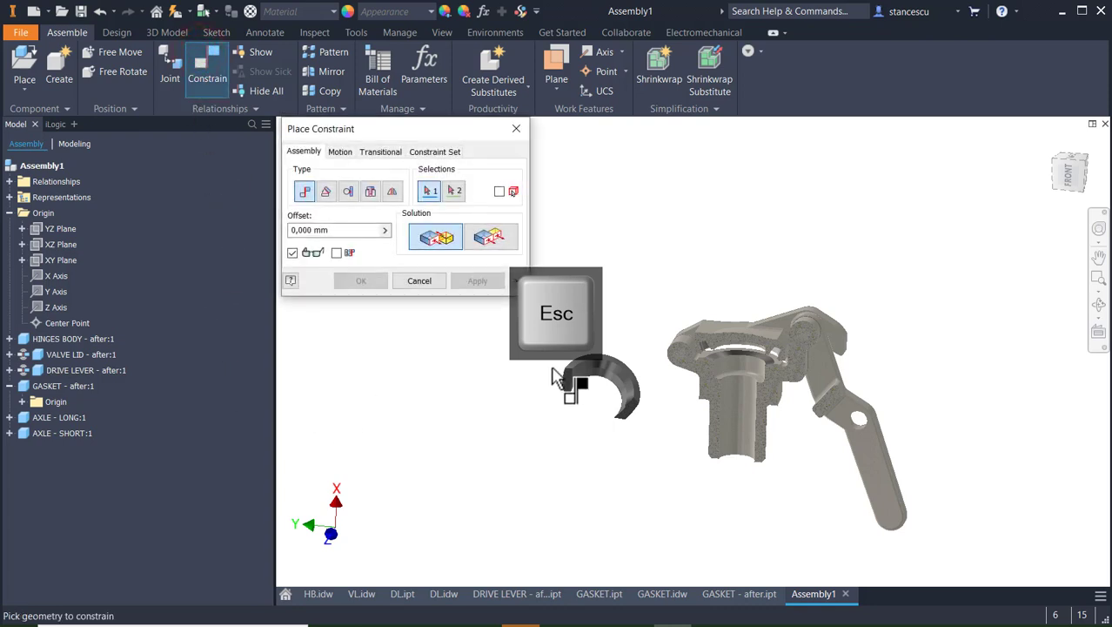
pyautogui.scroll(-3, 640, 388)
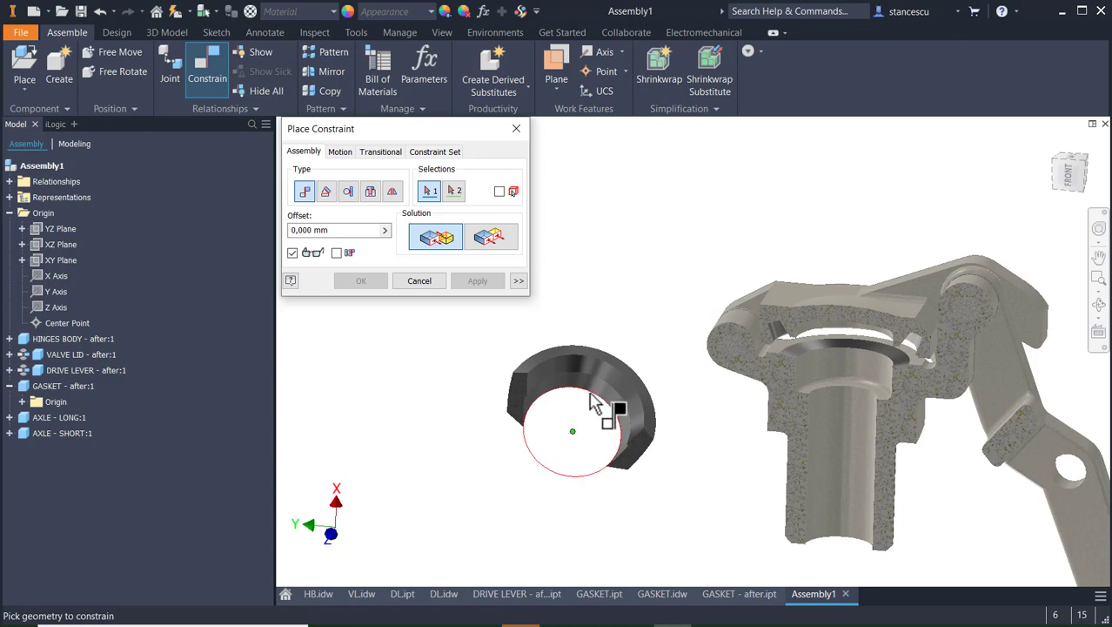
pyautogui.scroll(-2, 592, 402)
pyautogui.click(603, 380)
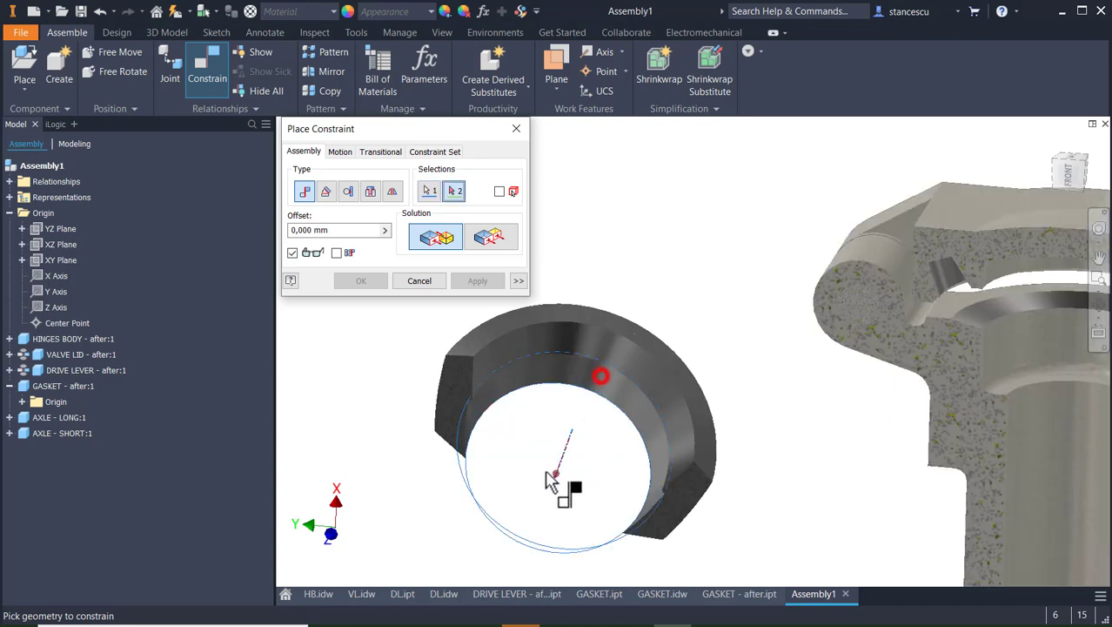
pyautogui.scroll(2, 862, 419)
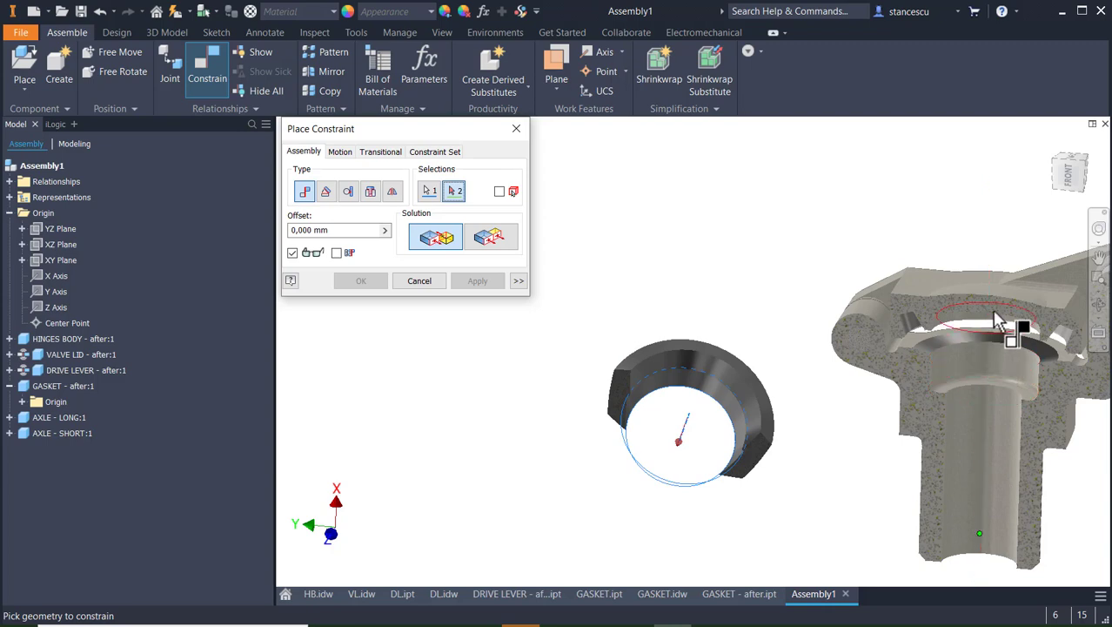
pyautogui.scroll(-2, 1001, 322)
pyautogui.keyDown('shift'); pyautogui.moveTo(983, 389); pyautogui.dragTo(964, 332, button='middle'); pyautogui.keyUp('shift')
pyautogui.click(924, 317)
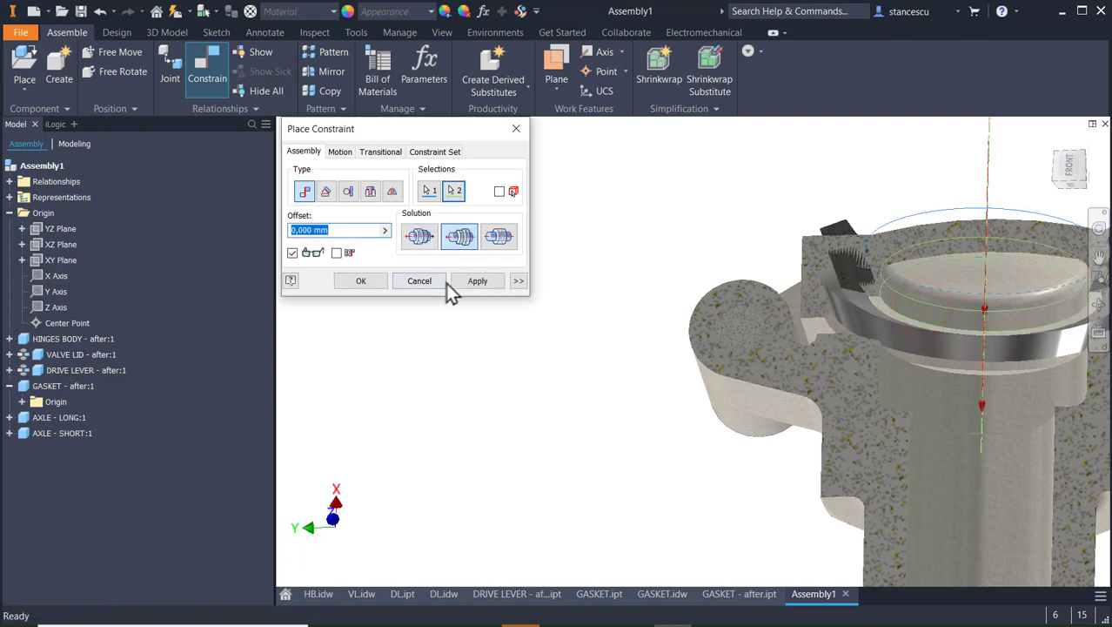
pyautogui.click(464, 286)
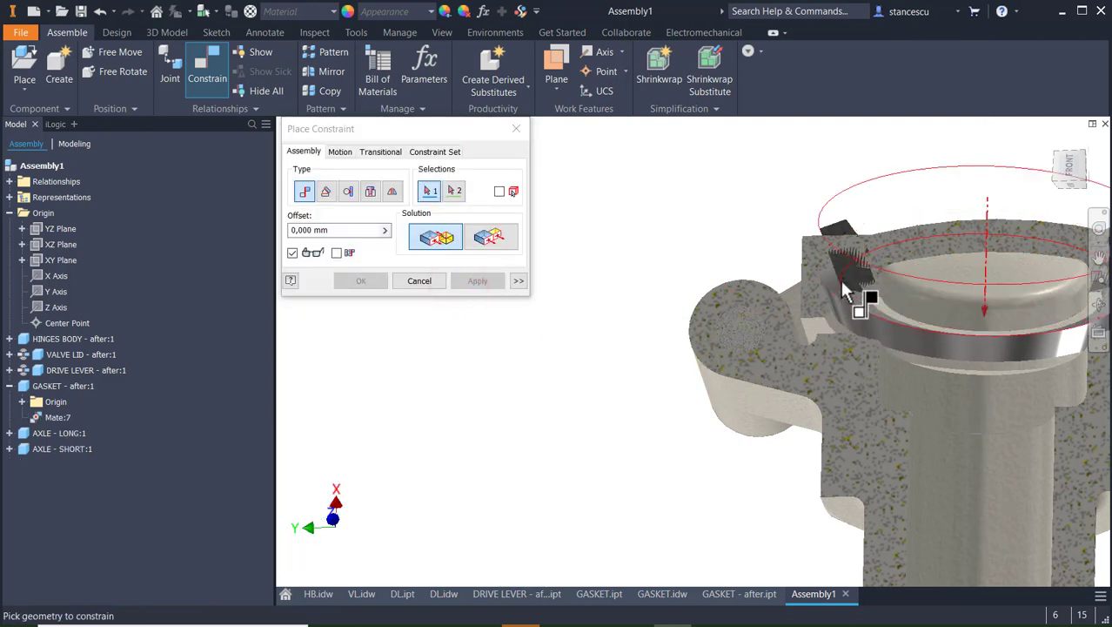
pyautogui.click(417, 278)
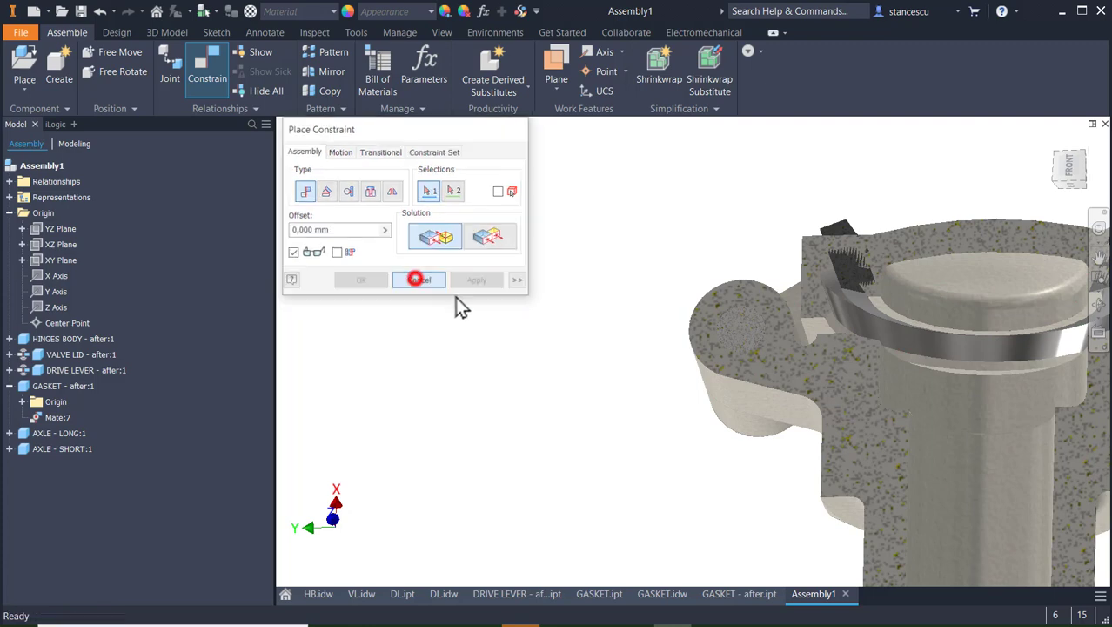
# - Slide the gasket down along the valve lid's axis and shift the lid to check how the gasket's profile meets the groove
pyautogui.moveTo(780, 359); pyautogui.dragTo(522, 355, button='middle')
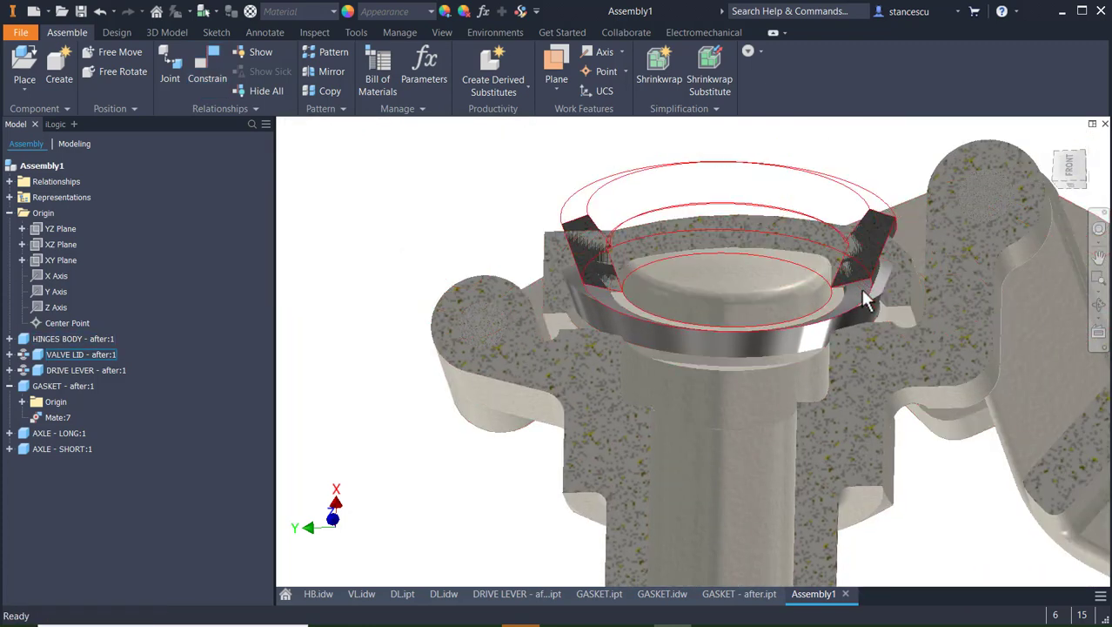
pyautogui.moveTo(588, 221); pyautogui.dragTo(598, 266)
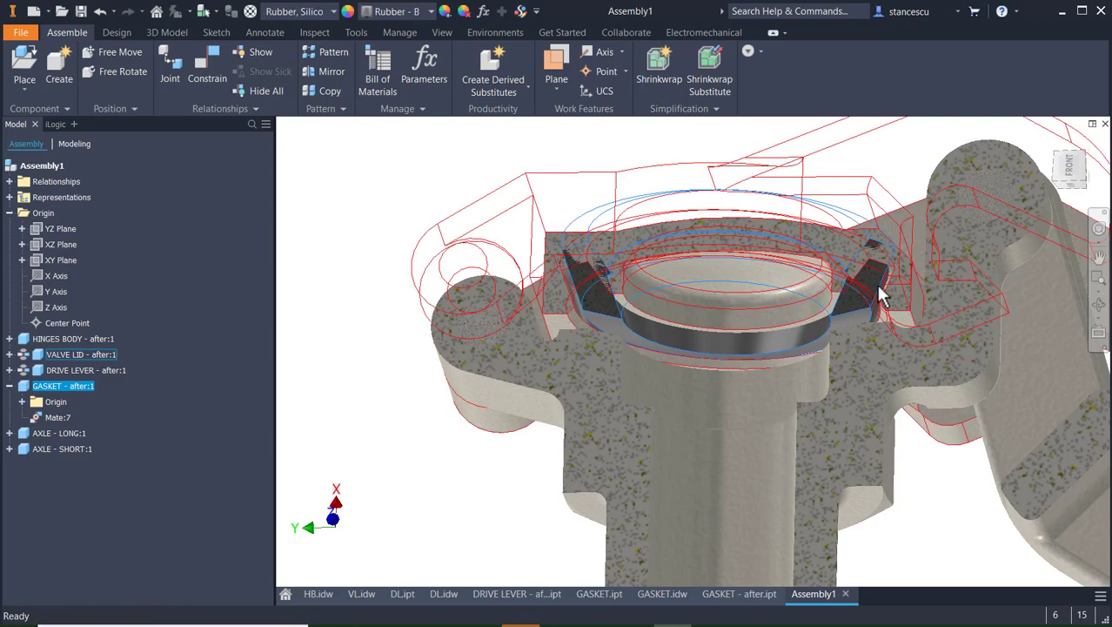
pyautogui.moveTo(897, 287); pyautogui.dragTo(892, 252)
pyautogui.scroll(2, 834, 313)
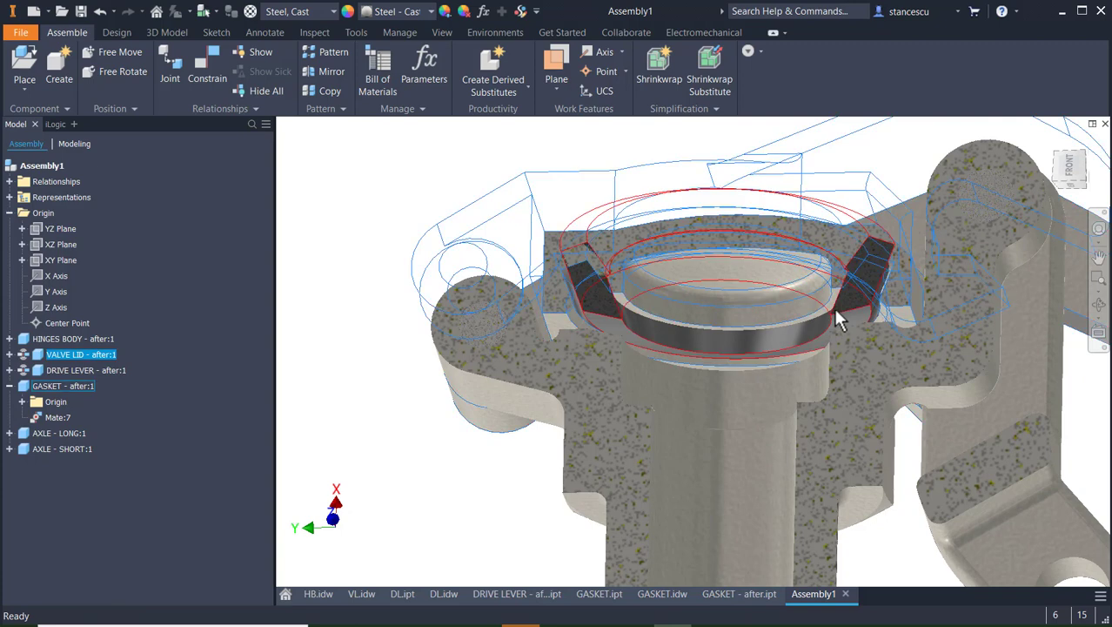
pyautogui.scroll(2, 884, 278)
pyautogui.scroll(2, 886, 287)
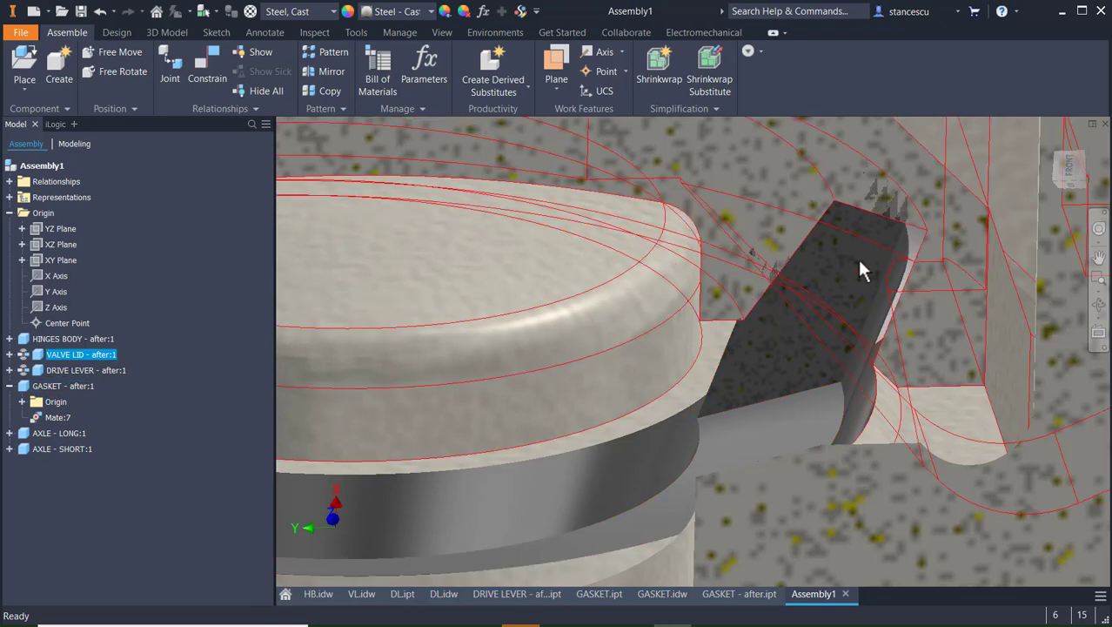
pyautogui.moveTo(789, 373); pyautogui.dragTo(750, 419)
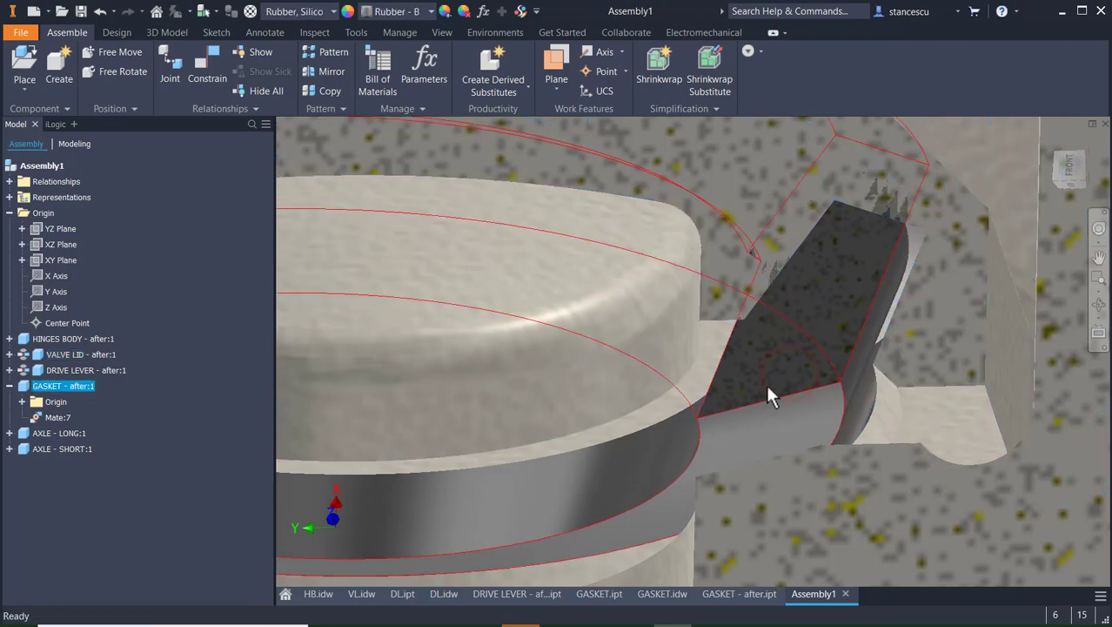
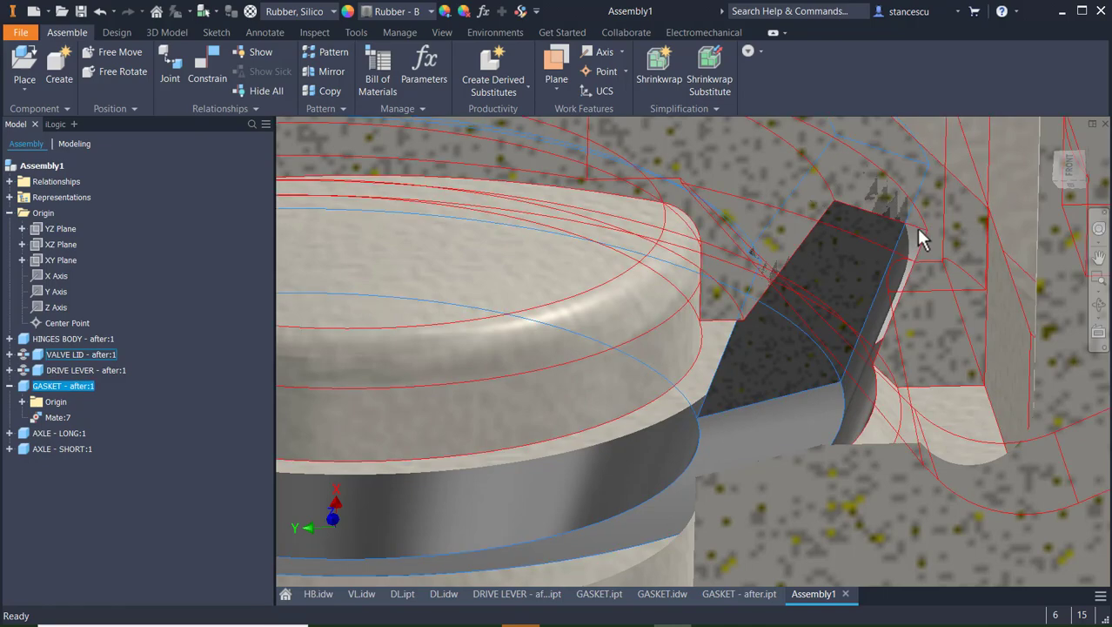
pyautogui.click(939, 323)
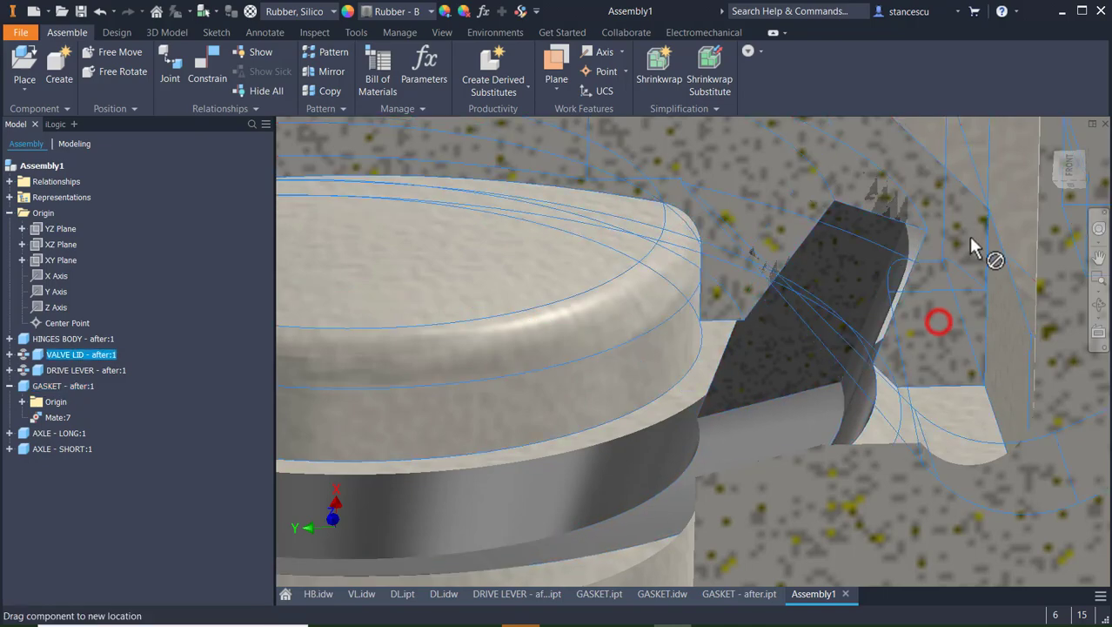
# - Swing the drive lever upward so the valve lid tilts open together with the gasket
pyautogui.scroll(-3, 981, 475)
pyautogui.scroll(-3, 981, 466)
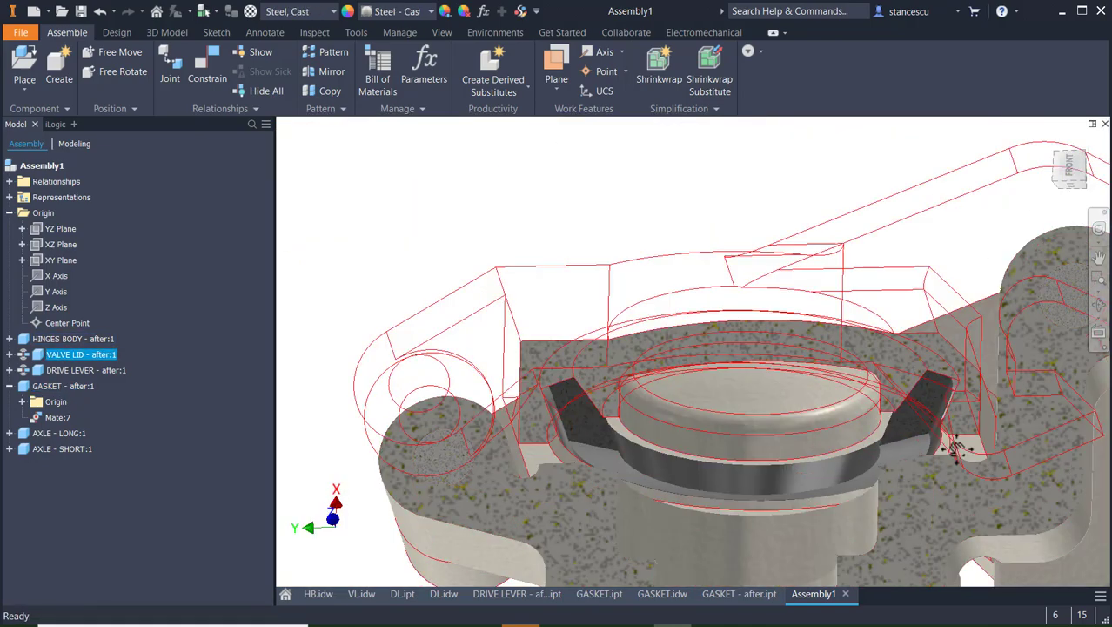
pyautogui.moveTo(973, 470); pyautogui.dragTo(785, 404, button='middle')
pyautogui.moveTo(900, 539); pyautogui.dragTo(1087, 124)
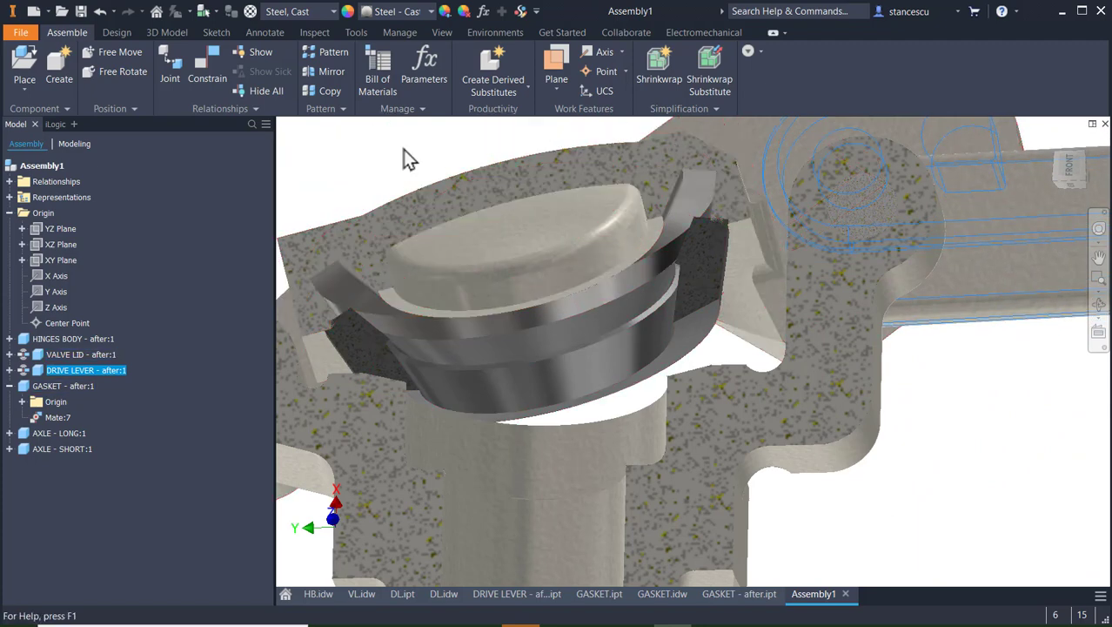
pyautogui.click(955, 433)
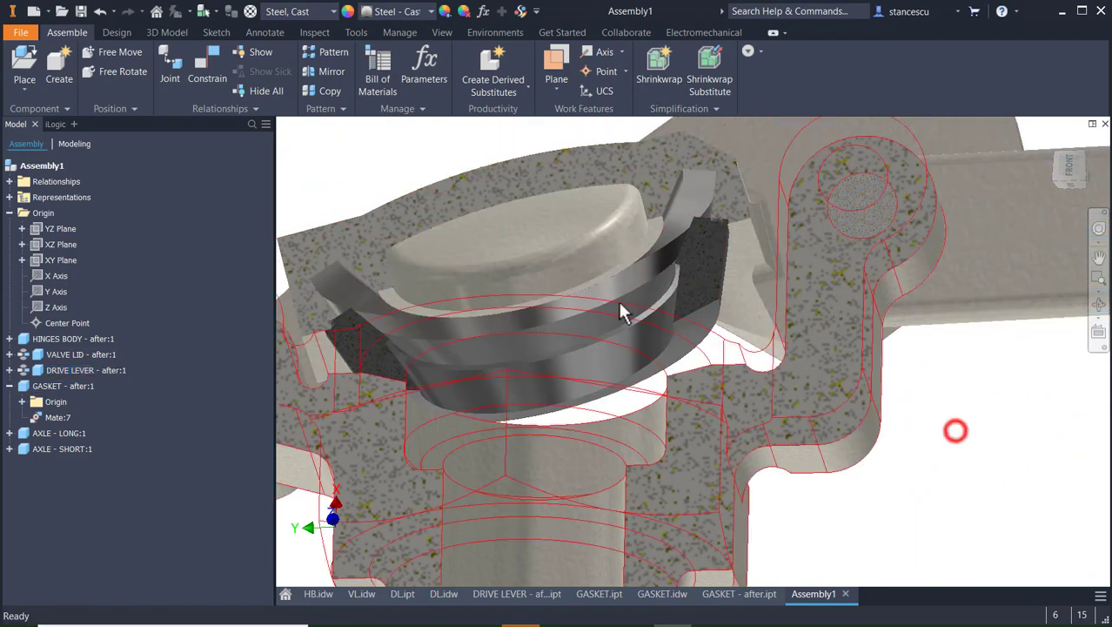
# - Try to seat the gasket by mating the valve lid's conical groove face to the gasket's conical face with 0 mm offset
pyautogui.click(201, 74)
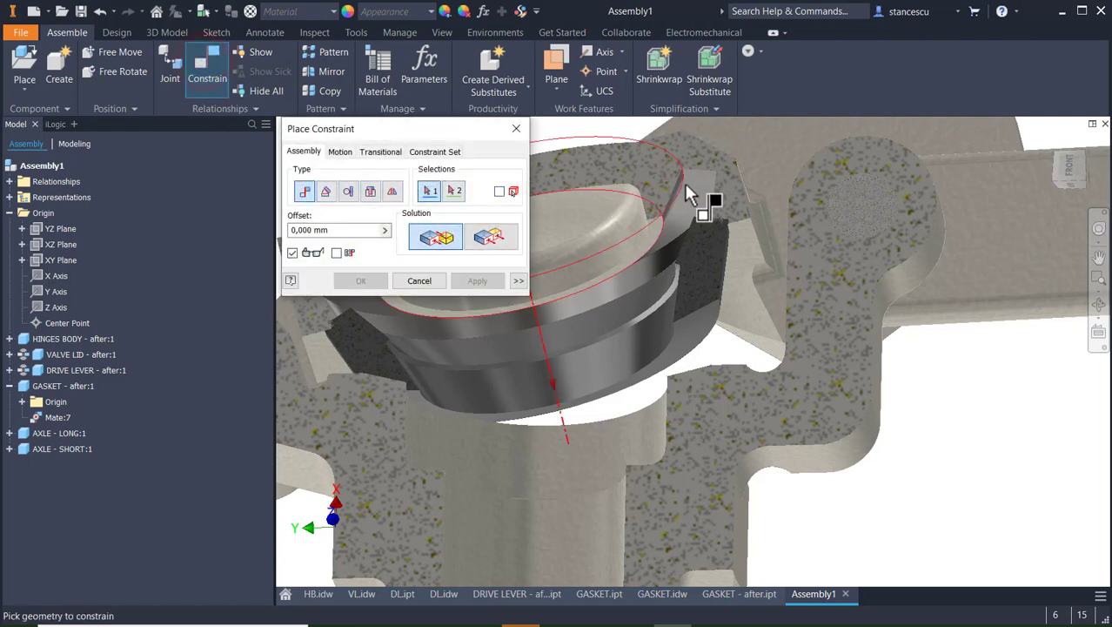
pyautogui.click(696, 188)
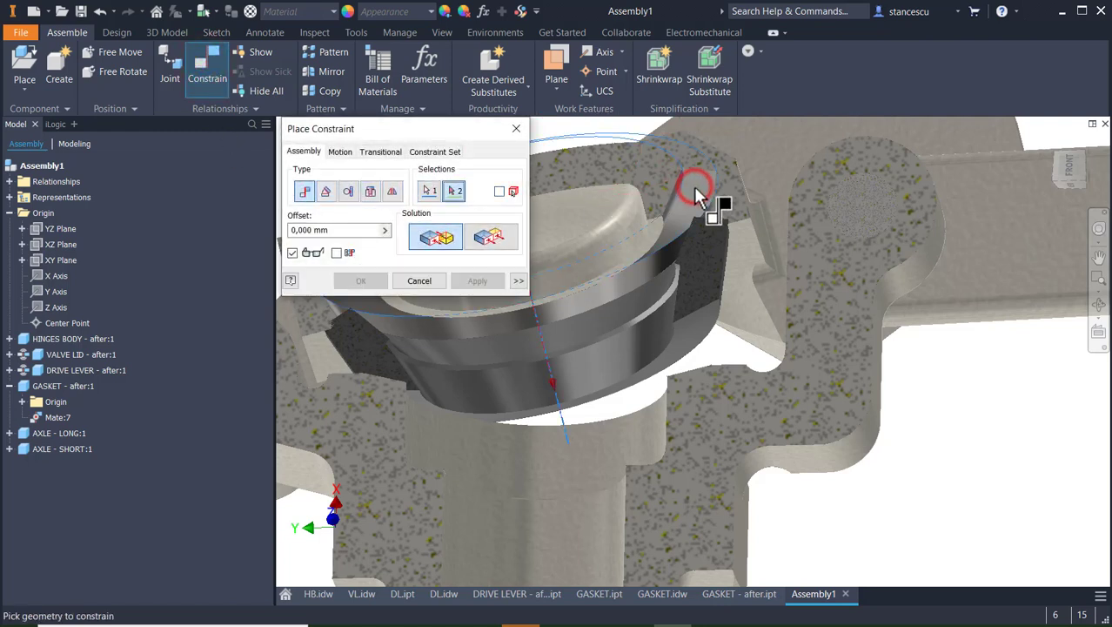
pyautogui.keyDown('shift'); pyautogui.moveTo(740, 376); pyautogui.dragTo(733, 400, button='middle'); pyautogui.keyUp('shift')
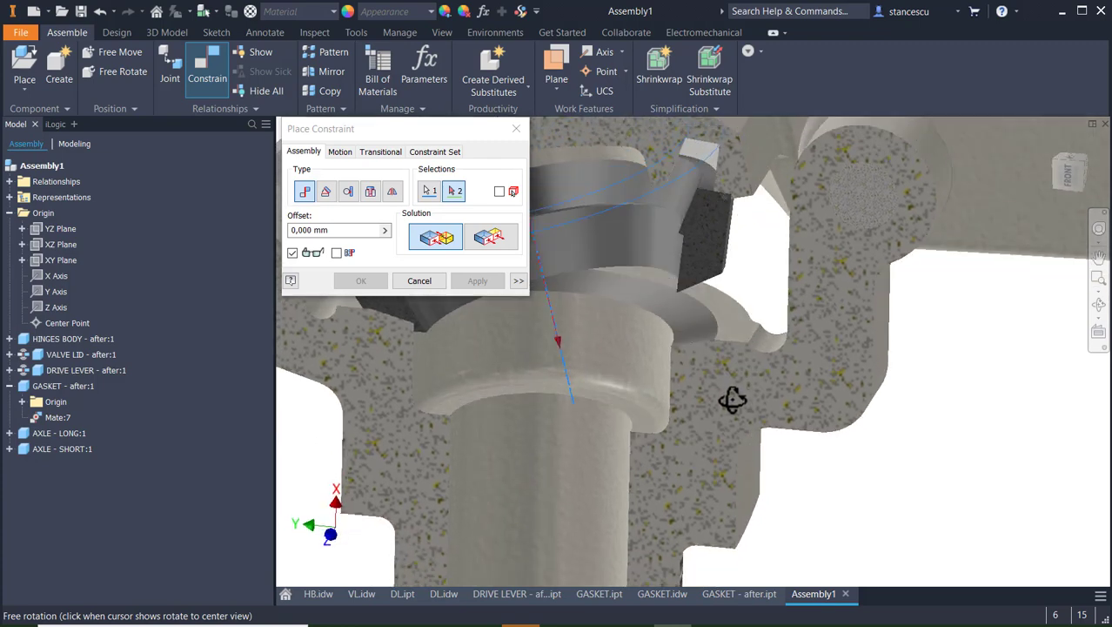
pyautogui.click(710, 175)
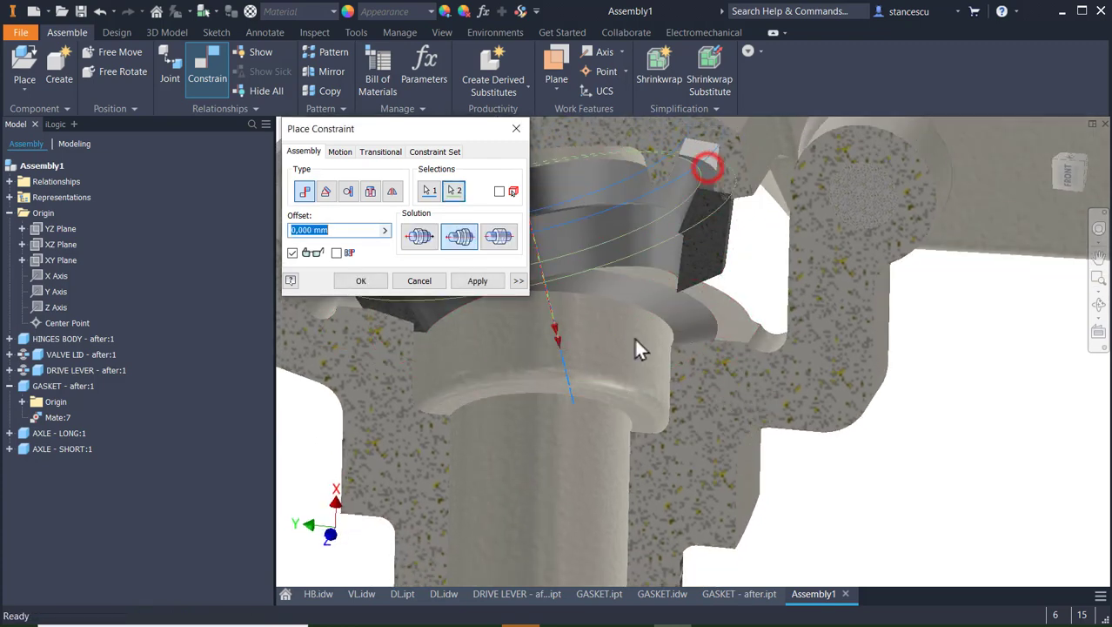
pyautogui.click(477, 280)
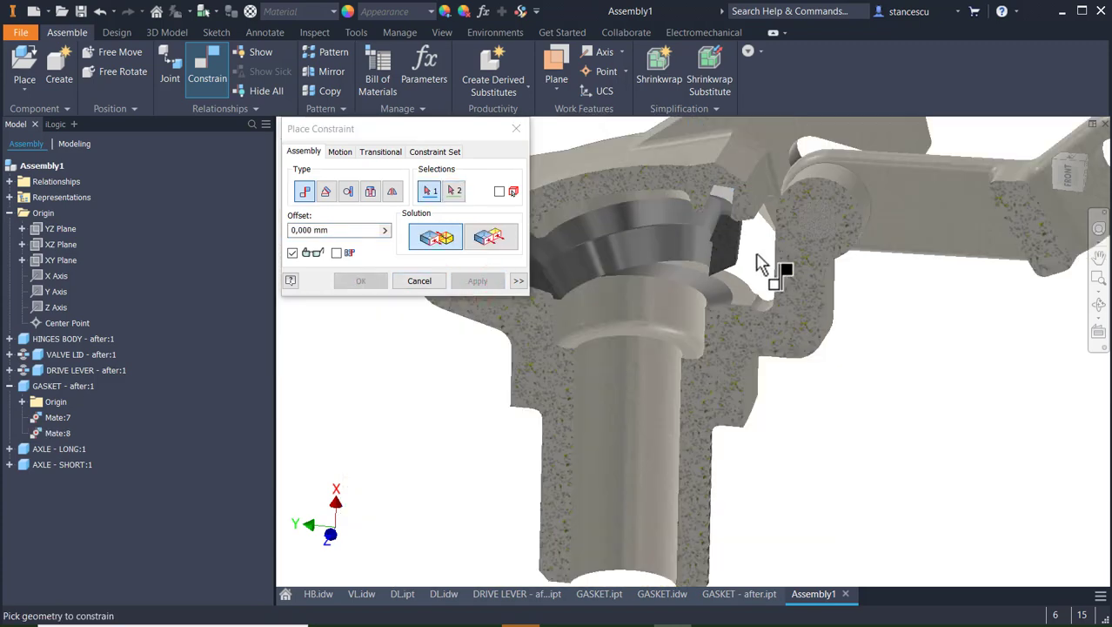
pyautogui.keyDown('shift'); pyautogui.moveTo(954, 385); pyautogui.dragTo(946, 355, button='middle'); pyautogui.keyUp('shift')
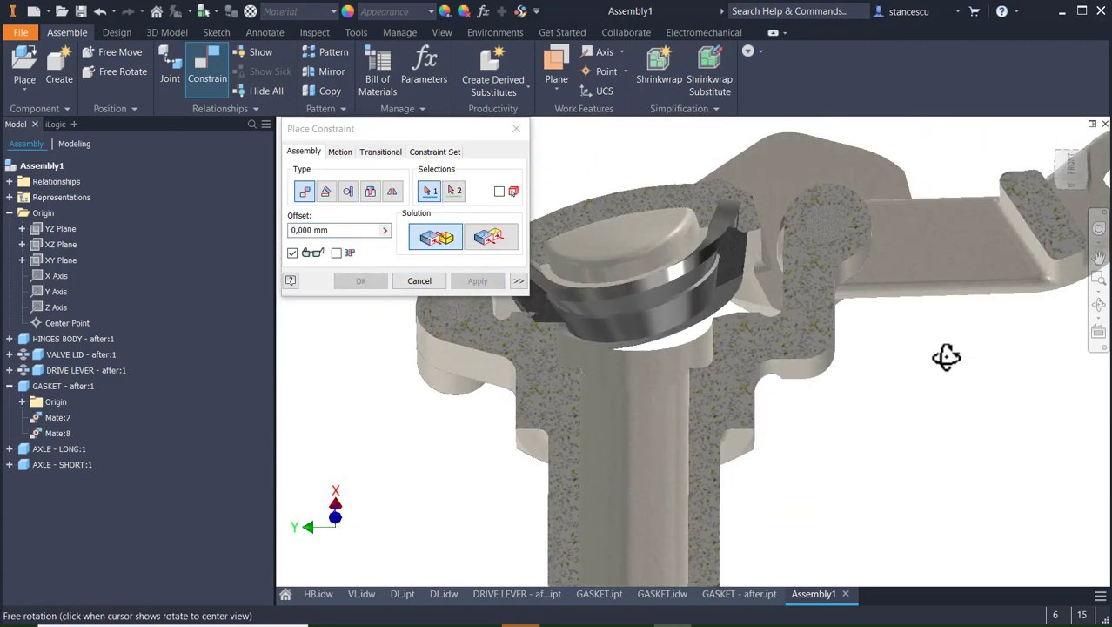
pyautogui.click(419, 280)
# - Test the gasket's remaining movement by pulling it, and delete the Mate:8 constraint from it
pyautogui.moveTo(696, 282)
pyautogui.mouseDown()
pyautogui.moveTo(698, 241)
pyautogui.moveTo(683, 265)
pyautogui.moveTo(681, 254)
pyautogui.moveTo(688, 277)
pyautogui.mouseUp()
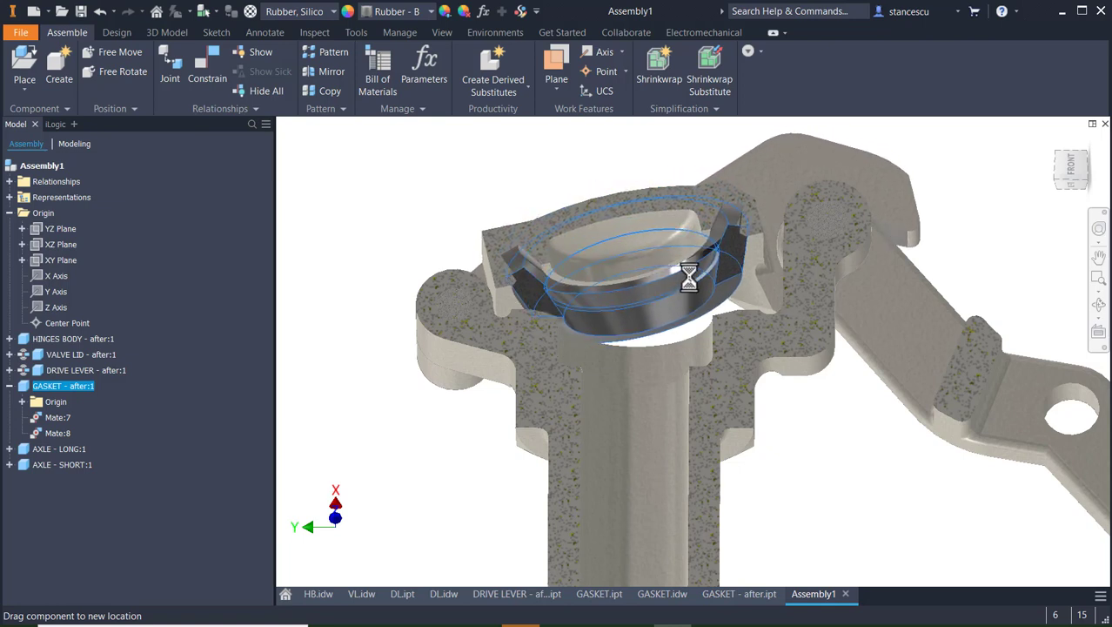
pyautogui.moveTo(694, 282); pyautogui.dragTo(693, 282)
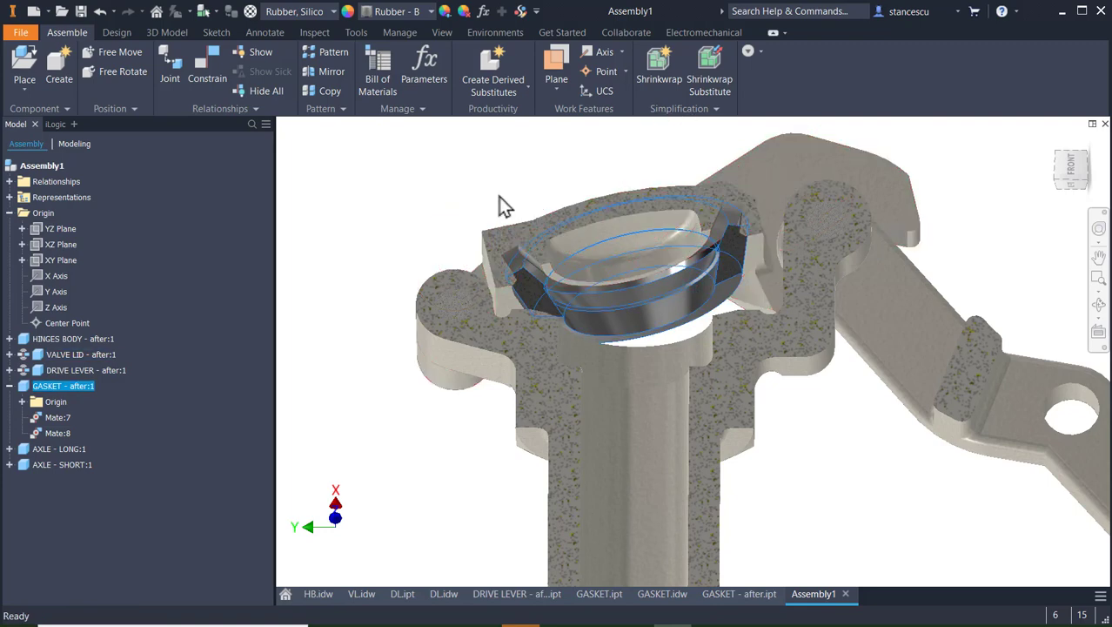
pyautogui.click(446, 148)
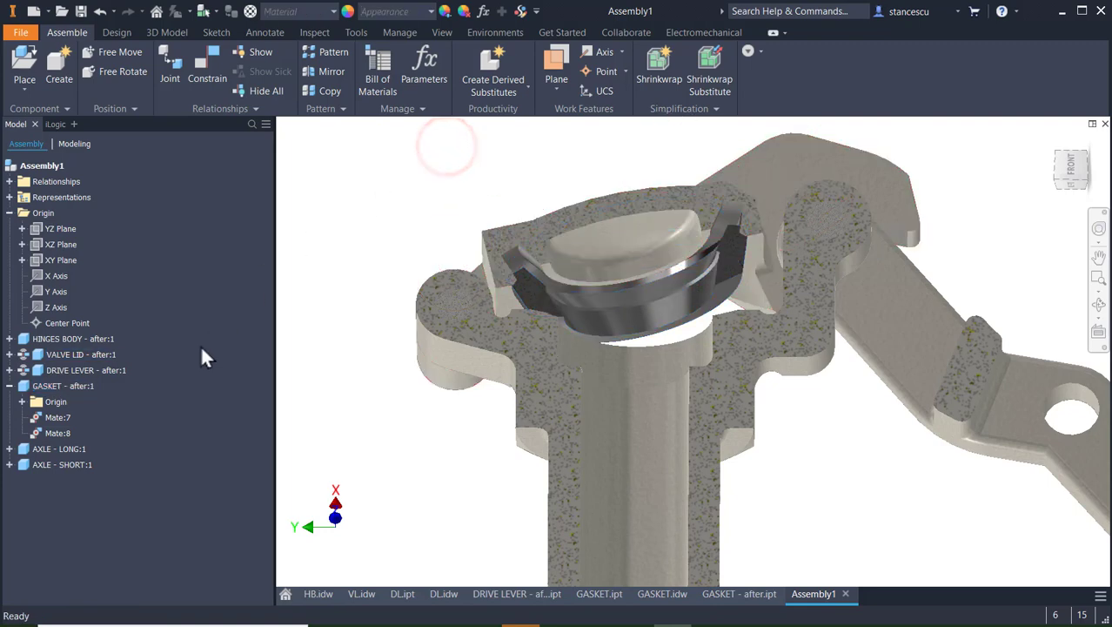
pyautogui.rightClick(48, 433)
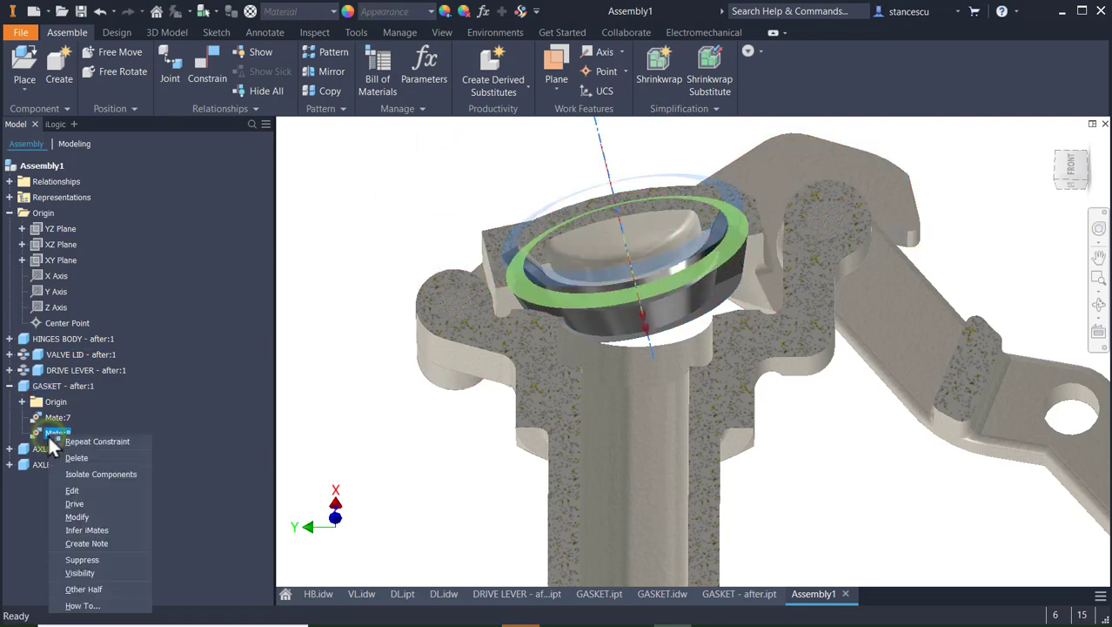
pyautogui.click(78, 457)
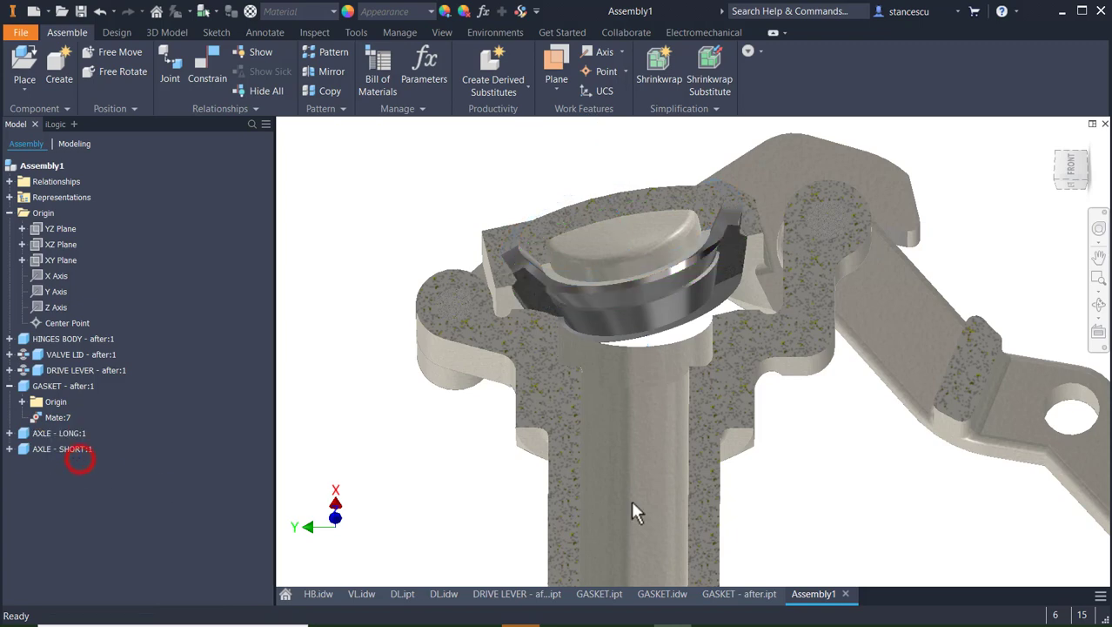
pyautogui.scroll(-6, 709, 193)
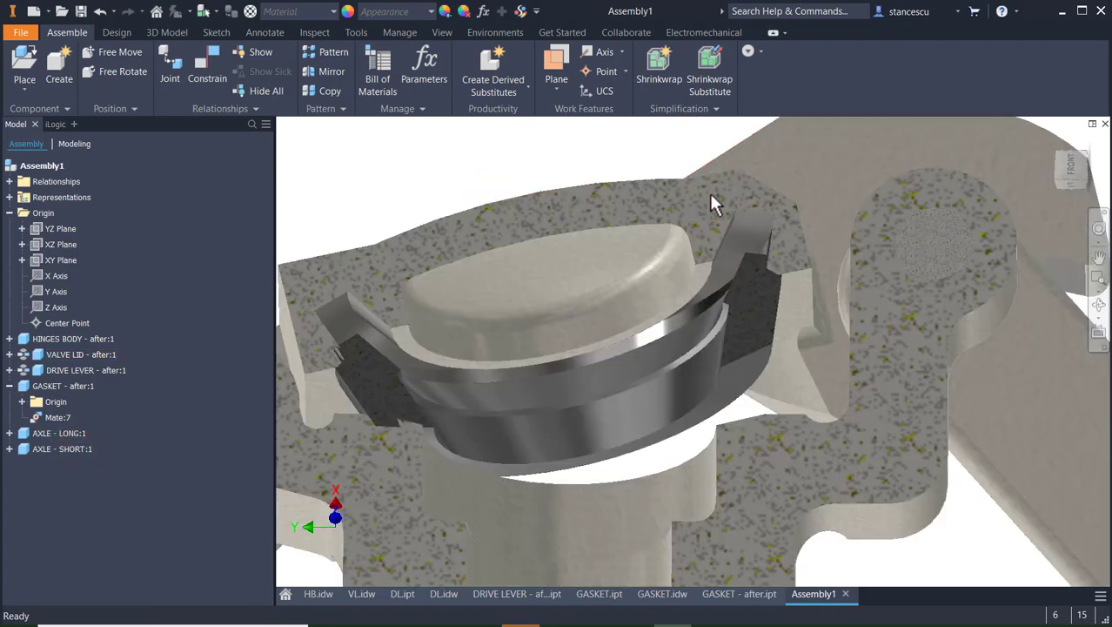
pyautogui.click(200, 71)
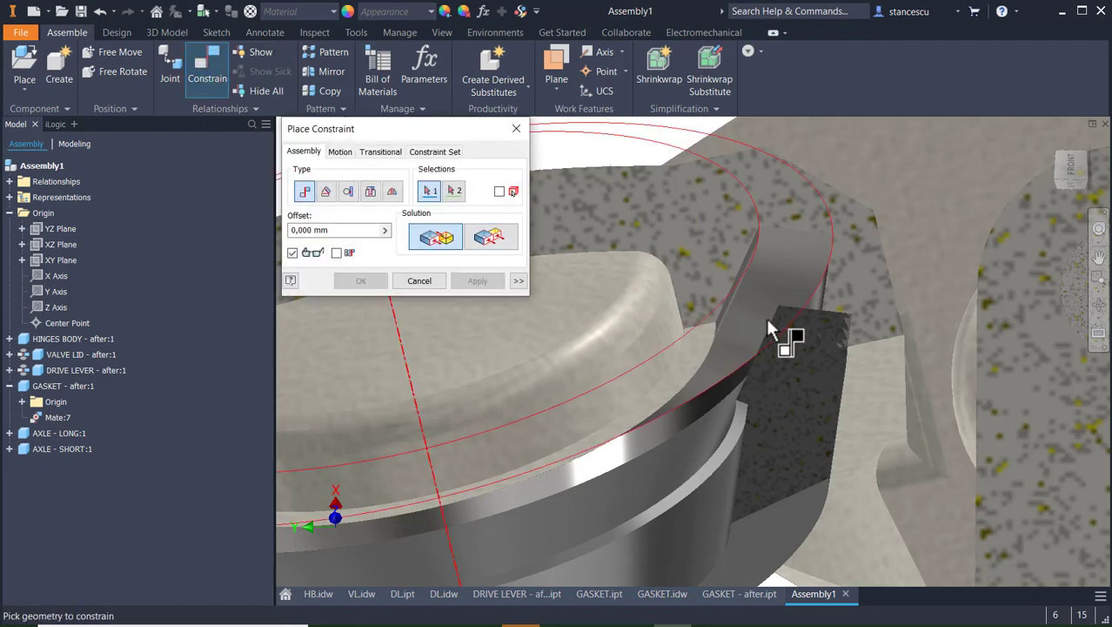
pyautogui.scroll(3, 766, 315)
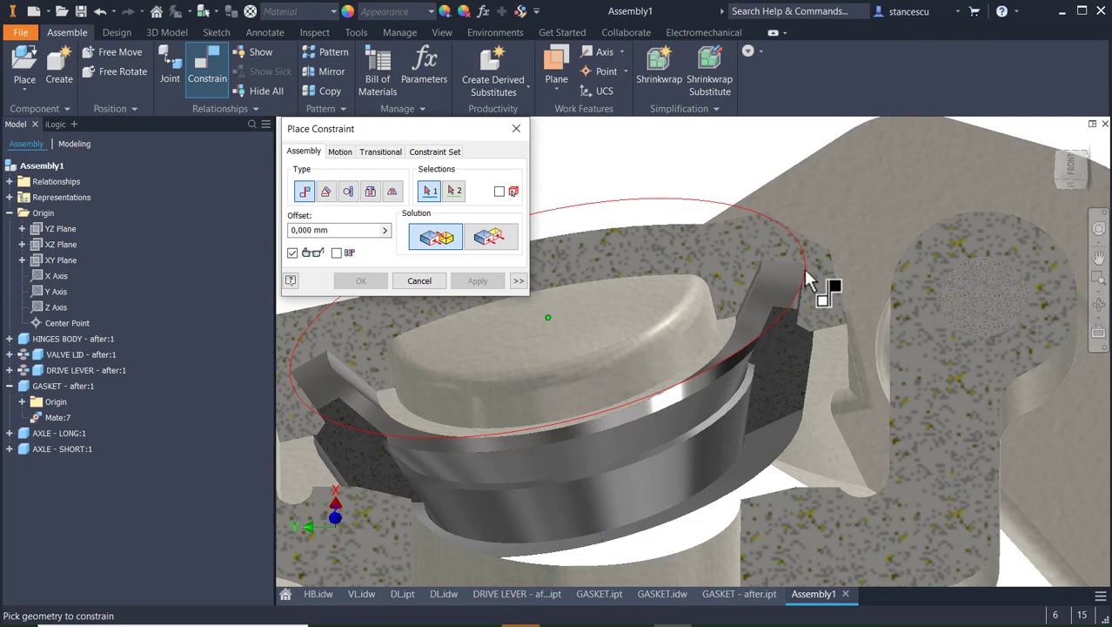
pyautogui.click(738, 358)
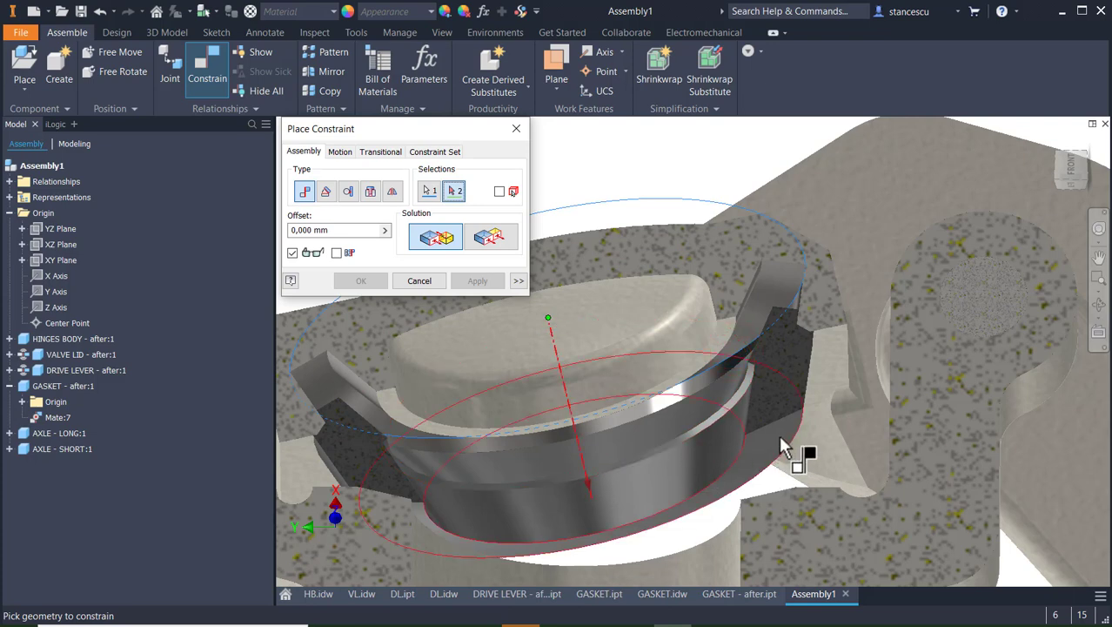
pyautogui.moveTo(780, 431)
pyautogui.keyDown('shift'); pyautogui.mouseDown(button='middle')
pyautogui.moveTo(785, 424)
pyautogui.moveTo(766, 467)
pyautogui.moveTo(773, 447)
pyautogui.mouseUp(button='middle'); pyautogui.keyUp('shift')
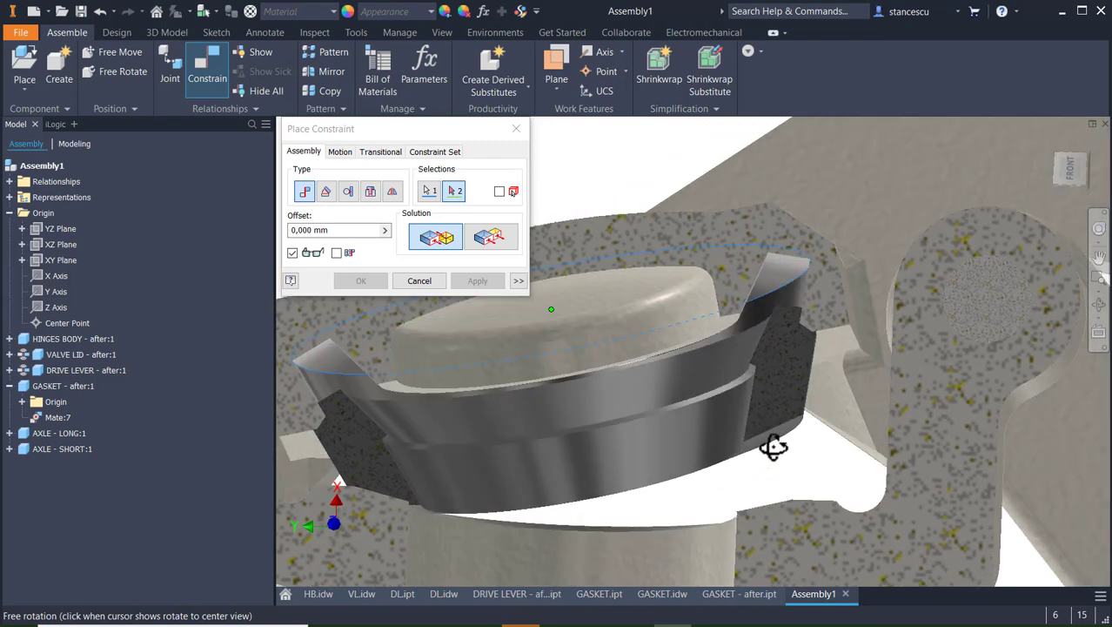
pyautogui.click(417, 282)
# - Pull the gasket clear of the valve lid and mate its upper outer circular edge to the matching circular edge of the lid's groove with 0 mm offset
pyautogui.moveTo(650, 409); pyautogui.dragTo(646, 464)
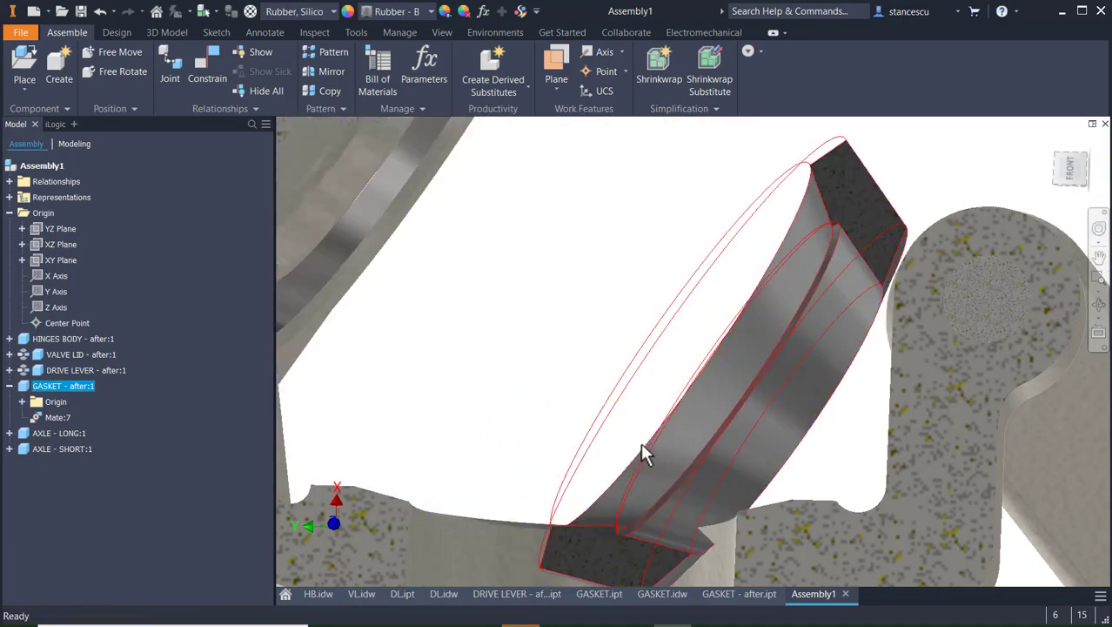
pyautogui.scroll(3, 653, 248)
pyautogui.keyDown('shift'); pyautogui.moveTo(631, 236); pyautogui.dragTo(614, 214, button='middle'); pyautogui.keyUp('shift')
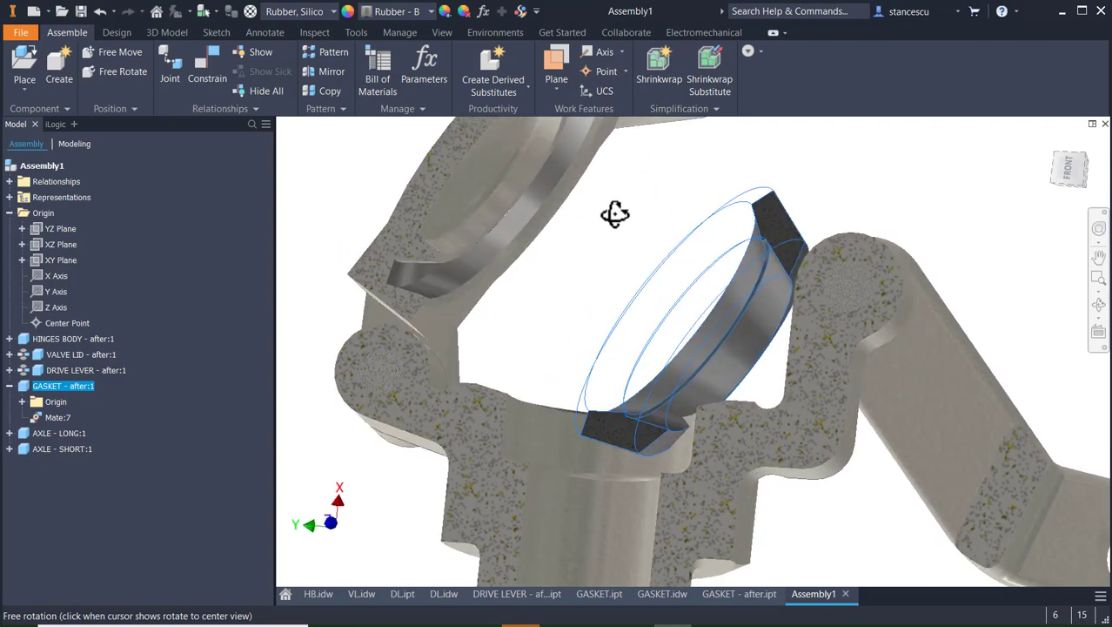
pyautogui.click(209, 71)
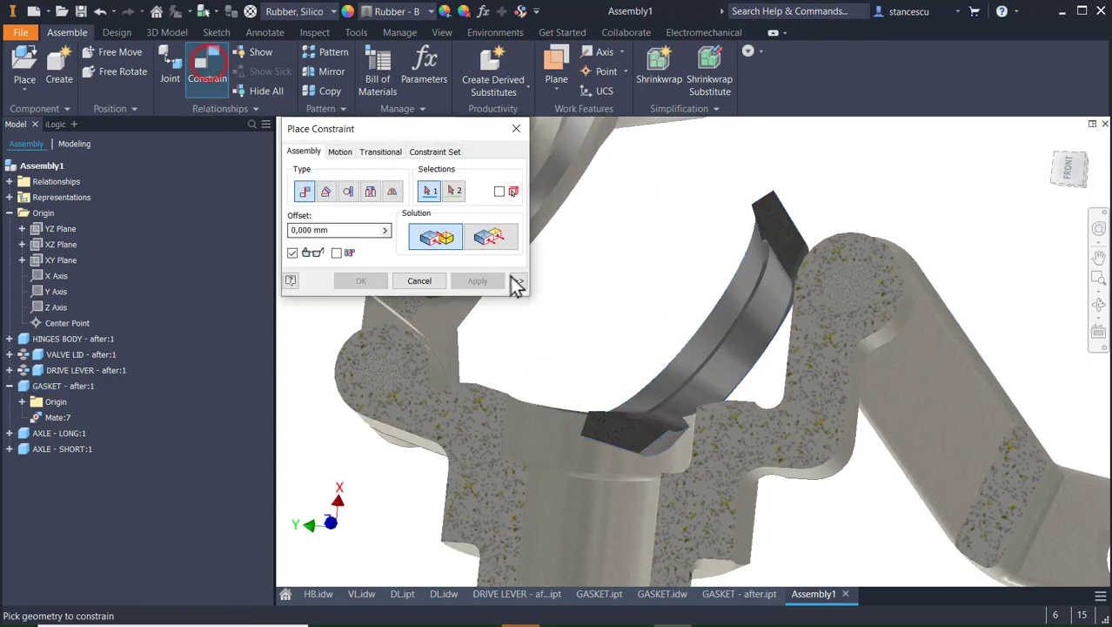
pyautogui.scroll(-4, 690, 224)
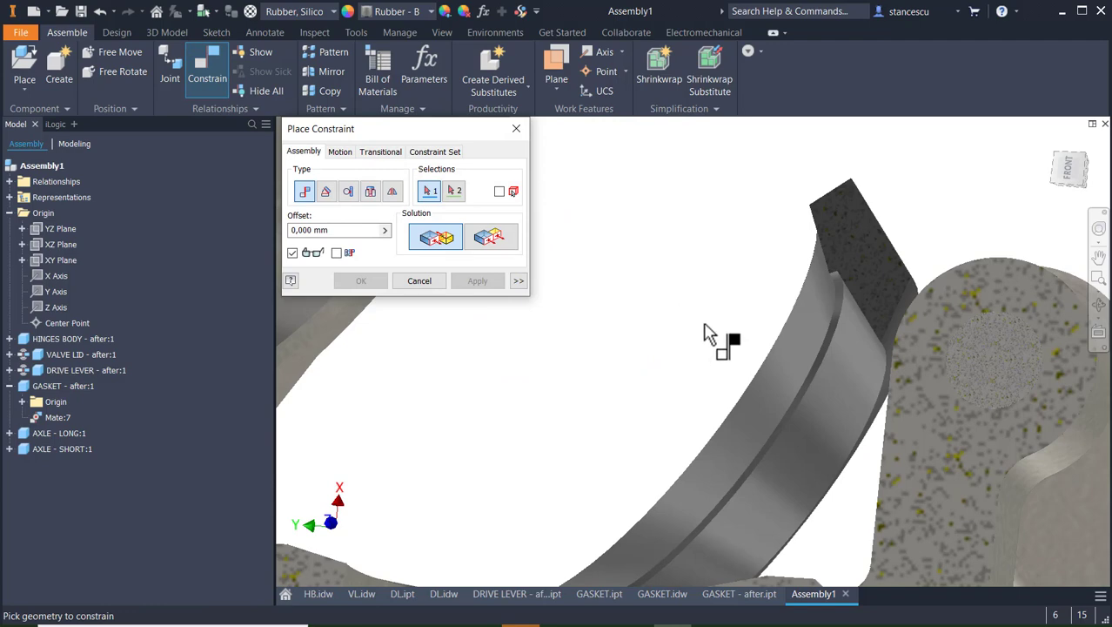
pyautogui.keyDown('shift'); pyautogui.moveTo(712, 319); pyautogui.dragTo(735, 346, button='middle'); pyautogui.keyUp('shift')
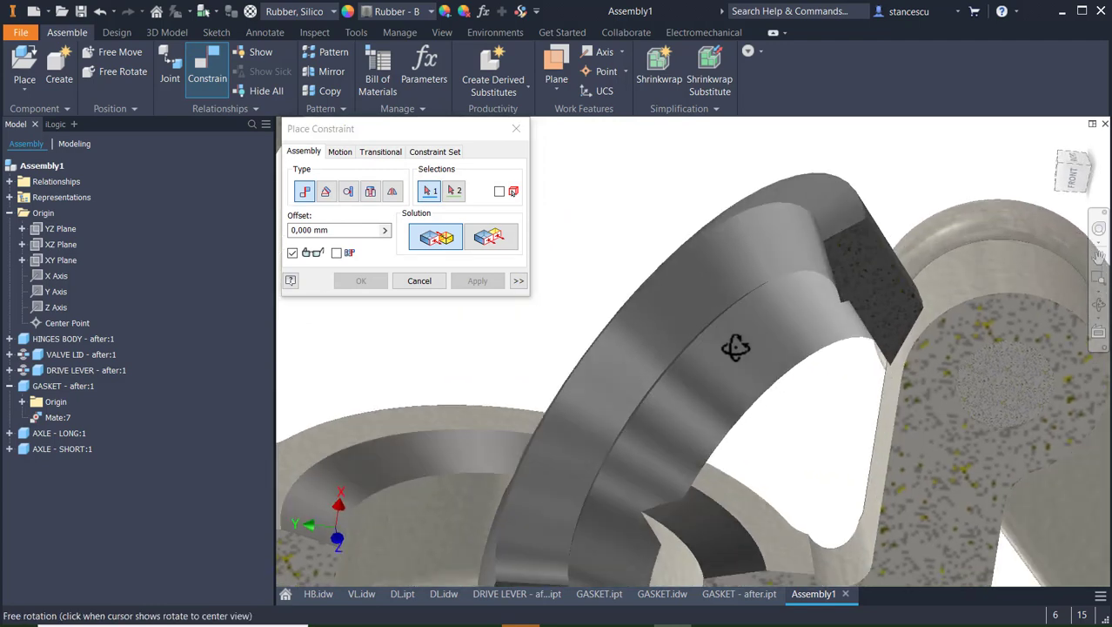
pyautogui.click(832, 174)
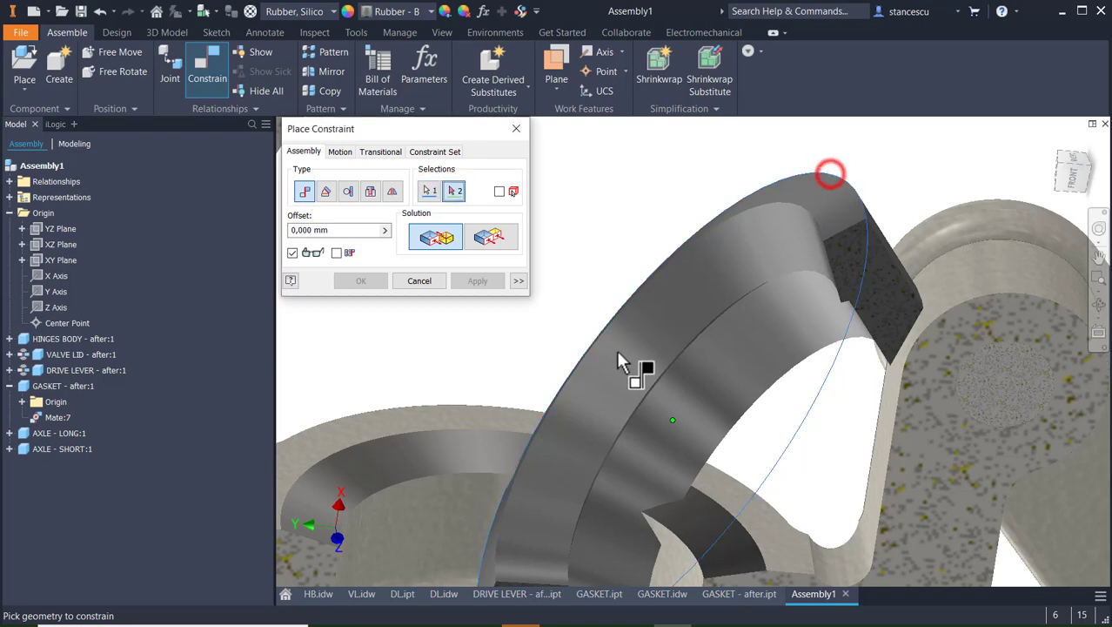
pyautogui.scroll(2, 618, 360)
pyautogui.moveTo(640, 311); pyautogui.dragTo(801, 346, button='middle')
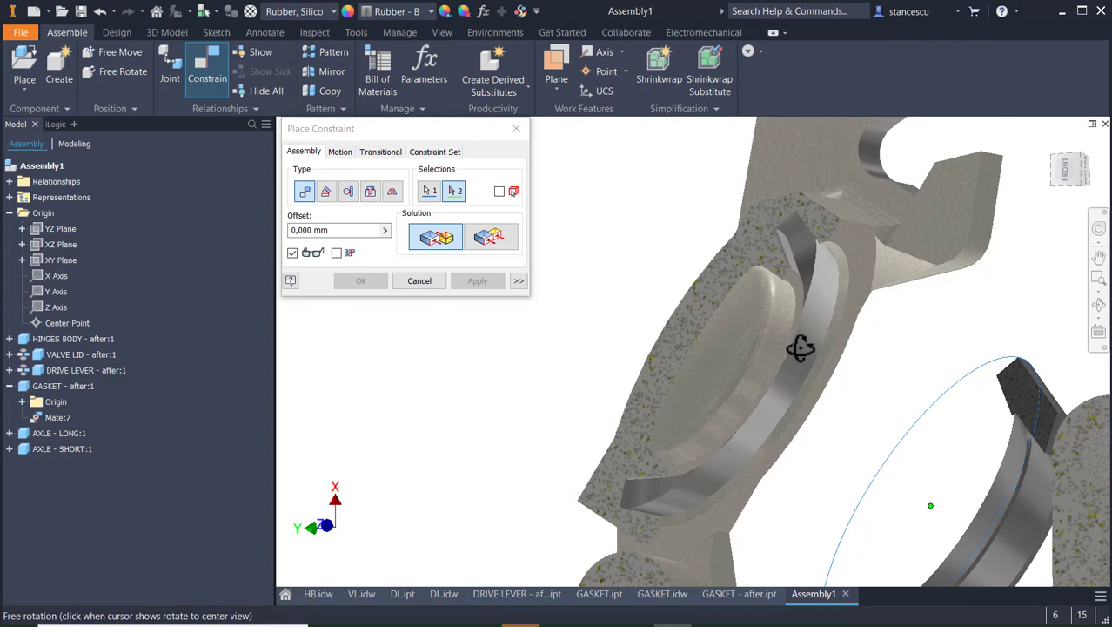
pyautogui.click(815, 274)
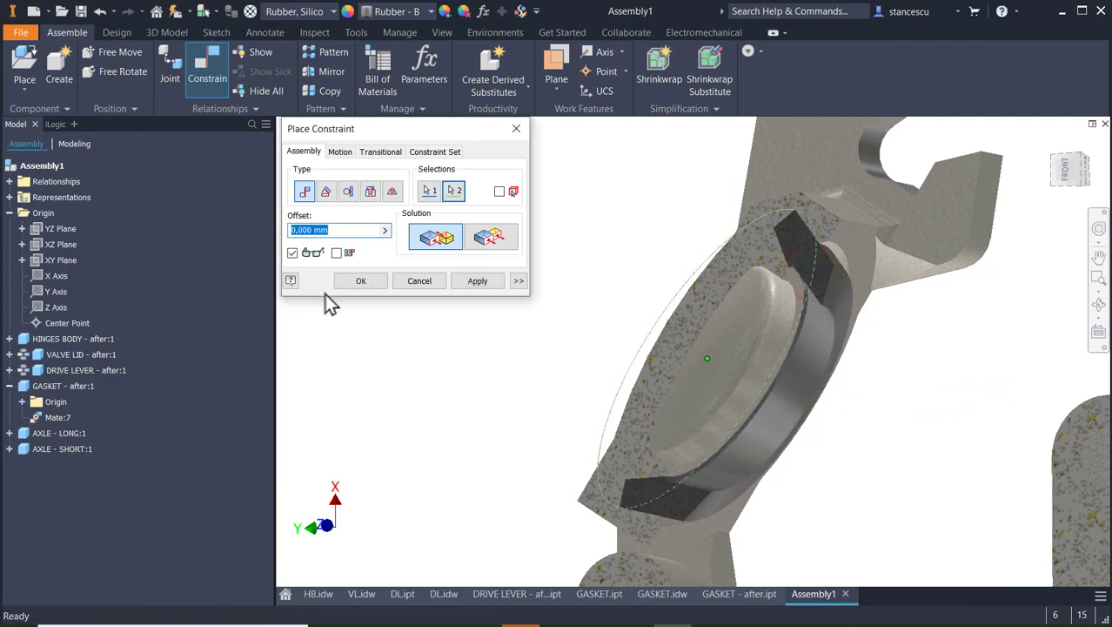
pyautogui.click(364, 282)
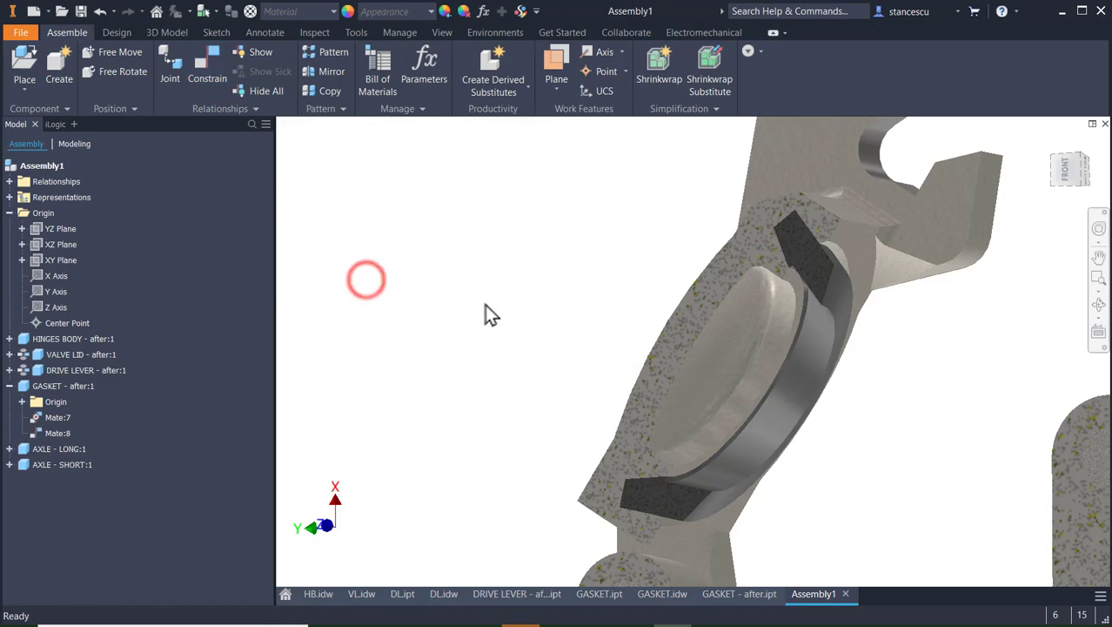
# - From the front view, swing the valve lid down and rotate the drive lever downward so it pushes the lid closed on the hinges body
pyautogui.press('F6')
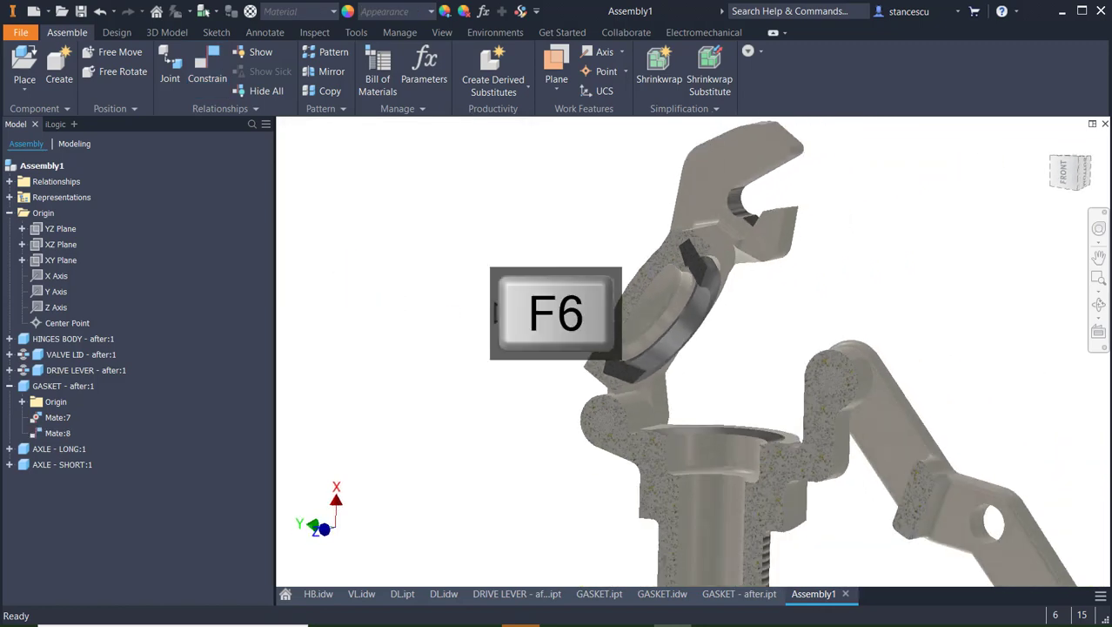
pyautogui.click(1066, 183)
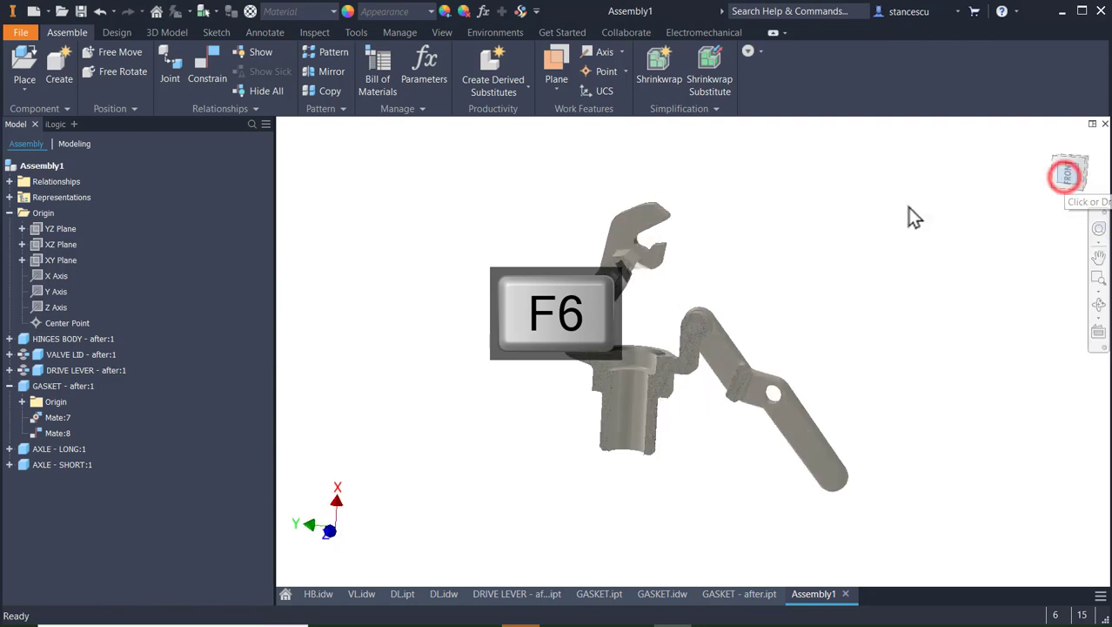
pyautogui.scroll(-5, 702, 253)
pyautogui.moveTo(528, 258); pyautogui.dragTo(615, 376)
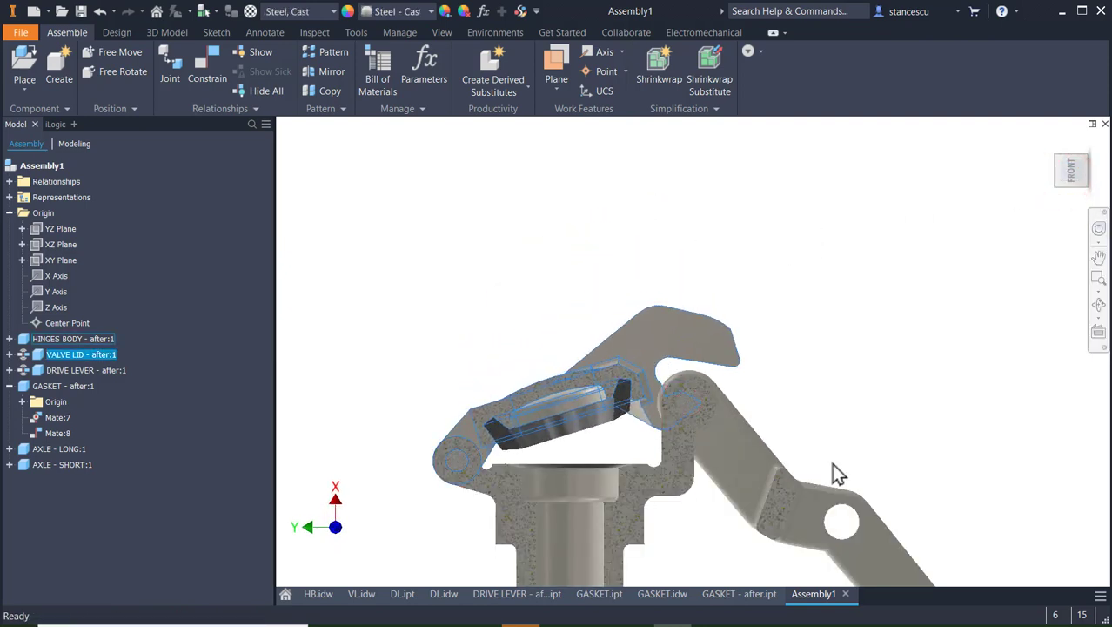
pyautogui.moveTo(912, 566); pyautogui.dragTo(851, 109)
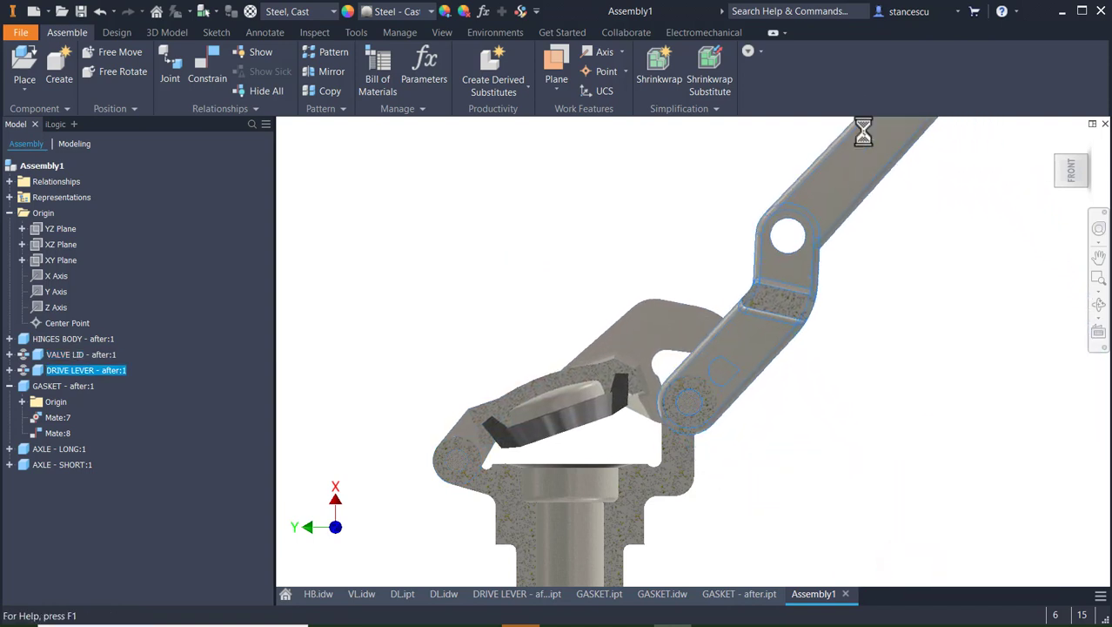
pyautogui.moveTo(899, 186); pyautogui.dragTo(875, 486)
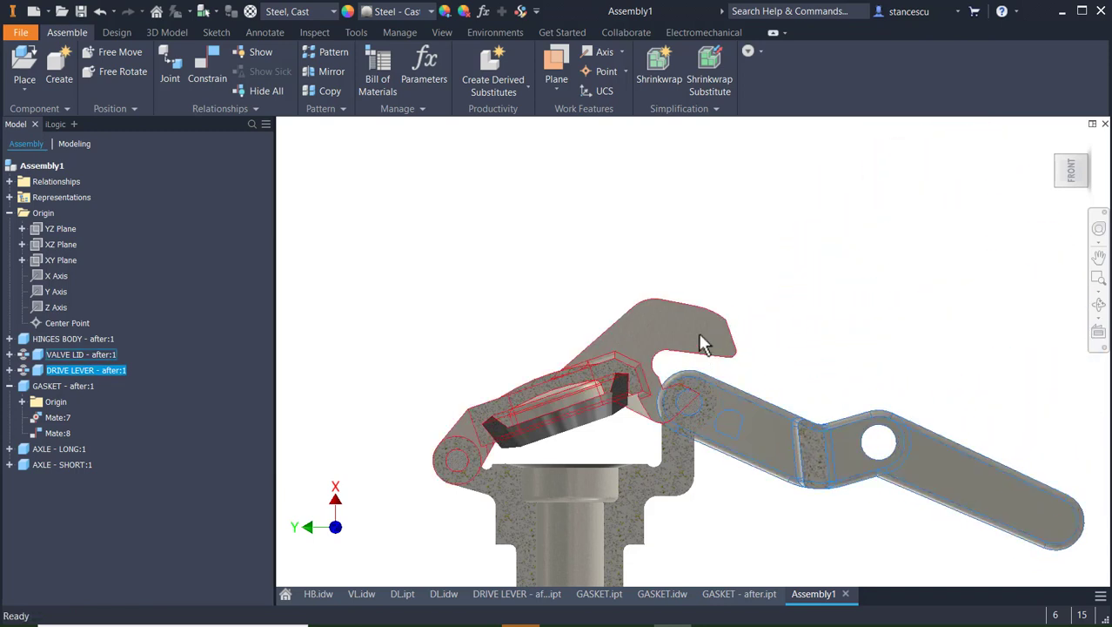
pyautogui.moveTo(705, 345); pyautogui.dragTo(860, 492)
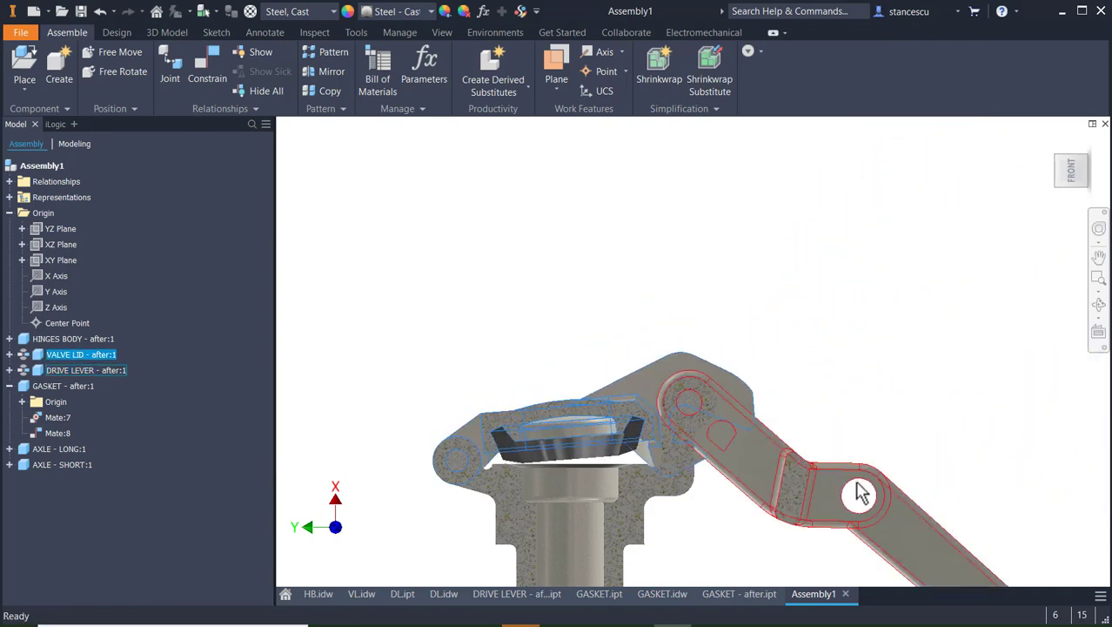
pyautogui.moveTo(933, 544); pyautogui.dragTo(792, 597)
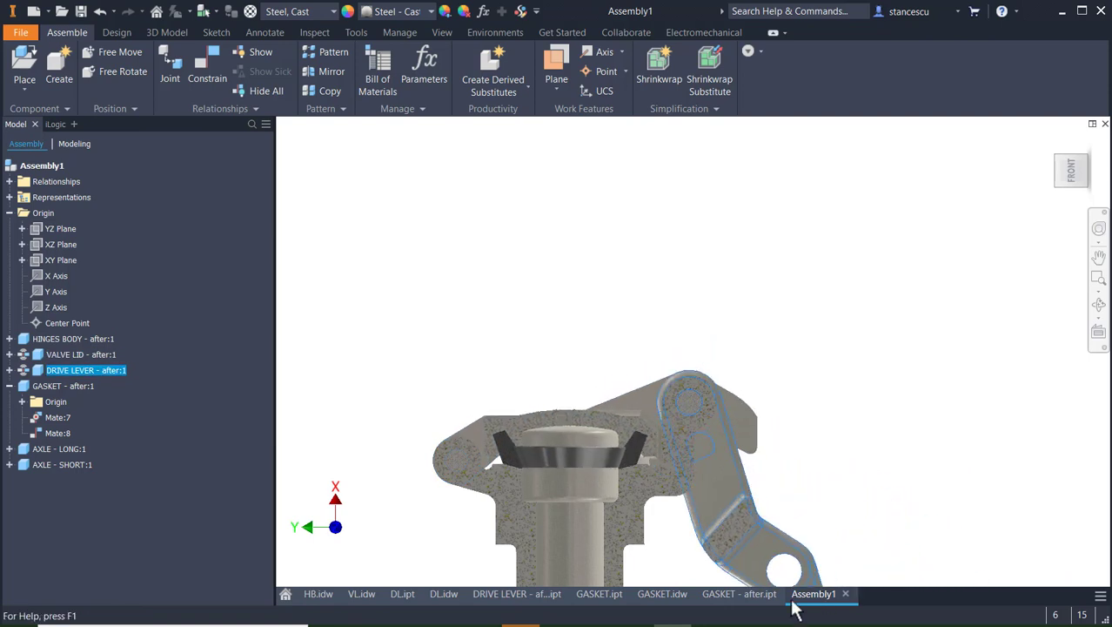
# - Examine up close how the gasket's sectioned profile meets the lid's groove and the hinges body's seat
pyautogui.moveTo(696, 492); pyautogui.dragTo(784, 329, button='middle')
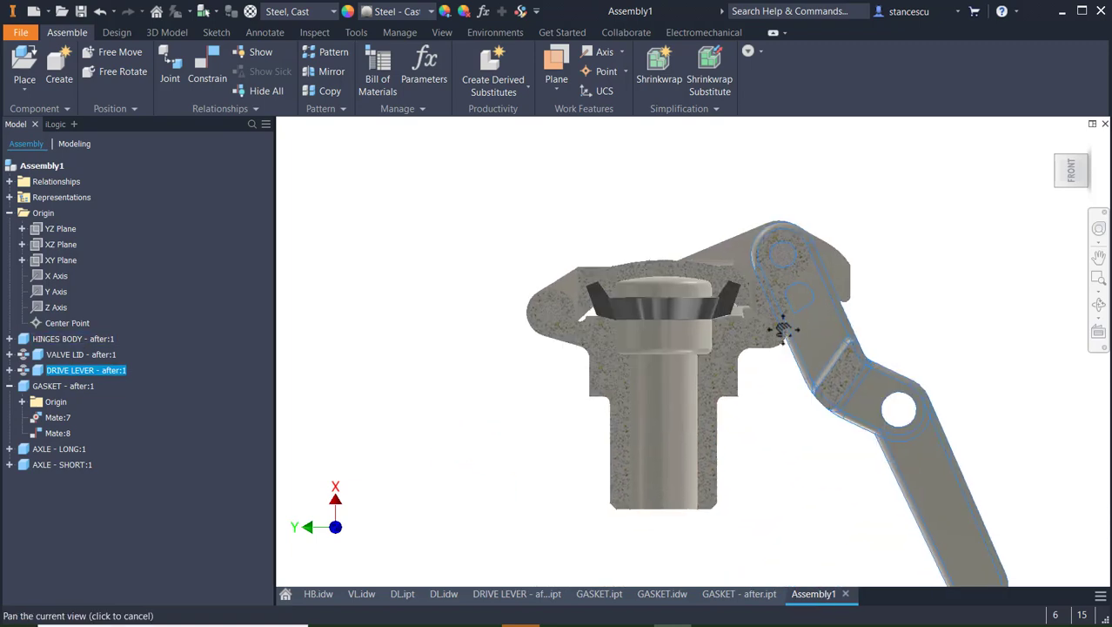
pyautogui.scroll(-6, 755, 267)
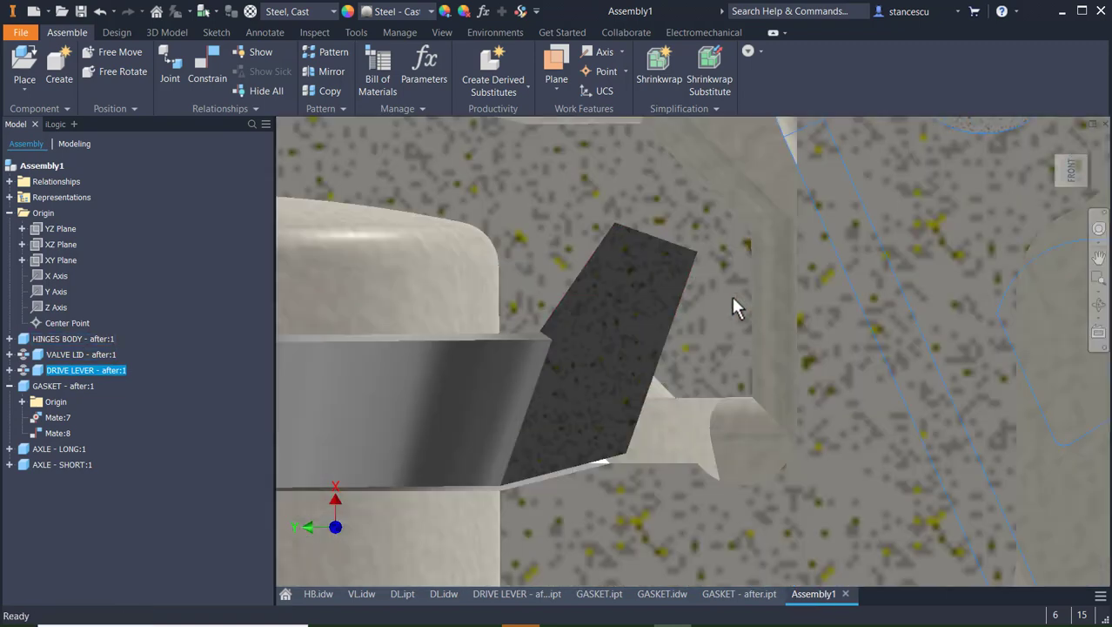
pyautogui.scroll(-5, 598, 383)
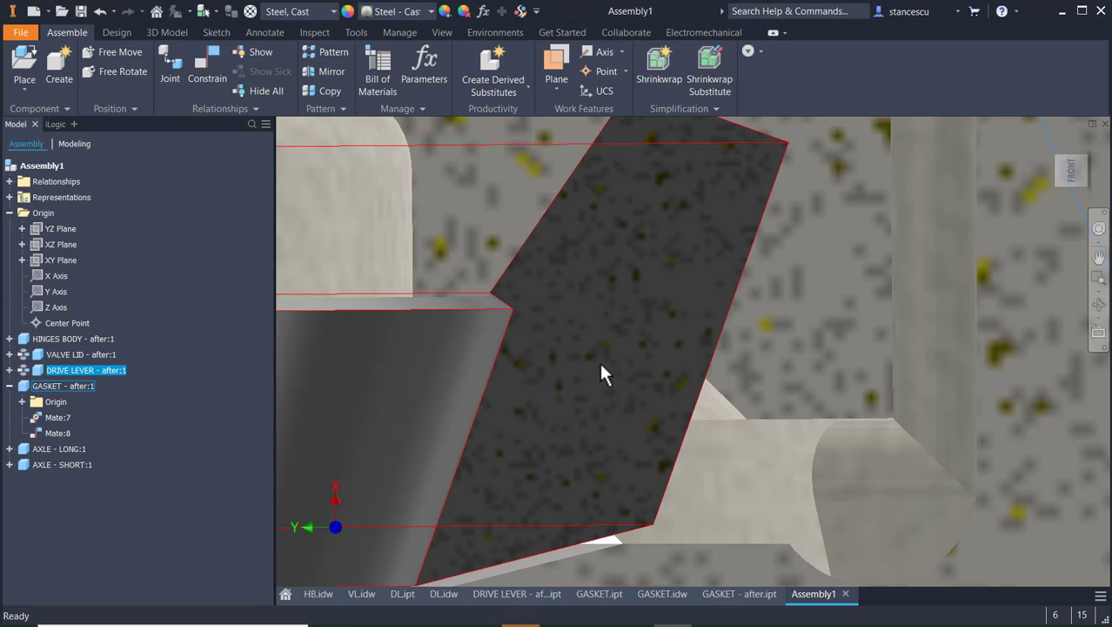
pyautogui.scroll(3, 601, 365)
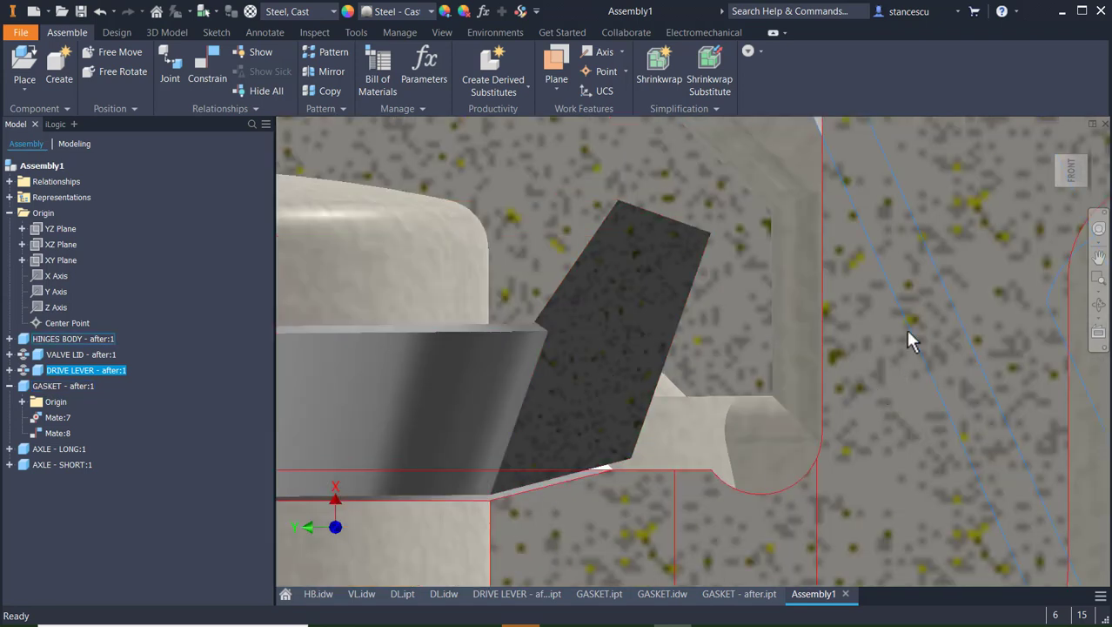
pyautogui.scroll(3, 908, 331)
pyautogui.moveTo(931, 376); pyautogui.dragTo(805, 321, button='middle')
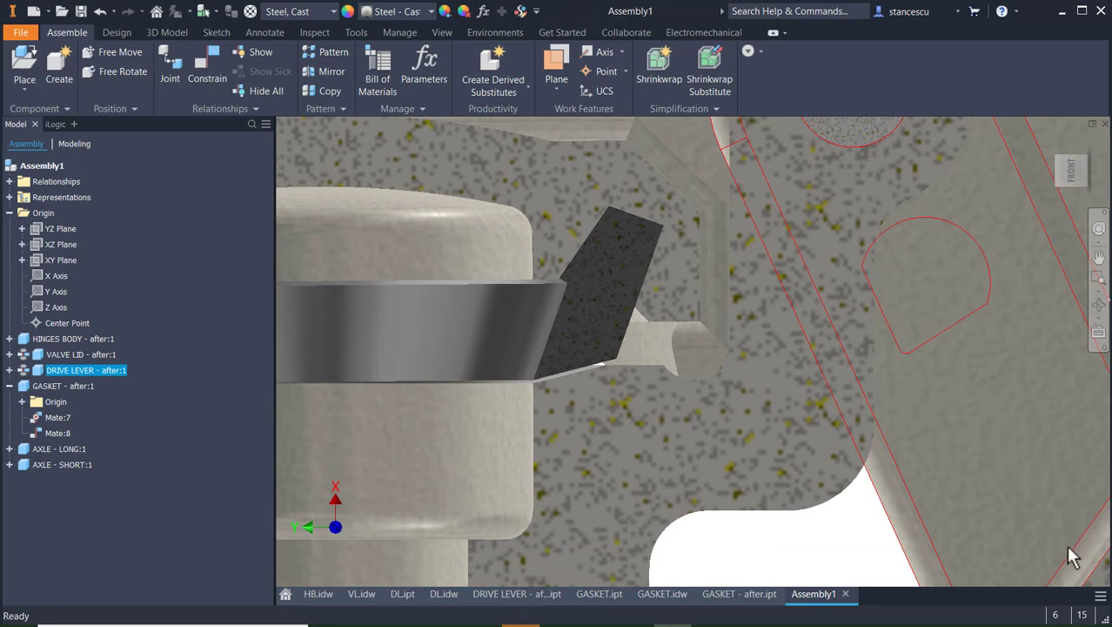
pyautogui.scroll(3, 1020, 505)
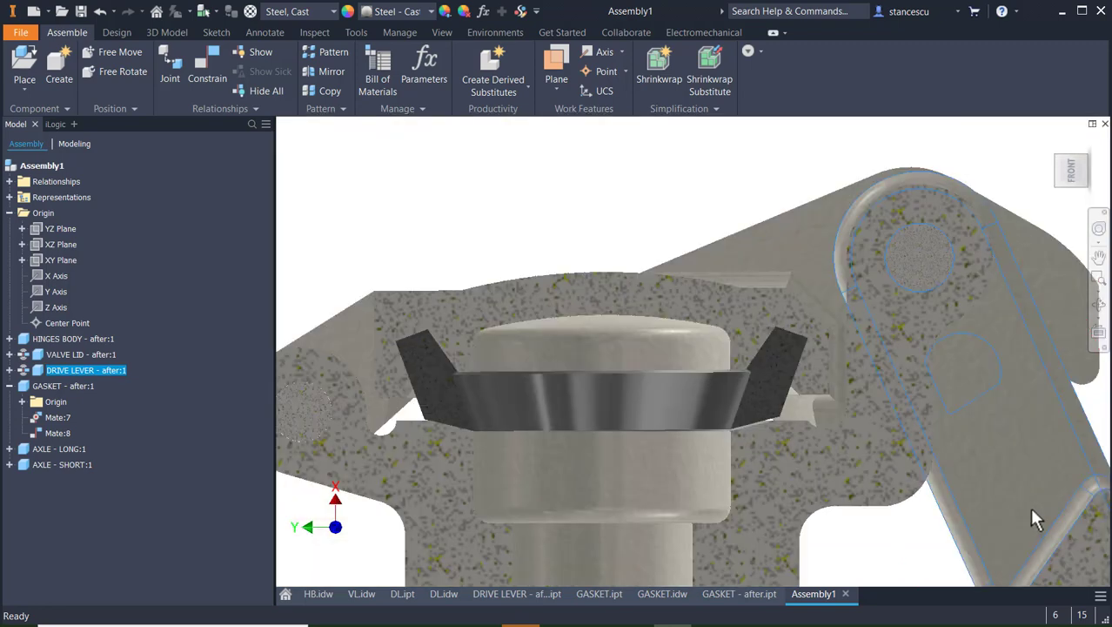
# - Lower the drive lever slightly further to tighten the lid, and check the contact between the gasket's lower conical face and the body's seat
pyautogui.moveTo(1032, 512); pyautogui.dragTo(993, 534)
pyautogui.scroll(3, 758, 406)
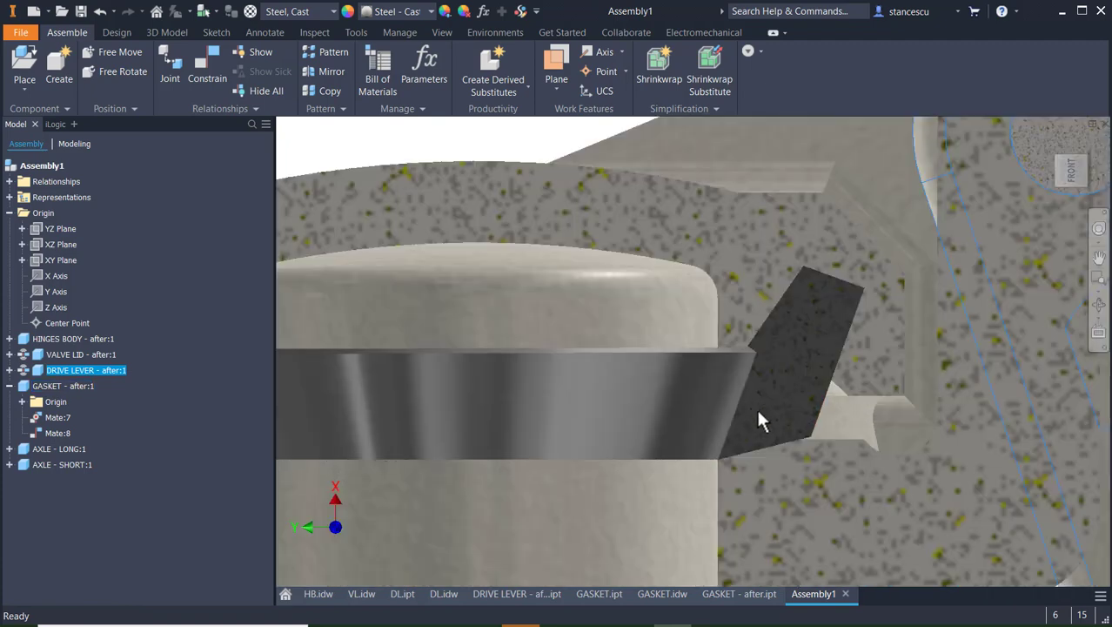
pyautogui.scroll(4, 758, 414)
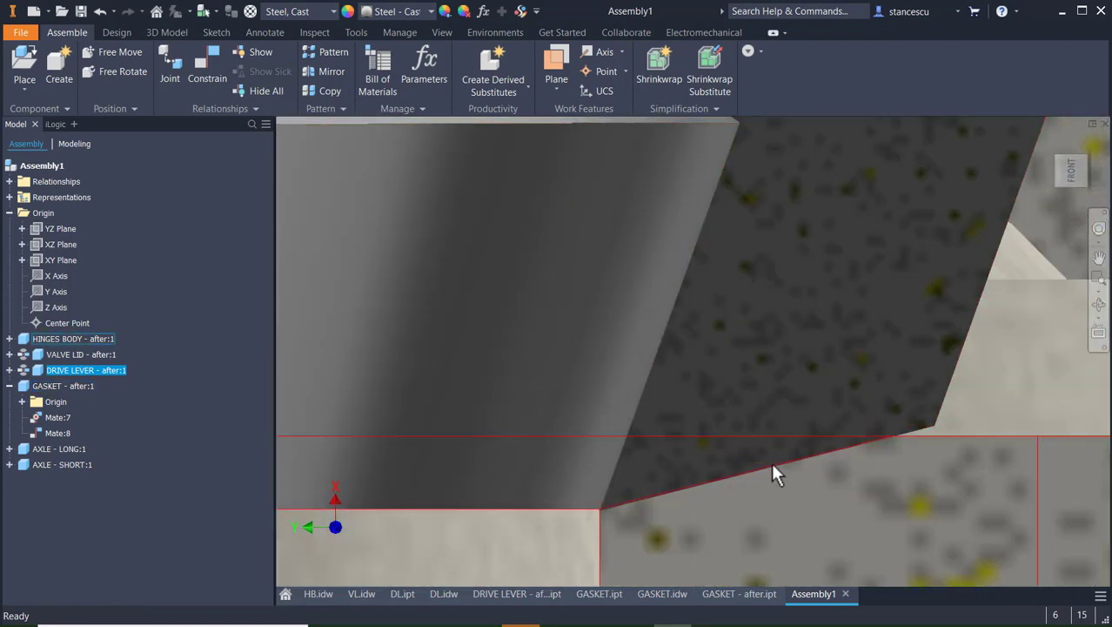
pyautogui.scroll(-5, 823, 380)
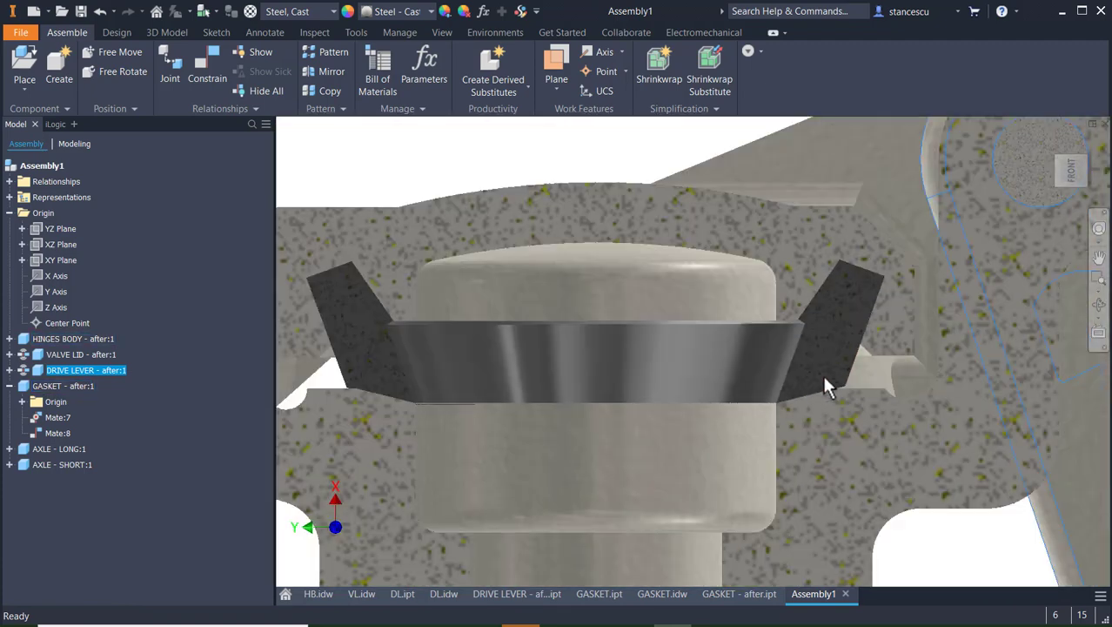
pyautogui.moveTo(872, 399); pyautogui.dragTo(707, 212, button='middle')
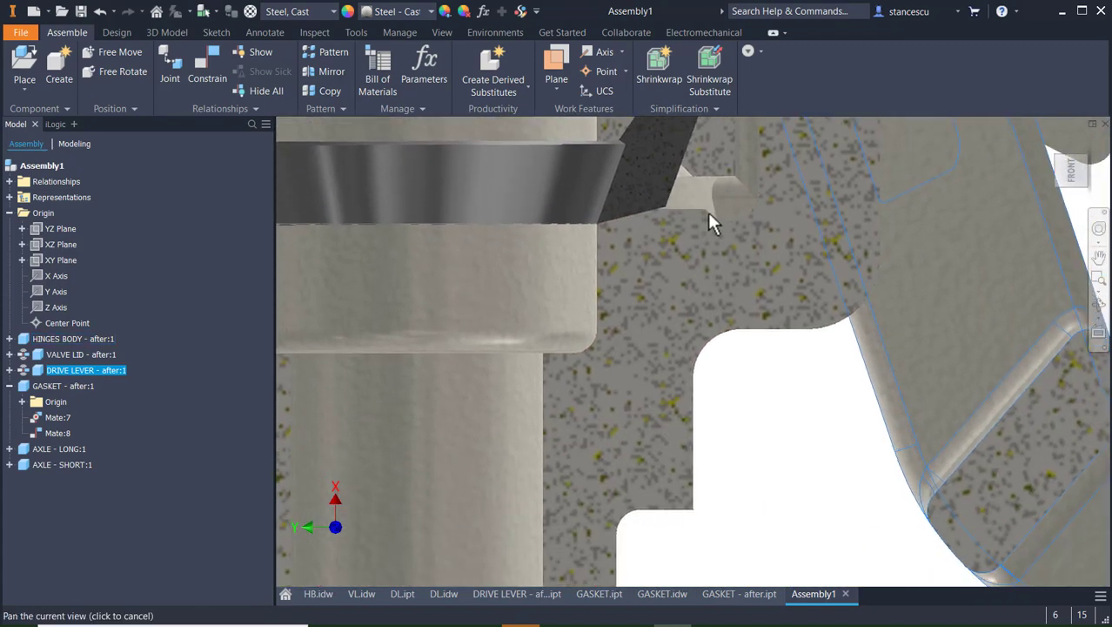
pyautogui.scroll(-3, 708, 212)
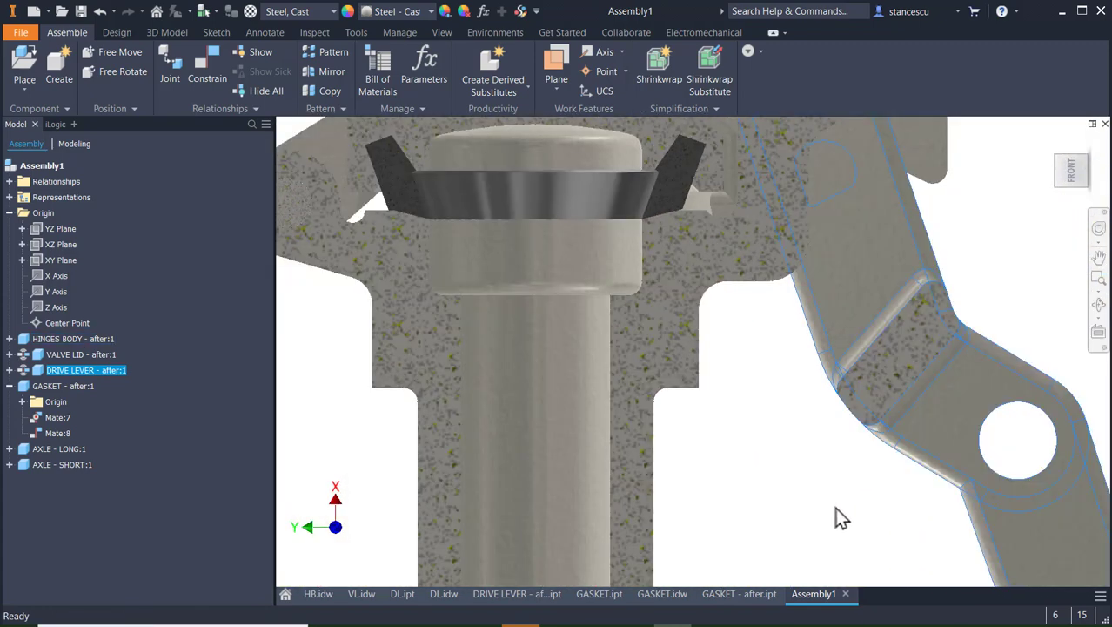
pyautogui.scroll(-2, 829, 534)
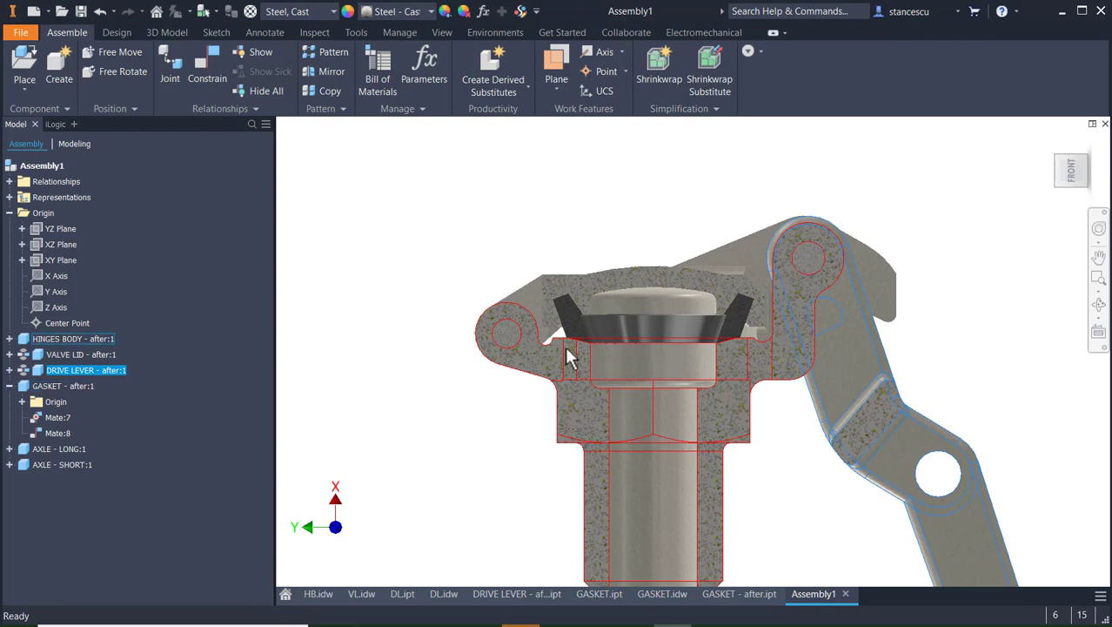
pyautogui.moveTo(883, 428)
pyautogui.mouseDown()
pyautogui.moveTo(868, 441)
pyautogui.moveTo(897, 427)
pyautogui.moveTo(862, 452)
pyautogui.moveTo(919, 418)
pyautogui.moveTo(874, 439)
pyautogui.mouseUp()
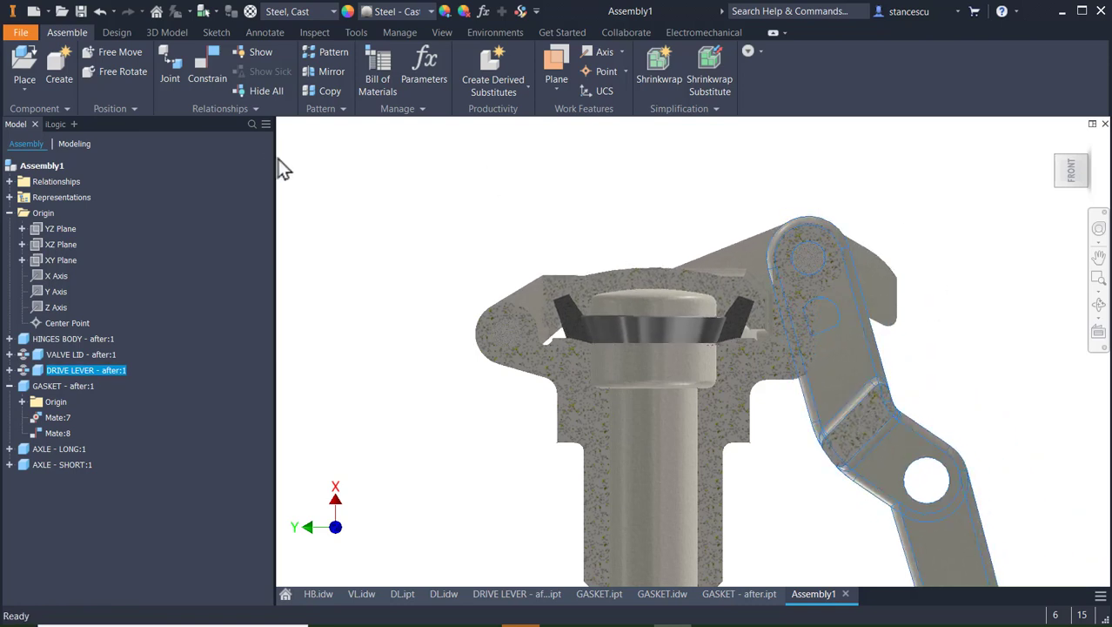
pyautogui.click(352, 142)
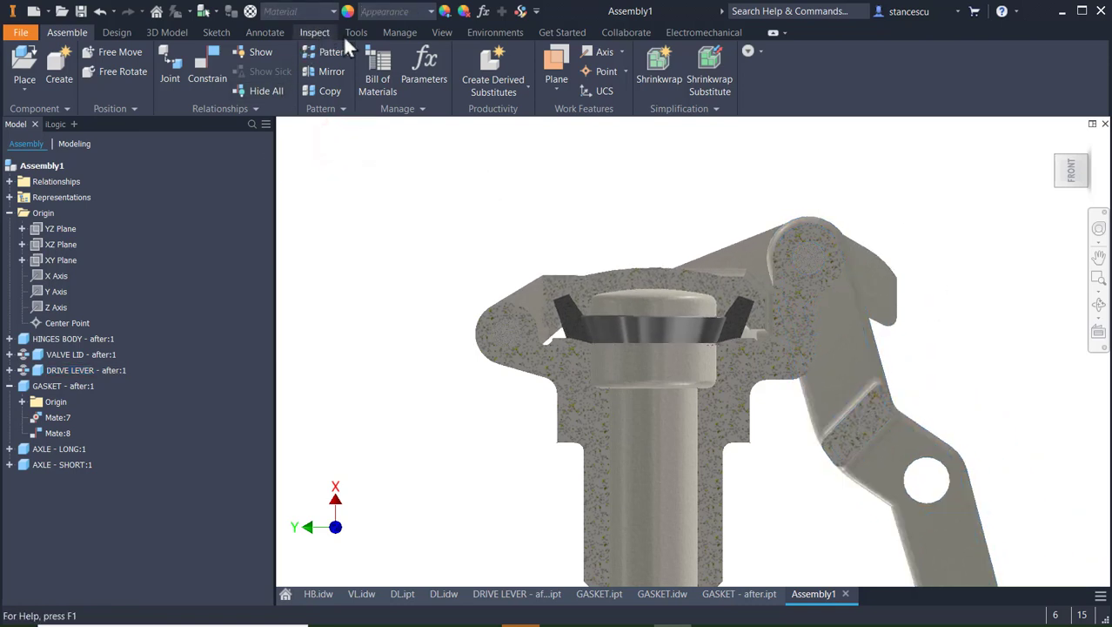
# - Rotate the drive lever slightly in the sectioned view and check how the valve lid and gasket move relative to the body's seat
pyautogui.scroll(2, 766, 324)
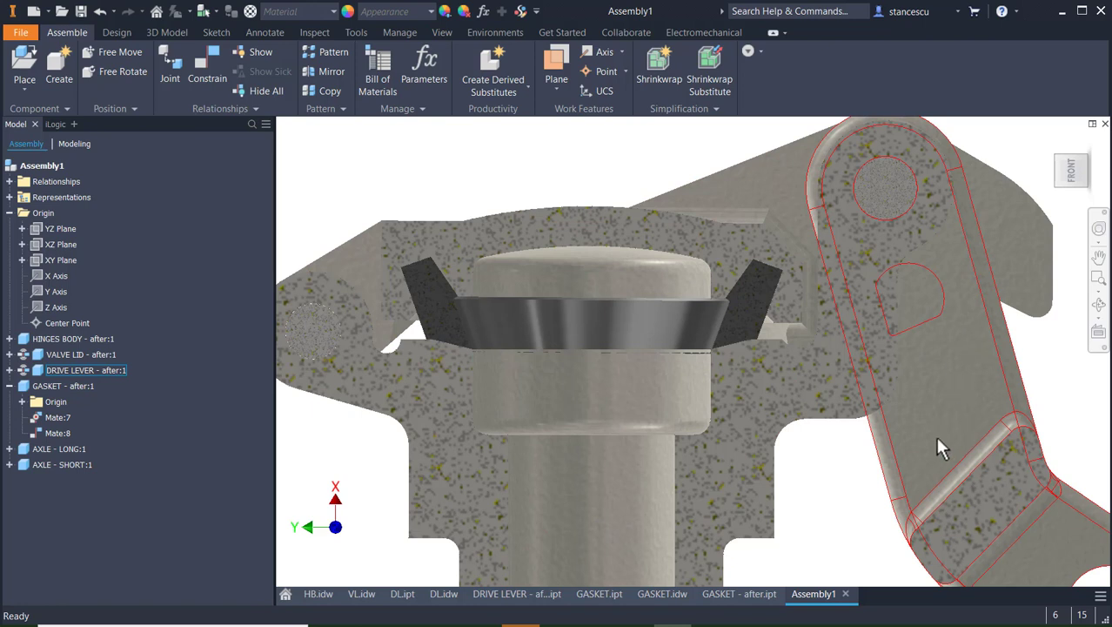
pyautogui.moveTo(921, 461); pyautogui.dragTo(874, 511)
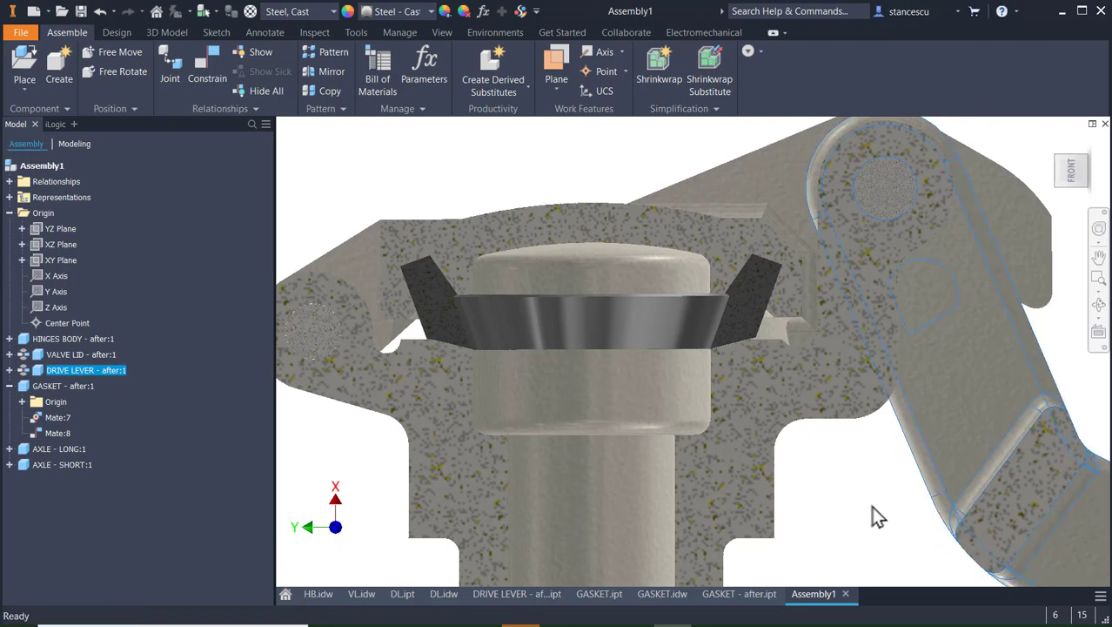
pyautogui.click(869, 505)
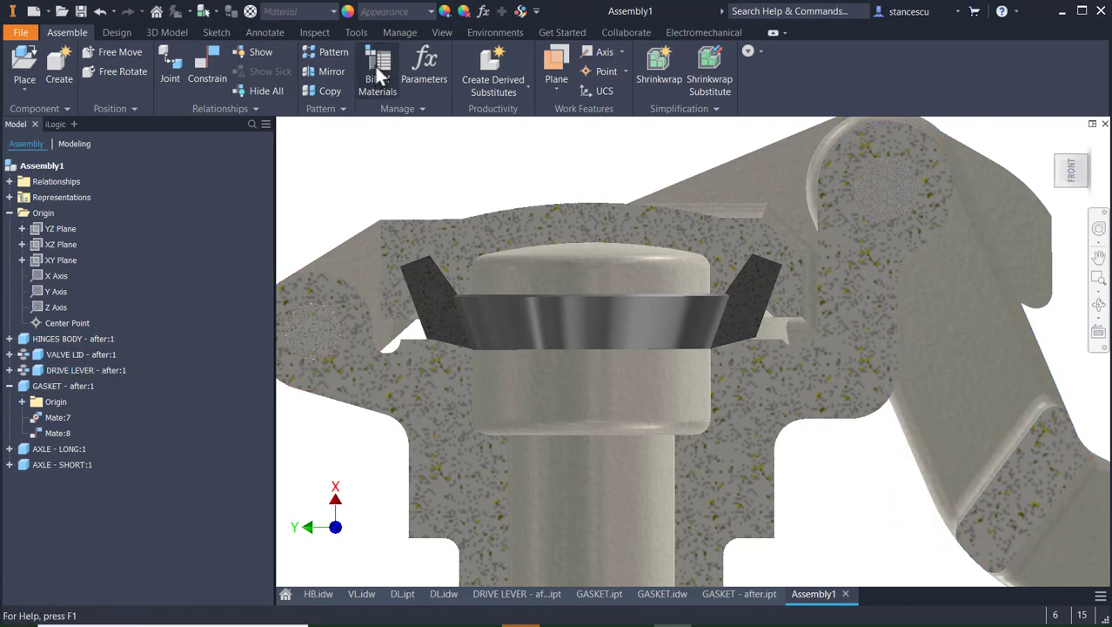
# - End the half section view so the complete, unsectioned assembly is displayed
pyautogui.click(432, 32)
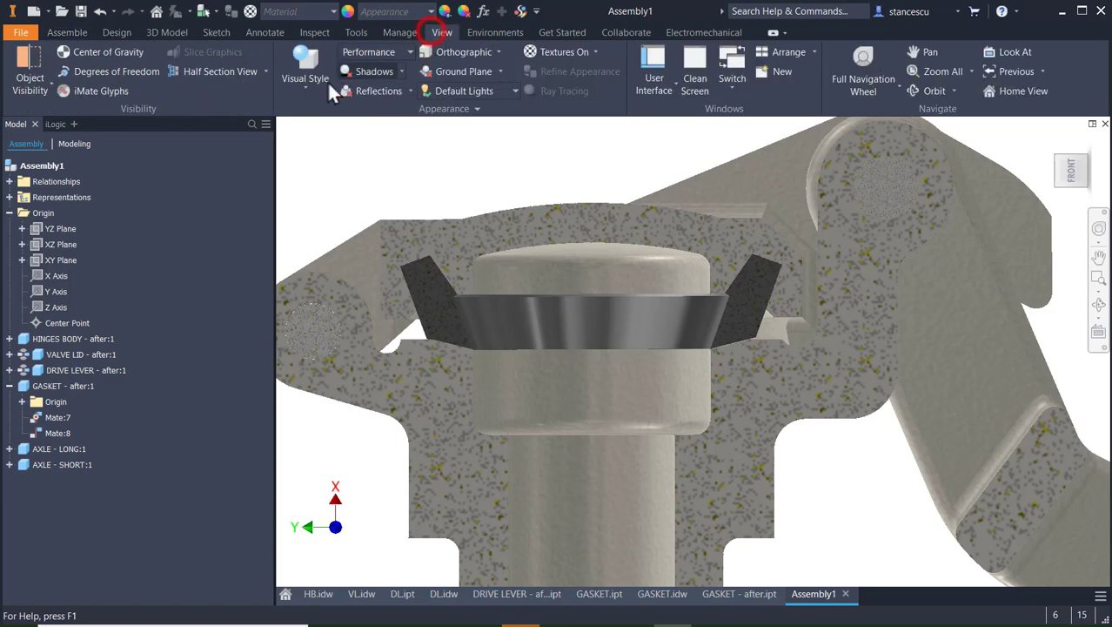
pyautogui.click(243, 73)
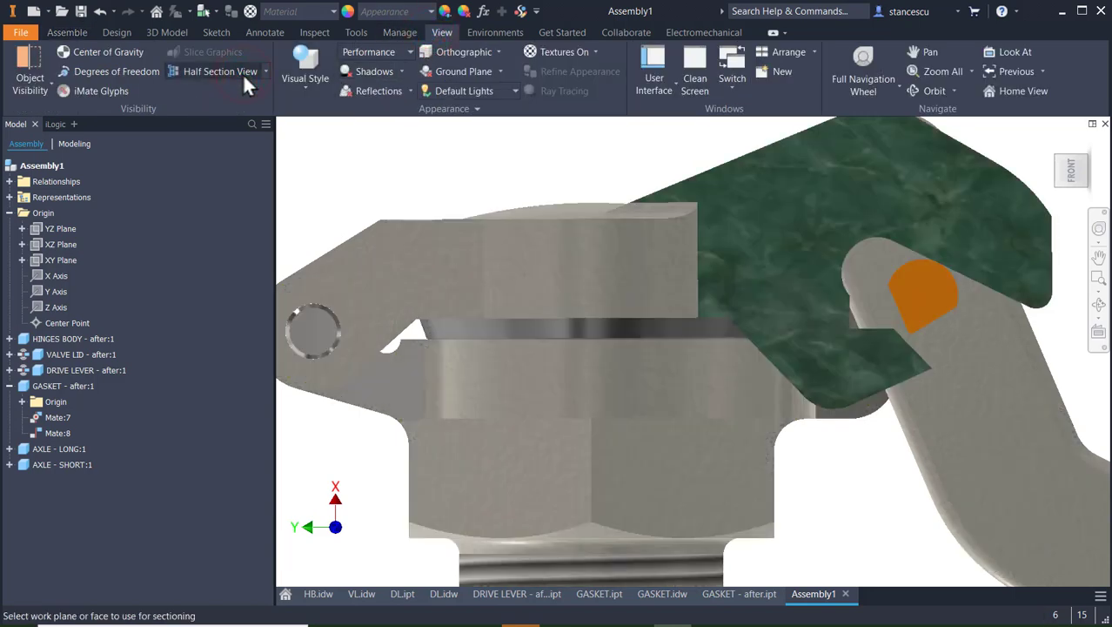
pyautogui.click(174, 69)
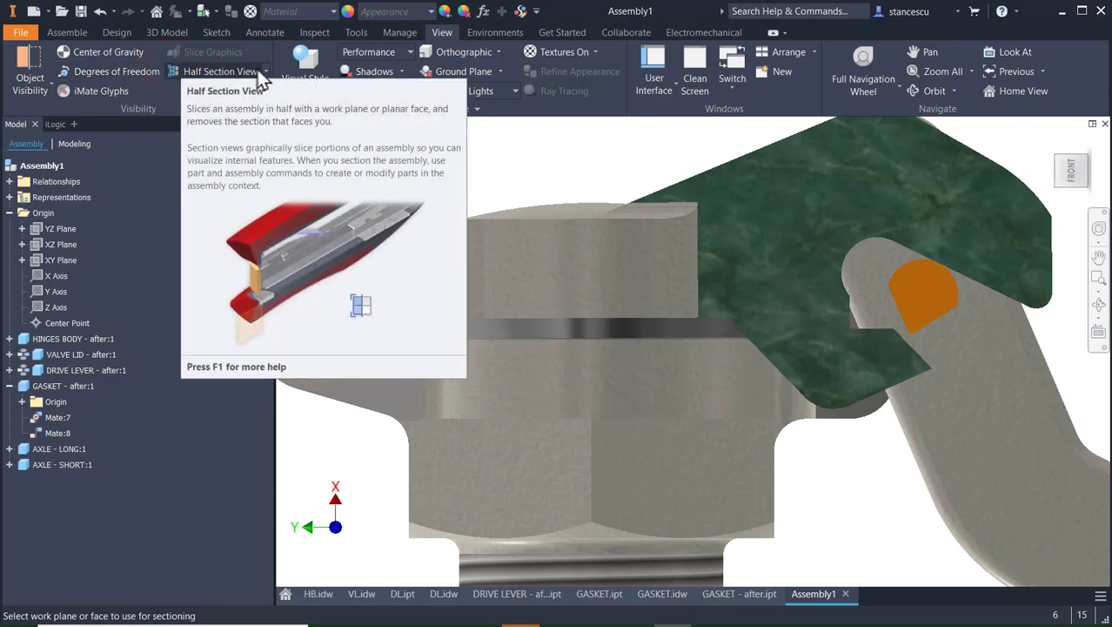
pyautogui.click(265, 71)
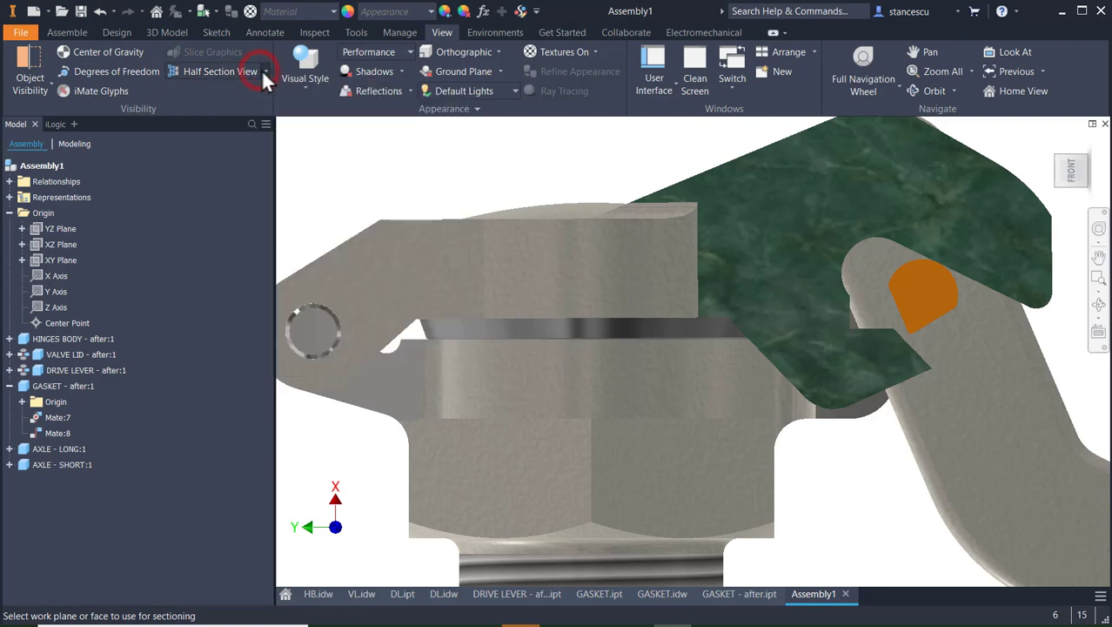
pyautogui.click(216, 192)
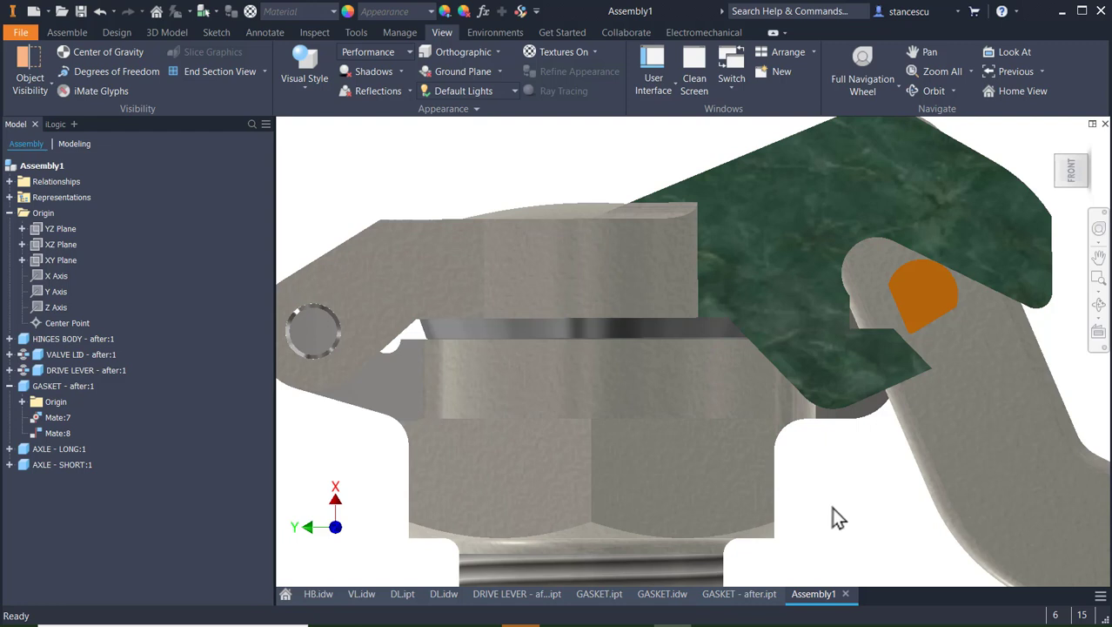
# - Swing the drive lever inward toward the hinges body to press the valve lid down, and fit the whole assembly in view
pyautogui.moveTo(981, 462); pyautogui.dragTo(876, 477)
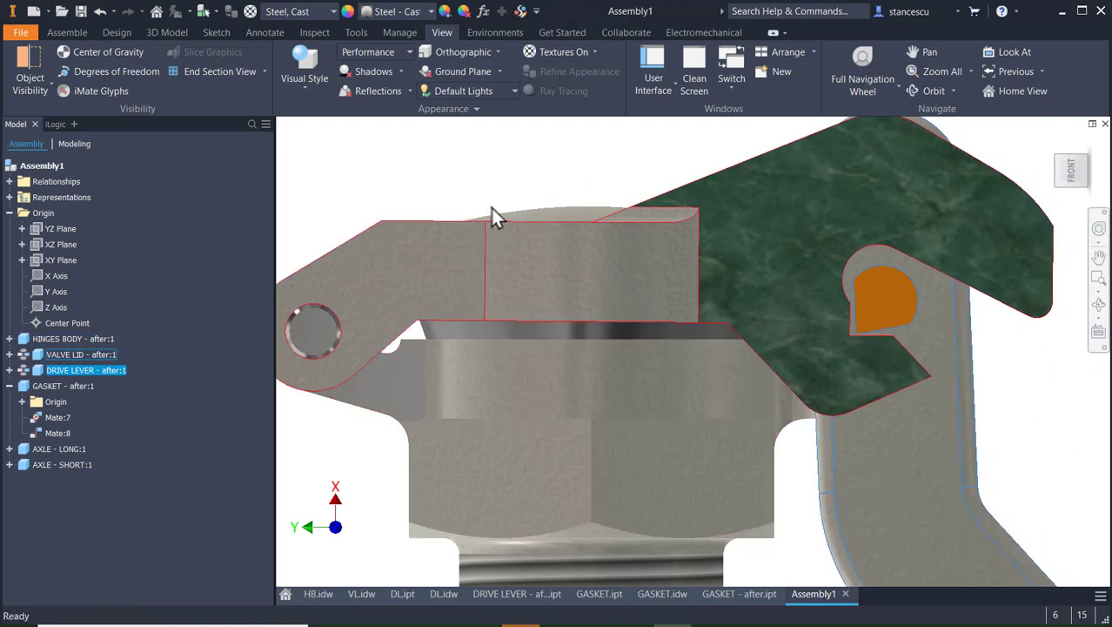
pyautogui.click(493, 151)
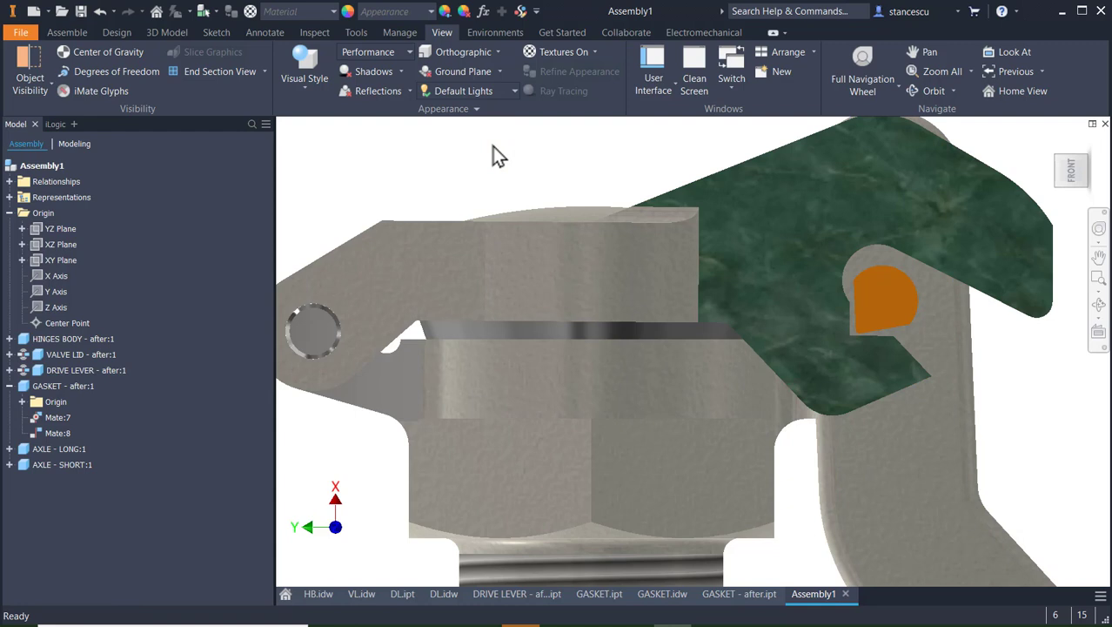
pyautogui.press('Home')
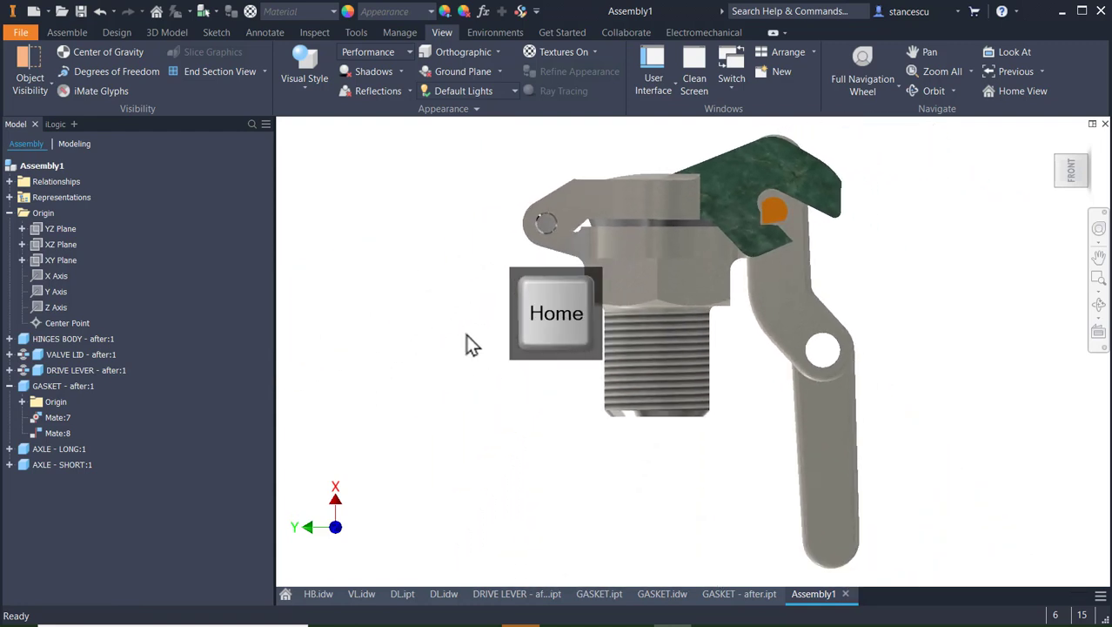